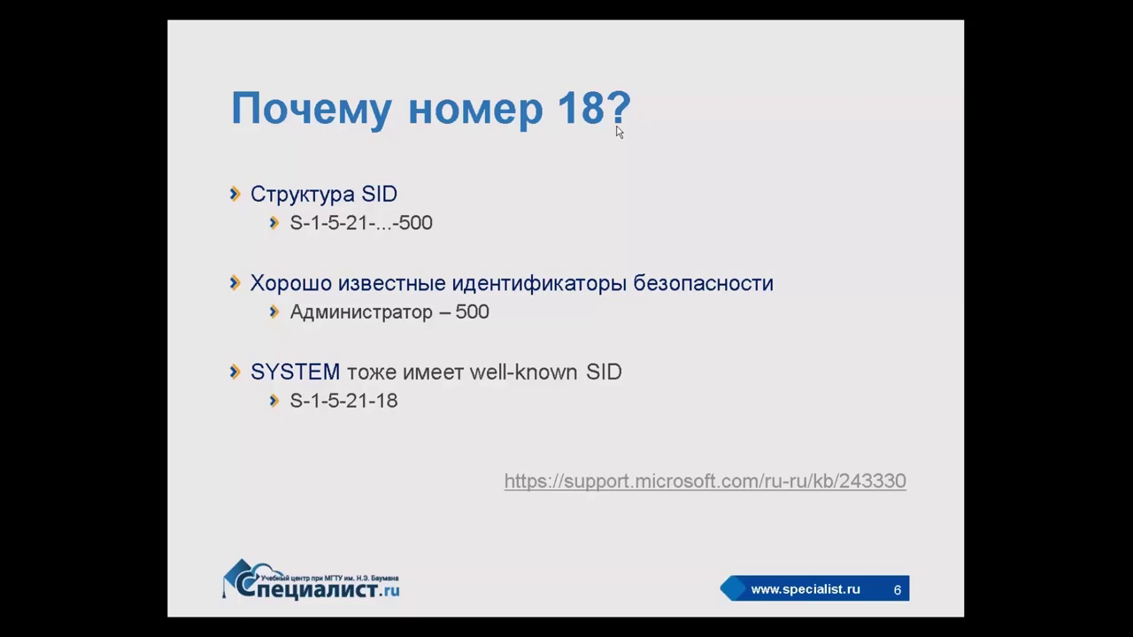
Advance the slideshow to slide 7, 'Типы входа в систему', then bring the VM forward
{"action": "left_click", "coordinate": [667, 156]}
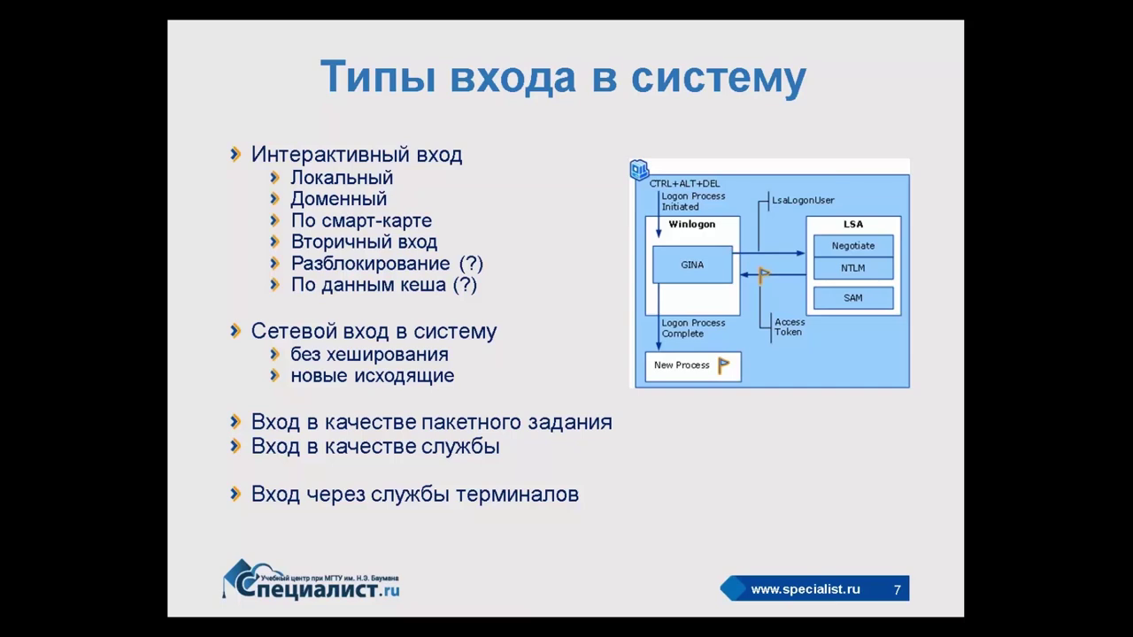
{"action": "key", "text": "alt+Tab"}
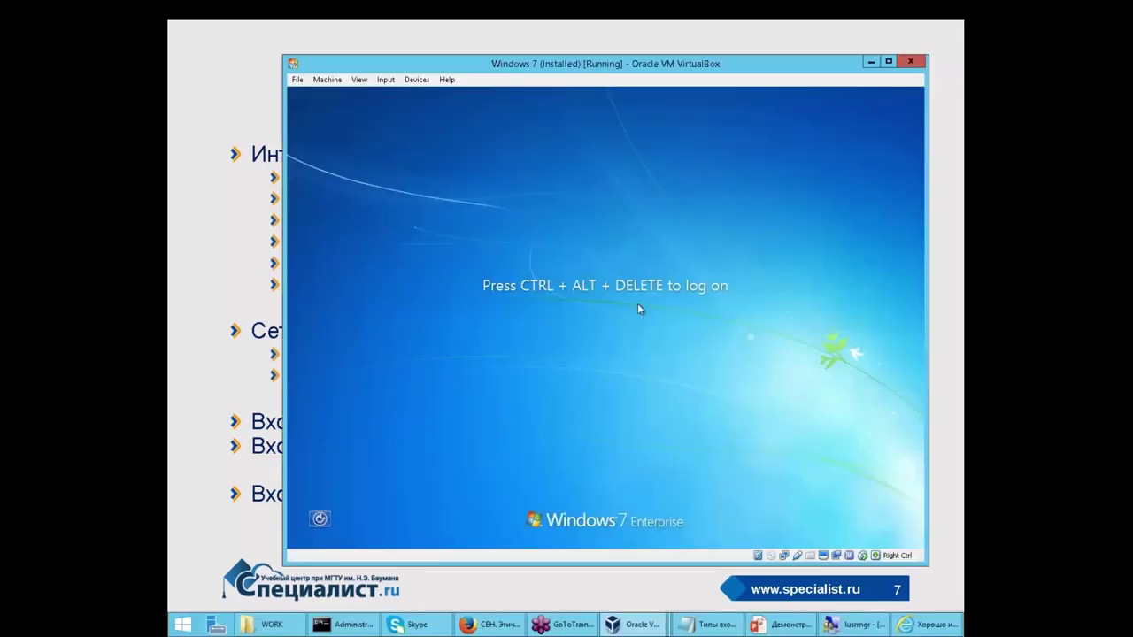
Log on to the Windows 7 guest as CEH-7\Administrator with its password and move the VM window down-right
{"action": "key", "text": "ctrl+alt+Delete"}
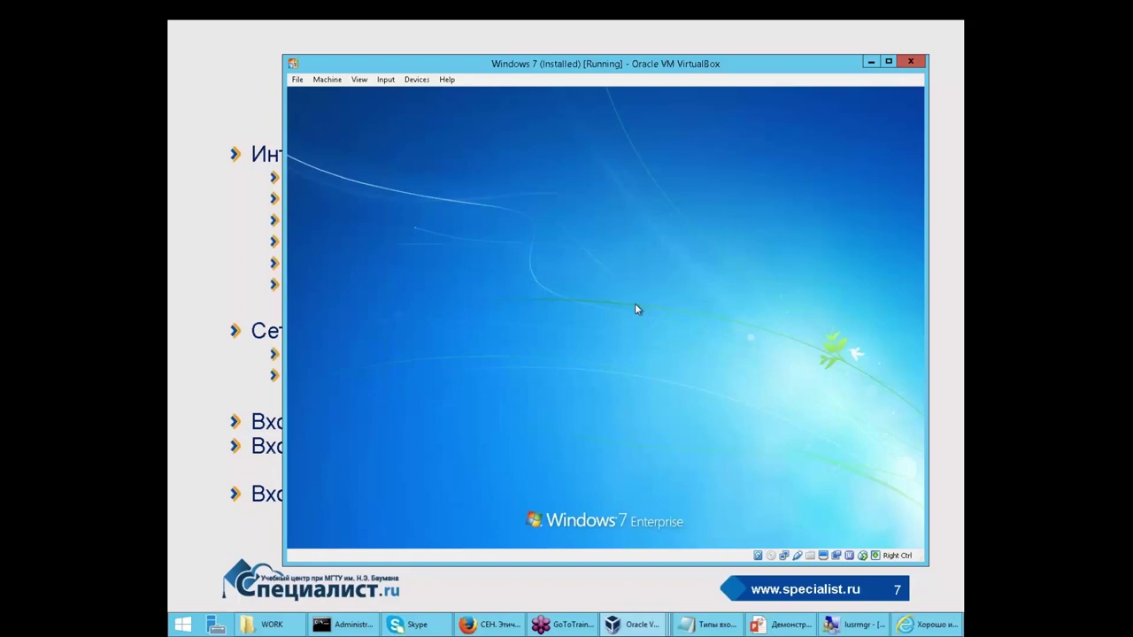
{"action": "left_click", "coordinate": [587, 383]}
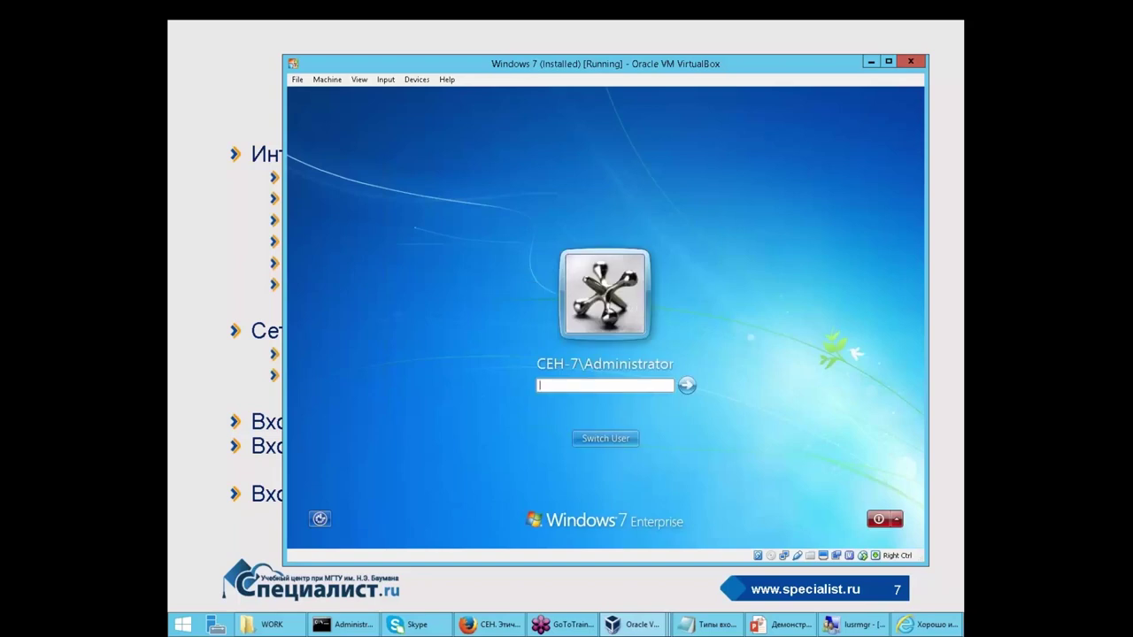
{"action": "key", "text": "Return"}
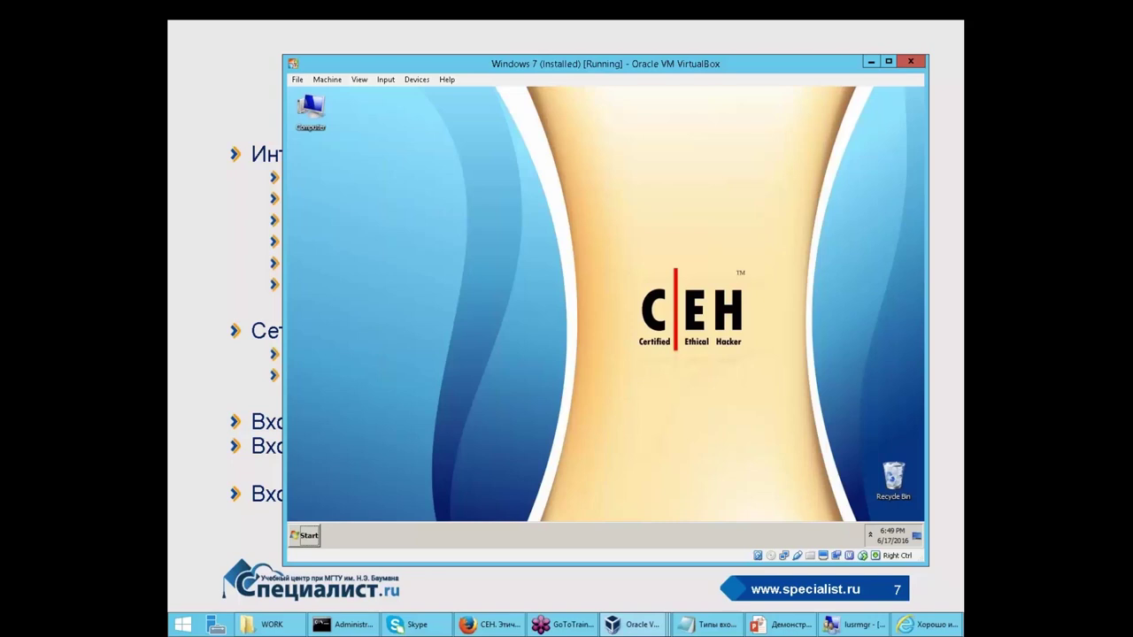
{"action": "left_click_drag", "start_coordinate": [477, 69], "coordinate": [617, 77]}
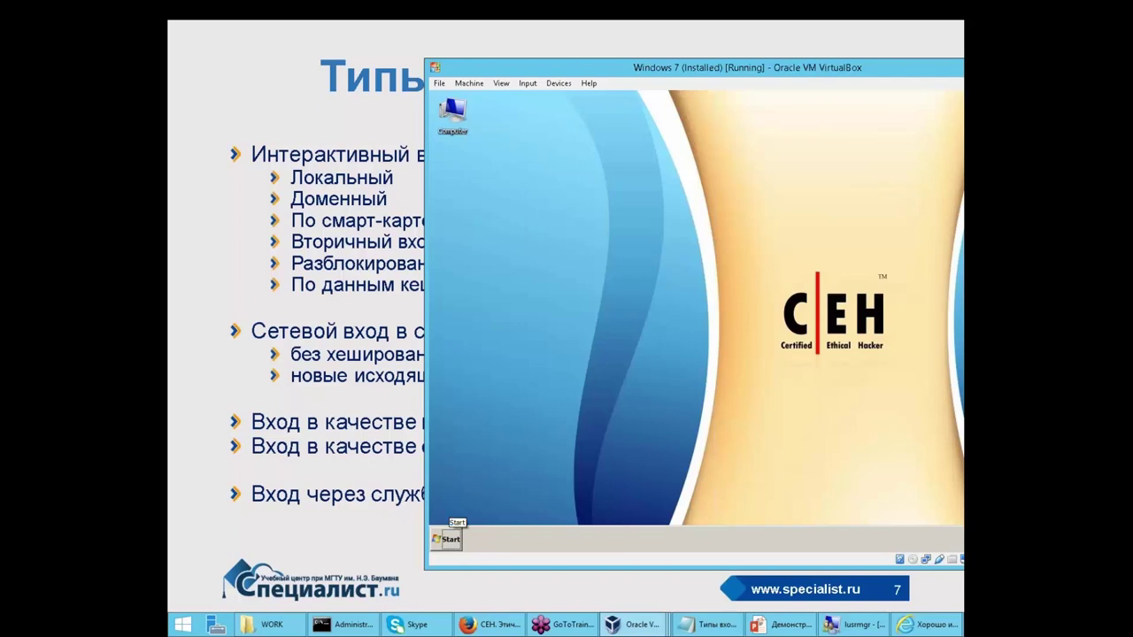
Run whoami /user in an administrator command prompt to list the SID ending in 500, then exit it
{"action": "left_click", "coordinate": [451, 538]}
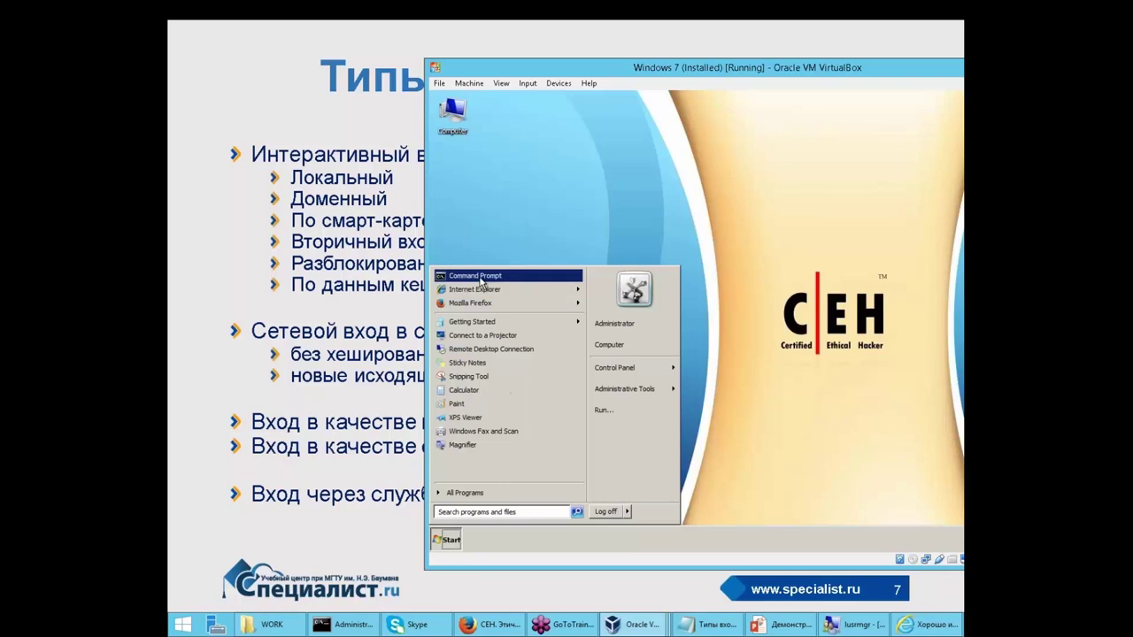
{"action": "left_click", "coordinate": [481, 276]}
{"action": "type", "text": "whoami /user"}
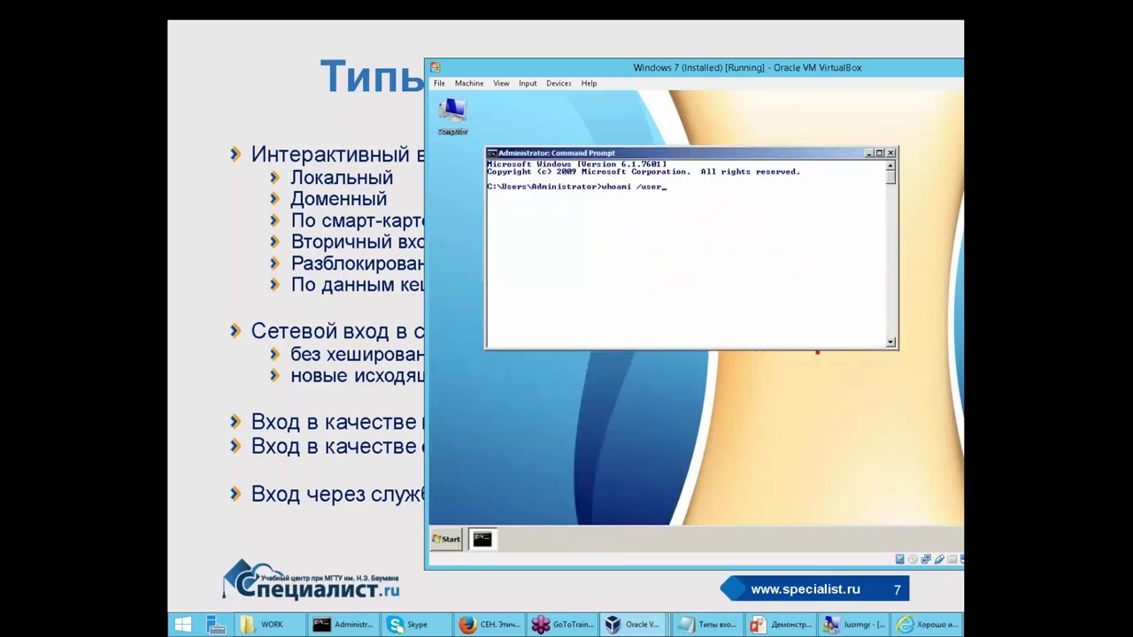
{"action": "key", "text": "Return"}
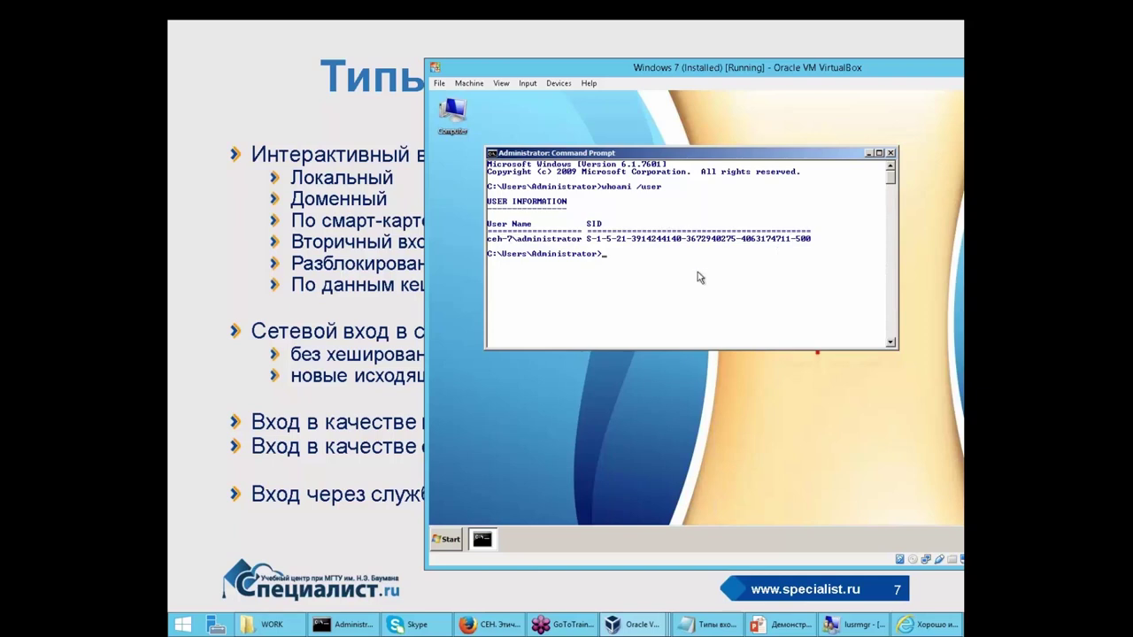
{"action": "type", "text": "exit"}
{"action": "key", "text": "Return"}
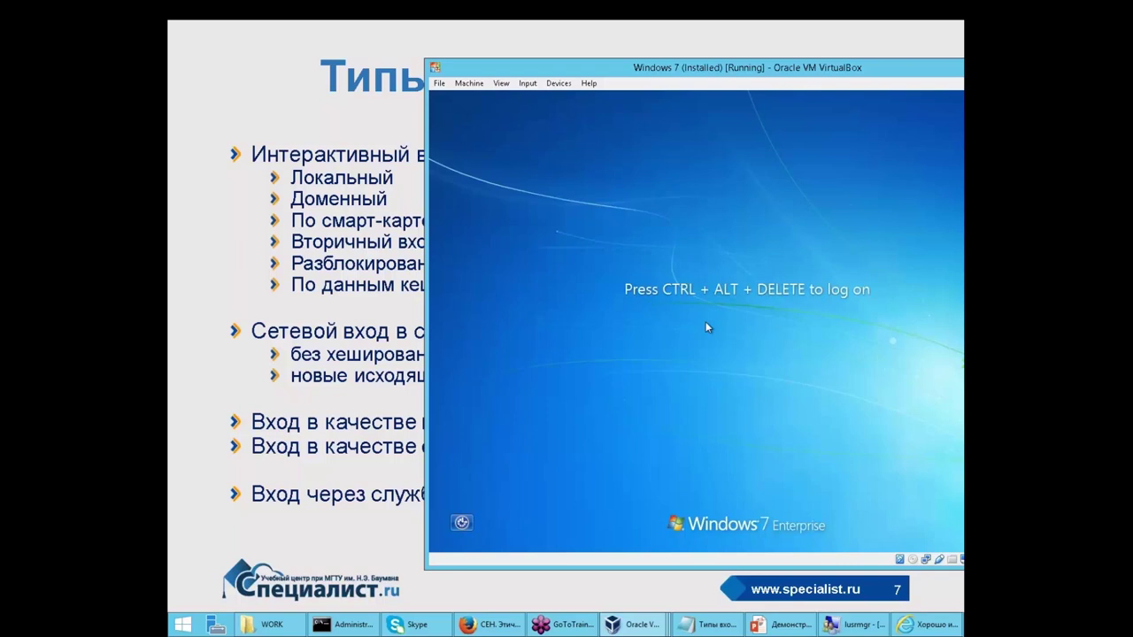
Switch user and log on as CEH\Administrator with the domain account's password
{"action": "key", "text": "ctrl+alt+Delete"}
{"action": "left_click", "coordinate": [747, 441]}
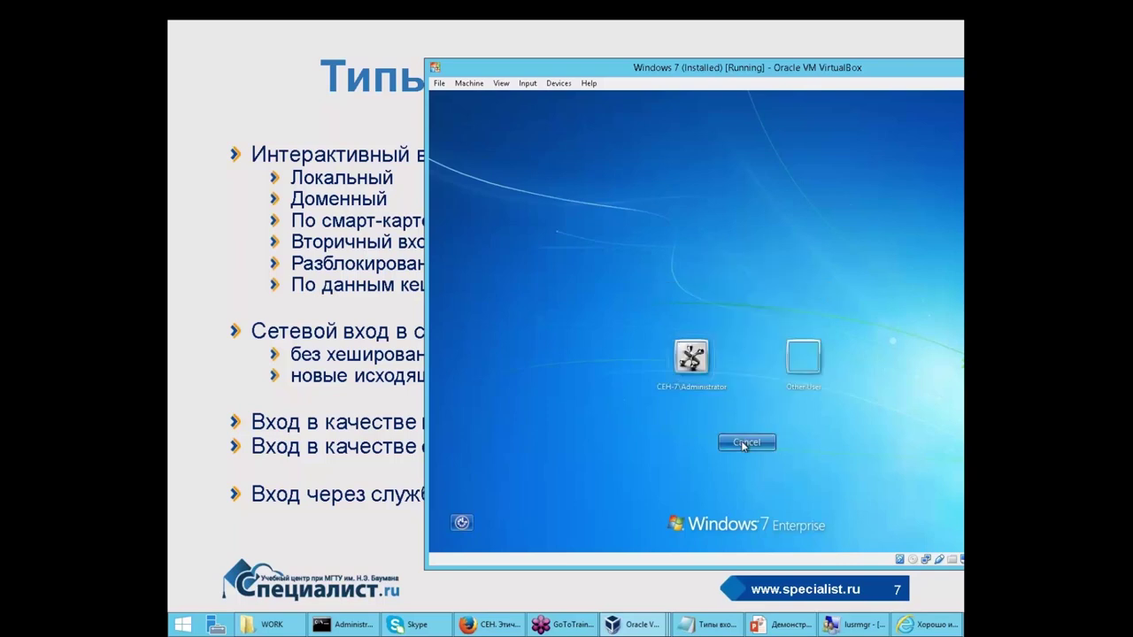
{"action": "left_click", "coordinate": [804, 350]}
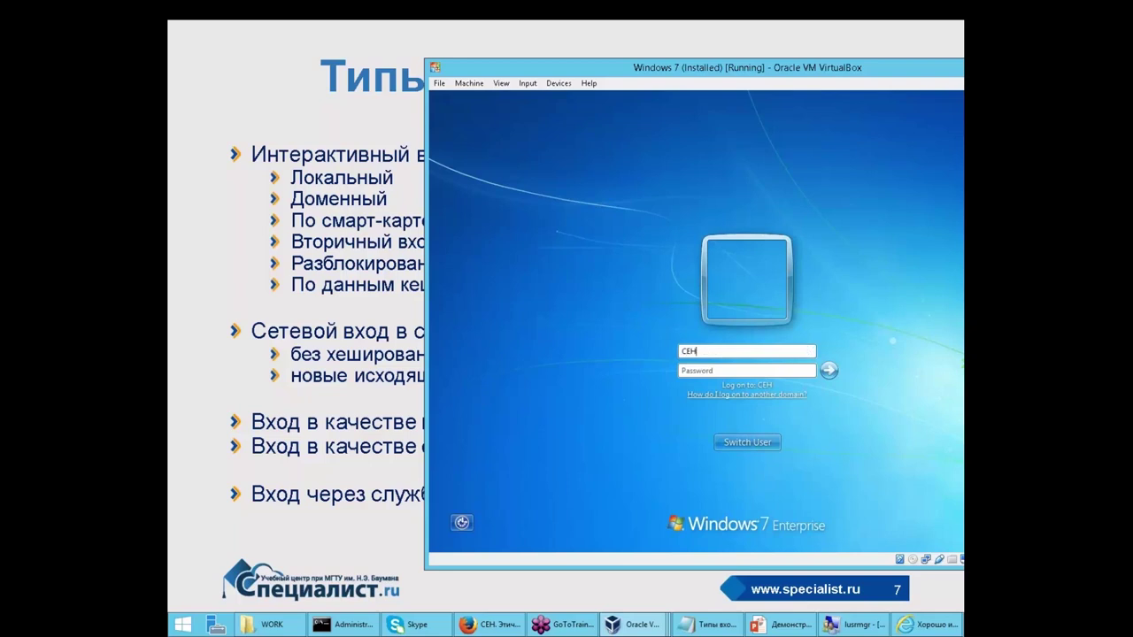
{"action": "key", "text": "Return"}
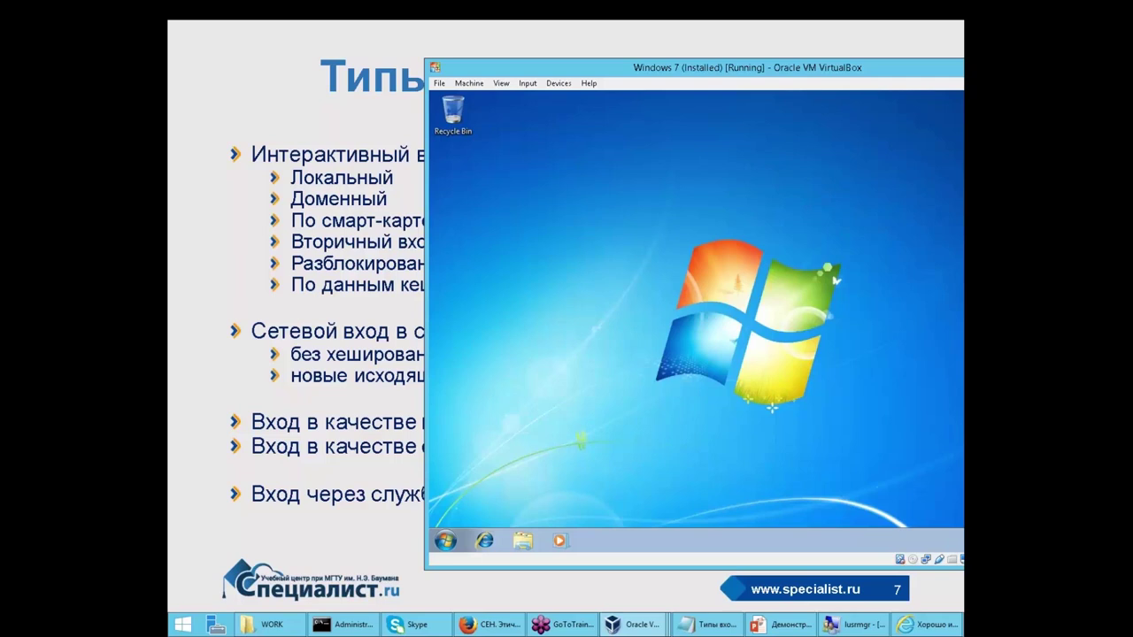
Nudge the VM window right and open Computer Management from the Computer entry in the Start menu
{"action": "left_click", "coordinate": [655, 70]}
{"action": "left_click_drag", "start_coordinate": [655, 71], "coordinate": [666, 71]}
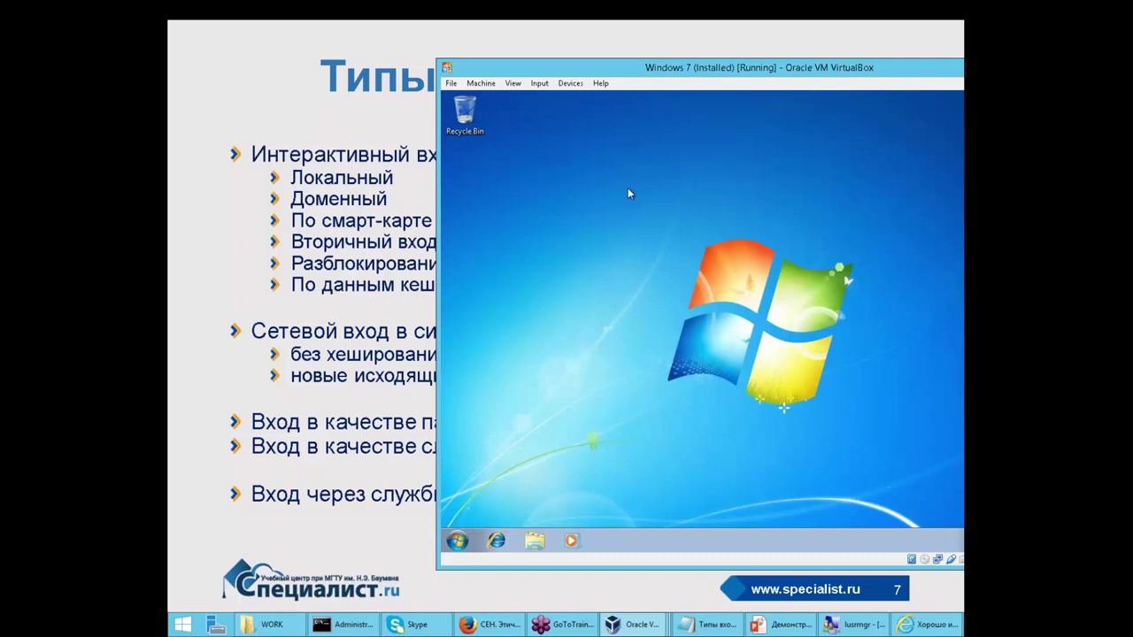
{"action": "left_click", "coordinate": [457, 541]}
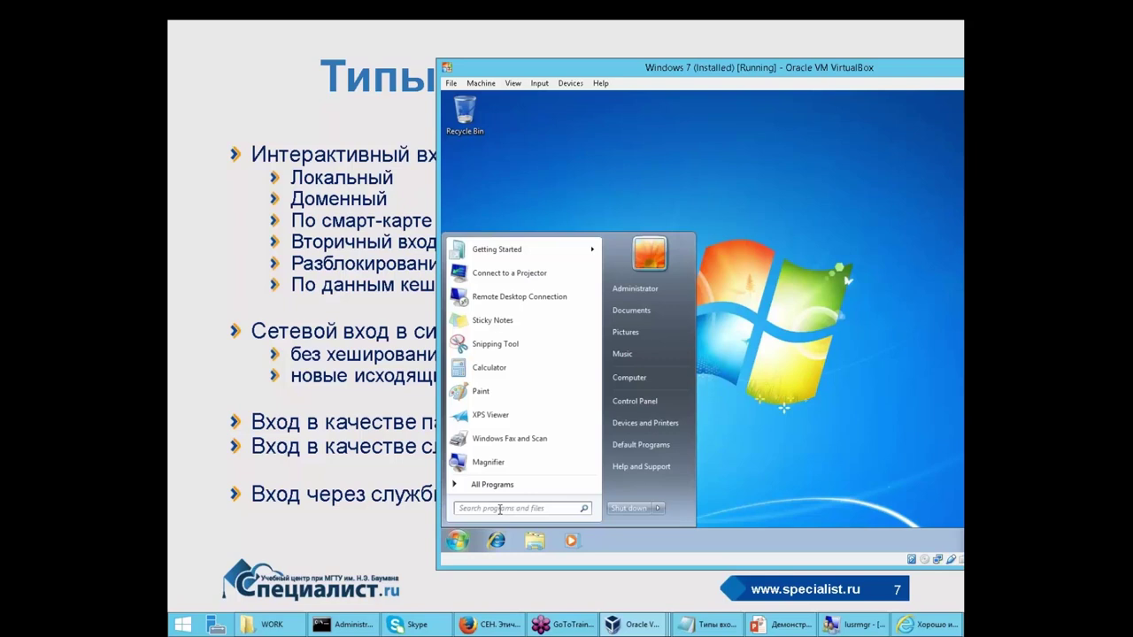
{"action": "right_click", "coordinate": [634, 381]}
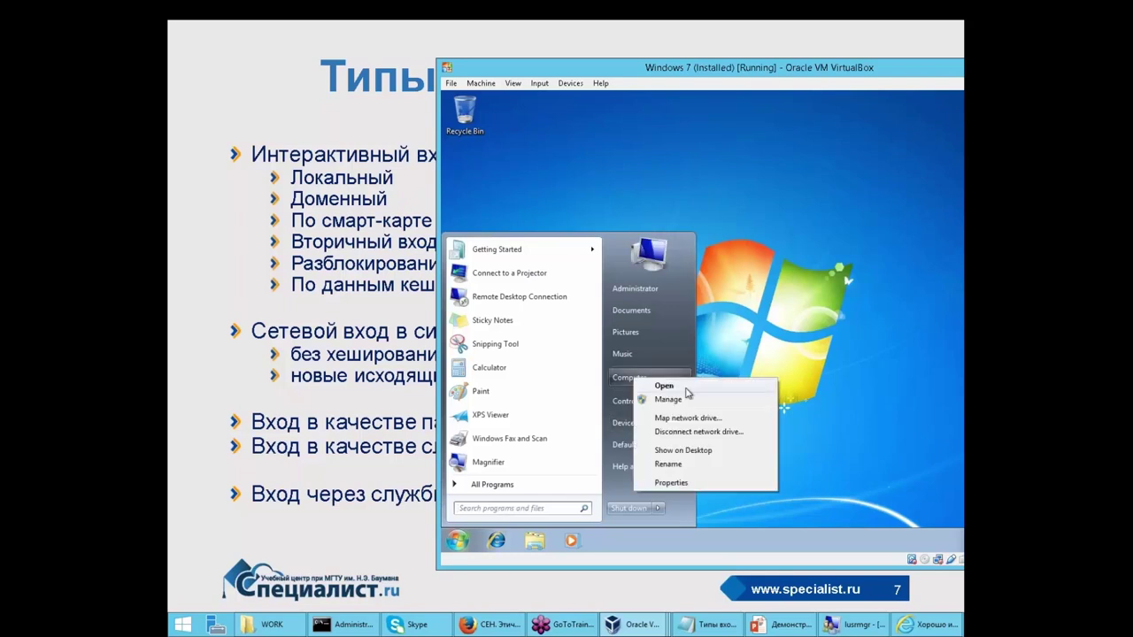
{"action": "left_click", "coordinate": [669, 399]}
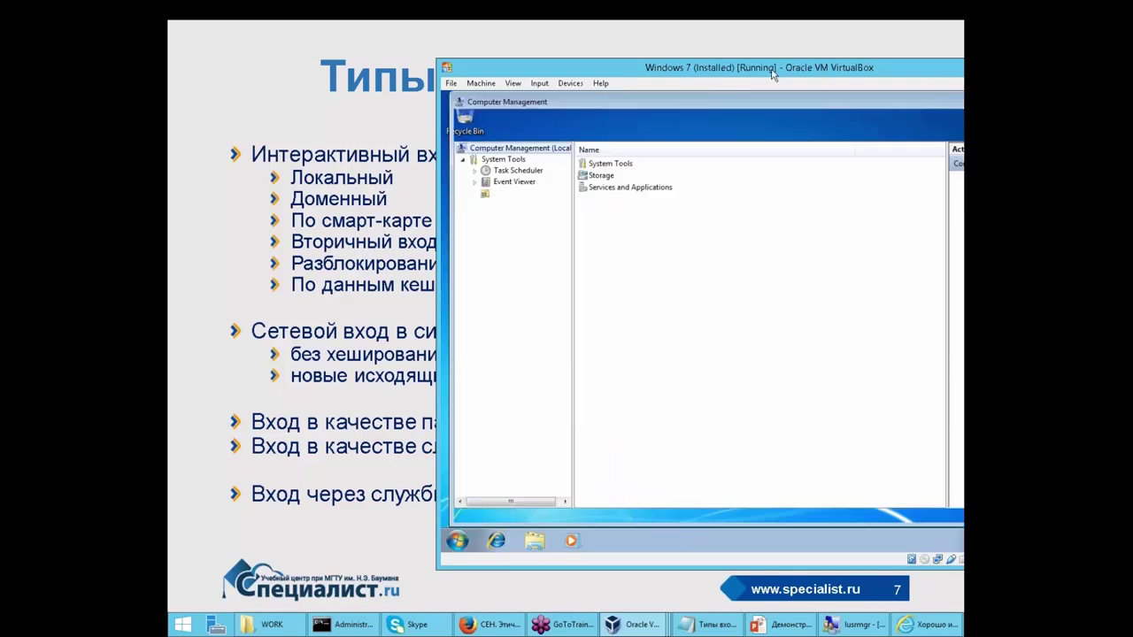
Under Services and Applications > Services, start the Secondary Logon service
{"action": "double_click", "coordinate": [462, 176]}
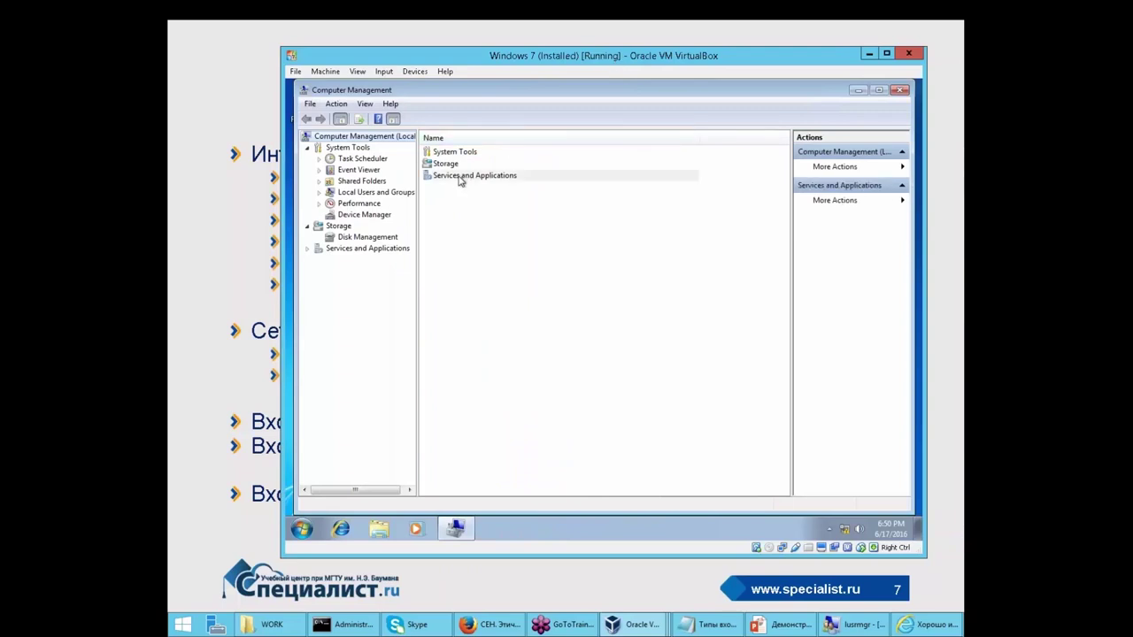
{"action": "double_click", "coordinate": [446, 152]}
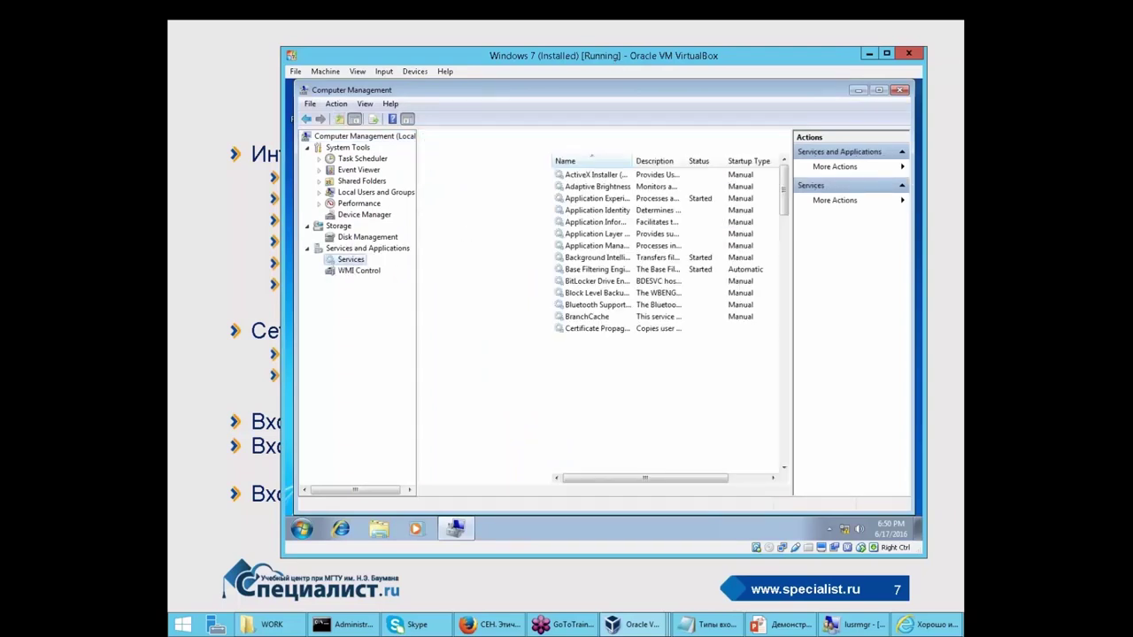
{"action": "scroll", "coordinate": [624, 317], "scroll_direction": "down", "scroll_amount": 12}
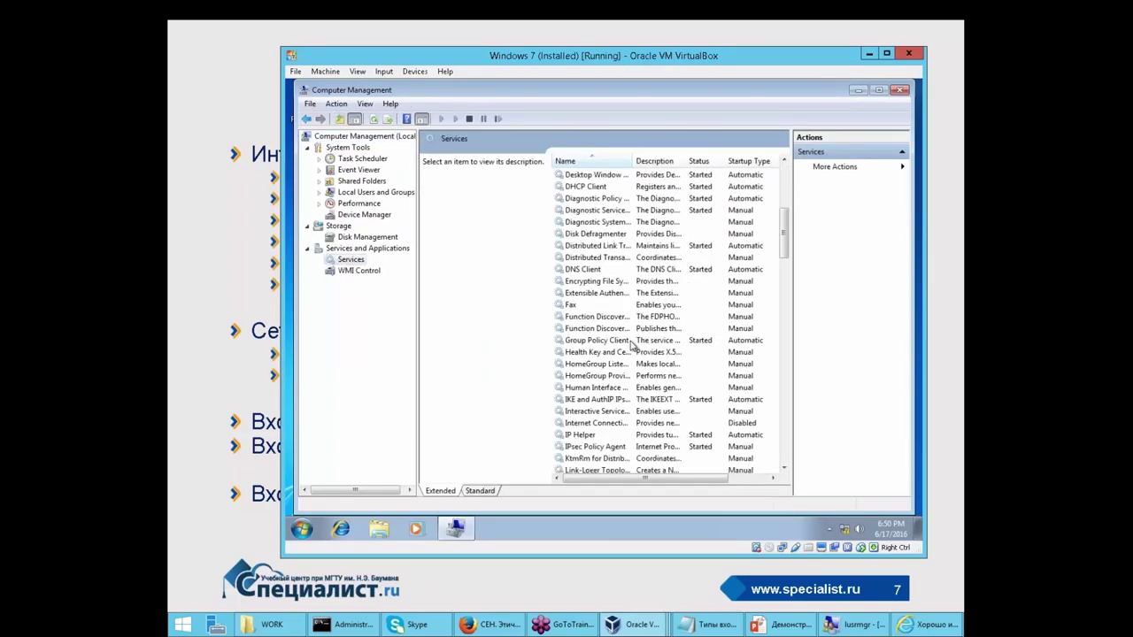
{"action": "scroll", "coordinate": [631, 345], "scroll_direction": "down", "scroll_amount": 12}
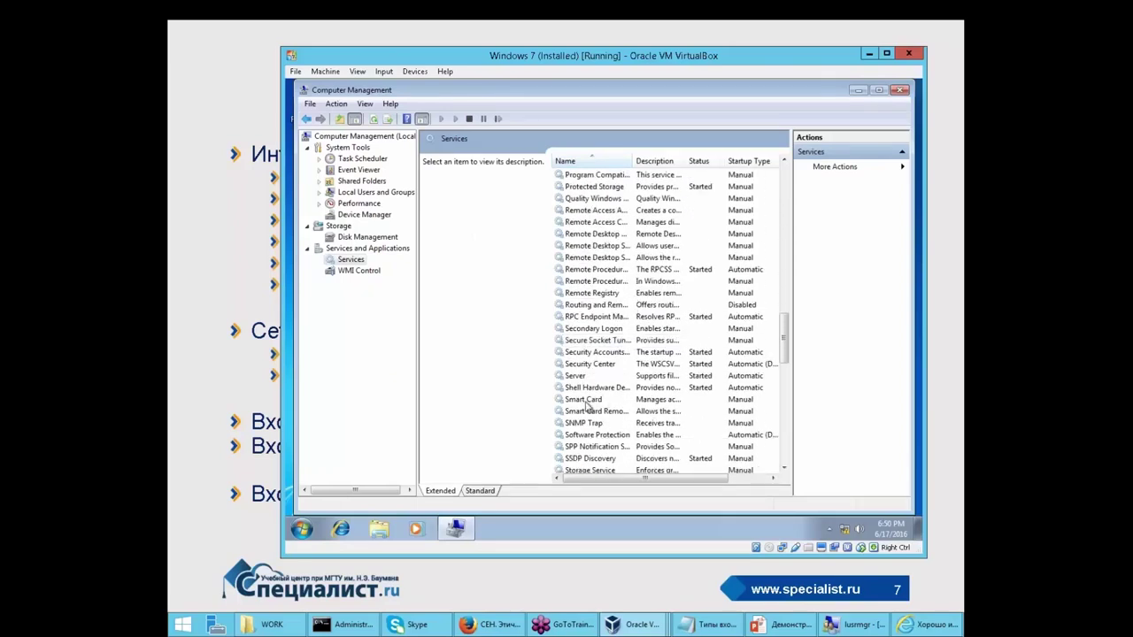
{"action": "left_click", "coordinate": [586, 401]}
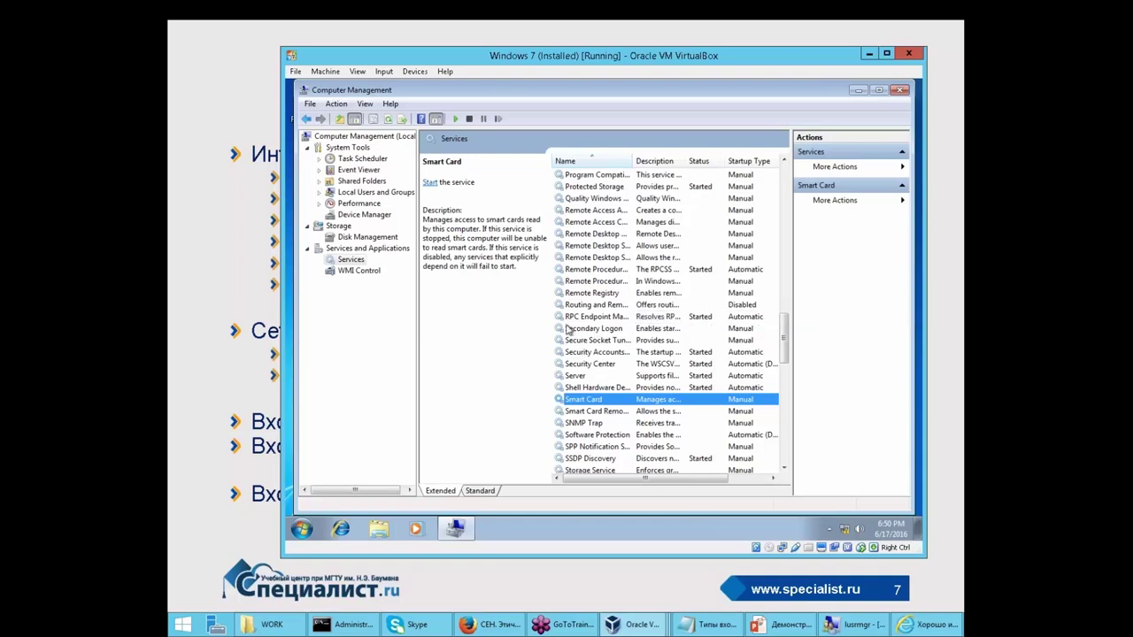
{"action": "left_click", "coordinate": [593, 328]}
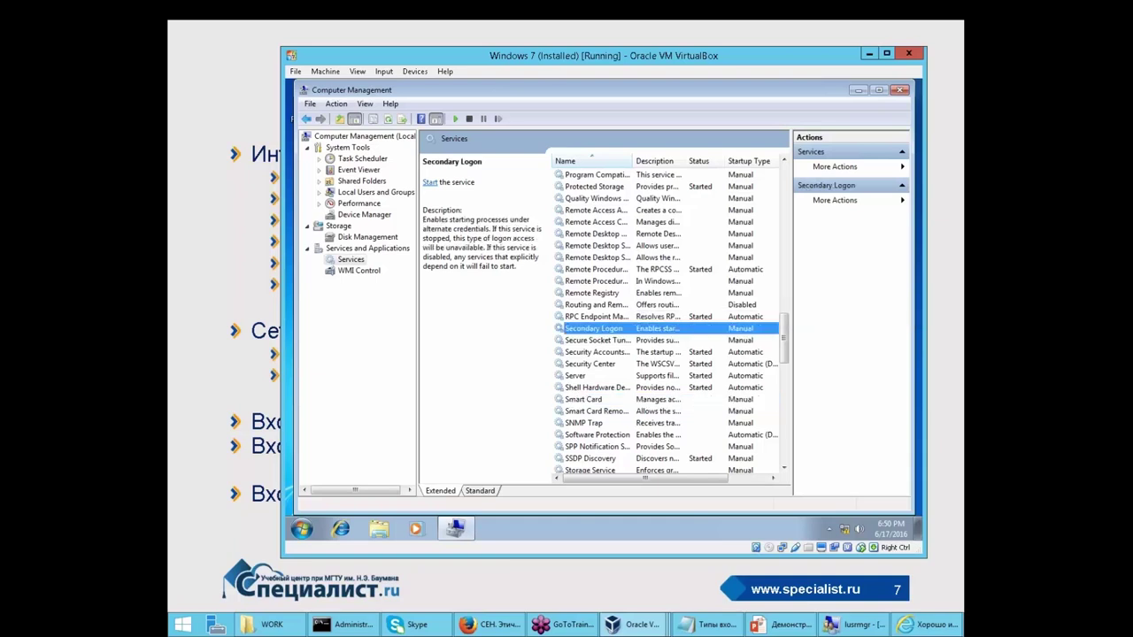
{"action": "left_click", "coordinate": [454, 119]}
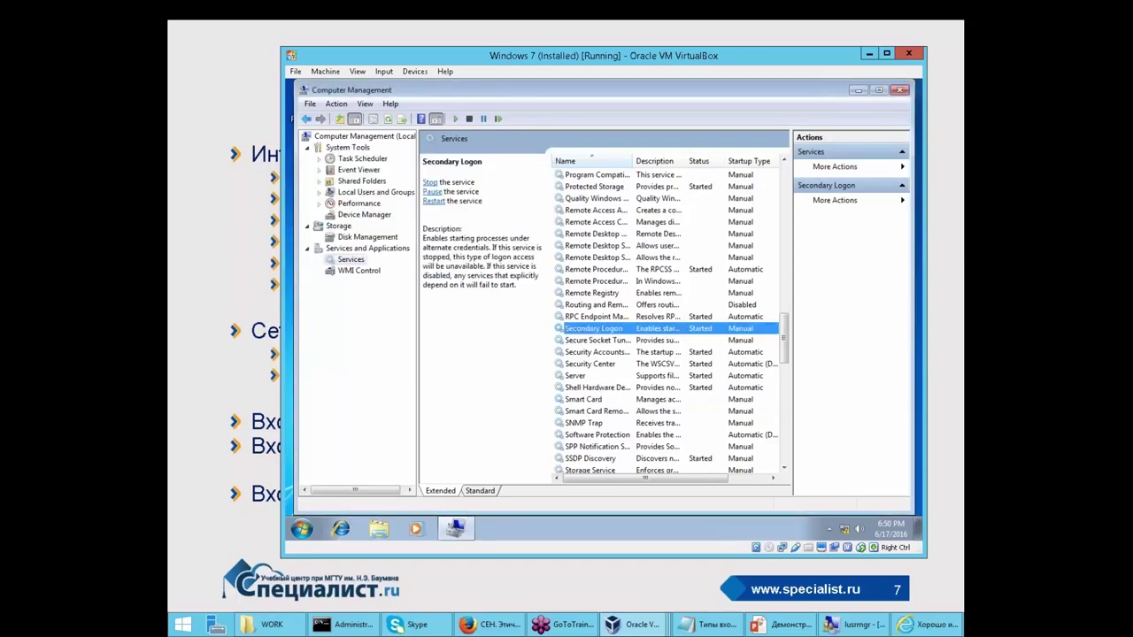
Launch cmd from Start search, set it to color f1, and run whoami /user
{"action": "left_click", "coordinate": [302, 529]}
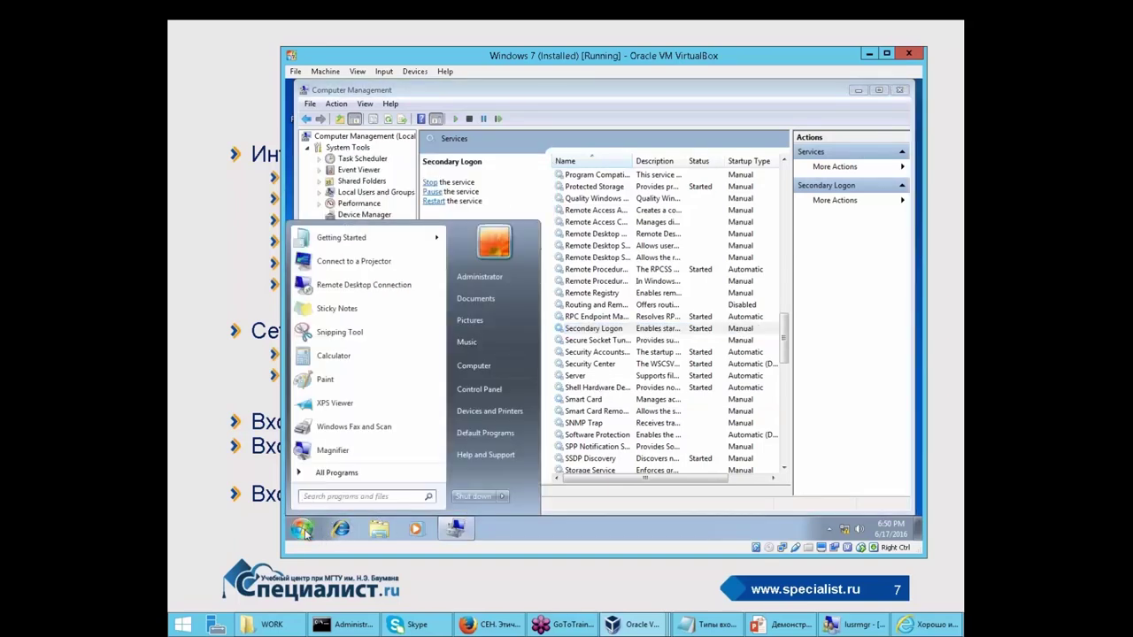
{"action": "left_click", "coordinate": [347, 498]}
{"action": "type", "text": "cmd"}
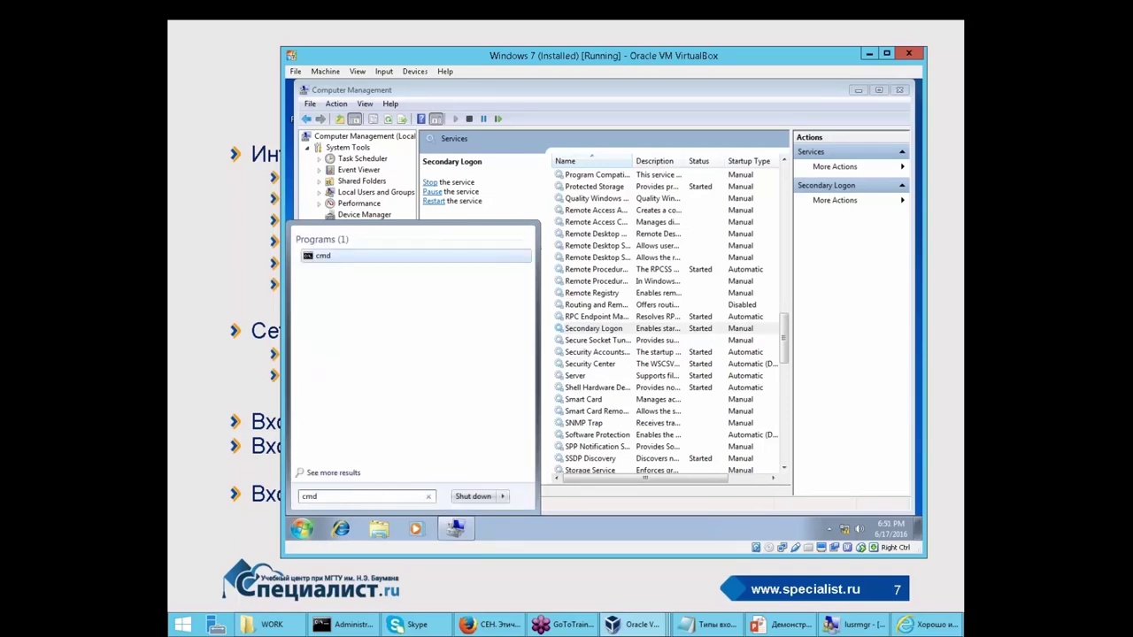
{"action": "key", "text": "Return"}
{"action": "type", "text": "color f1"}
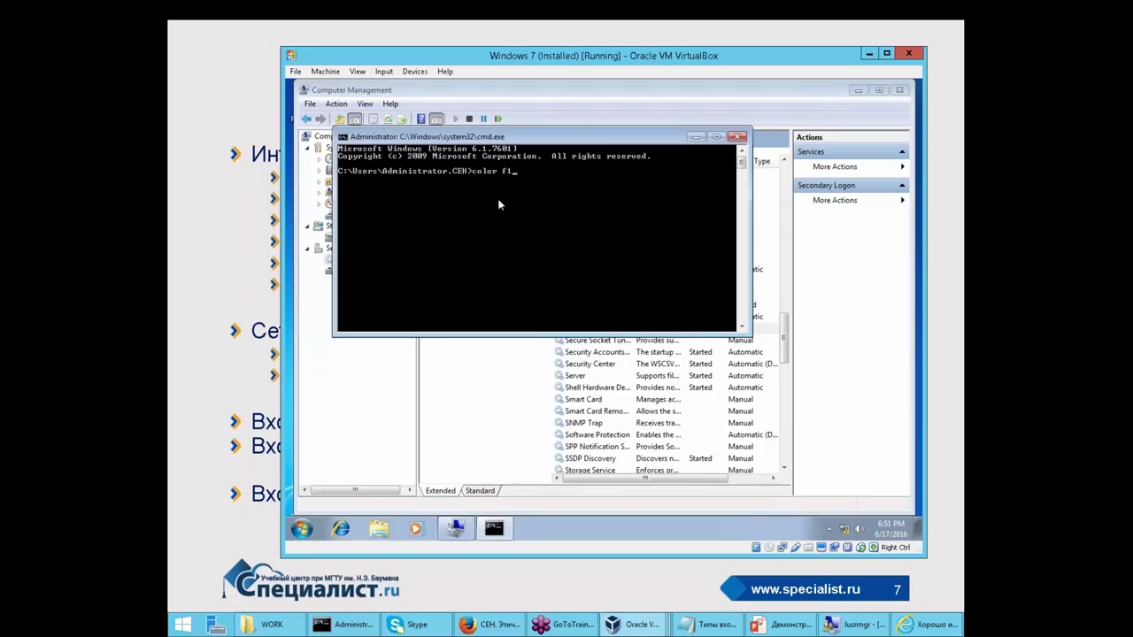
{"action": "key", "text": "Return"}
{"action": "type", "text": "whoami /user"}
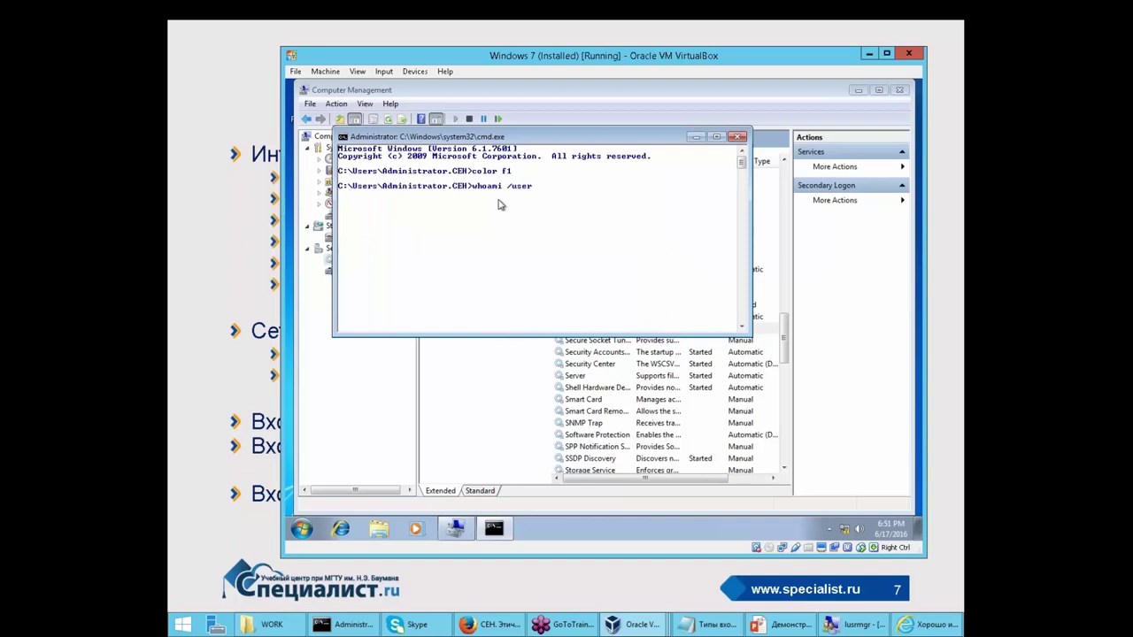
{"action": "key", "text": "Return"}
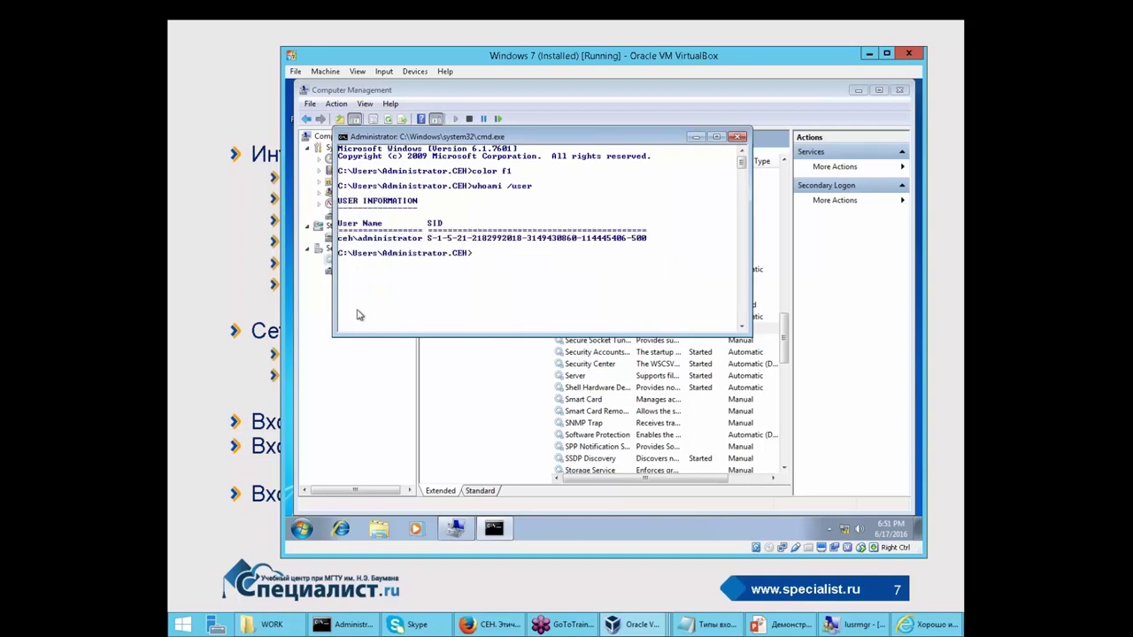
Run runas /user:ceh-7\administrator cmd and enter the local administrator's password
{"action": "type", "text": "runas /user:ceh-"}
{"action": "type", "text": "7\\administrator cmd"}
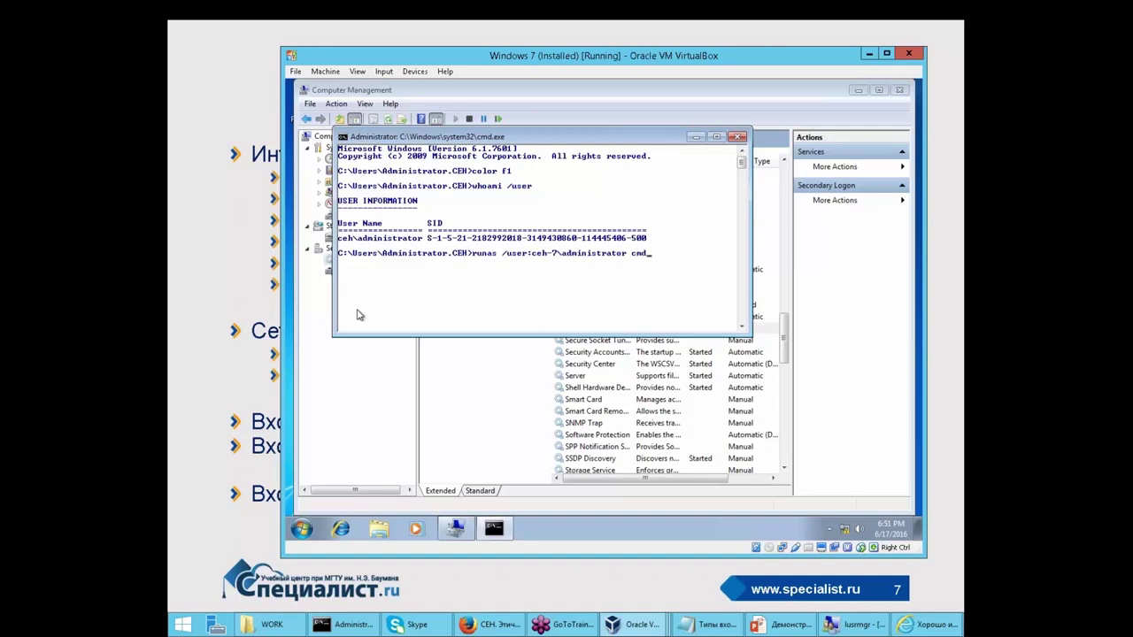
{"action": "key", "text": "Return"}
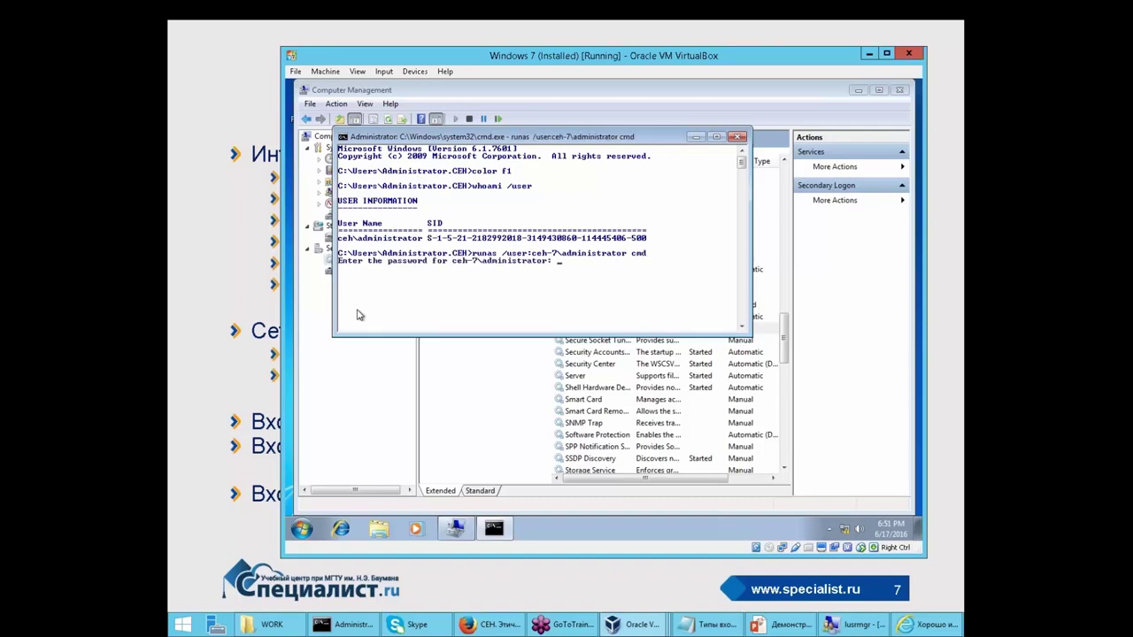
{"action": "key", "text": "Return"}
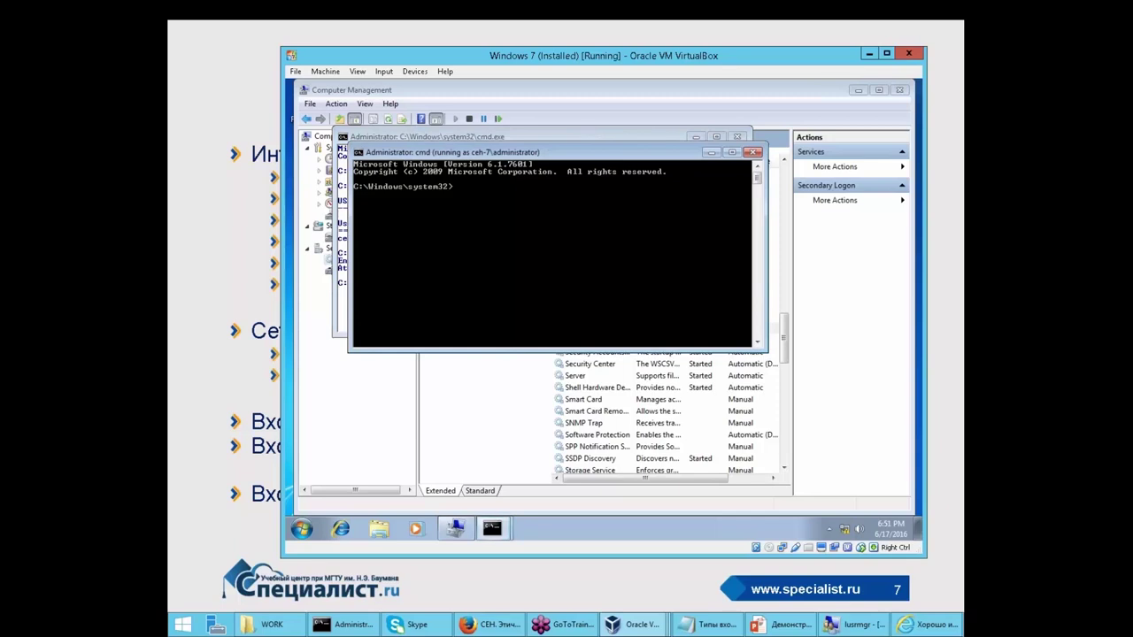
Move the second prompt aside, apply color f3, run whoami /user, then return to the slideshow
{"action": "left_click_drag", "start_coordinate": [482, 164], "coordinate": [562, 356]}
{"action": "type", "text": "color f3"}
{"action": "key", "text": "Return"}
{"action": "type", "text": "whoami /u"}
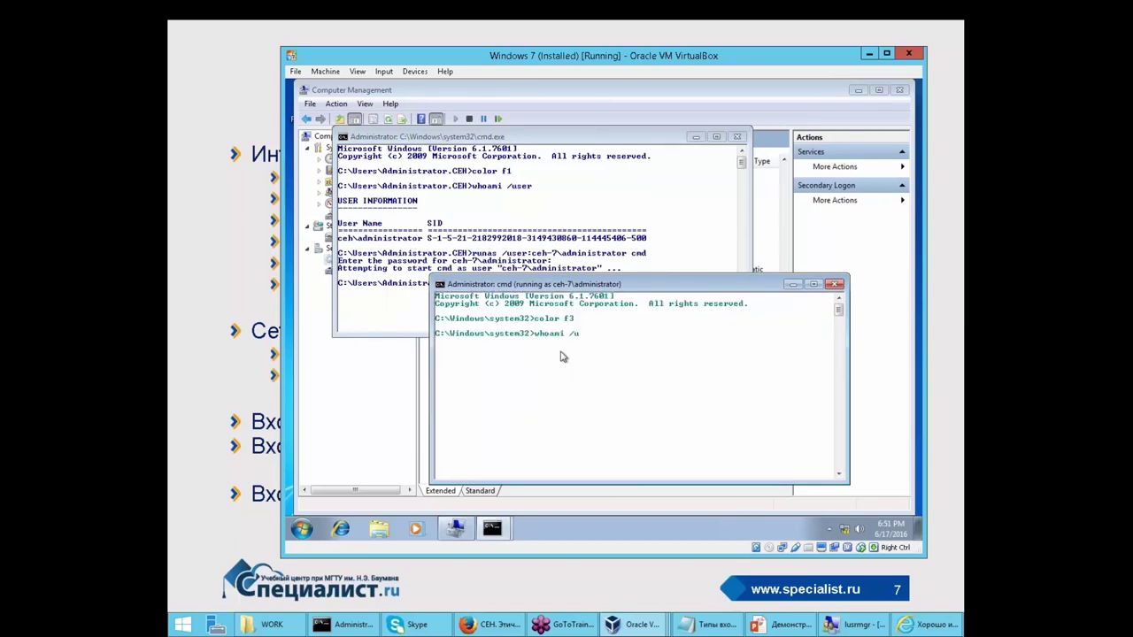
{"action": "type", "text": "ser"}
{"action": "key", "text": "Return"}
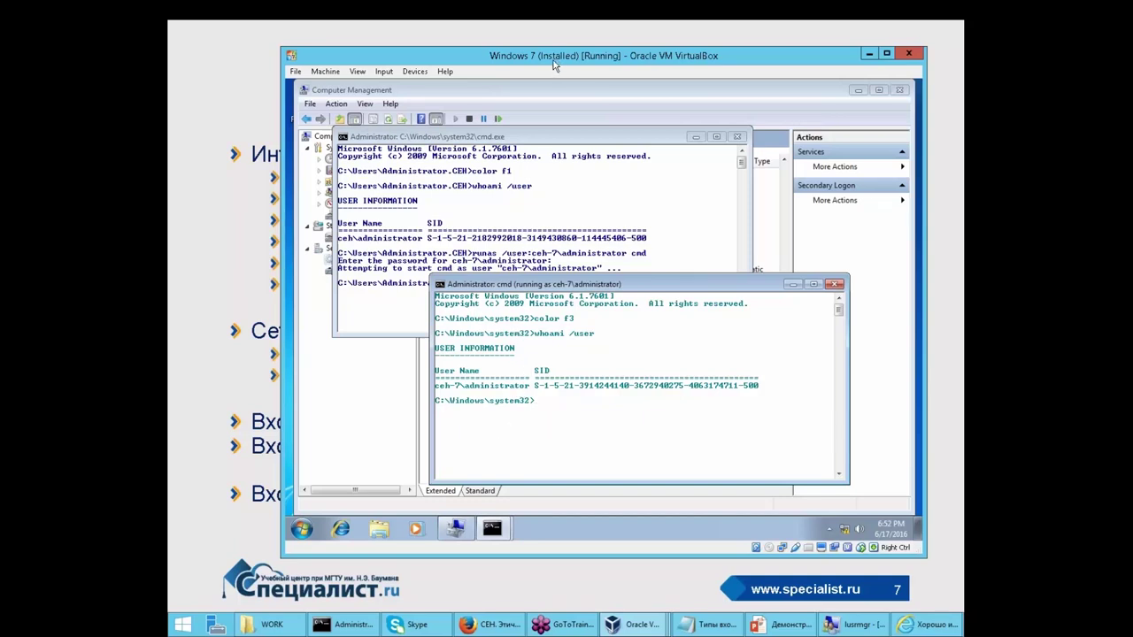
{"action": "key", "text": "alt+Tab"}
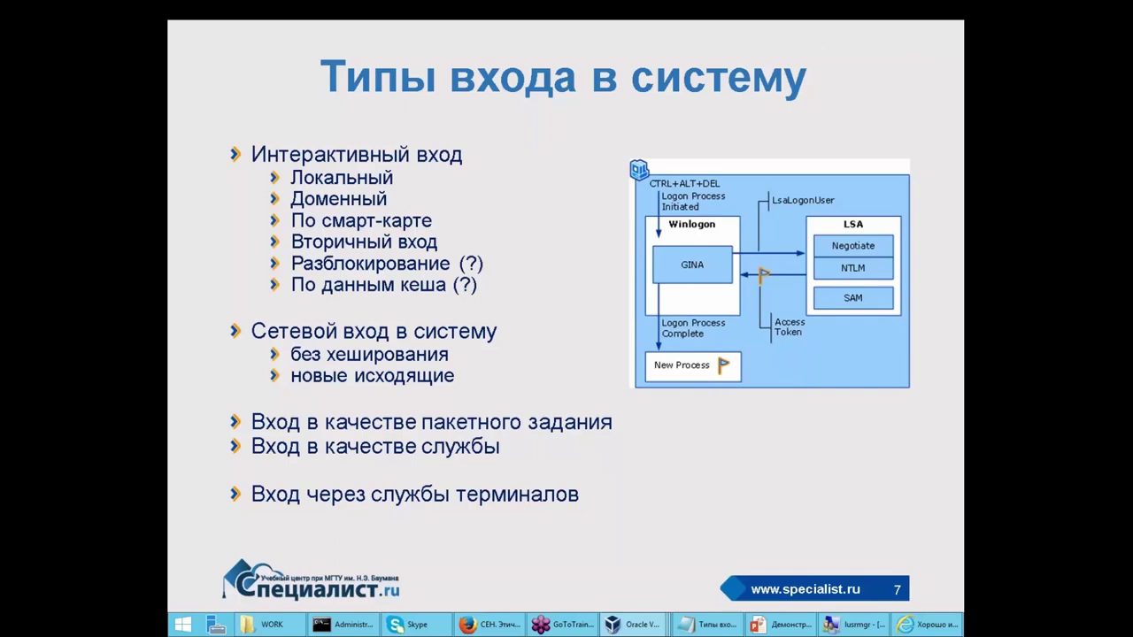
{"action": "left_click", "coordinate": [633, 624]}
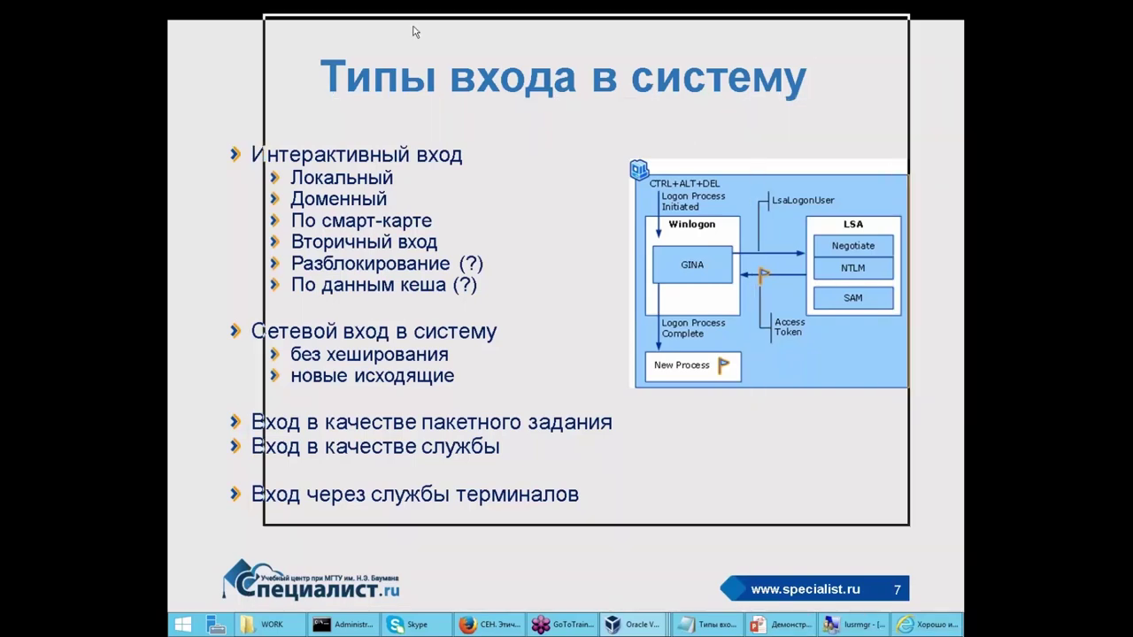
{"action": "key", "text": "super"}
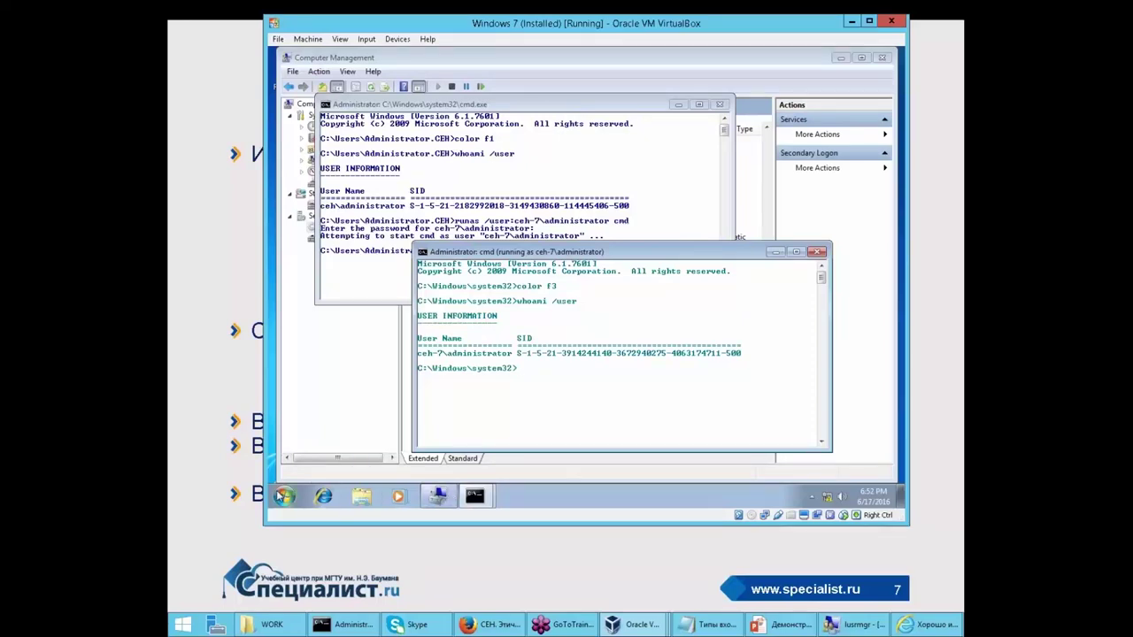
{"action": "left_click", "coordinate": [486, 466]}
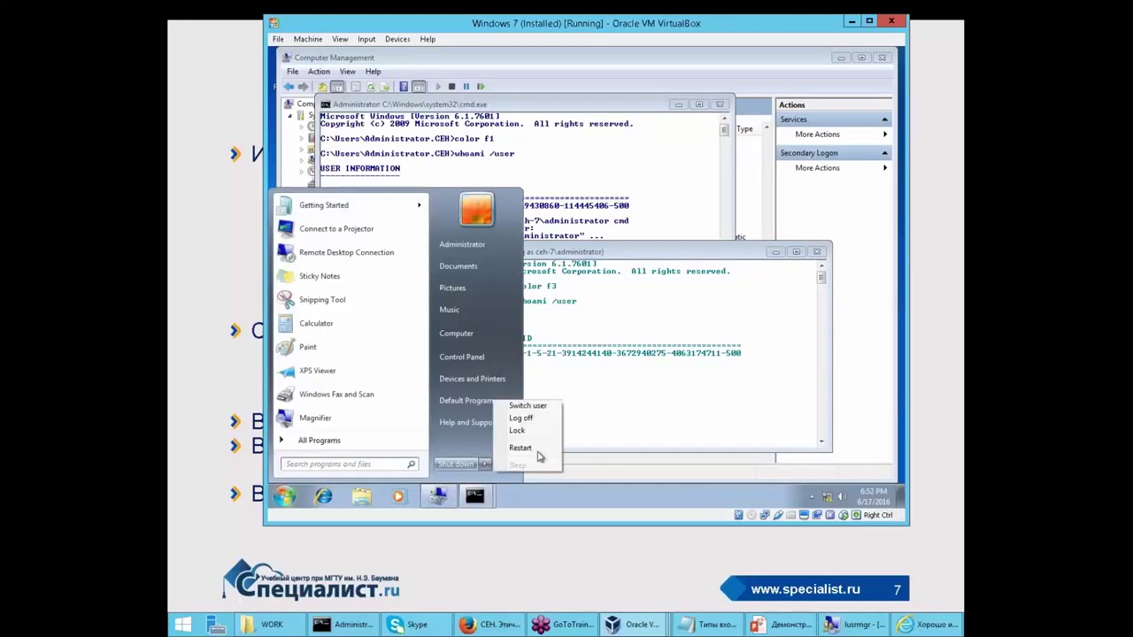
{"action": "left_click", "coordinate": [517, 431]}
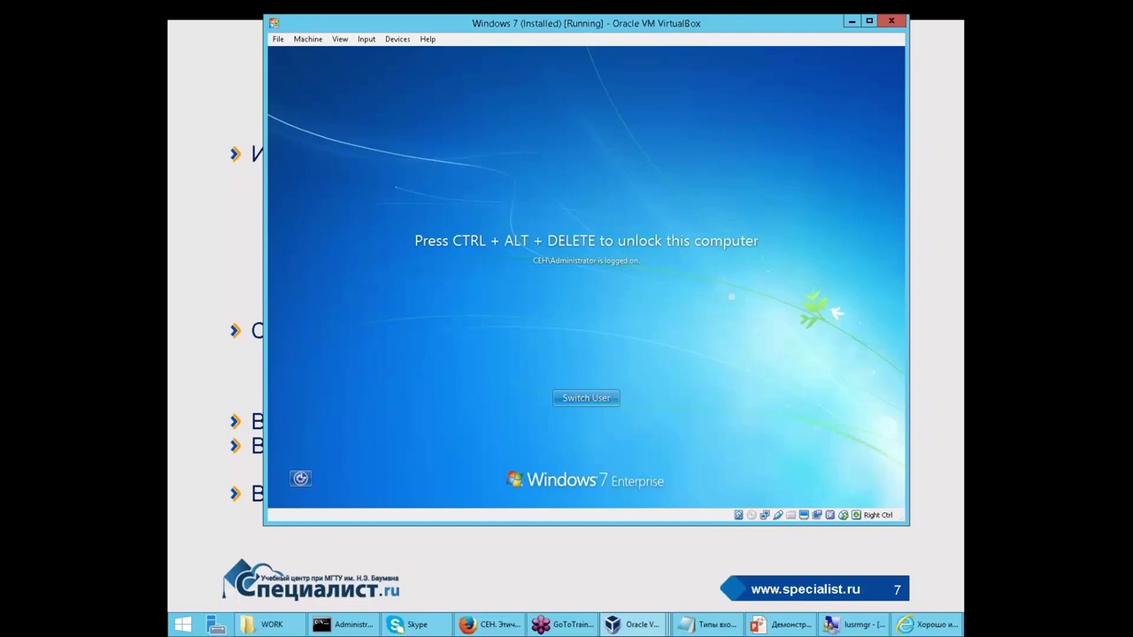
{"action": "key", "text": "Control_R+Delete"}
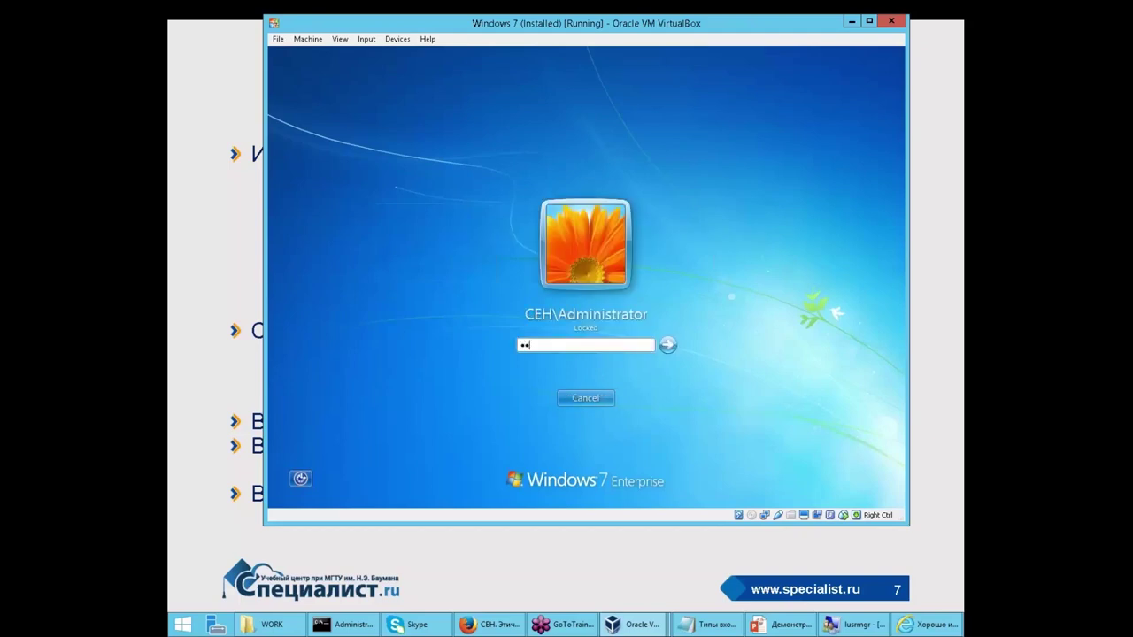
{"action": "key", "text": "Return"}
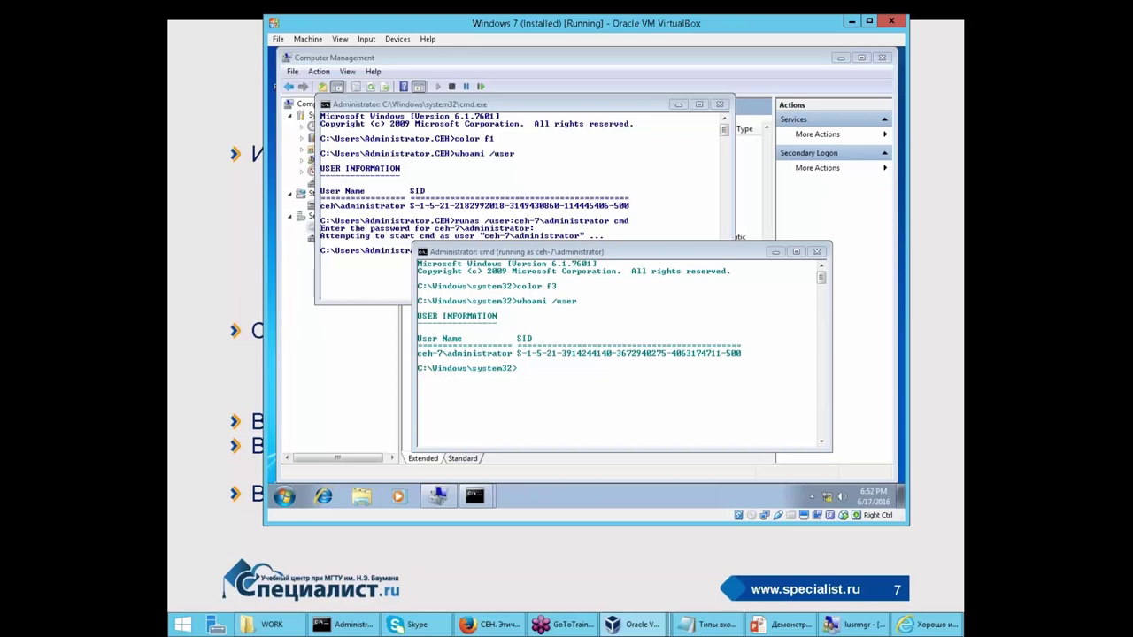
{"action": "key", "text": "alt+Tab"}
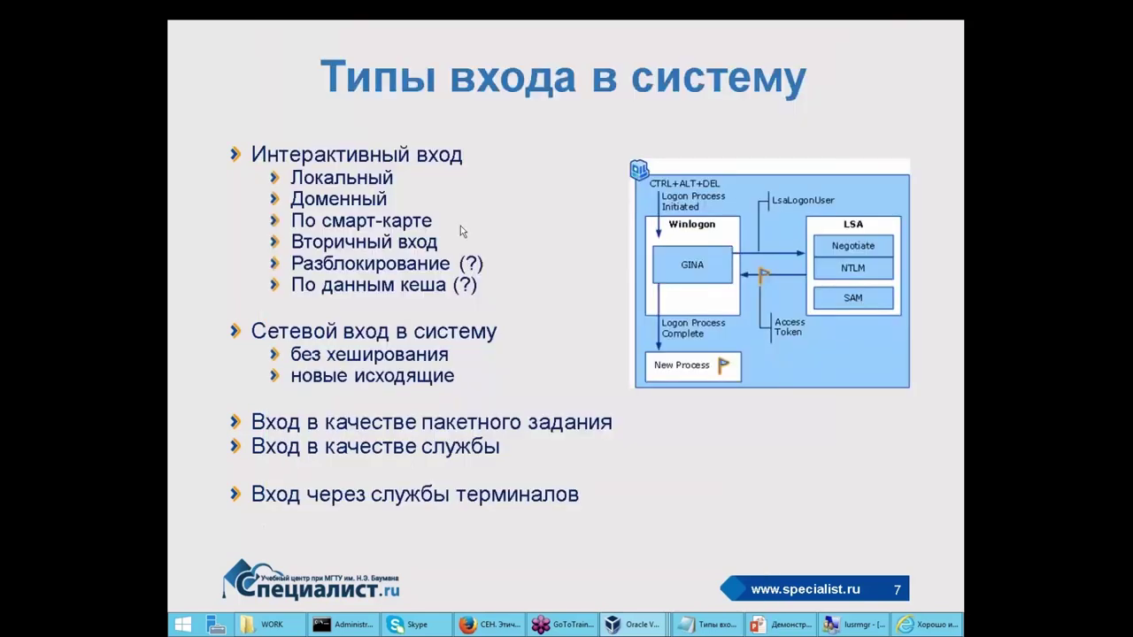
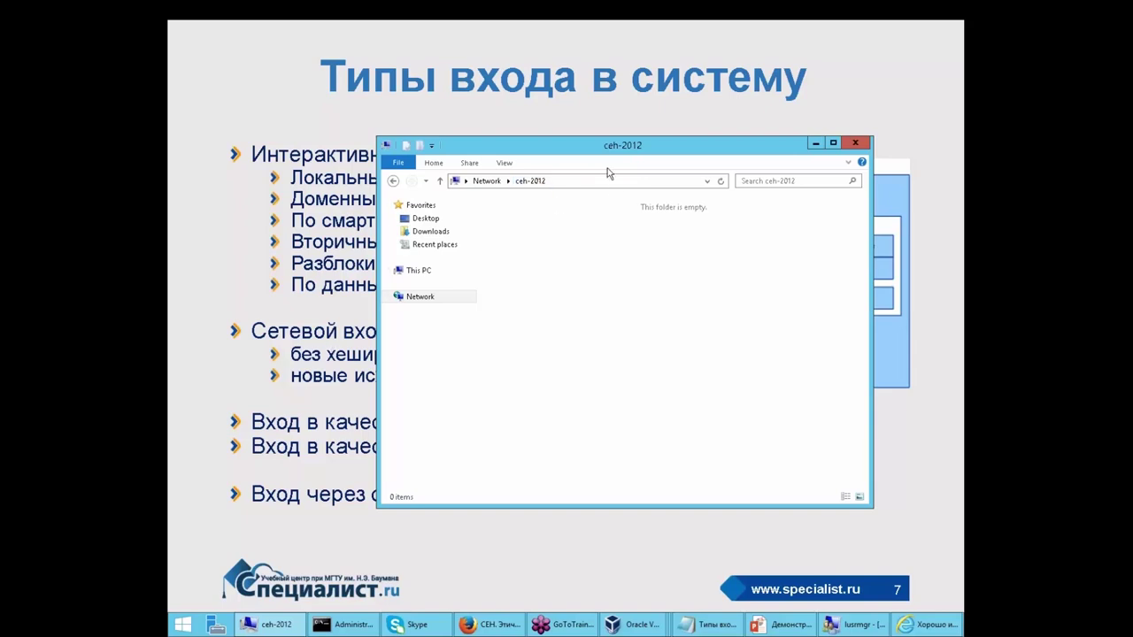
Minimize the ceh-2012 folder window and restore the Administrator Command Prompt over the slide
{"action": "left_click", "coordinate": [309, 397]}
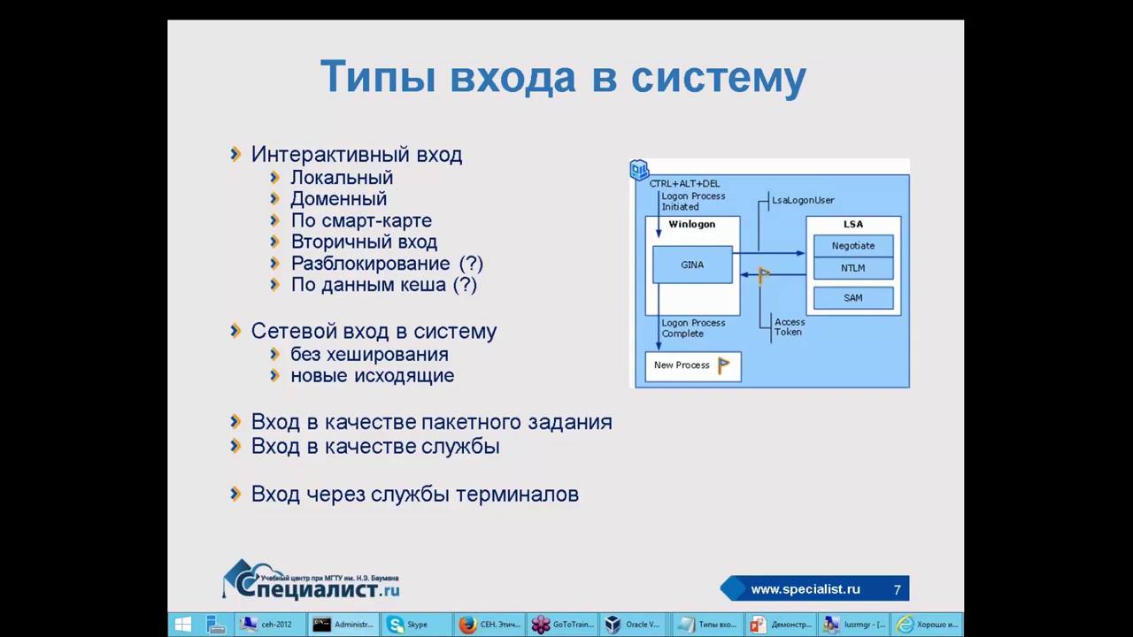
{"action": "left_click", "coordinate": [347, 625]}
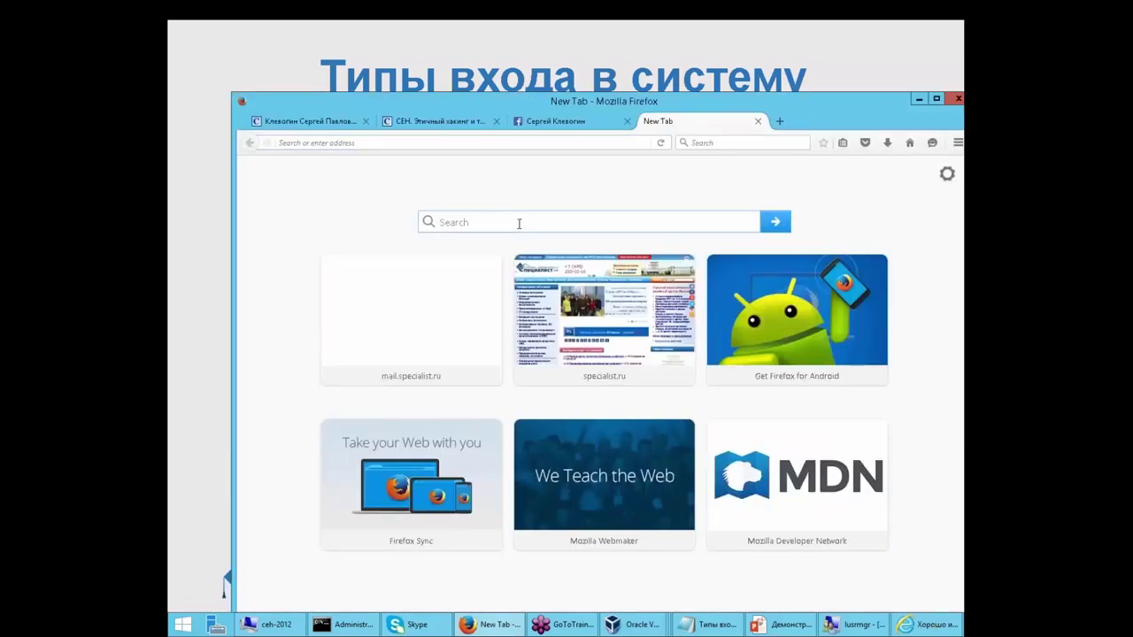
Search 'sysinternals' in Firefox, open the Windows Sysinternals TechNet result, then minimize Firefox
{"action": "left_click", "coordinate": [519, 223]}
{"action": "type", "text": "sysinternals"}
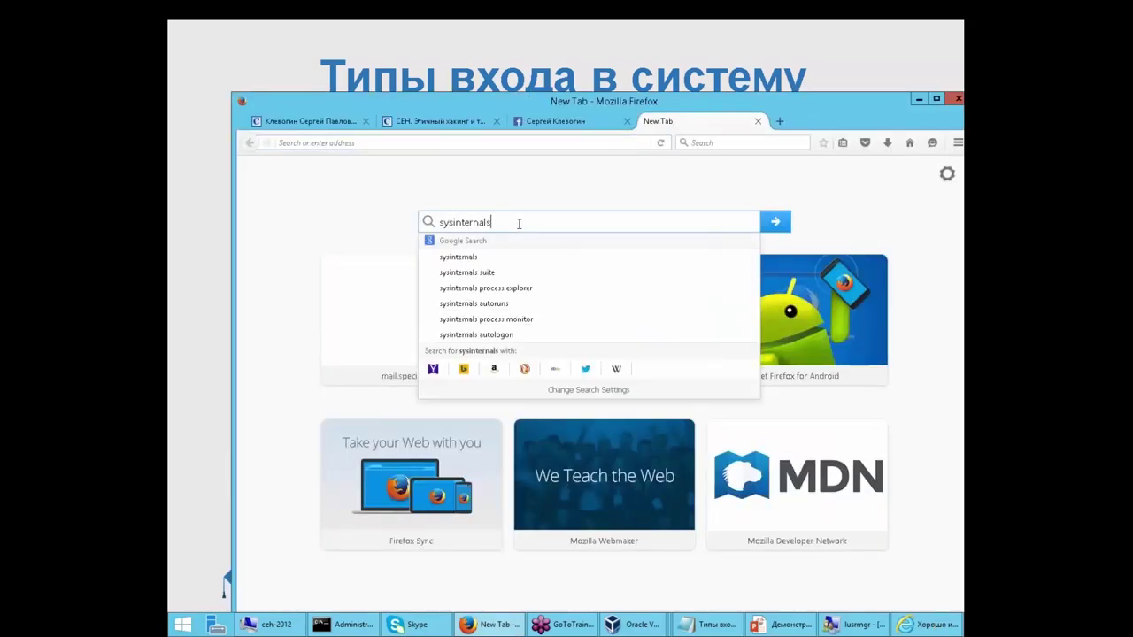
{"action": "key", "text": "Return"}
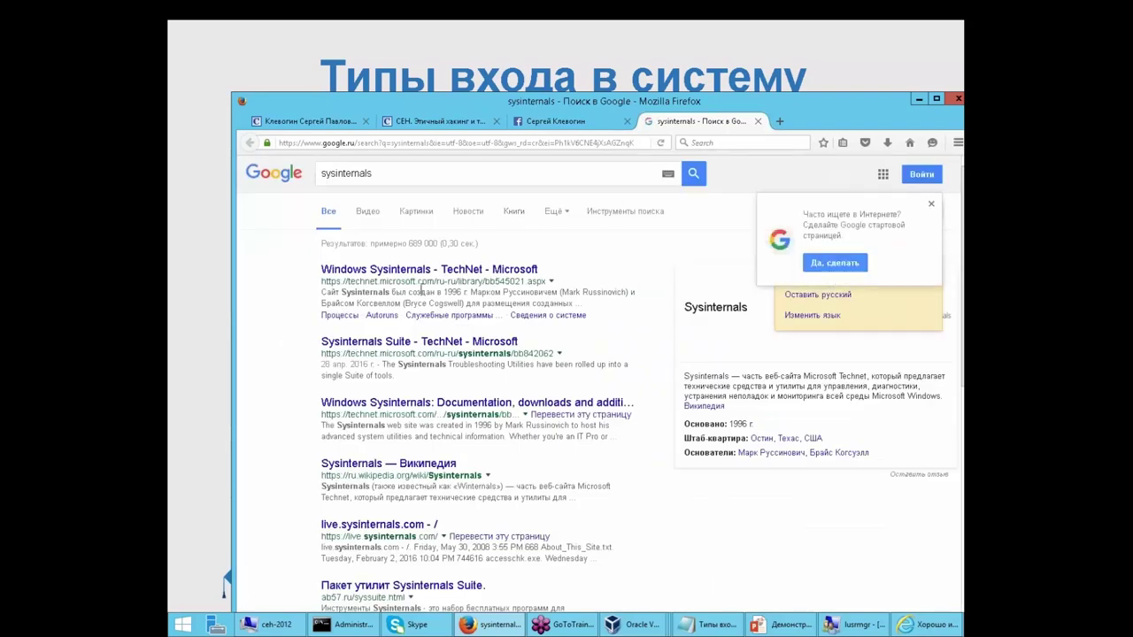
{"action": "left_click", "coordinate": [425, 269]}
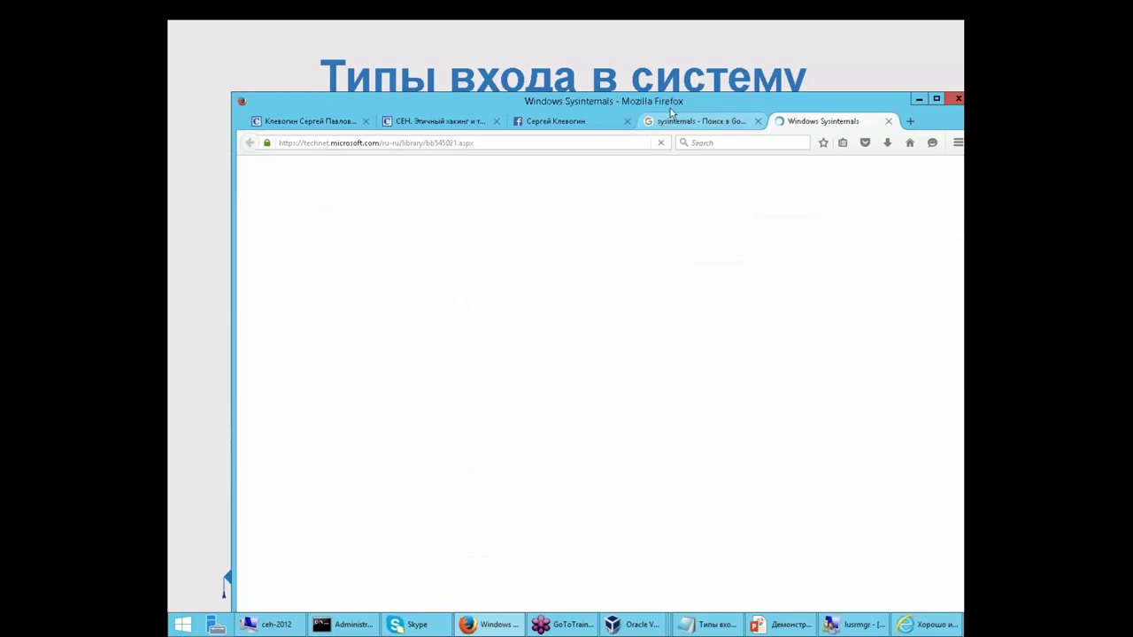
{"action": "scroll", "coordinate": [879, 502], "scroll_direction": "down", "scroll_amount": 5}
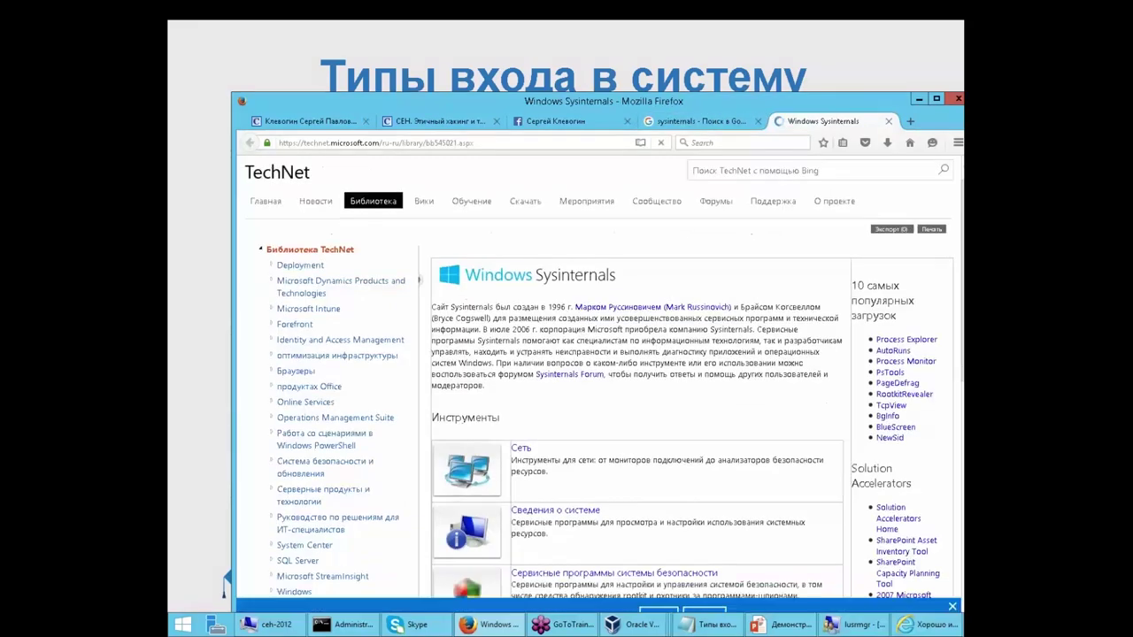
{"action": "scroll", "coordinate": [878, 502], "scroll_direction": "up", "scroll_amount": 3}
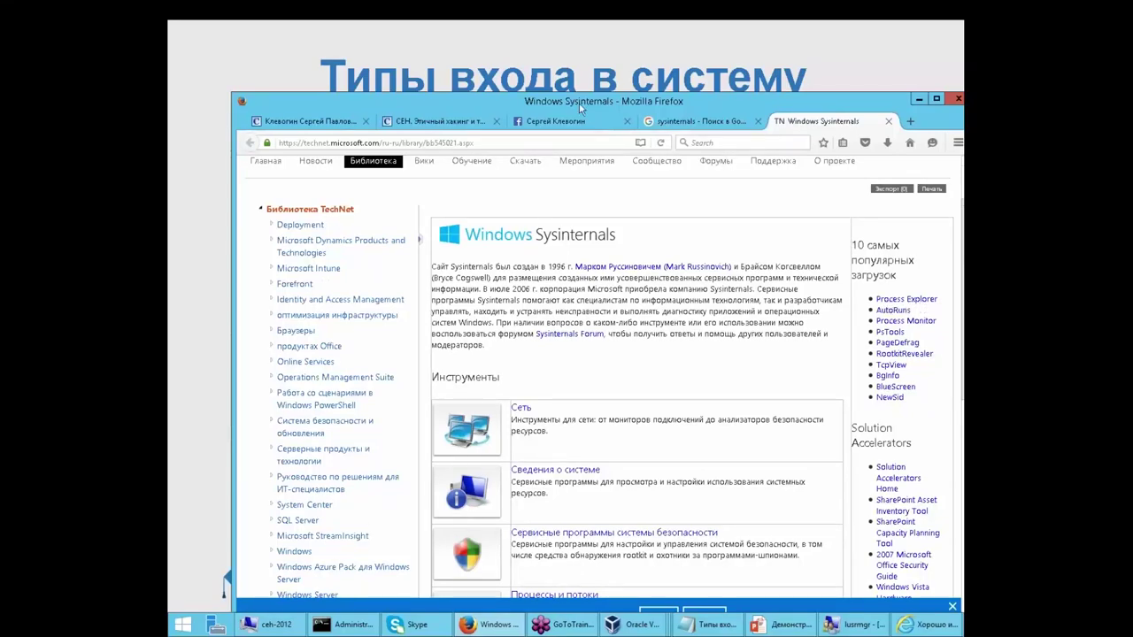
{"action": "key", "text": "super+Down"}
Launch Process Explorer by running procexp in the administrator Command Prompt
{"action": "left_click", "coordinate": [522, 336]}
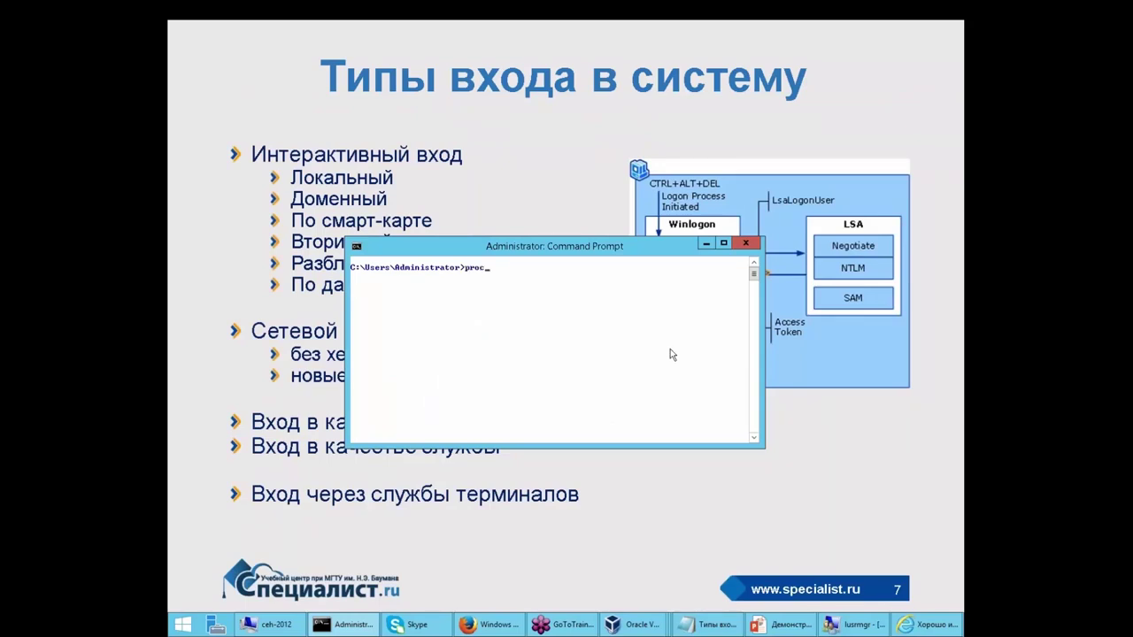
{"action": "type", "text": "procexp"}
{"action": "key", "text": "Return"}
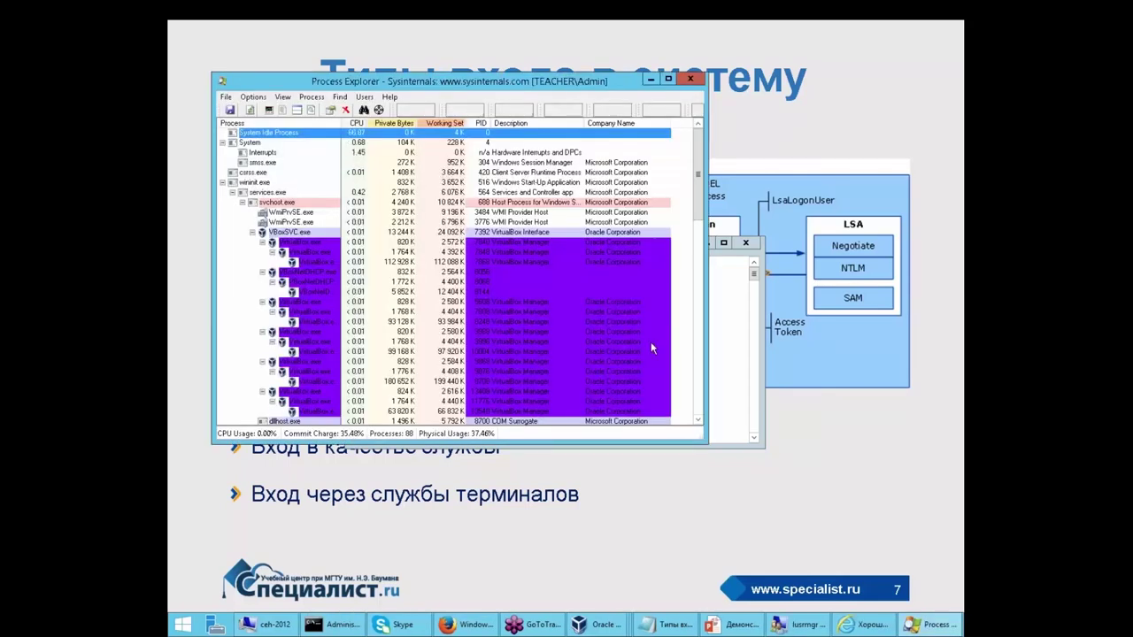
Collapse the VBoxSVC.exe node and enlarge the Process Explorer window to show more processes
{"action": "left_click", "coordinate": [252, 232]}
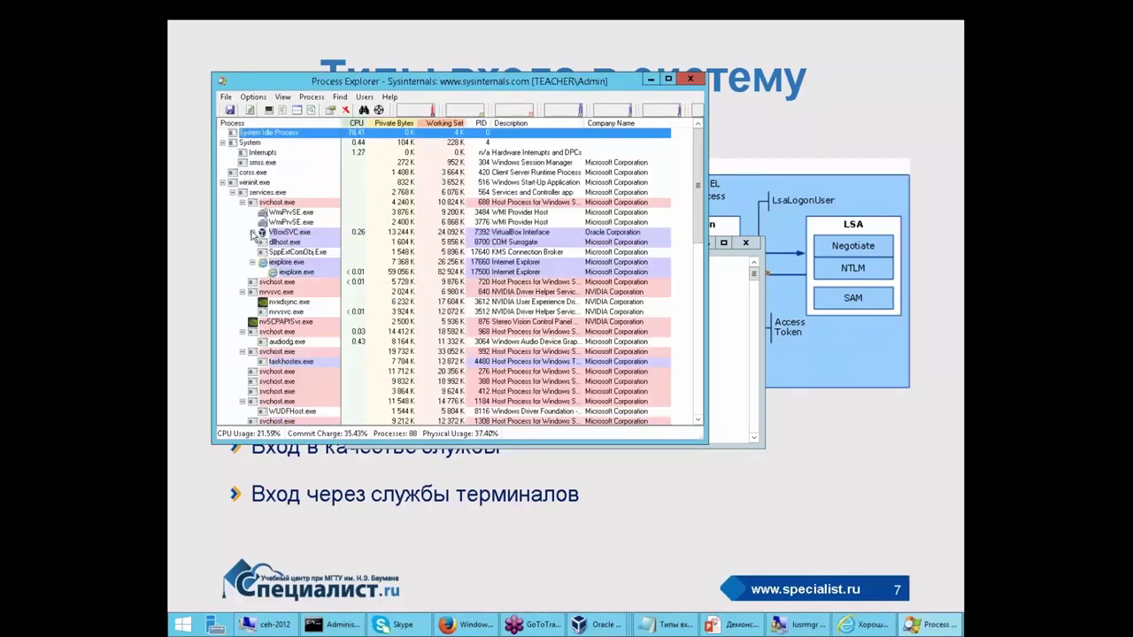
{"action": "left_click_drag", "start_coordinate": [706, 440], "coordinate": [900, 568]}
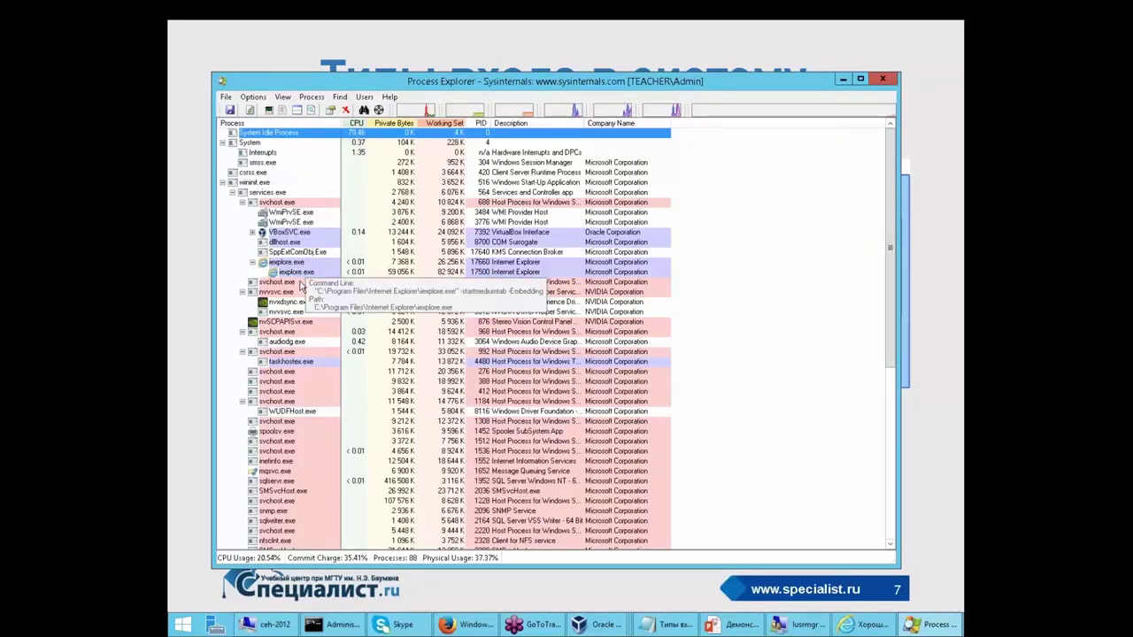
{"action": "scroll", "coordinate": [292, 434], "scroll_direction": "down", "scroll_amount": 7}
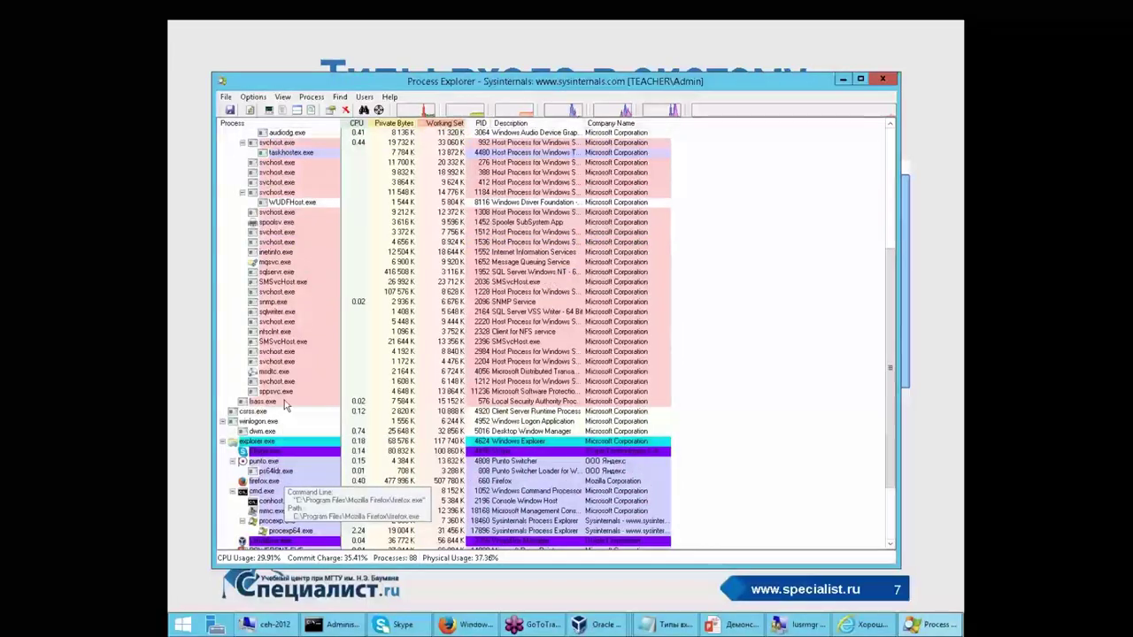
{"action": "scroll", "coordinate": [301, 319], "scroll_direction": "up", "scroll_amount": 7}
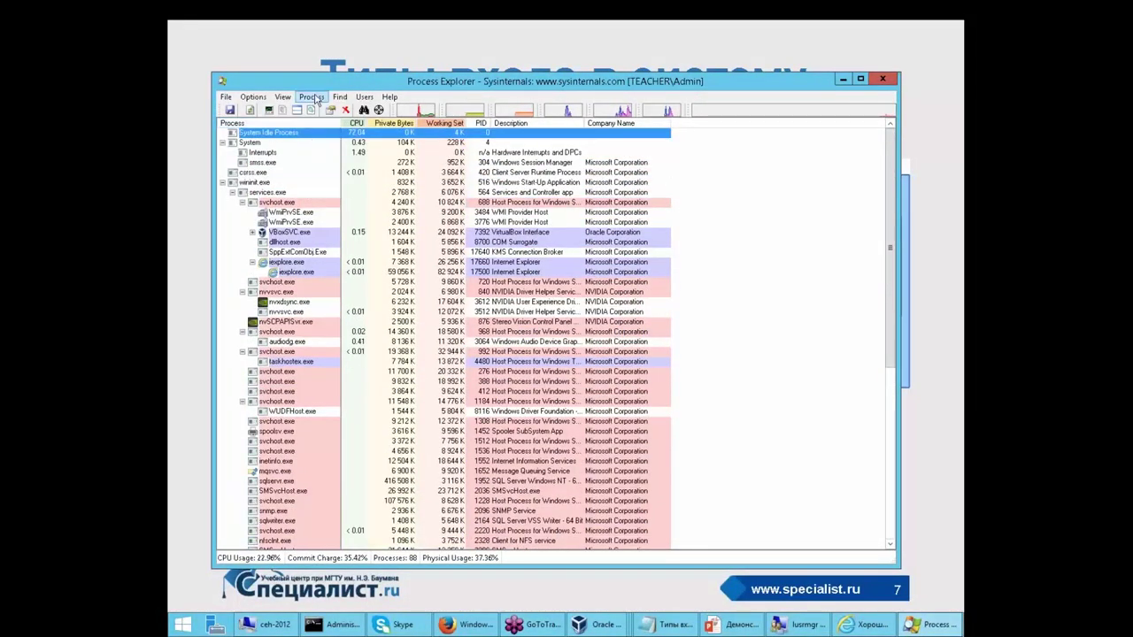
{"action": "left_click", "coordinate": [282, 97]}
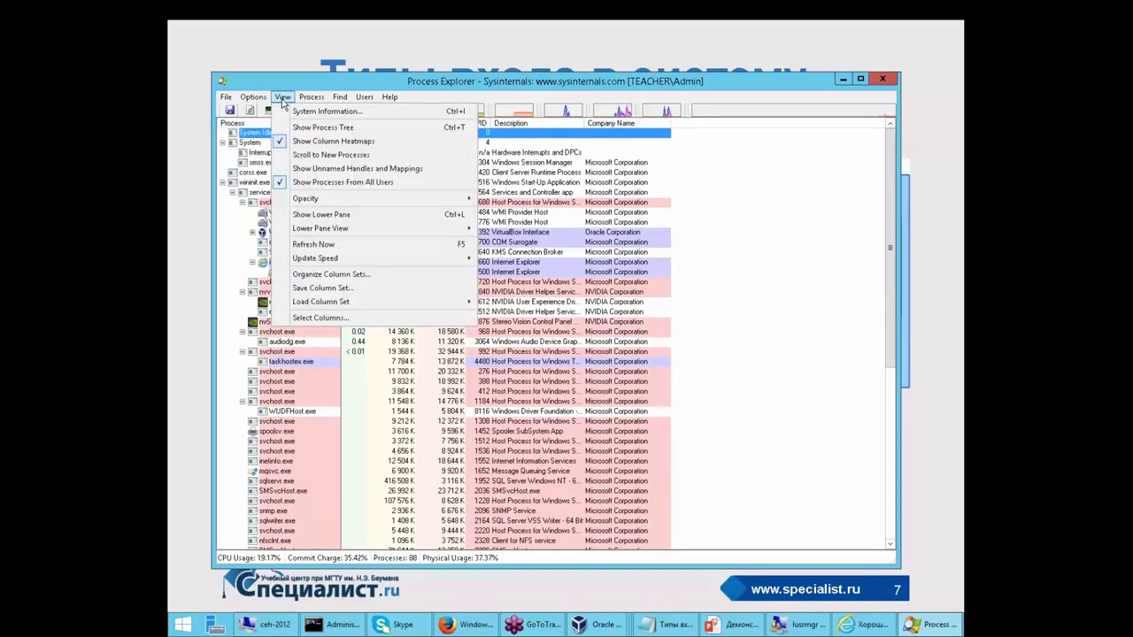
Add a User Name column to Process Explorer and widen it to show full account names
{"action": "left_click", "coordinate": [346, 318]}
{"action": "left_click", "coordinate": [262, 199]}
{"action": "left_click", "coordinate": [358, 369]}
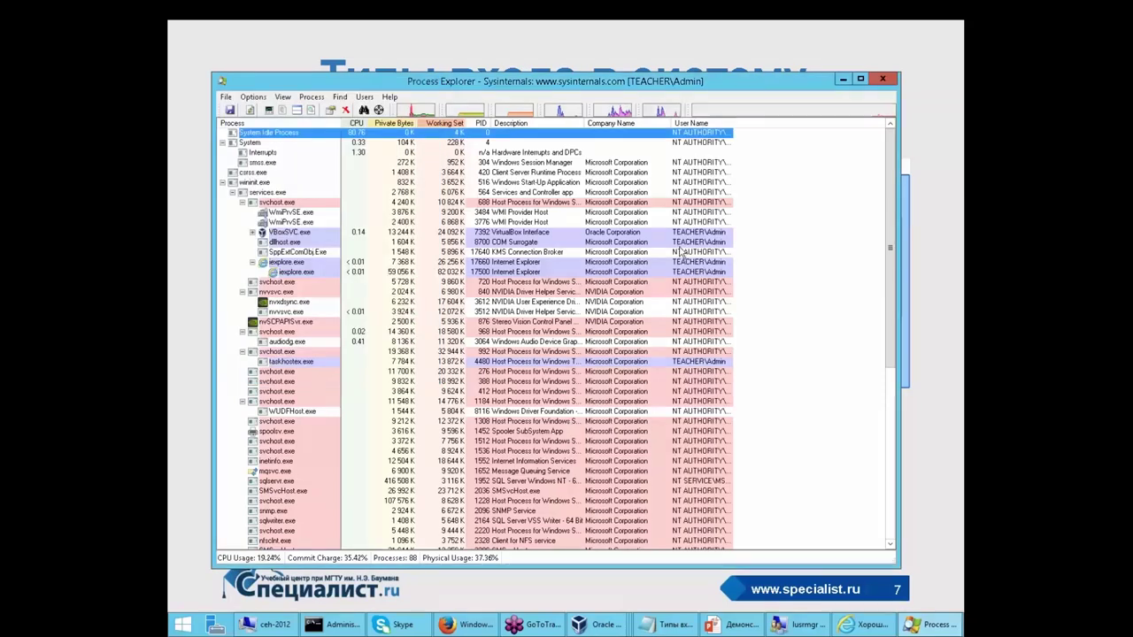
{"action": "left_click_drag", "start_coordinate": [794, 122], "coordinate": [861, 122]}
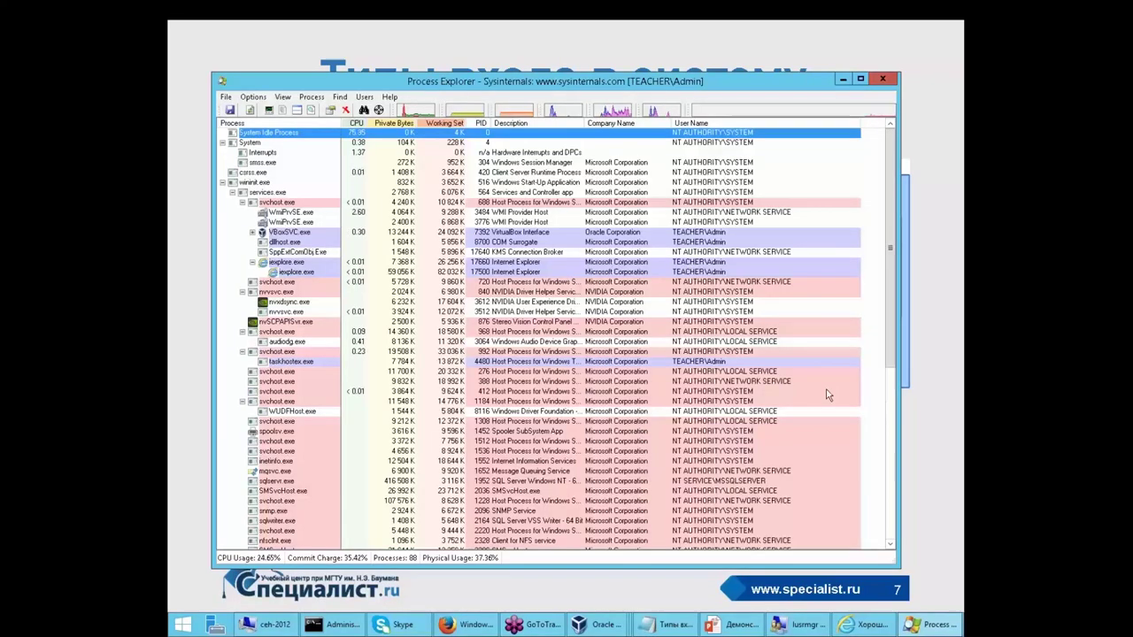
Collapse the System process tree and select the wininit.exe process
{"action": "scroll", "coordinate": [768, 503], "scroll_direction": "down", "scroll_amount": 3}
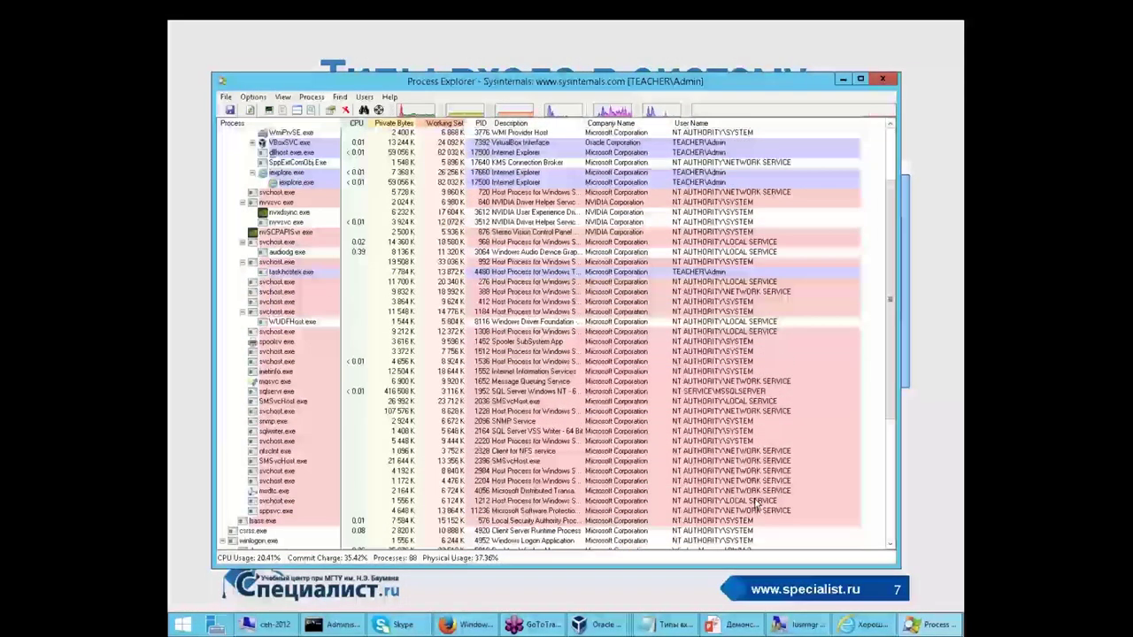
{"action": "scroll", "coordinate": [757, 502], "scroll_direction": "down", "scroll_amount": 7}
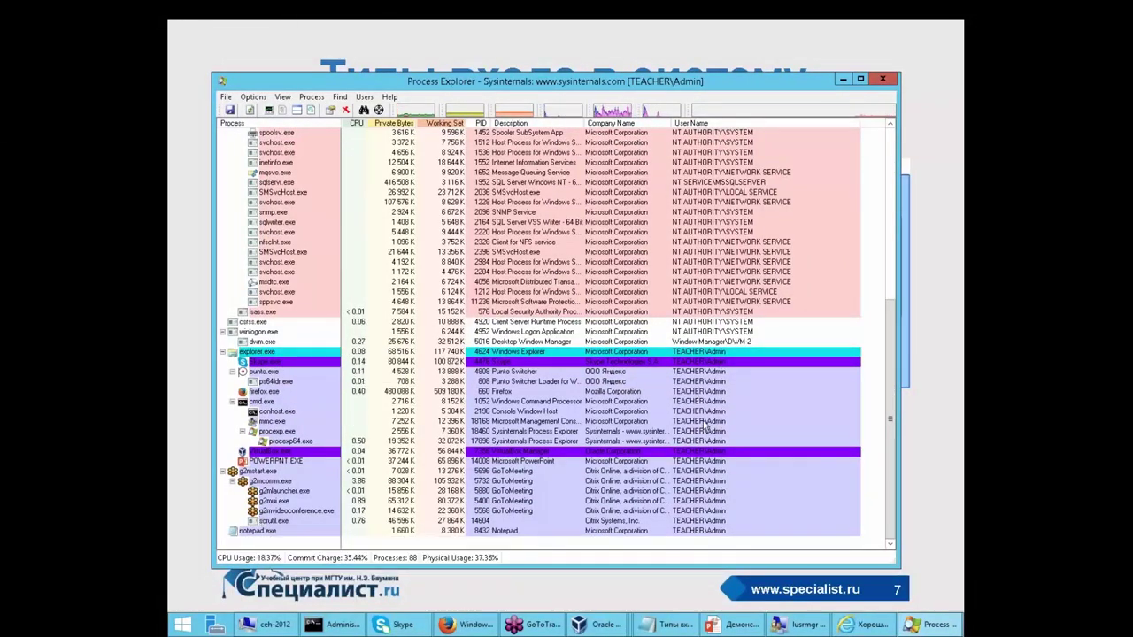
{"action": "scroll", "coordinate": [748, 329], "scroll_direction": "up", "scroll_amount": 7}
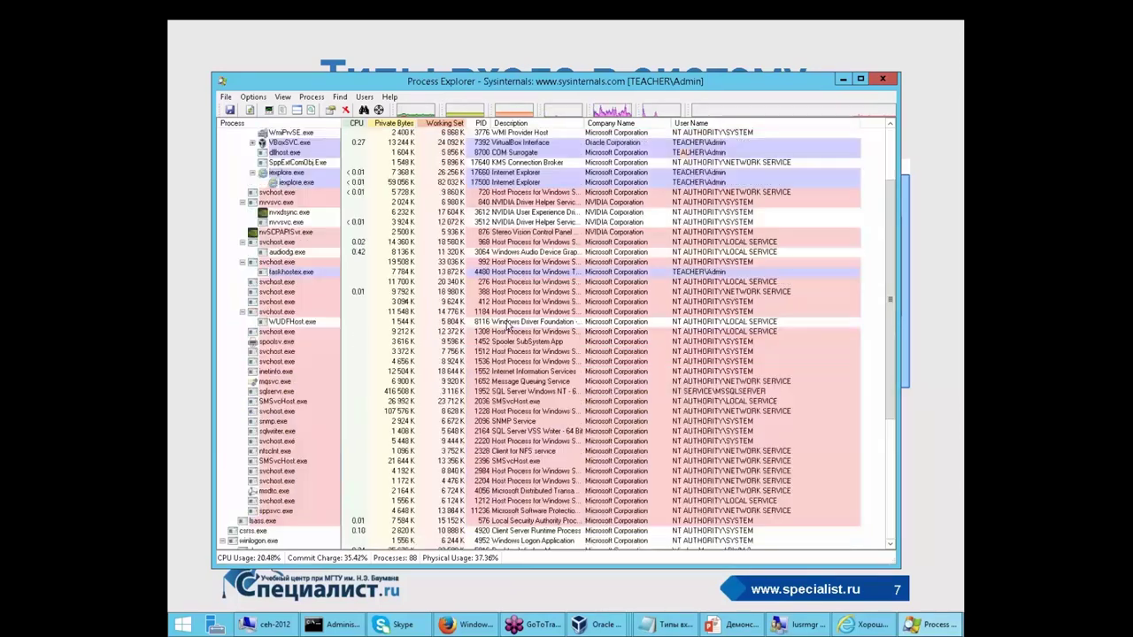
{"action": "scroll", "coordinate": [743, 320], "scroll_direction": "up", "scroll_amount": 3}
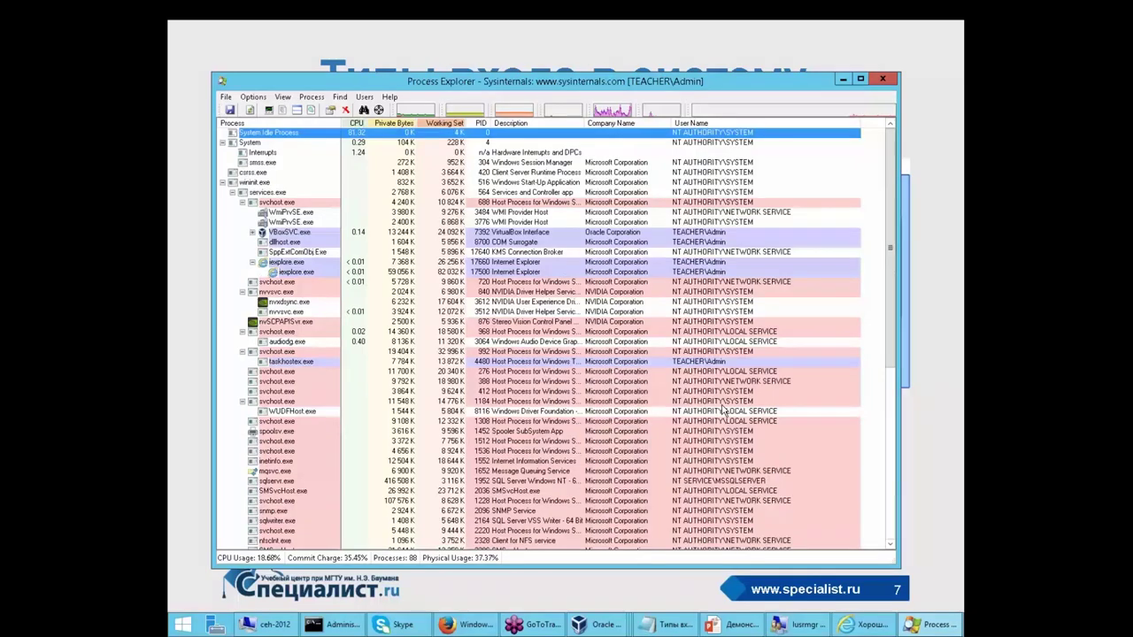
{"action": "scroll", "coordinate": [719, 347], "scroll_direction": "down", "scroll_amount": 3}
{"action": "scroll", "coordinate": [718, 347], "scroll_direction": "down", "scroll_amount": 1}
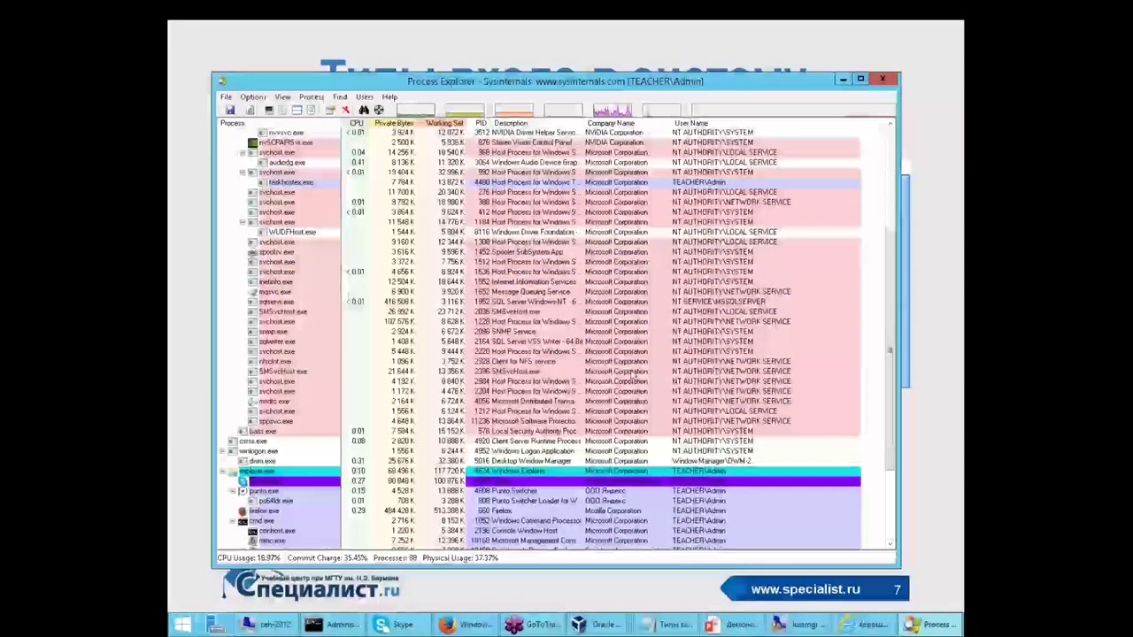
{"action": "scroll", "coordinate": [716, 372], "scroll_direction": "up", "scroll_amount": 4}
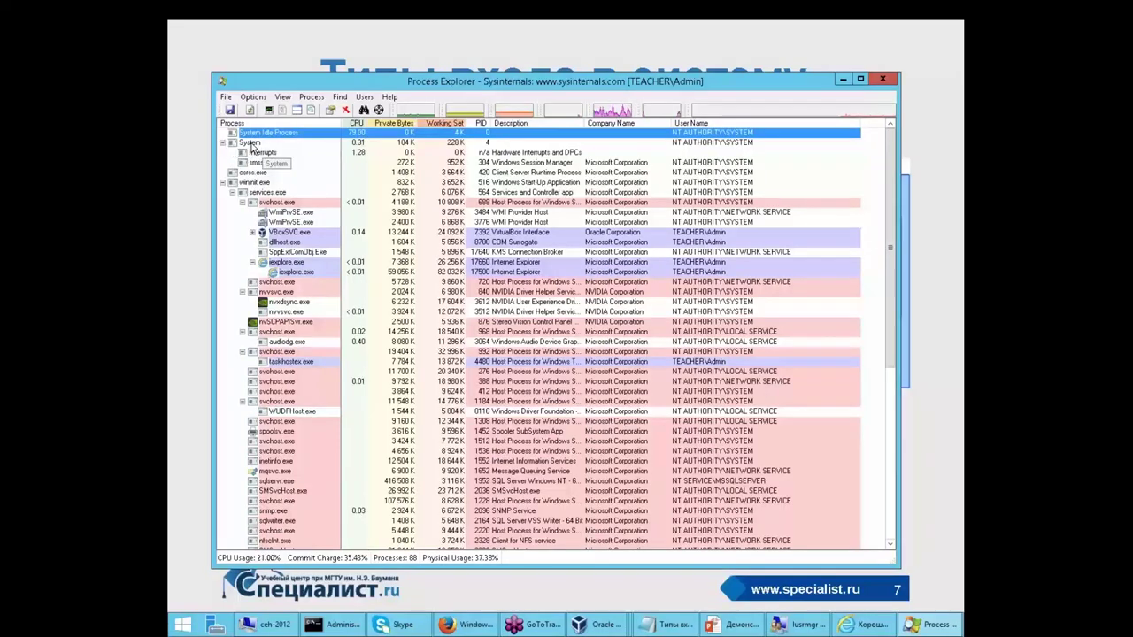
{"action": "left_click", "coordinate": [445, 143]}
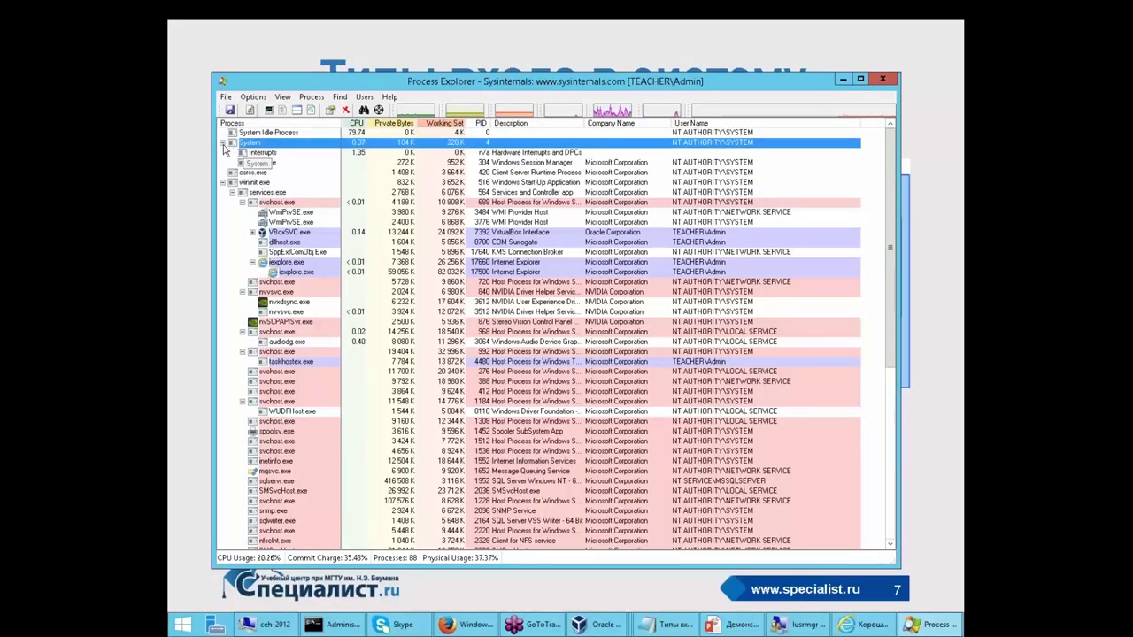
{"action": "left_click", "coordinate": [223, 143]}
{"action": "mouse_move", "coordinate": [289, 189]}
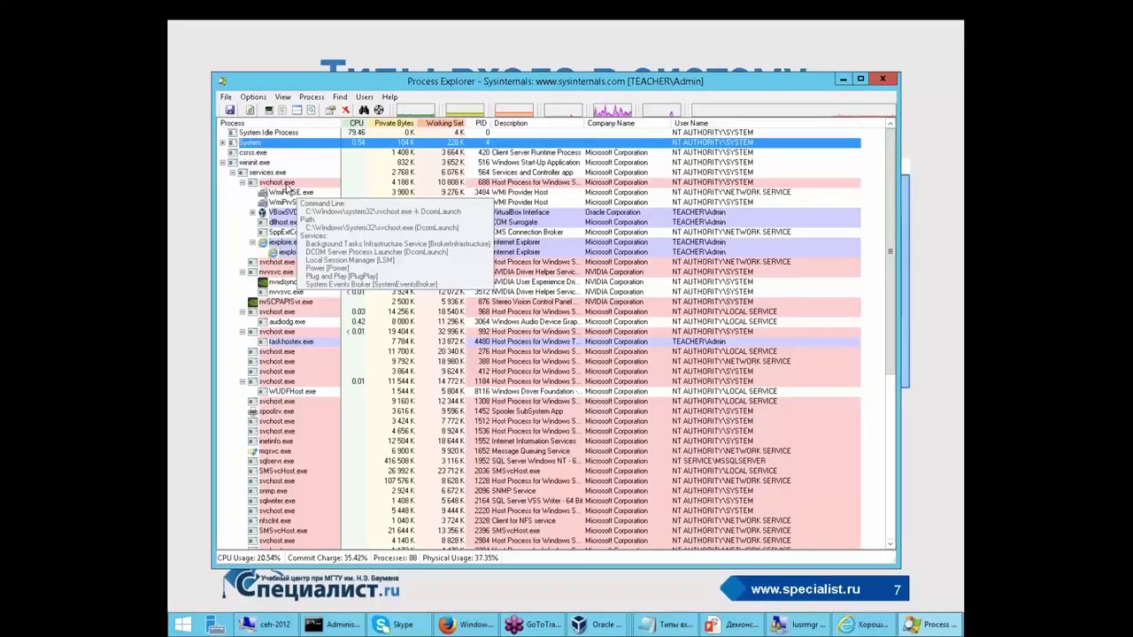
{"action": "mouse_move", "coordinate": [293, 165]}
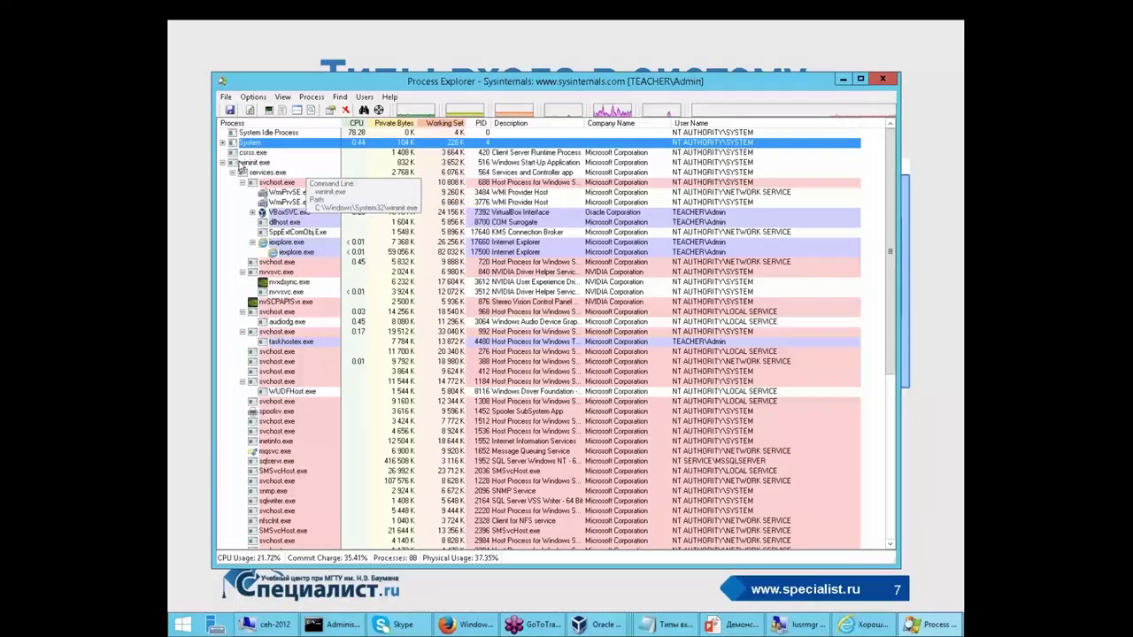
{"action": "left_click", "coordinate": [252, 164]}
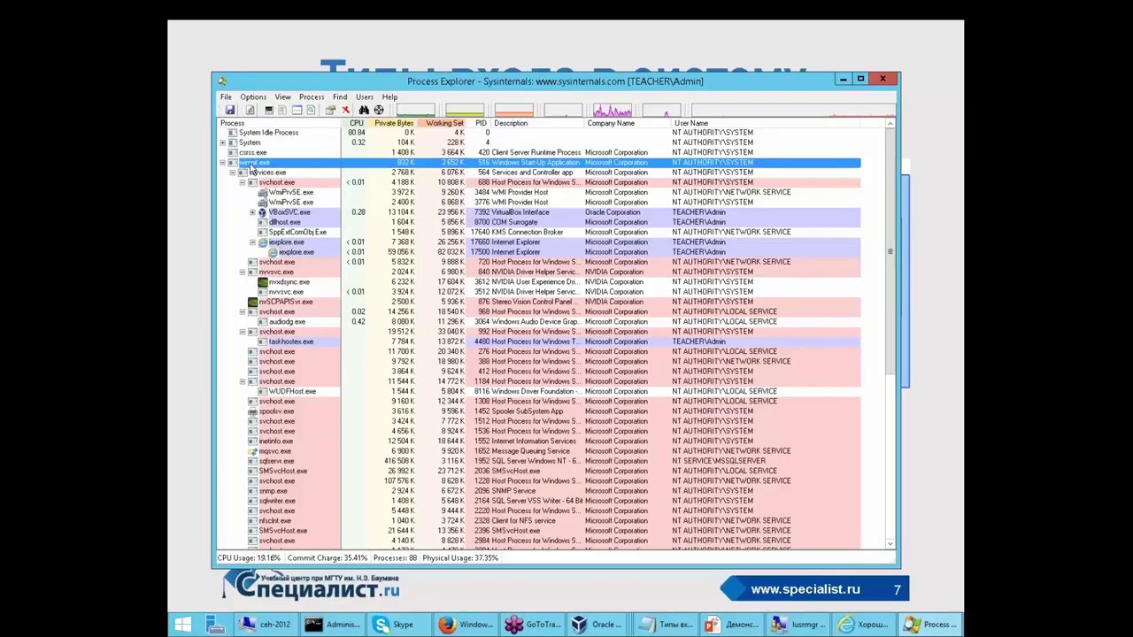
Move User Name ahead of CPU, collapse services.exe, select lsass.exe, then minimize Process Explorer
{"action": "left_click_drag", "start_coordinate": [698, 126], "coordinate": [372, 124]}
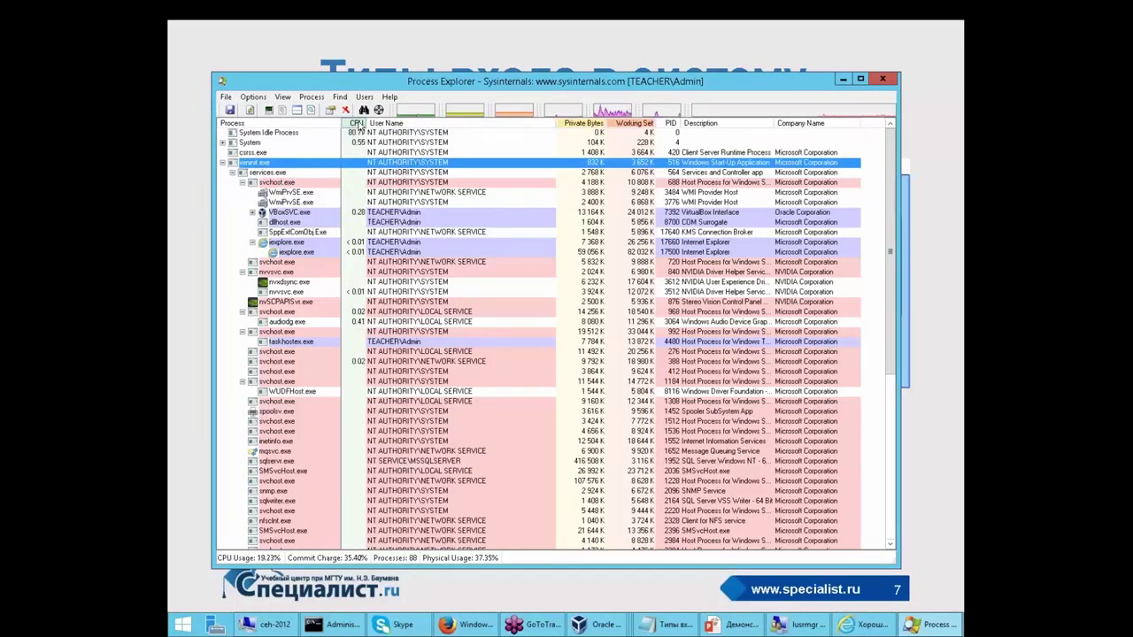
{"action": "left_click_drag", "start_coordinate": [537, 126], "coordinate": [540, 126]}
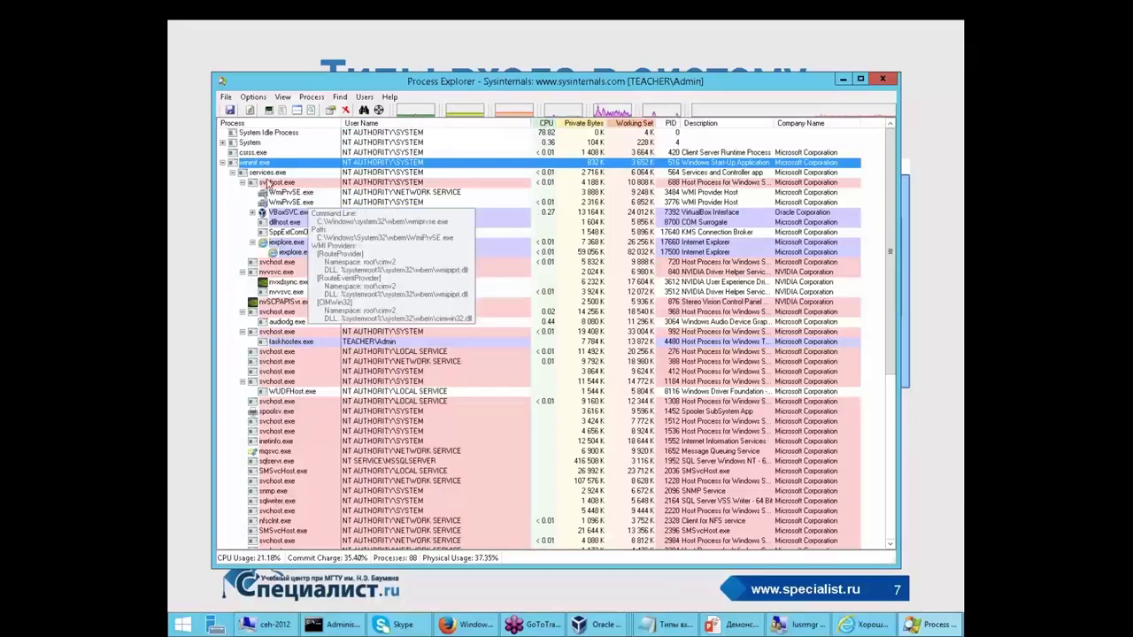
{"action": "left_click", "coordinate": [260, 174]}
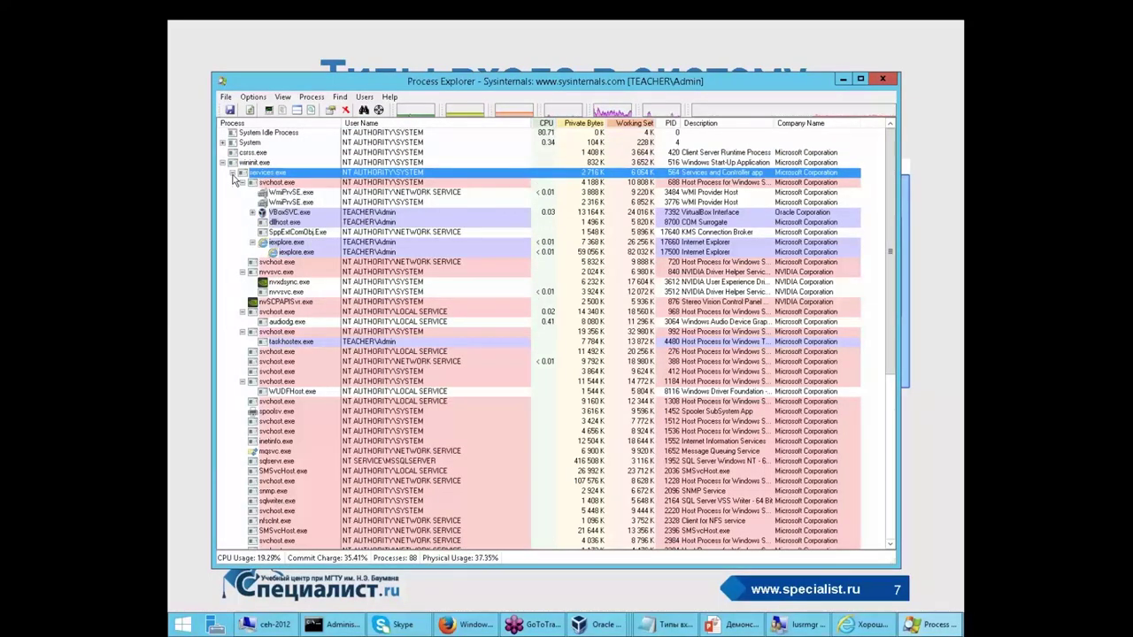
{"action": "left_click", "coordinate": [232, 174]}
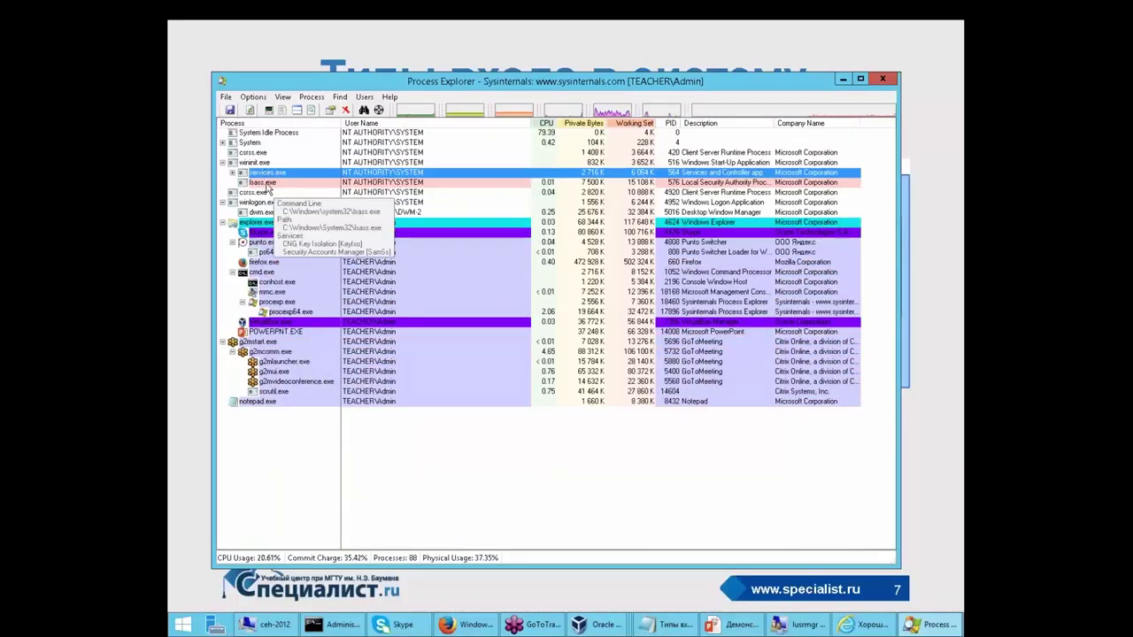
{"action": "left_click", "coordinate": [263, 184]}
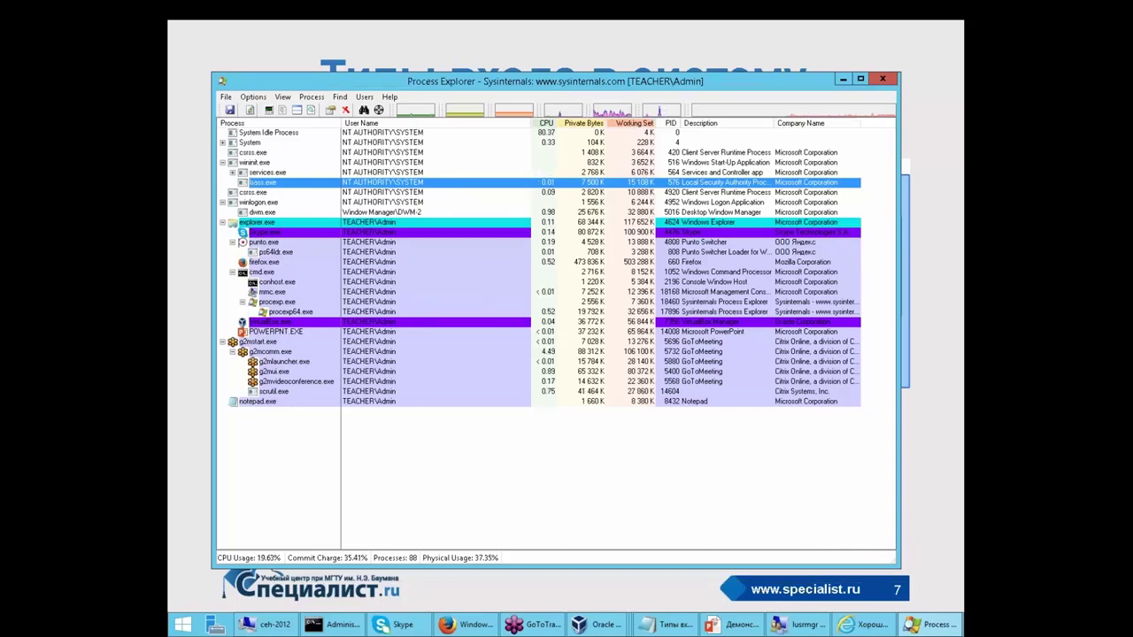
{"action": "left_click", "coordinate": [842, 79]}
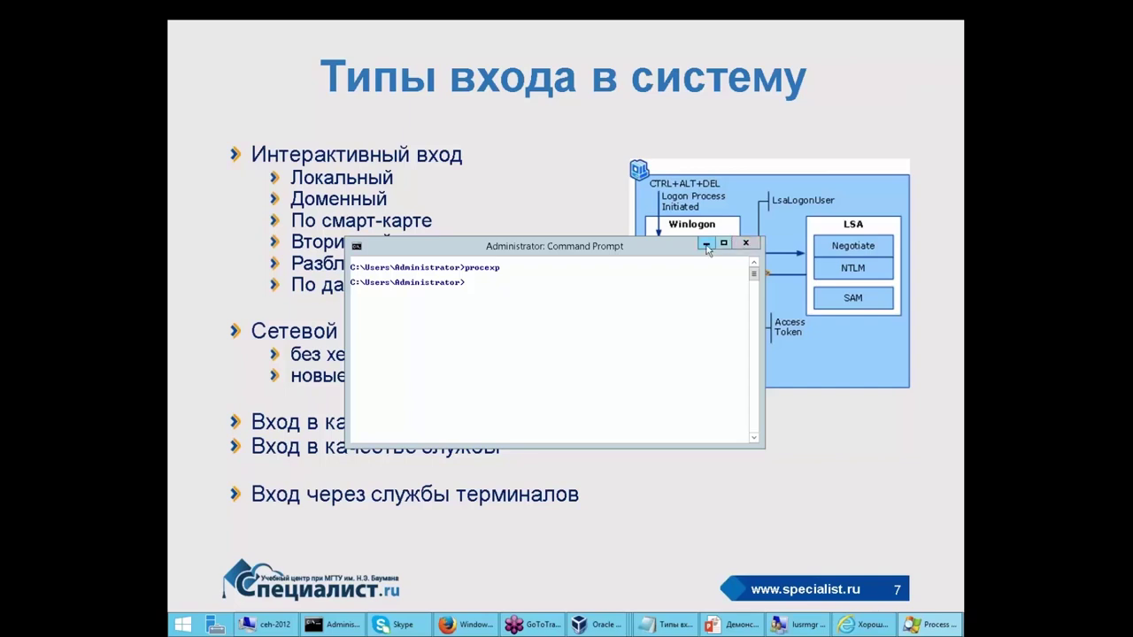
Minimize the Command Prompt and switch back to Process Explorer over the logon-types slide
{"action": "left_click", "coordinate": [706, 244]}
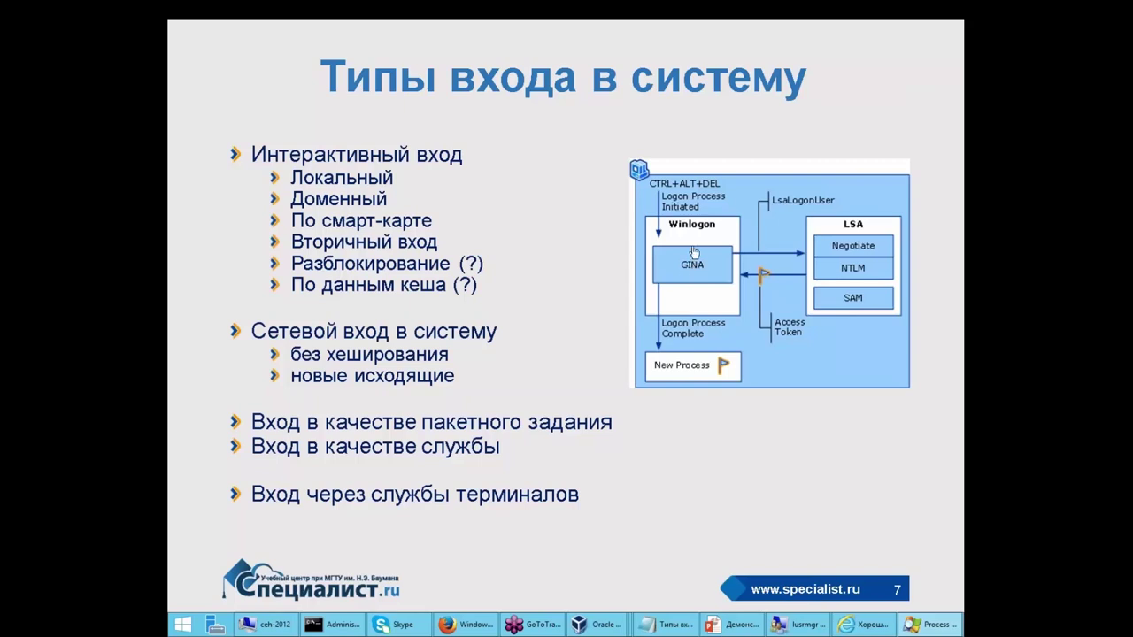
{"action": "key", "text": "alt+Tab"}
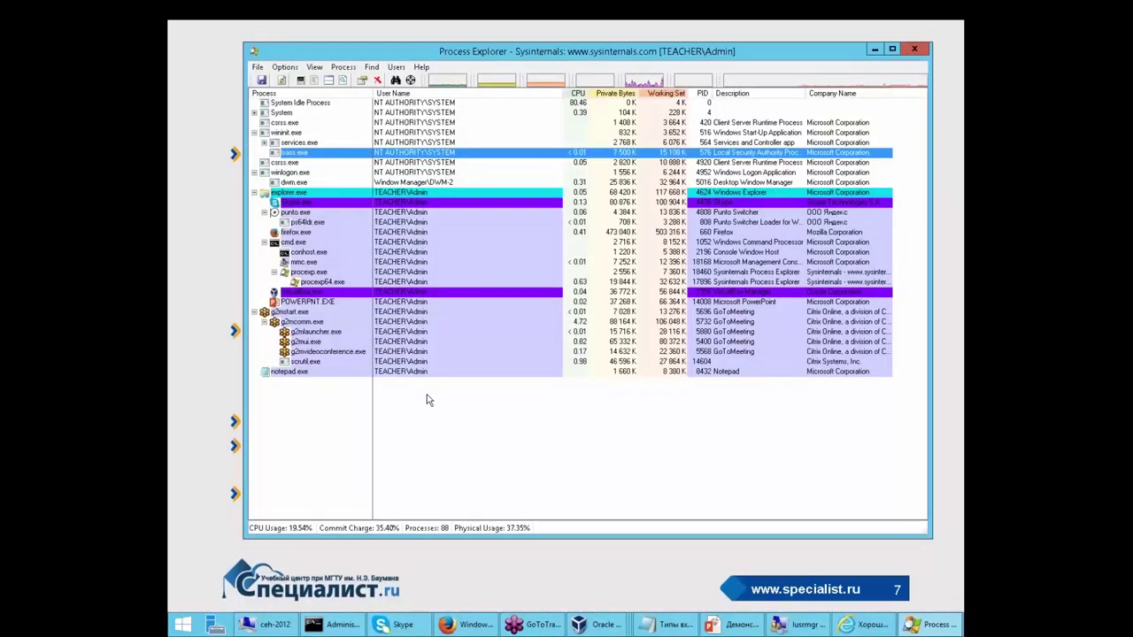
Select winlogon.exe, then switch to the Windows 2003 R2 VM and open its Start menu
{"action": "left_click", "coordinate": [285, 173]}
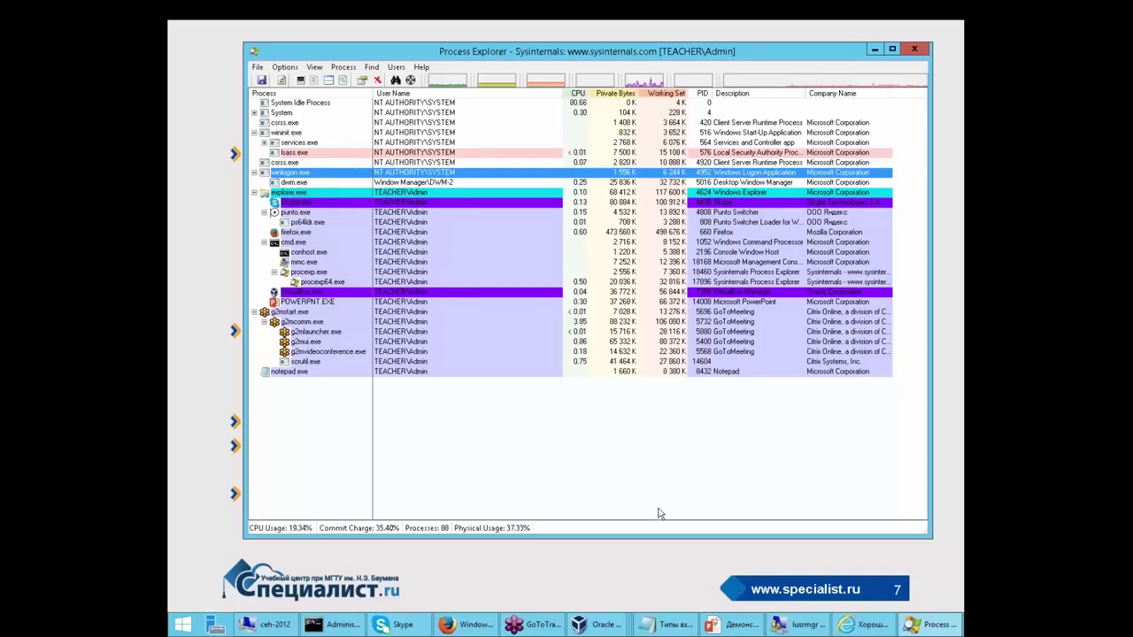
{"action": "mouse_move", "coordinate": [609, 630]}
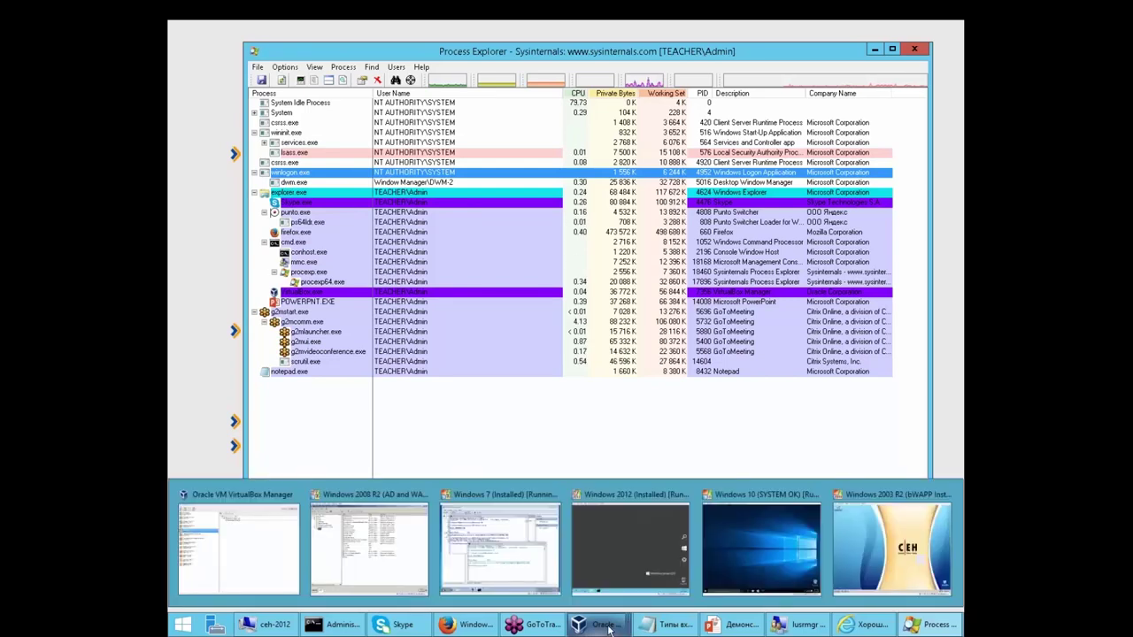
{"action": "left_click", "coordinate": [872, 552]}
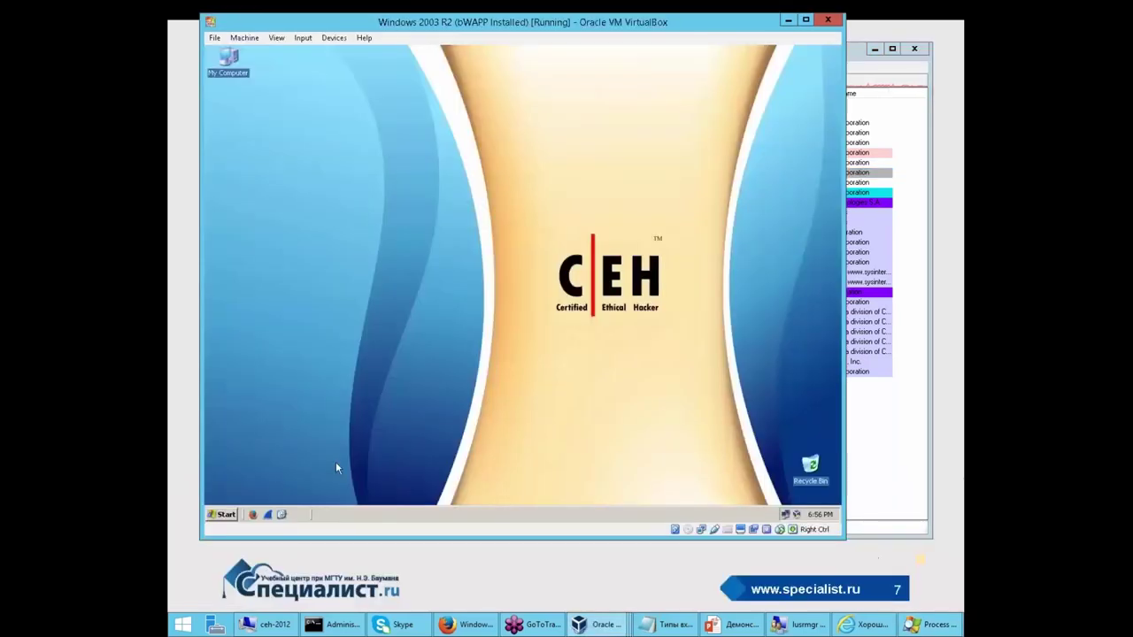
{"action": "left_click", "coordinate": [226, 517]}
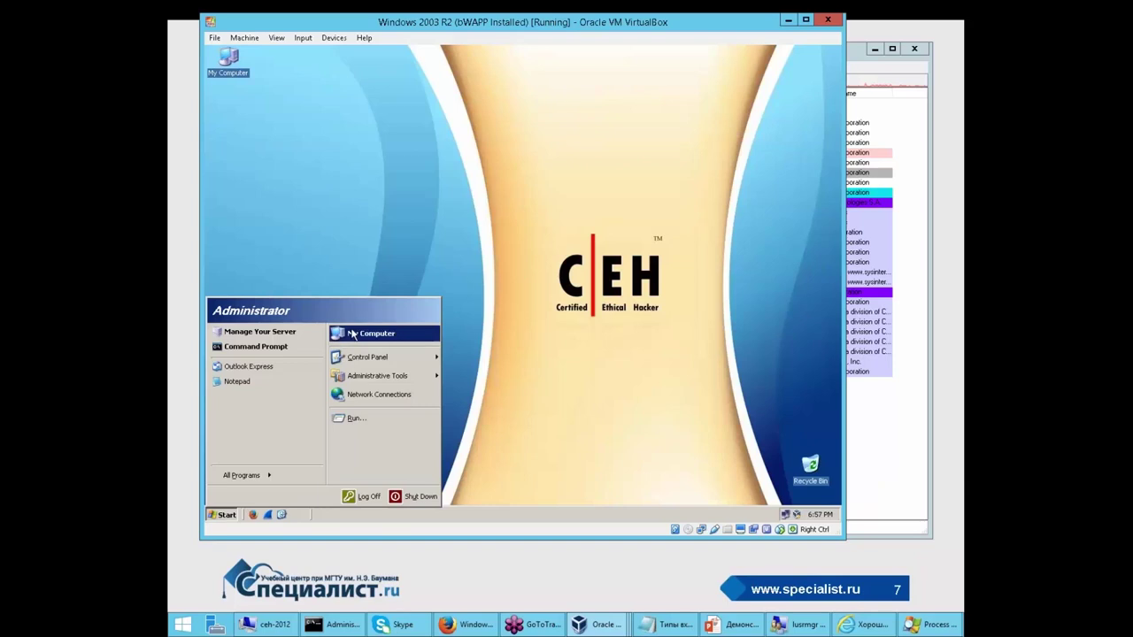
Open a Command Prompt in the guest and run procexp to start Process Explorer
{"action": "left_click", "coordinate": [256, 346]}
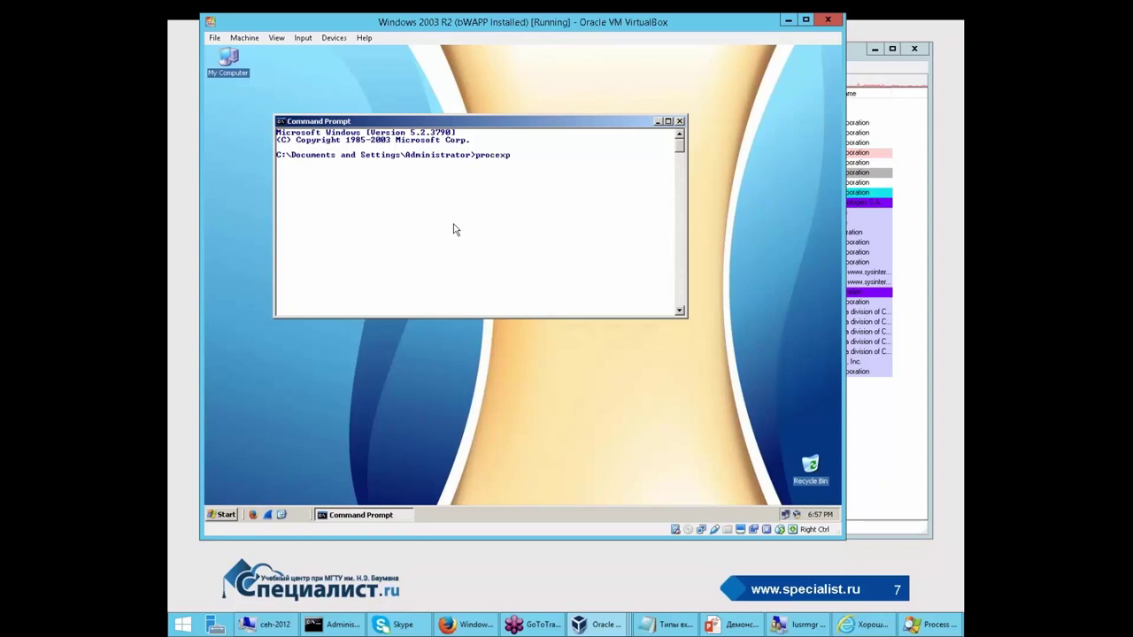
{"action": "type", "text": "procexp"}
{"action": "key", "text": "Return"}
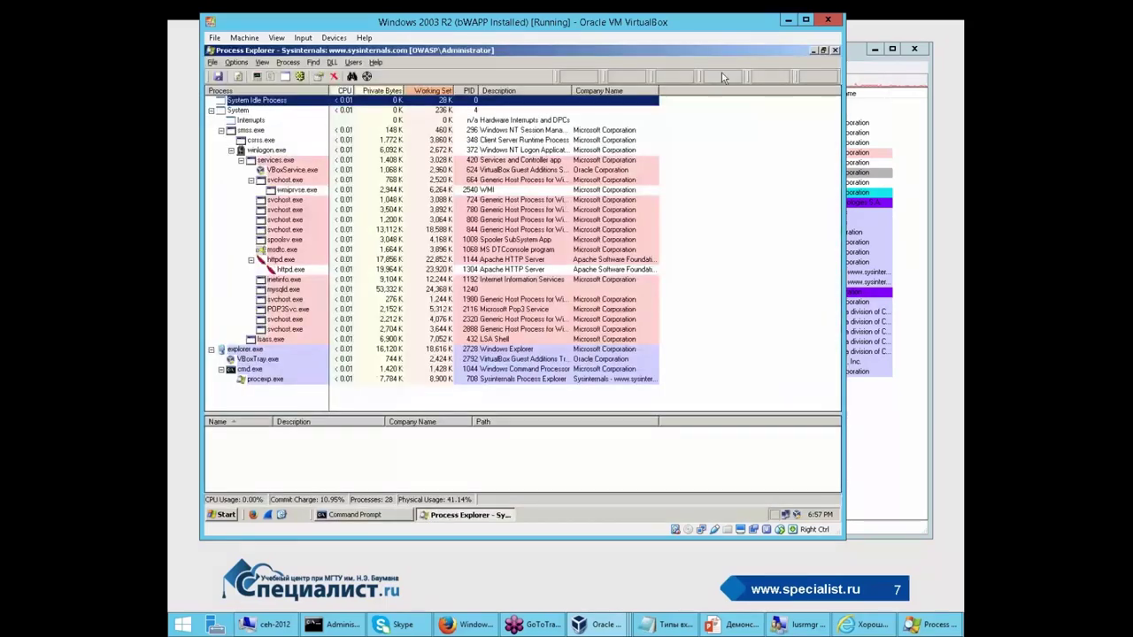
Compare the DLLs of winlogon.exe and lsass.exe, ending on winlogon.exe, and enlarge the DLL pane
{"action": "left_click", "coordinate": [266, 150]}
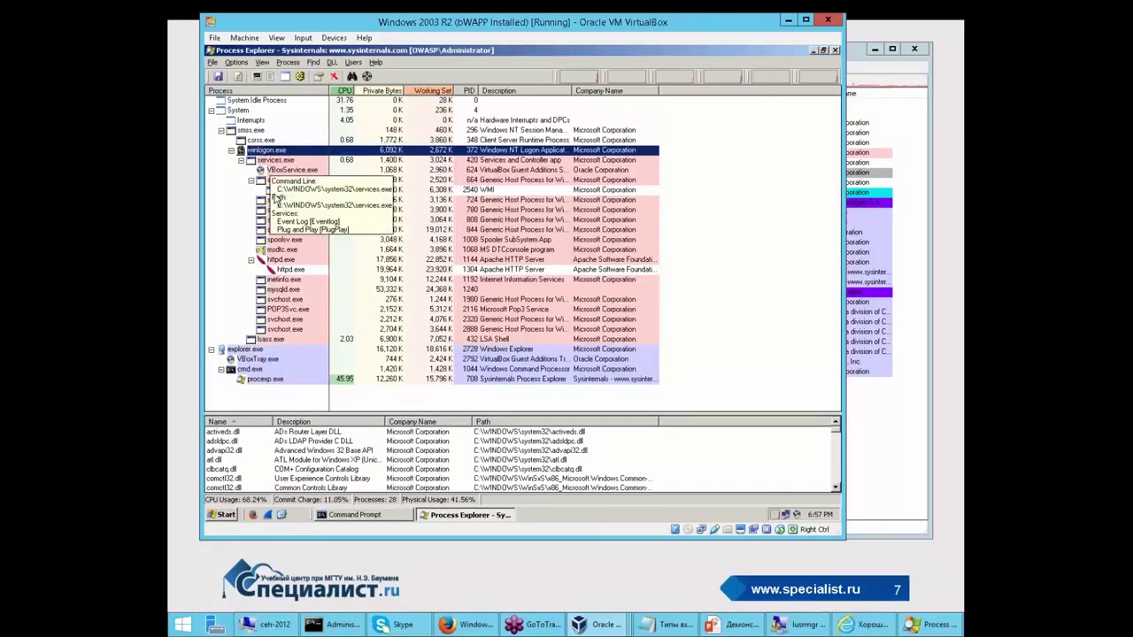
{"action": "left_click", "coordinate": [265, 341]}
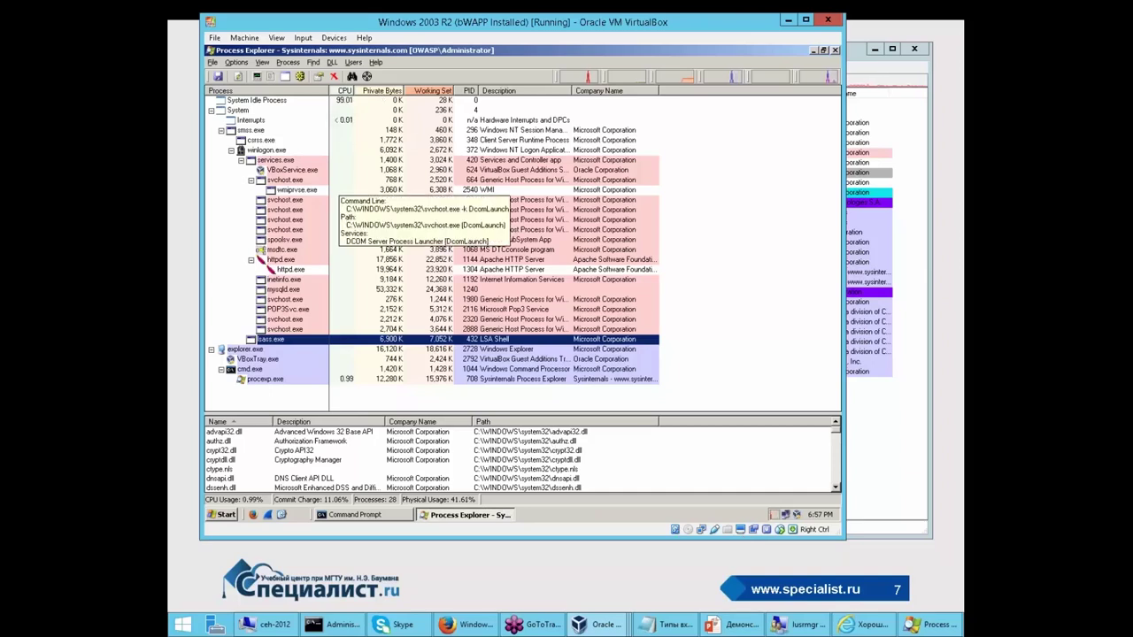
{"action": "left_click", "coordinate": [265, 151]}
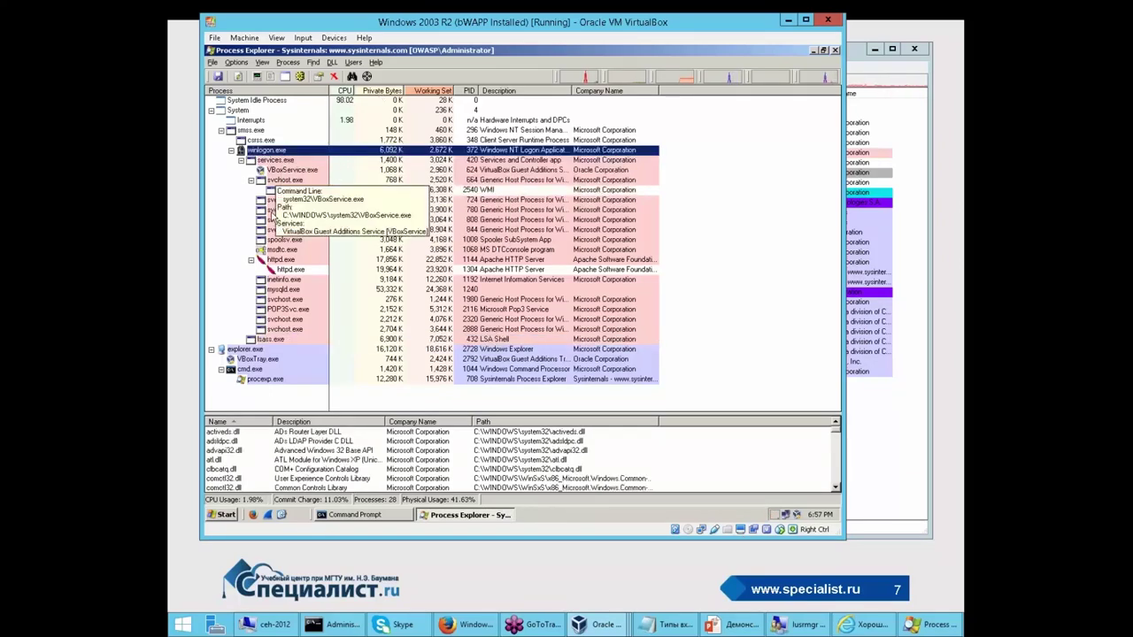
{"action": "left_click_drag", "start_coordinate": [283, 414], "coordinate": [283, 342]}
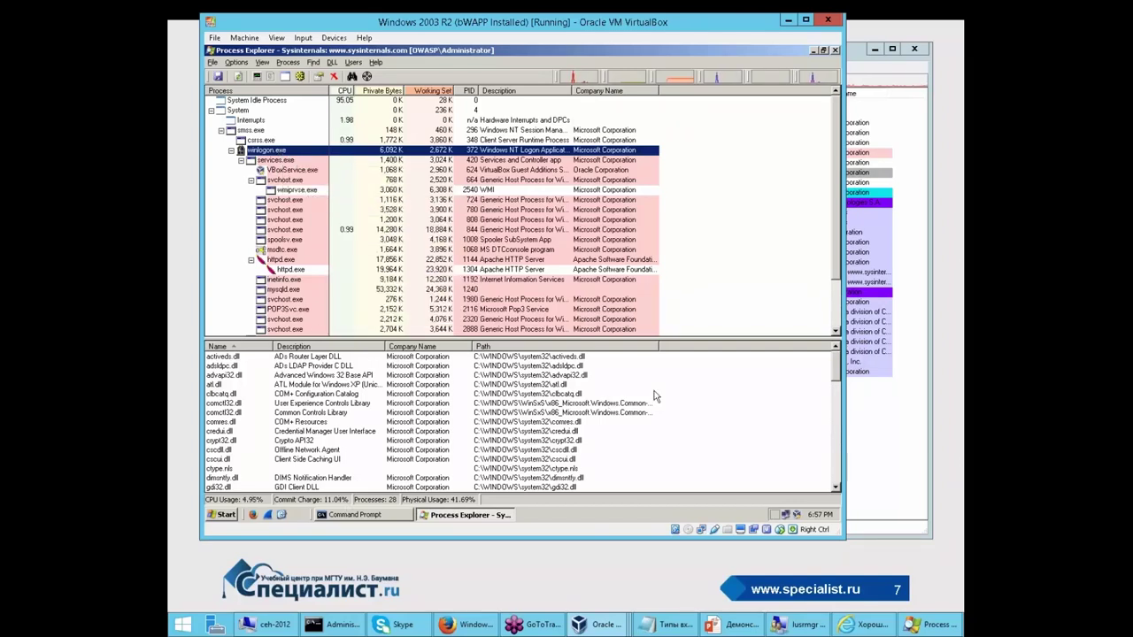
{"action": "scroll", "coordinate": [607, 403], "scroll_direction": "down", "scroll_amount": 1}
{"action": "left_click_drag", "start_coordinate": [833, 376], "coordinate": [839, 398]}
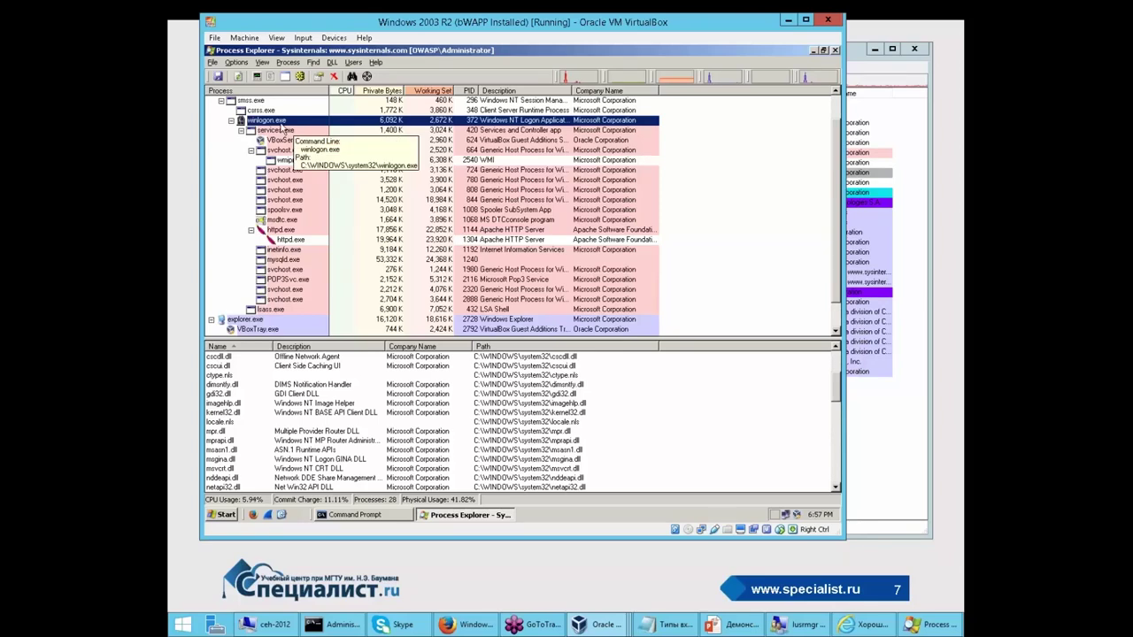
{"action": "left_click", "coordinate": [233, 462]}
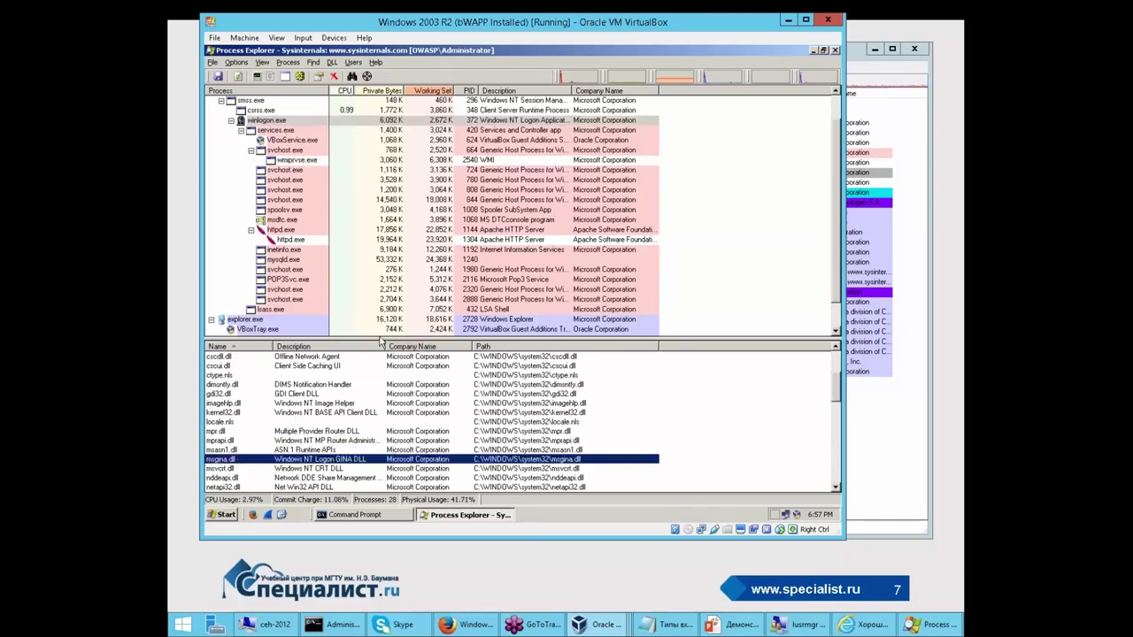
{"action": "left_click", "coordinate": [272, 309]}
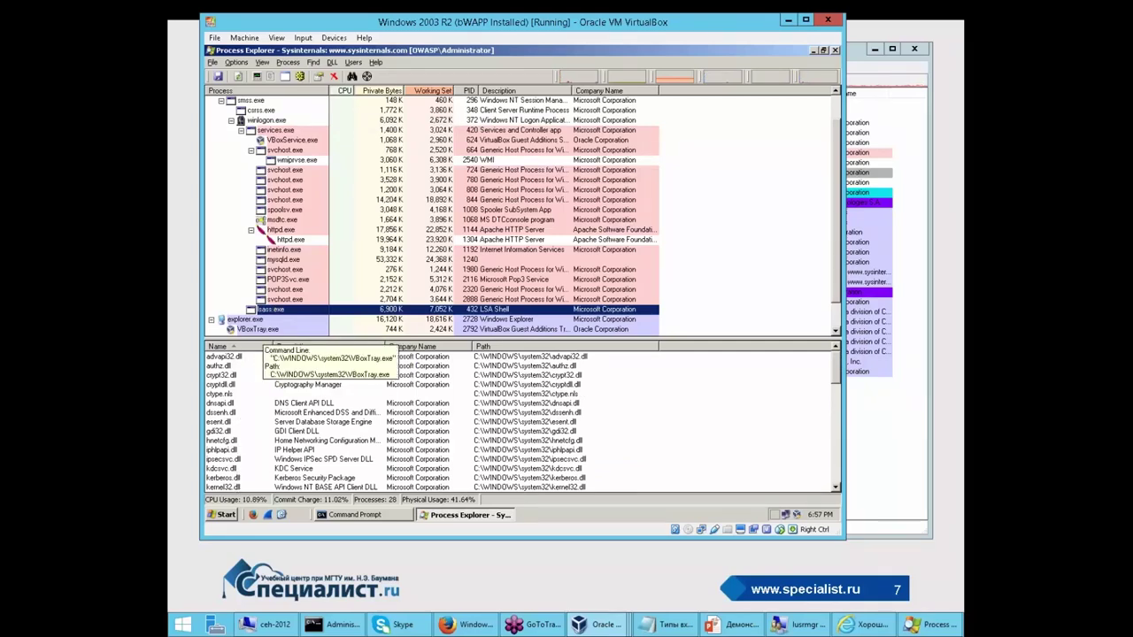
{"action": "left_click", "coordinate": [227, 451]}
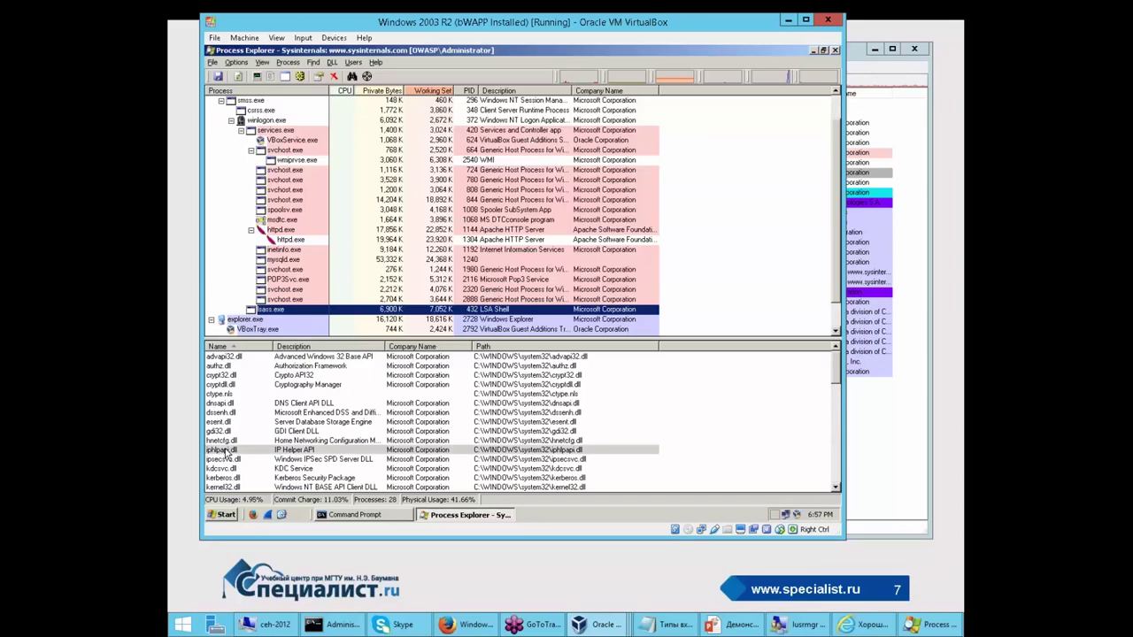
{"action": "scroll", "coordinate": [227, 453], "scroll_direction": "down", "scroll_amount": 2}
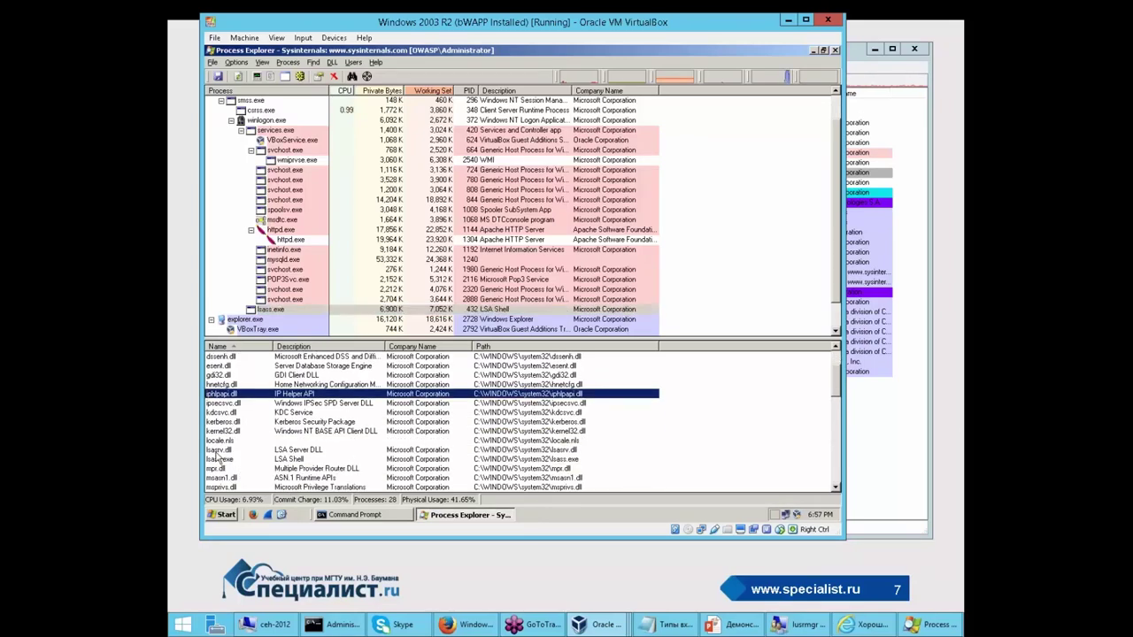
{"action": "left_click", "coordinate": [222, 451]}
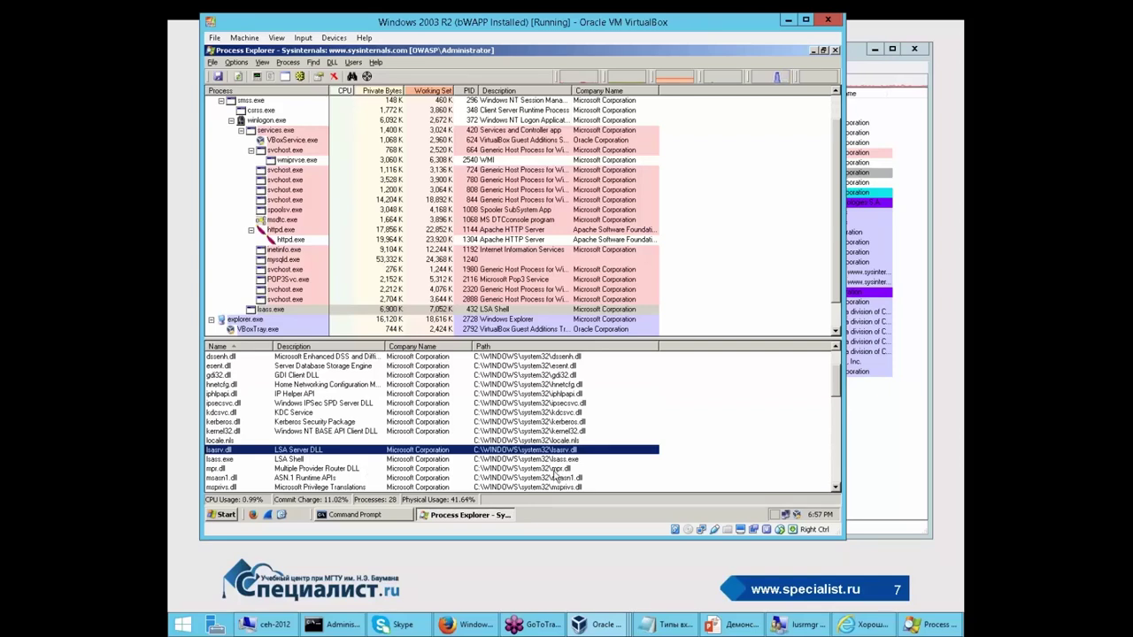
{"action": "mouse_move", "coordinate": [271, 316]}
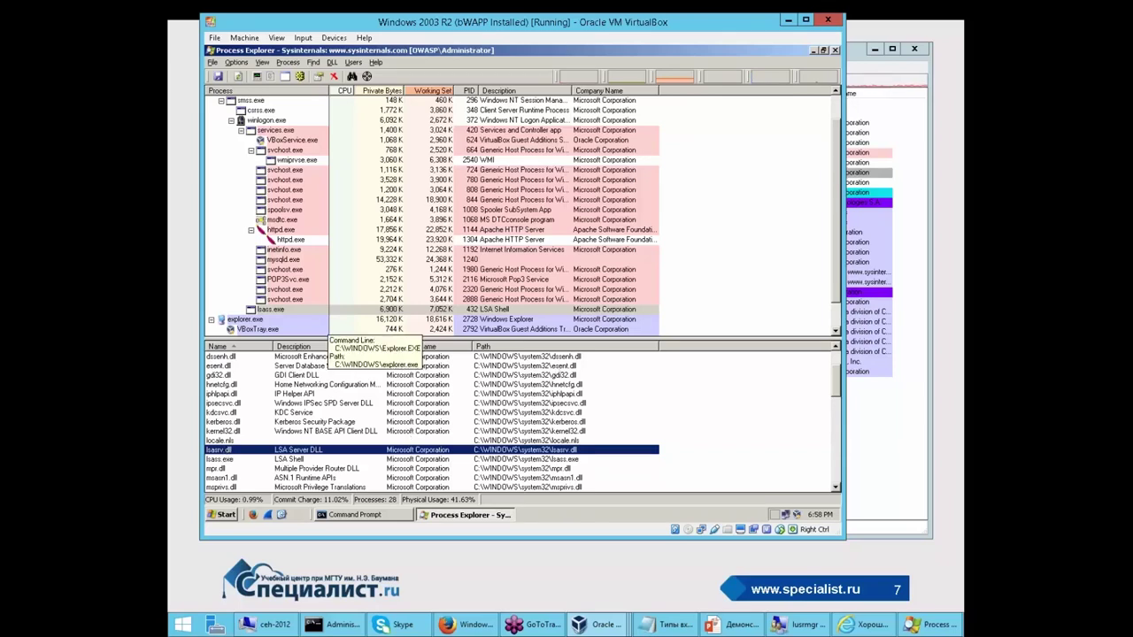
{"action": "left_click", "coordinate": [272, 311]}
Open lsass.exe in Dependency Walker with Launch Depends from its context menu
{"action": "right_click", "coordinate": [272, 316]}
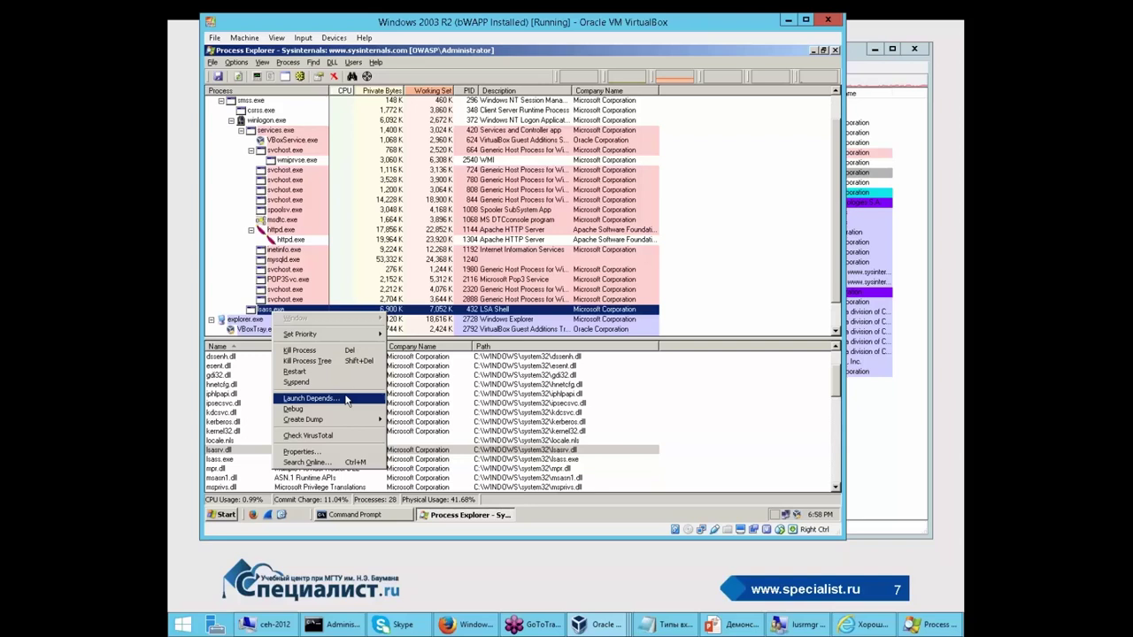
{"action": "left_click", "coordinate": [347, 400]}
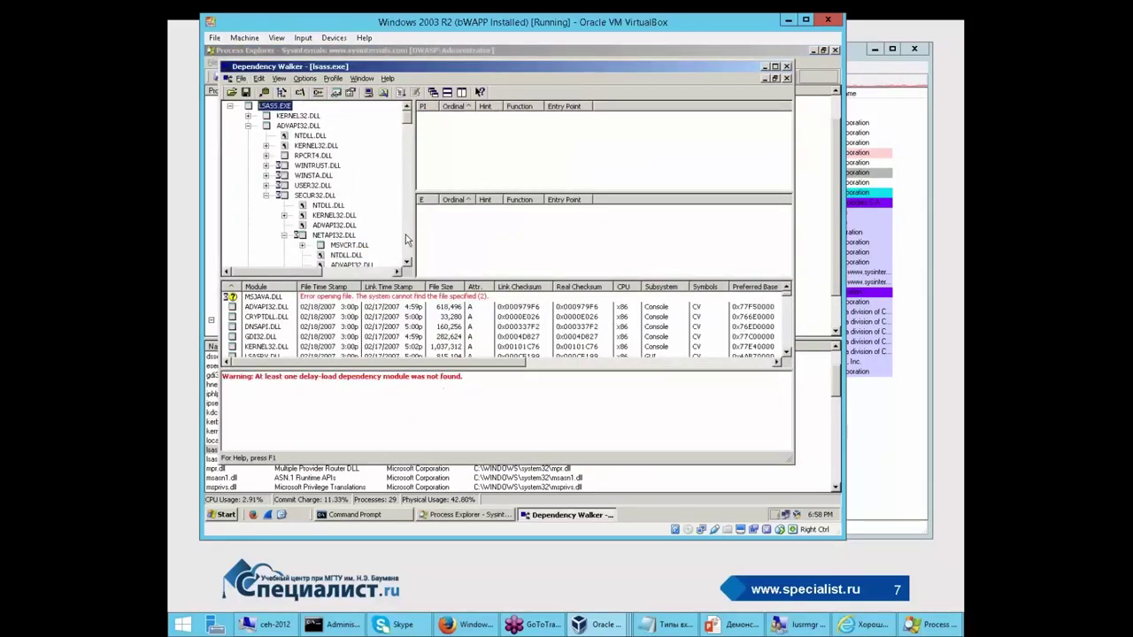
Maximize Dependency Walker, collapse ADVAPI32.DLL and show LSASRV.DLL's imported and exported functions
{"action": "left_click", "coordinate": [774, 67]}
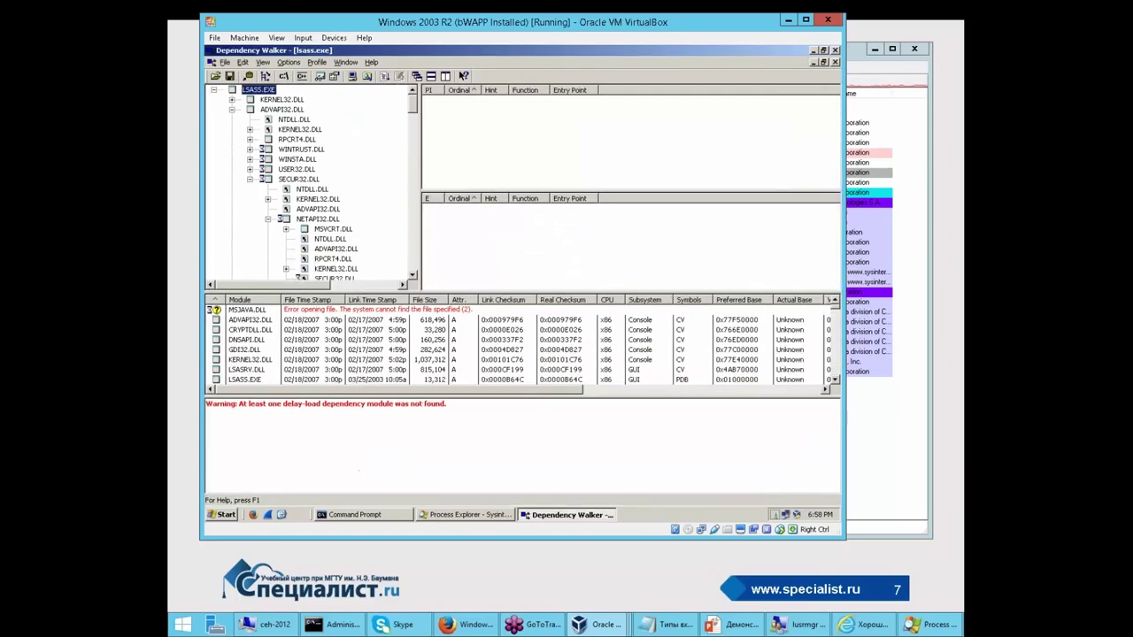
{"action": "left_click", "coordinate": [232, 108]}
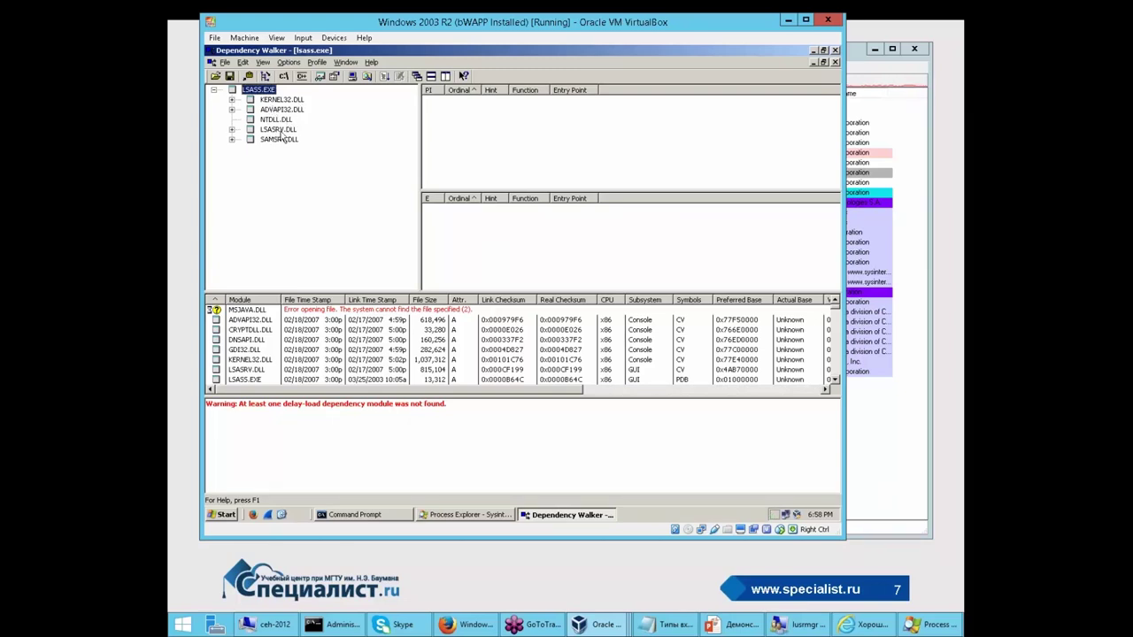
{"action": "left_click", "coordinate": [277, 130]}
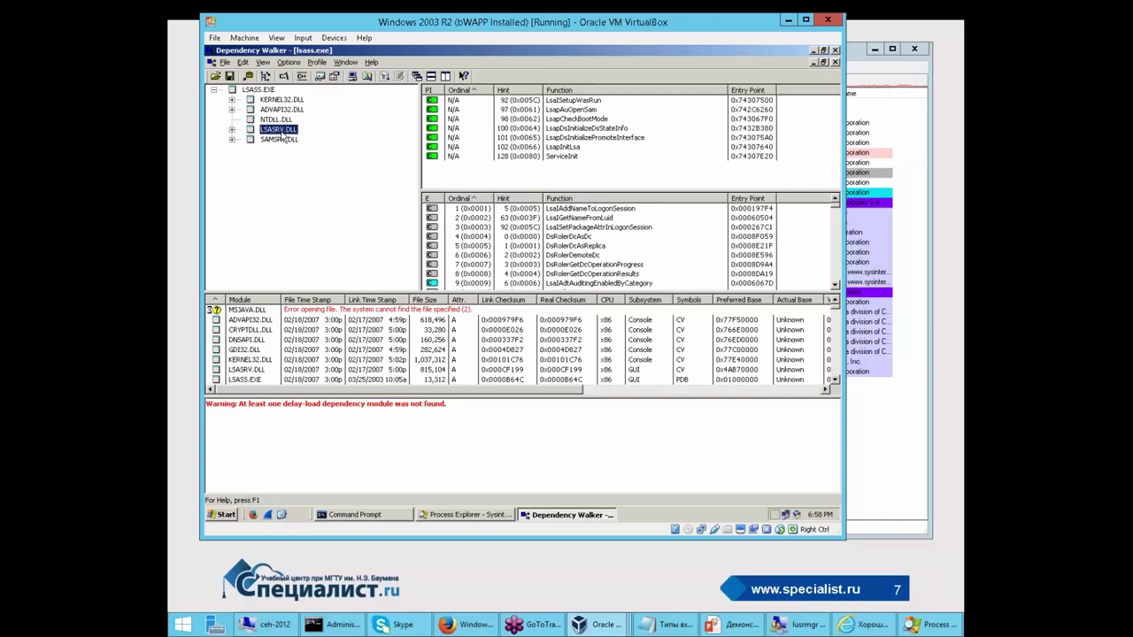
{"action": "left_click_drag", "start_coordinate": [838, 211], "coordinate": [846, 283]}
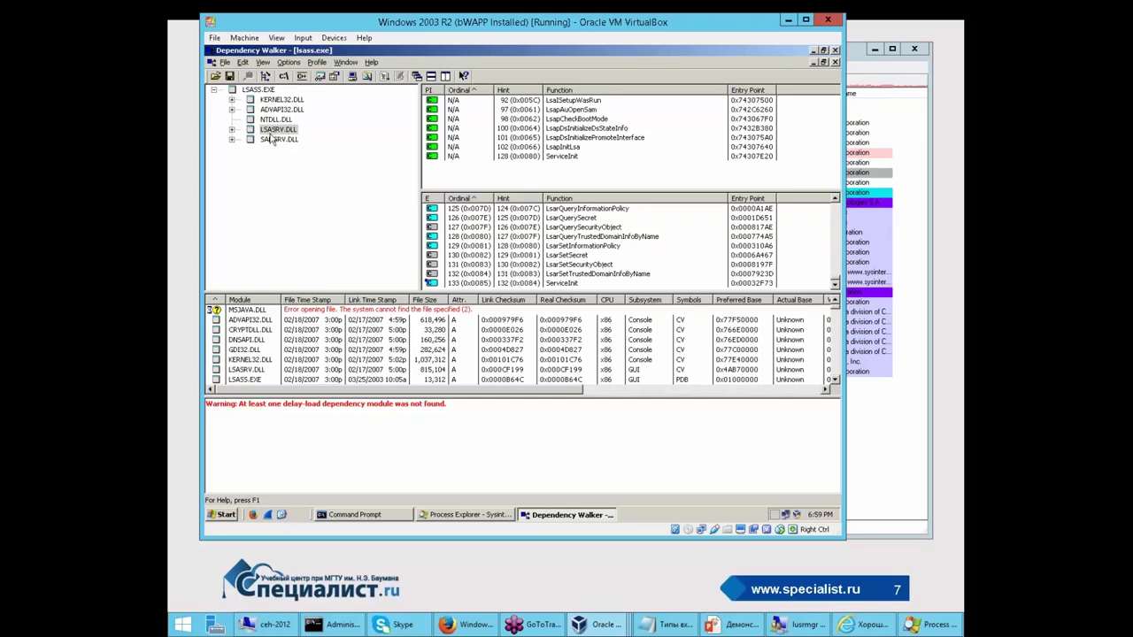
Expand LSASRV.DLL and inspect the functions of RPCRT4.DLL, ADVAPI32.DLL, KERNEL32.DLL and its nested NTDLL.DLL
{"action": "left_click", "coordinate": [231, 131]}
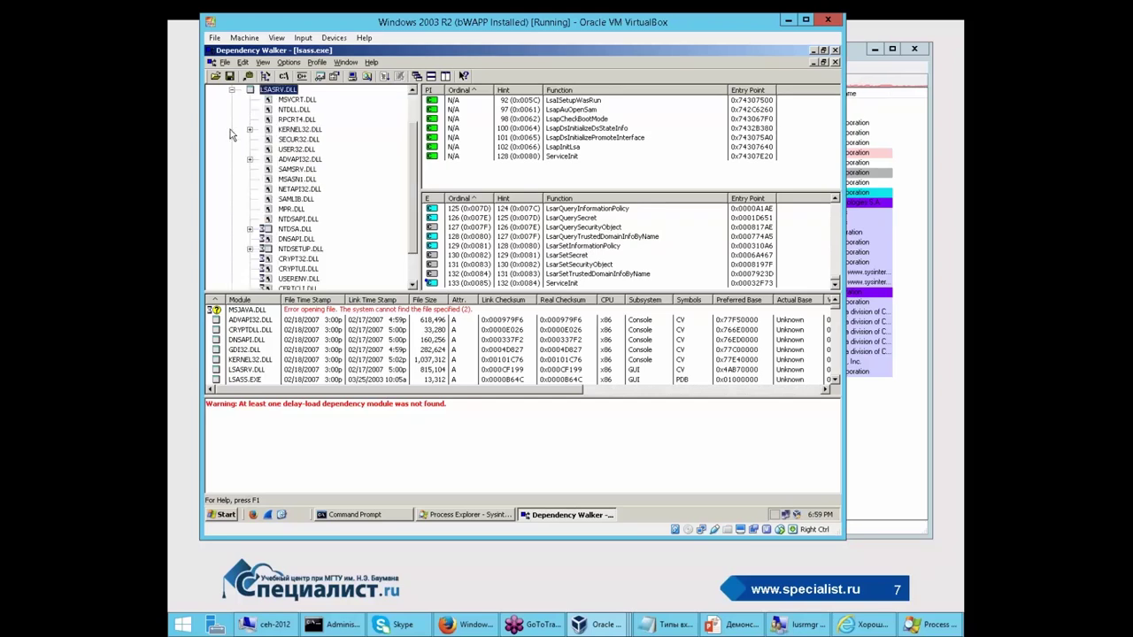
{"action": "left_click", "coordinate": [297, 100]}
{"action": "left_click", "coordinate": [298, 110]}
{"action": "left_click", "coordinate": [298, 120]}
{"action": "left_click", "coordinate": [300, 130]}
{"action": "left_click", "coordinate": [304, 158]}
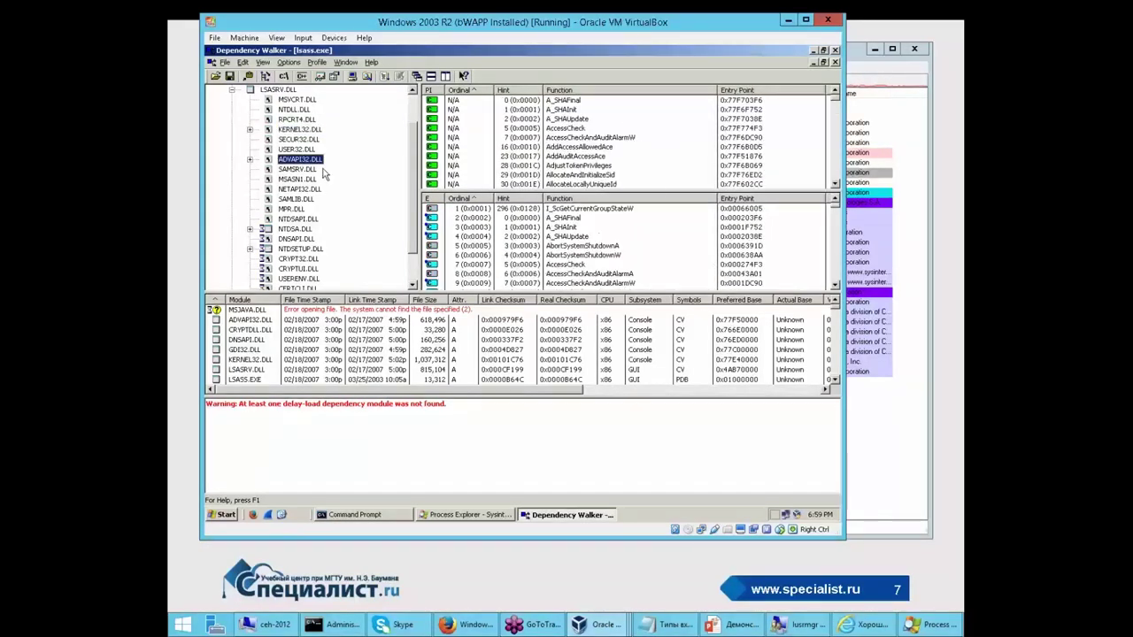
{"action": "left_click", "coordinate": [298, 130]}
{"action": "left_click", "coordinate": [250, 129]}
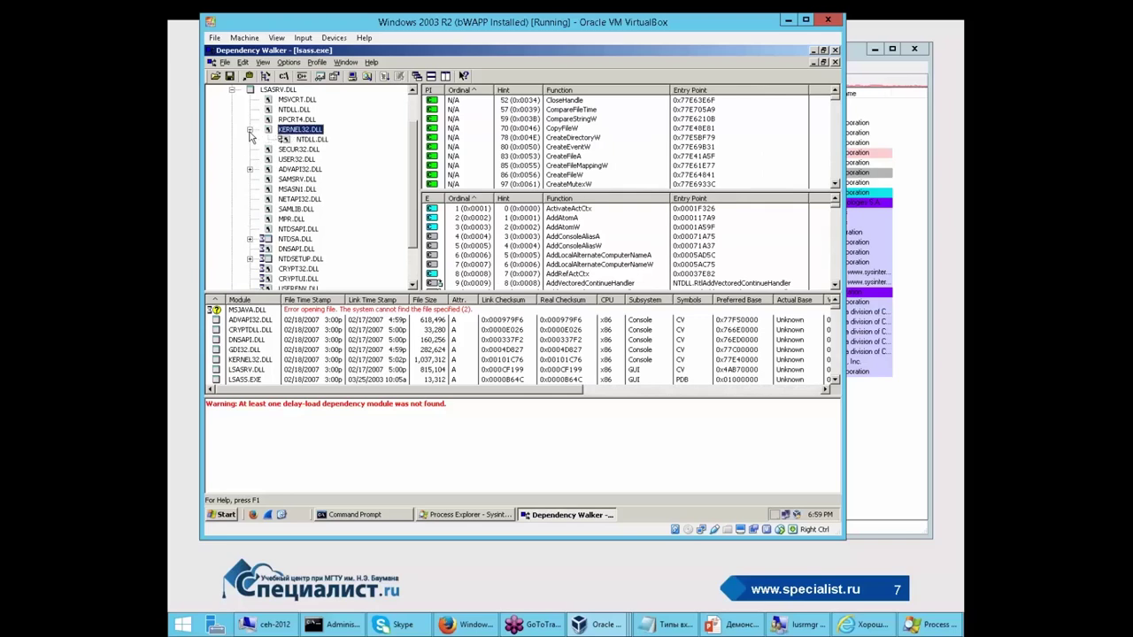
{"action": "left_click", "coordinate": [305, 141]}
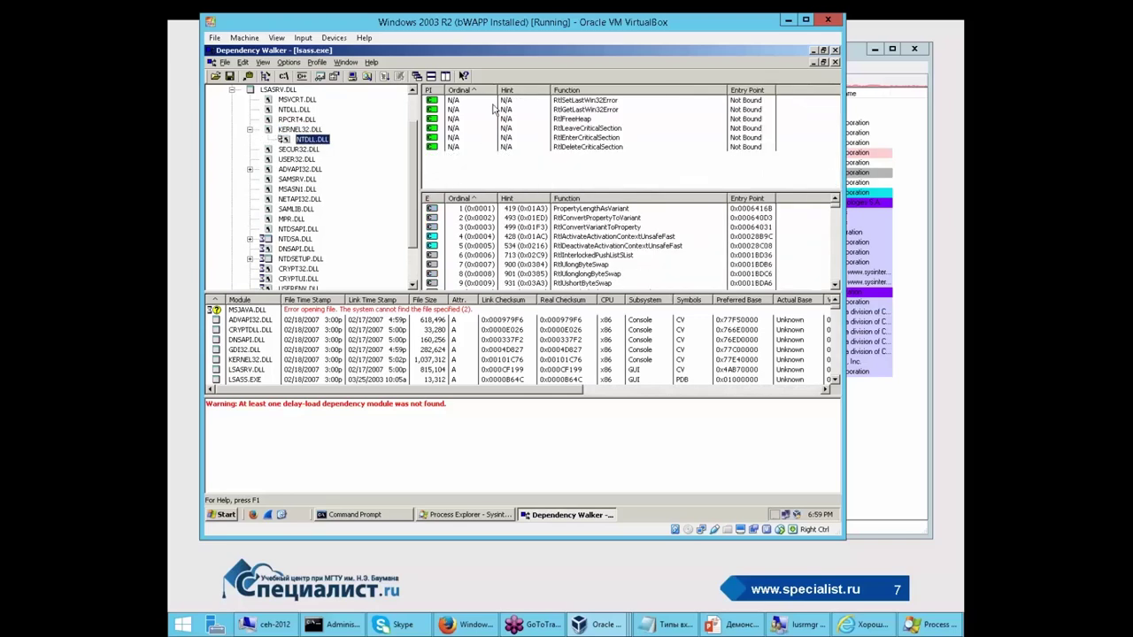
Open the missing MSJAVA.DLL, dismiss its not-found error, and highlight it in the module tree
{"action": "double_click", "coordinate": [248, 310]}
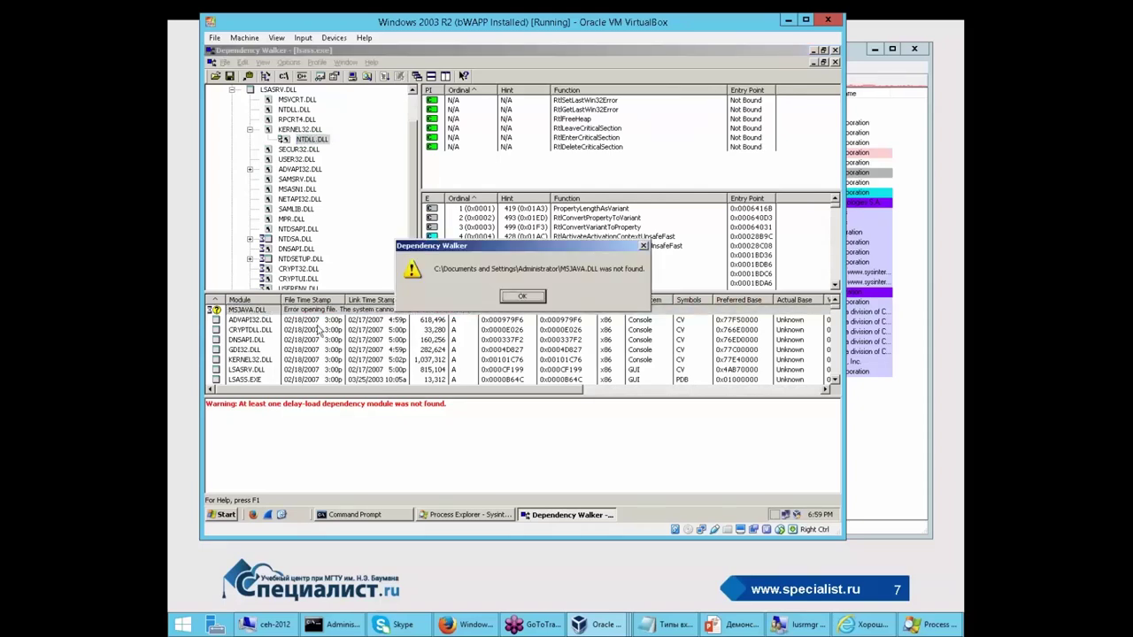
{"action": "left_click", "coordinate": [529, 299]}
{"action": "right_click", "coordinate": [402, 311]}
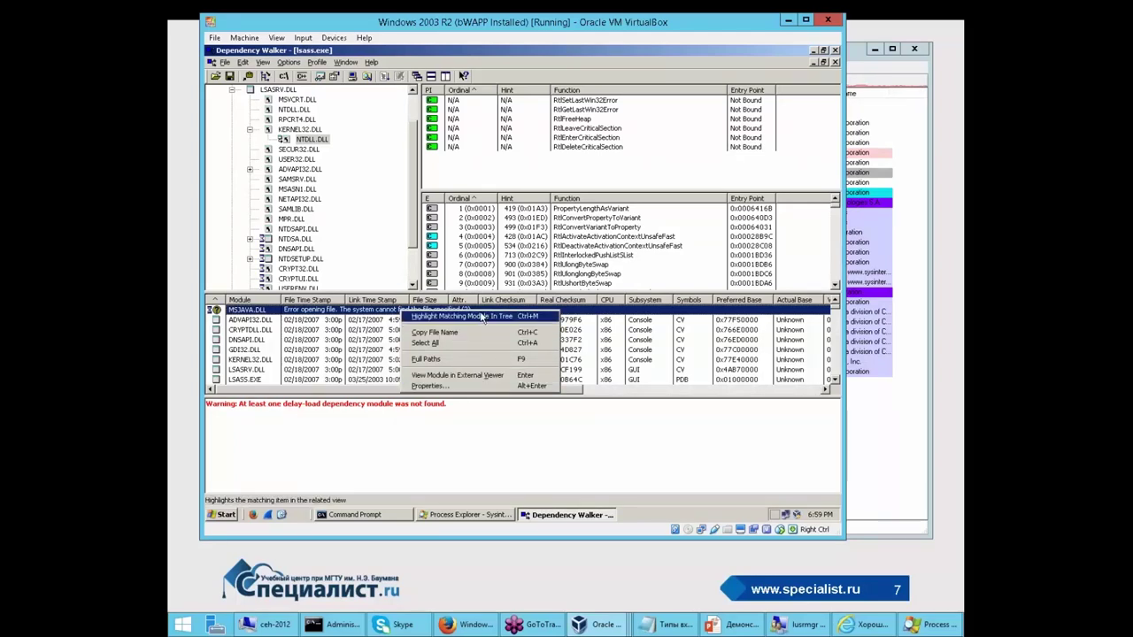
{"action": "left_click", "coordinate": [442, 316]}
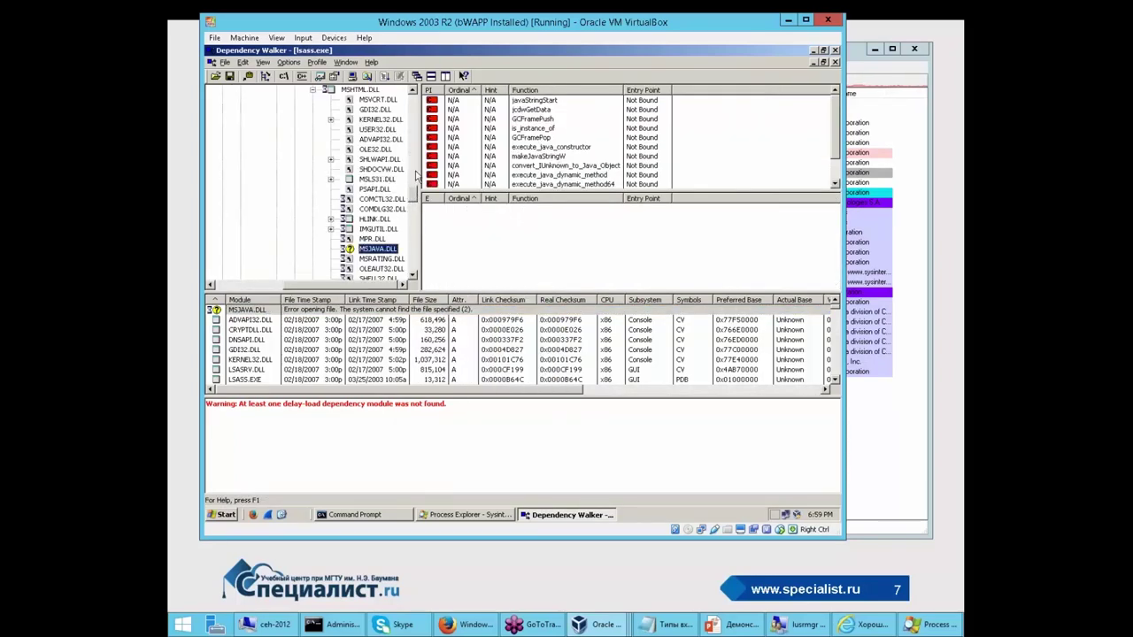
Resize the panes to give the dependency tree more height and scroll down through it
{"action": "left_click_drag", "start_coordinate": [414, 177], "coordinate": [424, 99]}
{"action": "left_click_drag", "start_coordinate": [347, 285], "coordinate": [285, 285]}
{"action": "left_click_drag", "start_coordinate": [434, 295], "coordinate": [434, 432]}
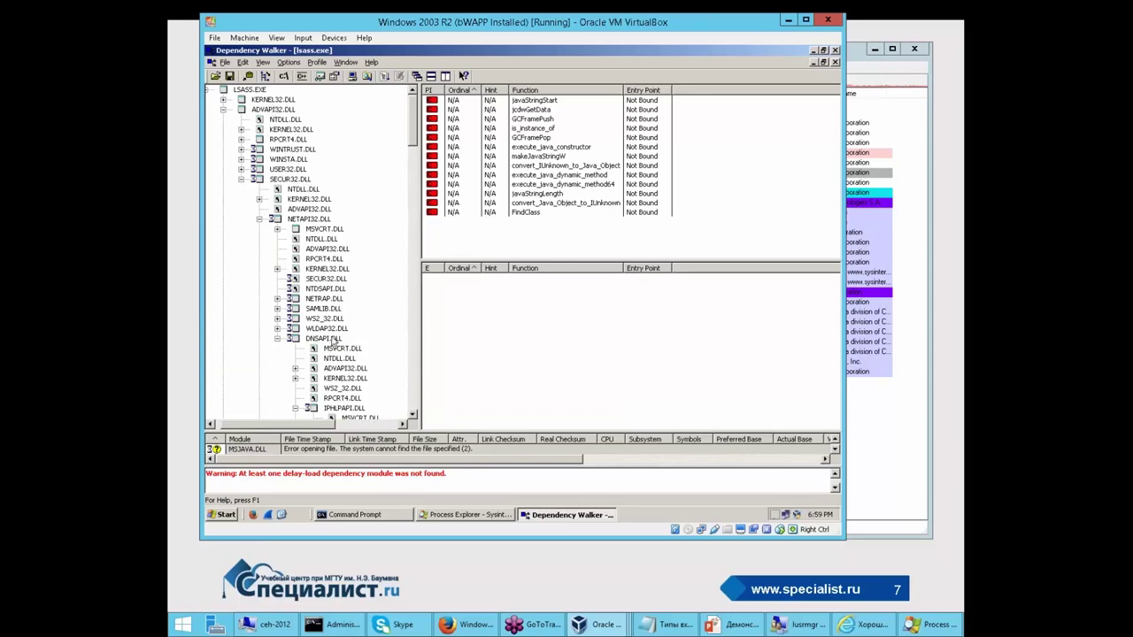
{"action": "scroll", "coordinate": [339, 397], "scroll_direction": "down", "scroll_amount": 1}
{"action": "scroll", "coordinate": [337, 398], "scroll_direction": "down", "scroll_amount": 10}
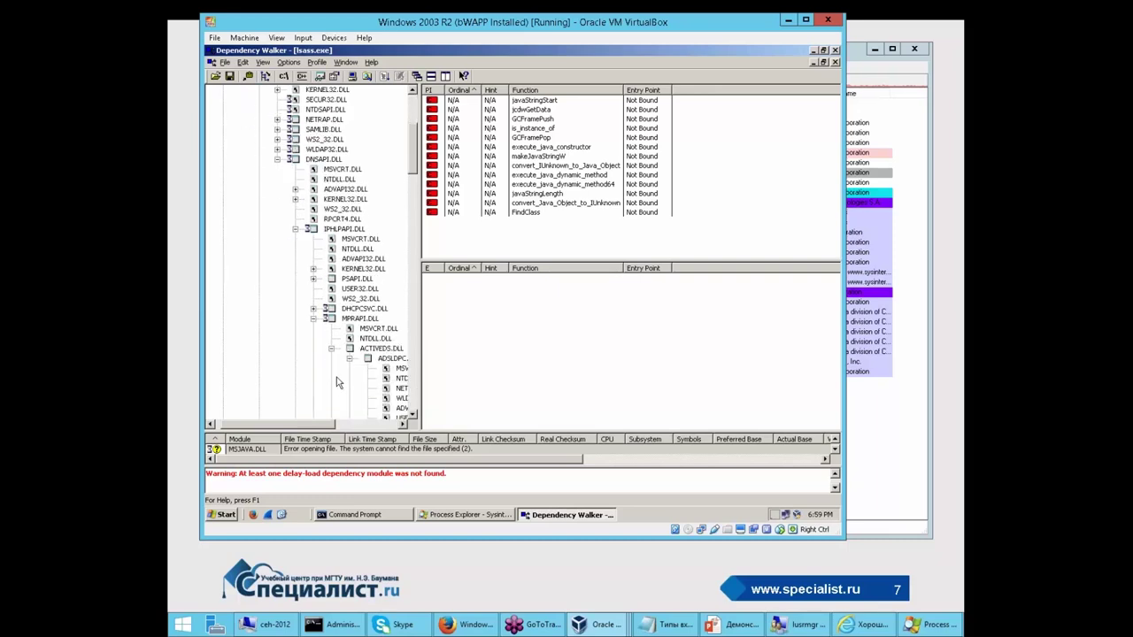
{"action": "scroll", "coordinate": [372, 390], "scroll_direction": "down", "scroll_amount": 2}
{"action": "scroll", "coordinate": [372, 389], "scroll_direction": "right", "scroll_amount": 3}
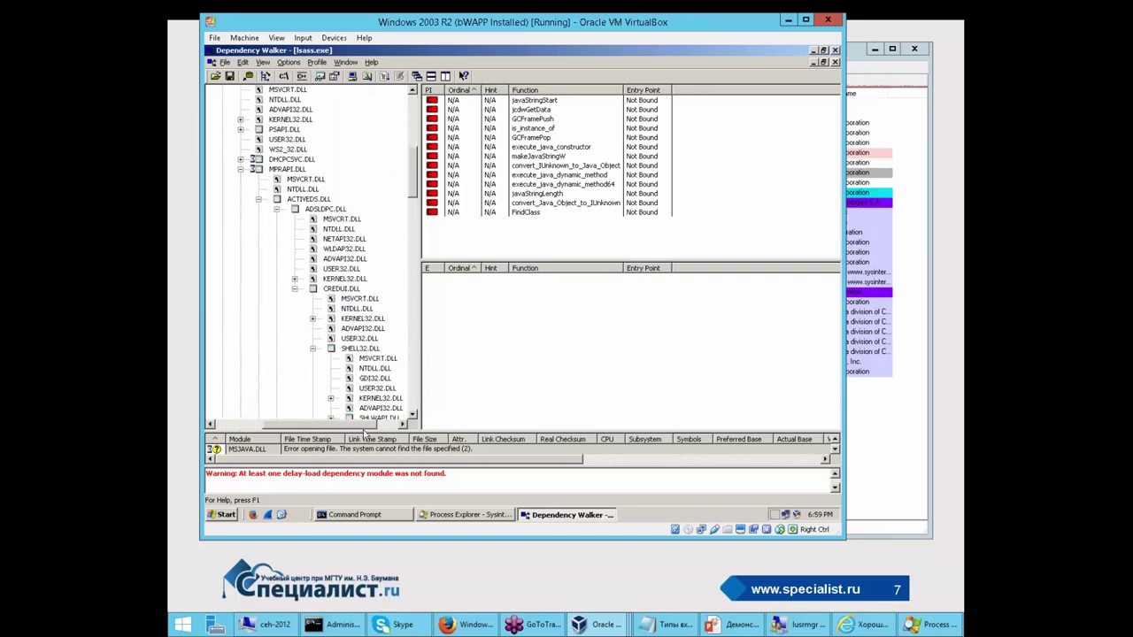
{"action": "scroll", "coordinate": [389, 378], "scroll_direction": "down", "scroll_amount": 10}
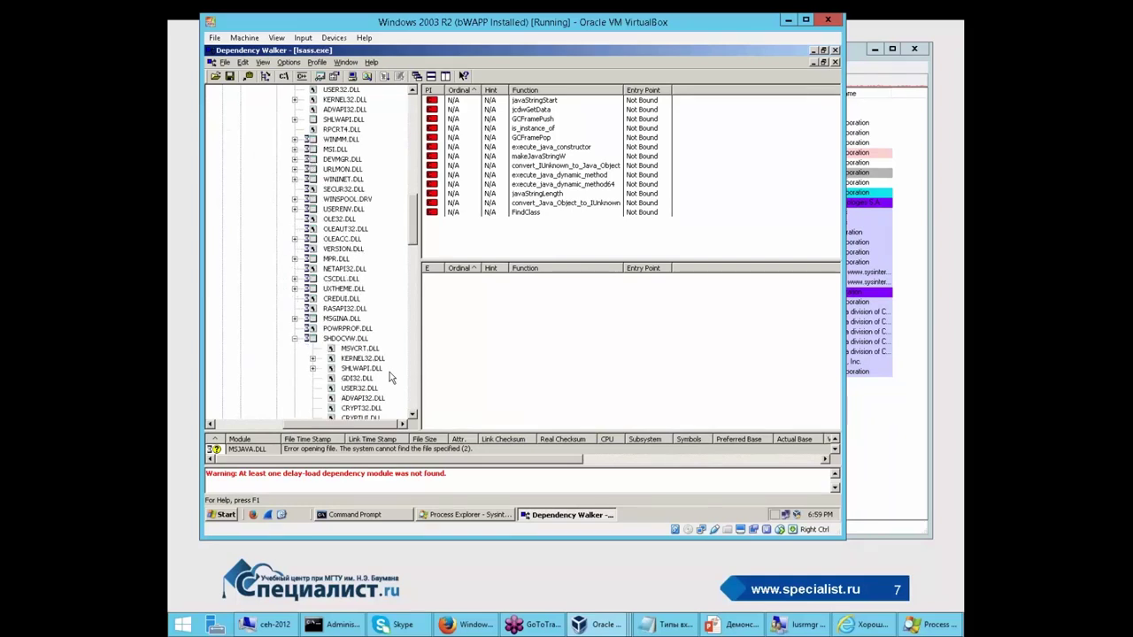
{"action": "scroll", "coordinate": [390, 378], "scroll_direction": "down", "scroll_amount": 2}
Inspect MSRATING.DLL's functions and MSJAVA.DLL's unresolved imports
{"action": "left_click", "coordinate": [381, 308]}
{"action": "left_click", "coordinate": [379, 298]}
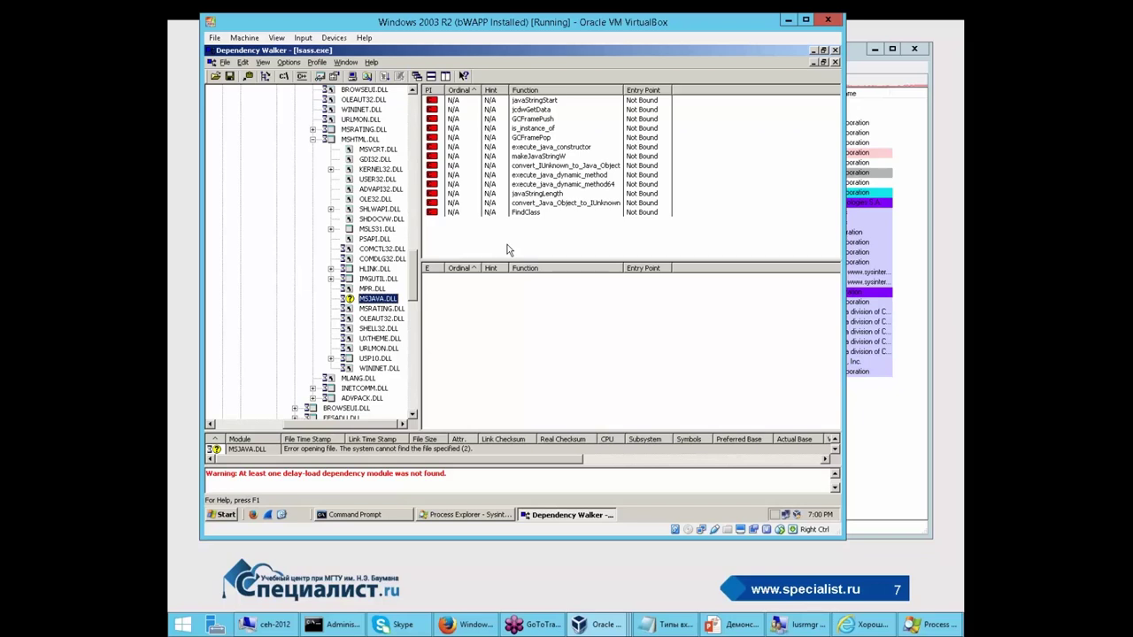
{"action": "scroll", "coordinate": [412, 292], "scroll_direction": "down", "scroll_amount": 10}
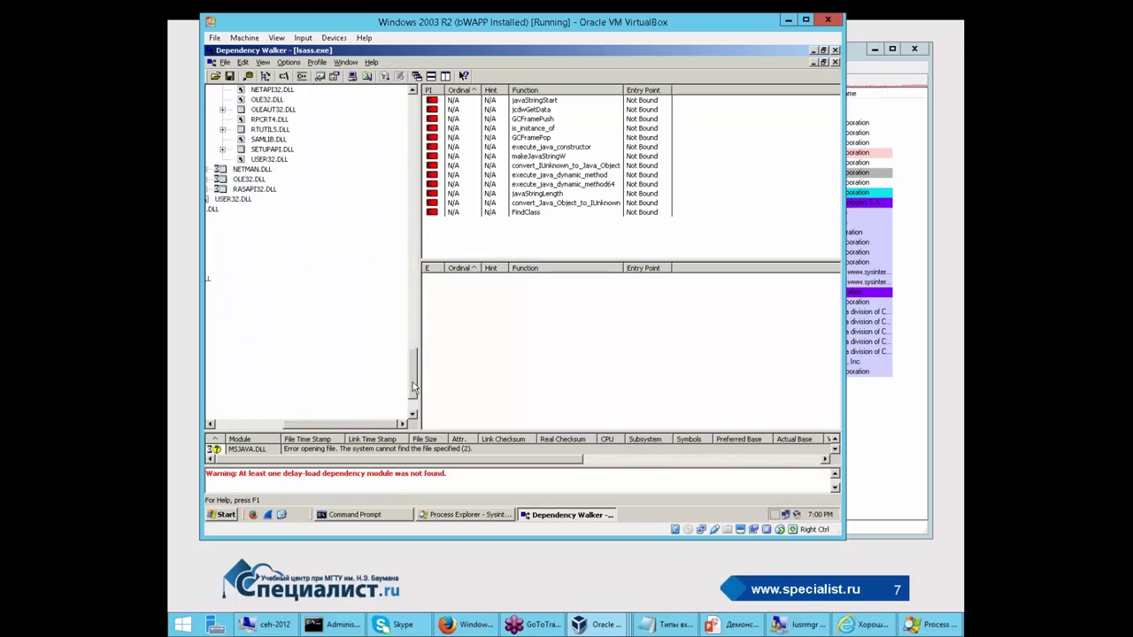
{"action": "left_click_drag", "start_coordinate": [382, 429], "coordinate": [301, 433]}
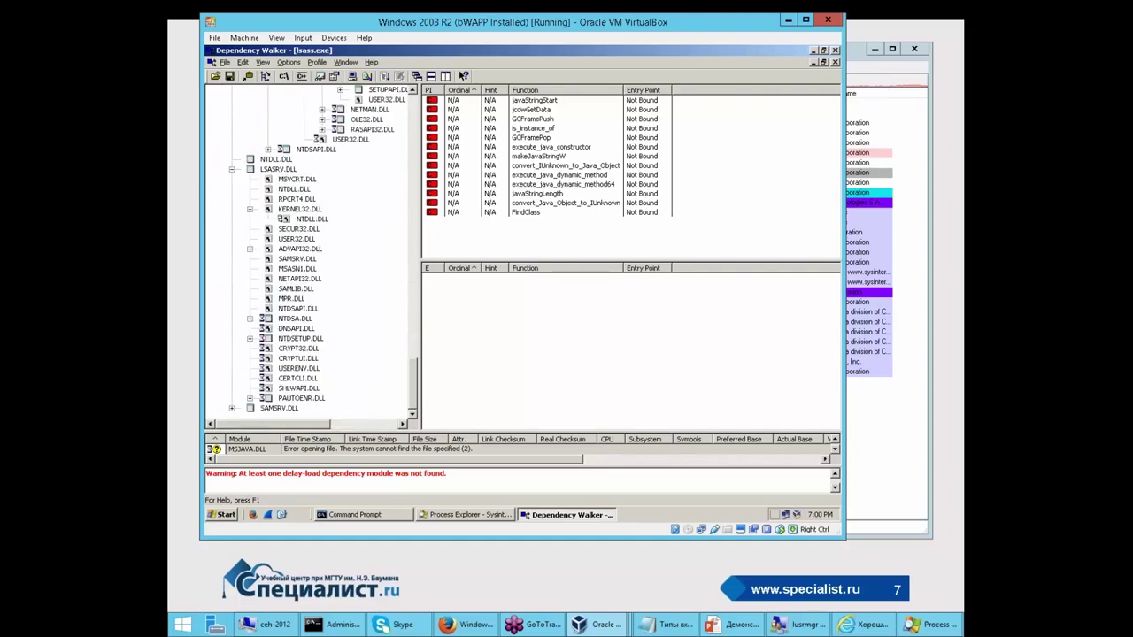
{"action": "left_click_drag", "start_coordinate": [418, 403], "coordinate": [432, 99]}
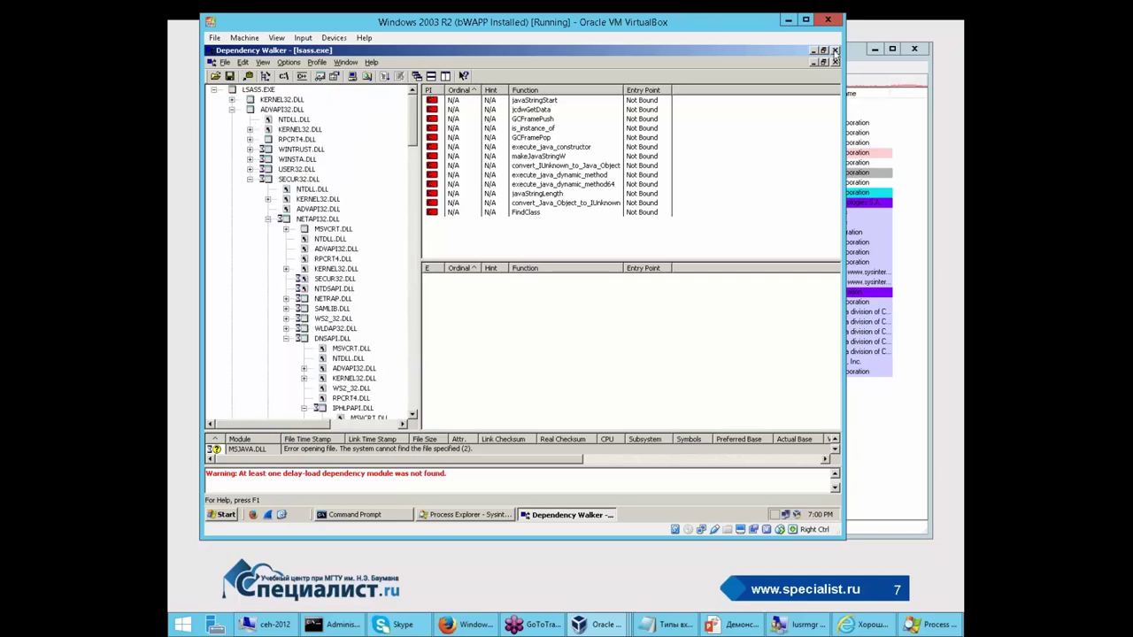
Close Dependency Walker and minimize VirtualBox and Process Explorer to reveal the logon-types slide
{"action": "left_click", "coordinate": [835, 50]}
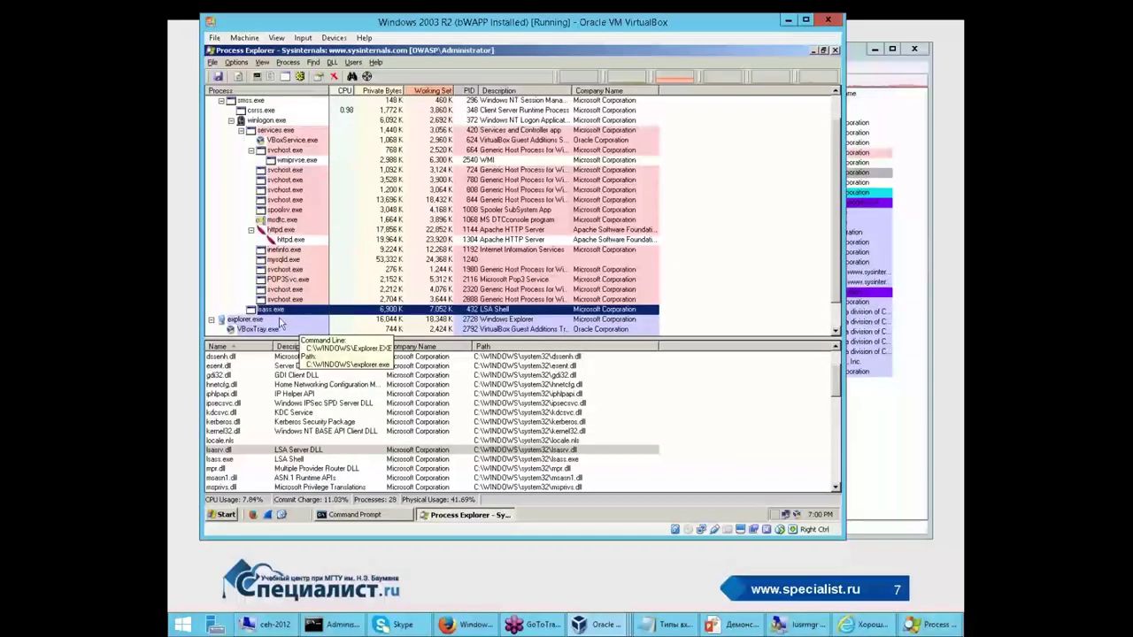
{"action": "left_click", "coordinate": [789, 21]}
{"action": "left_click", "coordinate": [874, 50]}
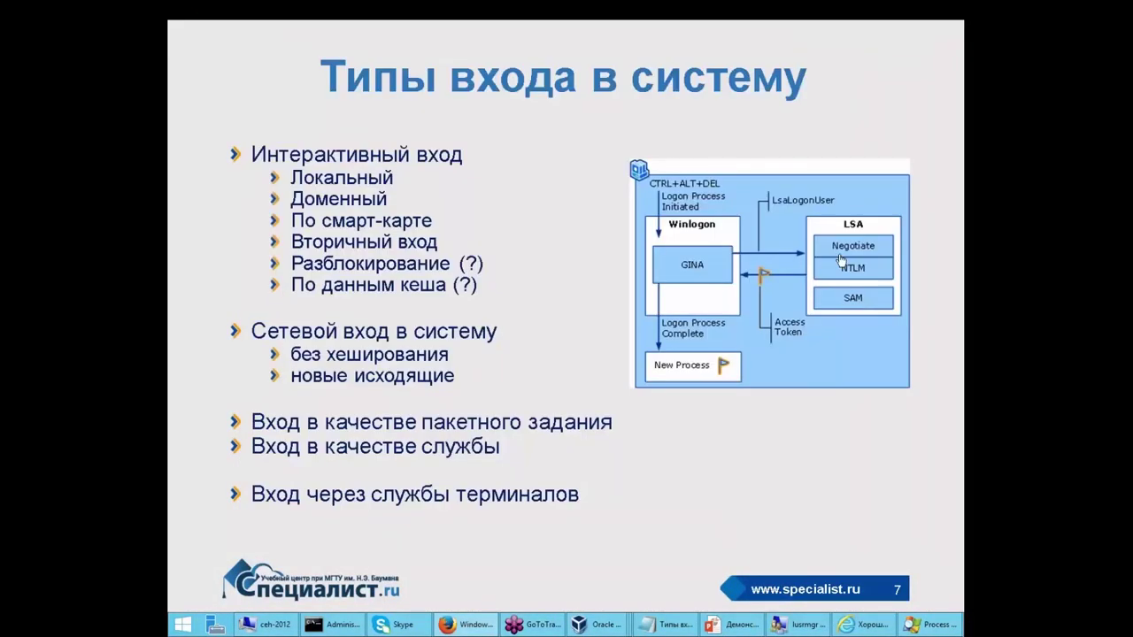
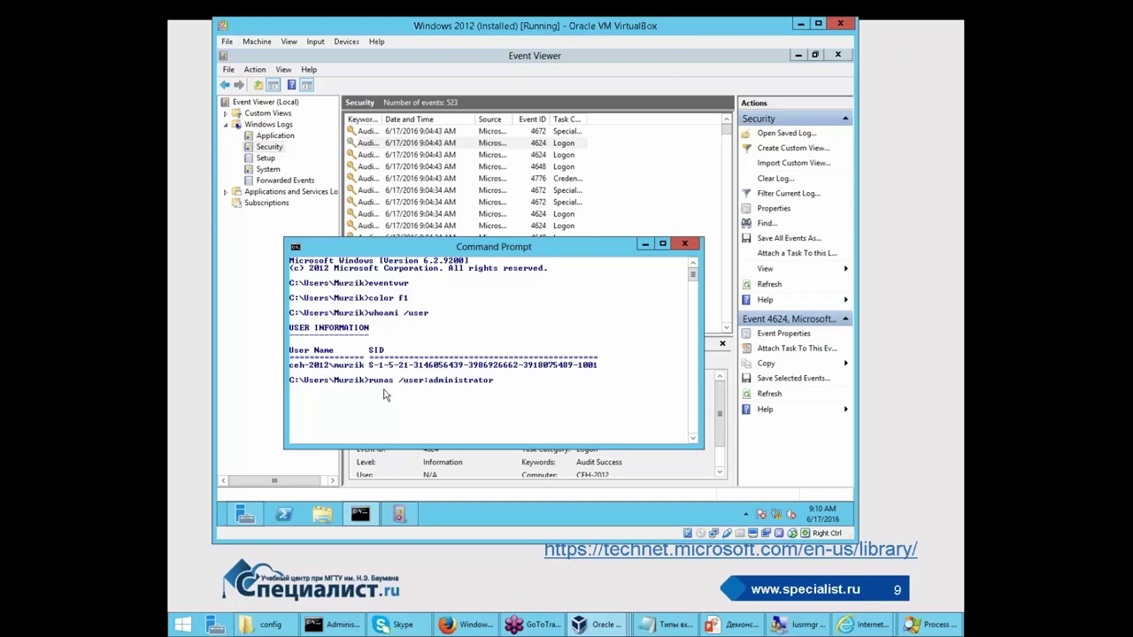
Start a second command window as administrator with runas /user:administrator cmd, entering the password
{"action": "type", "text": "cmd"}
{"action": "key", "text": "Return"}
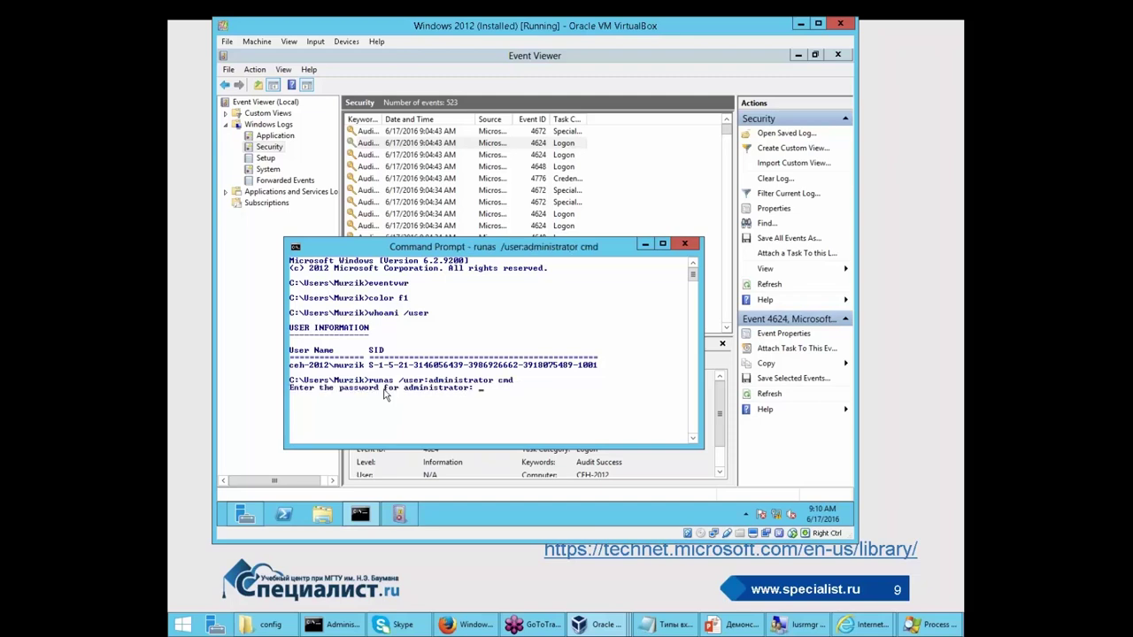
{"action": "key", "text": "Return"}
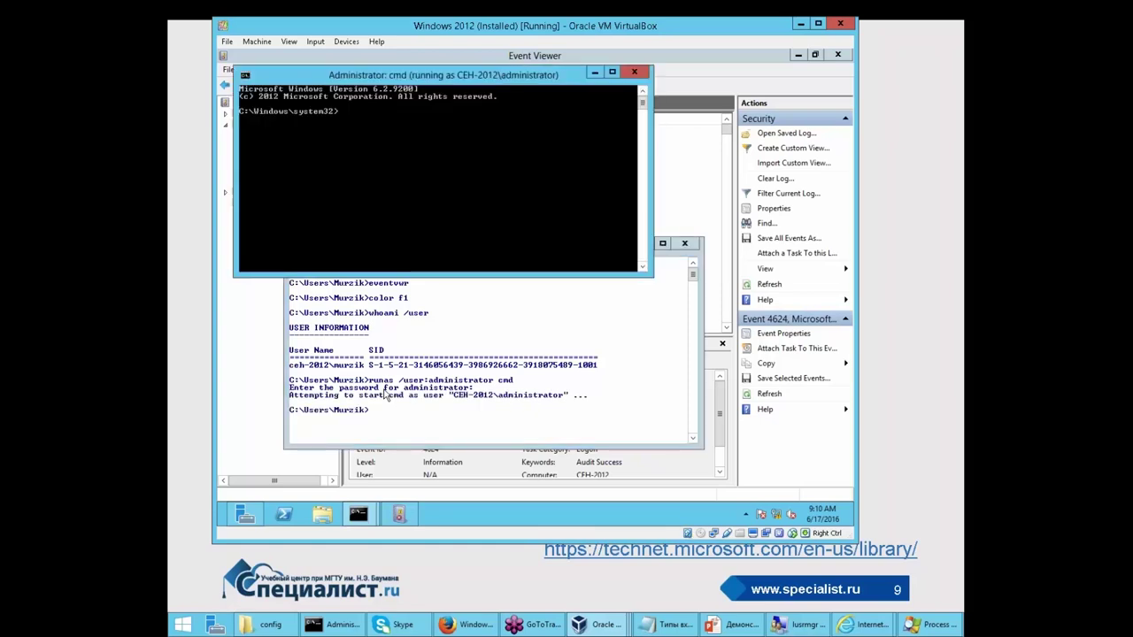
In the new window, run whoami /user and time /t, which shows 09:10 AM
{"action": "type", "text": "whoami /user"}
{"action": "key", "text": "Return"}
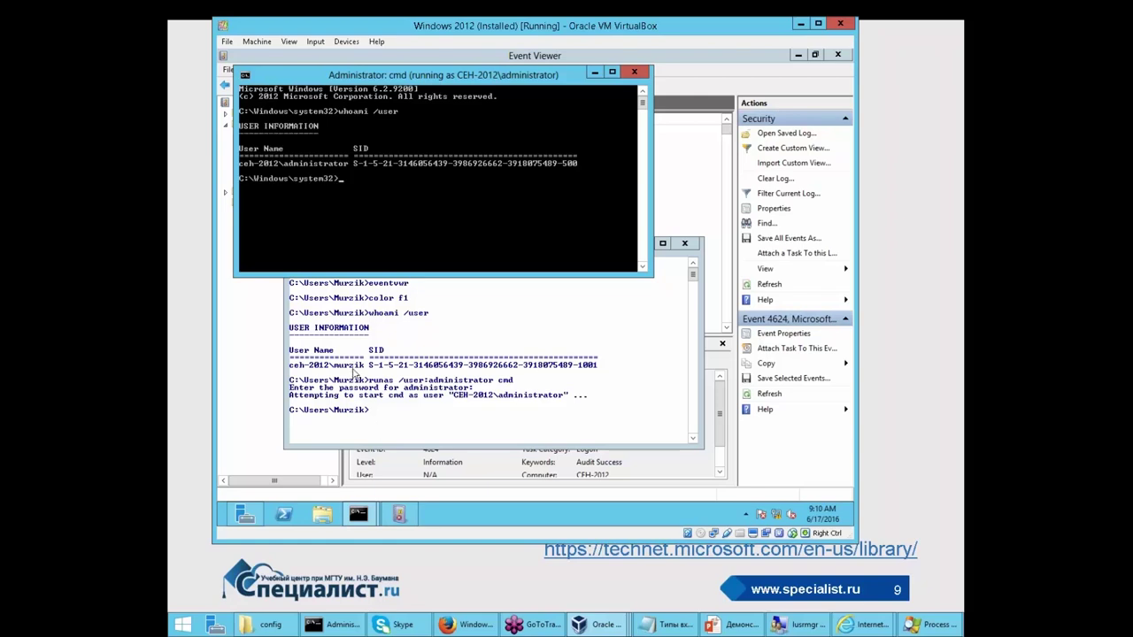
{"action": "type", "text": "time /t"}
{"action": "key", "text": "Return"}
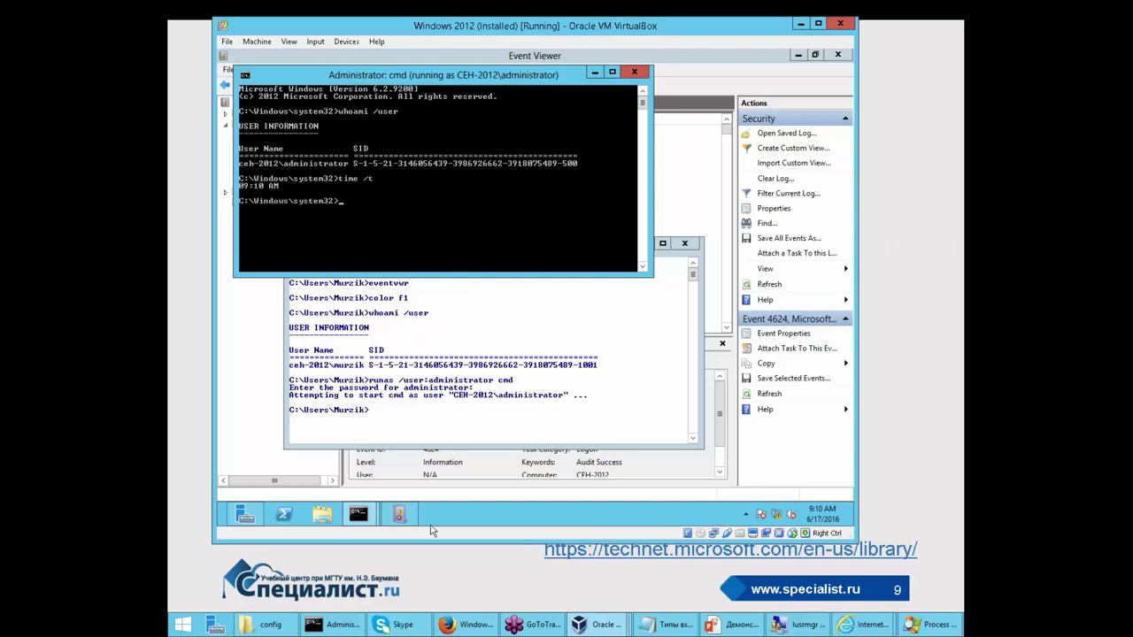
{"action": "left_click", "coordinate": [397, 516]}
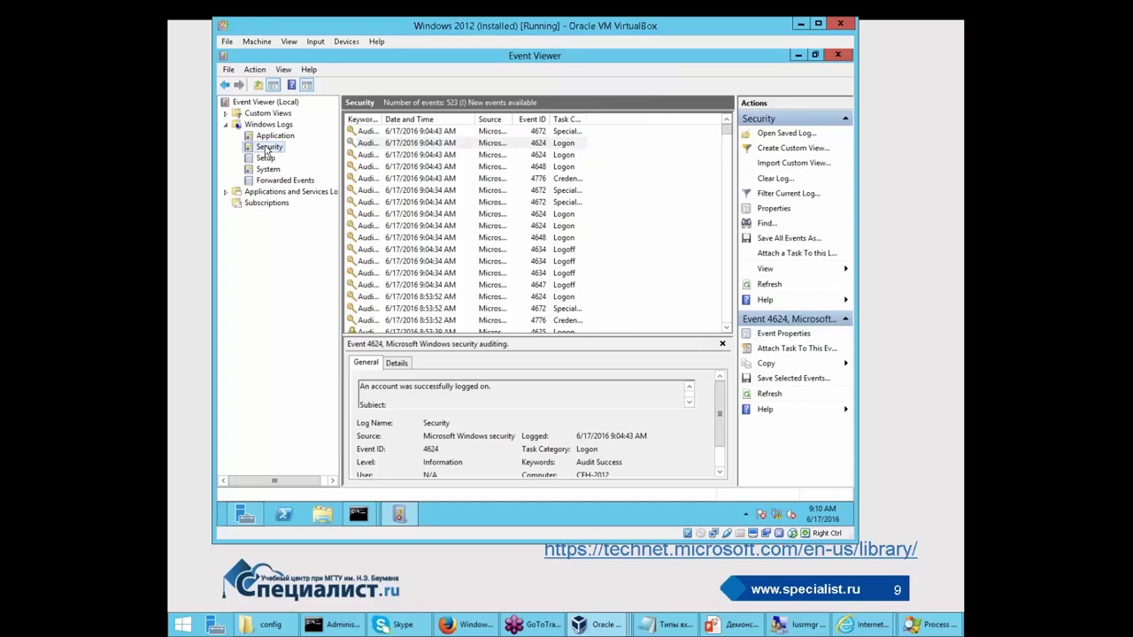
Refresh the Security log and inspect event 4624's CEH-2012\Administrator Security ID and Logon Type 2
{"action": "left_click", "coordinate": [767, 285]}
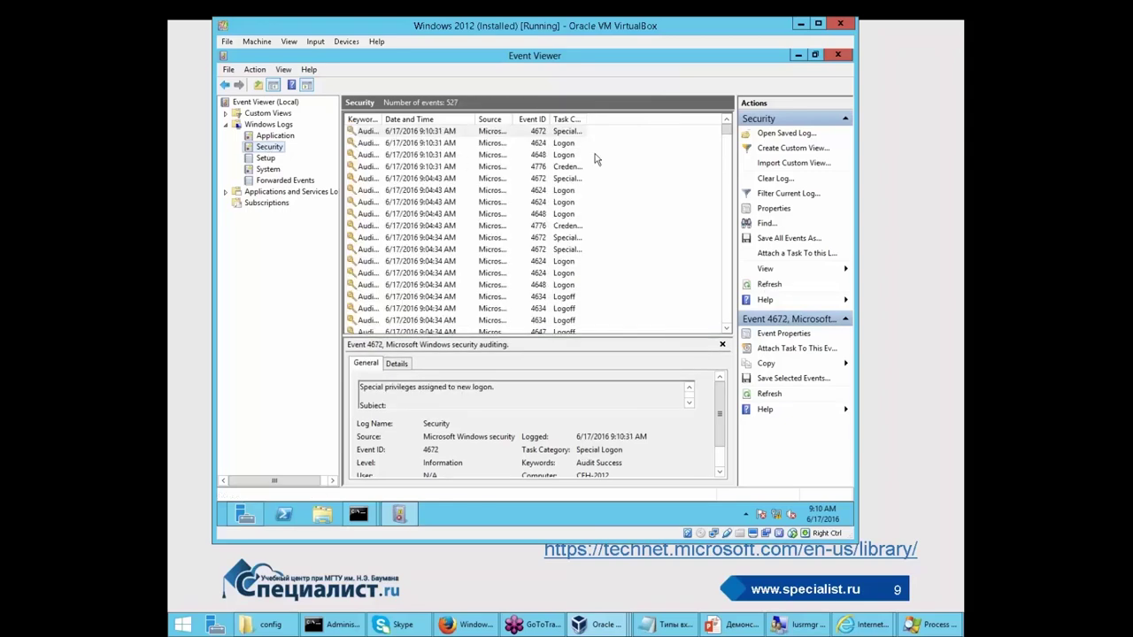
{"action": "left_click", "coordinate": [564, 145]}
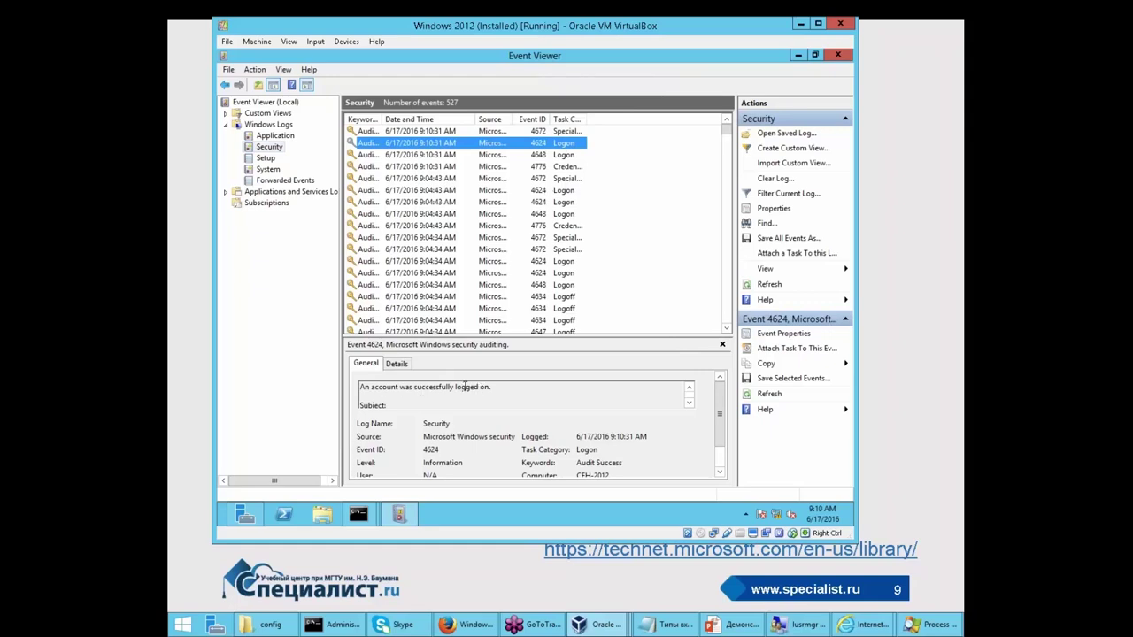
{"action": "double_click", "coordinate": [490, 145]}
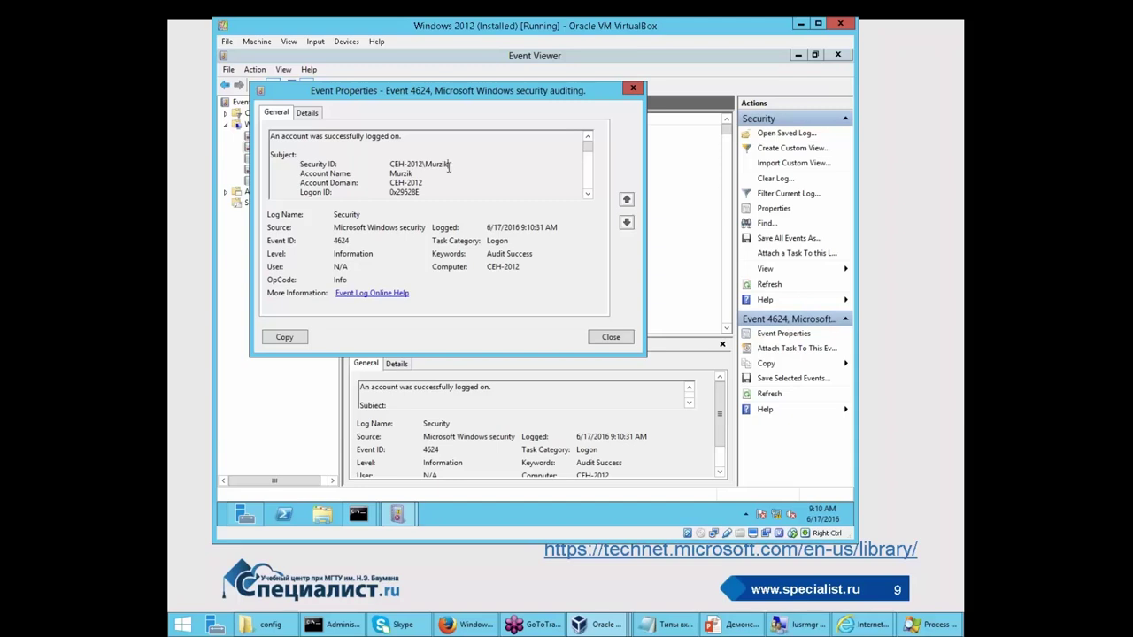
{"action": "scroll", "coordinate": [449, 166], "scroll_direction": "down", "scroll_amount": 4}
{"action": "left_click_drag", "start_coordinate": [390, 173], "coordinate": [474, 175]}
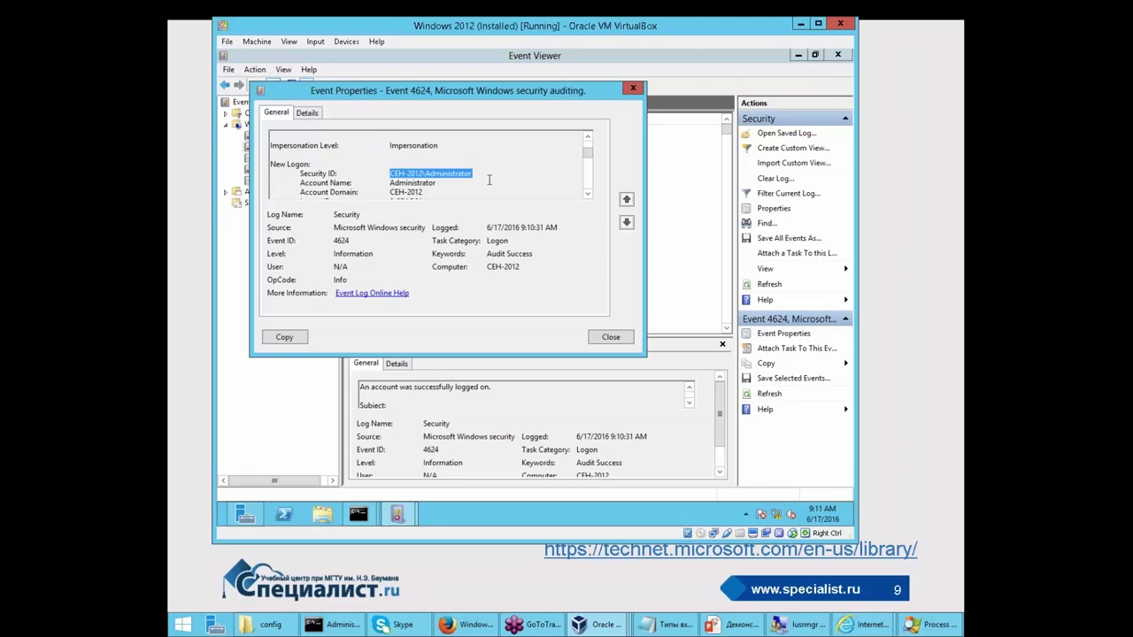
{"action": "scroll", "coordinate": [489, 180], "scroll_direction": "up", "scroll_amount": 1}
{"action": "left_click_drag", "start_coordinate": [291, 155], "coordinate": [440, 156]}
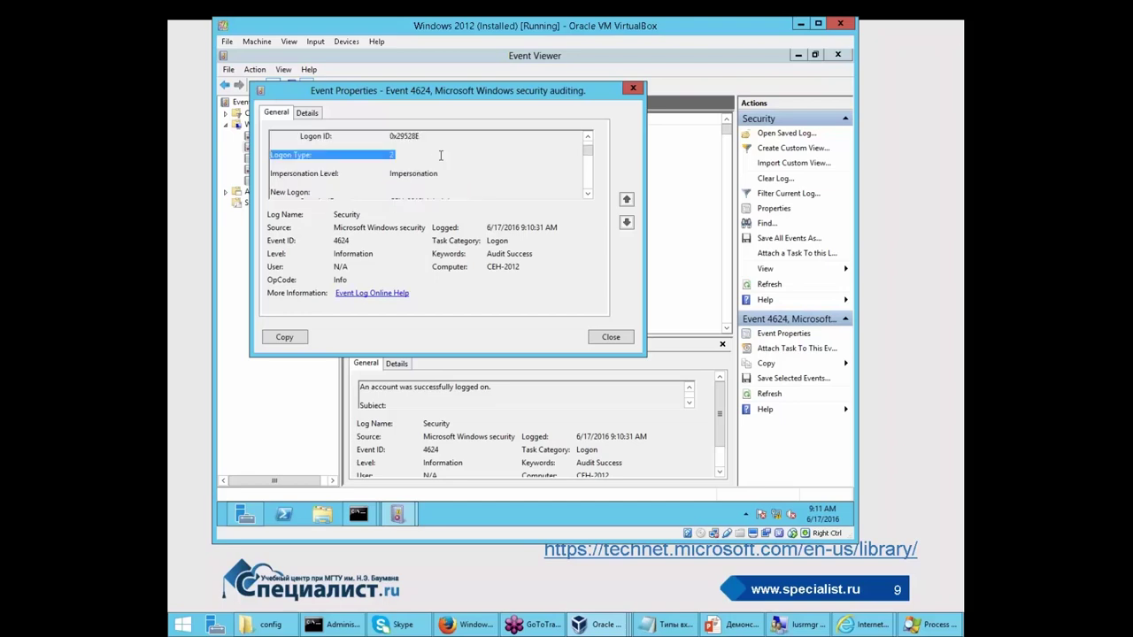
{"action": "left_click", "coordinate": [454, 167]}
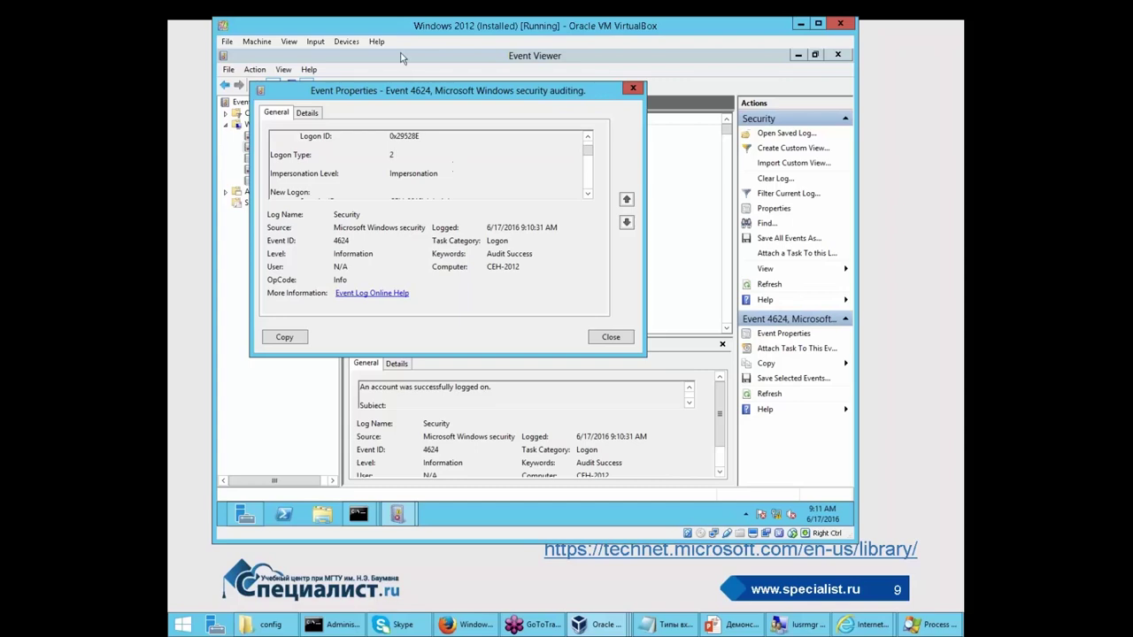
{"action": "left_click_drag", "start_coordinate": [453, 96], "coordinate": [585, 184]}
{"action": "left_click", "coordinate": [535, 247]}
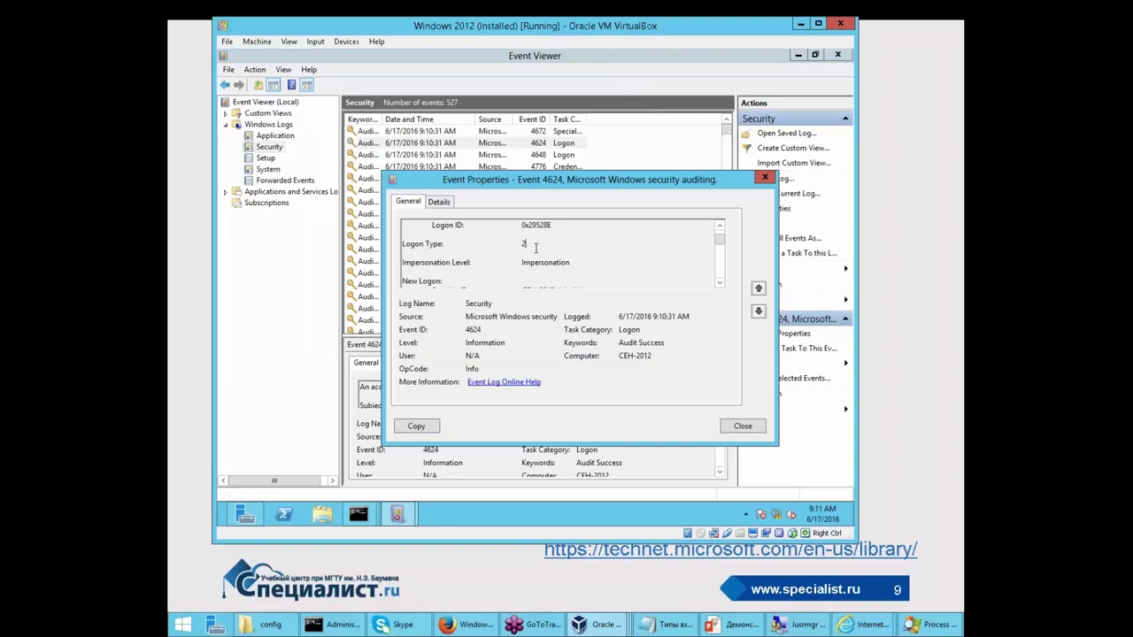
Review the next event, 4648, return to 4624, close the properties, and minimize VirtualBox
{"action": "left_click", "coordinate": [758, 311]}
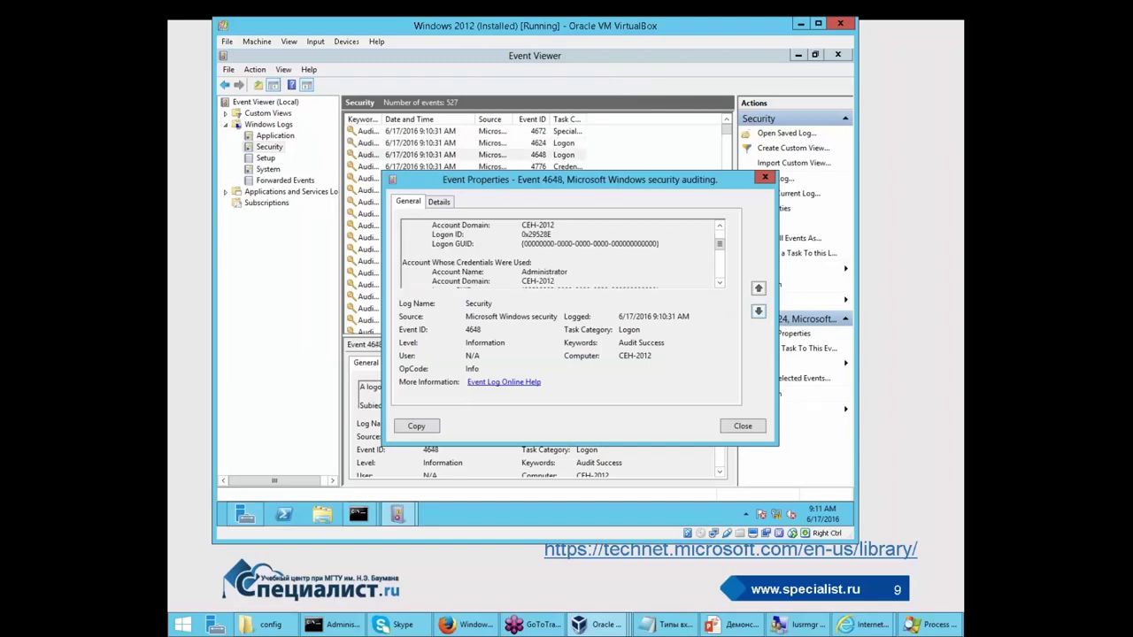
{"action": "scroll", "coordinate": [571, 253], "scroll_direction": "up", "scroll_amount": 2}
{"action": "scroll", "coordinate": [571, 252], "scroll_direction": "down", "scroll_amount": 3}
{"action": "scroll", "coordinate": [571, 252], "scroll_direction": "down", "scroll_amount": 4}
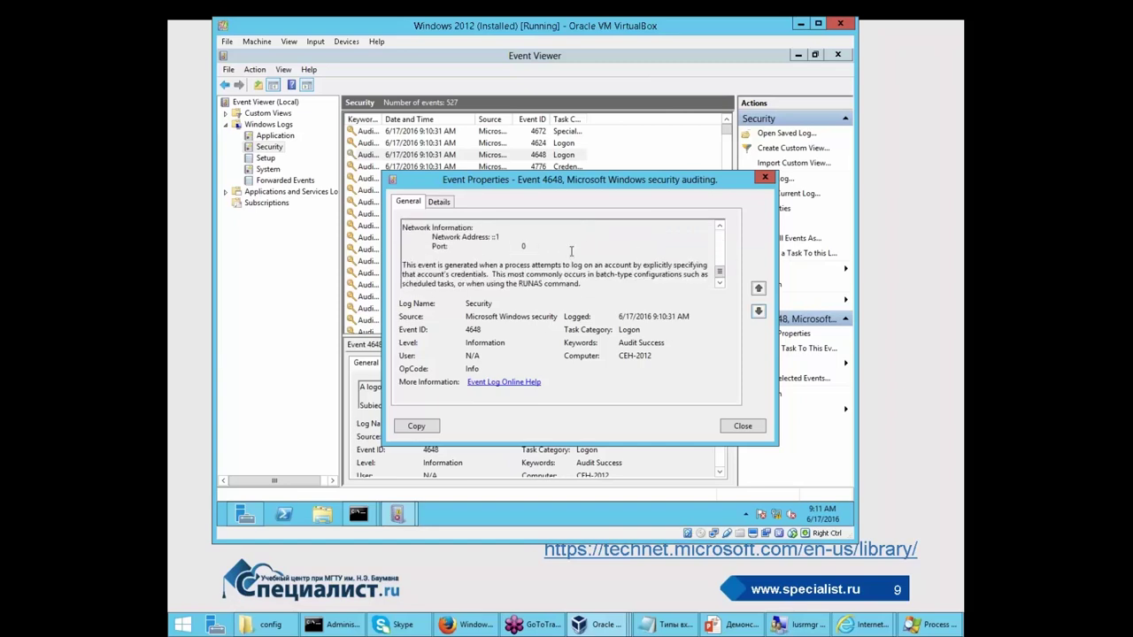
{"action": "scroll", "coordinate": [580, 248], "scroll_direction": "up", "scroll_amount": 7}
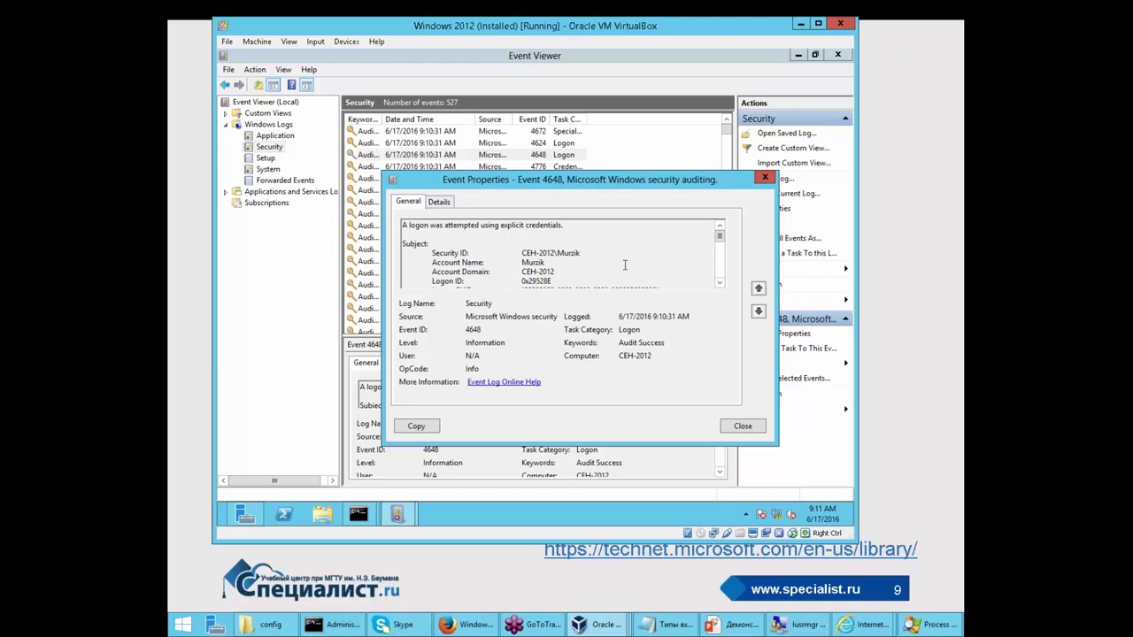
{"action": "left_click", "coordinate": [758, 287]}
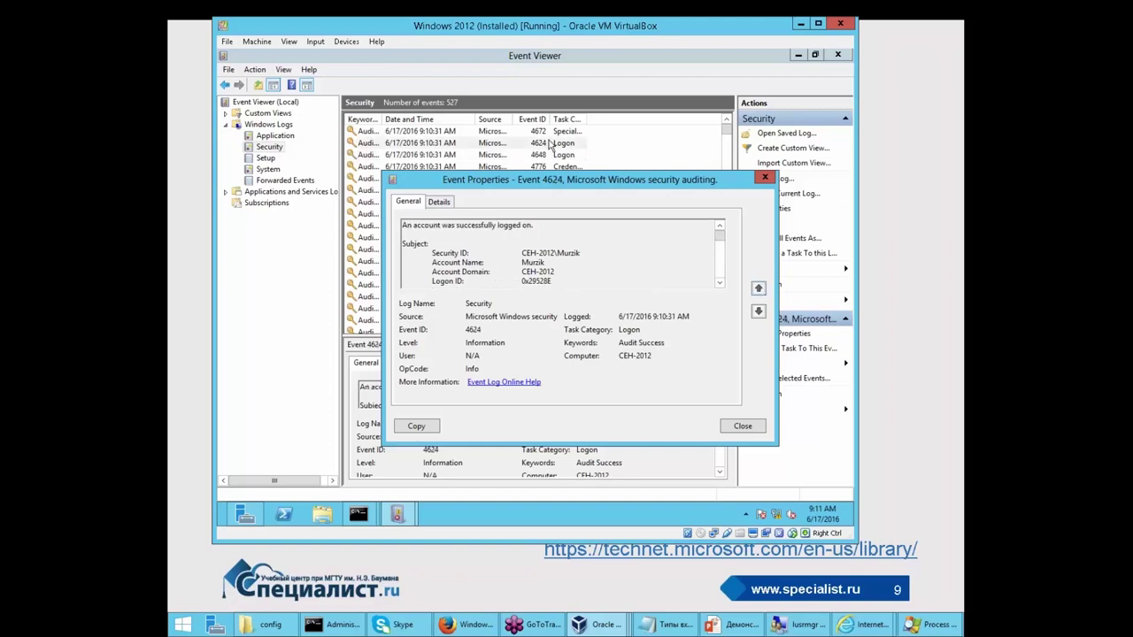
{"action": "scroll", "coordinate": [500, 275], "scroll_direction": "down", "scroll_amount": 2}
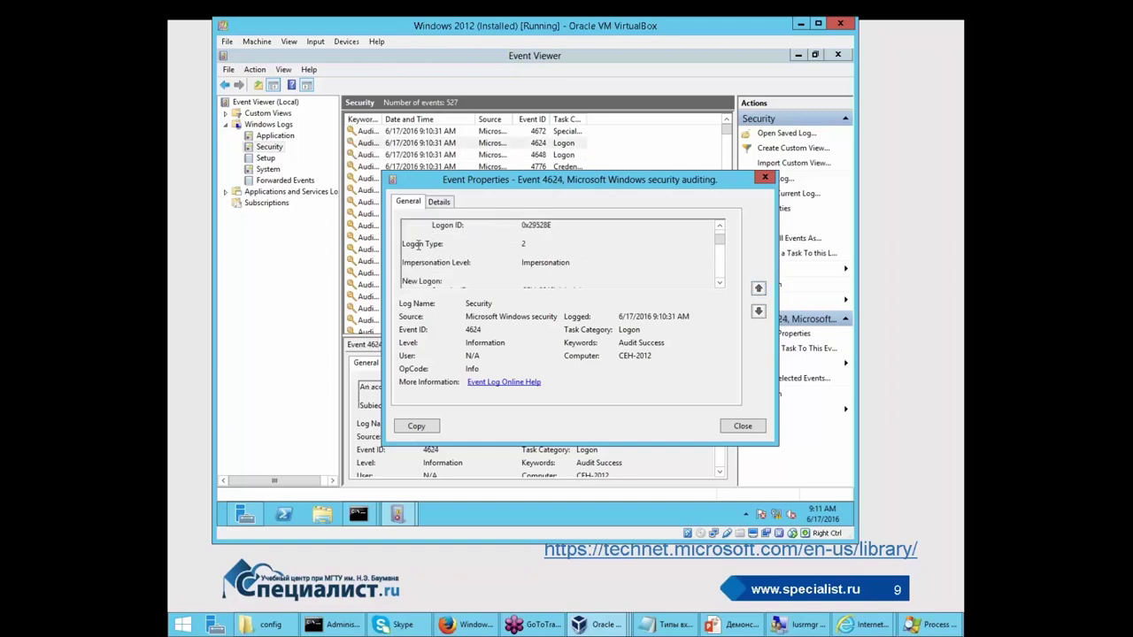
{"action": "left_click", "coordinate": [743, 426]}
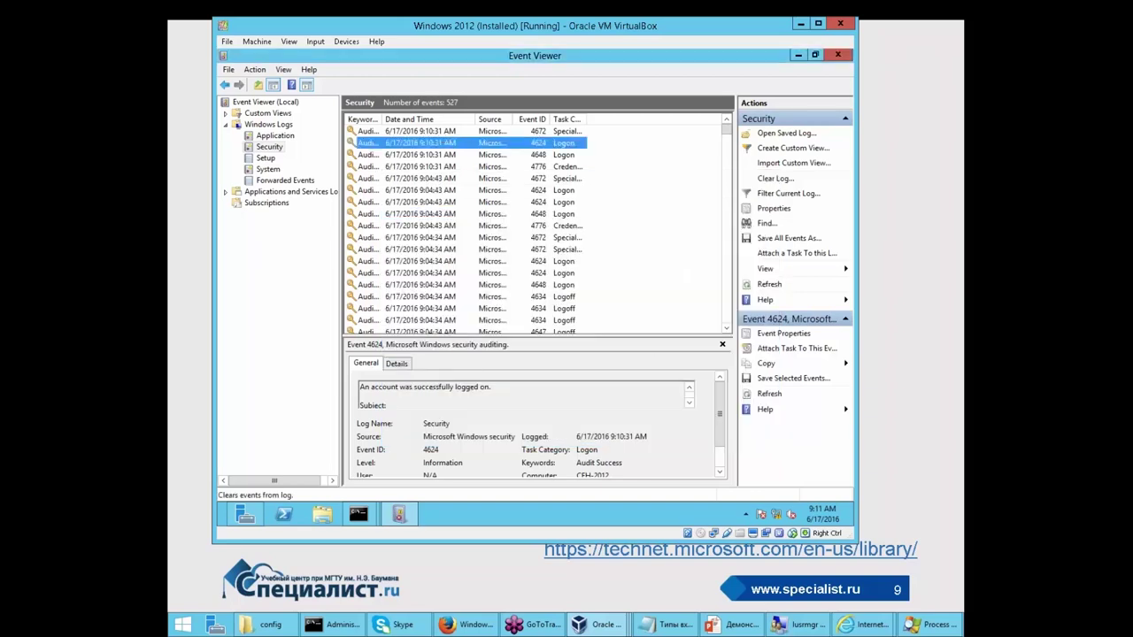
{"action": "left_click", "coordinate": [798, 26]}
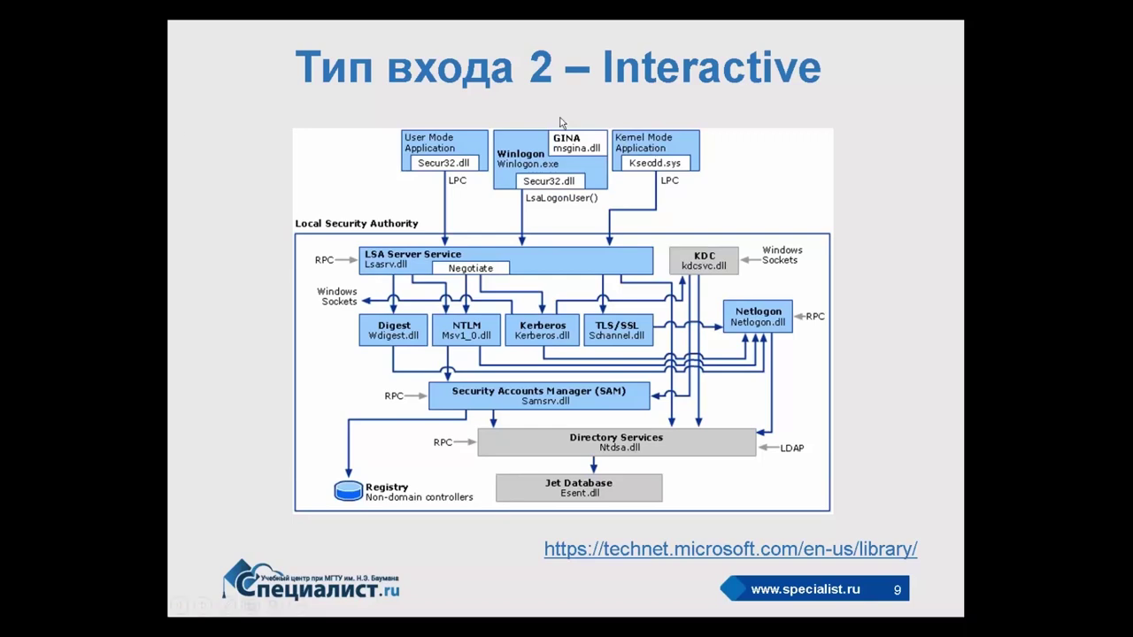
Move the slideshow from slide 9 to slide 10, 'Тип входа 3 – Network'
{"action": "left_click", "coordinate": [509, 124]}
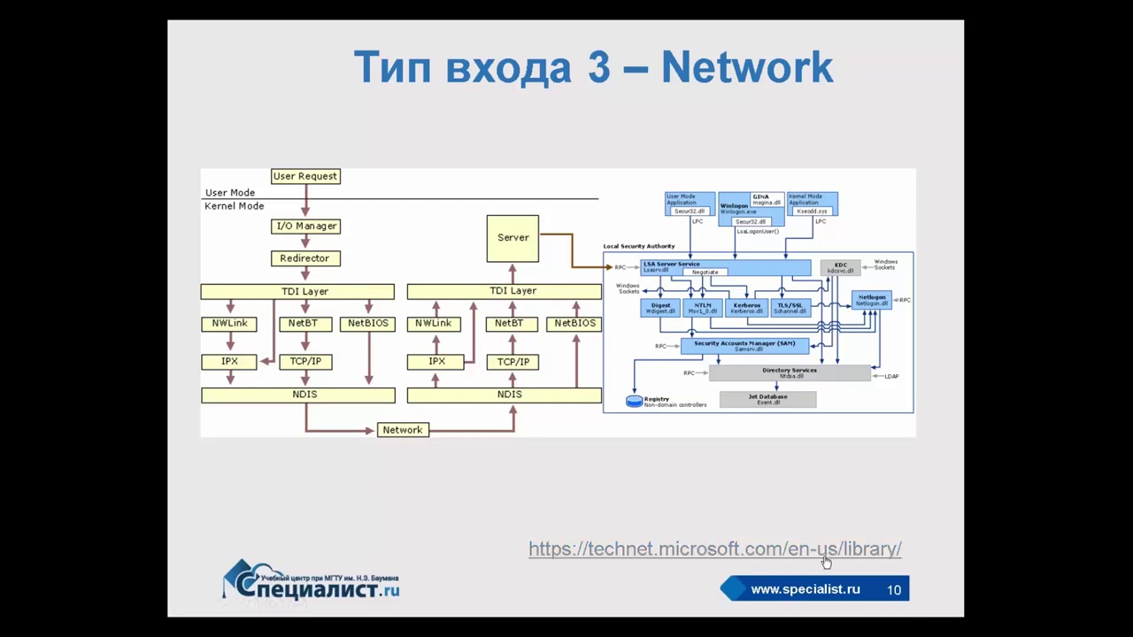
On the TechNet CIFS page, dismiss the feedback banner, scroll to Figure B.17, then minimize the browser
{"action": "key", "text": "alt+Tab"}
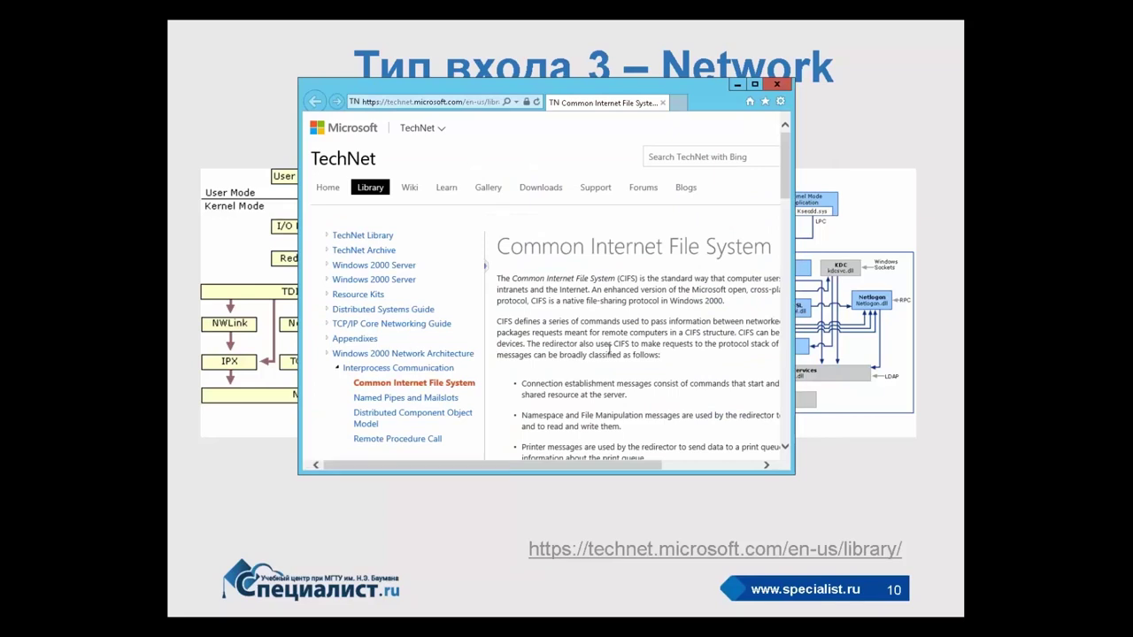
{"action": "scroll", "coordinate": [413, 351], "scroll_direction": "down", "scroll_amount": 3}
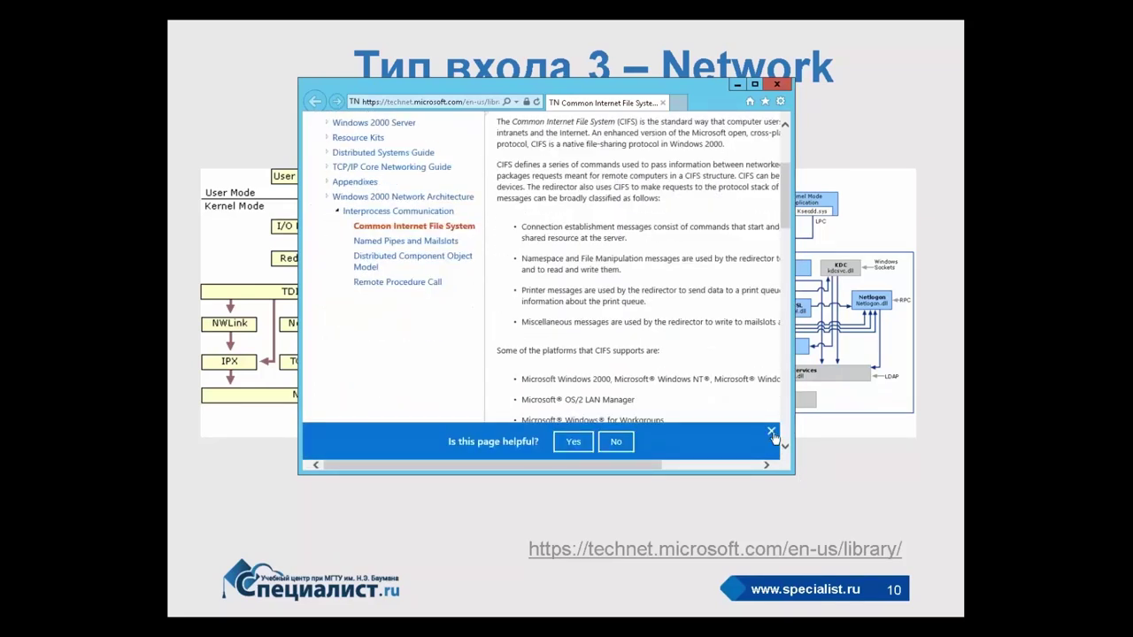
{"action": "left_click", "coordinate": [771, 432]}
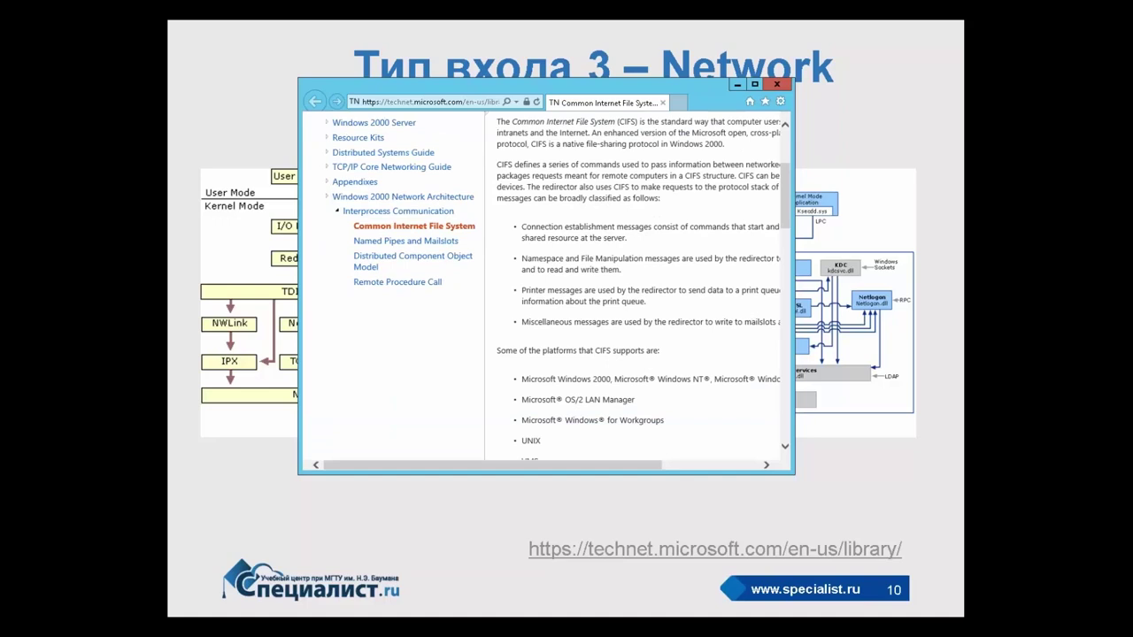
{"action": "left_click_drag", "start_coordinate": [794, 474], "coordinate": [918, 521]}
{"action": "scroll", "coordinate": [695, 309], "scroll_direction": "down", "scroll_amount": 10}
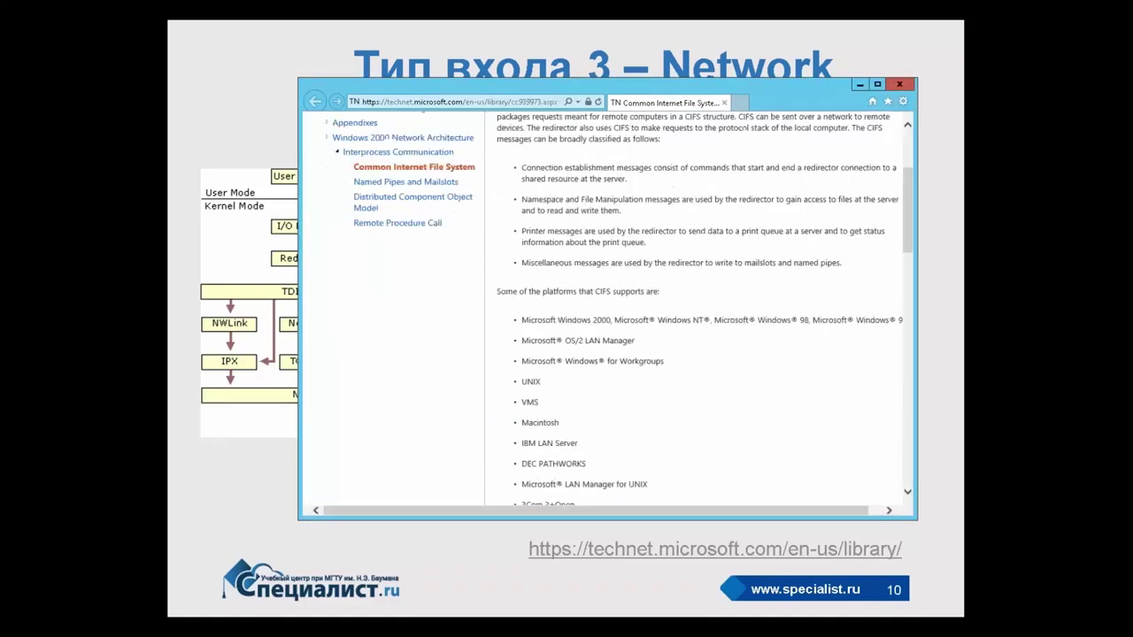
{"action": "scroll", "coordinate": [695, 310], "scroll_direction": "down", "scroll_amount": 1}
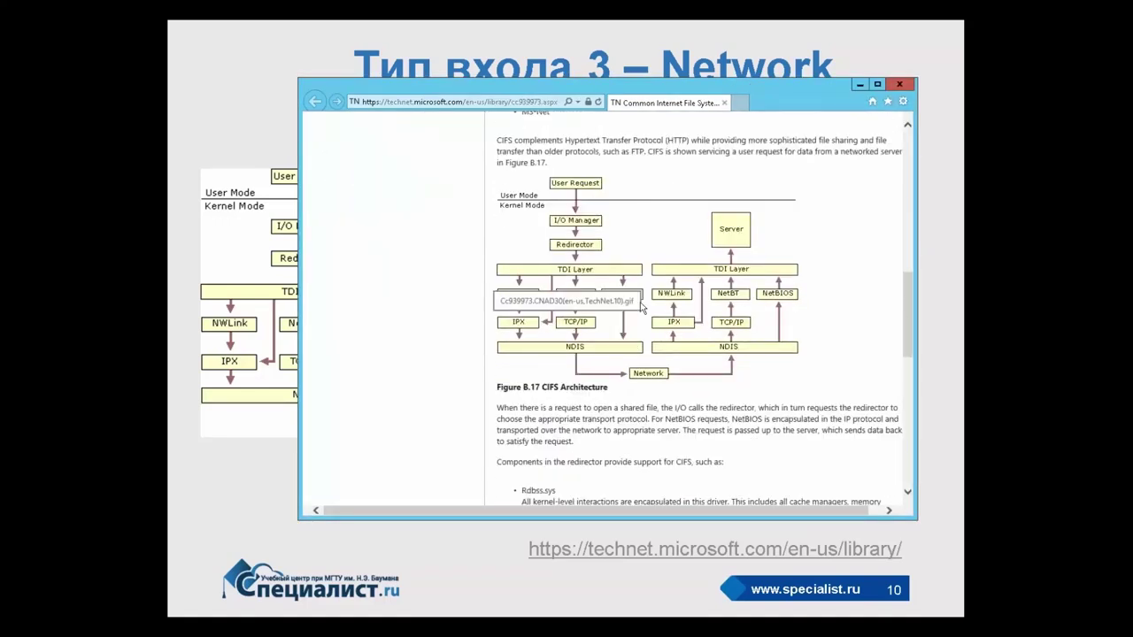
{"action": "left_click", "coordinate": [863, 88]}
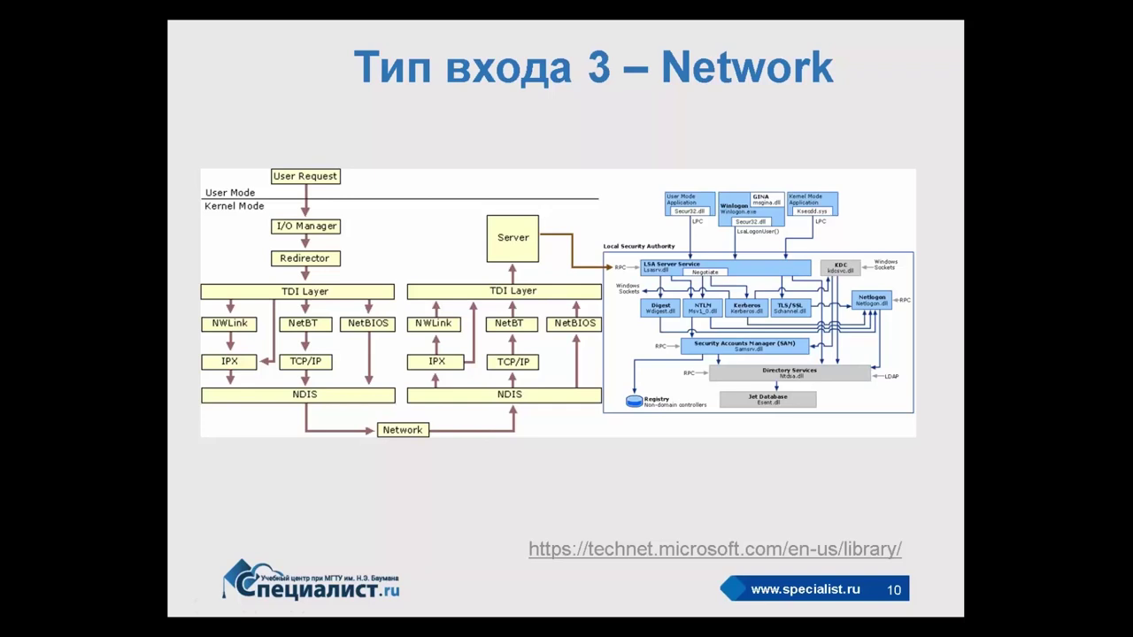
In the VM, launch the Services console with services.msc from Command Prompt
{"action": "key", "text": "alt+Tab"}
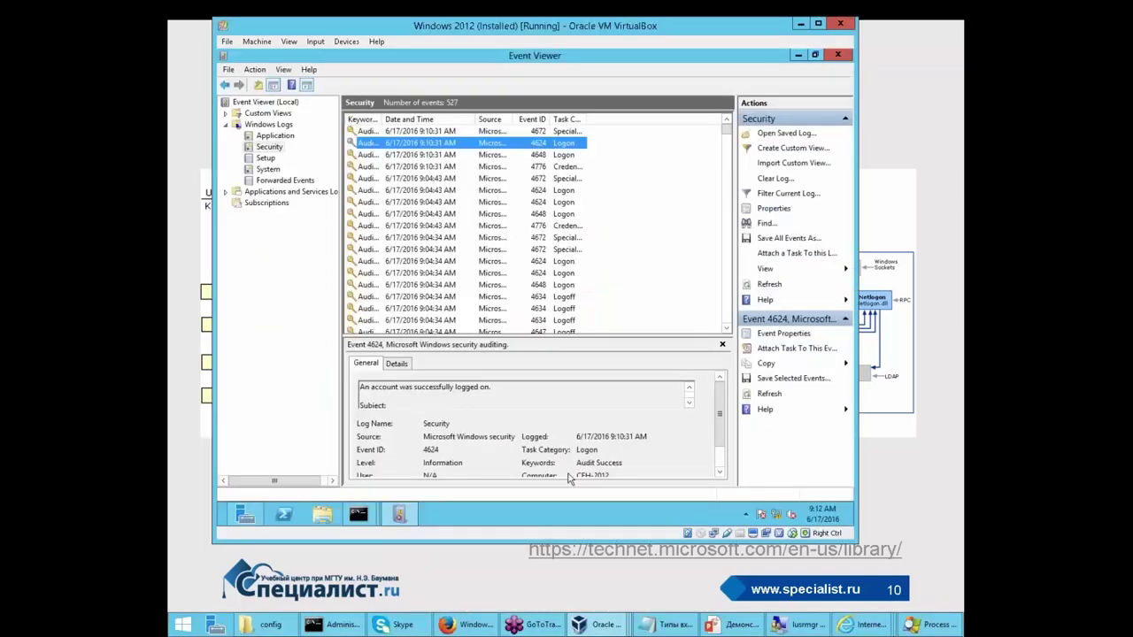
{"action": "mouse_move", "coordinate": [366, 521]}
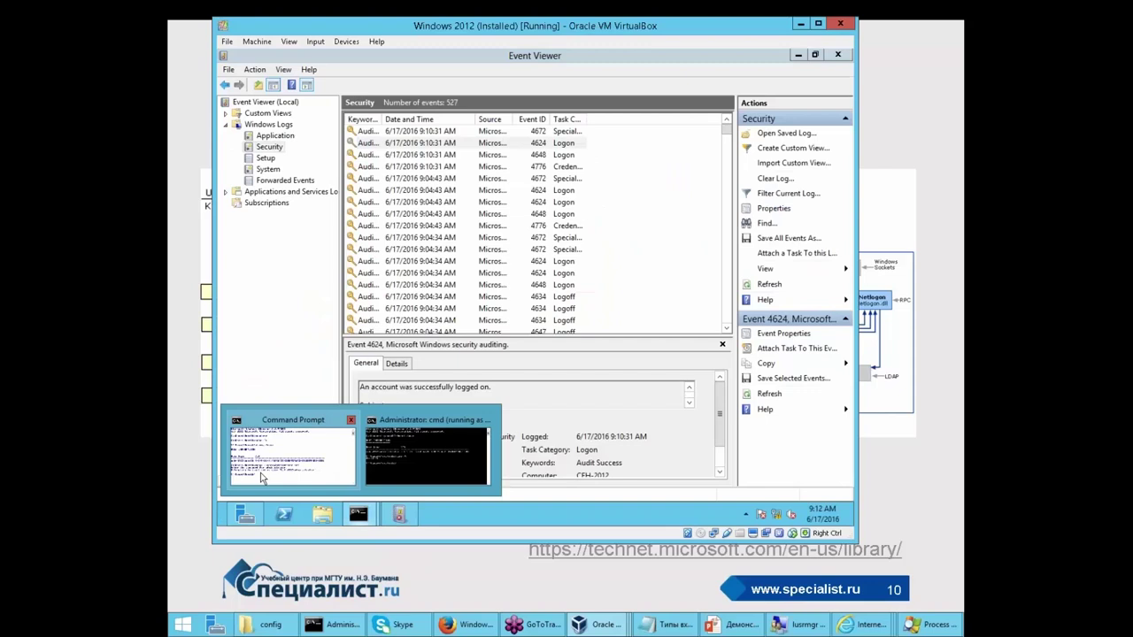
{"action": "left_click", "coordinate": [425, 456]}
{"action": "type", "text": "services.msc"}
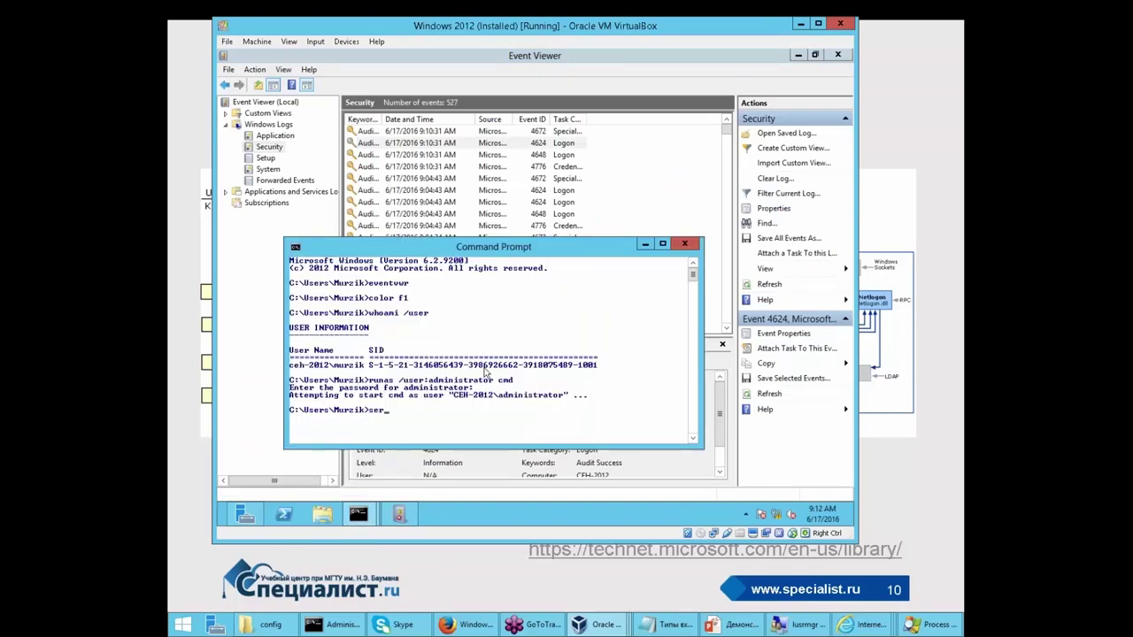
{"action": "key", "text": "Return"}
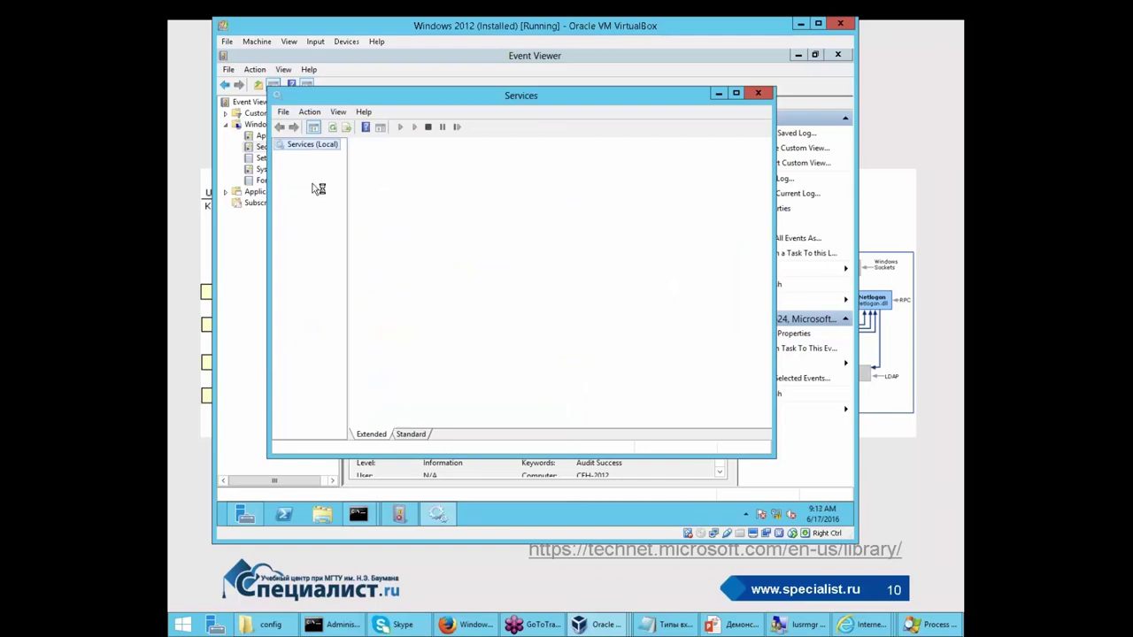
Find the Server service and confirm it is running with Automatic startup
{"action": "left_click", "coordinate": [530, 325]}
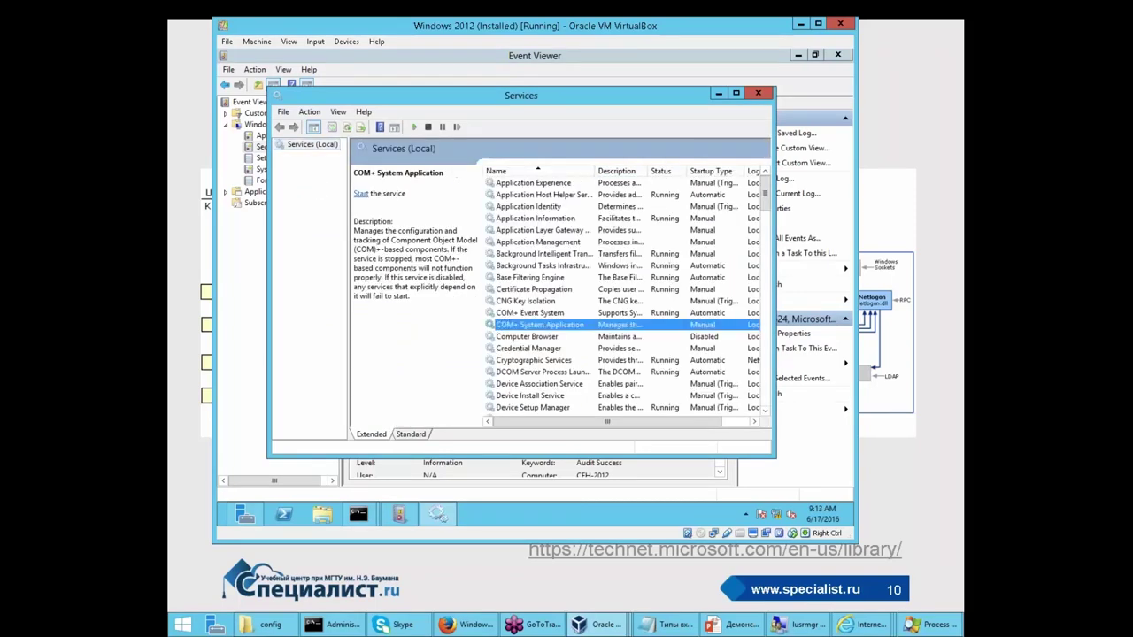
{"action": "scroll", "coordinate": [531, 366], "scroll_direction": "down", "scroll_amount": 20}
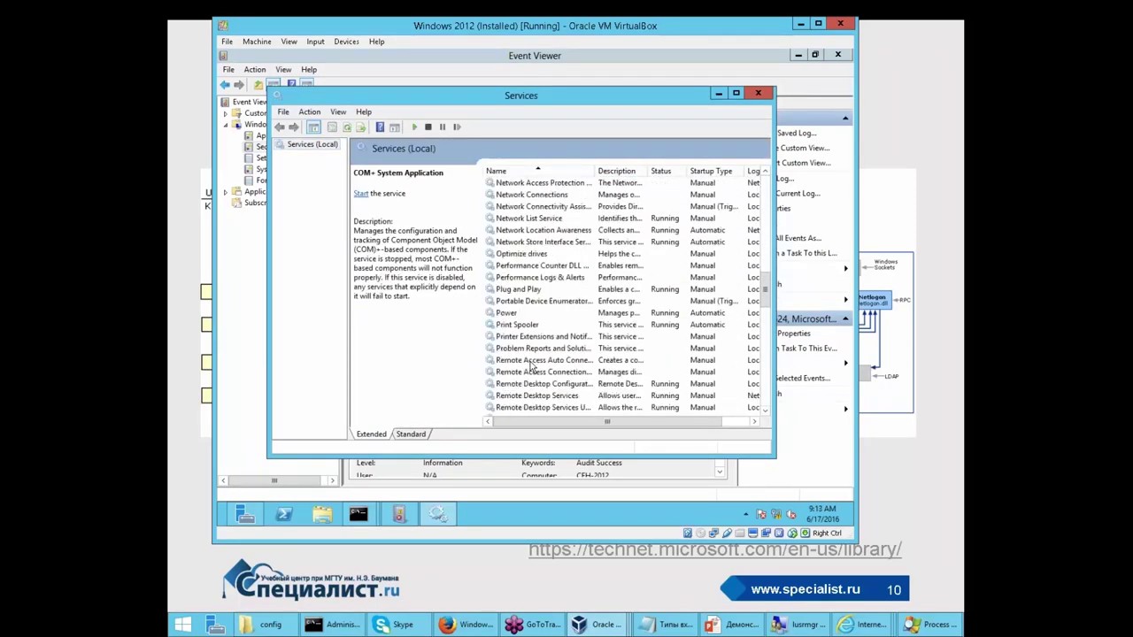
{"action": "scroll", "coordinate": [532, 366], "scroll_direction": "down", "scroll_amount": 6}
{"action": "left_click", "coordinate": [502, 314]}
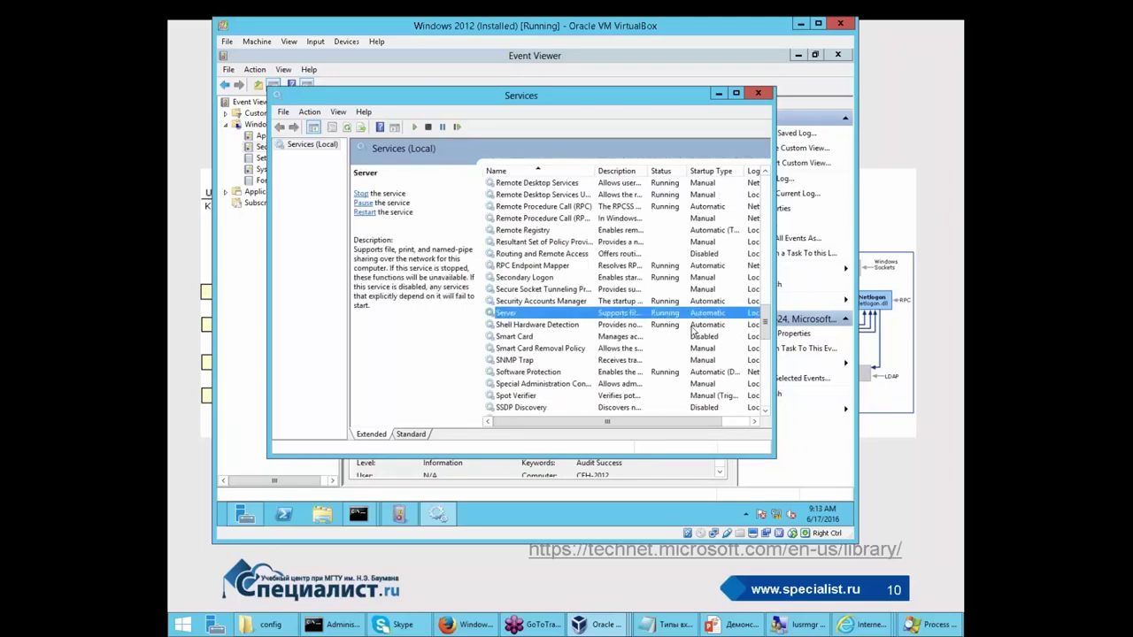
{"action": "left_click", "coordinate": [663, 328]}
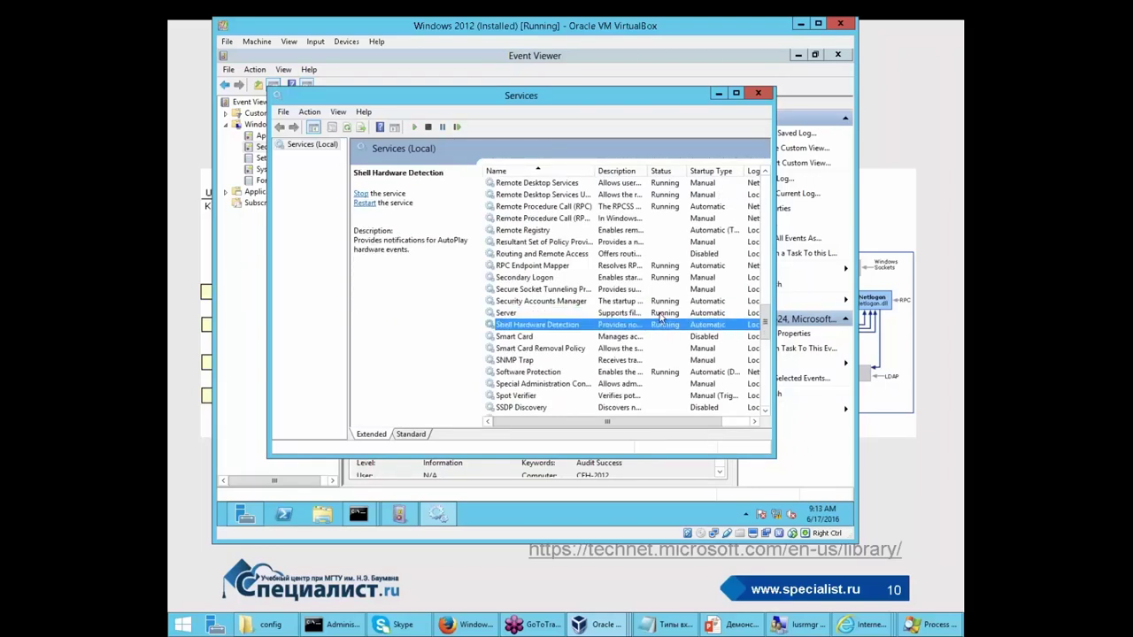
{"action": "left_click", "coordinate": [660, 314]}
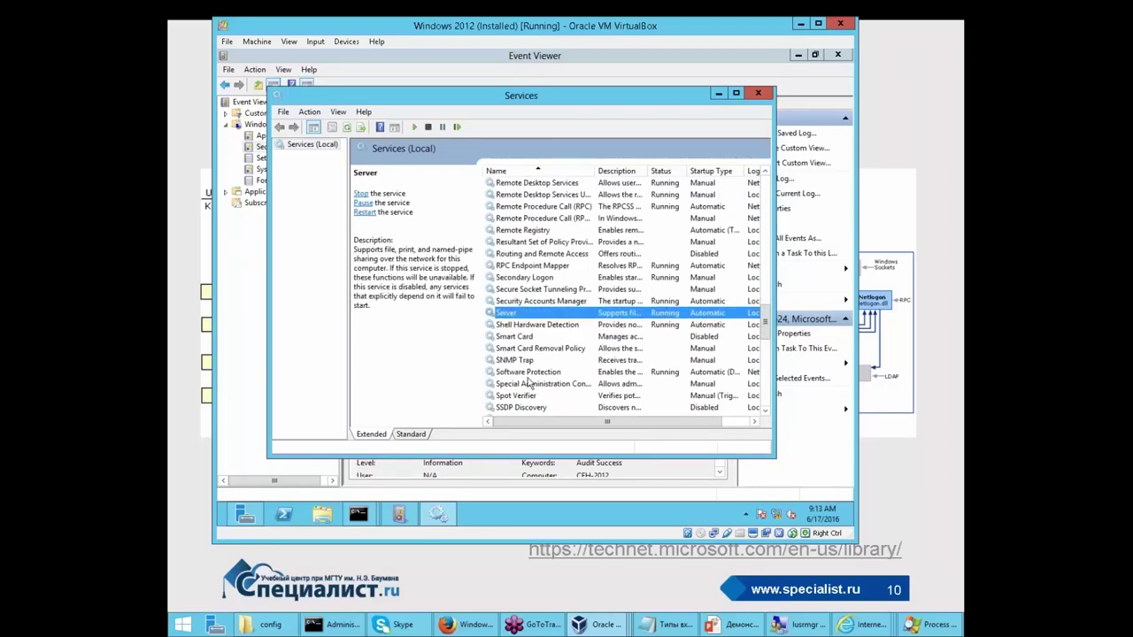
{"action": "left_click", "coordinate": [322, 514]}
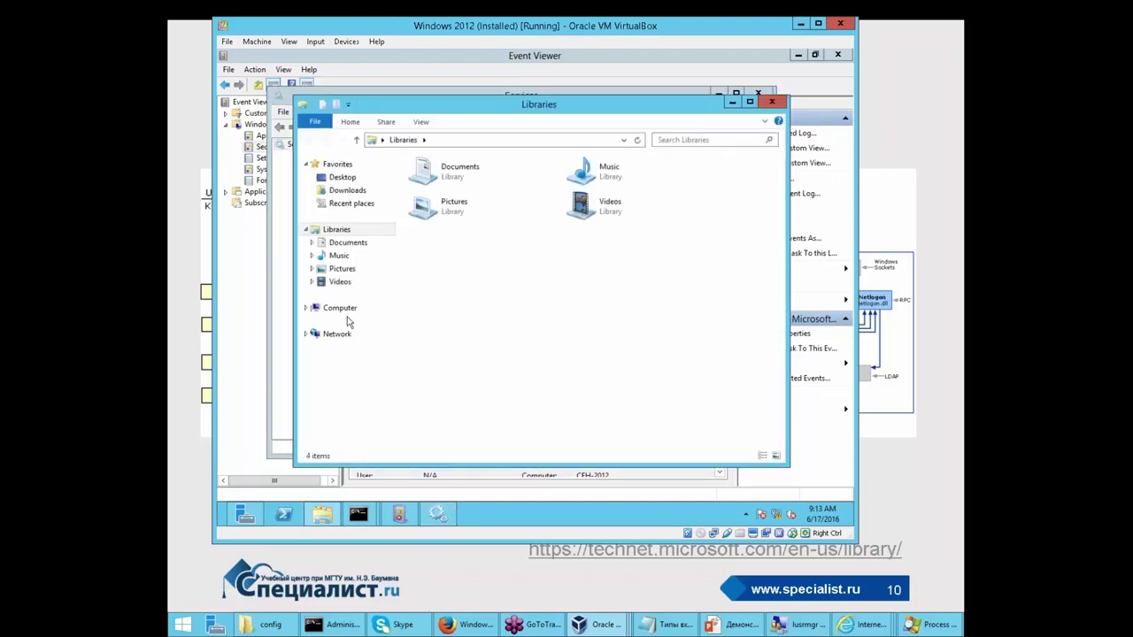
Create a new folder named Tools on Local Disk (C:)
{"action": "left_click", "coordinate": [340, 308]}
{"action": "double_click", "coordinate": [474, 200]}
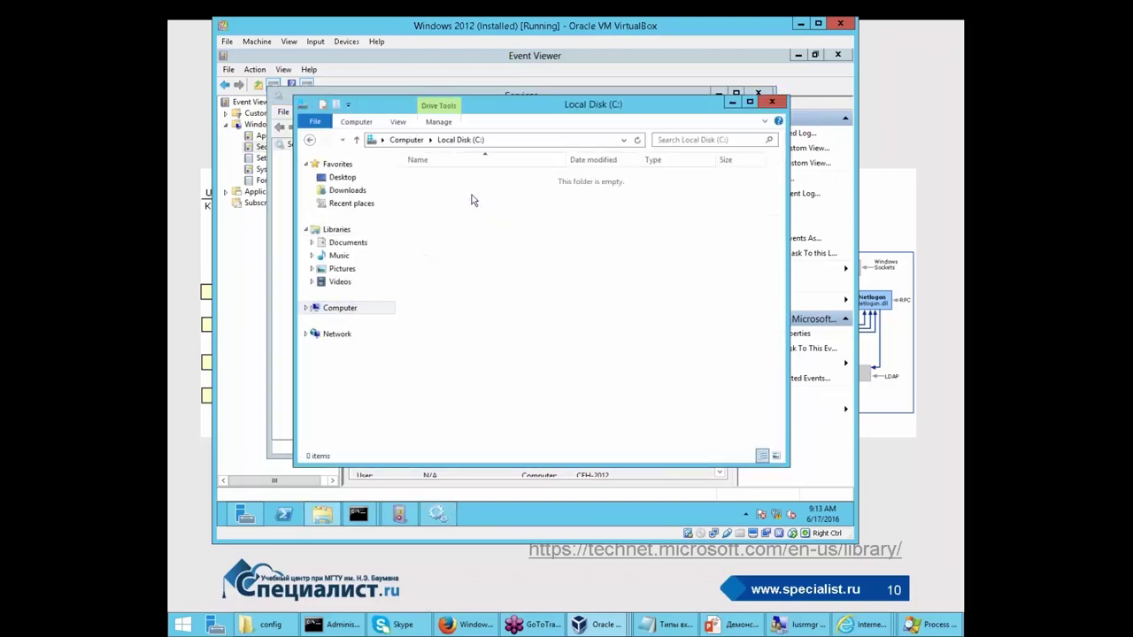
{"action": "right_click", "coordinate": [456, 304]}
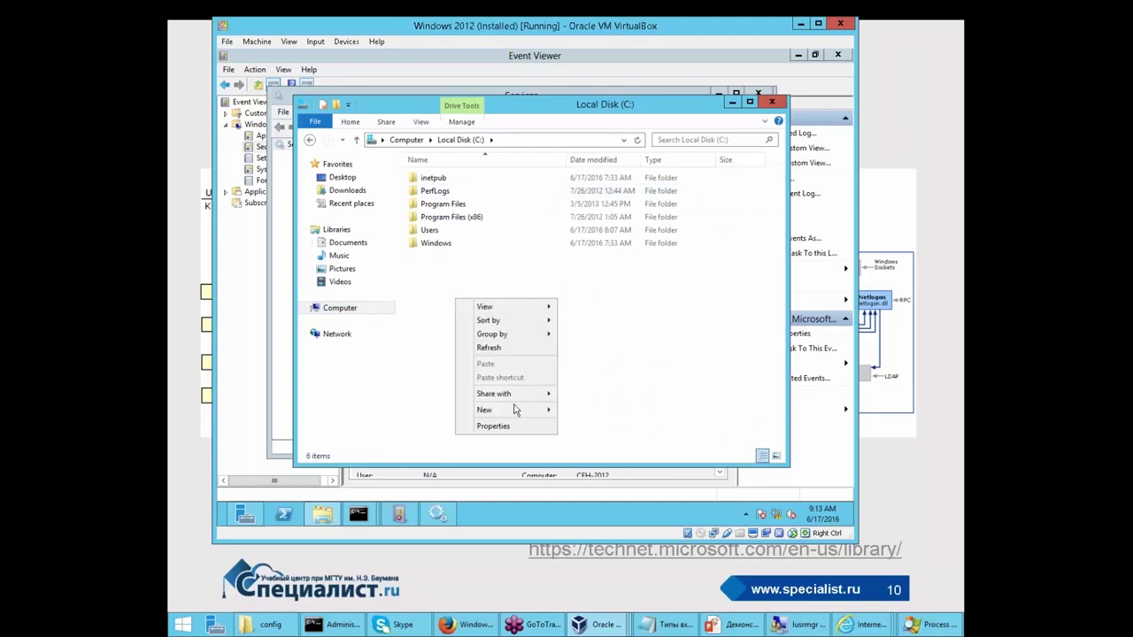
{"action": "mouse_move", "coordinate": [512, 413]}
{"action": "left_click", "coordinate": [606, 408]}
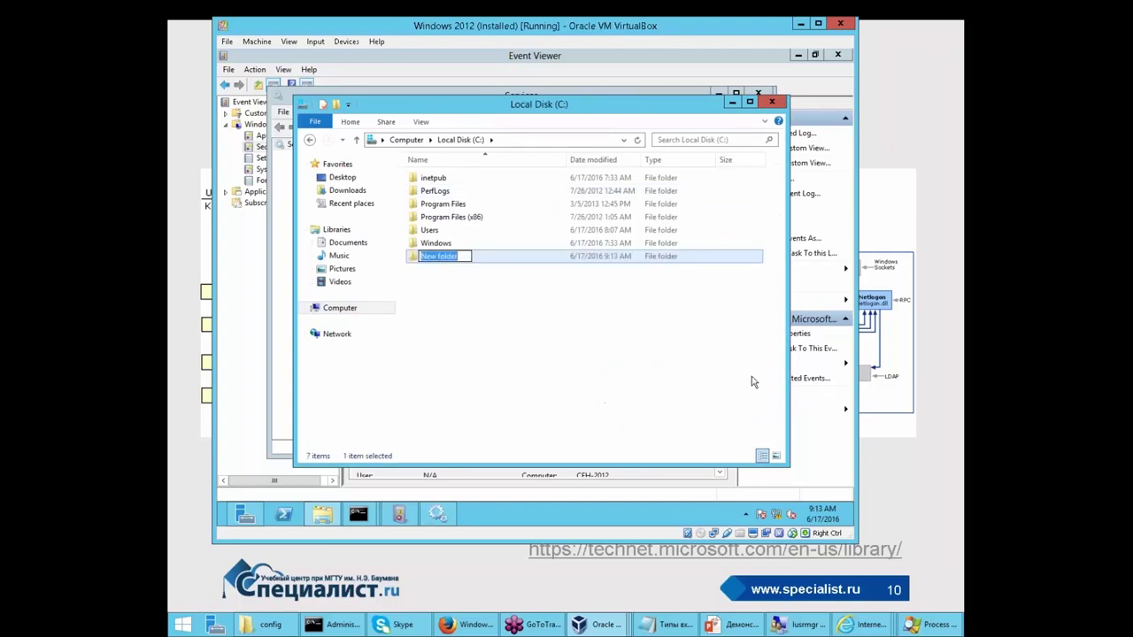
{"action": "type", "text": "Tools"}
{"action": "key", "text": "Return"}
Share Tools with specific people and list the people available to add
{"action": "right_click", "coordinate": [470, 264]}
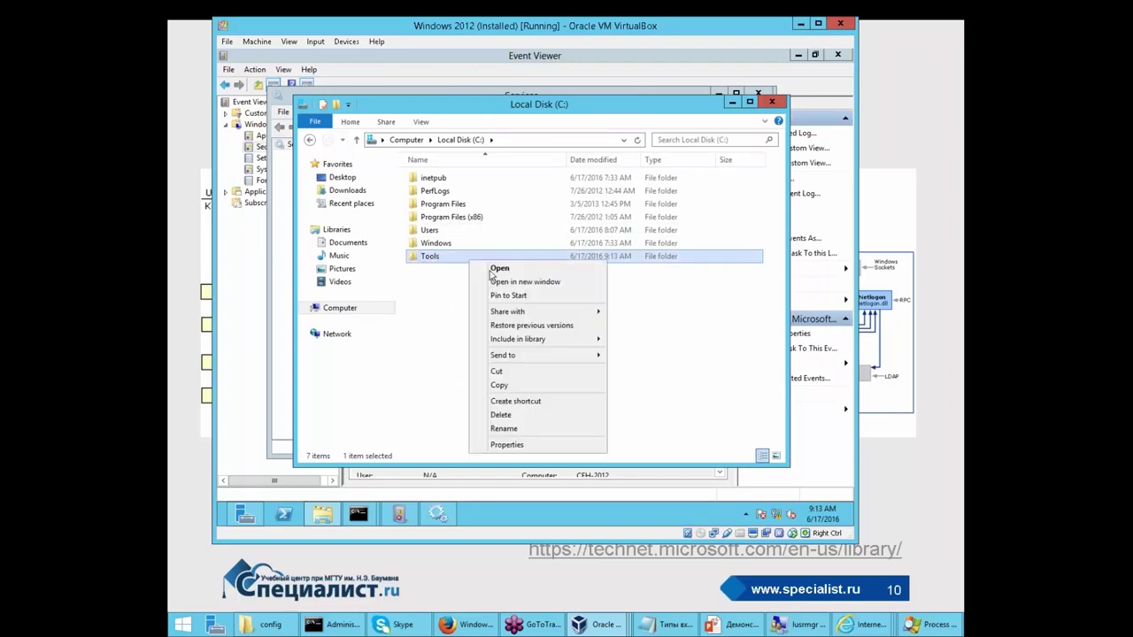
{"action": "mouse_move", "coordinate": [540, 315]}
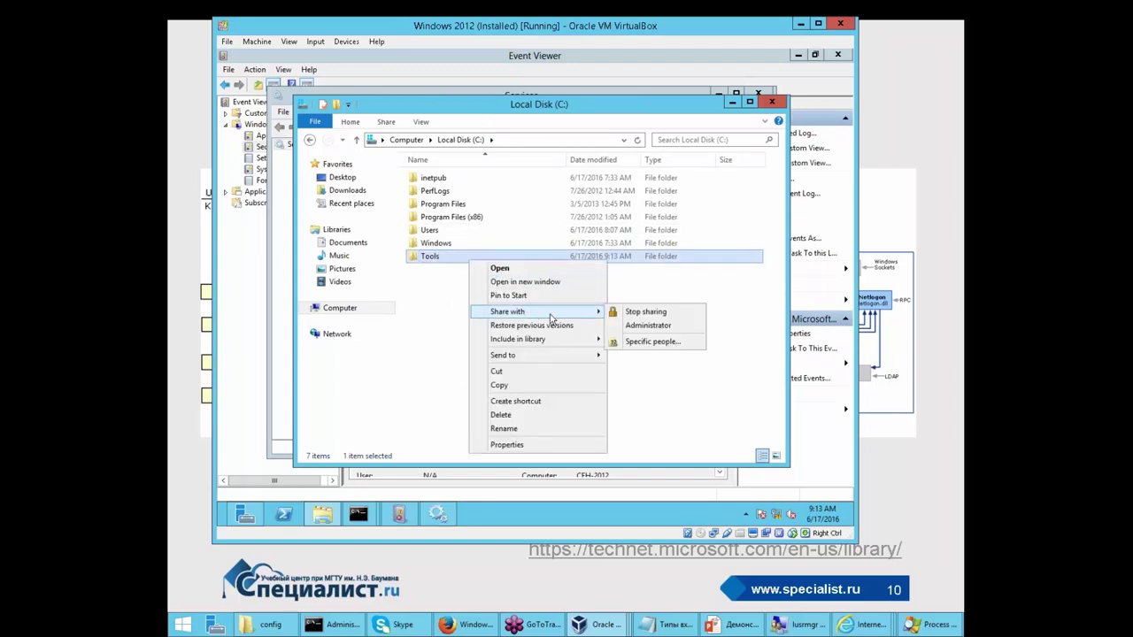
{"action": "left_click", "coordinate": [641, 340]}
{"action": "left_click", "coordinate": [624, 247]}
Add Everyone to the Tools sharing list, share it, and close the confirmation
{"action": "left_click", "coordinate": [479, 279]}
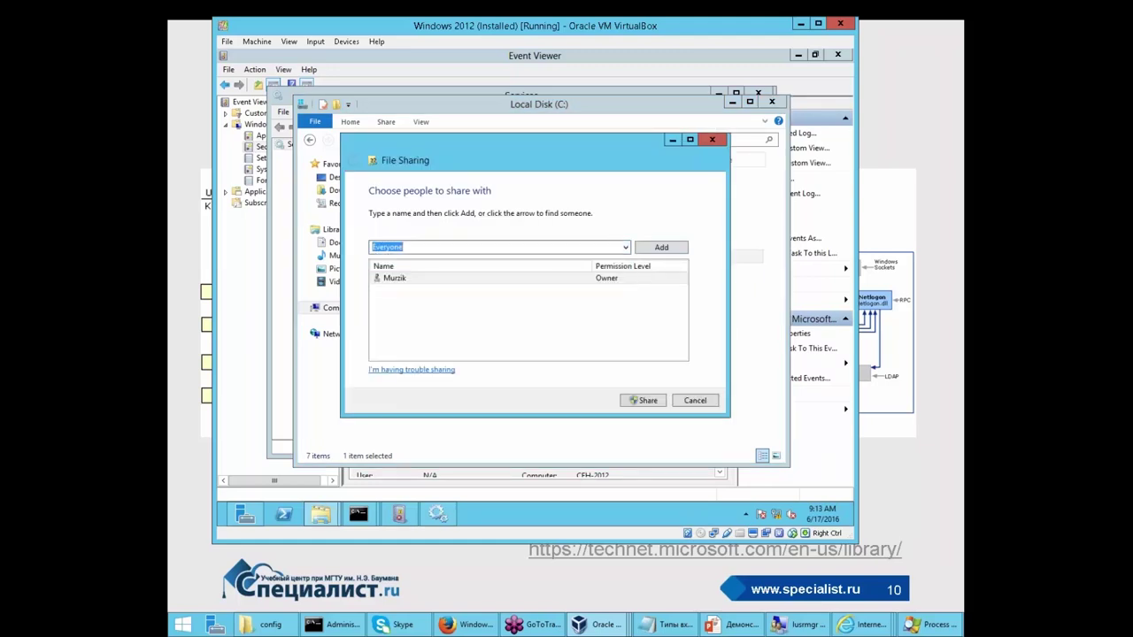
{"action": "left_click", "coordinate": [661, 247]}
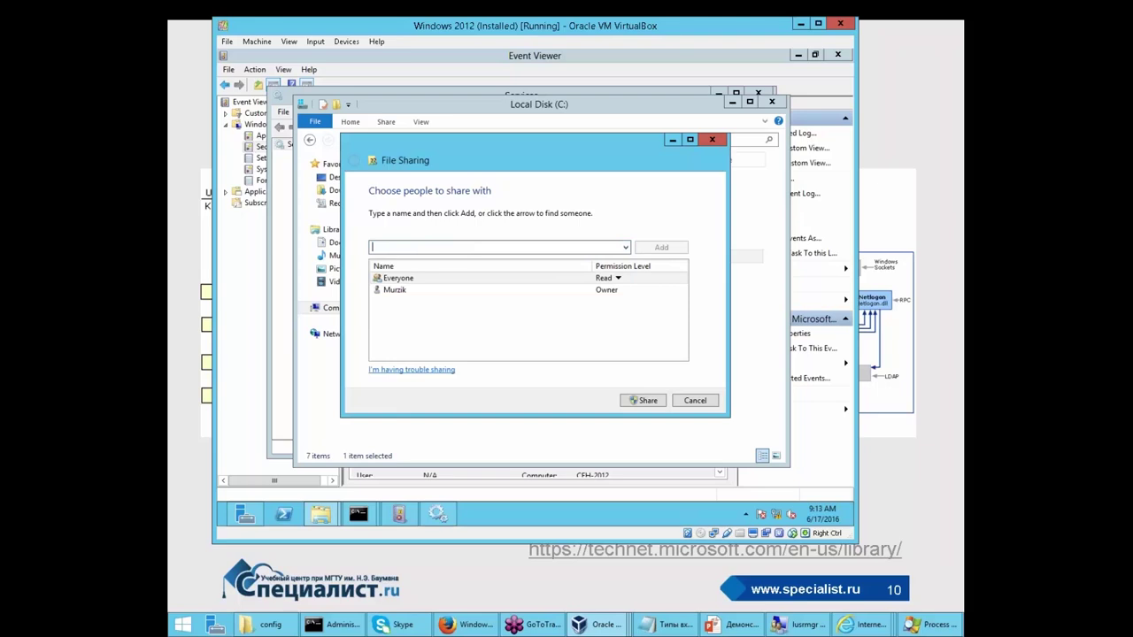
{"action": "left_click", "coordinate": [650, 403]}
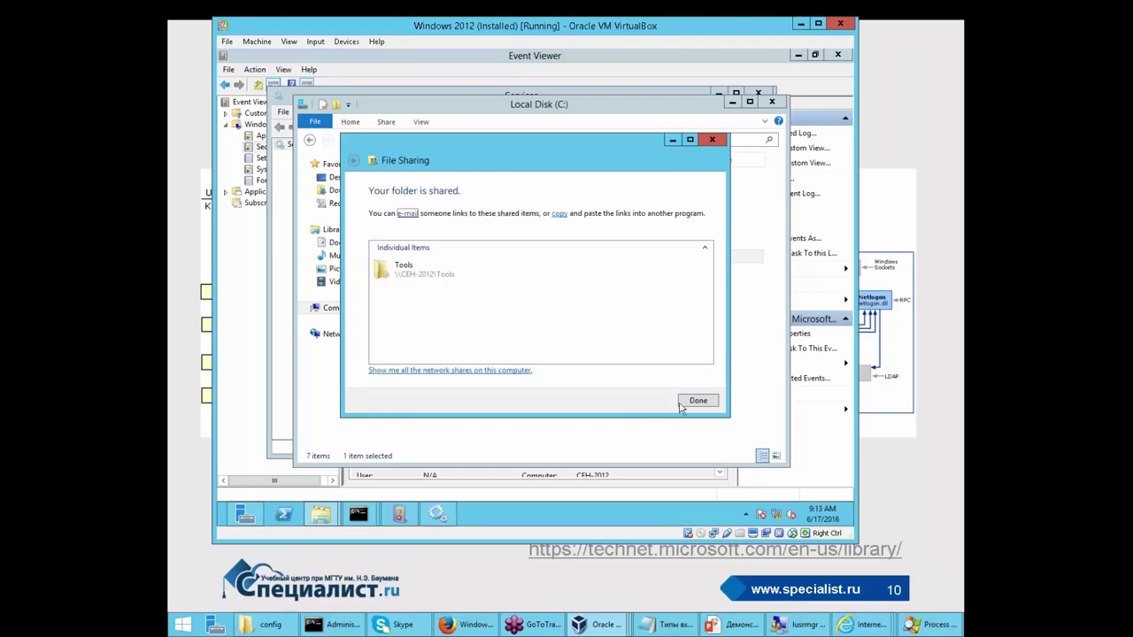
{"action": "left_click", "coordinate": [696, 401]}
Move the Local Disk (C:) window aside and dismiss the config window preview
{"action": "left_click_drag", "start_coordinate": [555, 117], "coordinate": [656, 148]}
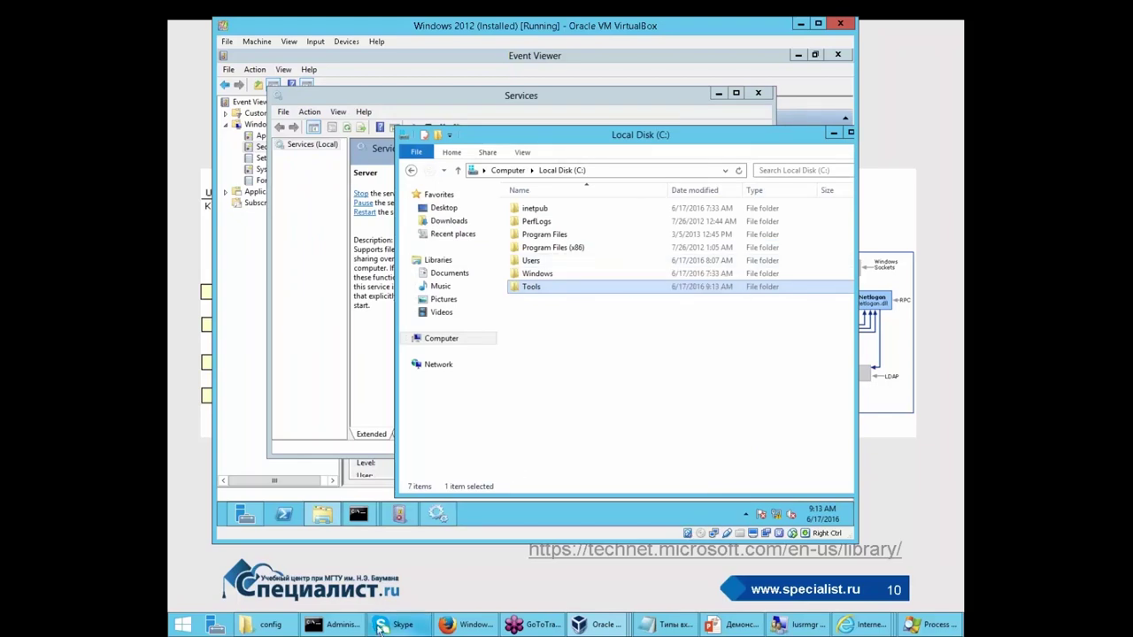
{"action": "mouse_move", "coordinate": [270, 624]}
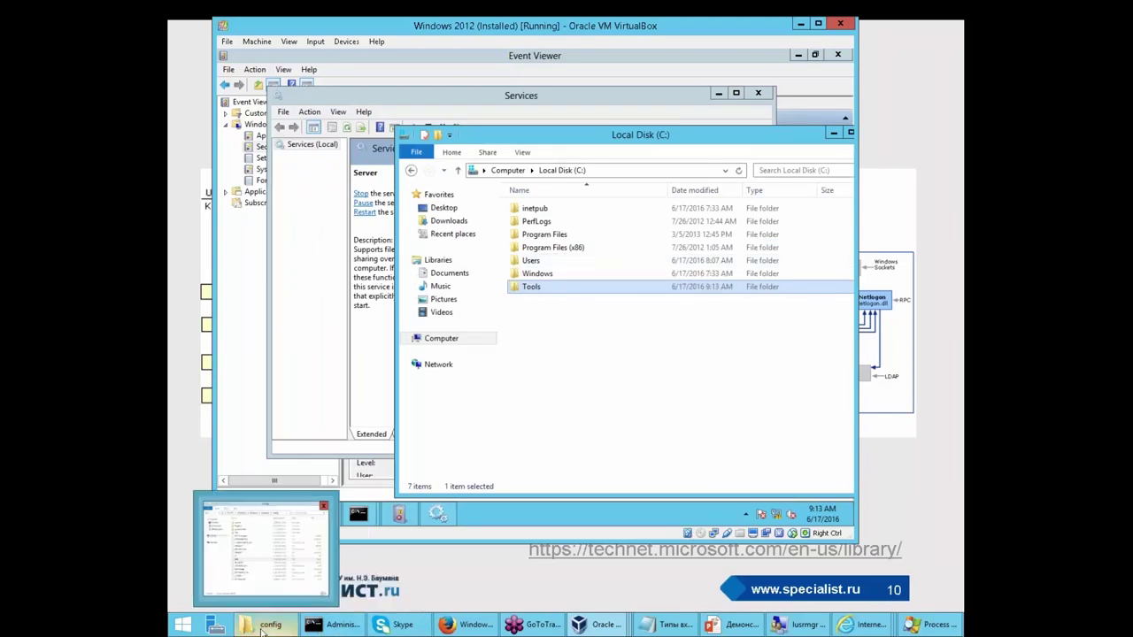
{"action": "left_click", "coordinate": [285, 576]}
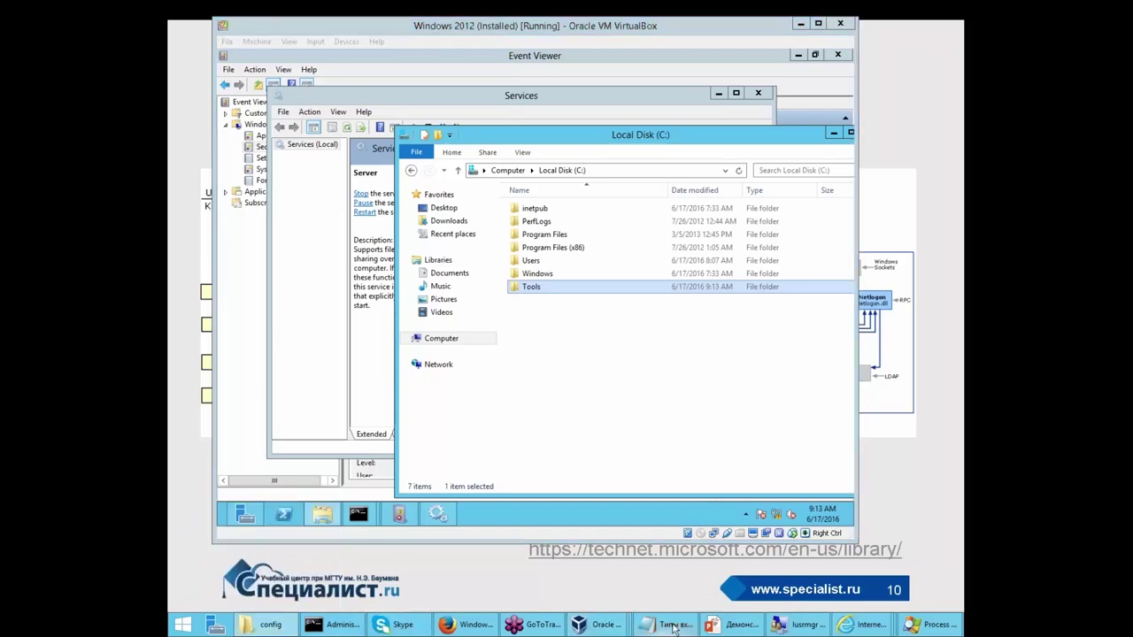
{"action": "mouse_move", "coordinate": [609, 628]}
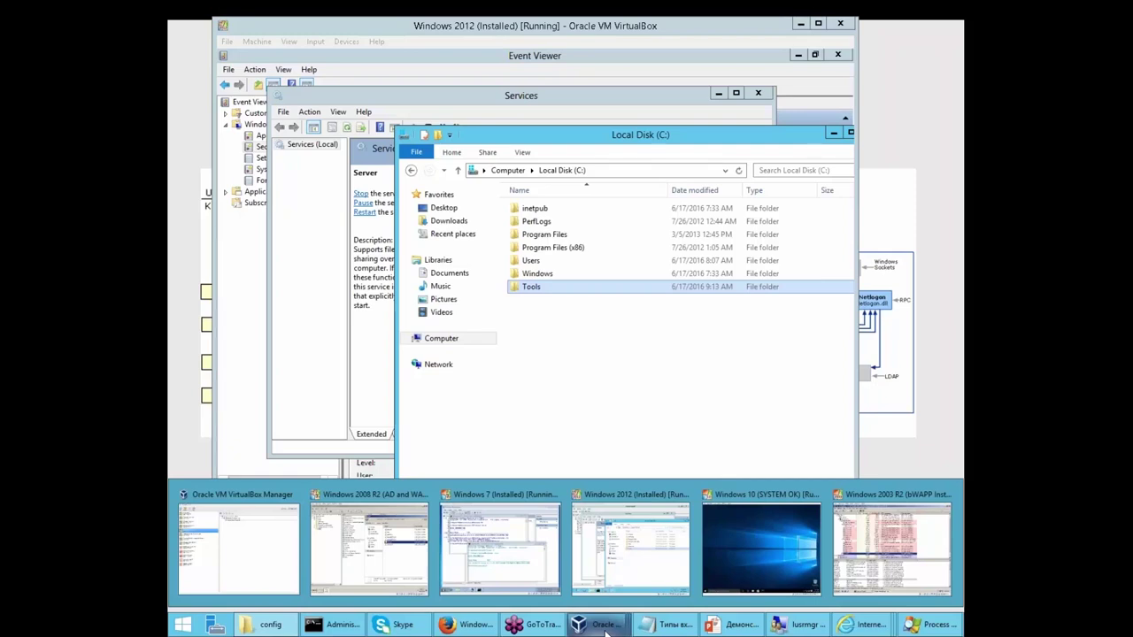
Switch to the Windows 10 VM and open an Administrator Command Prompt there
{"action": "left_click", "coordinate": [740, 559]}
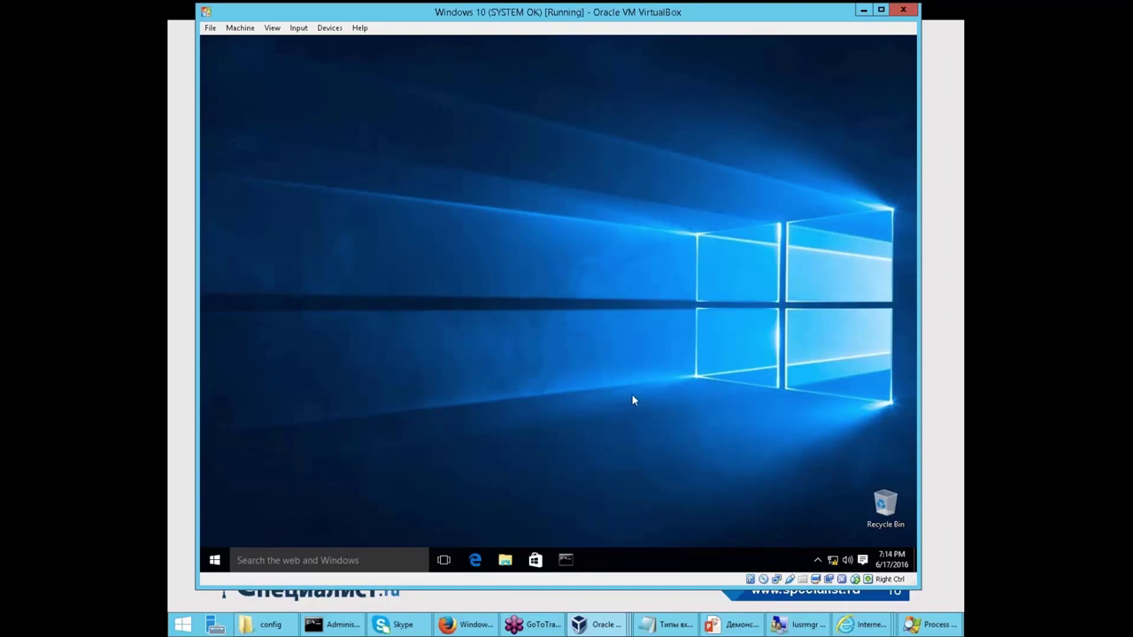
{"action": "left_click", "coordinate": [566, 559]}
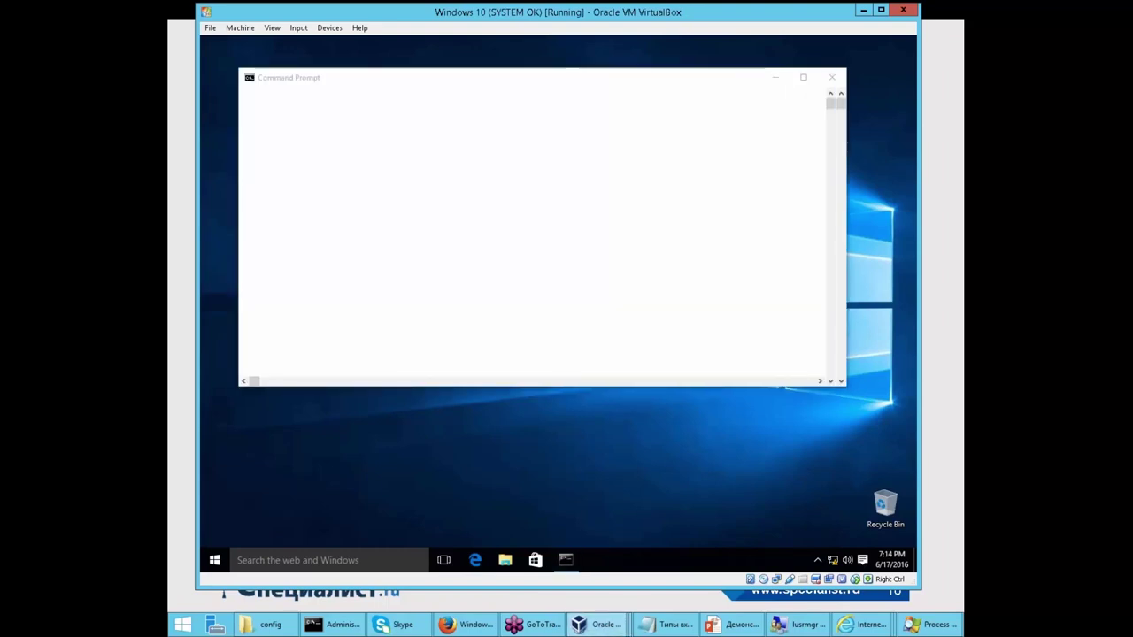
{"action": "right_click", "coordinate": [632, 395]}
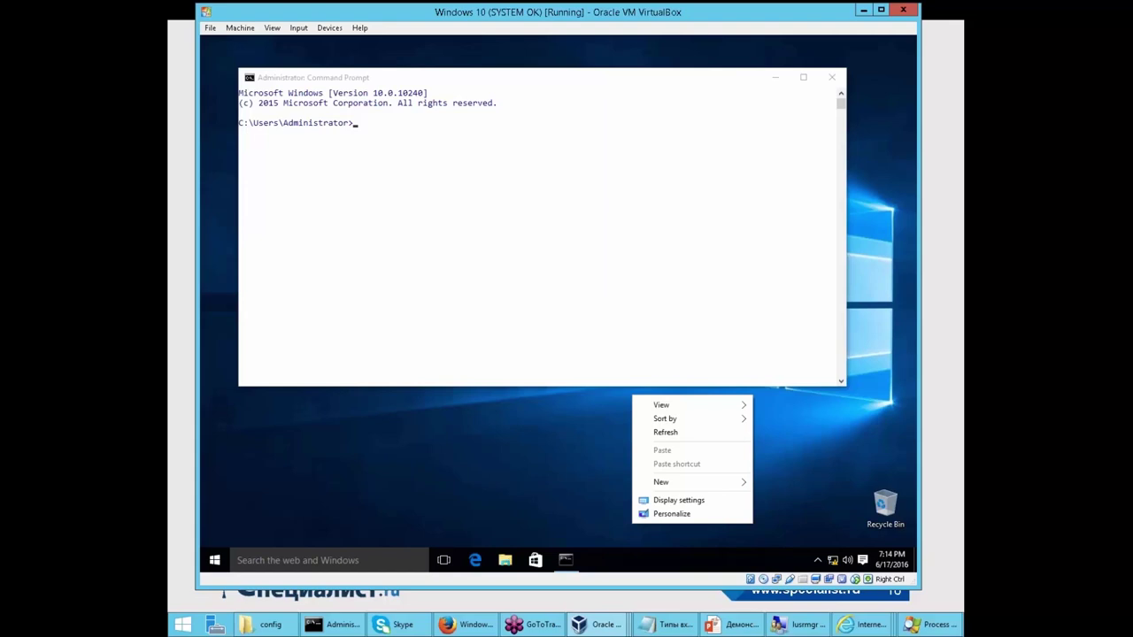
{"action": "left_click", "coordinate": [507, 562]}
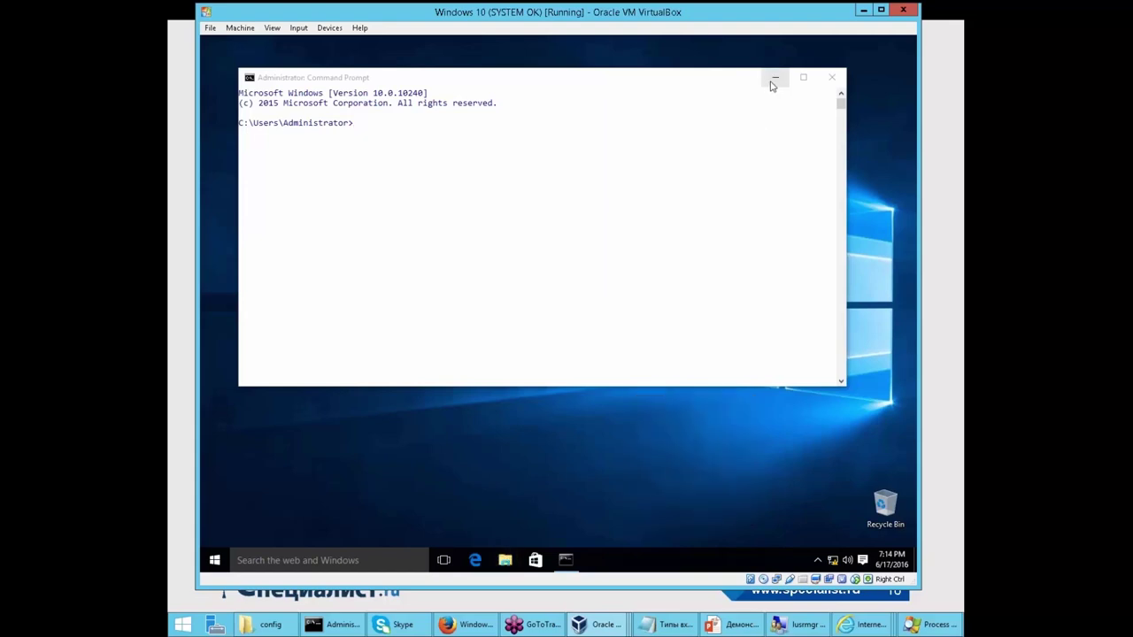
Ping ceh-2012, getting IPv6 replies, then stop it with Ctrl+C
{"action": "left_click", "coordinate": [609, 185]}
{"action": "type", "text": "ping"}
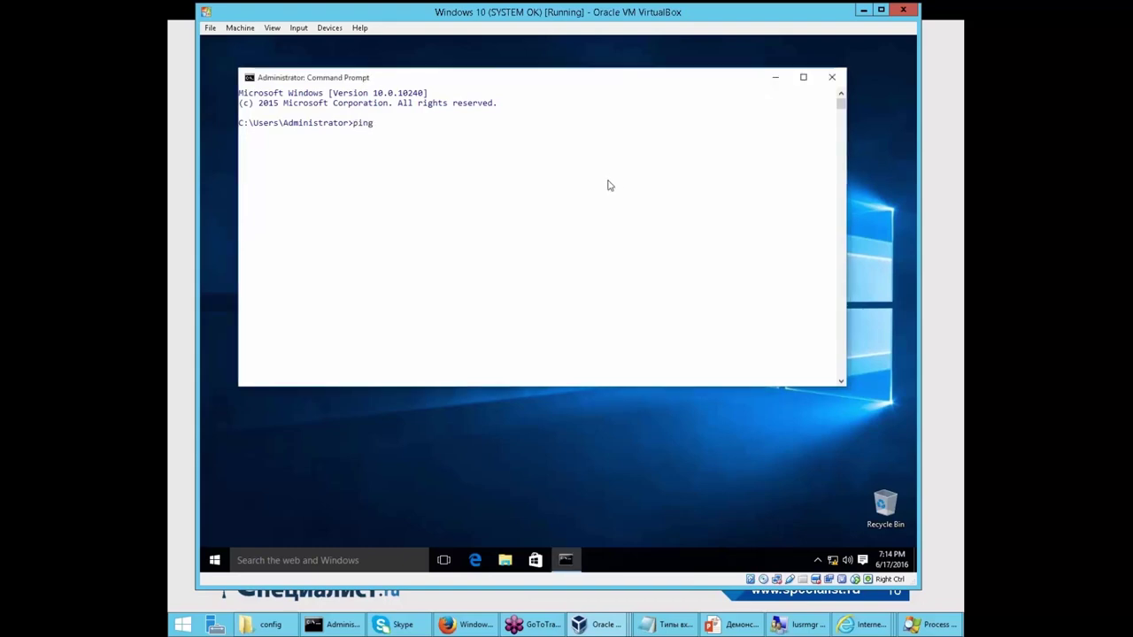
{"action": "type", "text": " ceh-2012"}
{"action": "key", "text": "Return"}
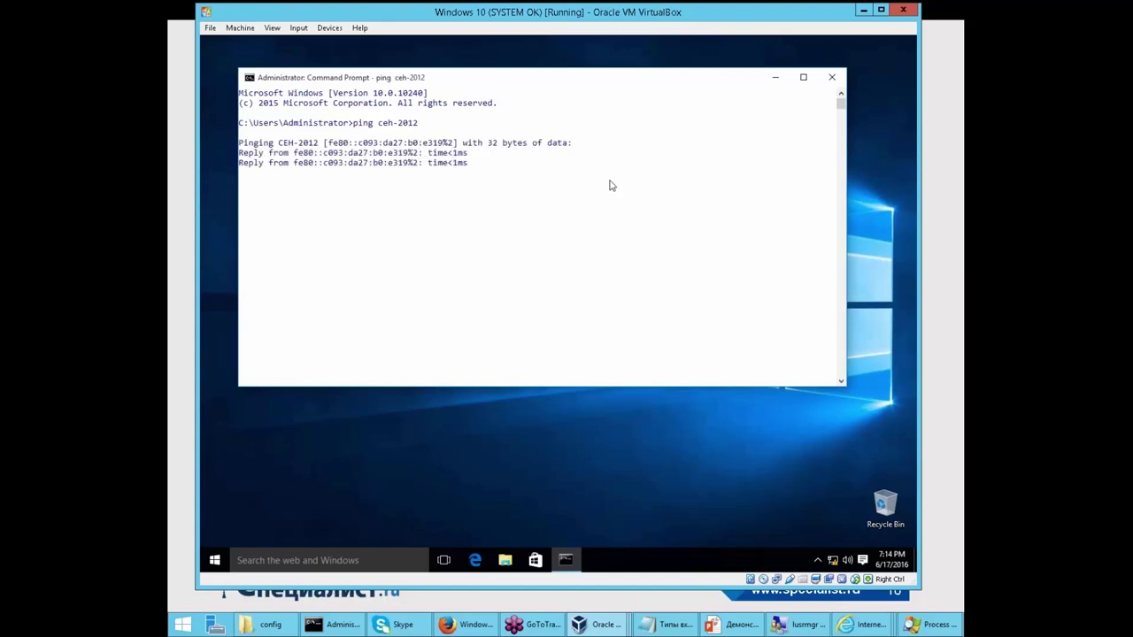
{"action": "key", "text": "ctrl+c"}
Rerun it as ping ceh-2012 -4, getting replies from 192.168.56.103
{"action": "key", "text": "Up"}
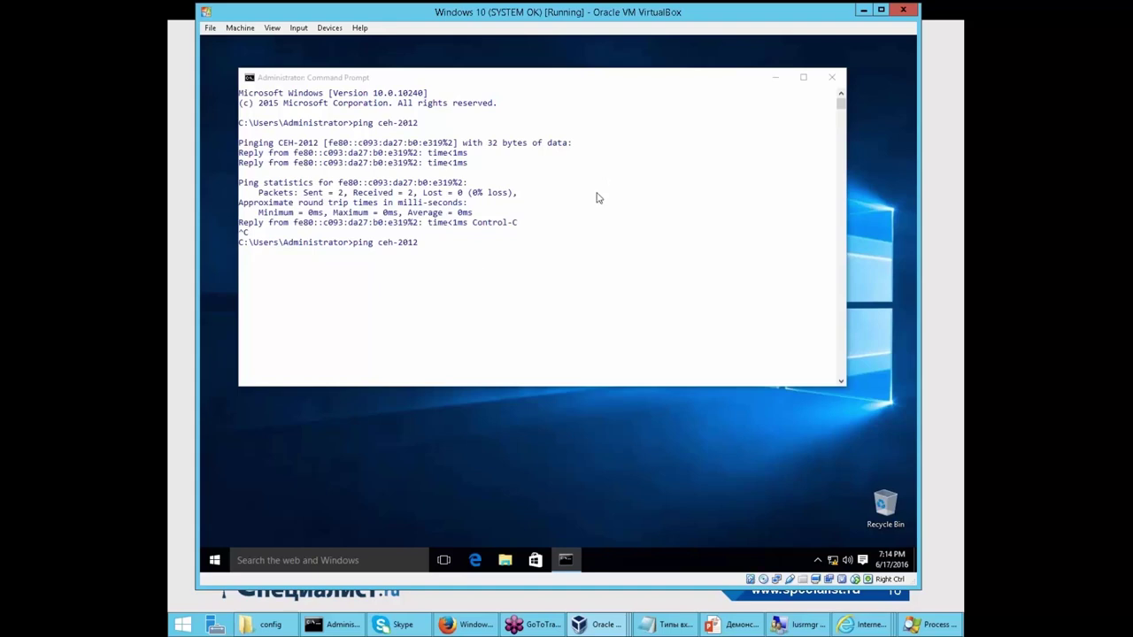
{"action": "left_click", "coordinate": [447, 262]}
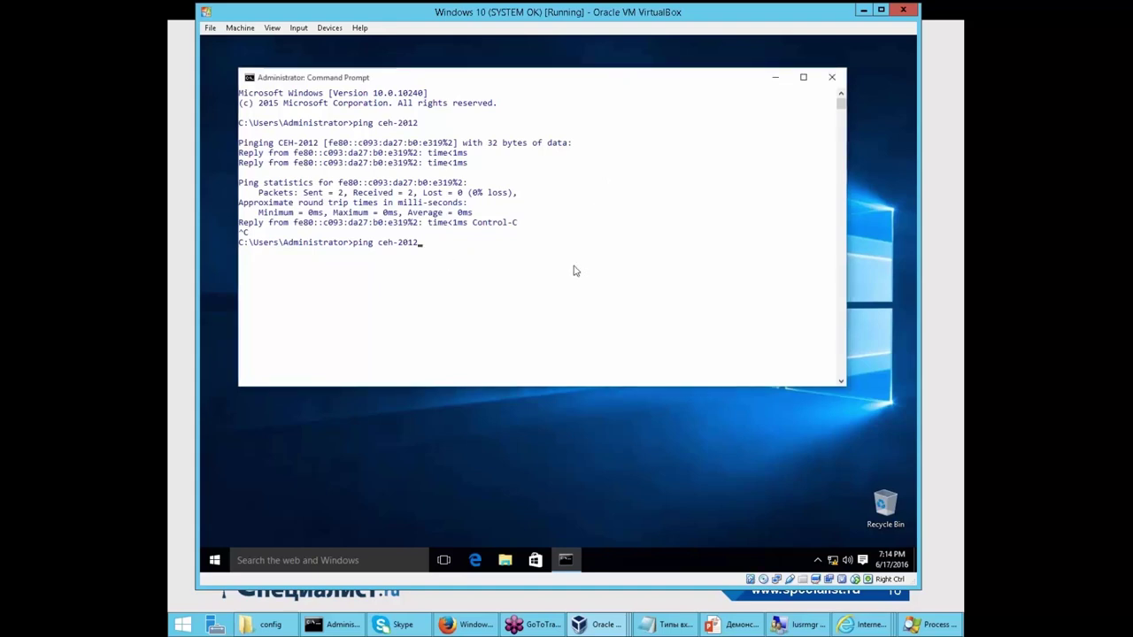
{"action": "type", "text": "-4"}
{"action": "key", "text": "Return"}
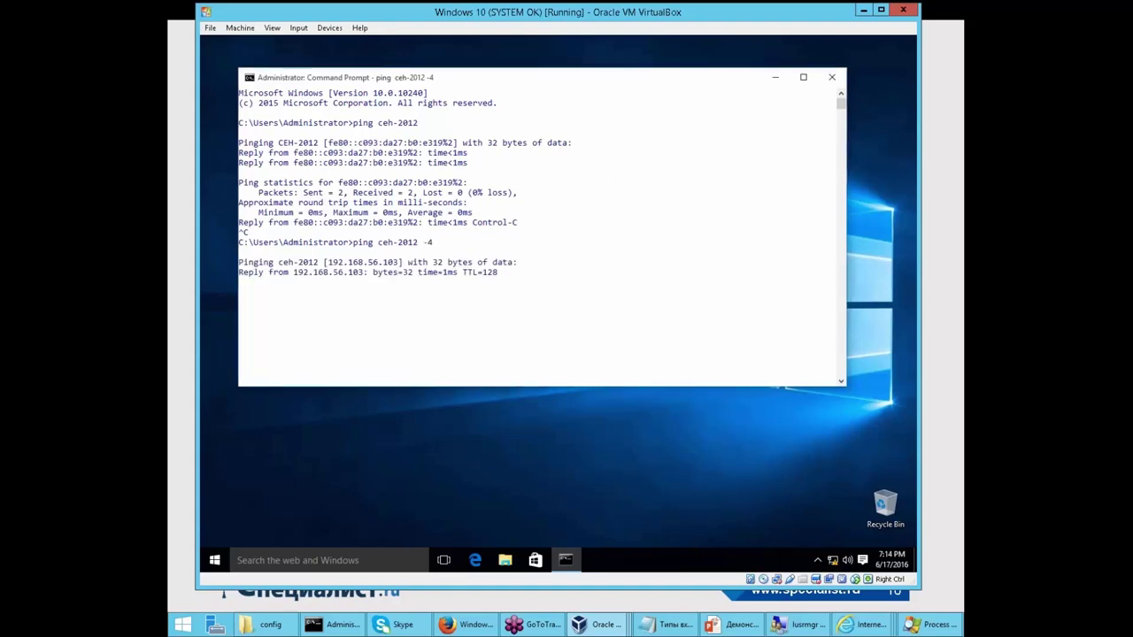
{"action": "key", "text": "super+e"}
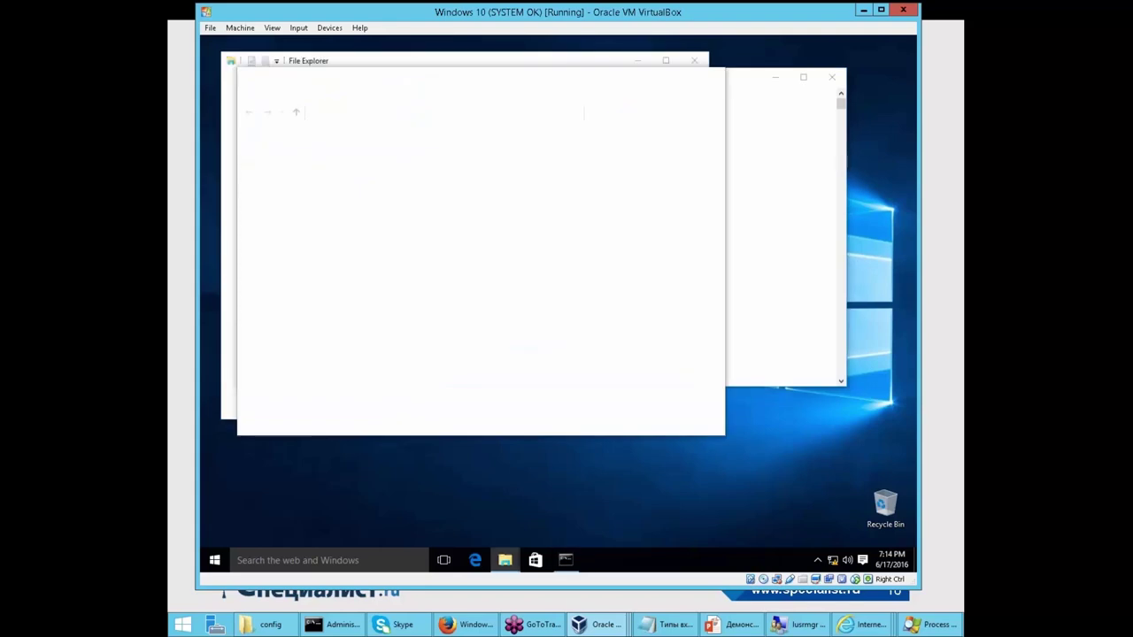
Minimise the Command Prompt, close the extra File Explorer window, and bring up the host's config folder
{"action": "left_click", "coordinate": [565, 561]}
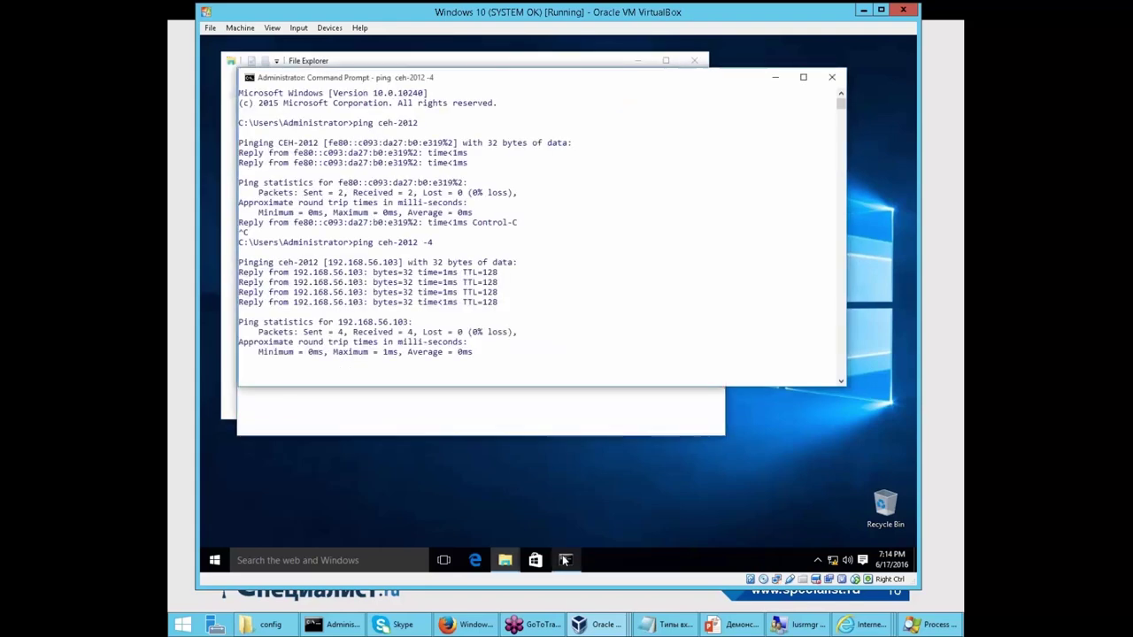
{"action": "left_click", "coordinate": [565, 561]}
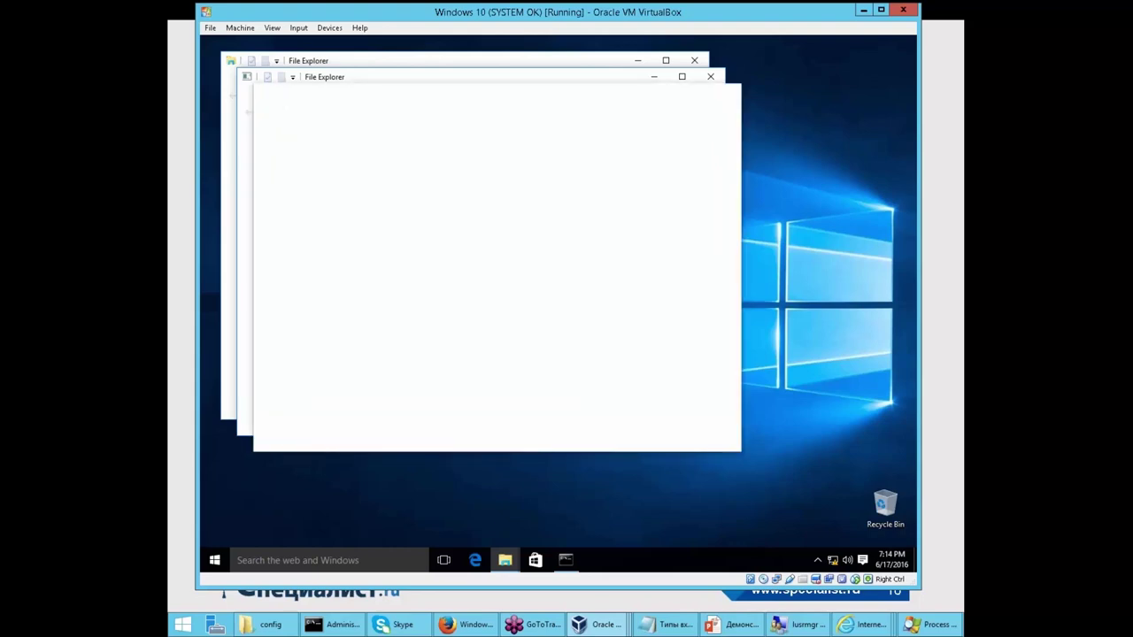
{"action": "left_click", "coordinate": [694, 60]}
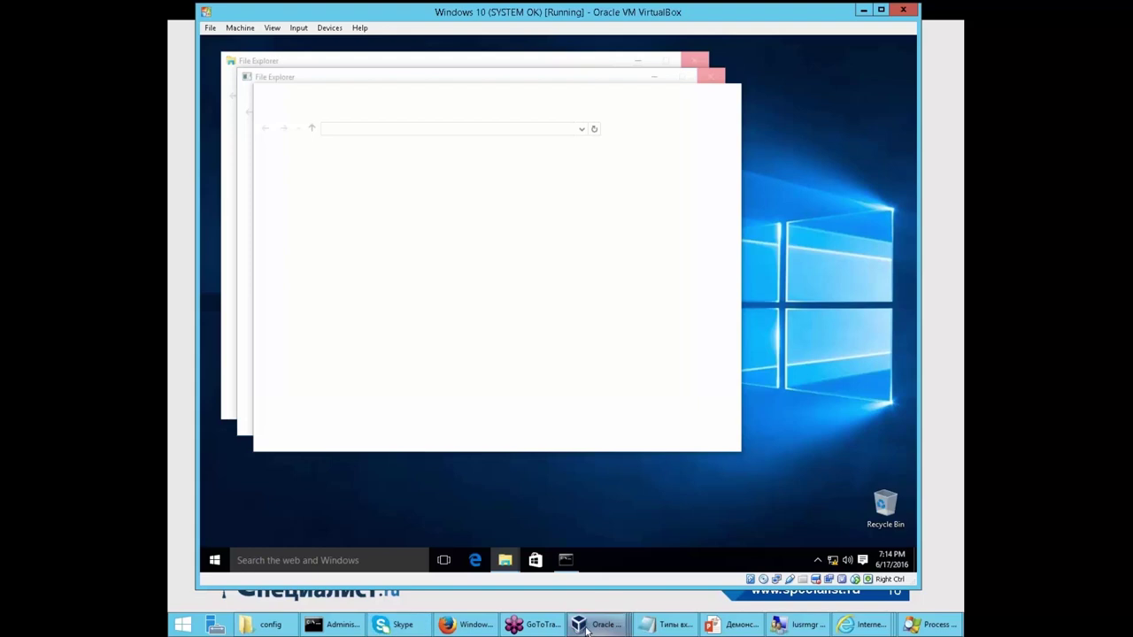
{"action": "mouse_move", "coordinate": [586, 630]}
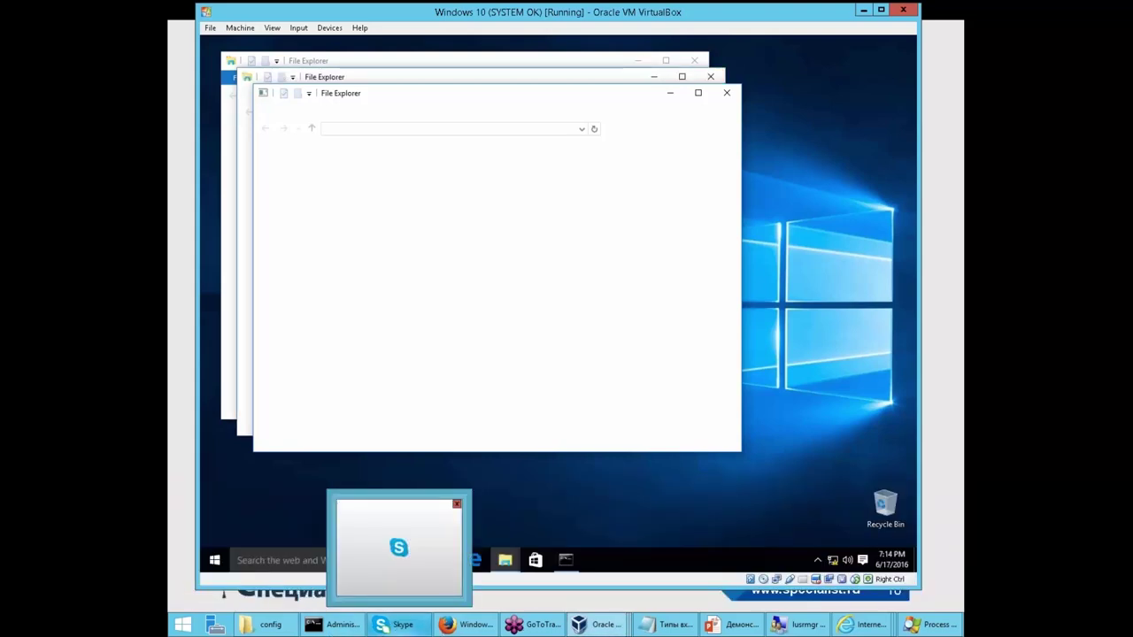
{"action": "mouse_move", "coordinate": [549, 634]}
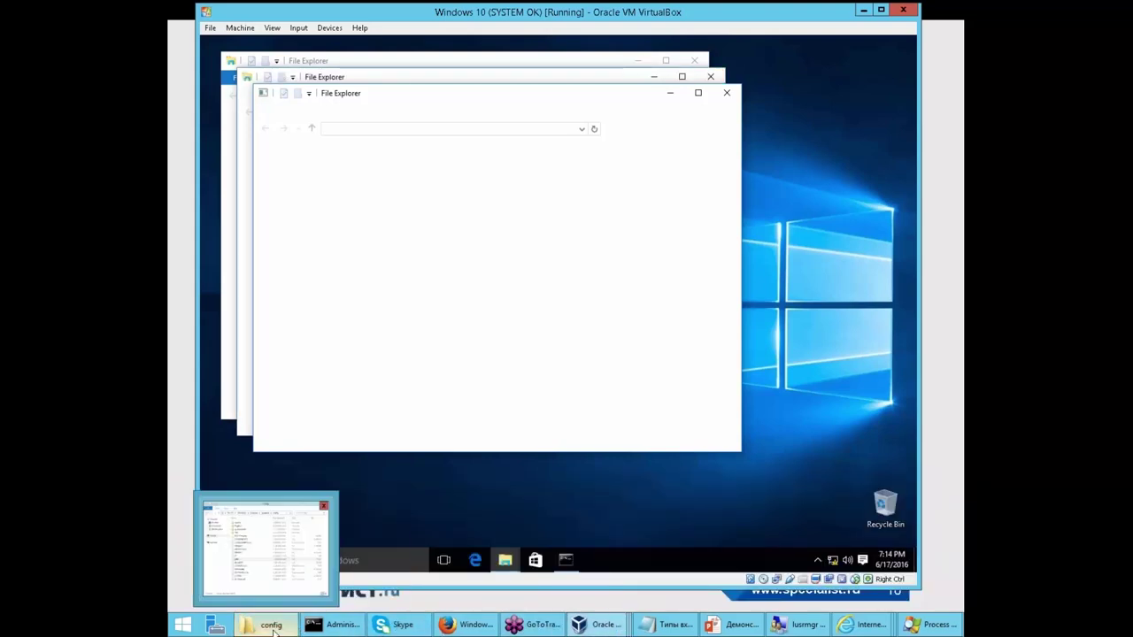
{"action": "left_click", "coordinate": [261, 553]}
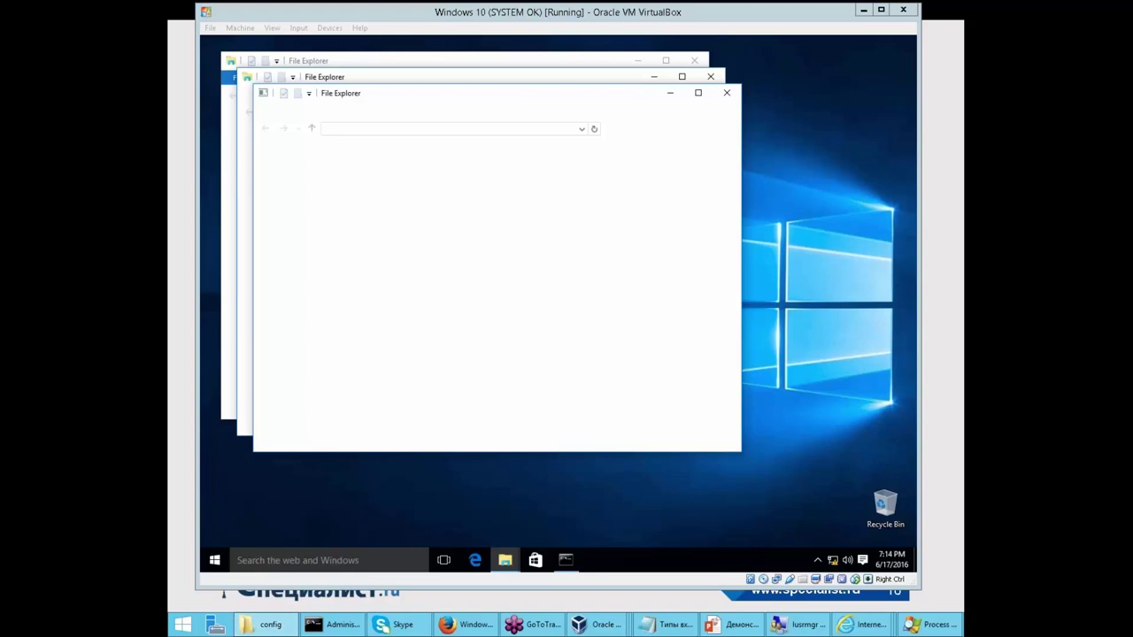
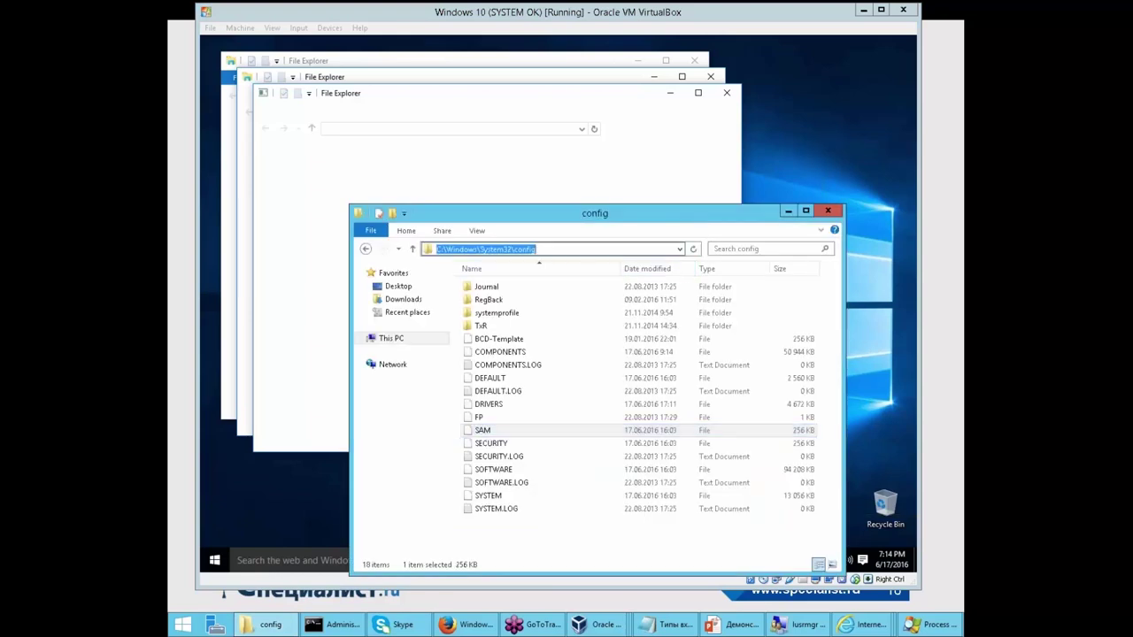
Replace the C:\Windows\System32\config path in the address bar with \\cyp-2012
{"action": "type", "text": "\\\\cyp-"}
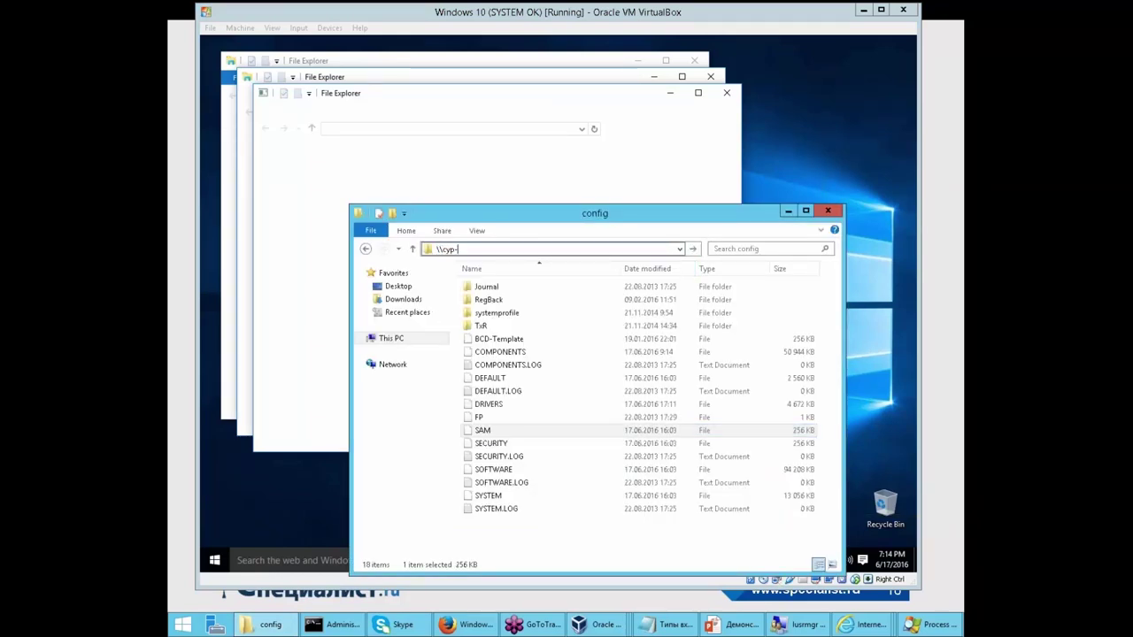
{"action": "type", "text": "2012"}
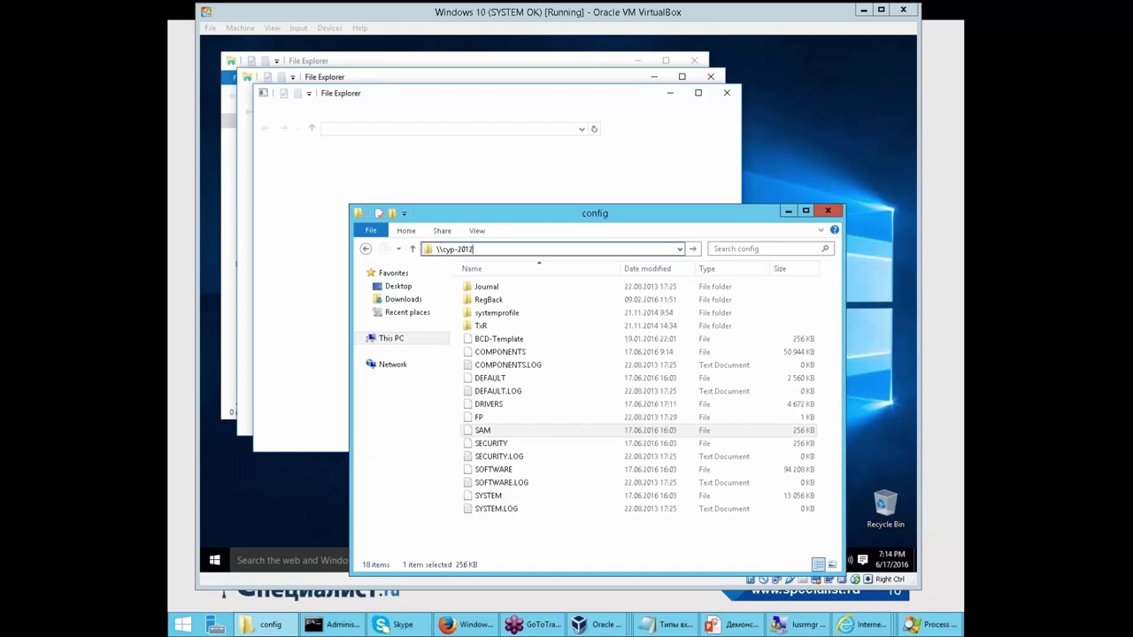
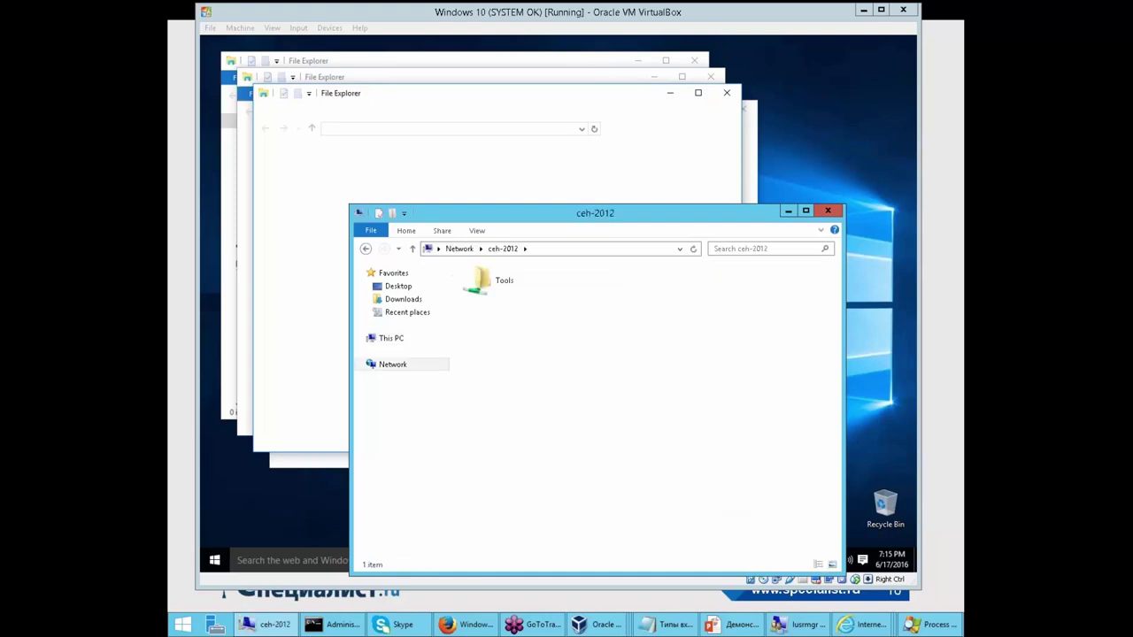
Open the empty Tools folder on the ceh-2012 share, then bring forward the Windows 2012 VM showing Local Disk (C:)
{"action": "double_click", "coordinate": [556, 295]}
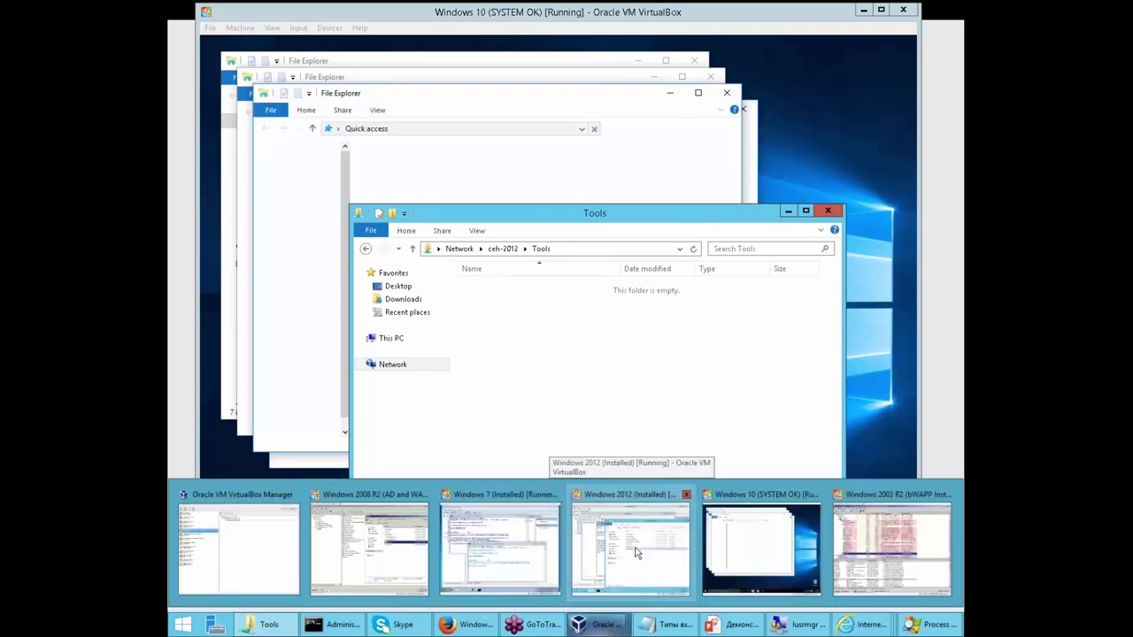
{"action": "left_click", "coordinate": [761, 549]}
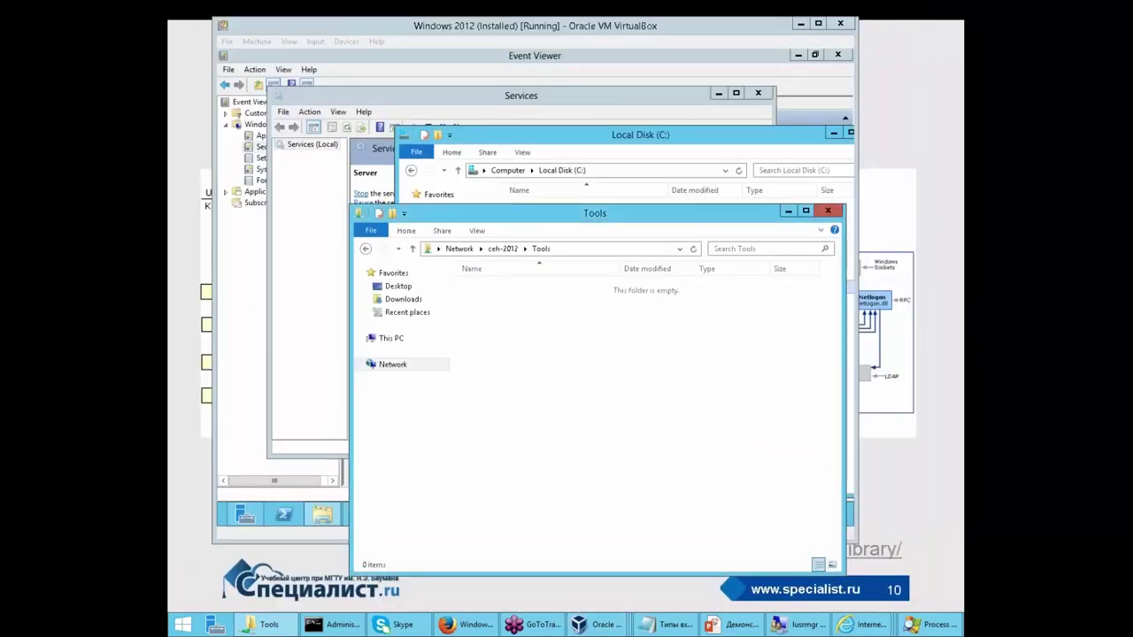
{"action": "left_click", "coordinate": [501, 27]}
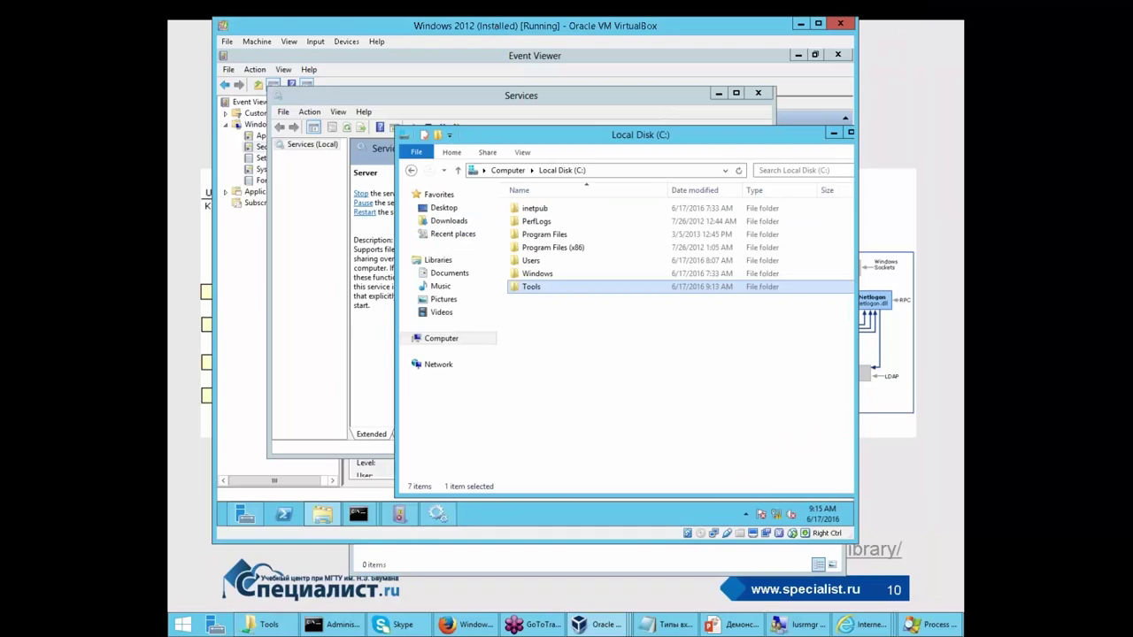
Bring Event Viewer forward and refresh the Security log to load new events
{"action": "left_click", "coordinate": [399, 514]}
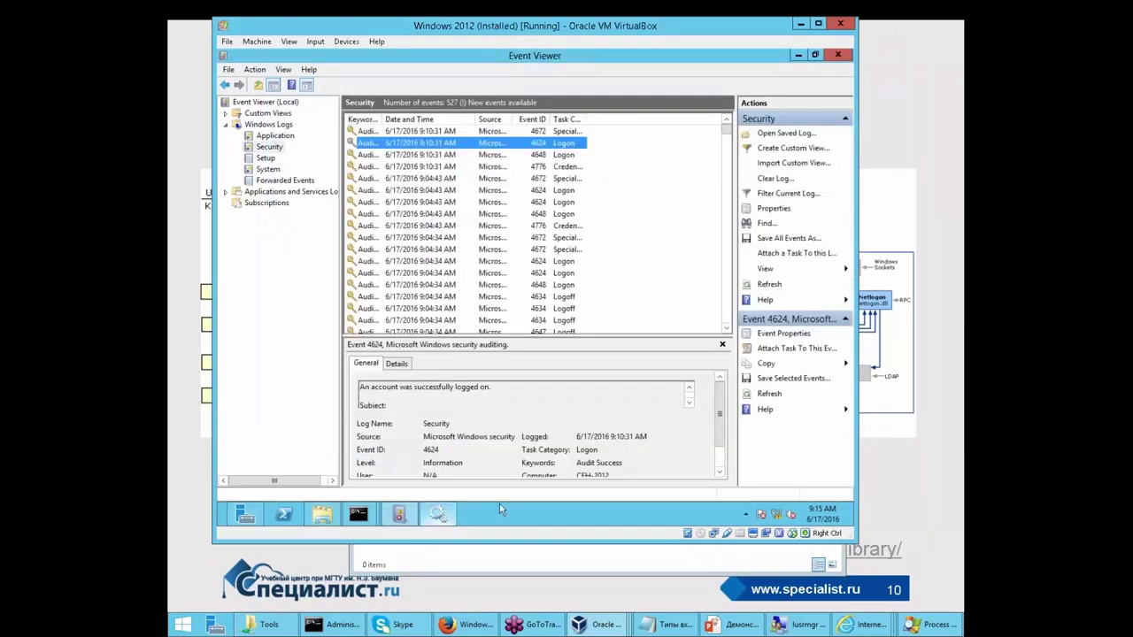
{"action": "left_click", "coordinate": [270, 147]}
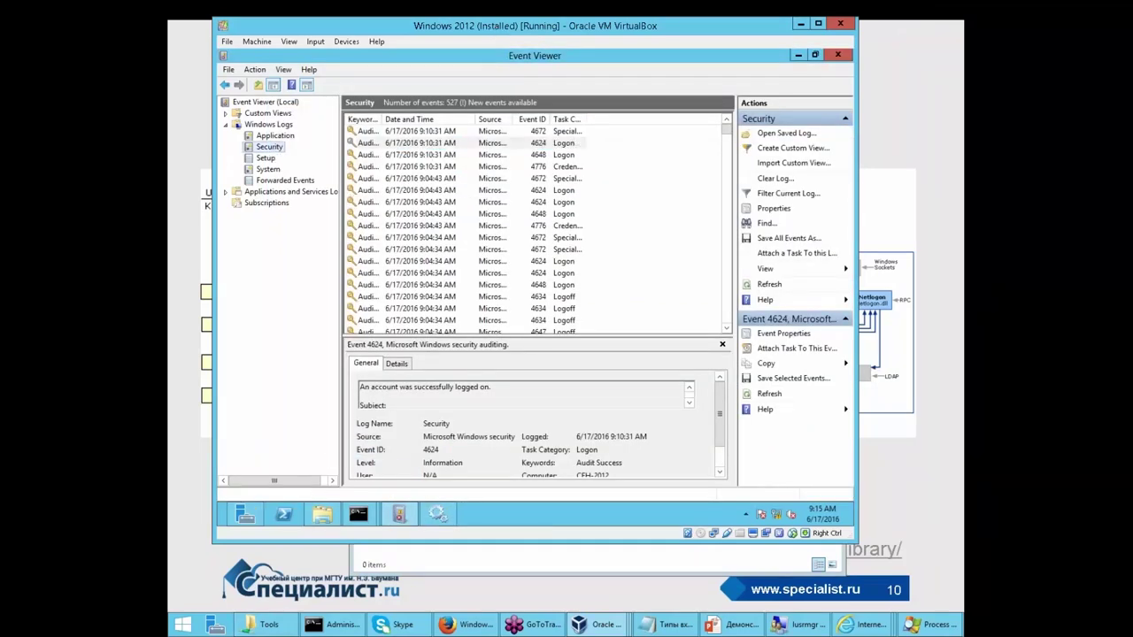
{"action": "left_click", "coordinate": [773, 286]}
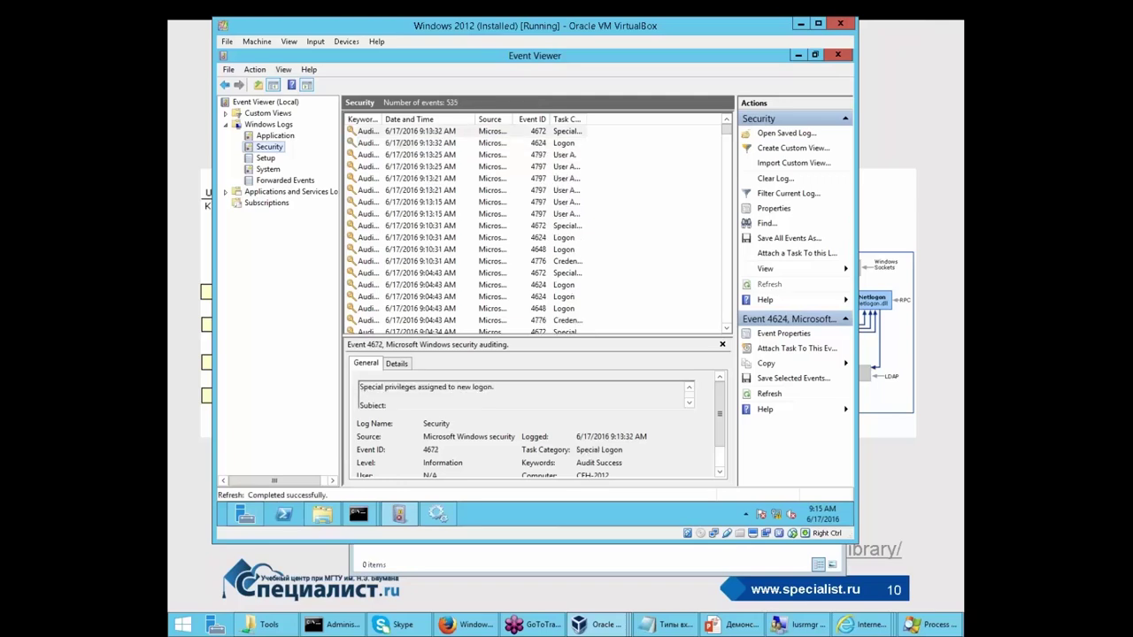
Review the full properties of the 9:13:32 AM logon event 4624 and the next event
{"action": "left_click", "coordinate": [531, 143]}
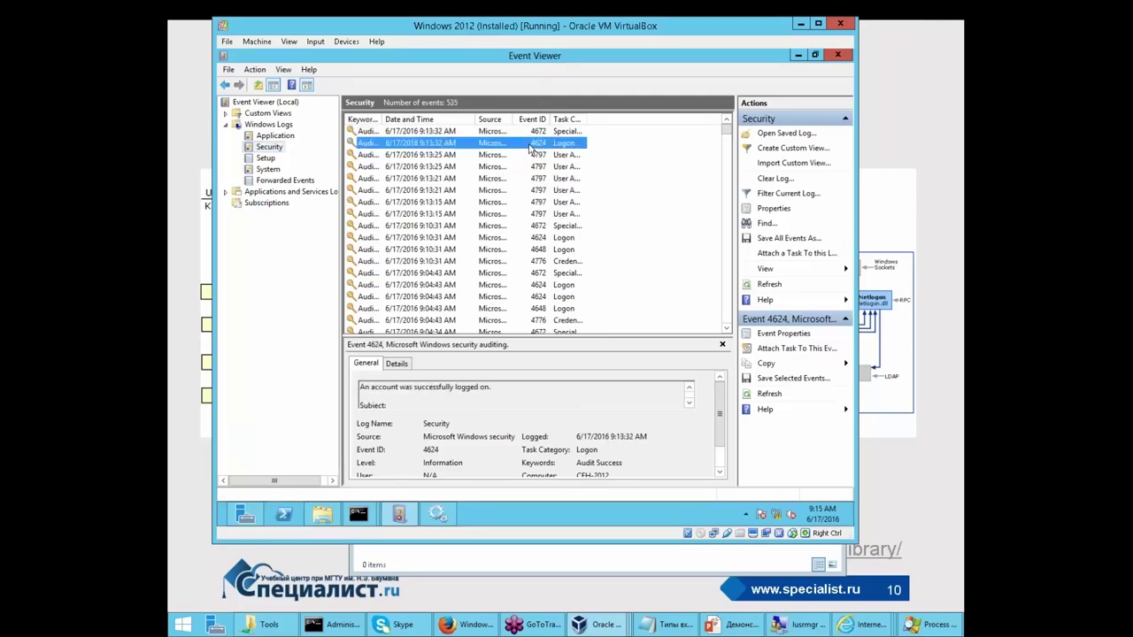
{"action": "double_click", "coordinate": [531, 143]}
{"action": "scroll", "coordinate": [537, 203], "scroll_direction": "down", "scroll_amount": 2}
{"action": "scroll", "coordinate": [537, 203], "scroll_direction": "down", "scroll_amount": 4}
{"action": "scroll", "coordinate": [537, 203], "scroll_direction": "down", "scroll_amount": 6}
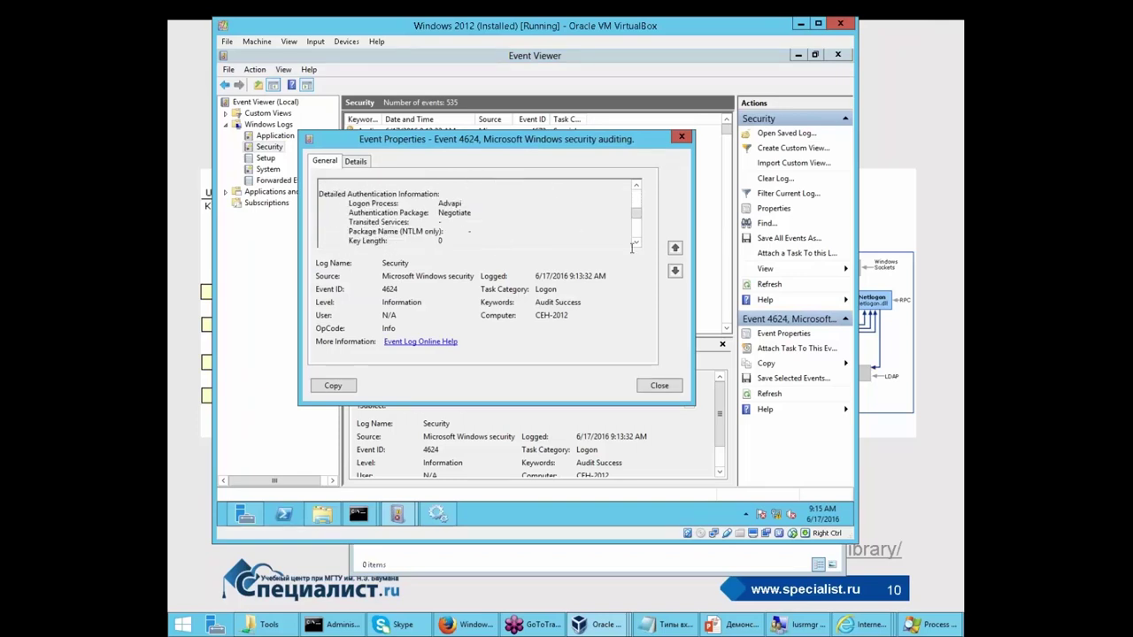
{"action": "left_click", "coordinate": [675, 270]}
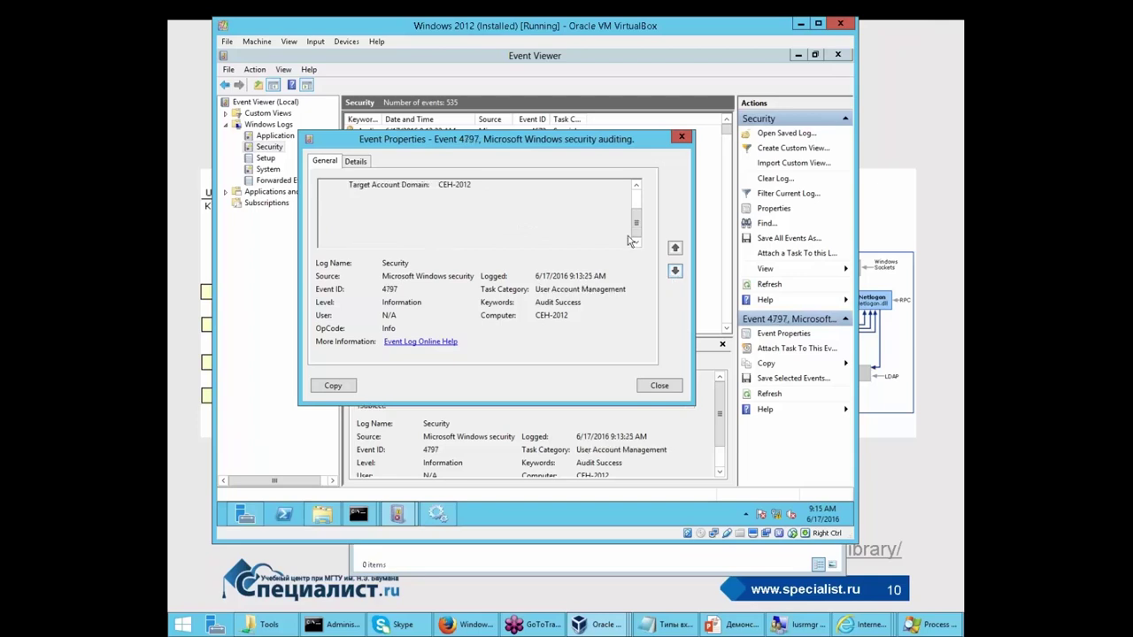
{"action": "left_click_drag", "start_coordinate": [636, 222], "coordinate": [637, 193]}
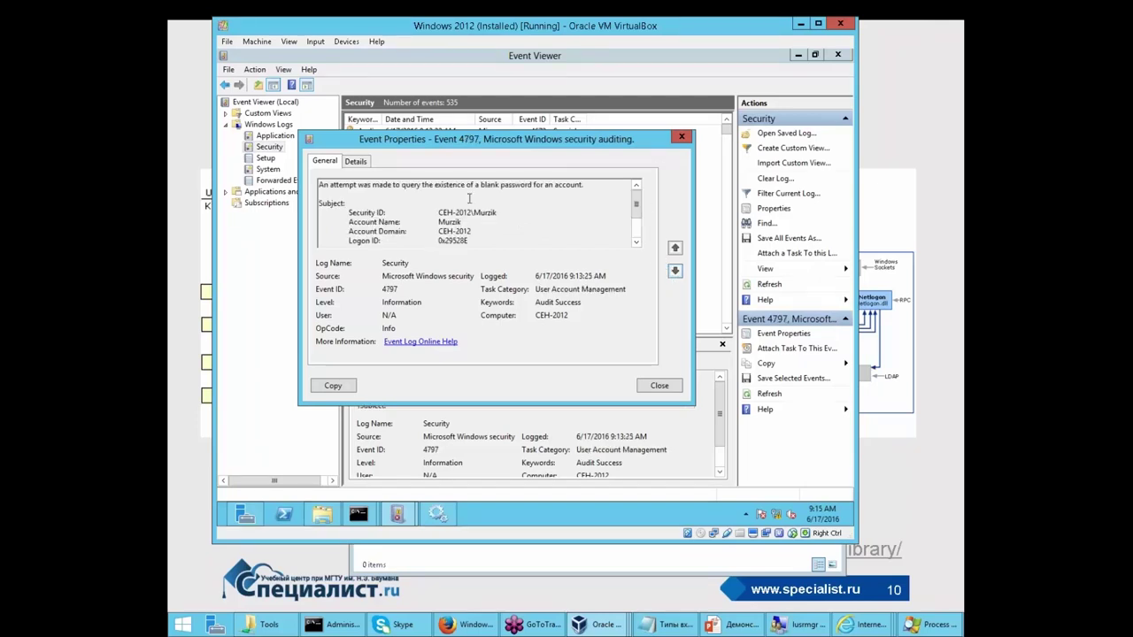
{"action": "scroll", "coordinate": [474, 205], "scroll_direction": "down", "scroll_amount": 2}
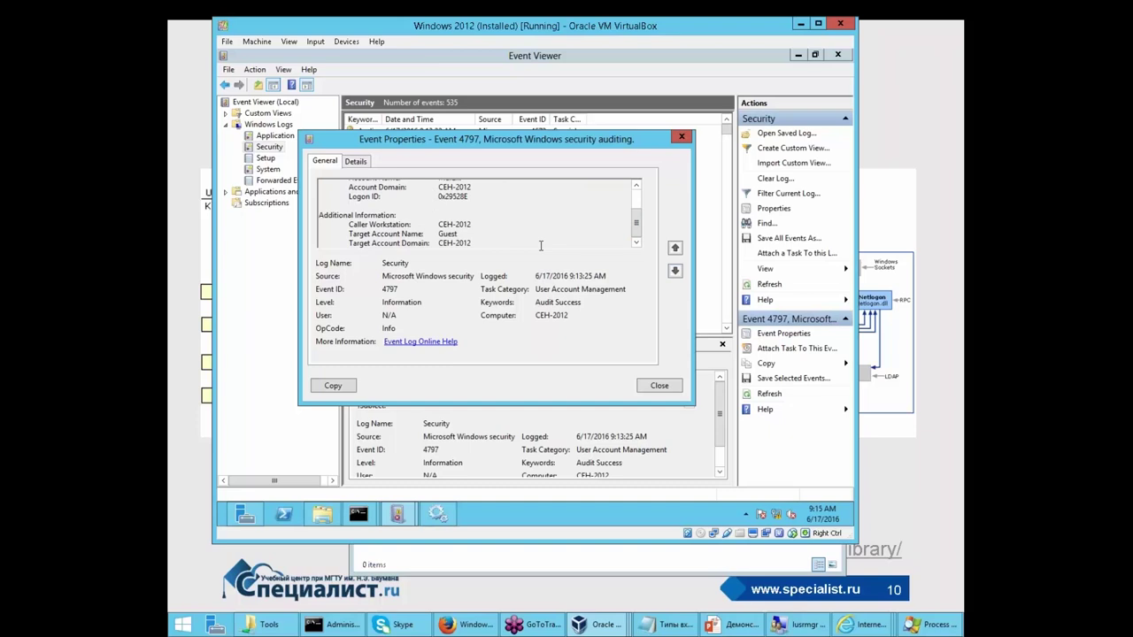
{"action": "scroll", "coordinate": [477, 213], "scroll_direction": "up", "scroll_amount": 1}
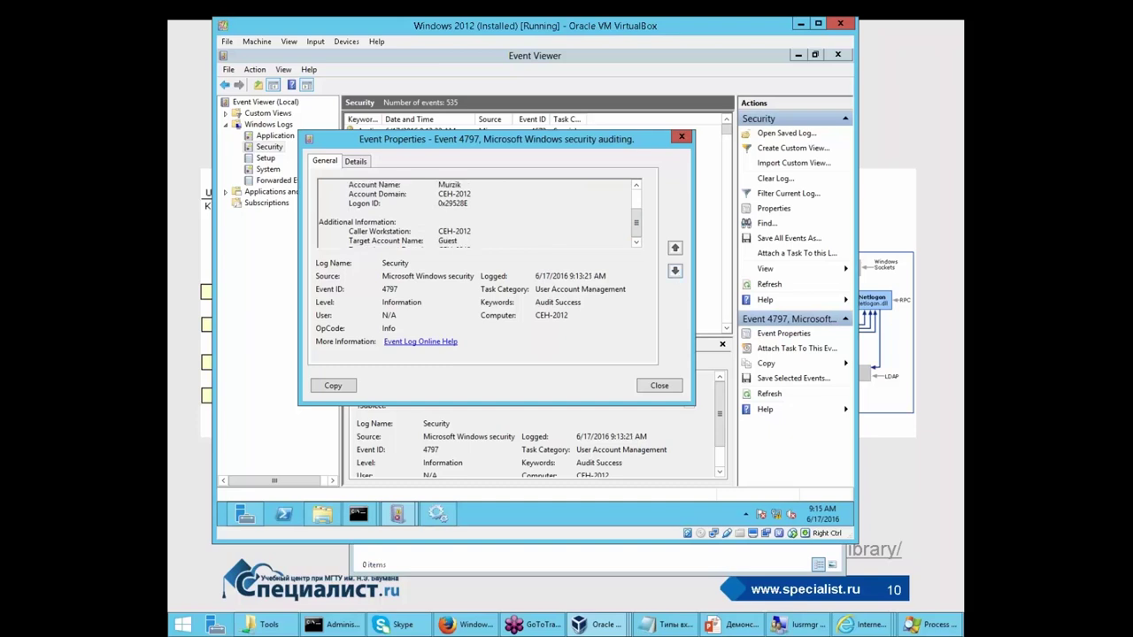
{"action": "left_click", "coordinate": [667, 390]}
Show the 4624 event's detailed data fields in an enlarged details pane, then open Filter Current Log
{"action": "left_click", "coordinate": [399, 365]}
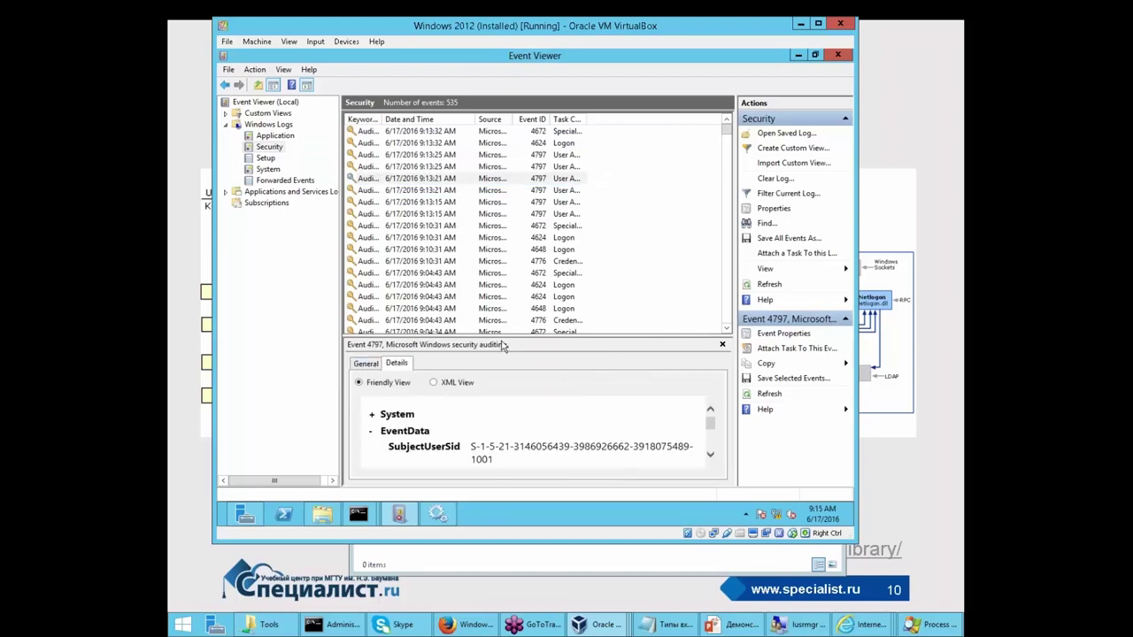
{"action": "left_click_drag", "start_coordinate": [505, 339], "coordinate": [502, 251]}
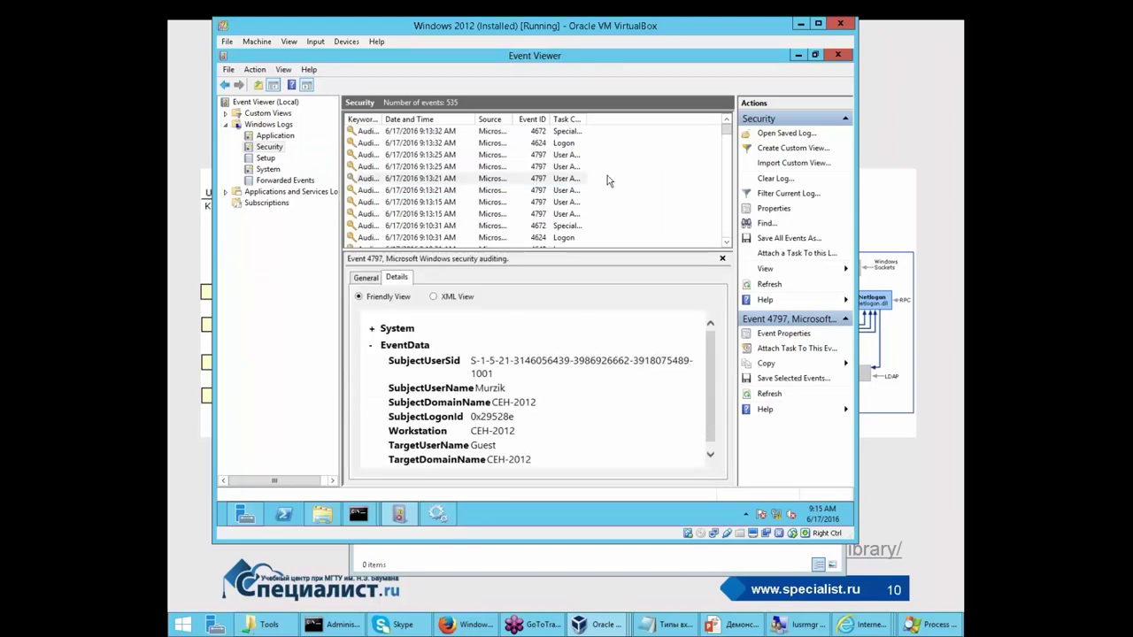
{"action": "left_click", "coordinate": [554, 143]}
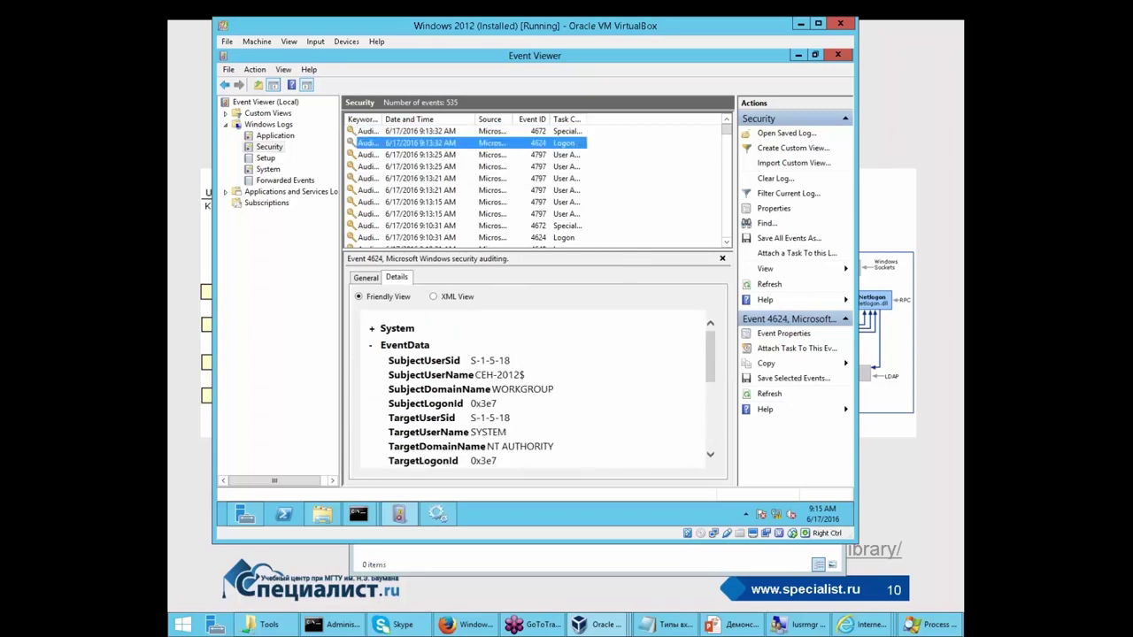
{"action": "left_click_drag", "start_coordinate": [531, 253], "coordinate": [531, 212]}
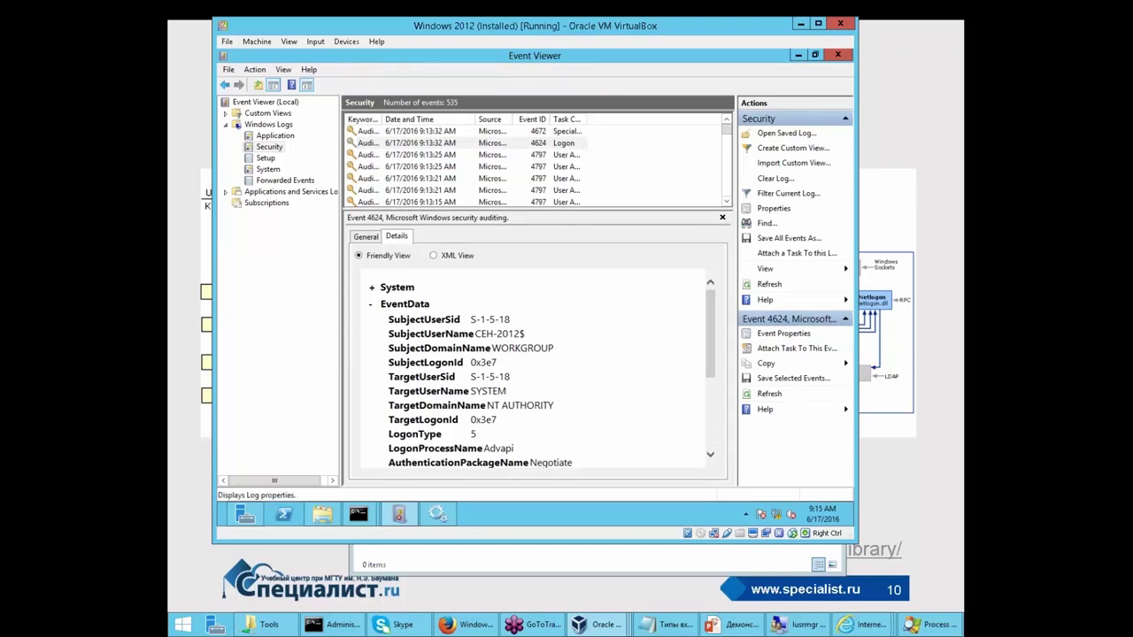
{"action": "left_click", "coordinate": [802, 197]}
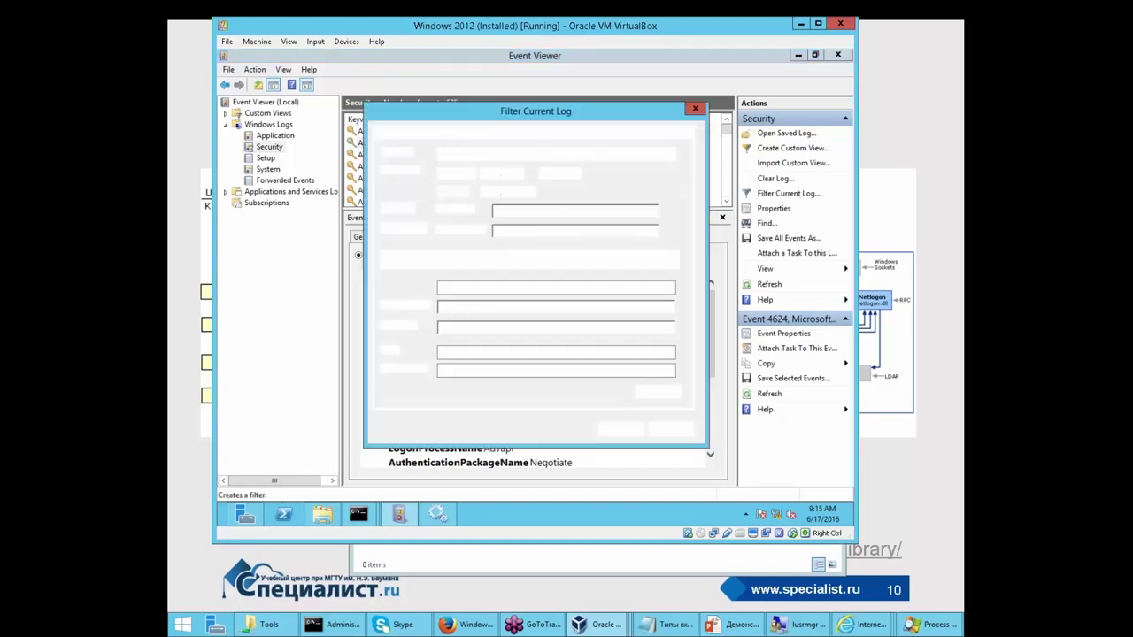
Filter the Security log to event ID 4624
{"action": "left_click_drag", "start_coordinate": [520, 113], "coordinate": [533, 244]}
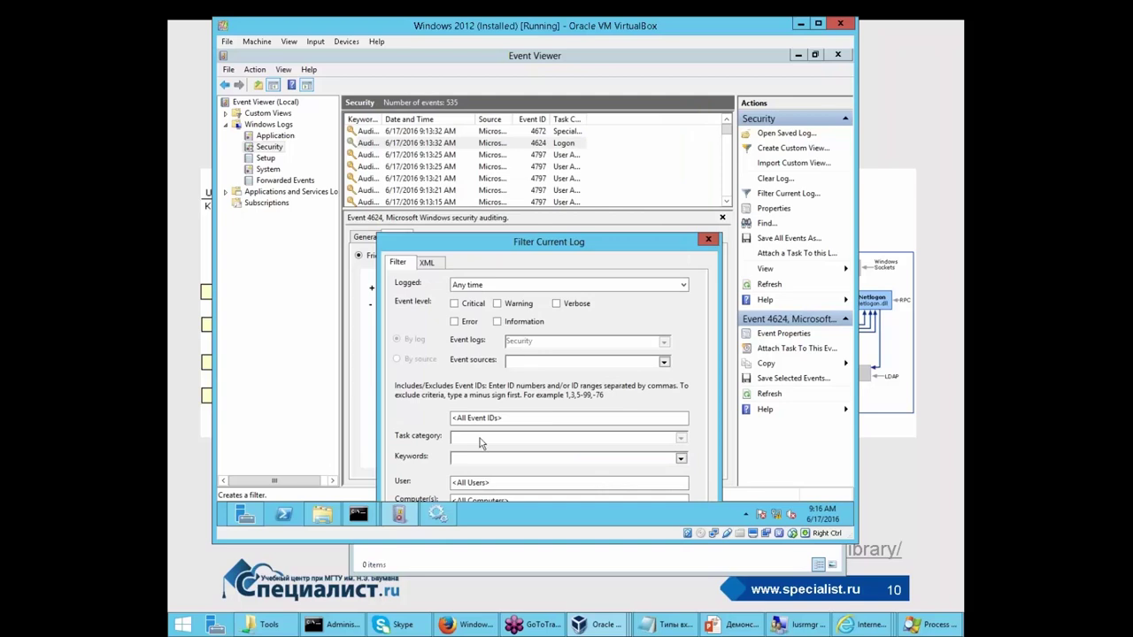
{"action": "left_click", "coordinate": [452, 418]}
{"action": "type", "text": "4624"}
{"action": "key", "text": "Return"}
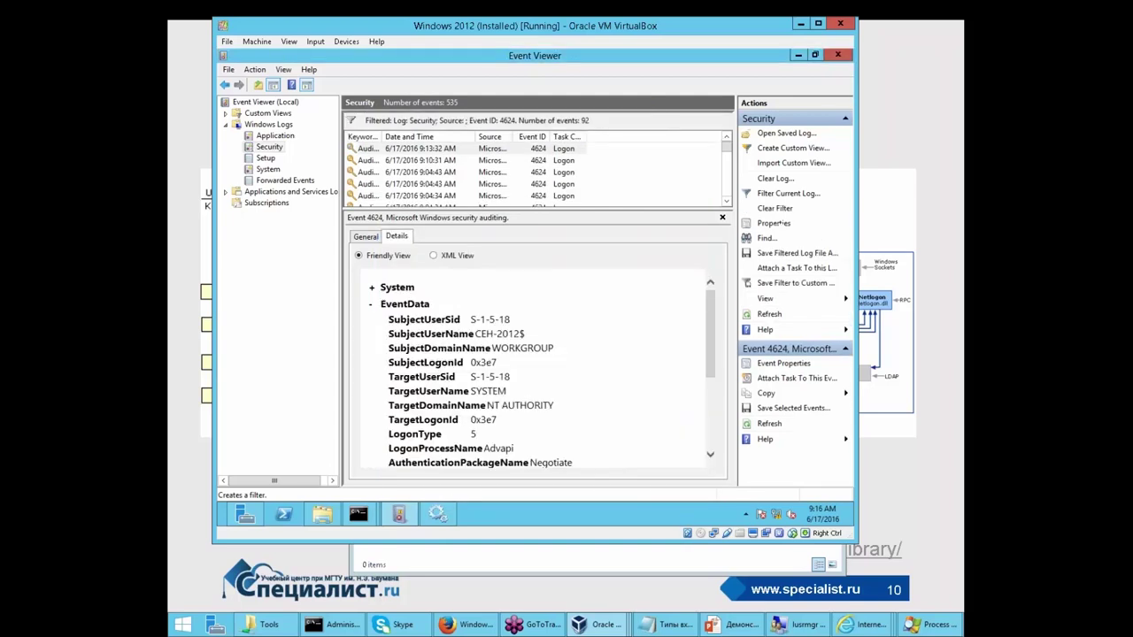
Browse the 9:10:31, 9:04:43, 9:04:34 and 9:13:32 AM logon events, then go to Command Prompt
{"action": "left_click", "coordinate": [561, 161]}
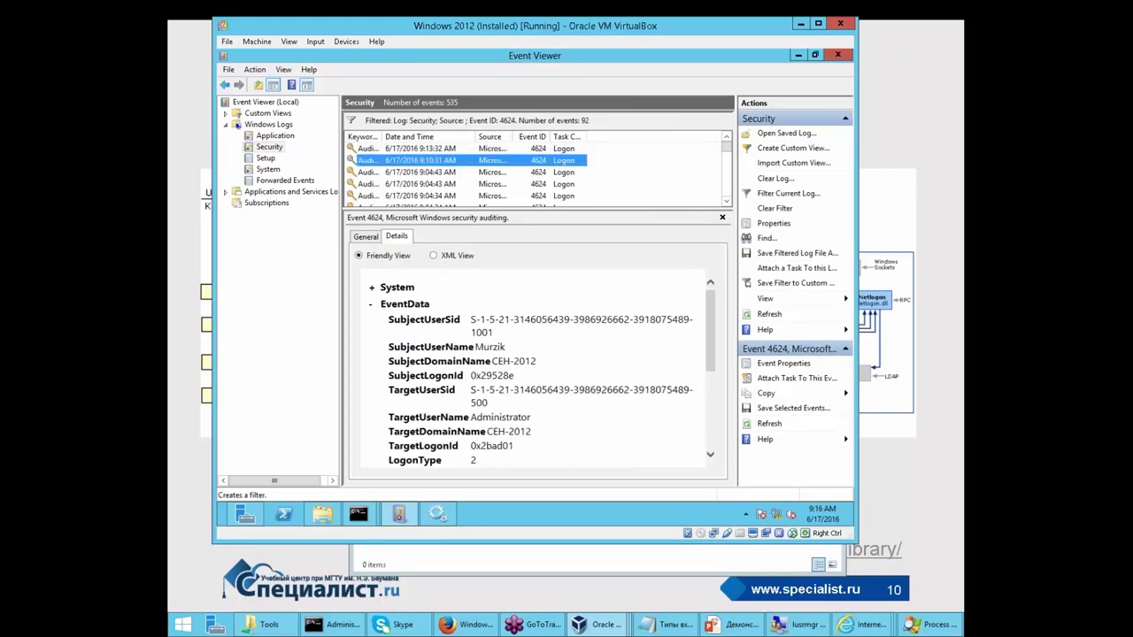
{"action": "left_click", "coordinate": [559, 183]}
{"action": "left_click", "coordinate": [567, 195]}
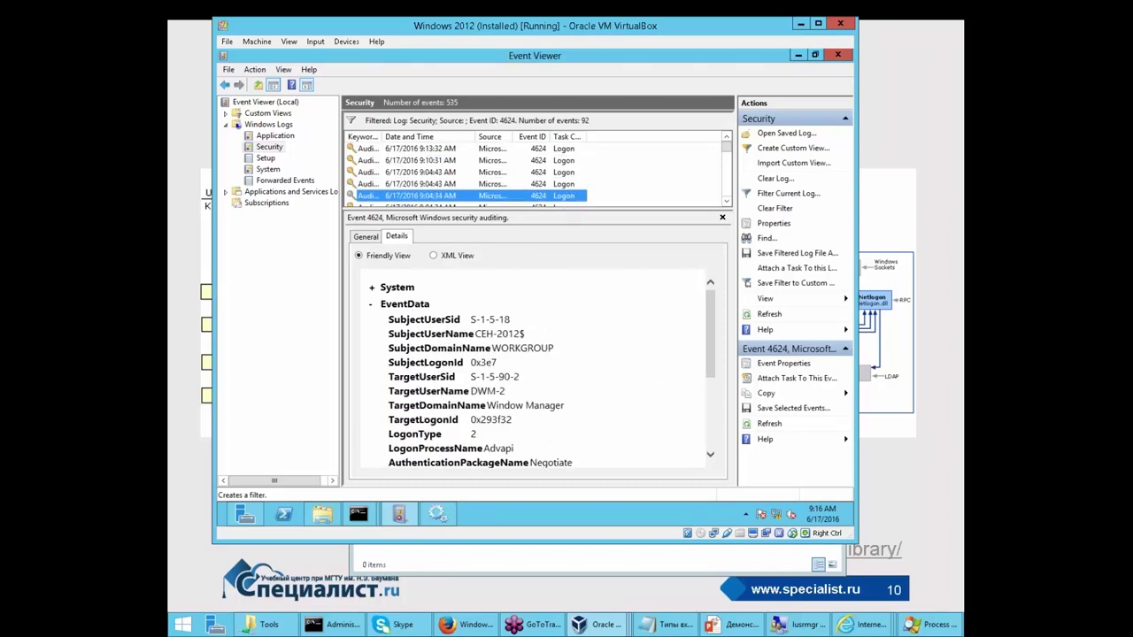
{"action": "left_click", "coordinate": [560, 149]}
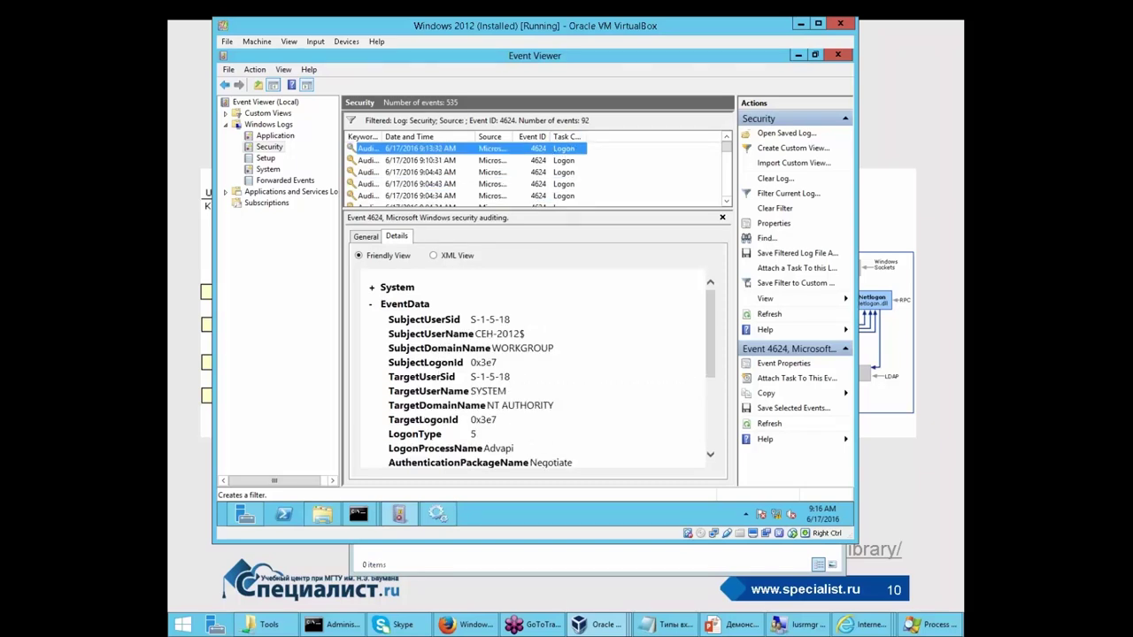
{"action": "left_click", "coordinate": [341, 624]}
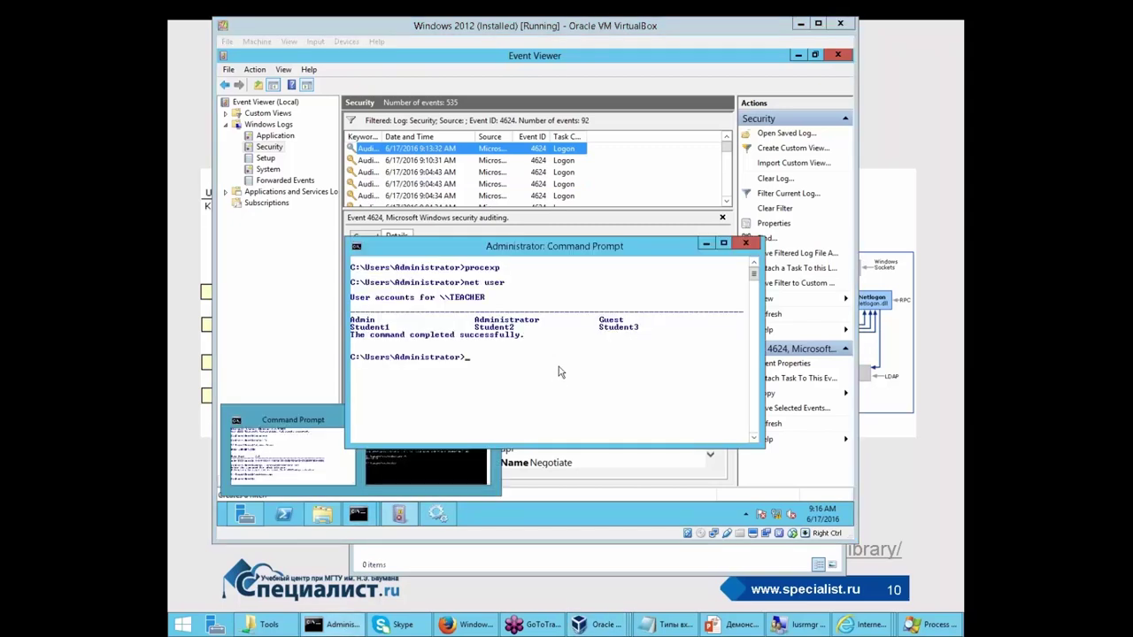
List connections with net use, then run net use * /delete, answering Y to both prompts
{"action": "type", "text": "net use"}
{"action": "key", "text": "Return"}
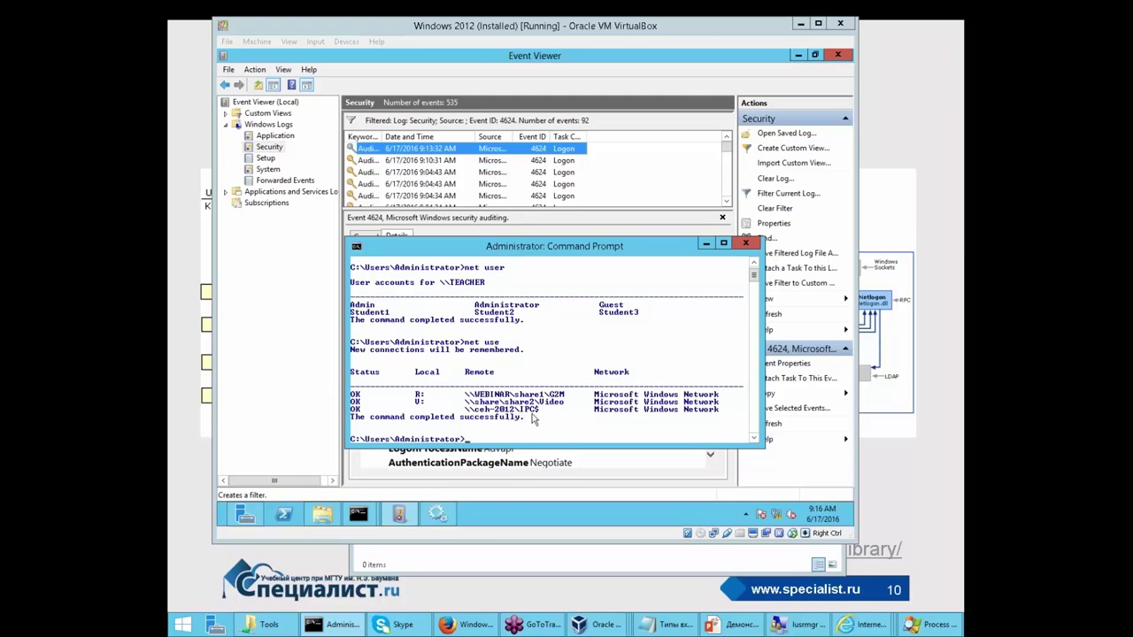
{"action": "key", "text": "Up"}
{"action": "type", "text": "* /delete"}
{"action": "key", "text": "Return"}
{"action": "type", "text": "Y"}
{"action": "key", "text": "Return"}
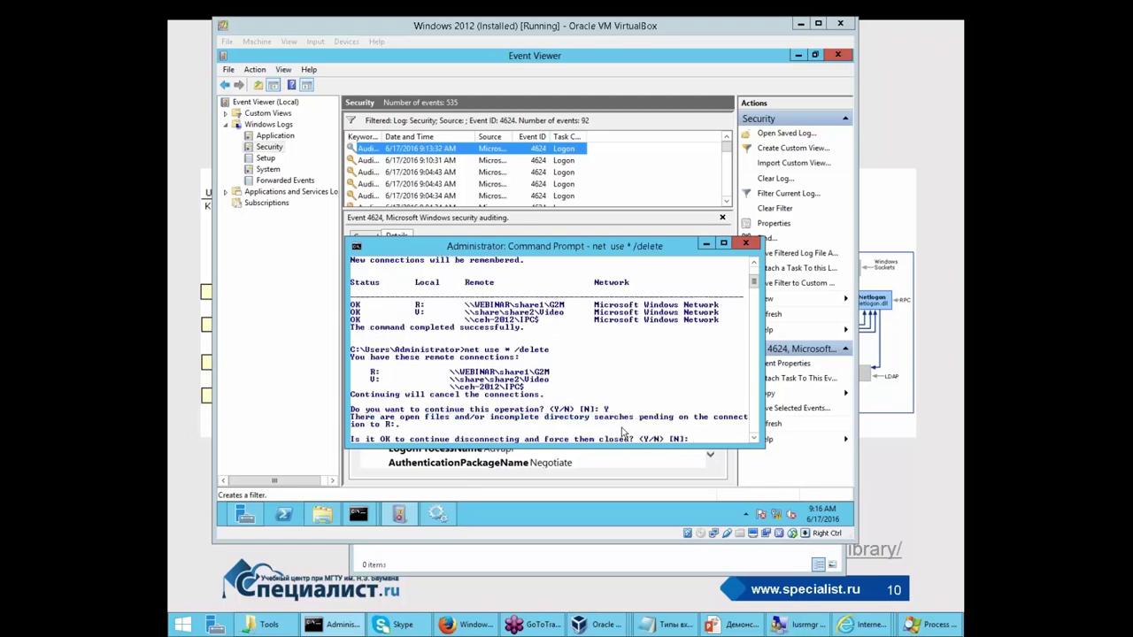
{"action": "type", "text": "Y"}
{"action": "key", "text": "Return"}
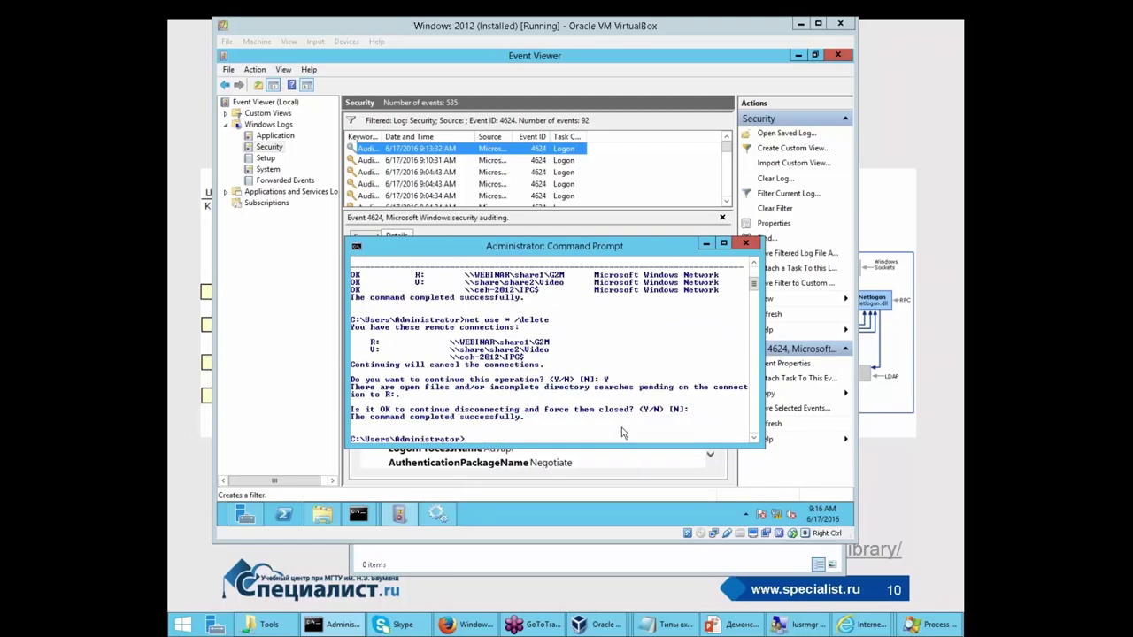
Rerun net use * /delete, confirm, verify with net use, and start typing net use \\ceh-2012\c$ /
{"action": "key", "text": "Up"}
{"action": "key", "text": "Return"}
{"action": "key", "text": "Return"}
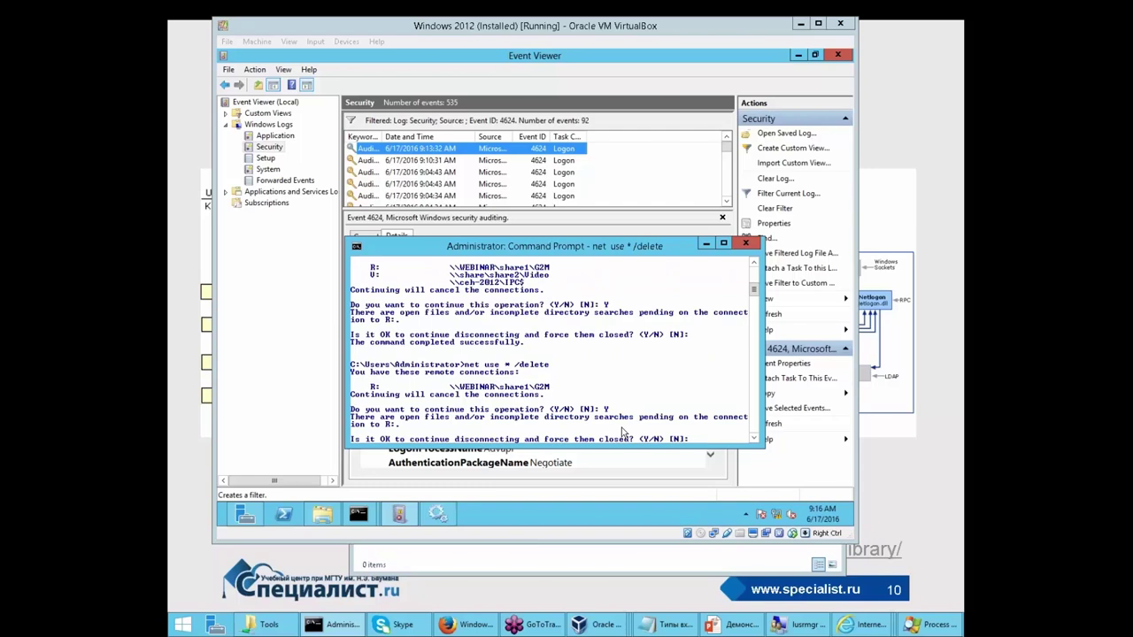
{"action": "type", "text": "y"}
{"action": "key", "text": "Return"}
{"action": "key", "text": "Return"}
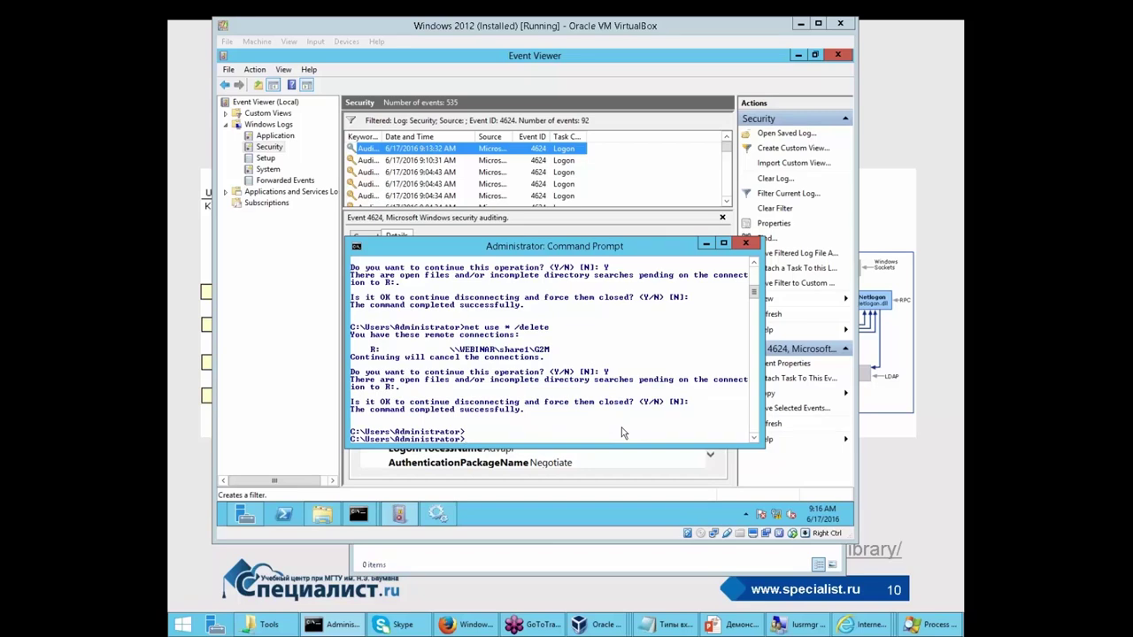
{"action": "type", "text": "net use"}
{"action": "key", "text": "Return"}
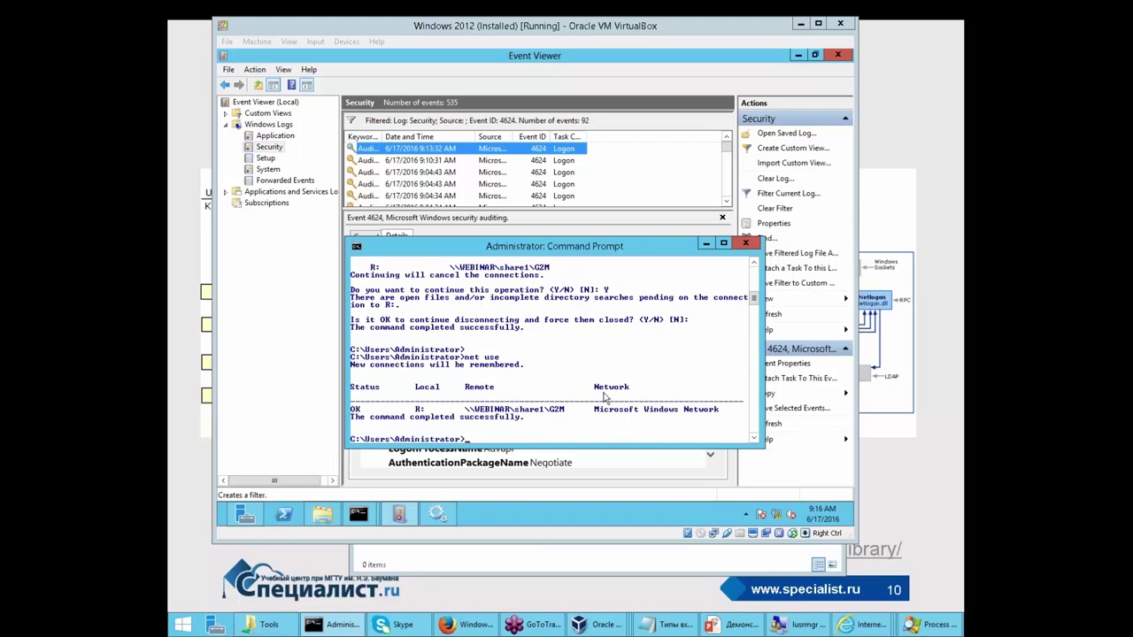
{"action": "key", "text": "Return"}
{"action": "key", "text": "Return"}
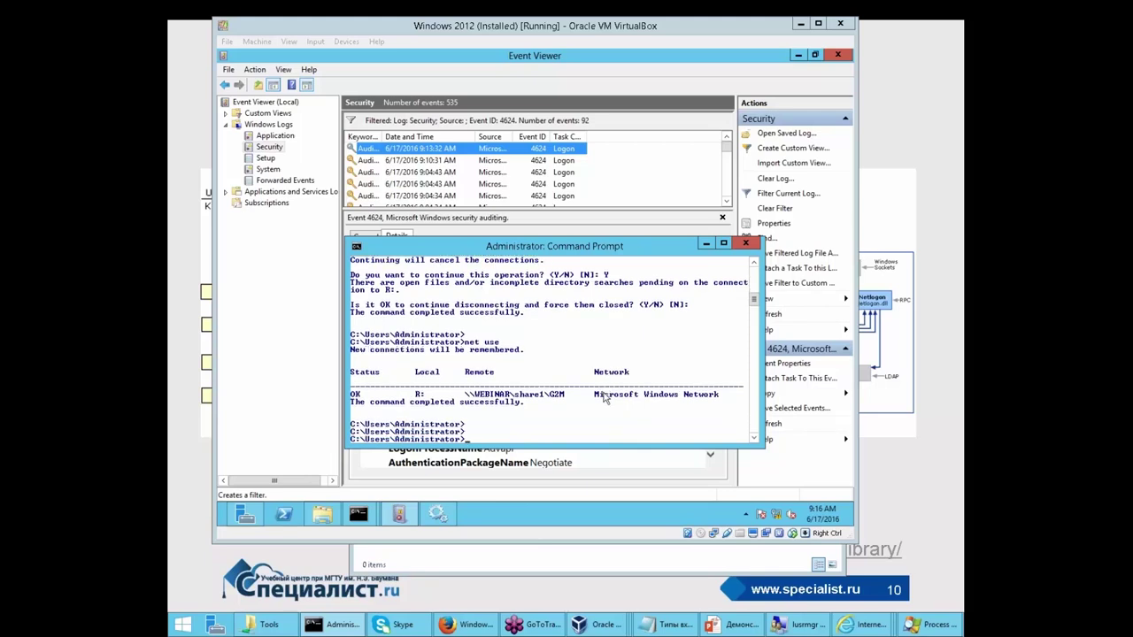
{"action": "type", "text": "net use \\\\ceh-2012\\c$ /user:Murzik"}
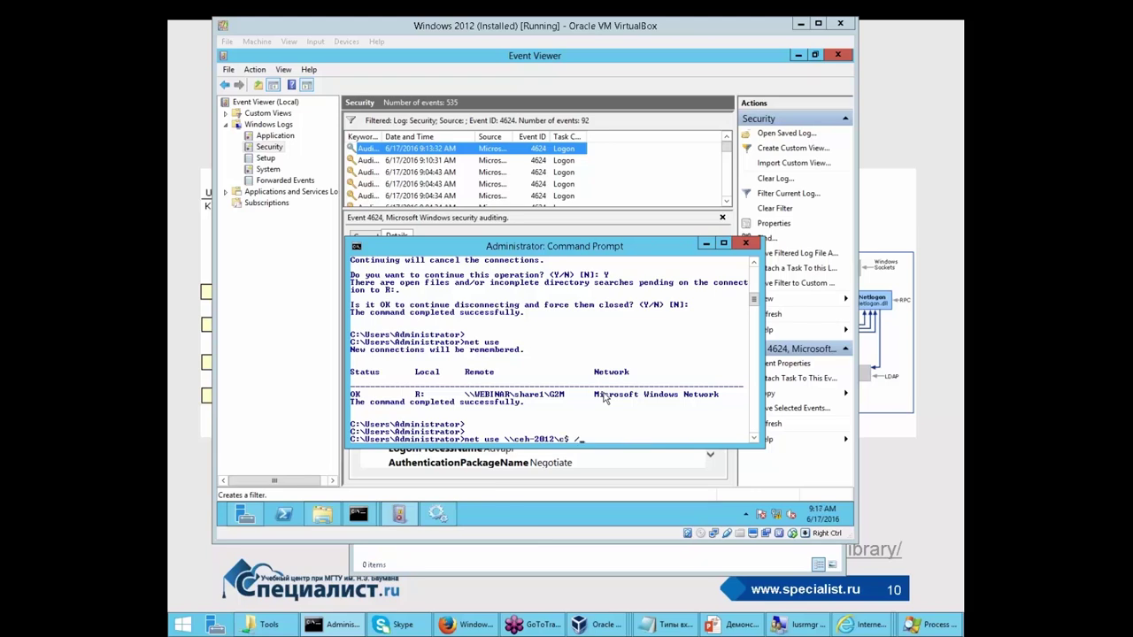
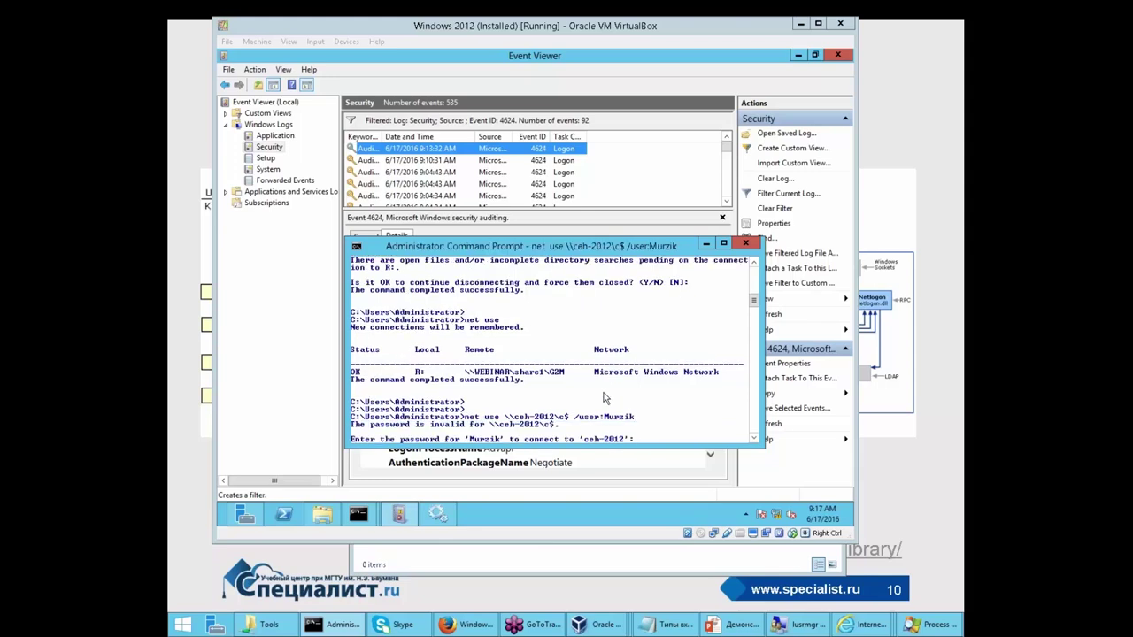
Switch from Command Prompt back to Event Viewer and refresh the 4624-filtered Security log
{"action": "scroll", "coordinate": [605, 399], "scroll_direction": "down", "scroll_amount": 1}
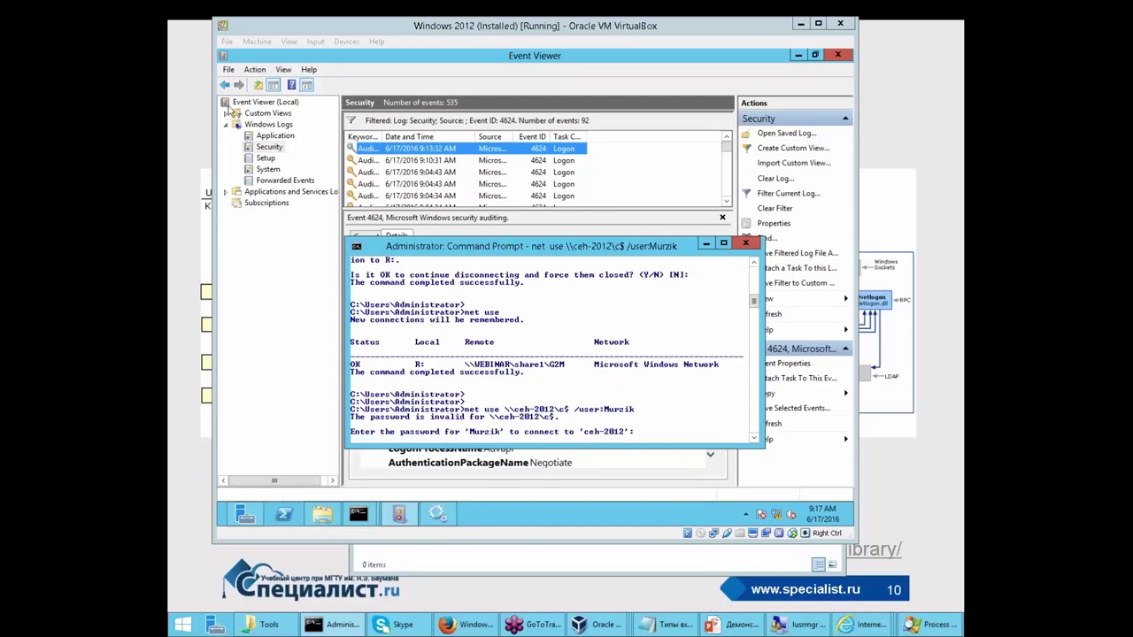
{"action": "left_click", "coordinate": [272, 151]}
{"action": "left_click", "coordinate": [770, 314]}
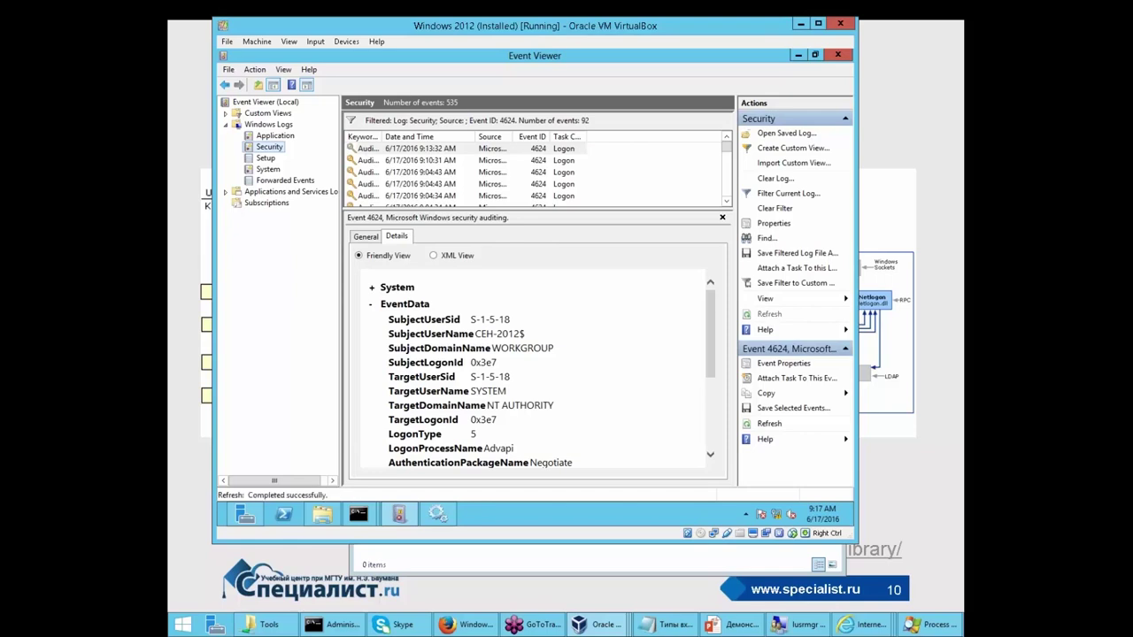
Step down from the 9:10:31 AM logon and open properties of the 8:53:52 AM event 4624
{"action": "left_click", "coordinate": [570, 160]}
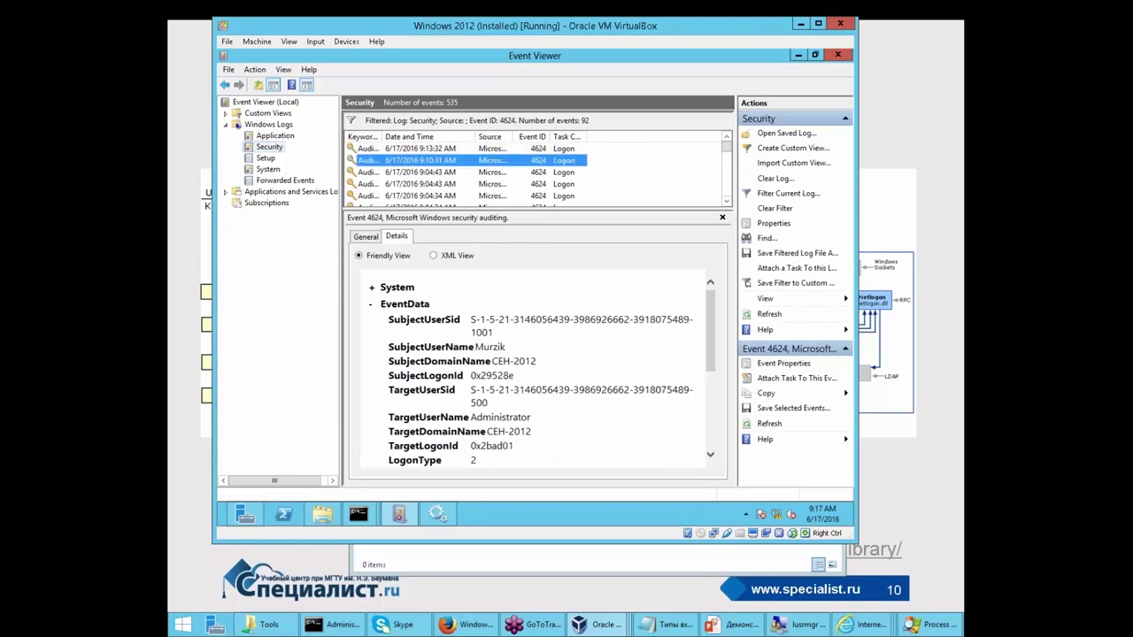
{"action": "key", "text": "Down"}
{"action": "key", "text": "Down"}
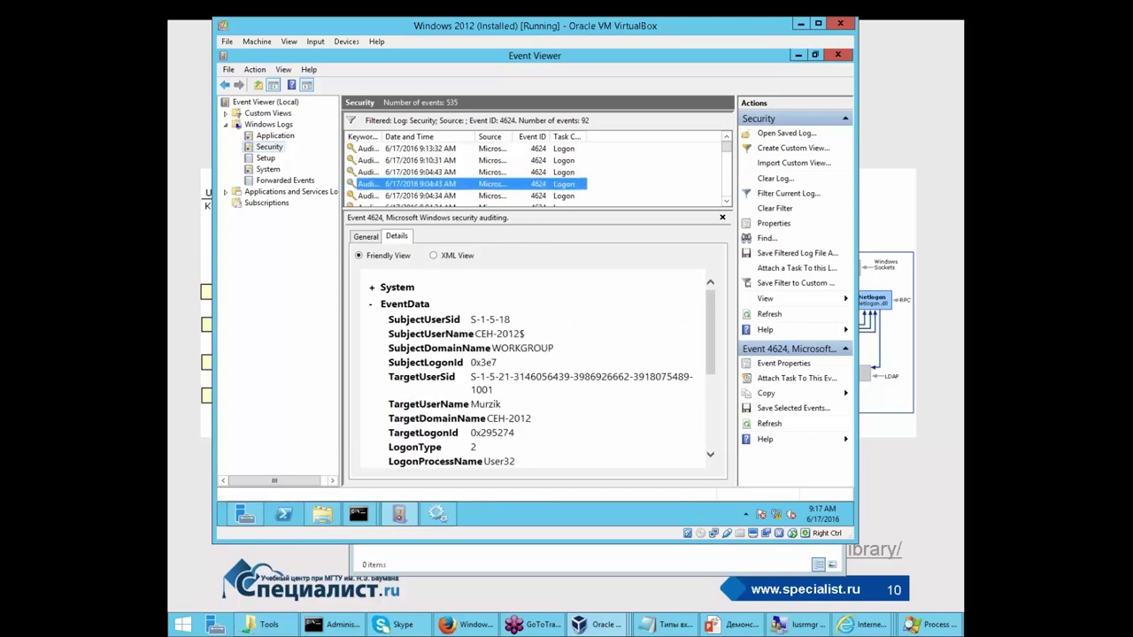
{"action": "scroll", "coordinate": [565, 168], "scroll_direction": "down", "scroll_amount": 1}
{"action": "key", "text": "Down"}
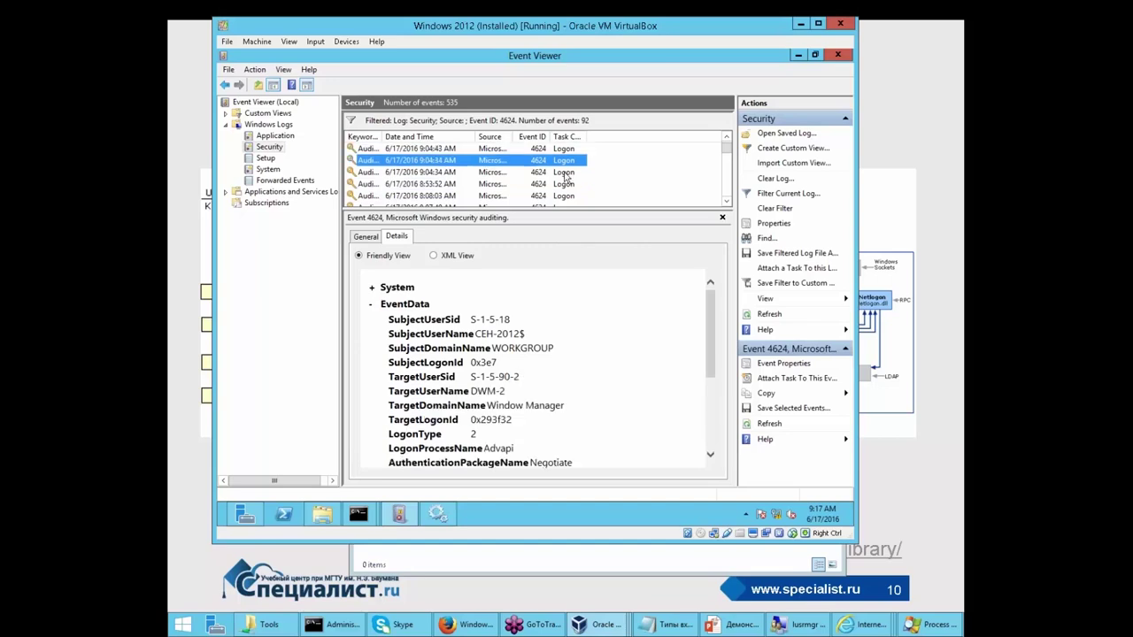
{"action": "left_click", "coordinate": [565, 174]}
{"action": "left_click", "coordinate": [568, 185]}
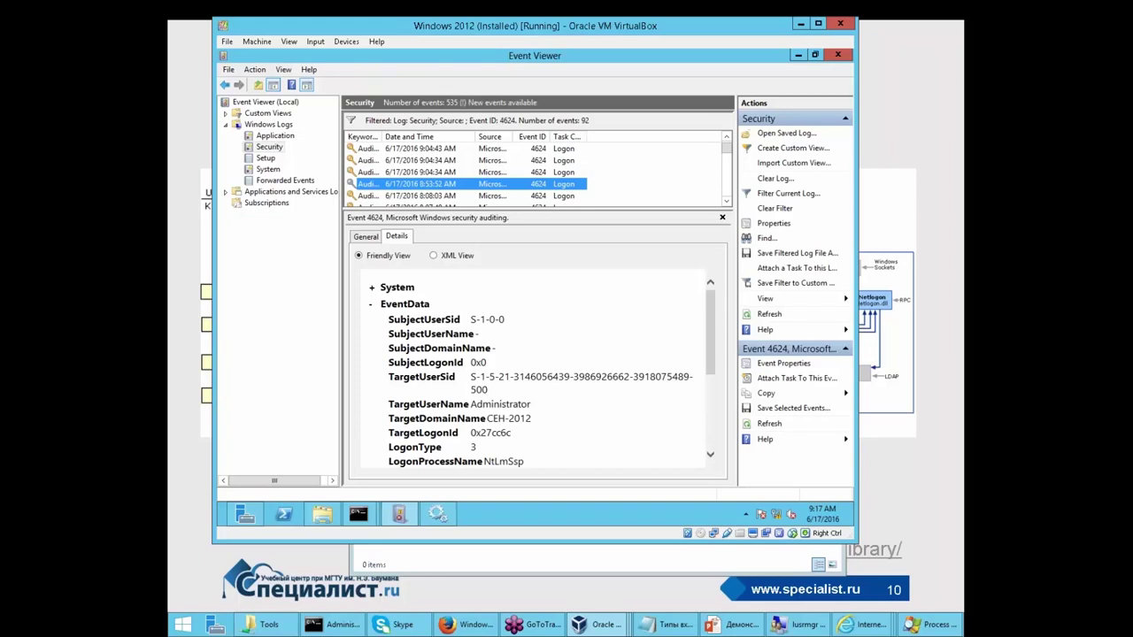
{"action": "double_click", "coordinate": [553, 184]}
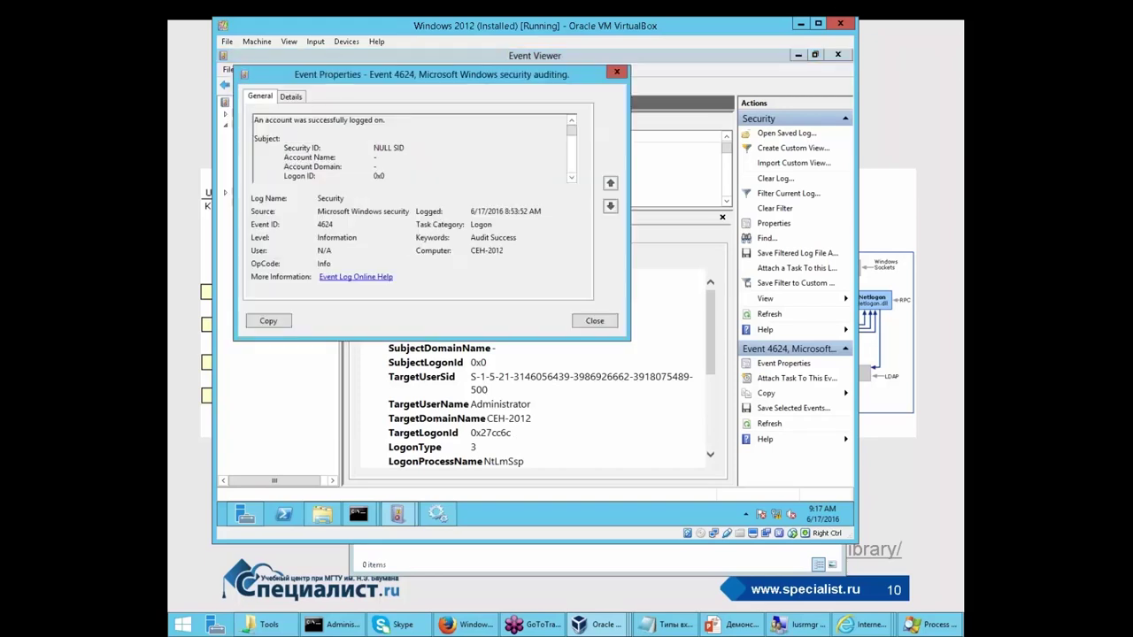
Scroll the event description and highlight the new logon's CEH-2012\Administrator security ID
{"action": "scroll", "coordinate": [407, 151], "scroll_direction": "down", "scroll_amount": 2}
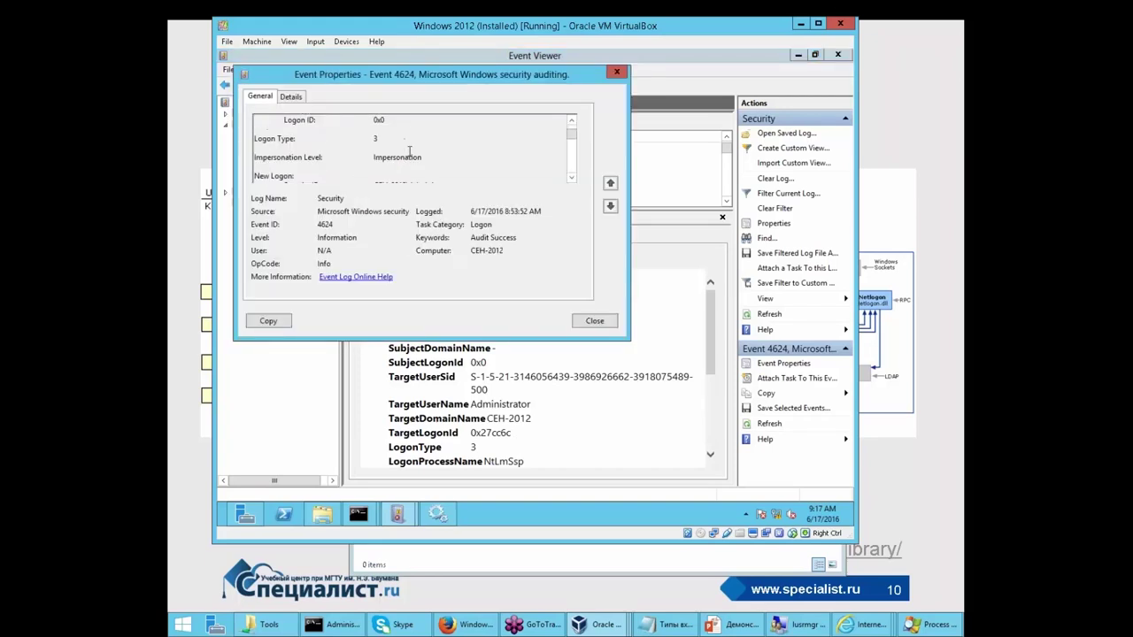
{"action": "scroll", "coordinate": [404, 159], "scroll_direction": "down", "scroll_amount": 1}
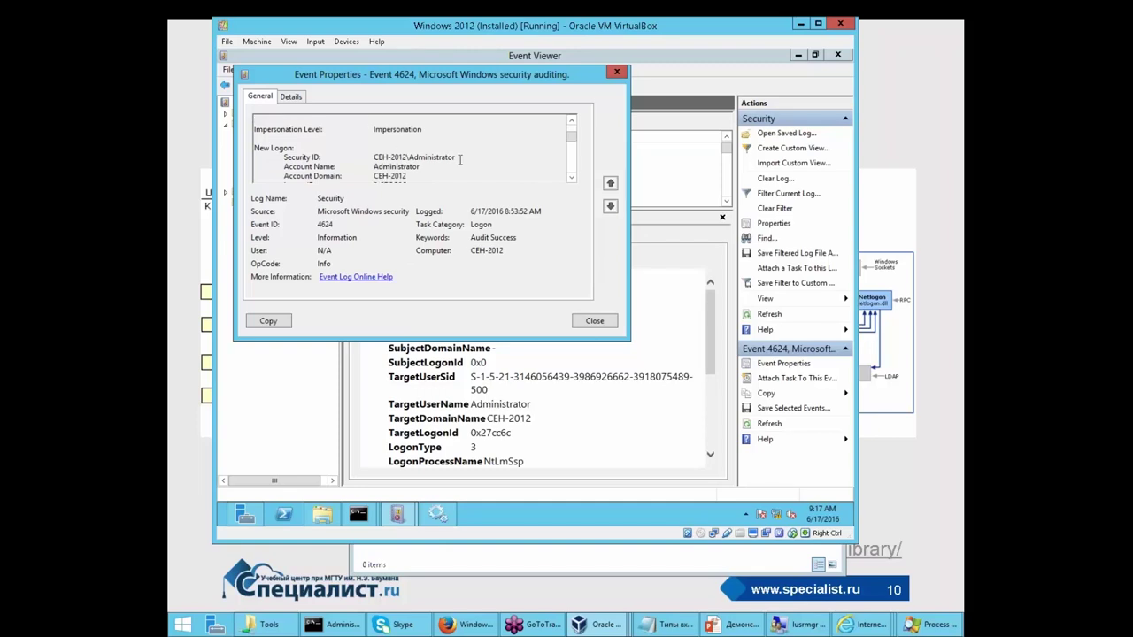
{"action": "left_click_drag", "start_coordinate": [458, 157], "coordinate": [374, 157]}
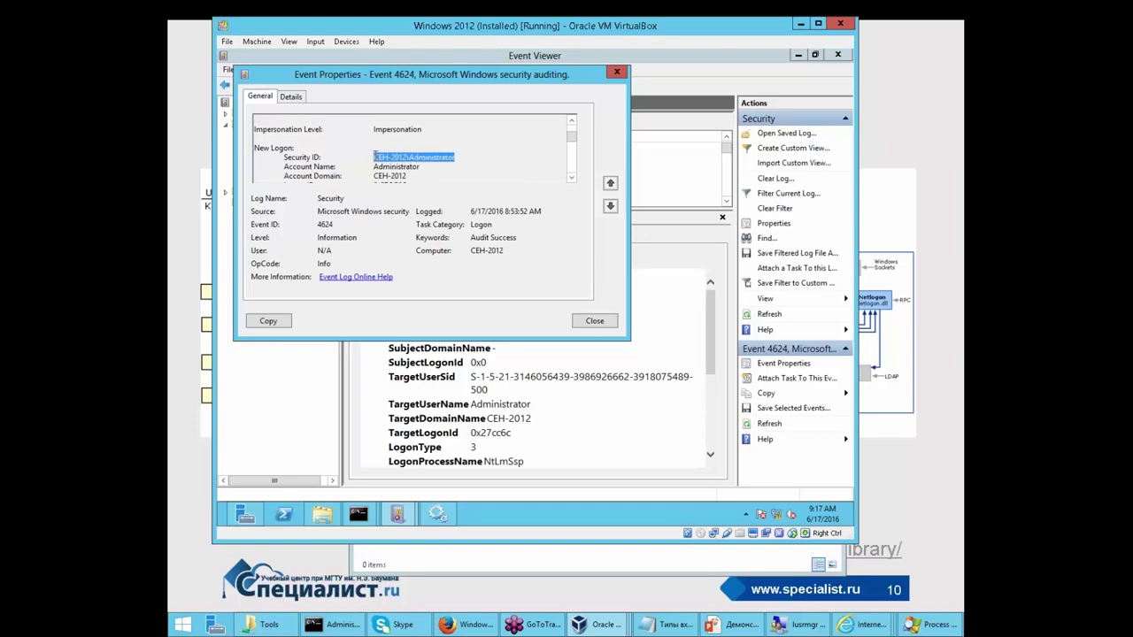
Close the host's Tools folder window, check the host console, then return to Event Properties
{"action": "left_click", "coordinate": [265, 624]}
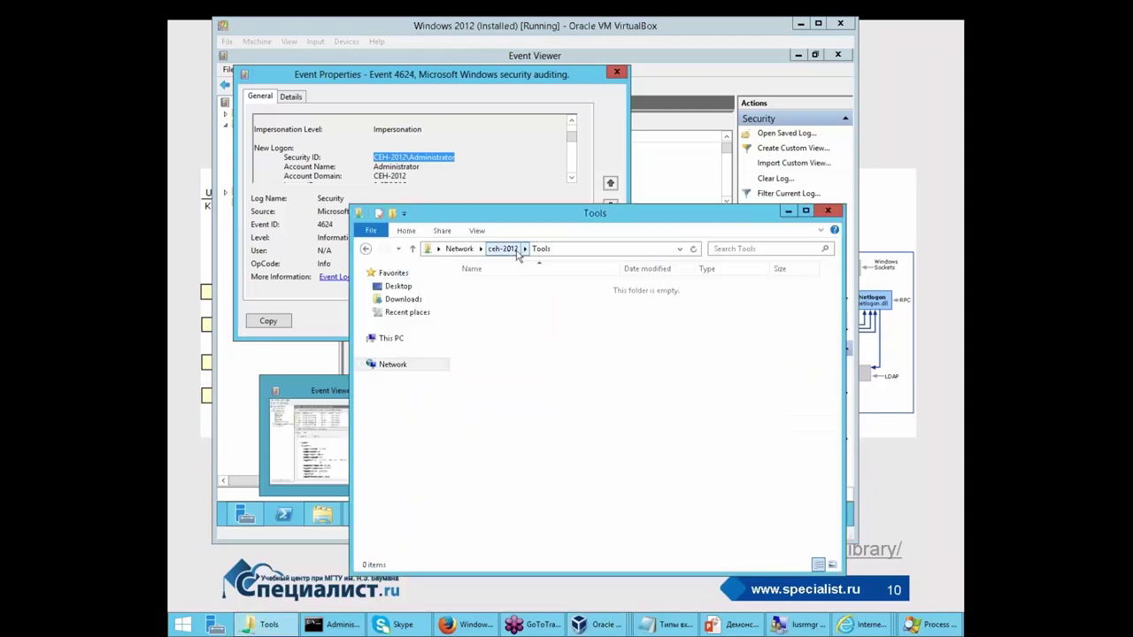
{"action": "left_click", "coordinate": [828, 209]}
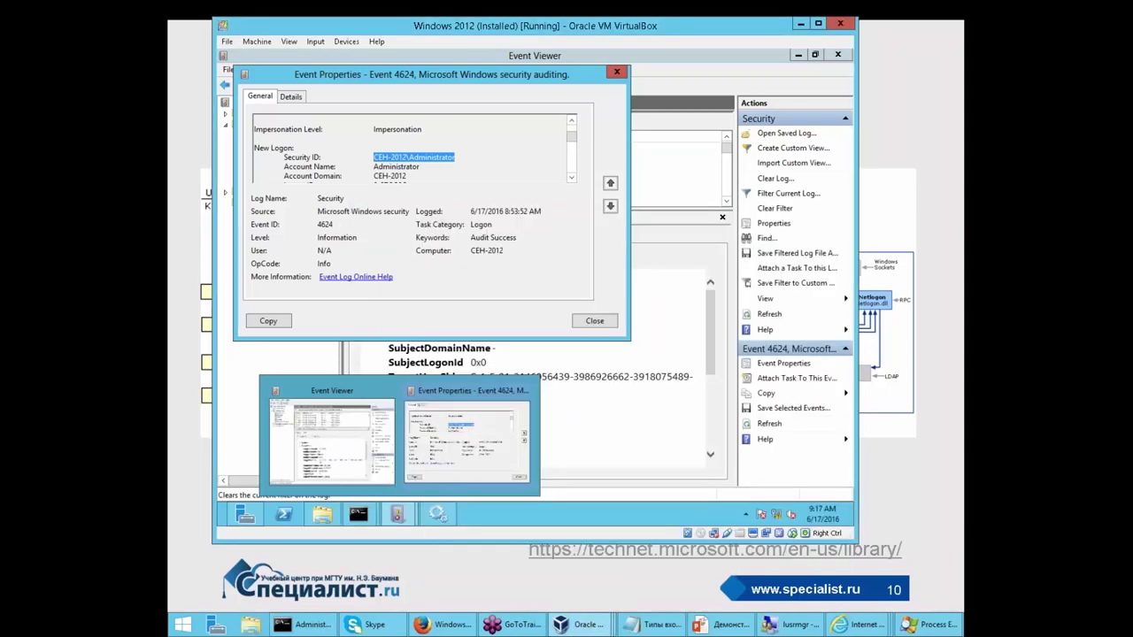
{"action": "left_click", "coordinate": [285, 627]}
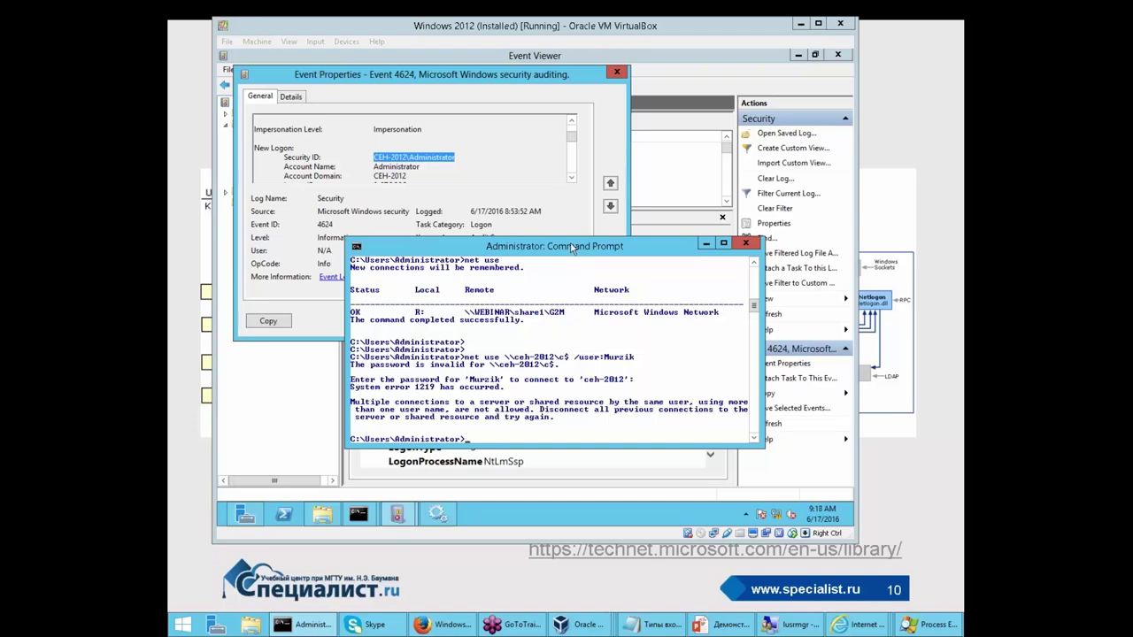
{"action": "key", "text": "alt+Tab"}
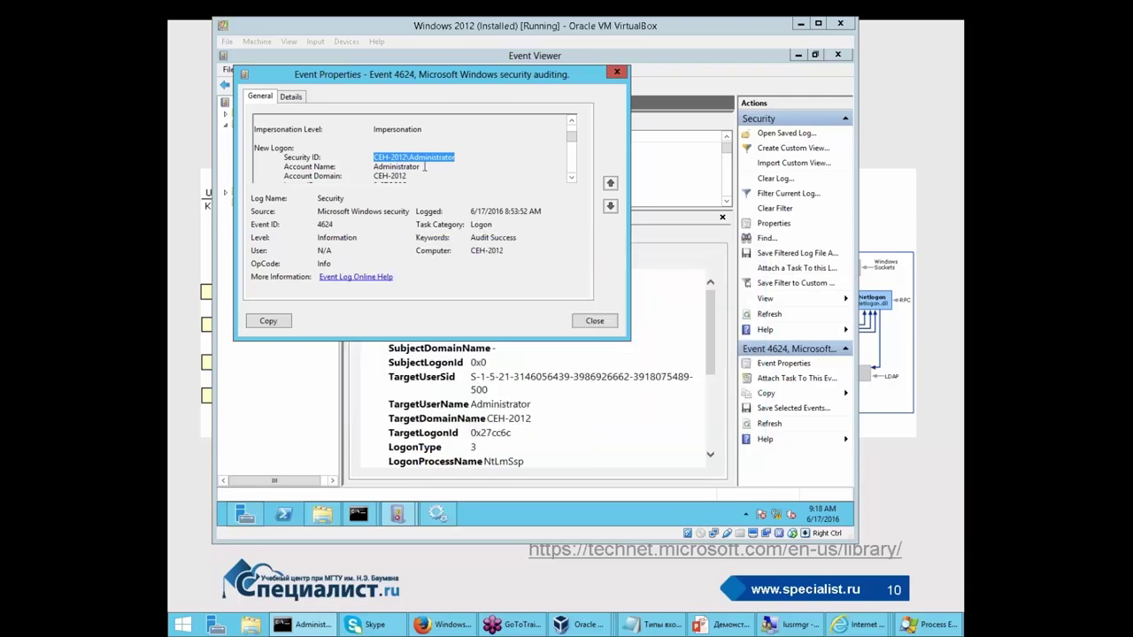
Highlight the Logon Type 3 value, then close the Event Properties window
{"action": "left_click", "coordinate": [405, 172]}
{"action": "scroll", "coordinate": [405, 173], "scroll_direction": "up", "scroll_amount": 2}
{"action": "scroll", "coordinate": [404, 173], "scroll_direction": "up", "scroll_amount": 1}
{"action": "left_click_drag", "start_coordinate": [379, 167], "coordinate": [295, 168]}
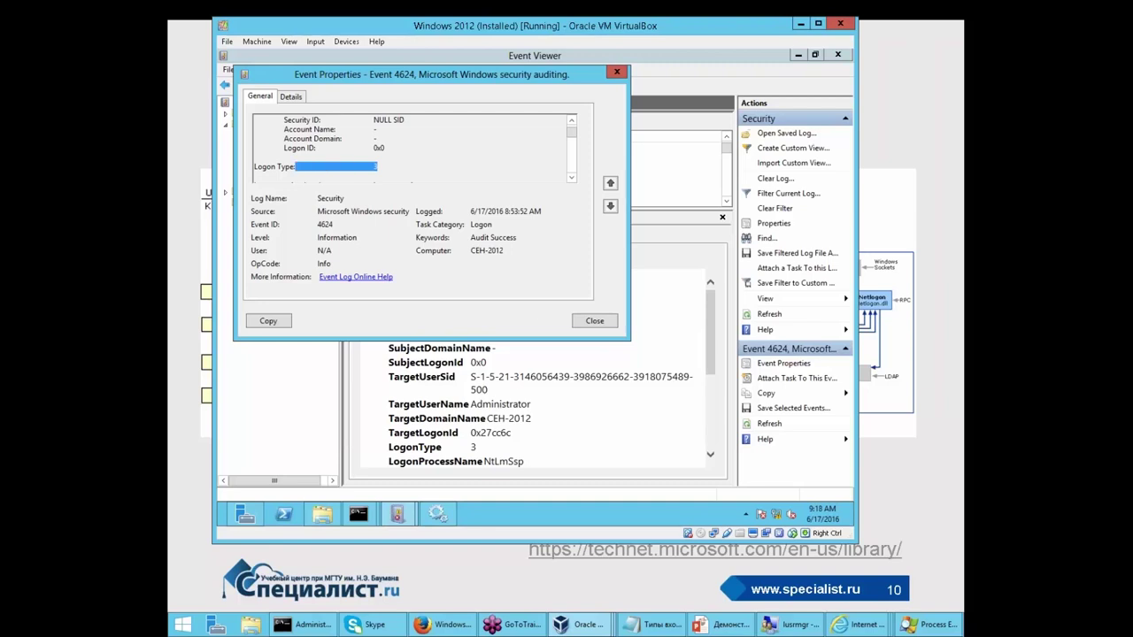
{"action": "left_click", "coordinate": [595, 320]}
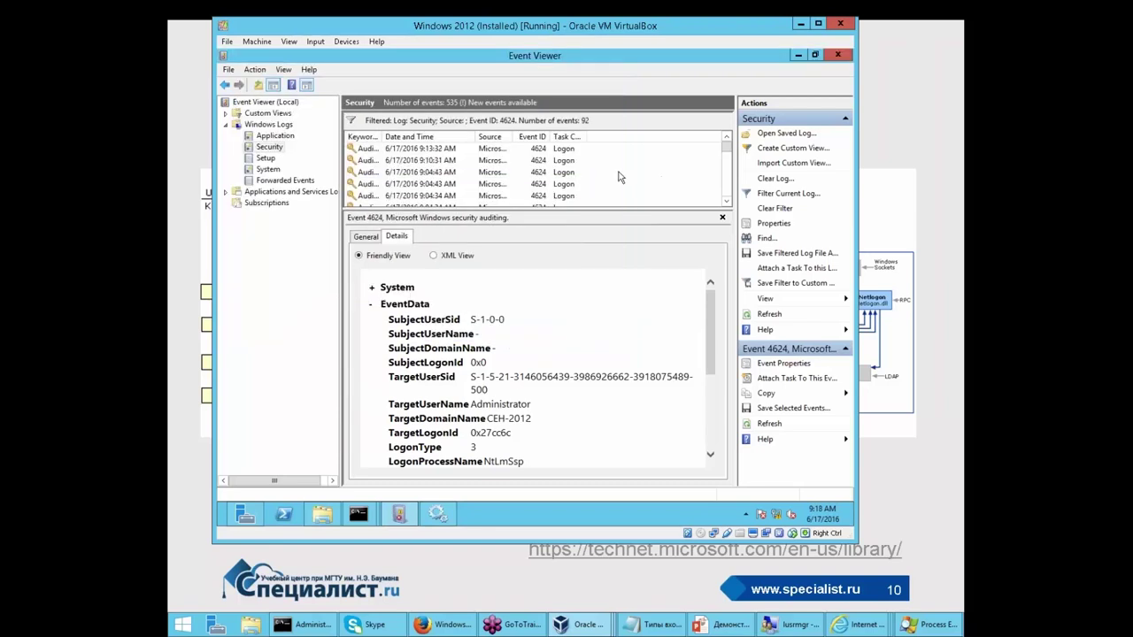
Refresh the filtered log to 93 events and minimize VirtualBox to reveal the 'Тип входа 3 – Network' slide
{"action": "left_click", "coordinate": [769, 313]}
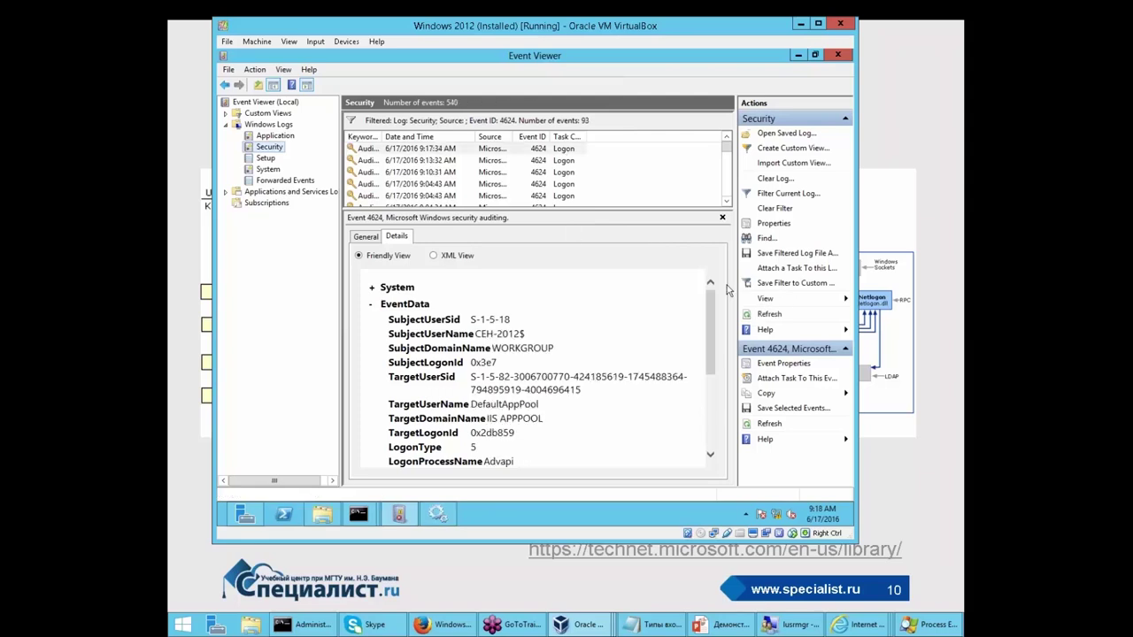
{"action": "left_click", "coordinate": [799, 24]}
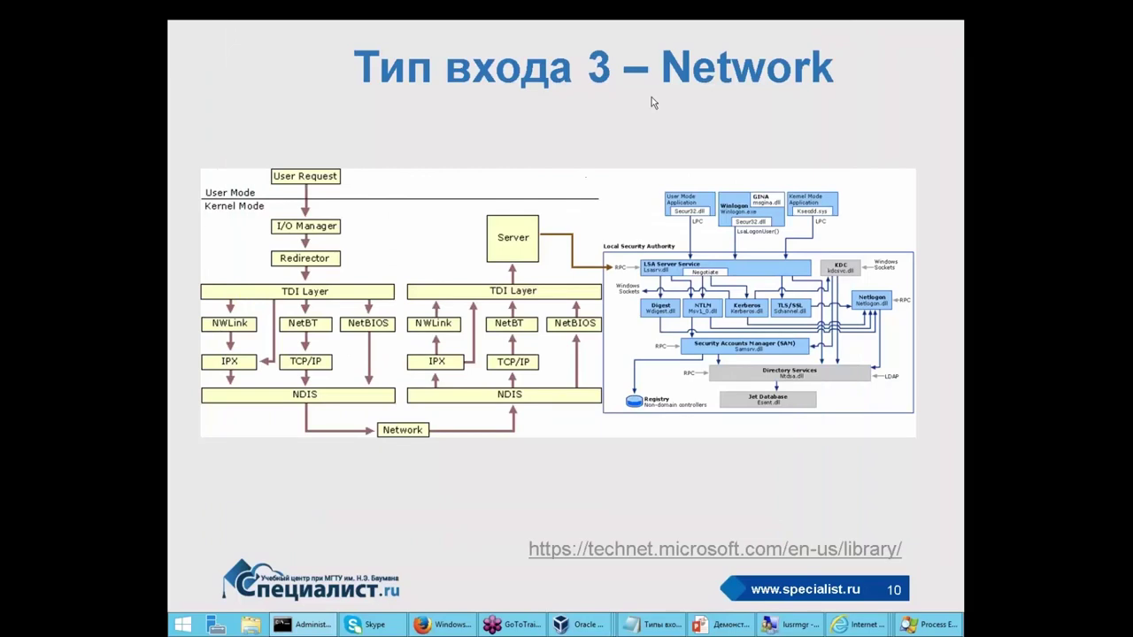
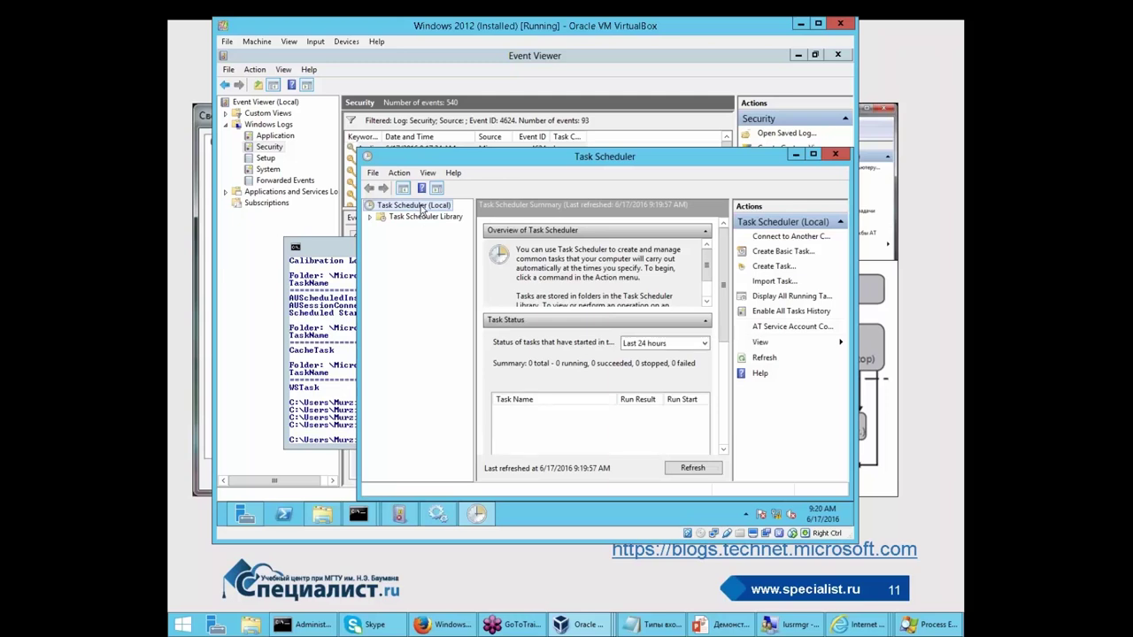
Start a basic task named Lab, triggered one time at 9:22 AM on 6/17/2016
{"action": "left_click", "coordinate": [787, 254]}
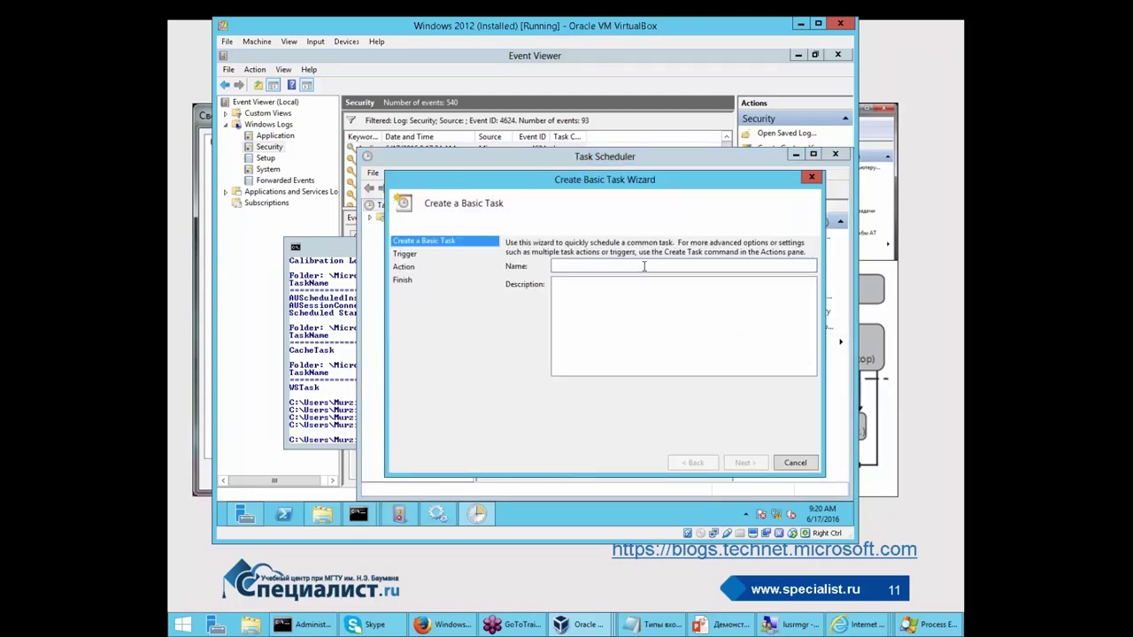
{"action": "type", "text": "Lab"}
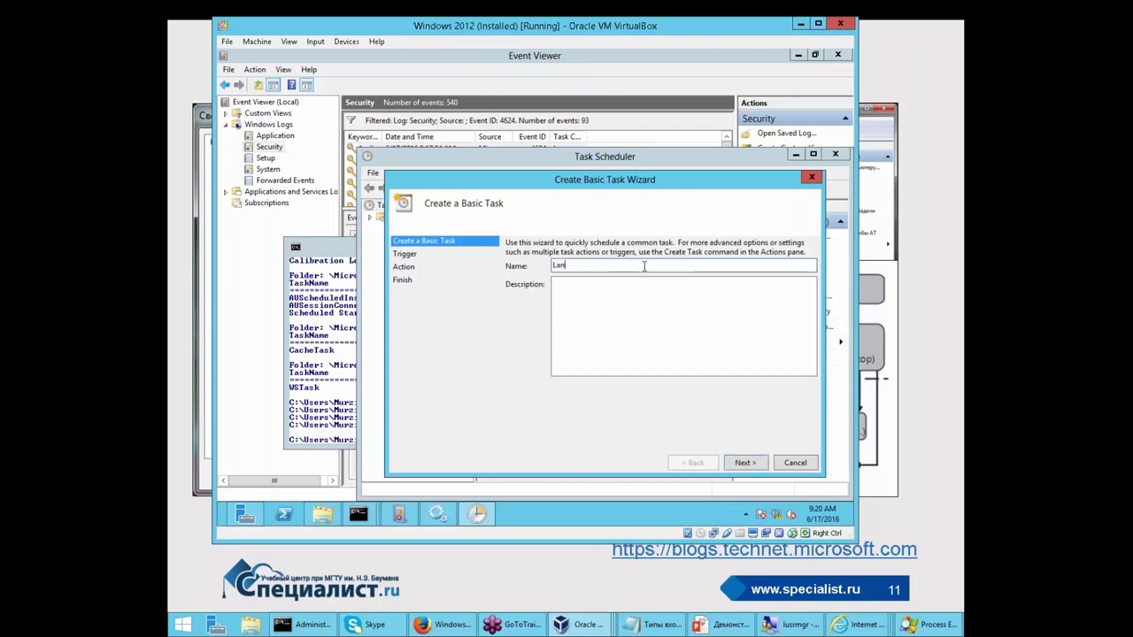
{"action": "left_click", "coordinate": [744, 462]}
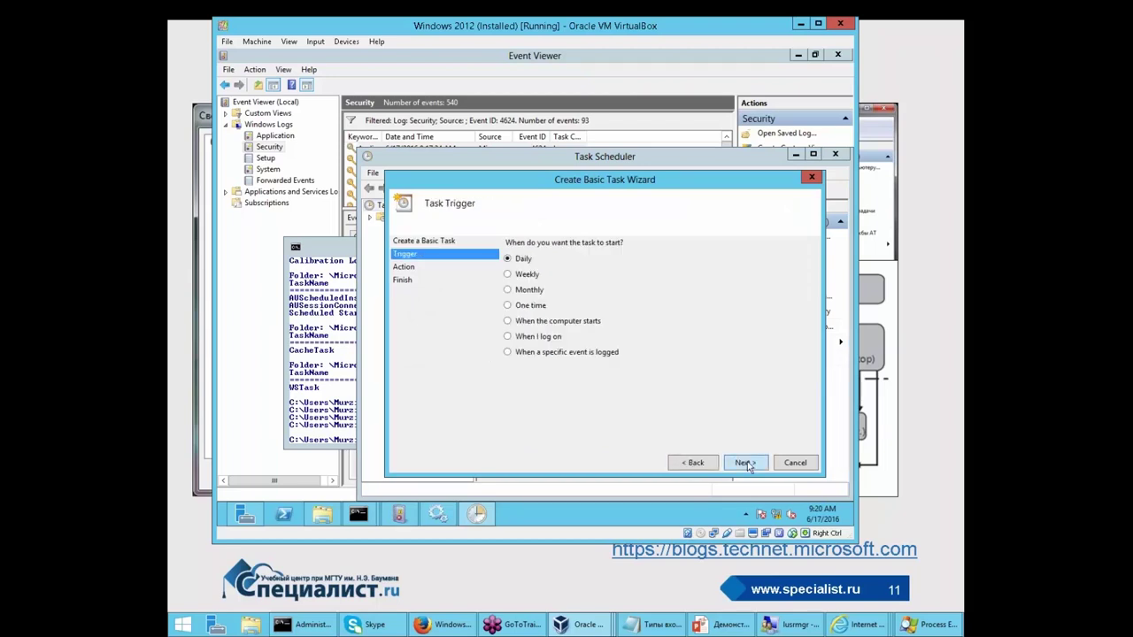
{"action": "left_click", "coordinate": [510, 306]}
{"action": "left_click", "coordinate": [745, 462]}
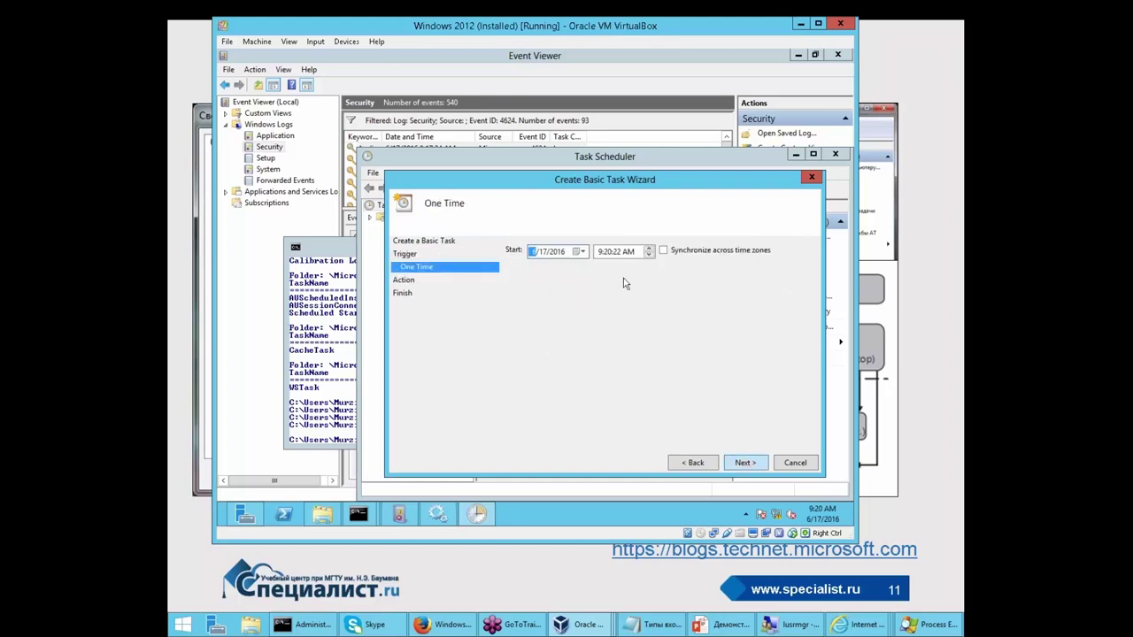
{"action": "left_click", "coordinate": [607, 252]}
{"action": "left_click", "coordinate": [741, 463]}
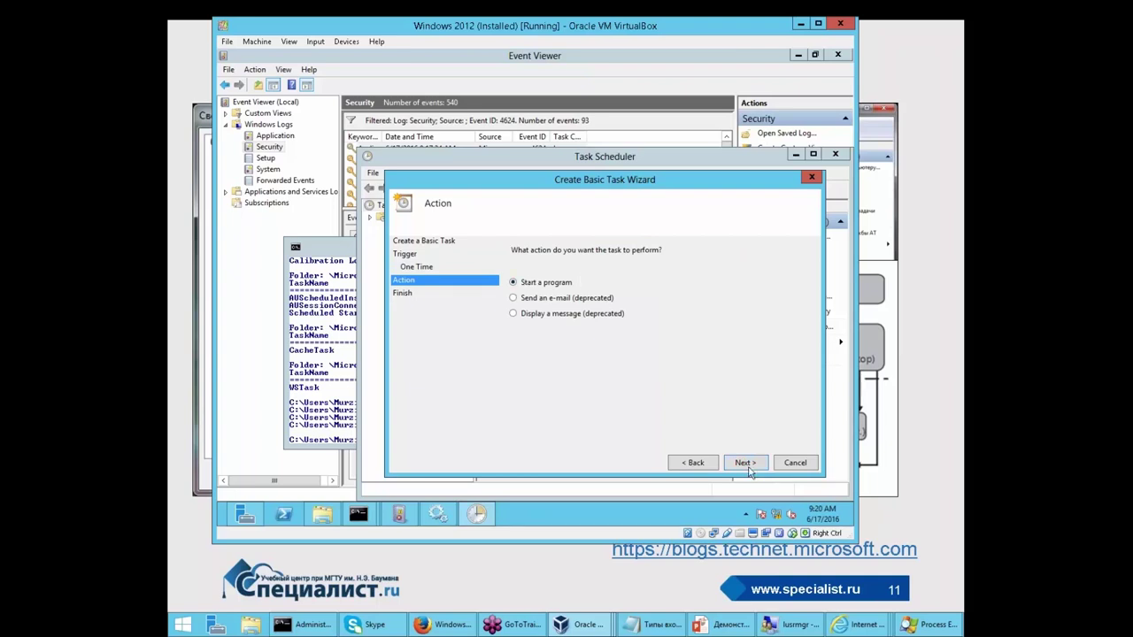
Make the Lab task start calc.exe and finish with its Properties set to open
{"action": "left_click", "coordinate": [744, 463]}
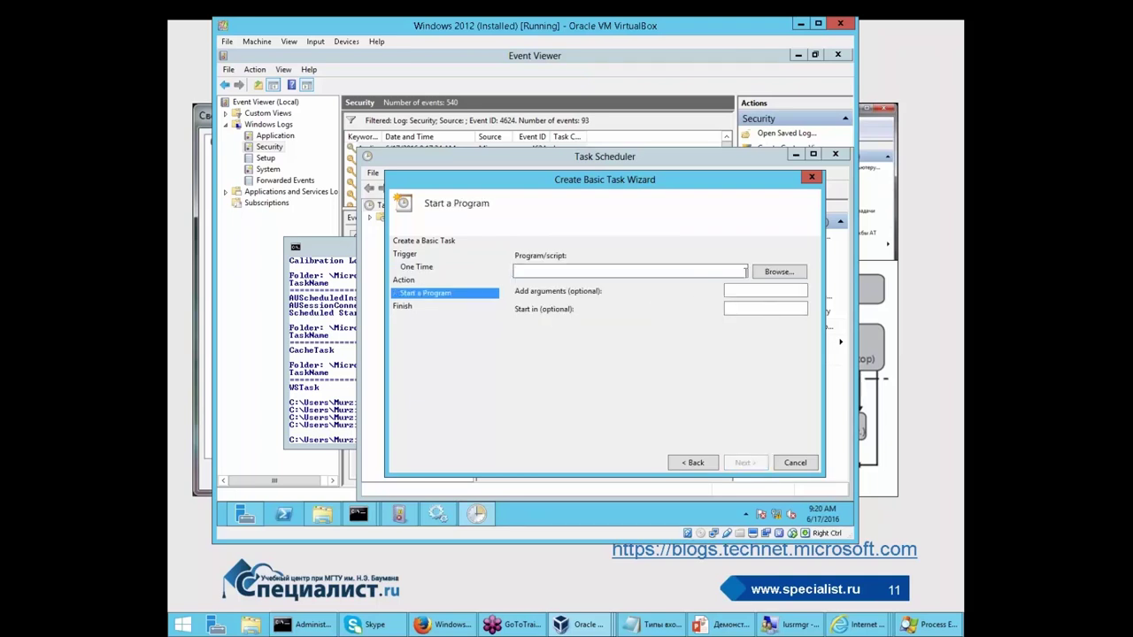
{"action": "left_click", "coordinate": [587, 273]}
{"action": "type", "text": "calc.exe"}
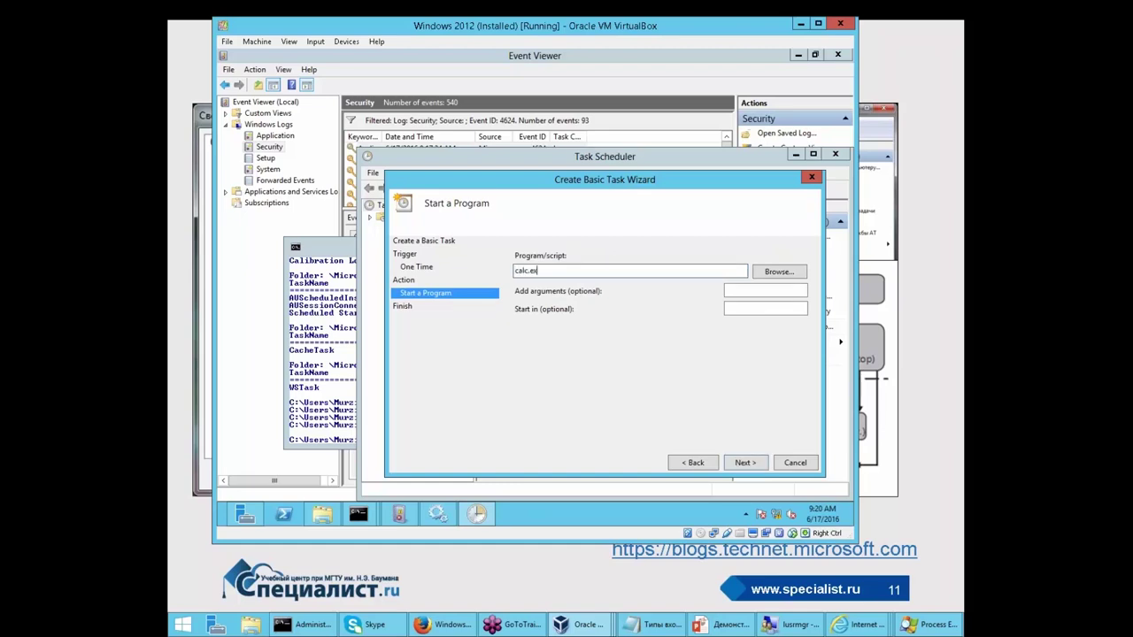
{"action": "left_click", "coordinate": [746, 463]}
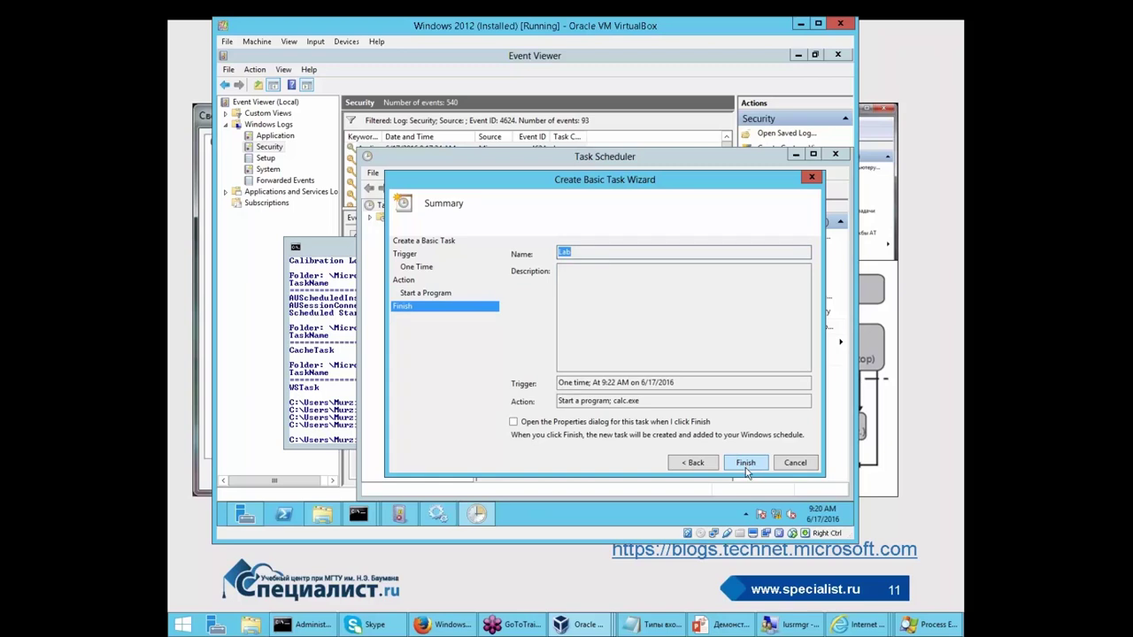
{"action": "left_click", "coordinate": [600, 425]}
{"action": "left_click", "coordinate": [747, 462]}
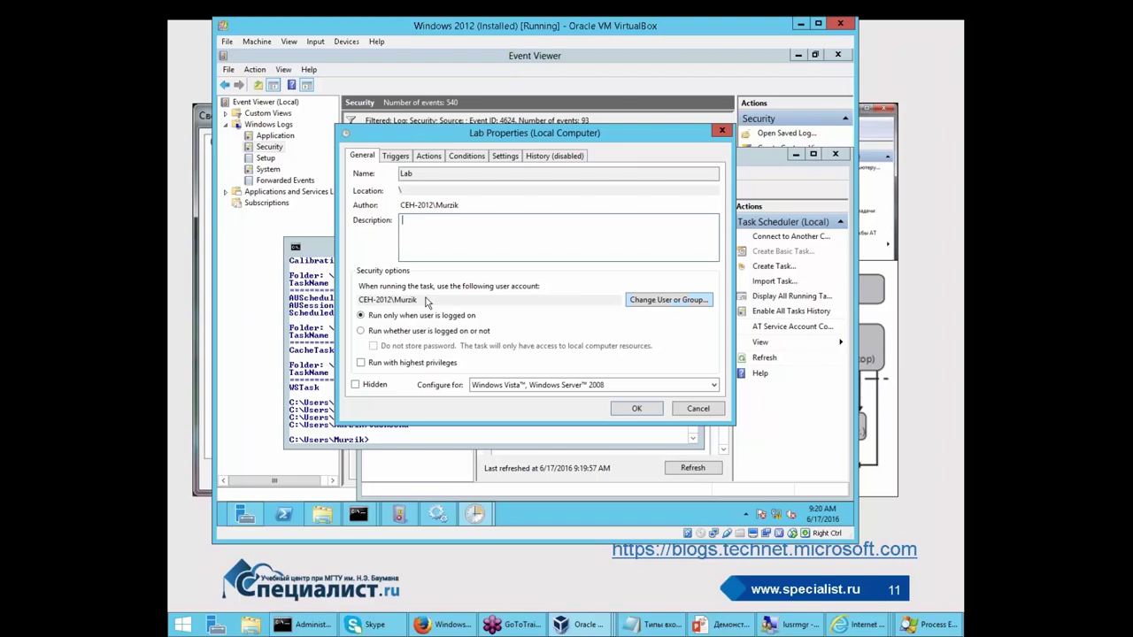
Close the command prompt window
{"action": "mouse_move", "coordinate": [362, 521]}
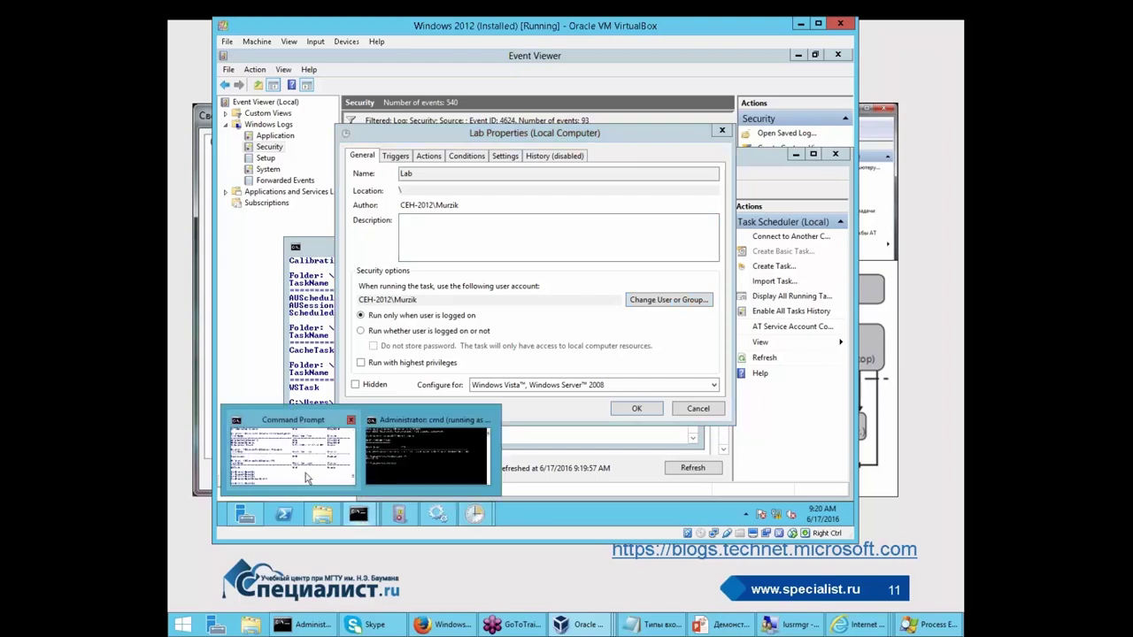
{"action": "left_click", "coordinate": [306, 478]}
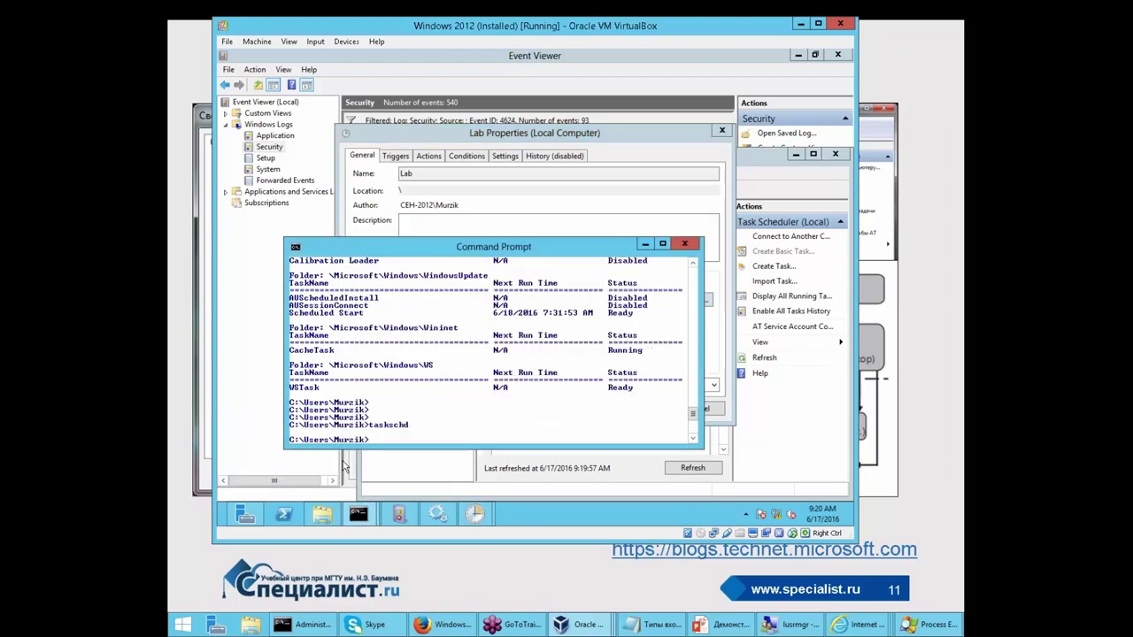
{"action": "left_click", "coordinate": [682, 244]}
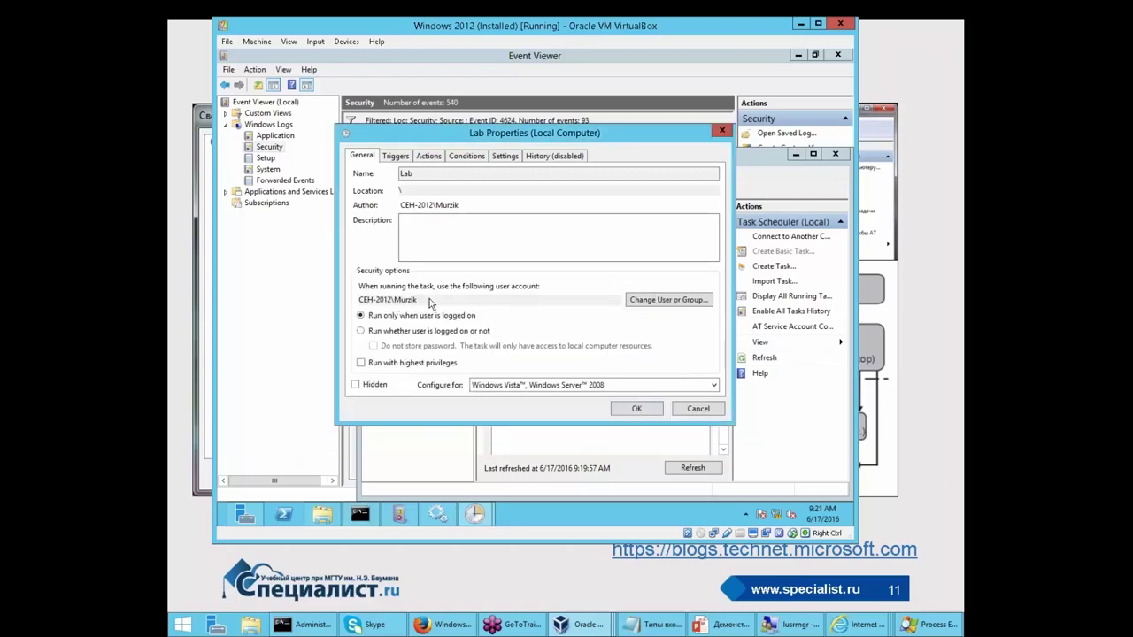
Set the Lab task's run-as account to Administrator and save its properties
{"action": "left_click", "coordinate": [657, 301]}
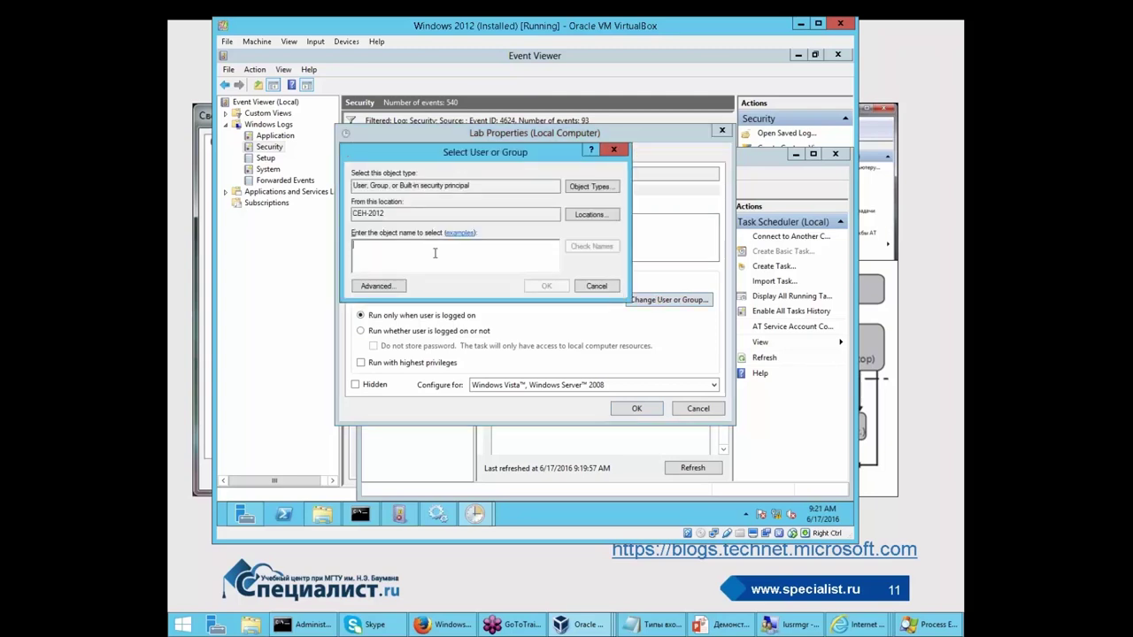
{"action": "type", "text": "Administra"}
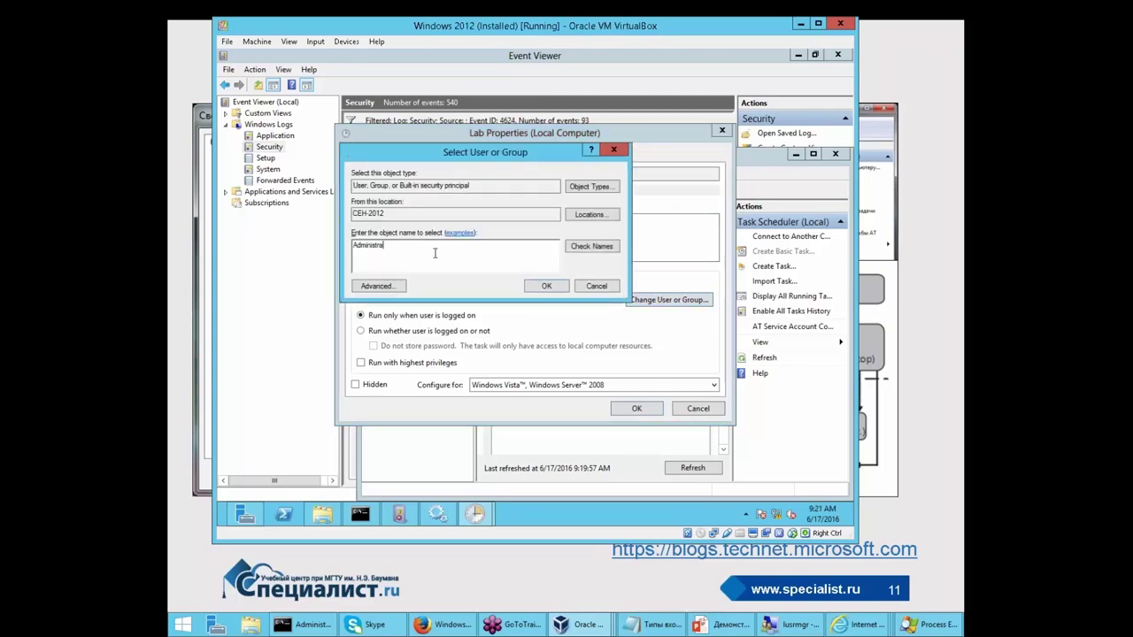
{"action": "key", "text": "Return"}
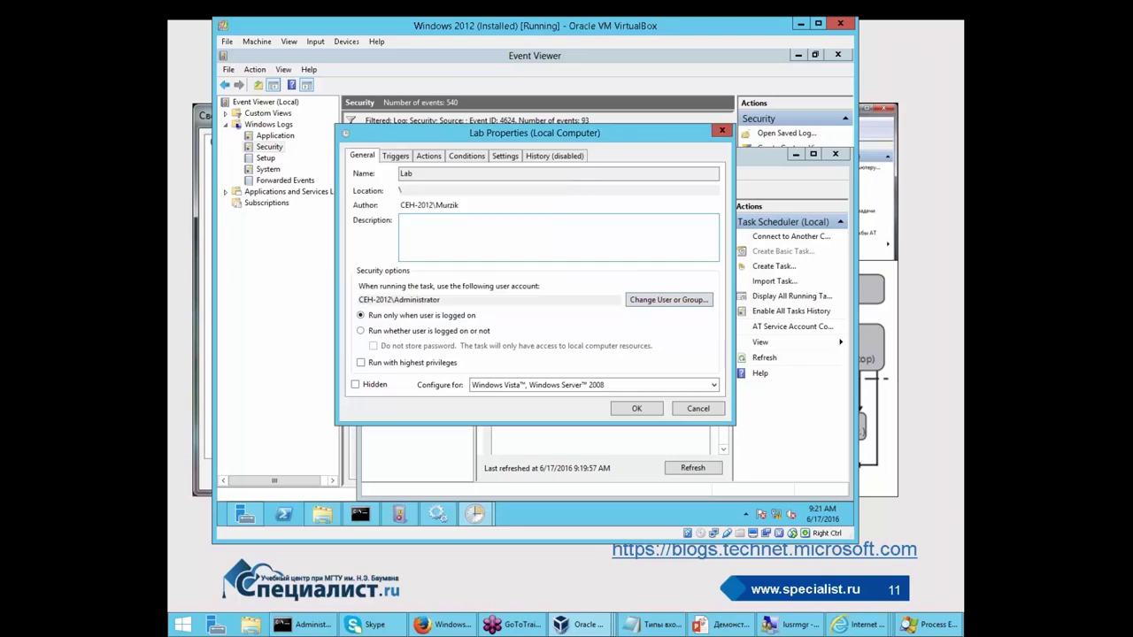
{"action": "left_click", "coordinate": [638, 409]}
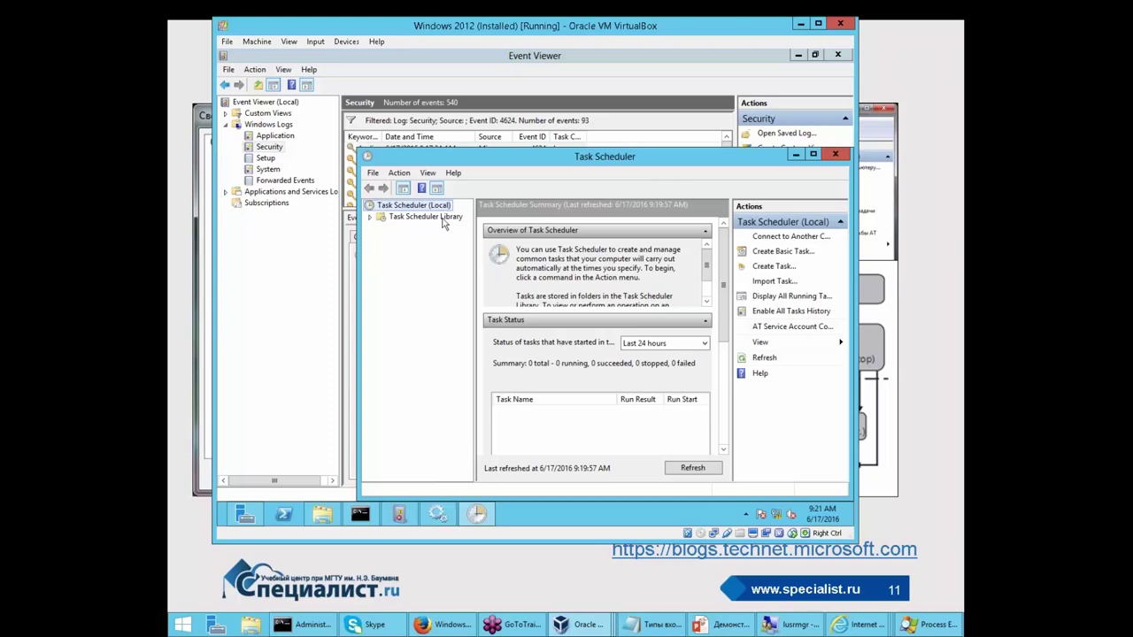
Select the Lab task in the Task Scheduler Library
{"action": "left_click", "coordinate": [478, 515]}
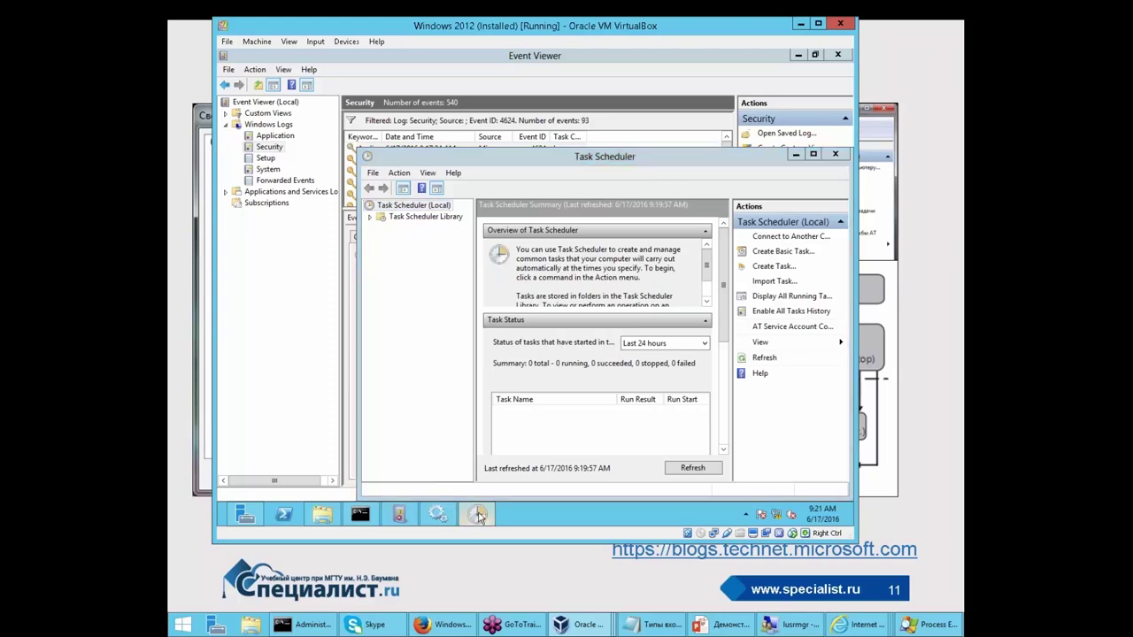
{"action": "left_click", "coordinate": [478, 515]}
{"action": "left_click", "coordinate": [426, 217]}
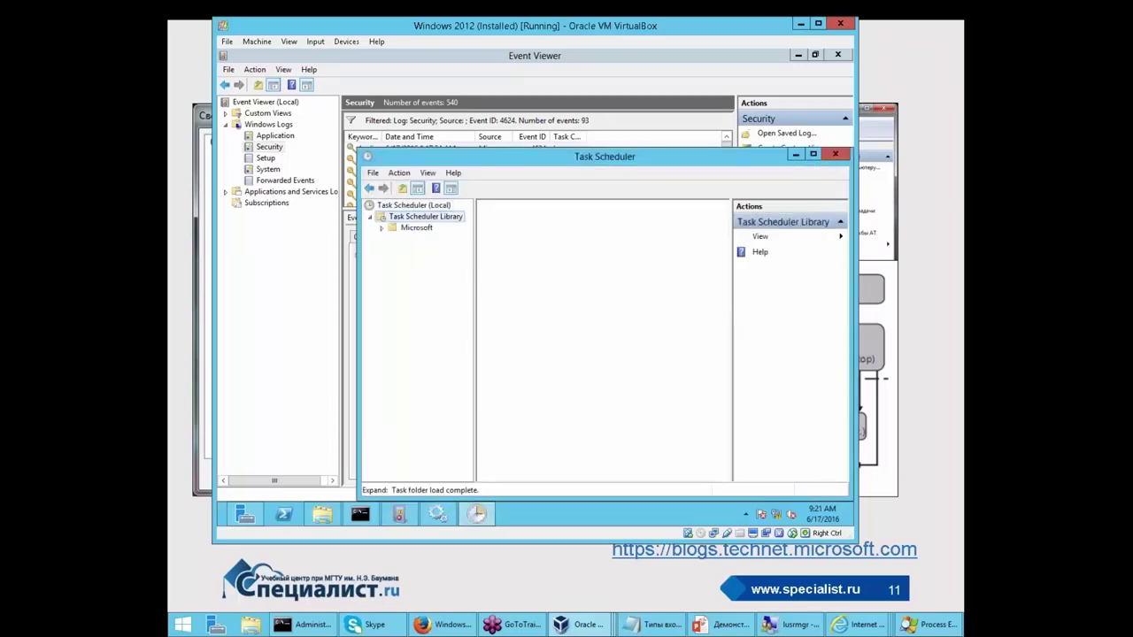
{"action": "left_click", "coordinate": [421, 231]}
{"action": "left_click", "coordinate": [415, 206]}
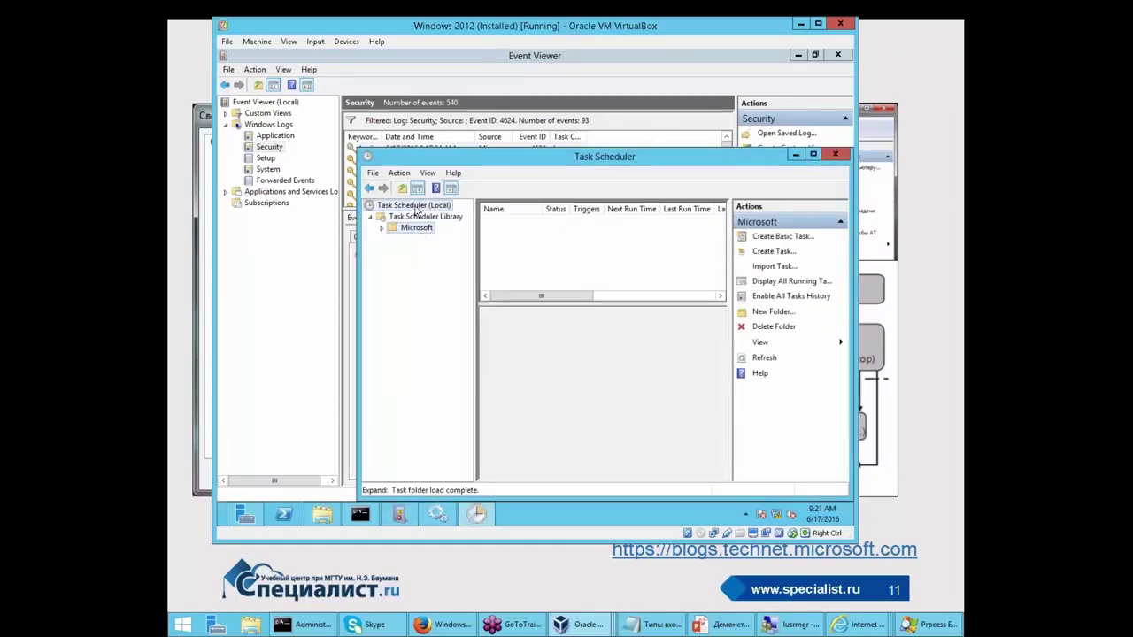
{"action": "left_click", "coordinate": [423, 217]}
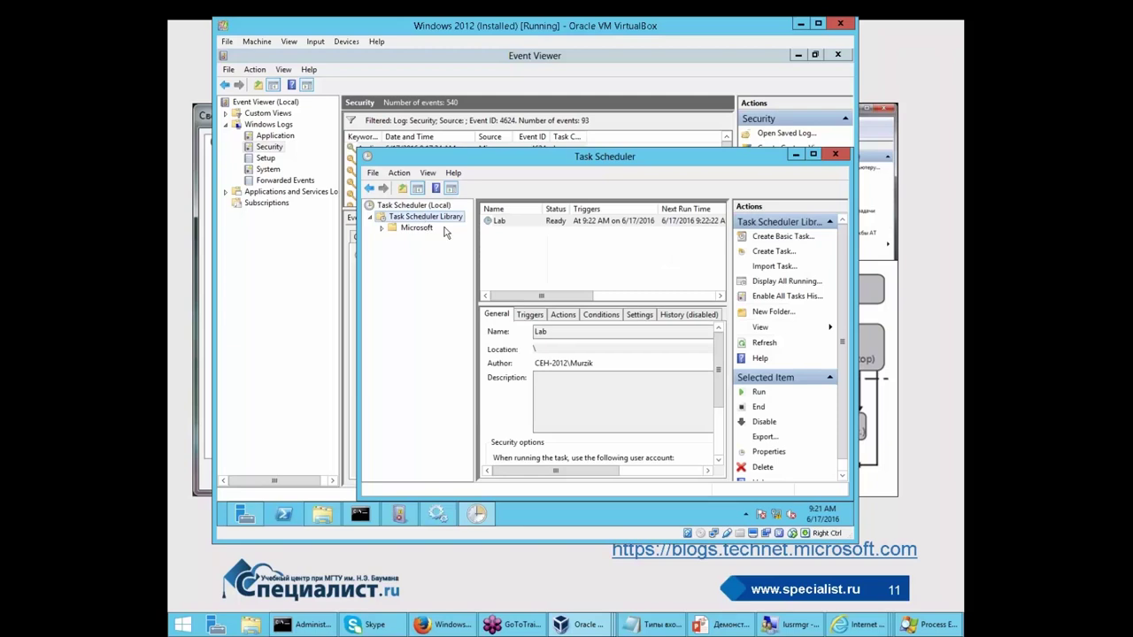
{"action": "left_click", "coordinate": [545, 221]}
Review the Lab task's description, conditions, calc.exe action and settings
{"action": "left_click", "coordinate": [616, 380]}
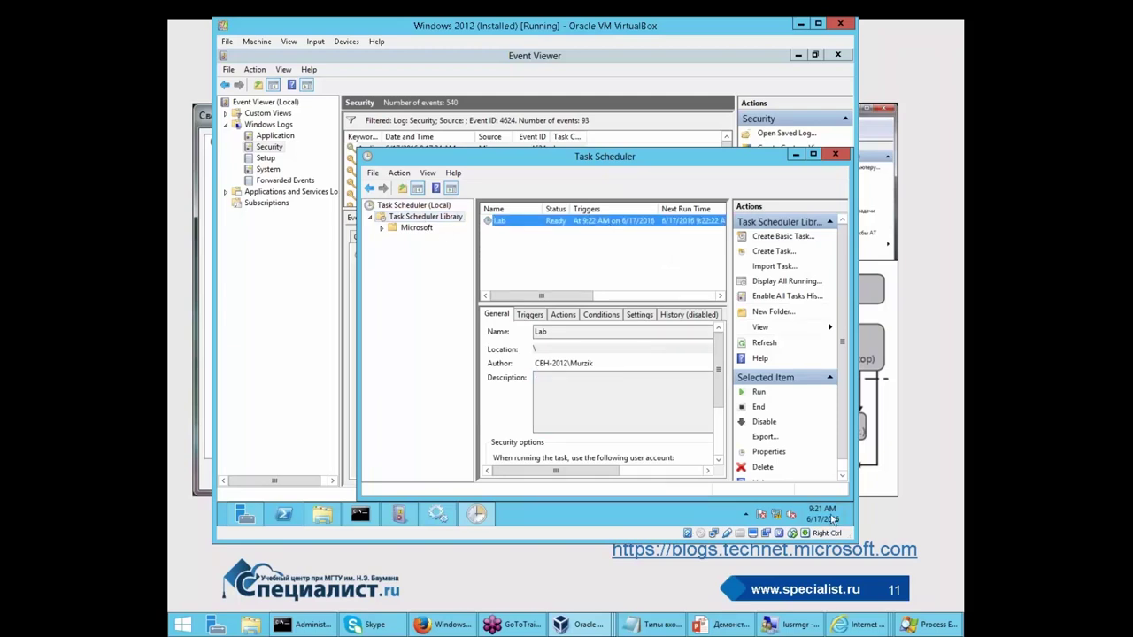
{"action": "left_click", "coordinate": [591, 316]}
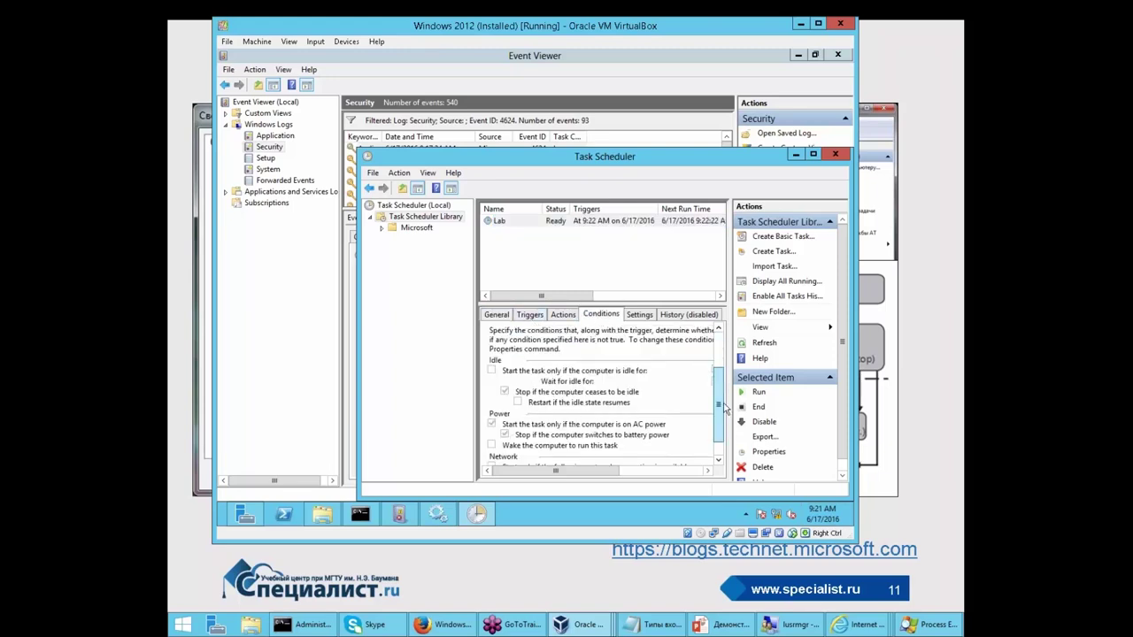
{"action": "scroll", "coordinate": [596, 436], "scroll_direction": "down", "scroll_amount": 3}
{"action": "left_click", "coordinate": [563, 315]}
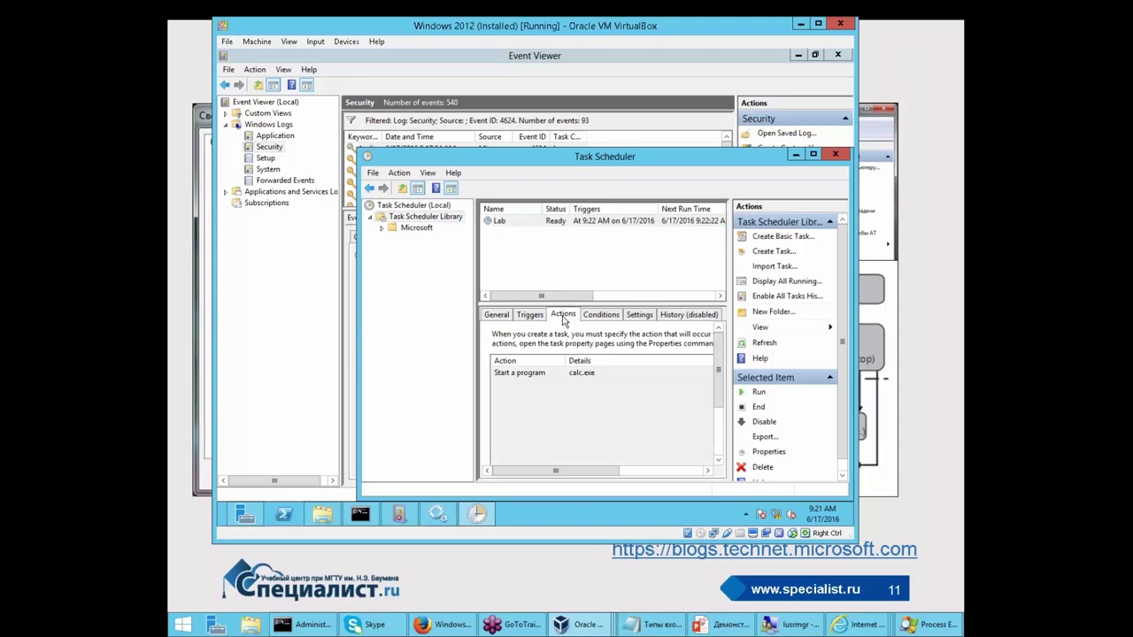
{"action": "left_click", "coordinate": [636, 315]}
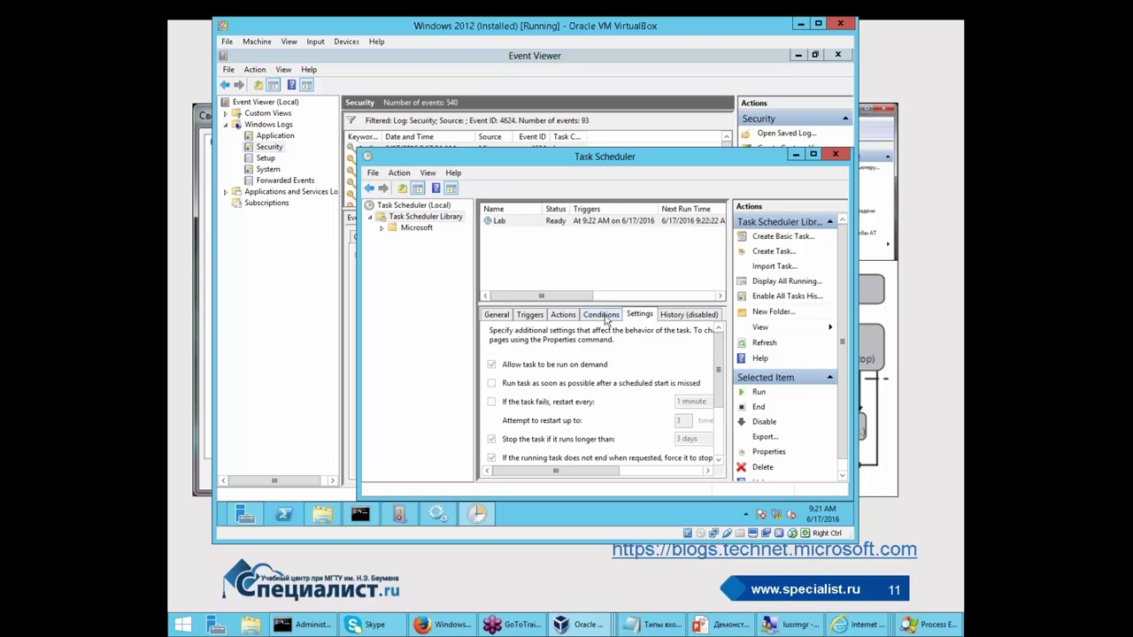
{"action": "left_click", "coordinate": [602, 315]}
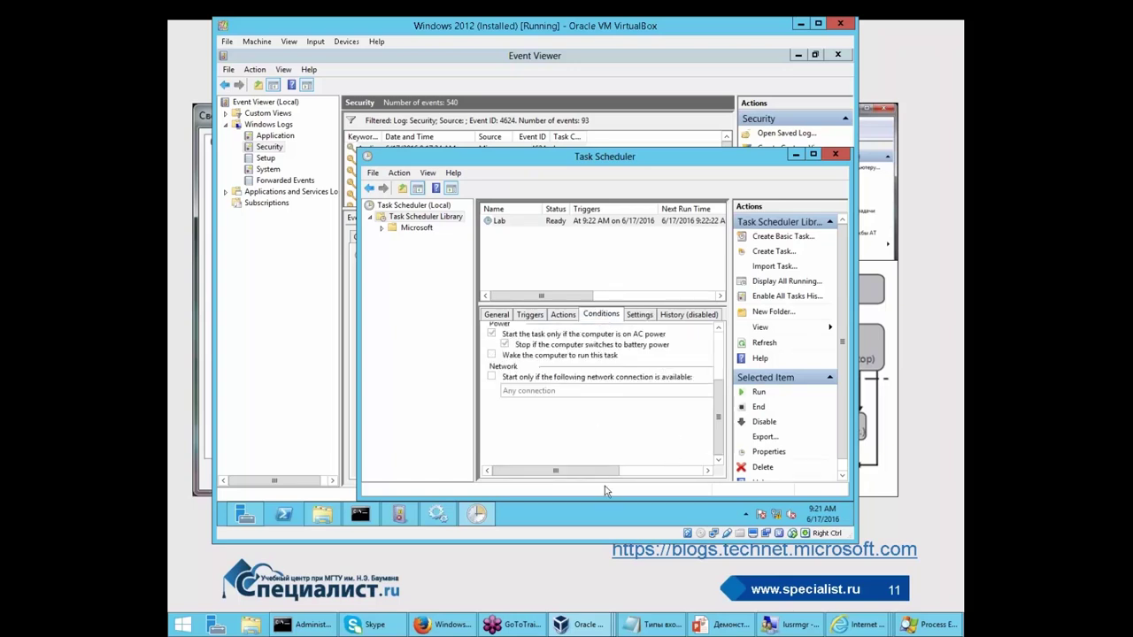
{"action": "right_click", "coordinate": [617, 519]}
Check process user names in Task Manager's Details tab, then reselect the Lab task
{"action": "left_click", "coordinate": [662, 470]}
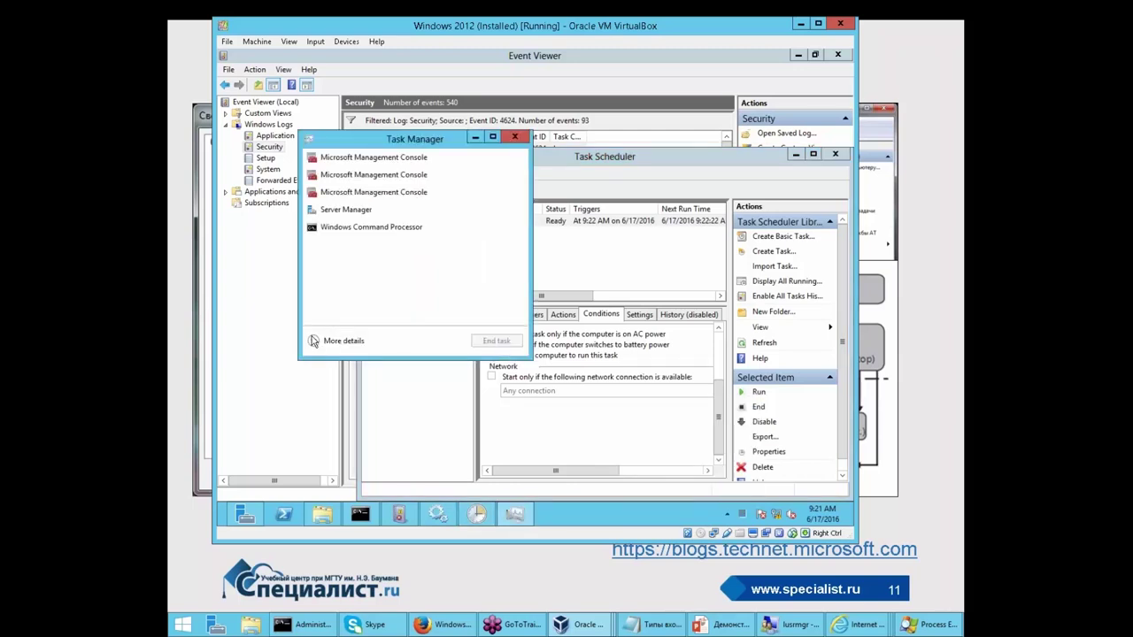
{"action": "left_click", "coordinate": [314, 340]}
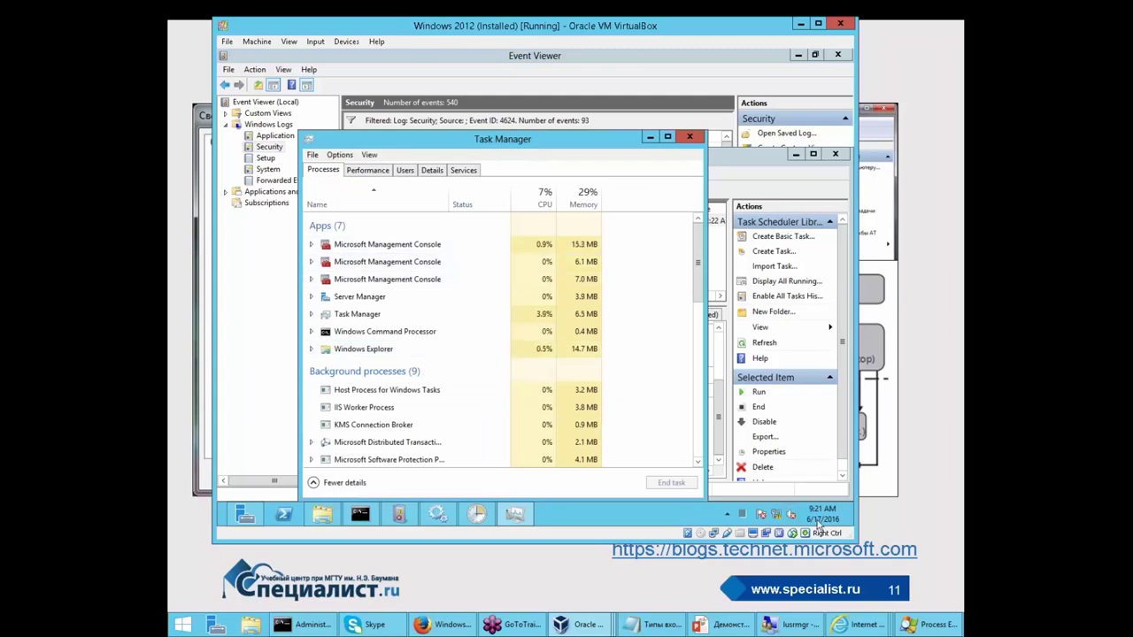
{"action": "left_click", "coordinate": [431, 171]}
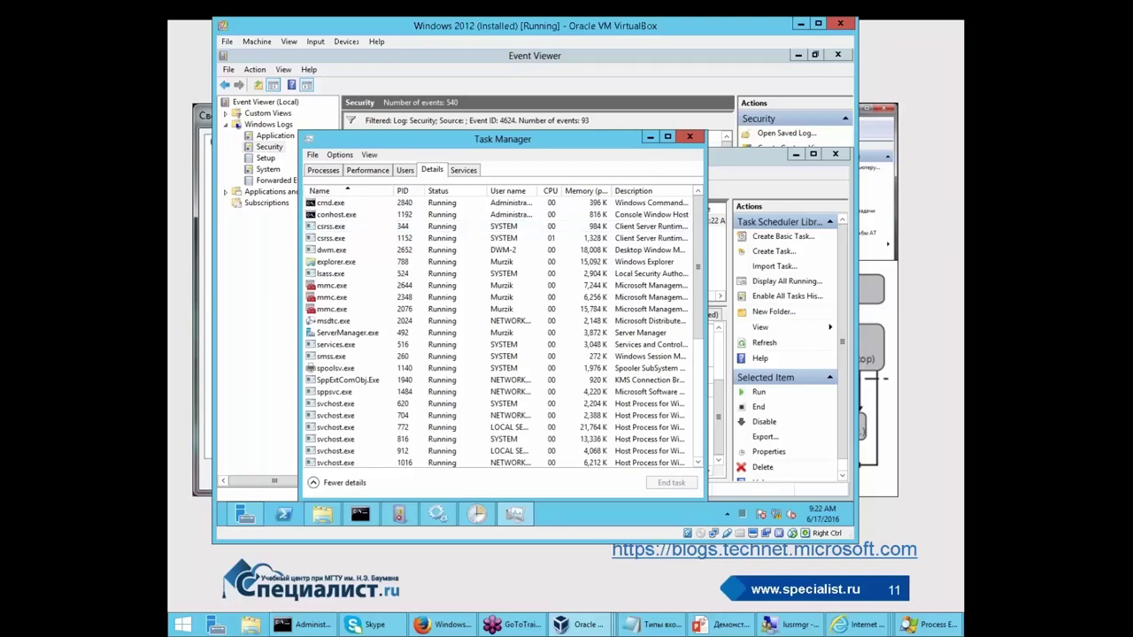
{"action": "left_click", "coordinate": [650, 141]}
{"action": "left_click", "coordinate": [574, 223]}
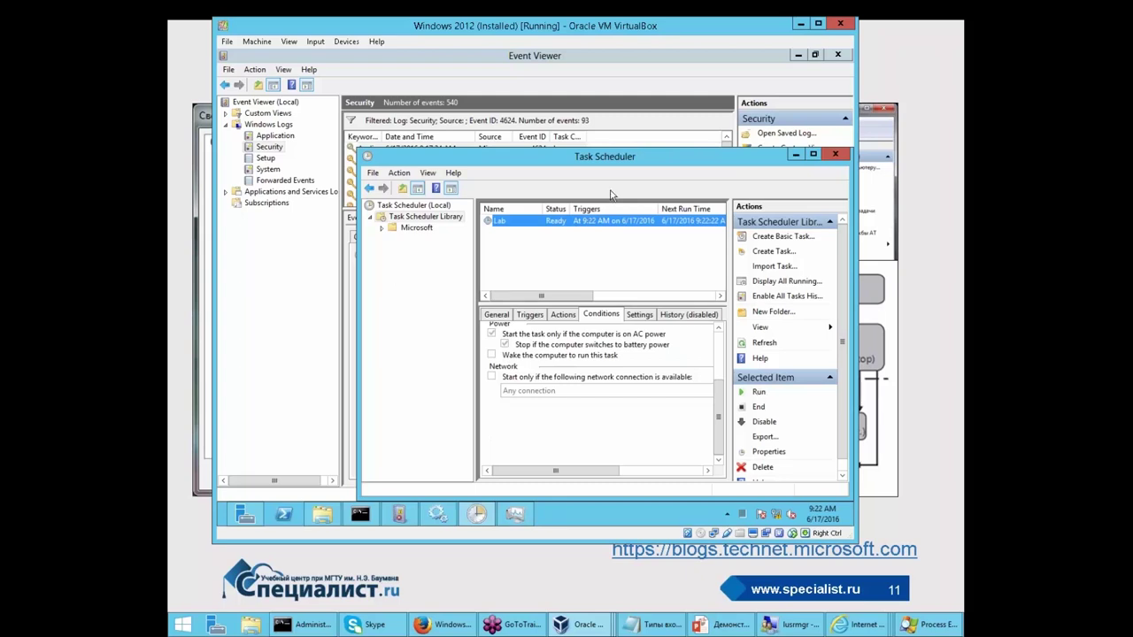
Review the 9:13:32, 9:10:31, 9:04:43 and 9:17:34 AM 4624 logon events, then view slide 11
{"action": "left_click", "coordinate": [278, 148]}
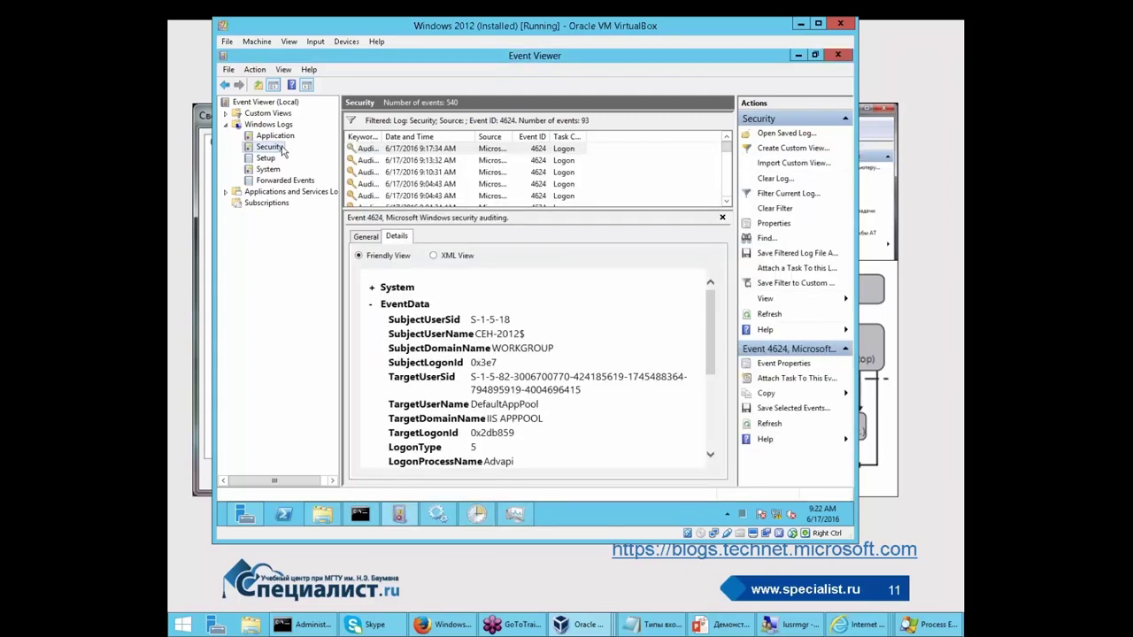
{"action": "left_click", "coordinate": [769, 314]}
{"action": "left_click", "coordinate": [564, 161]}
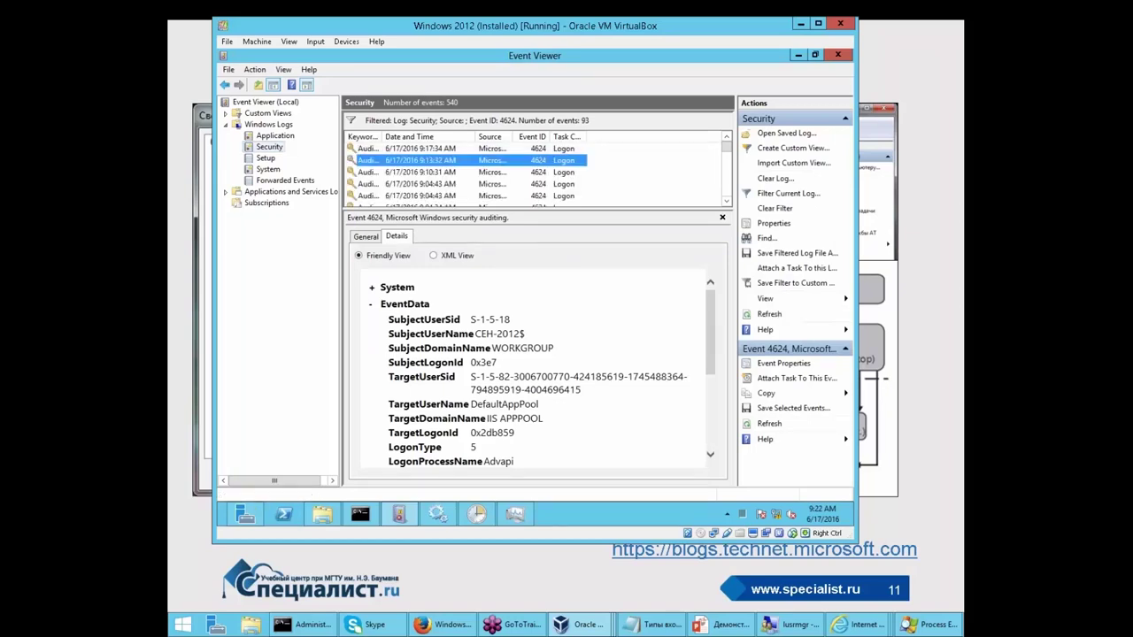
{"action": "left_click", "coordinate": [566, 173]}
{"action": "left_click", "coordinate": [567, 183]}
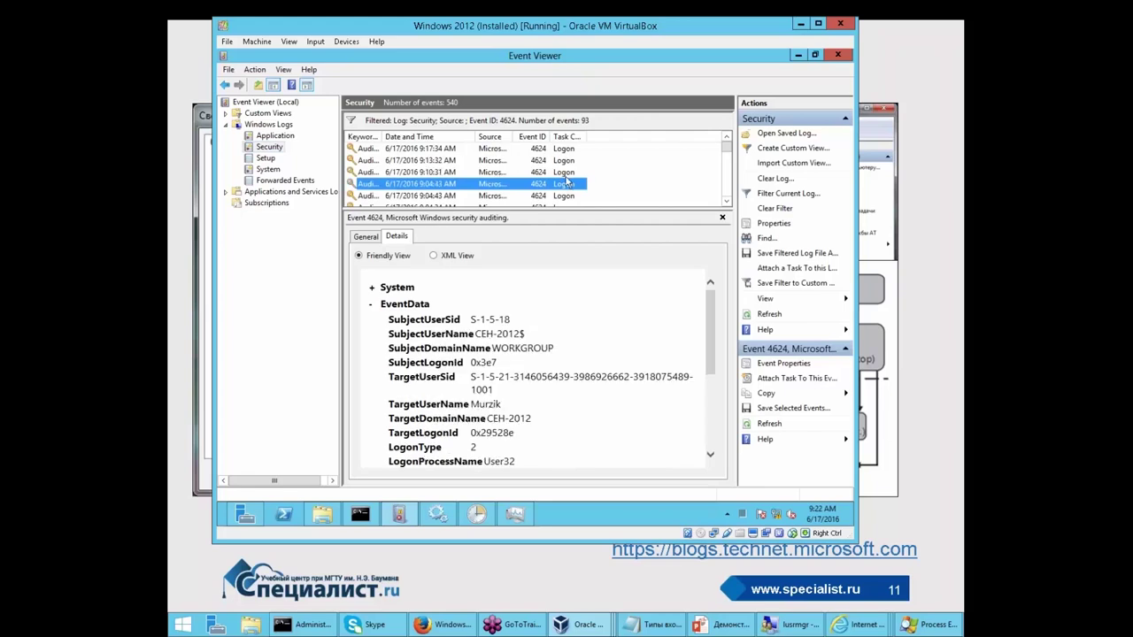
{"action": "left_click", "coordinate": [563, 148]}
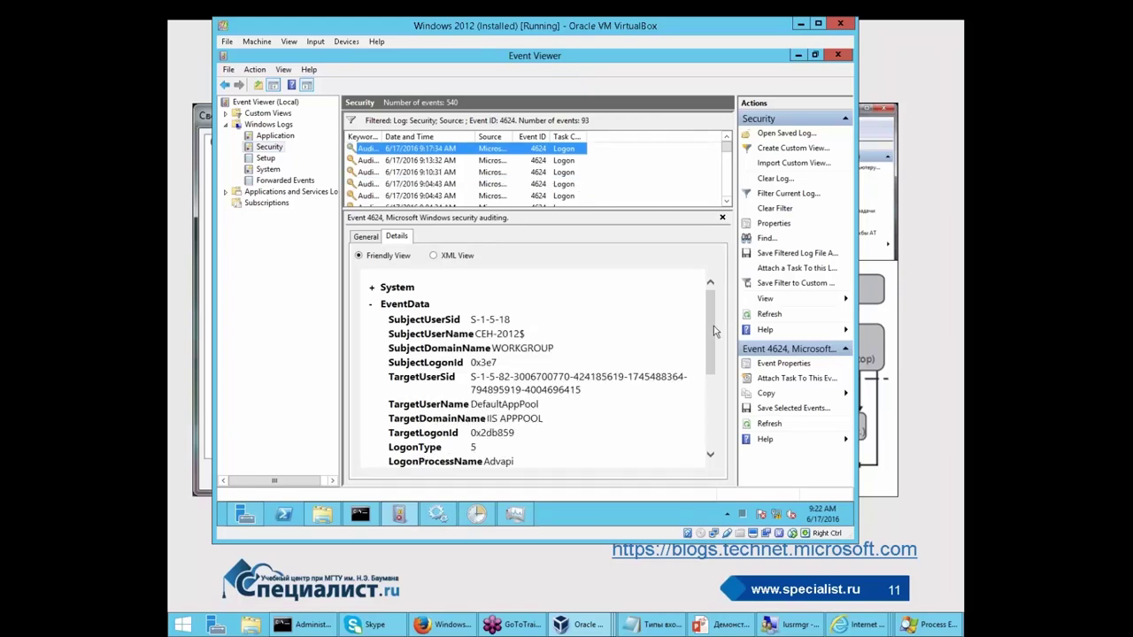
{"action": "left_click", "coordinate": [800, 24]}
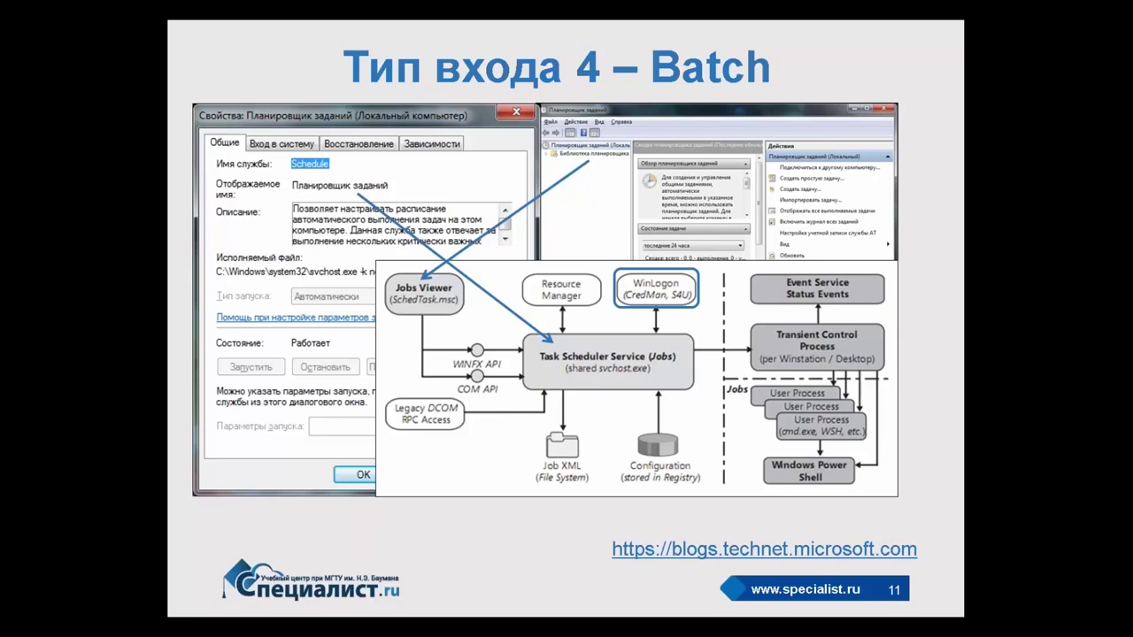
{"action": "key", "text": "alt+Tab"}
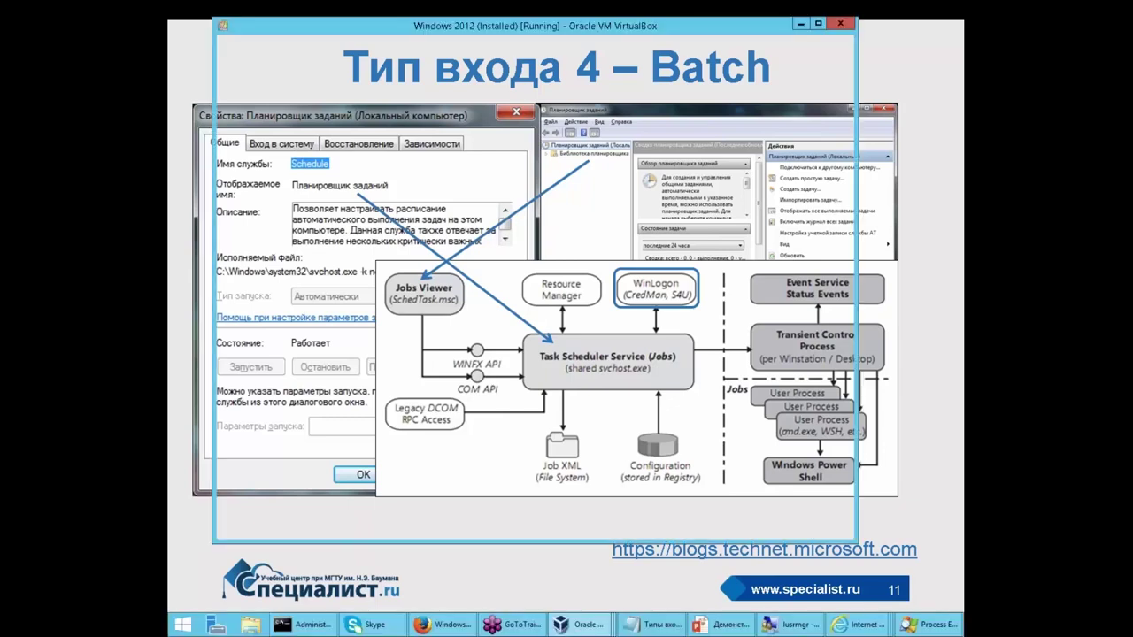
Set Lab's properties to run whether the user is logged on or not
{"action": "left_click", "coordinate": [475, 513]}
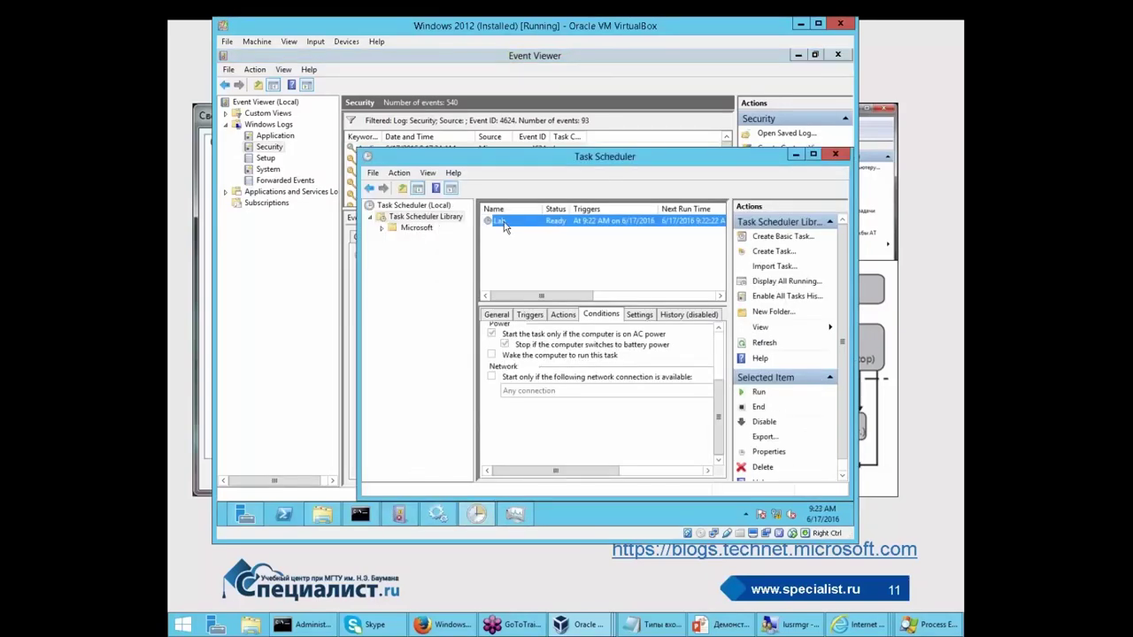
{"action": "double_click", "coordinate": [525, 223]}
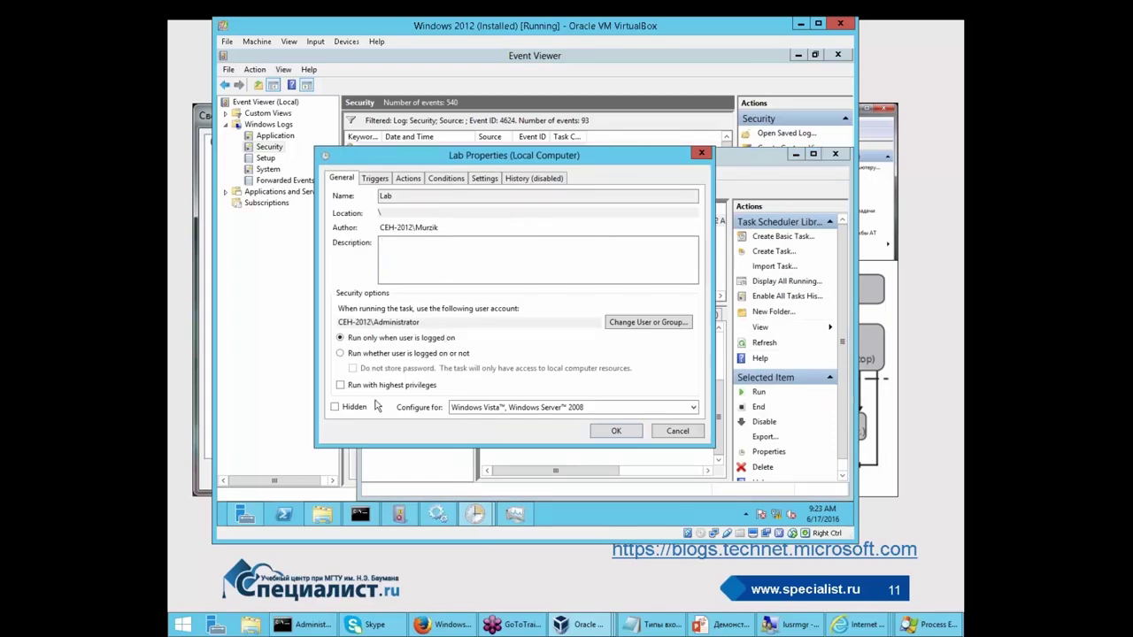
{"action": "left_click", "coordinate": [363, 353]}
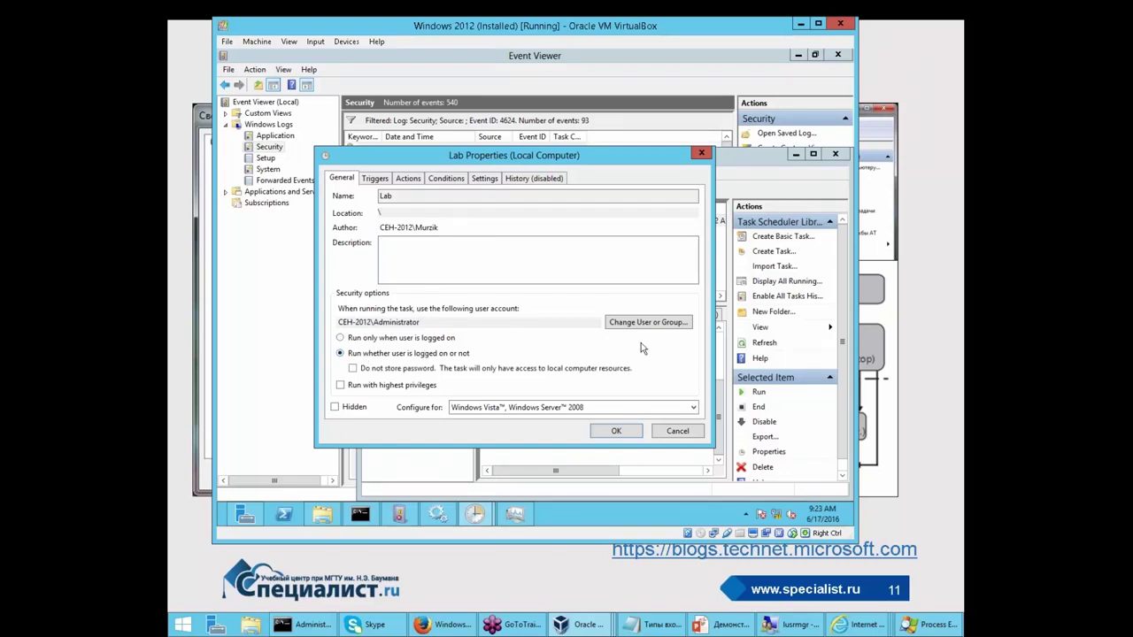
Review Lab's Triggers, Actions, General, Conditions and Settings tabs
{"action": "left_click", "coordinate": [377, 181]}
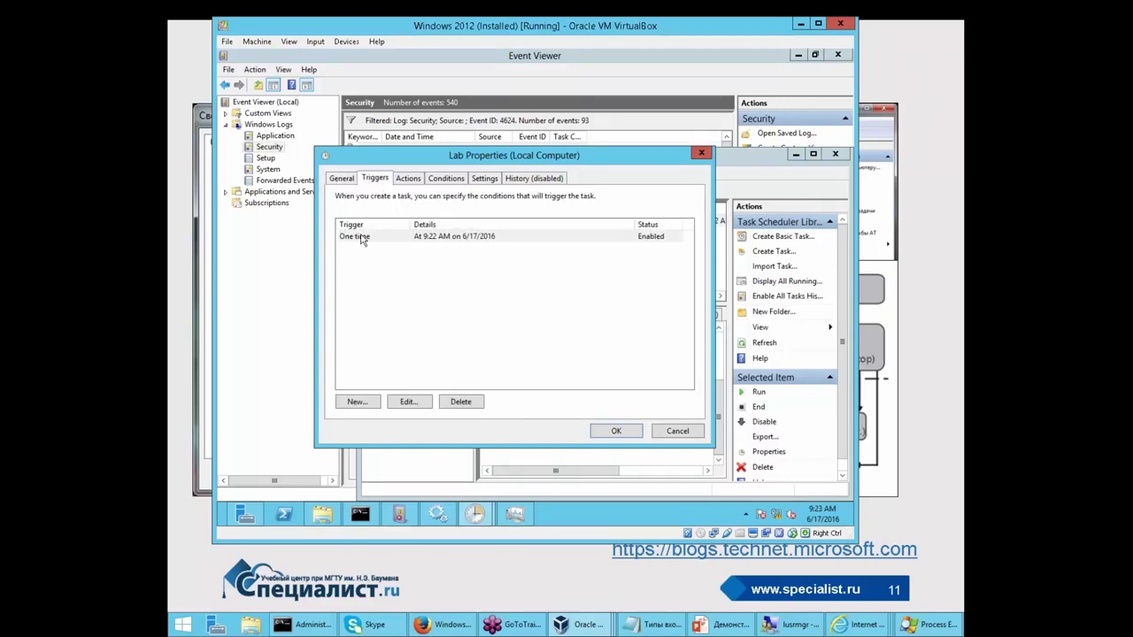
{"action": "left_click", "coordinate": [516, 241]}
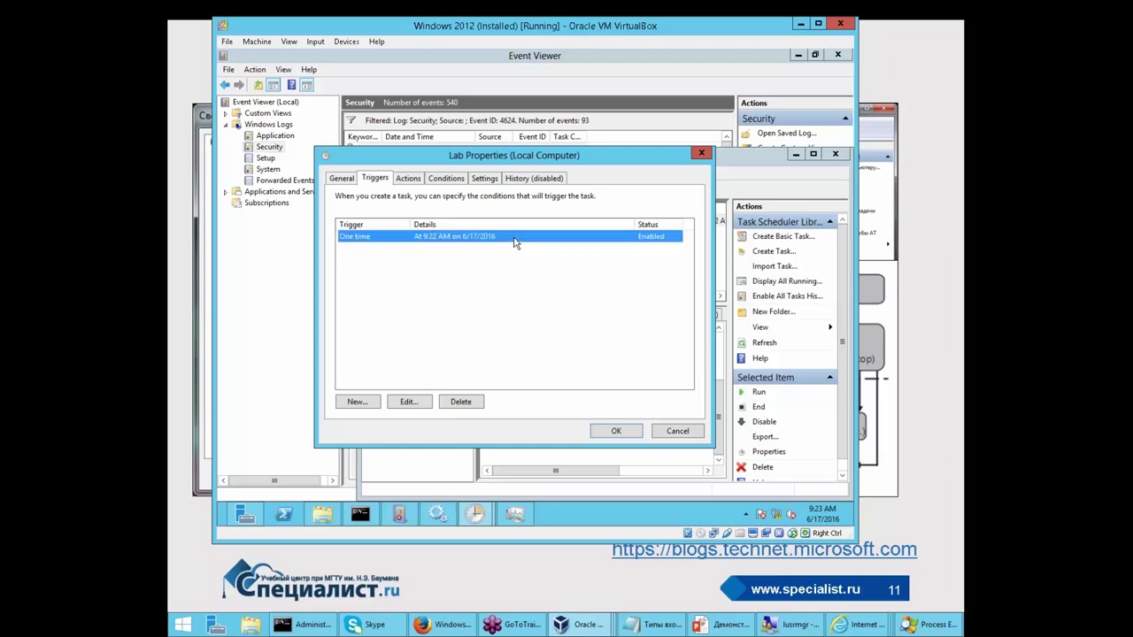
{"action": "left_click", "coordinate": [400, 180]}
{"action": "left_click", "coordinate": [350, 178]}
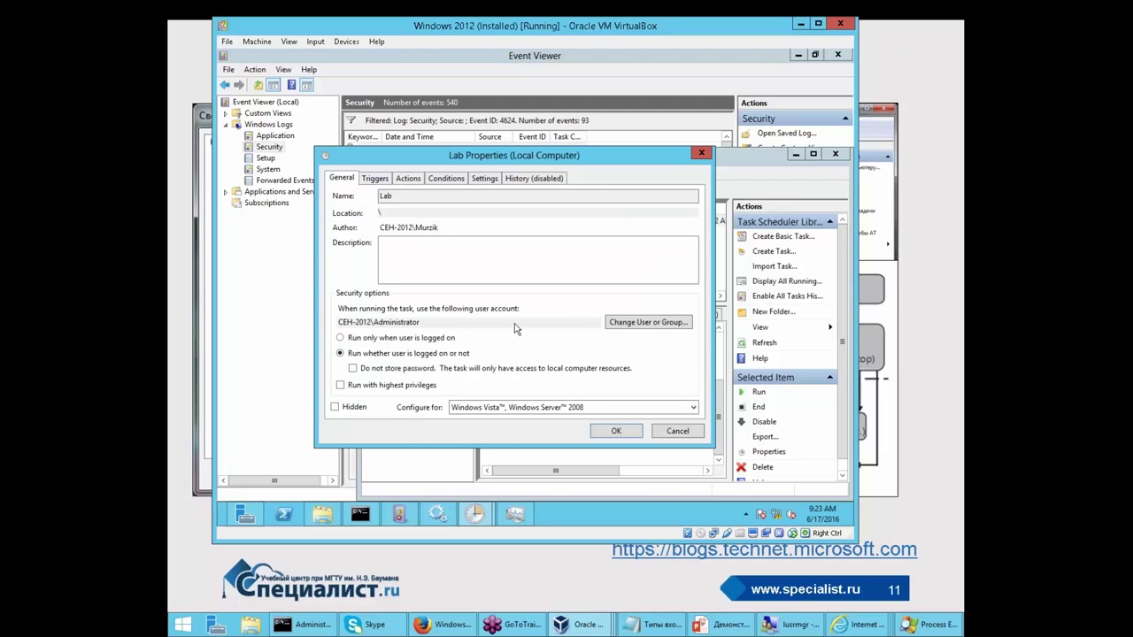
{"action": "left_click", "coordinate": [449, 179]}
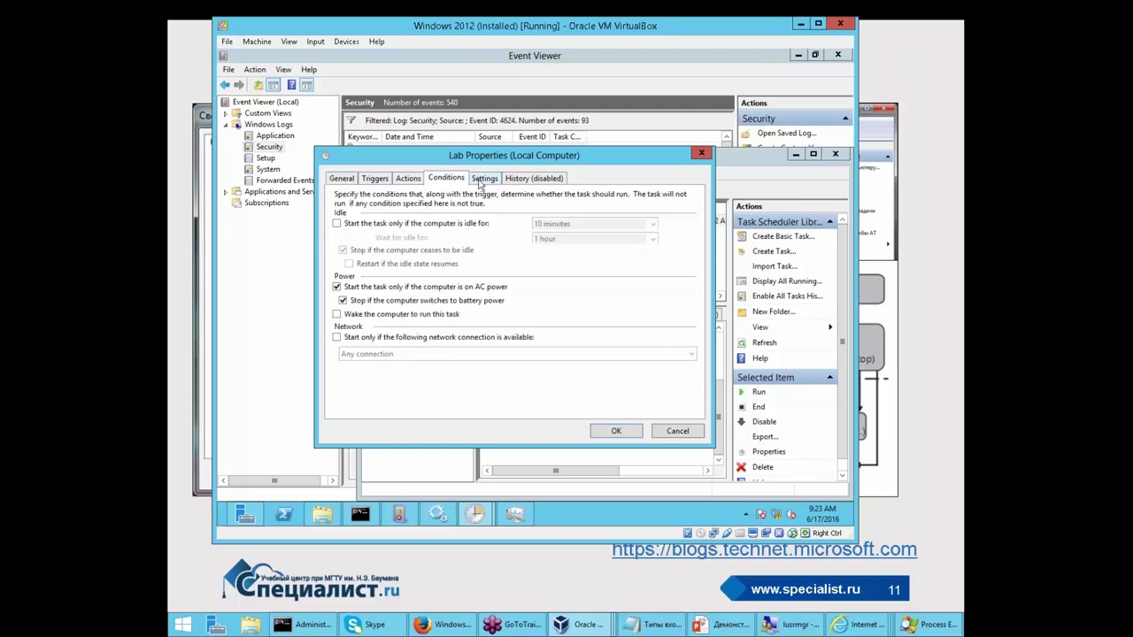
{"action": "left_click", "coordinate": [483, 180]}
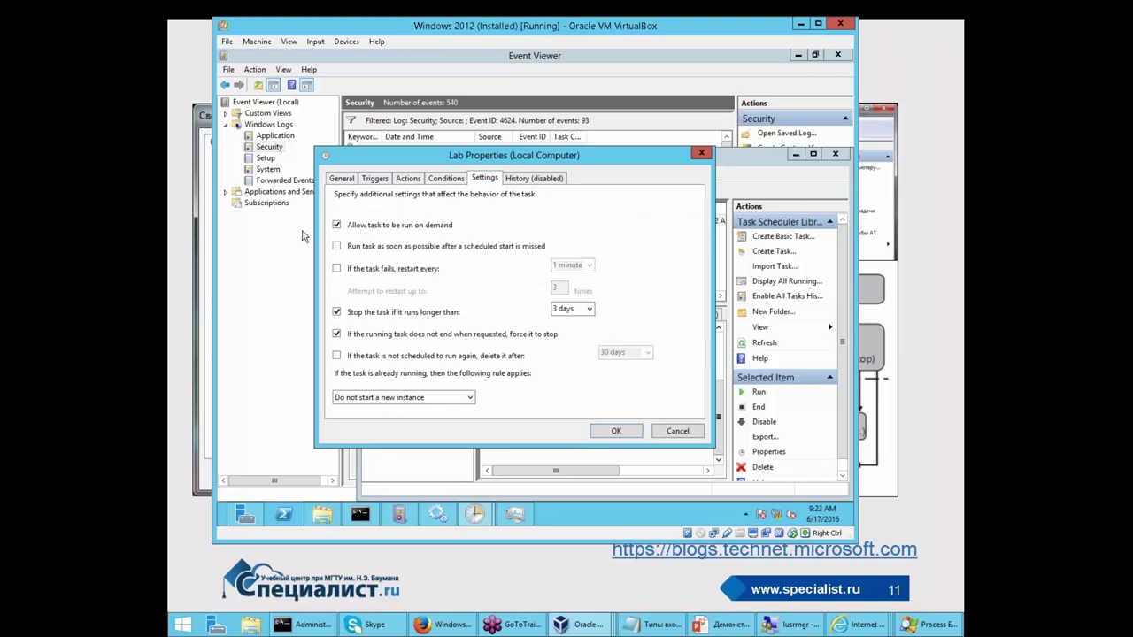
Save Lab's properties and enter the Administrator account password
{"action": "left_click", "coordinate": [617, 431]}
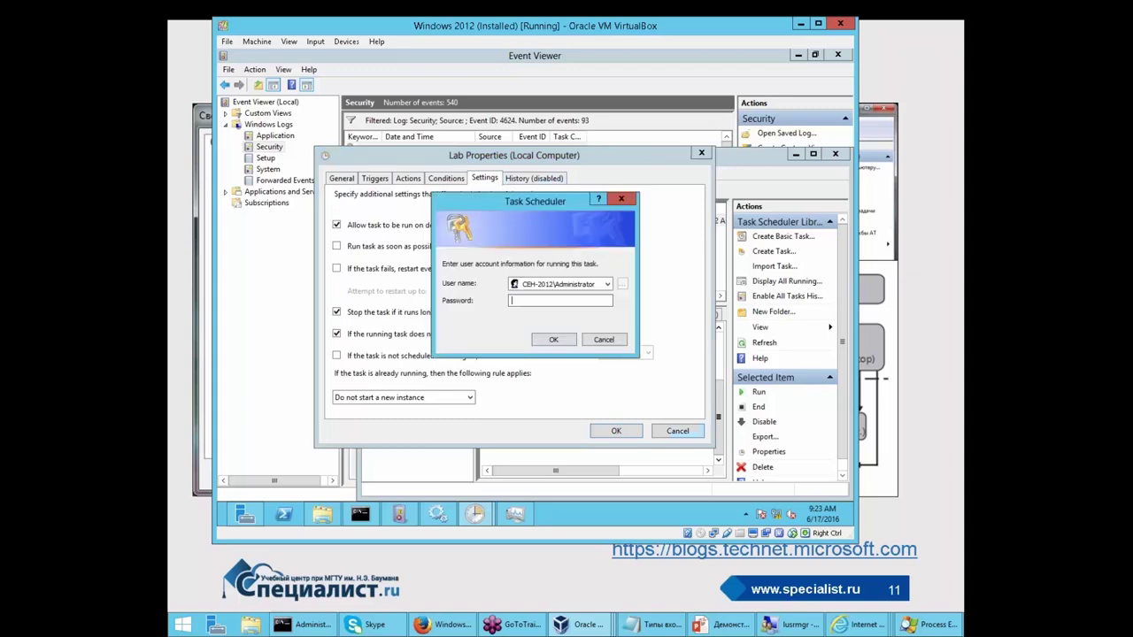
{"action": "left_click", "coordinate": [583, 305]}
{"action": "type", "text": "••••••"}
Confirm the credentials, run Lab now, and check for calc.exe in Task Manager
{"action": "left_click", "coordinate": [554, 341]}
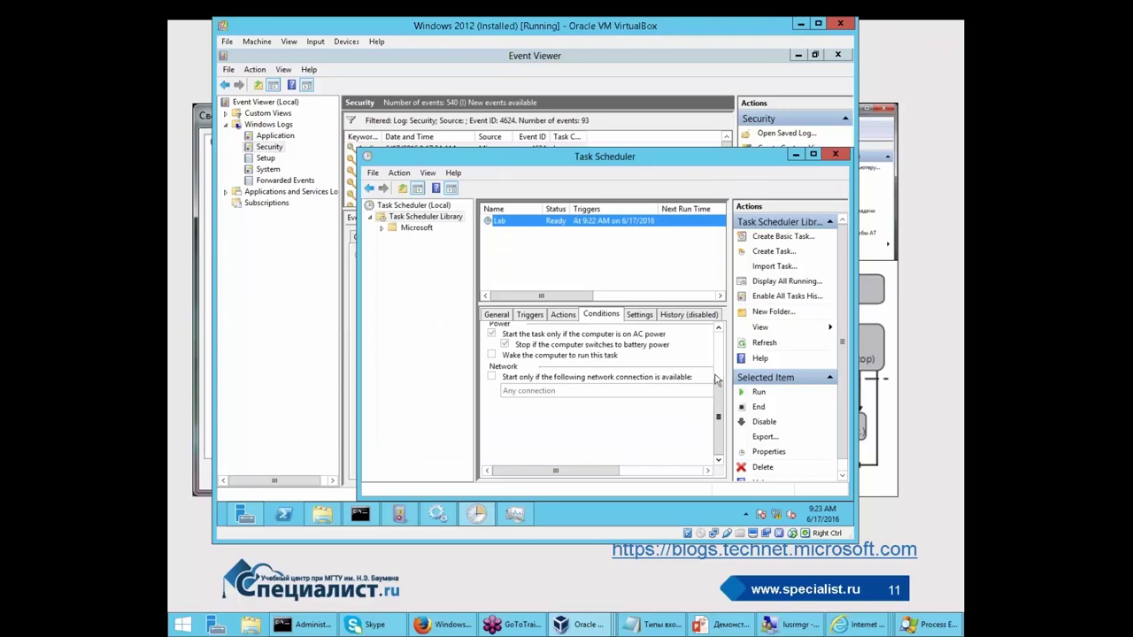
{"action": "left_click", "coordinate": [758, 393]}
{"action": "left_click", "coordinate": [516, 514]}
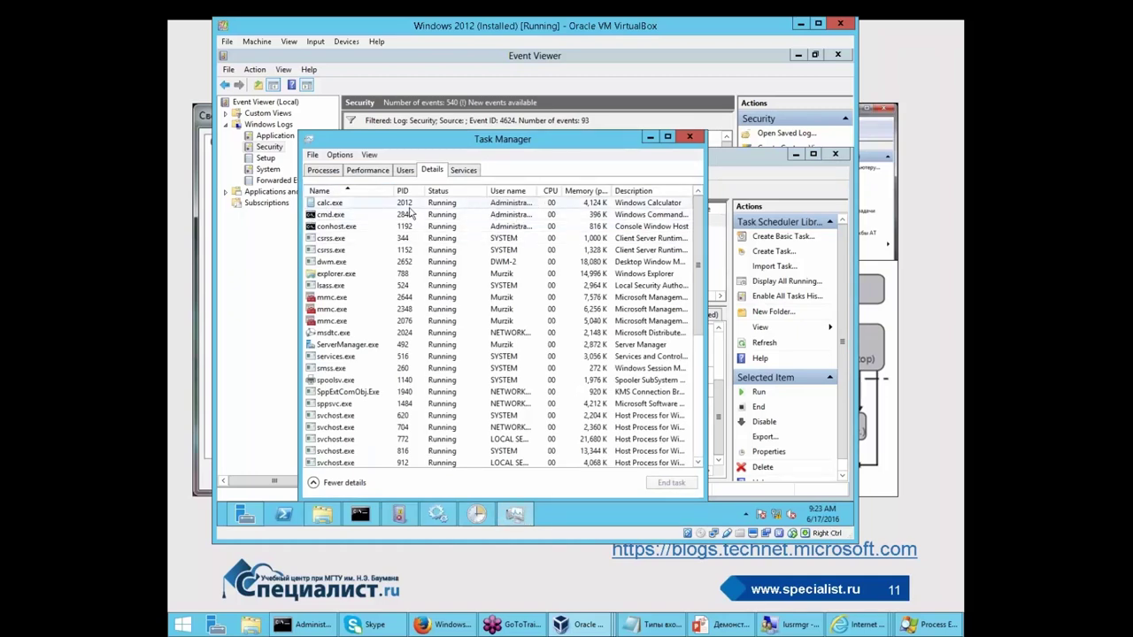
{"action": "left_click", "coordinate": [650, 136]}
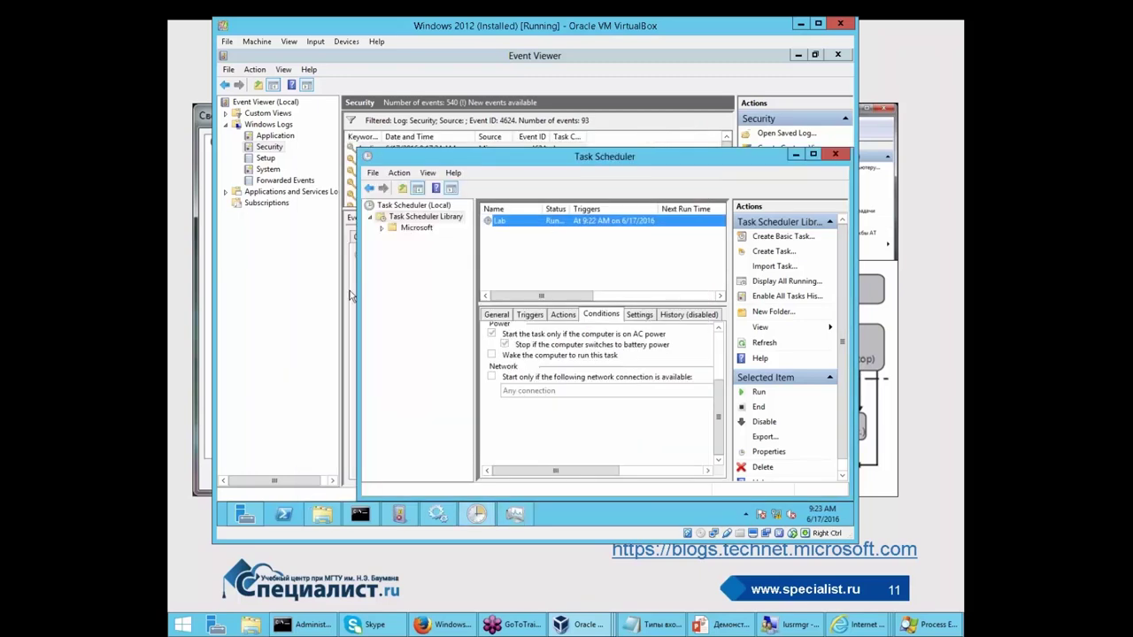
{"action": "left_click", "coordinate": [266, 153]}
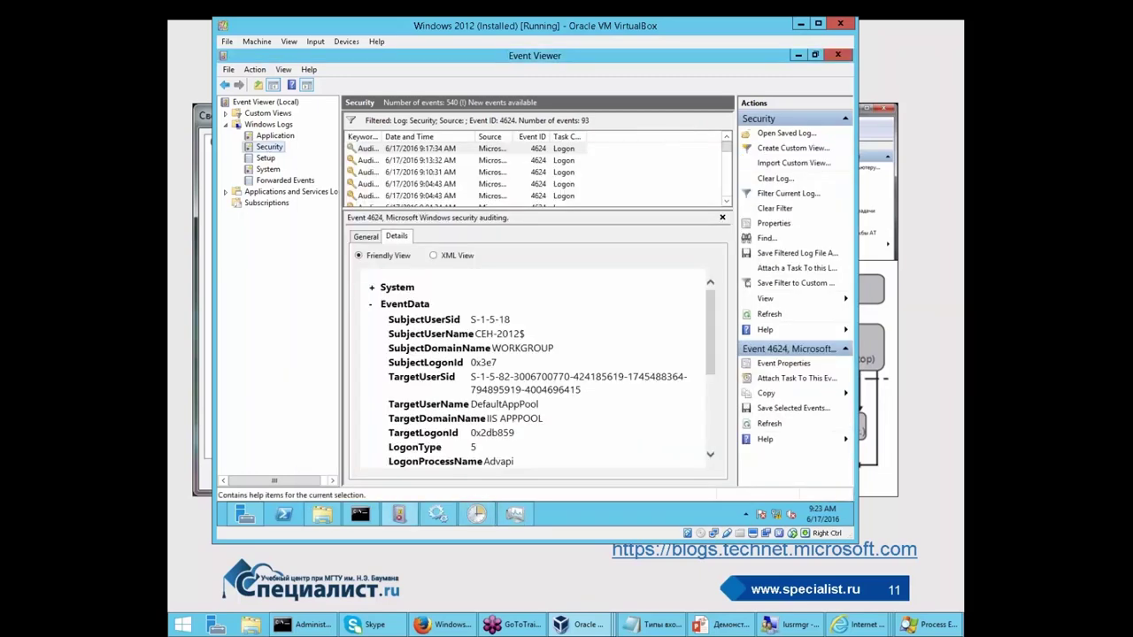
Refresh the Security log and highlight 'Logon Type: 4' in the 9:23:40 AM 4624 event
{"action": "left_click", "coordinate": [769, 314]}
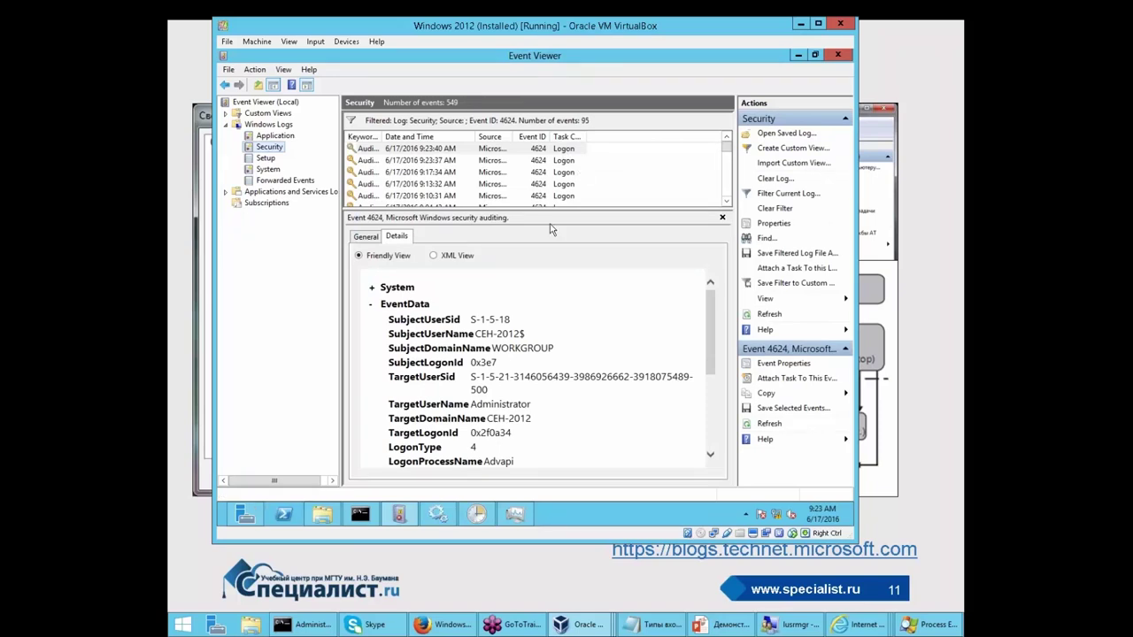
{"action": "scroll", "coordinate": [482, 452], "scroll_direction": "down", "scroll_amount": 2}
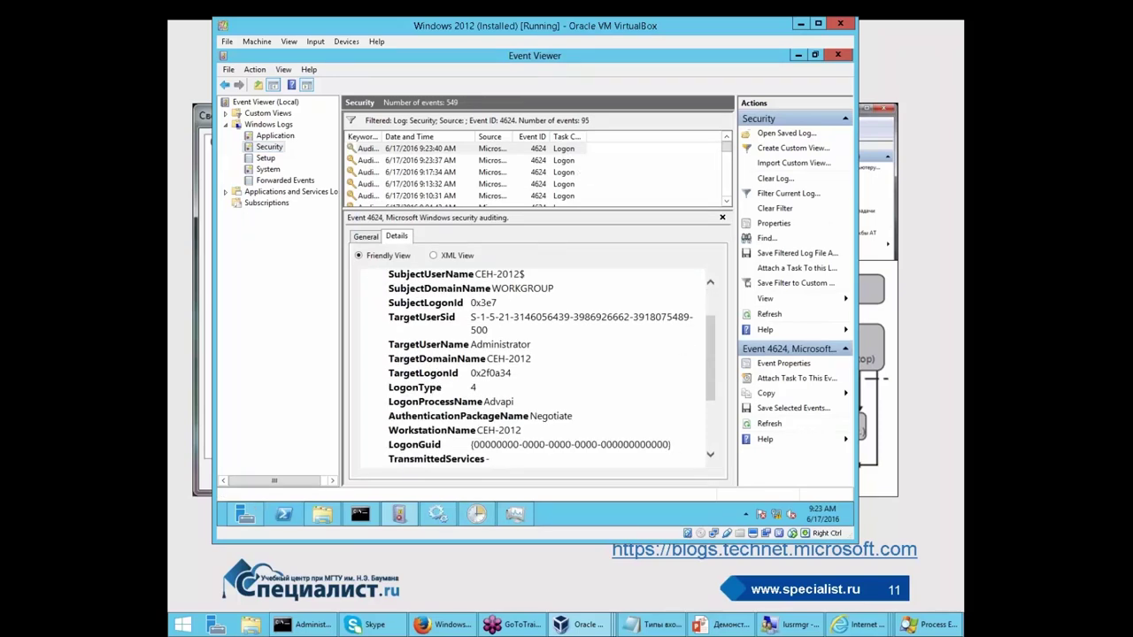
{"action": "scroll", "coordinate": [531, 366], "scroll_direction": "down", "scroll_amount": 4}
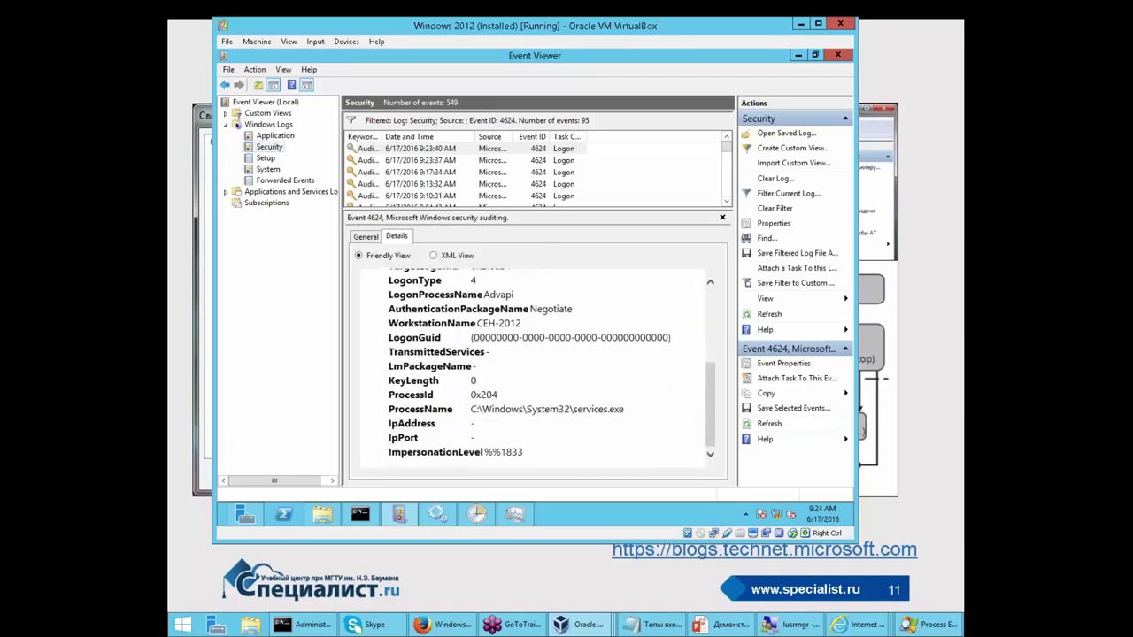
{"action": "scroll", "coordinate": [555, 439], "scroll_direction": "up", "scroll_amount": 5}
{"action": "scroll", "coordinate": [555, 440], "scroll_direction": "up", "scroll_amount": 1}
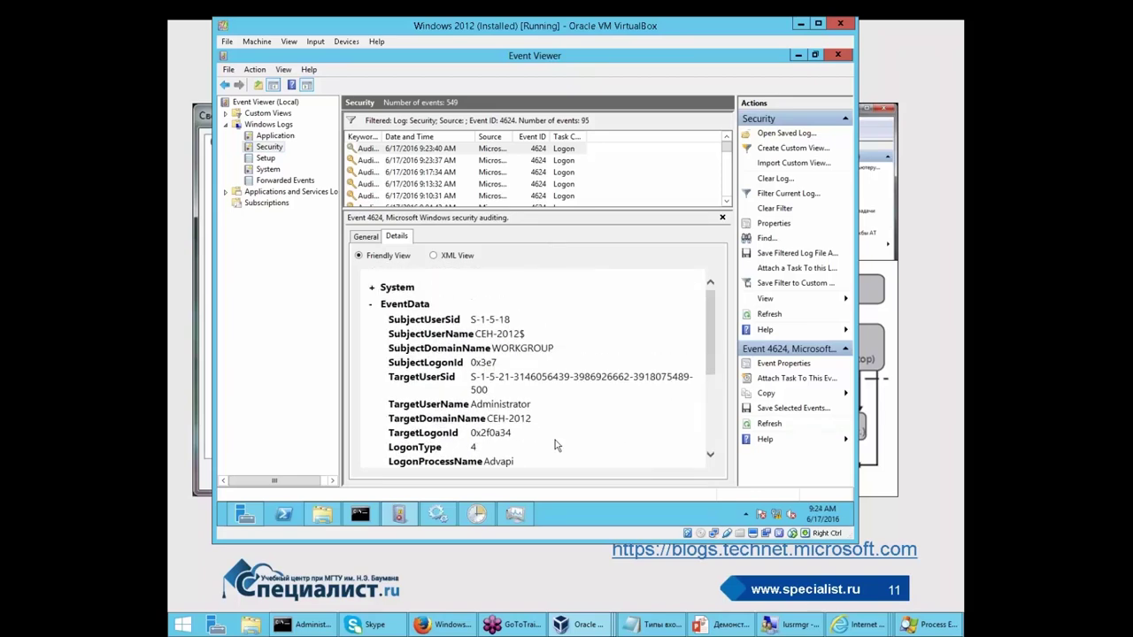
{"action": "left_click", "coordinate": [367, 237]}
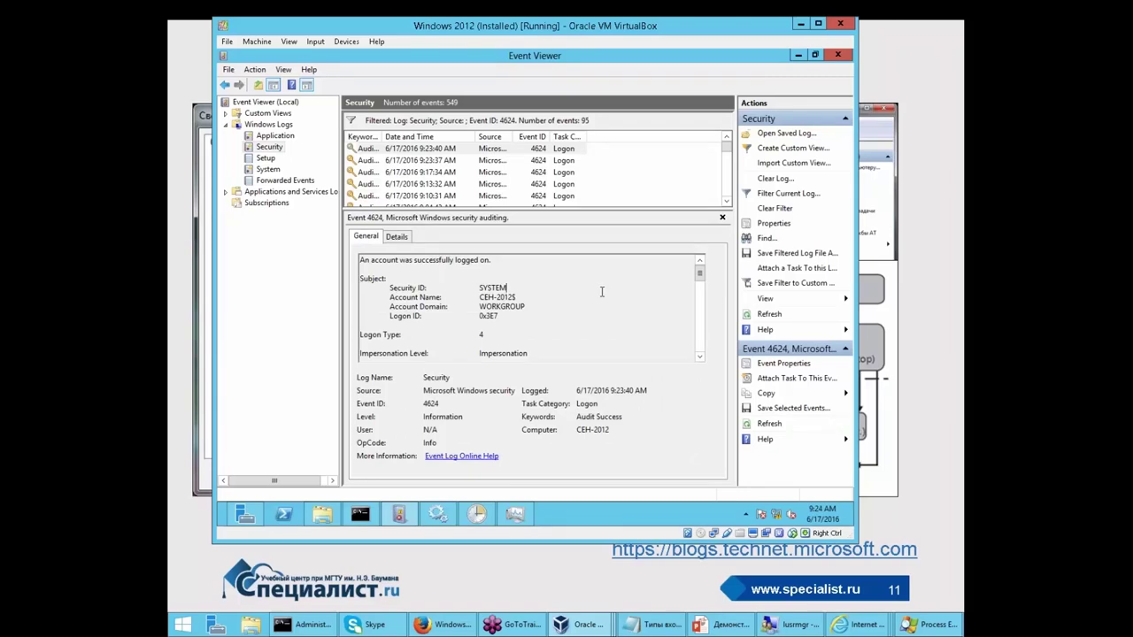
{"action": "scroll", "coordinate": [602, 292], "scroll_direction": "down", "scroll_amount": 2}
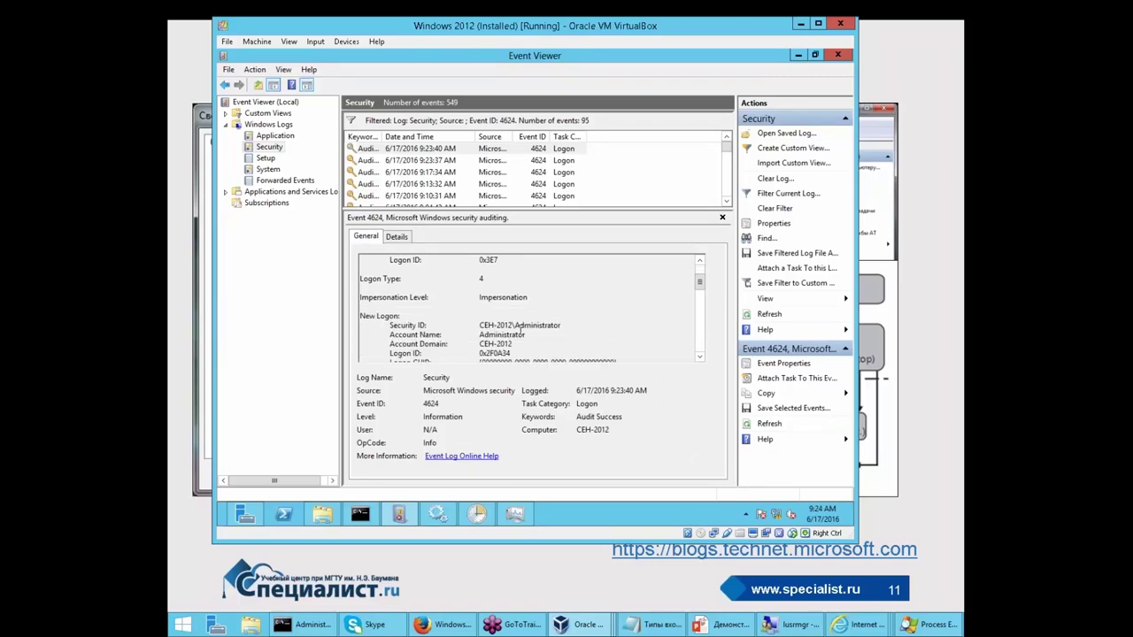
{"action": "left_click_drag", "start_coordinate": [506, 278], "coordinate": [352, 279]}
{"action": "scroll", "coordinate": [352, 279], "scroll_direction": "up", "scroll_amount": 2}
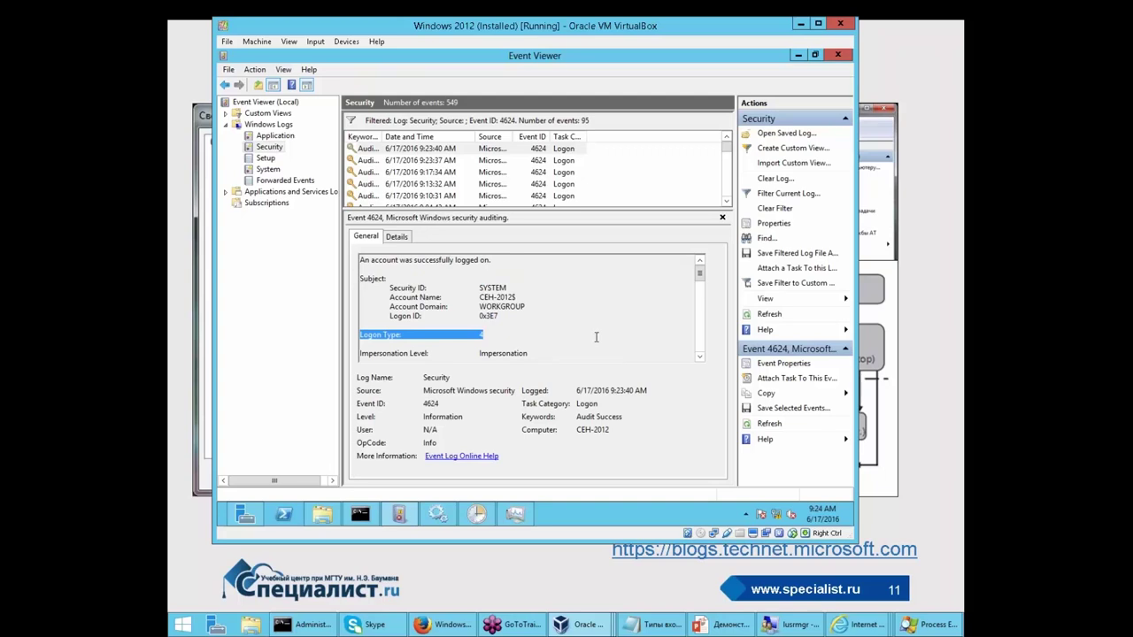
Advance the slideshow to slide 12, 'Тип входа 5 – Service', then return to the VM
{"action": "left_click", "coordinate": [474, 514]}
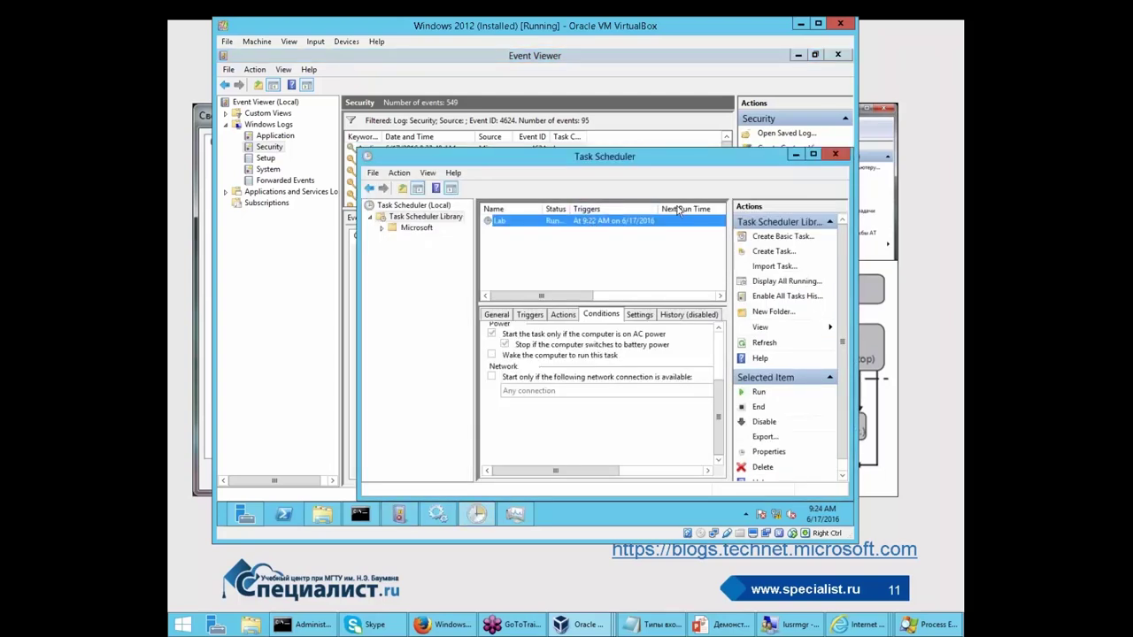
{"action": "left_click", "coordinate": [800, 24]}
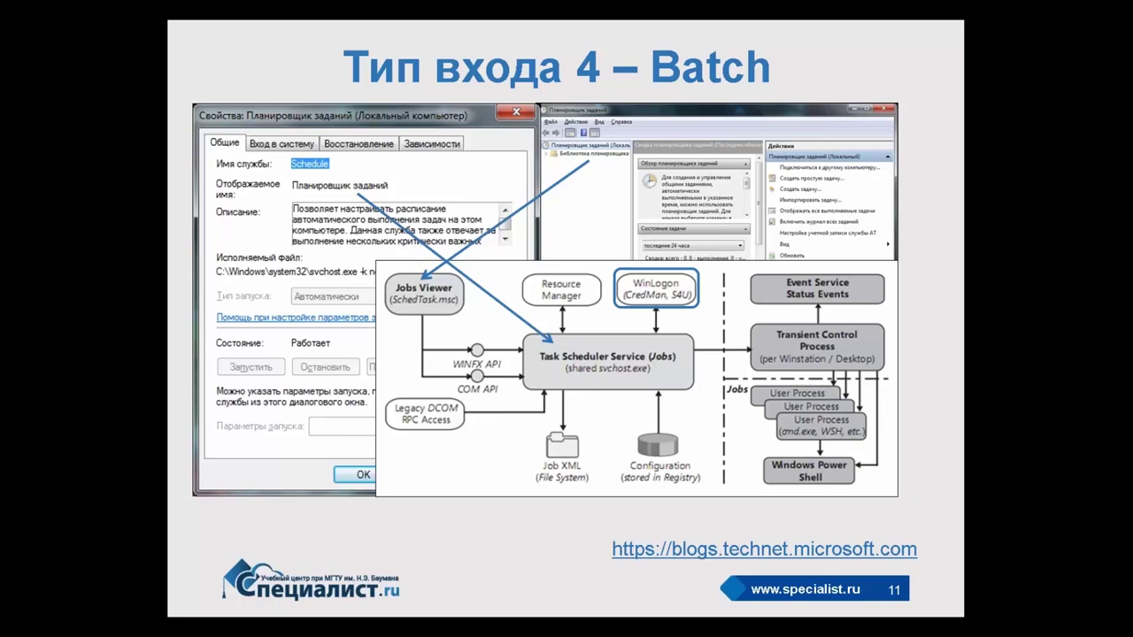
{"action": "left_click", "coordinate": [531, 298]}
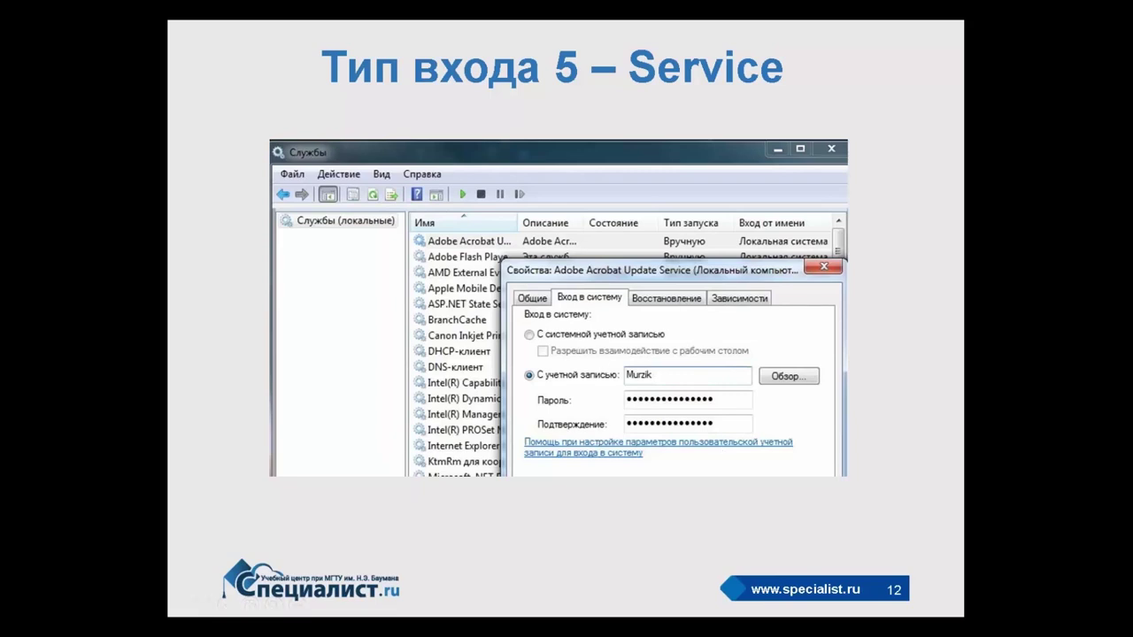
{"action": "key", "text": "alt+Tab"}
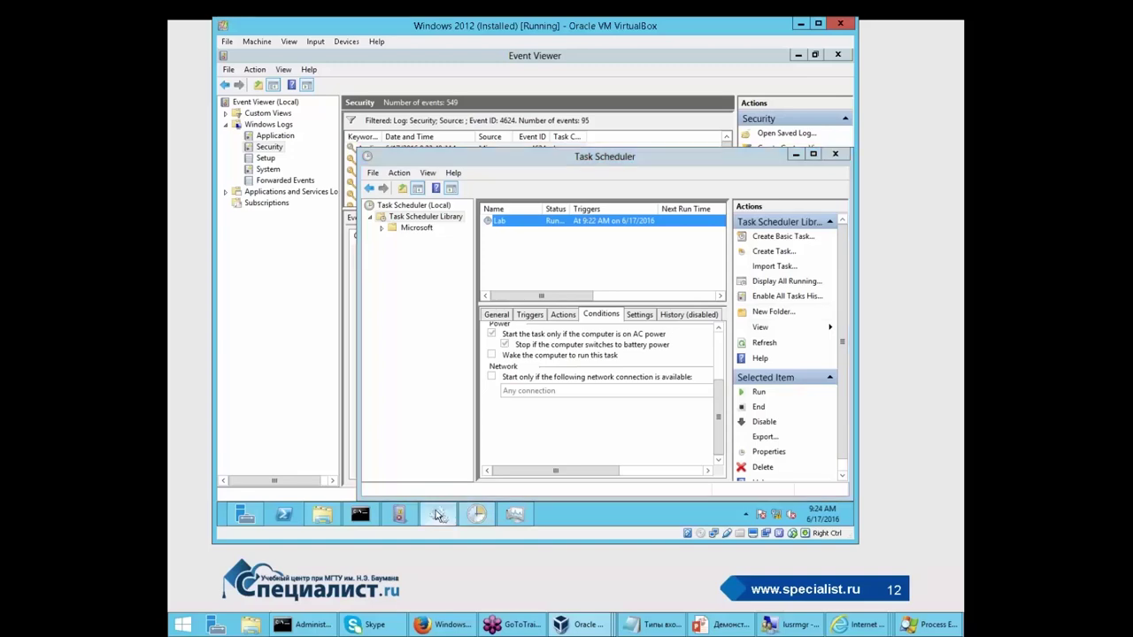
Bring the Services console forward, scroll to the top, and maximize it
{"action": "left_click", "coordinate": [438, 515]}
{"action": "scroll", "coordinate": [720, 238], "scroll_direction": "up", "scroll_amount": 20}
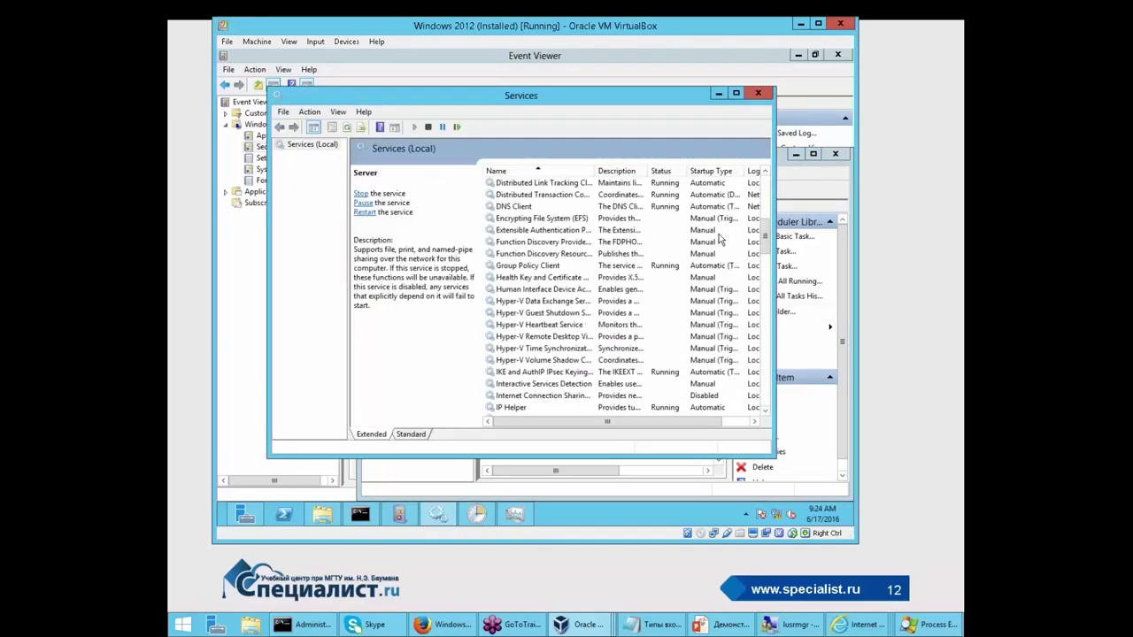
{"action": "scroll", "coordinate": [719, 239], "scroll_direction": "up", "scroll_amount": 8}
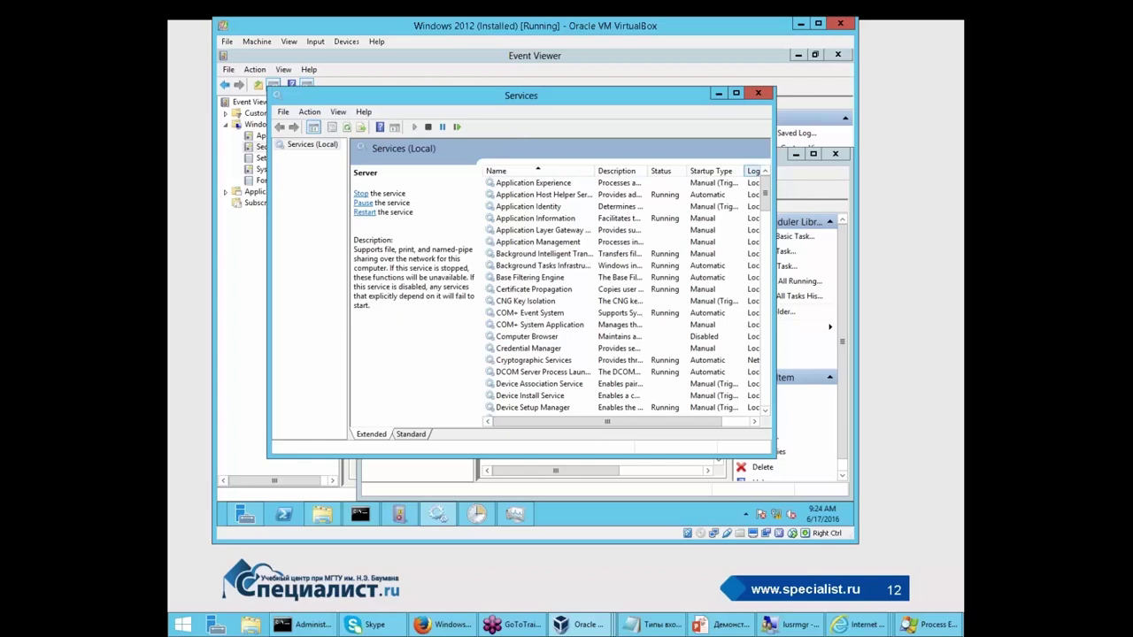
{"action": "left_click", "coordinate": [736, 93]}
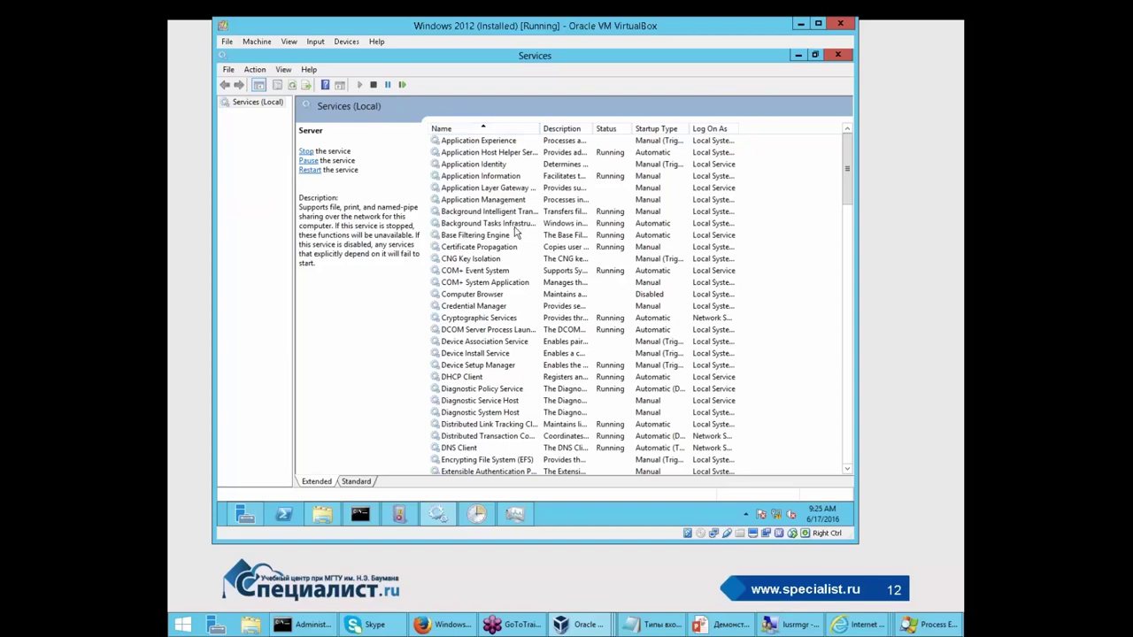
Inspect the Application Identity, Application Information and Application Host Helper service properties without changes
{"action": "double_click", "coordinate": [478, 164]}
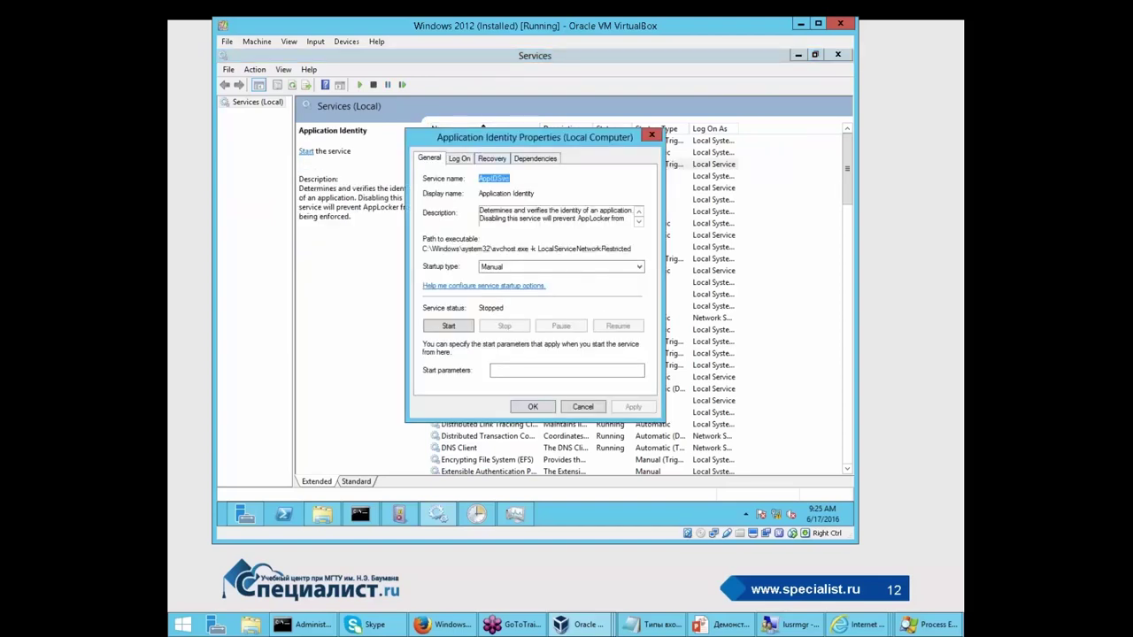
{"action": "key", "text": "Escape"}
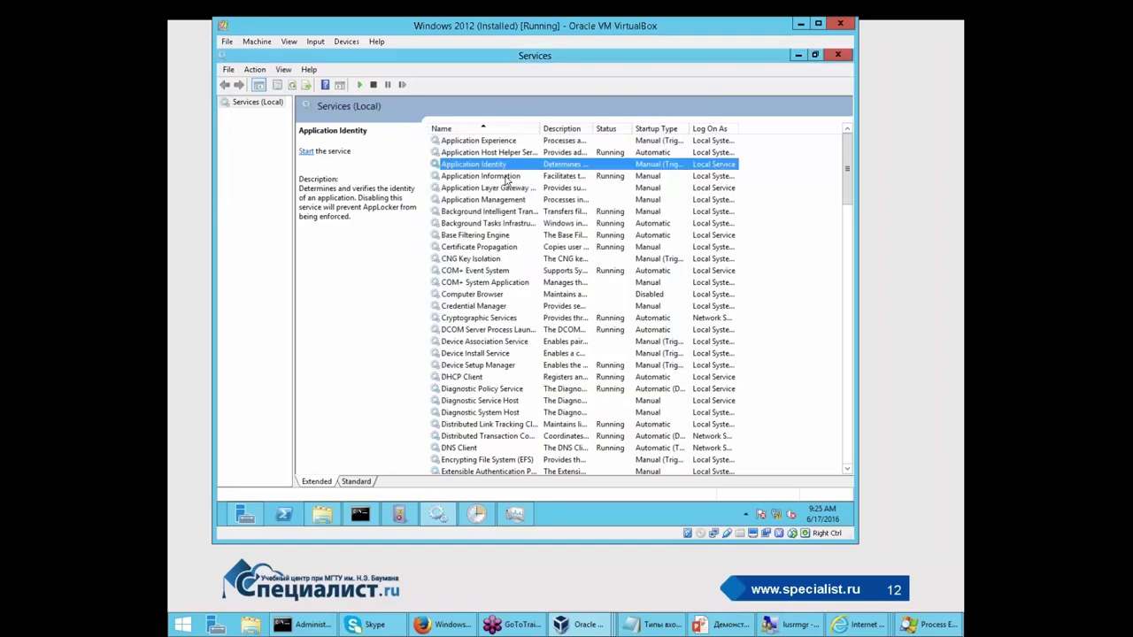
{"action": "double_click", "coordinate": [505, 177]}
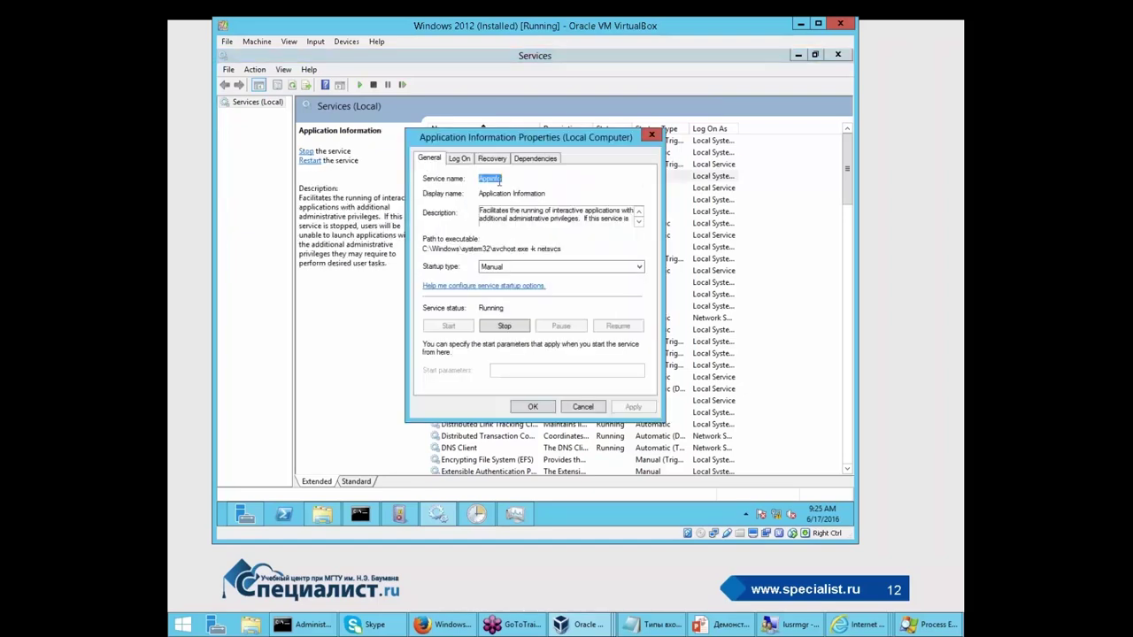
{"action": "left_click_drag", "start_coordinate": [494, 249], "coordinate": [524, 251]}
{"action": "left_click", "coordinate": [582, 407]}
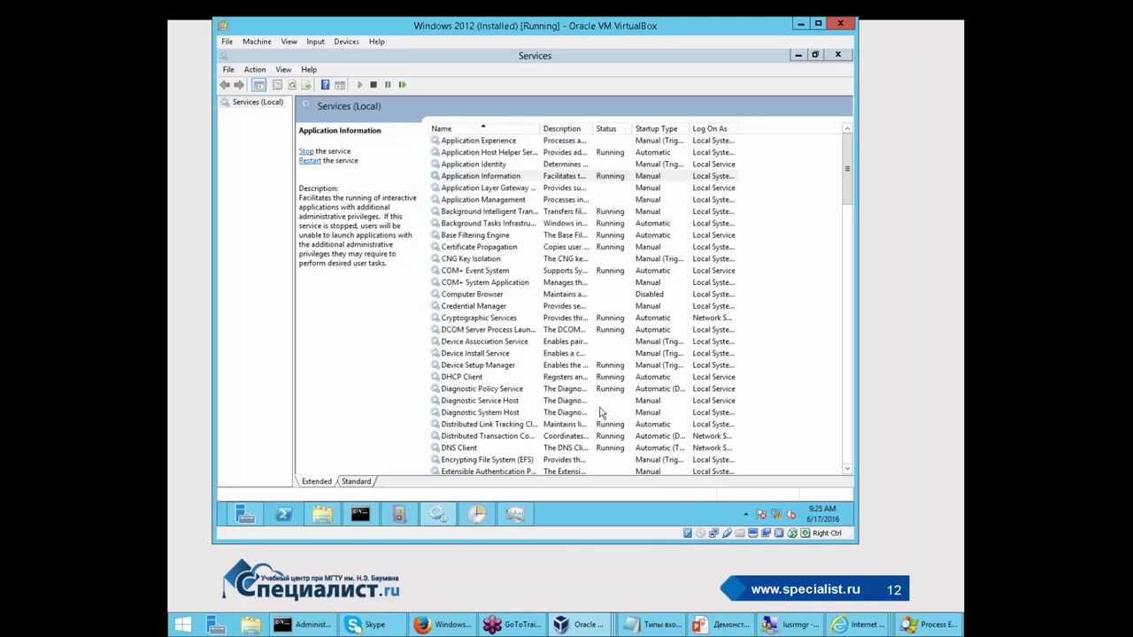
{"action": "double_click", "coordinate": [505, 153]}
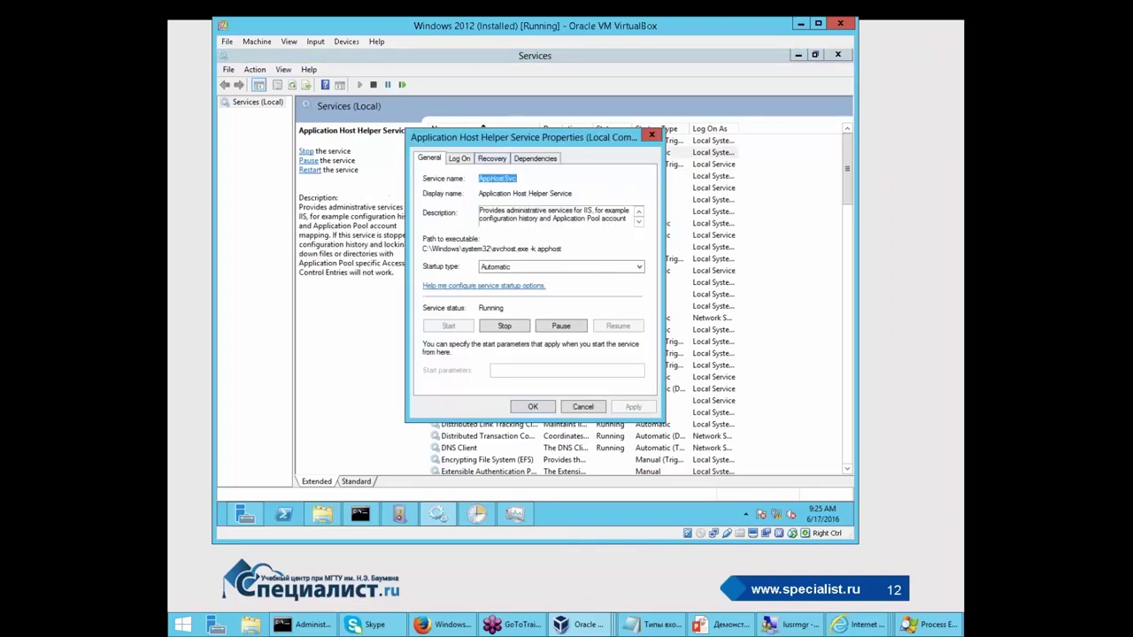
{"action": "left_click", "coordinate": [575, 408]}
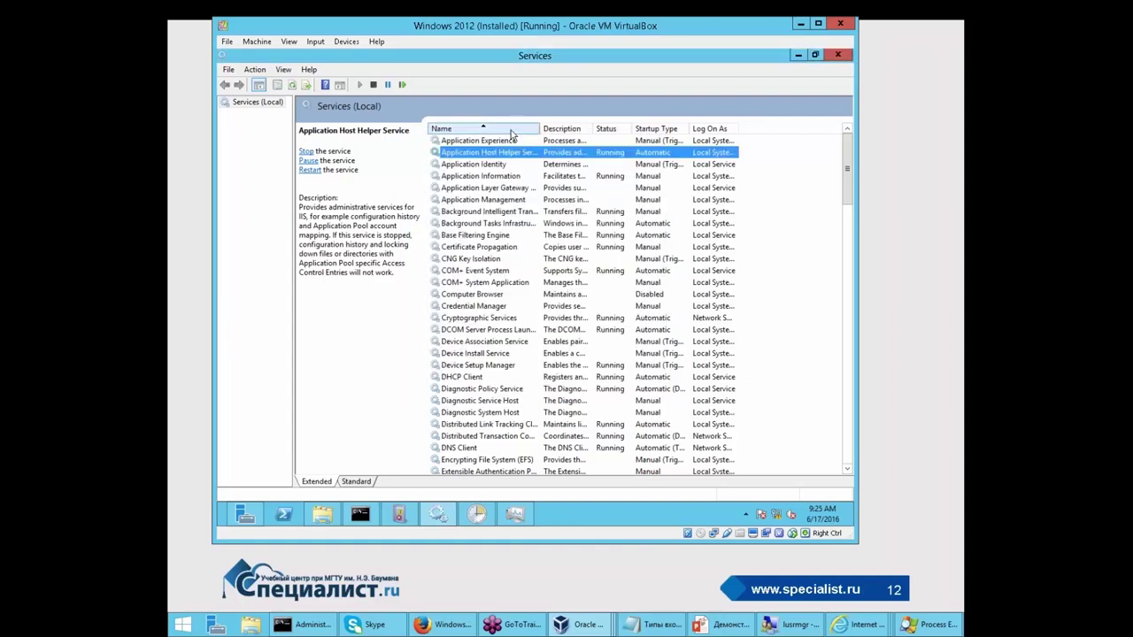
Open Task Manager from the taskbar and list services sorted by status
{"action": "right_click", "coordinate": [618, 506]}
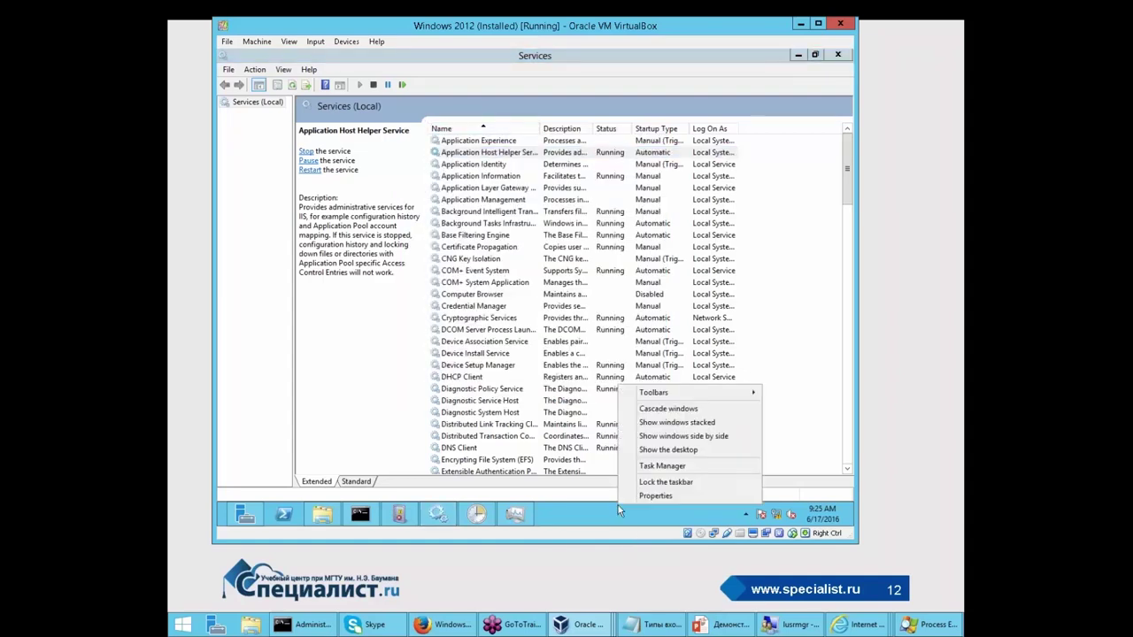
{"action": "left_click", "coordinate": [662, 466]}
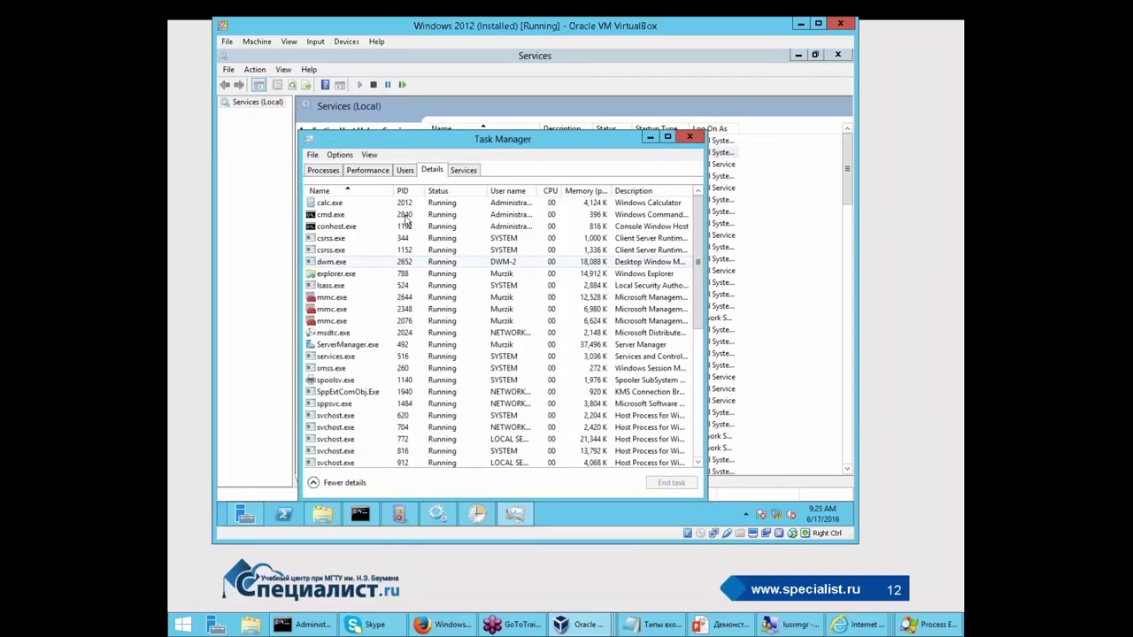
{"action": "left_click", "coordinate": [462, 173]}
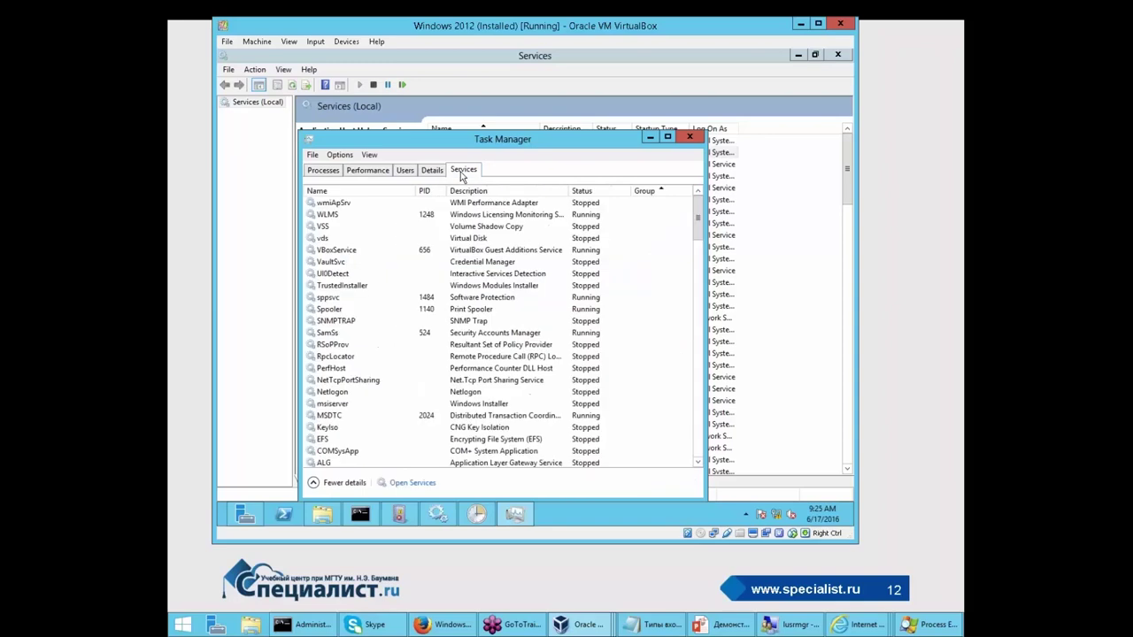
{"action": "left_click", "coordinate": [433, 172]}
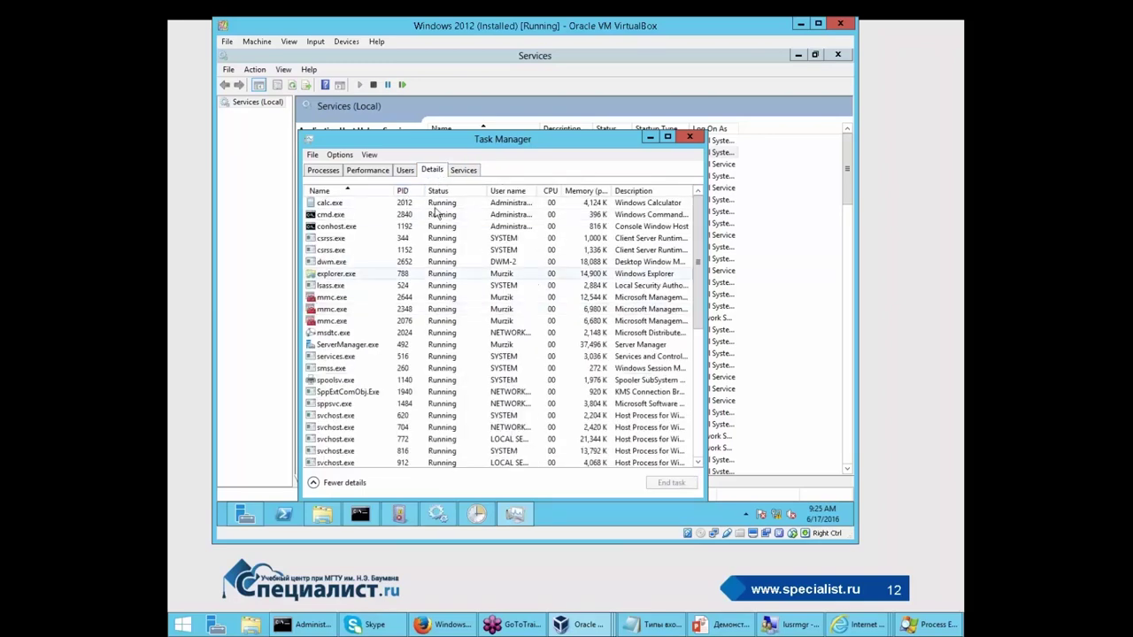
{"action": "left_click", "coordinate": [462, 171]}
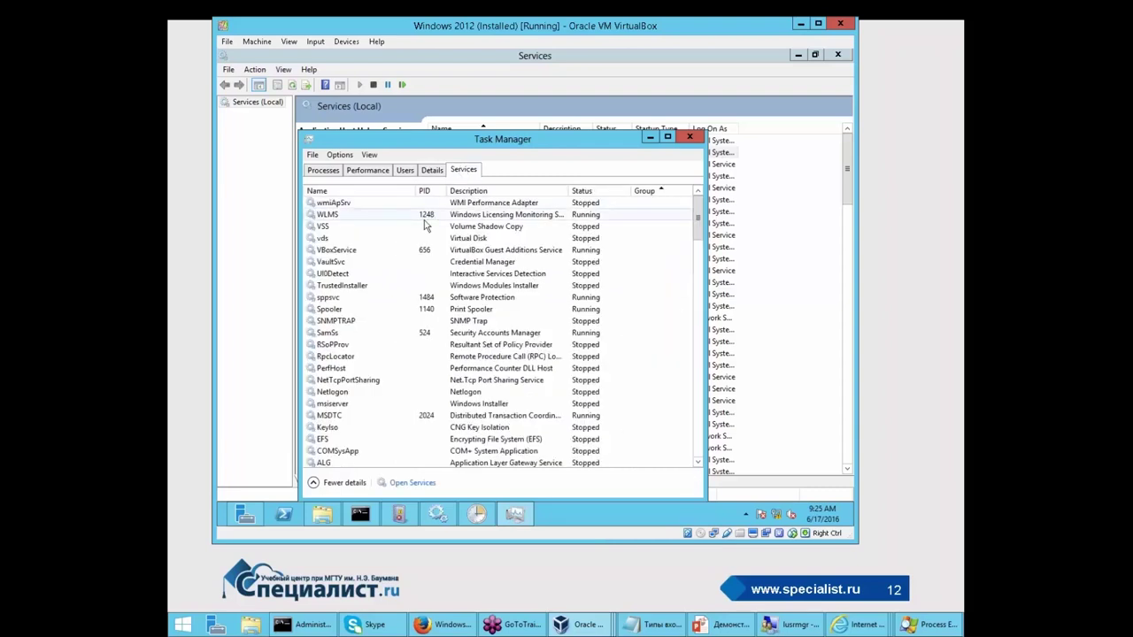
{"action": "left_click", "coordinate": [583, 192]}
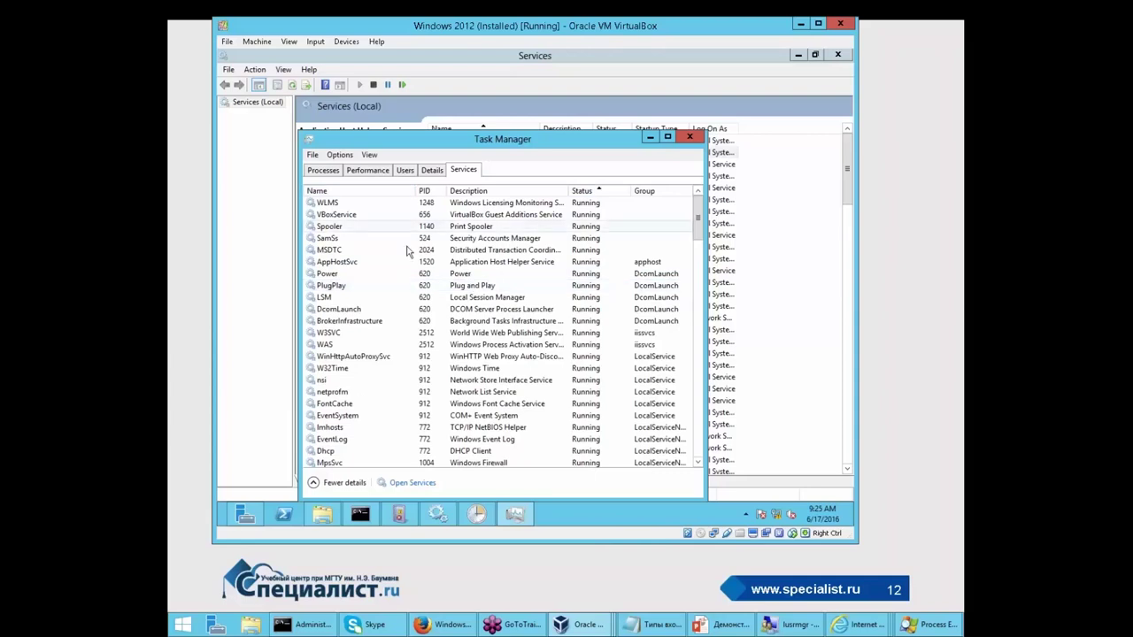
Trace the Spooler service to its spoolsv.exe process and back to the service
{"action": "left_click", "coordinate": [335, 229]}
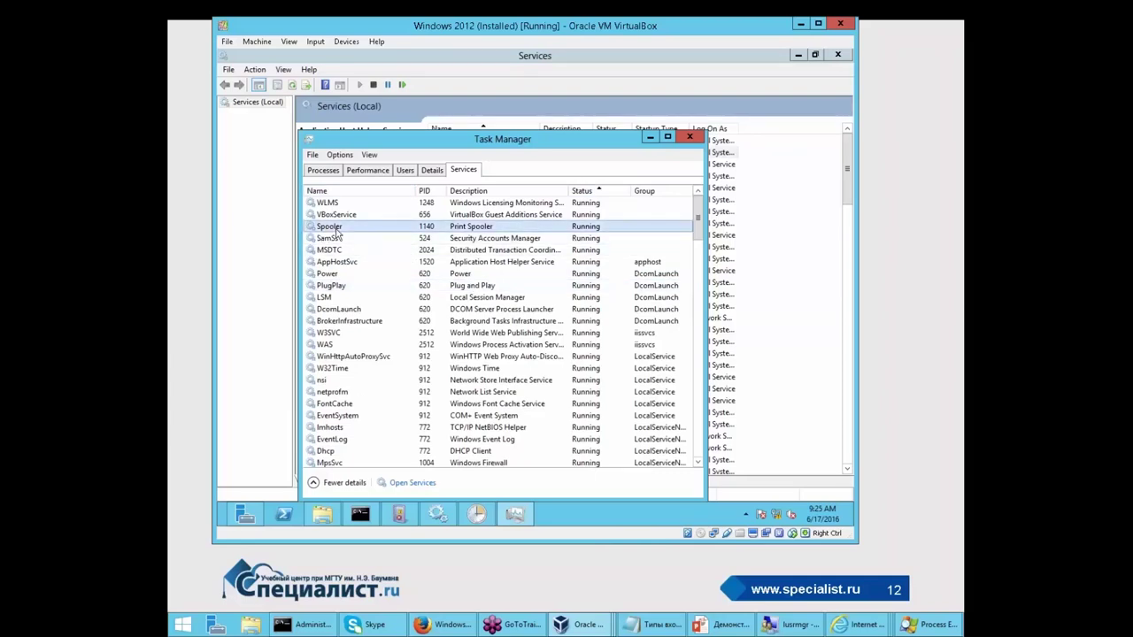
{"action": "right_click", "coordinate": [337, 232]}
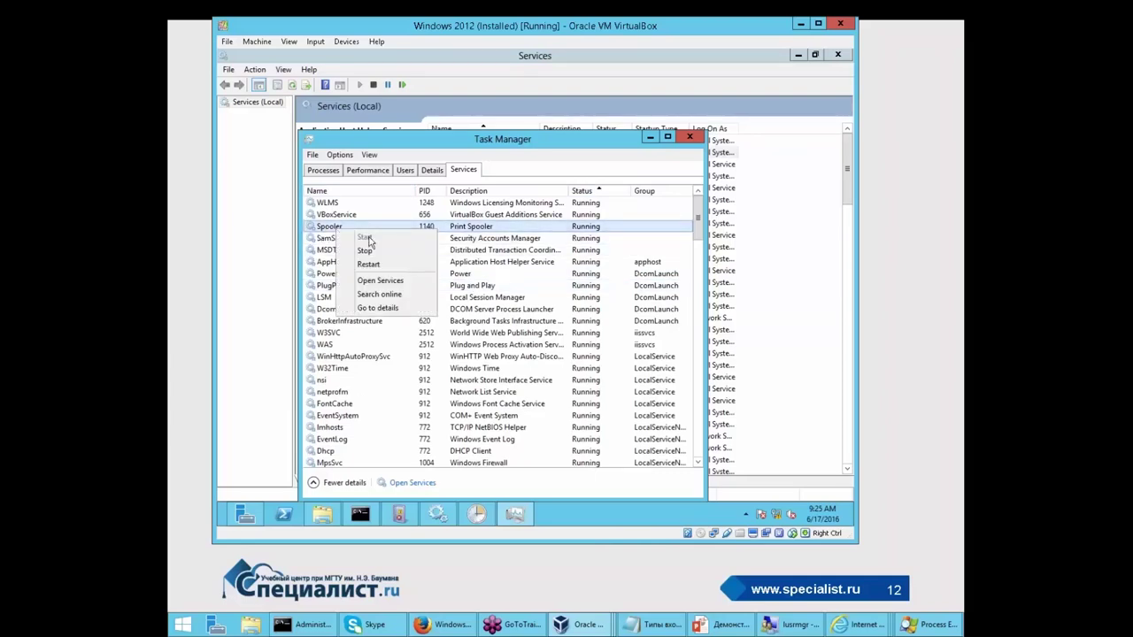
{"action": "left_click", "coordinate": [391, 309]}
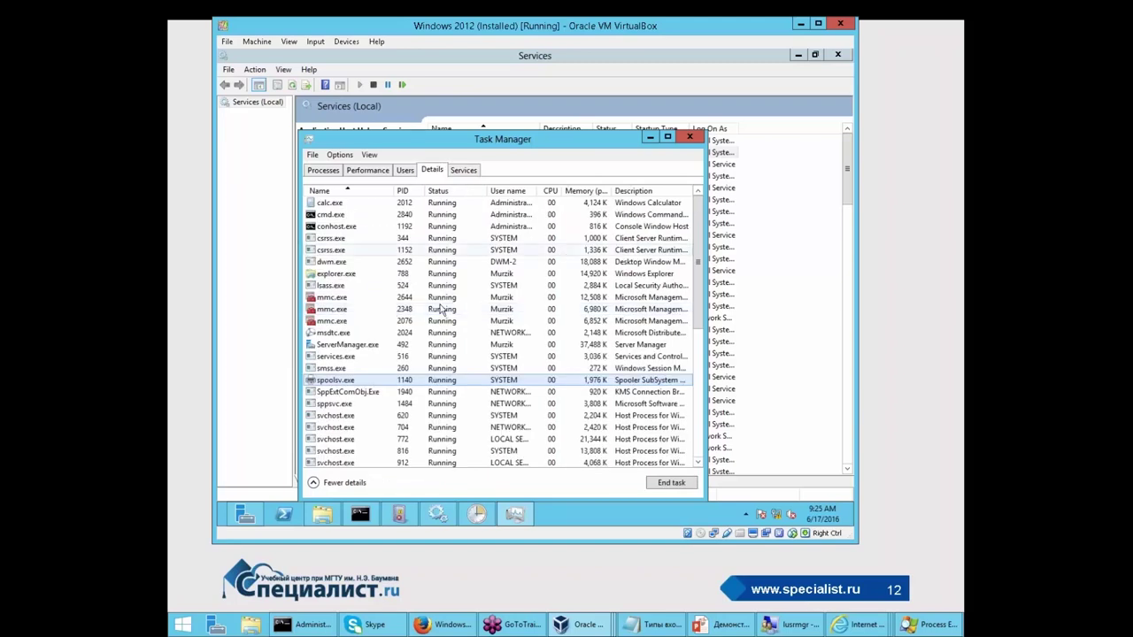
{"action": "right_click", "coordinate": [335, 382]}
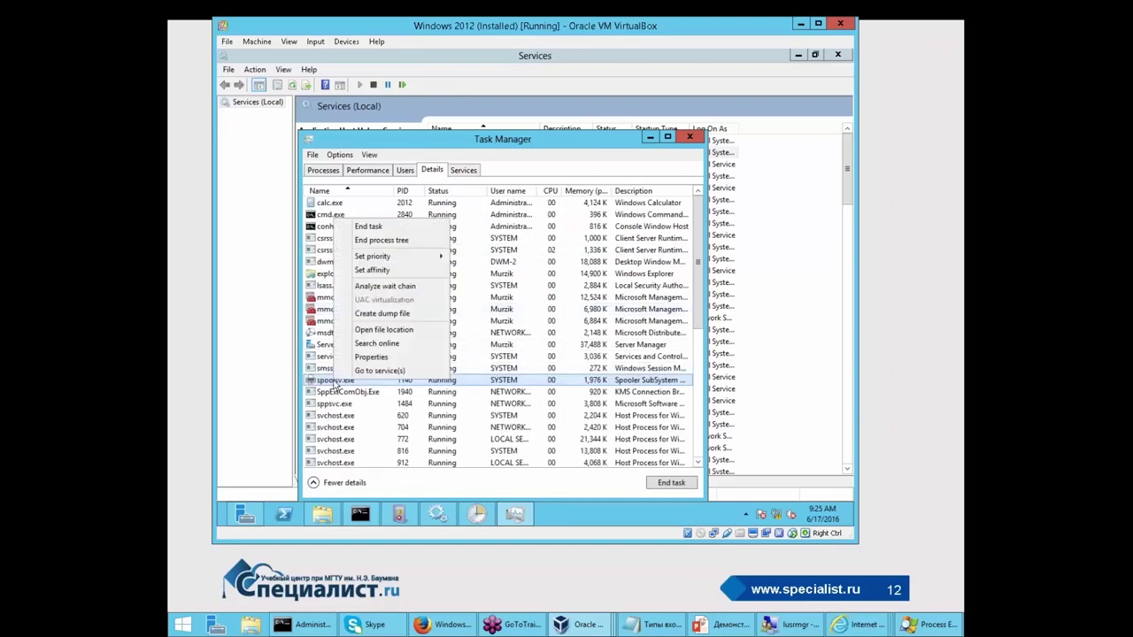
{"action": "left_click", "coordinate": [393, 369]}
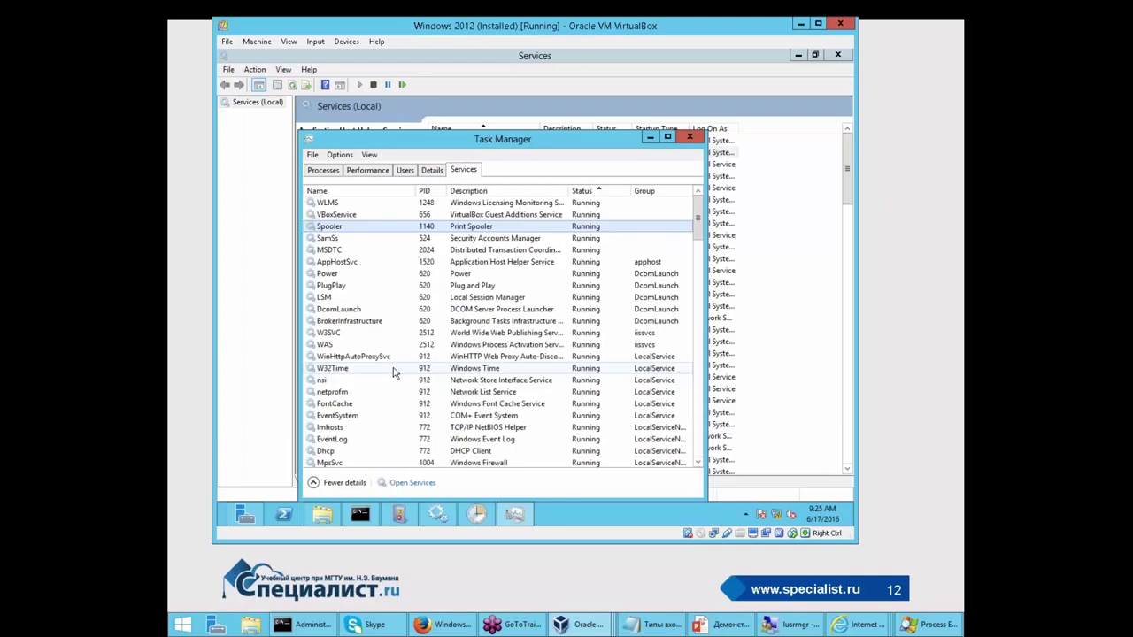
Map svchost.exe PID 704 to its hosted services RpcSs and RpcEptMapper, then minimize Task Manager
{"action": "left_click", "coordinate": [433, 170]}
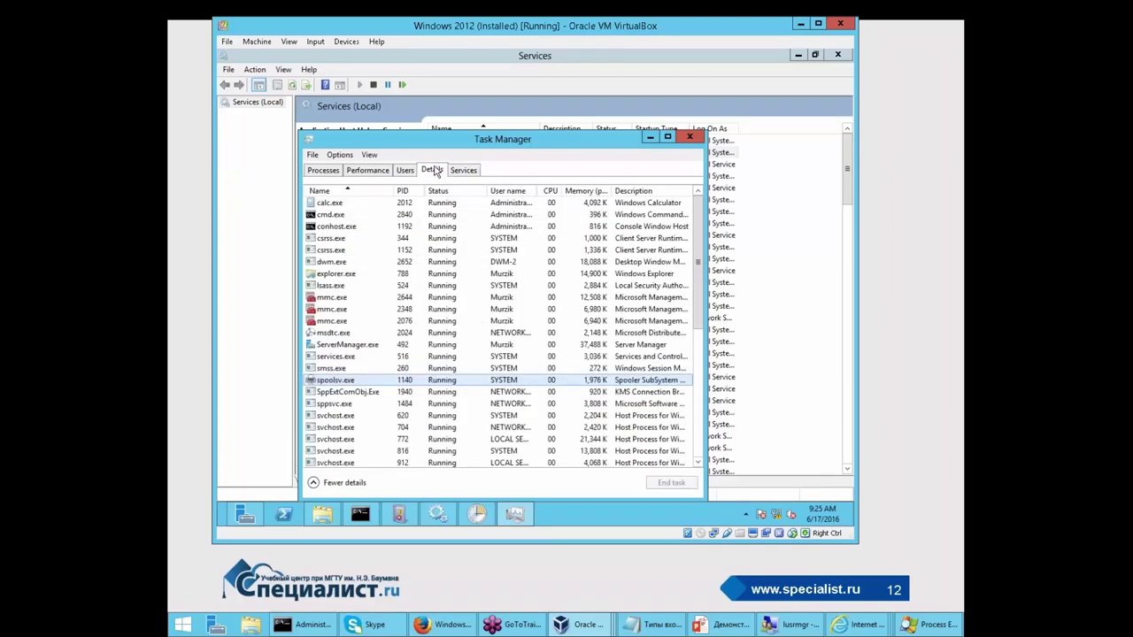
{"action": "left_click", "coordinate": [346, 428]}
{"action": "right_click", "coordinate": [347, 428]}
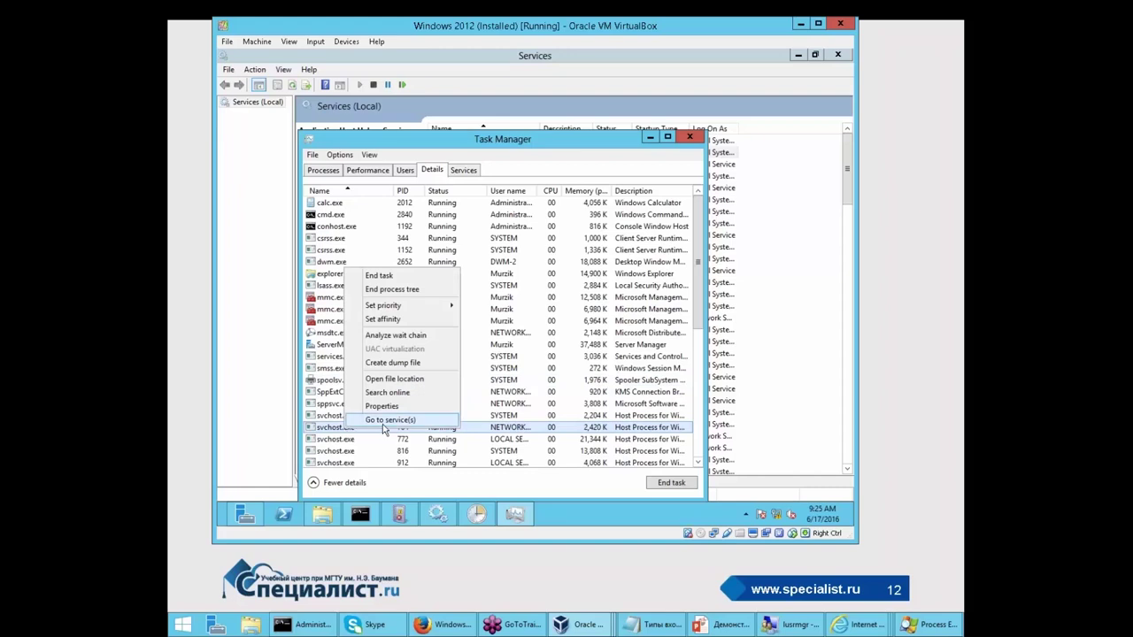
{"action": "left_click", "coordinate": [382, 421]}
{"action": "scroll", "coordinate": [456, 339], "scroll_direction": "down", "scroll_amount": 3}
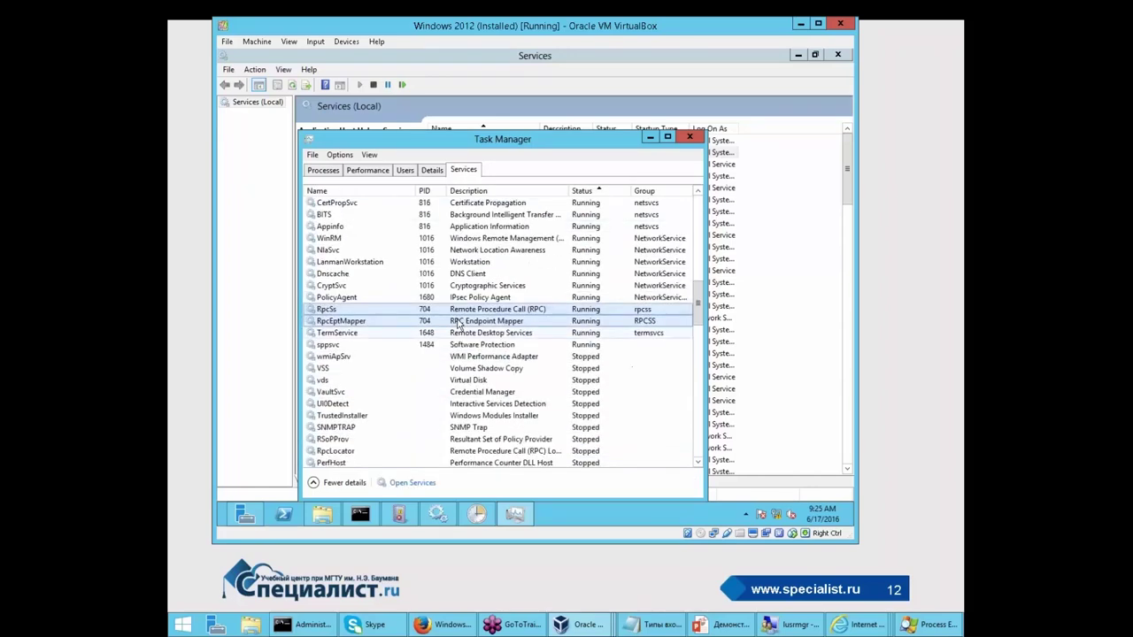
{"action": "scroll", "coordinate": [454, 323], "scroll_direction": "up", "scroll_amount": 10}
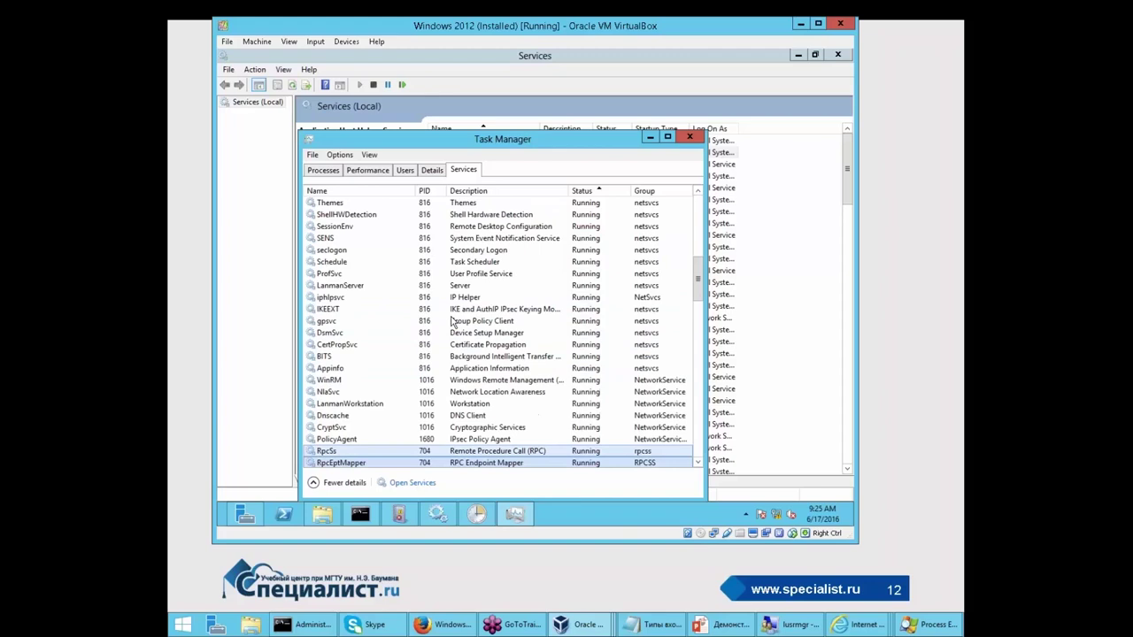
{"action": "scroll", "coordinate": [617, 267], "scroll_direction": "up", "scroll_amount": 1}
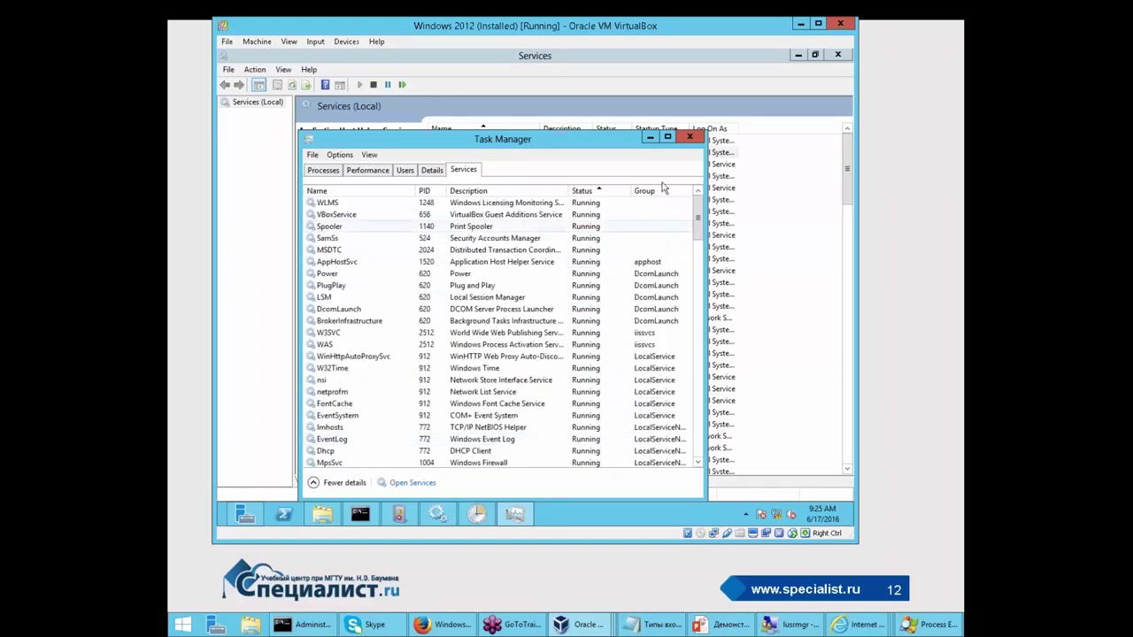
{"action": "scroll", "coordinate": [619, 257], "scroll_direction": "down", "scroll_amount": 10}
{"action": "scroll", "coordinate": [595, 274], "scroll_direction": "down", "scroll_amount": 2}
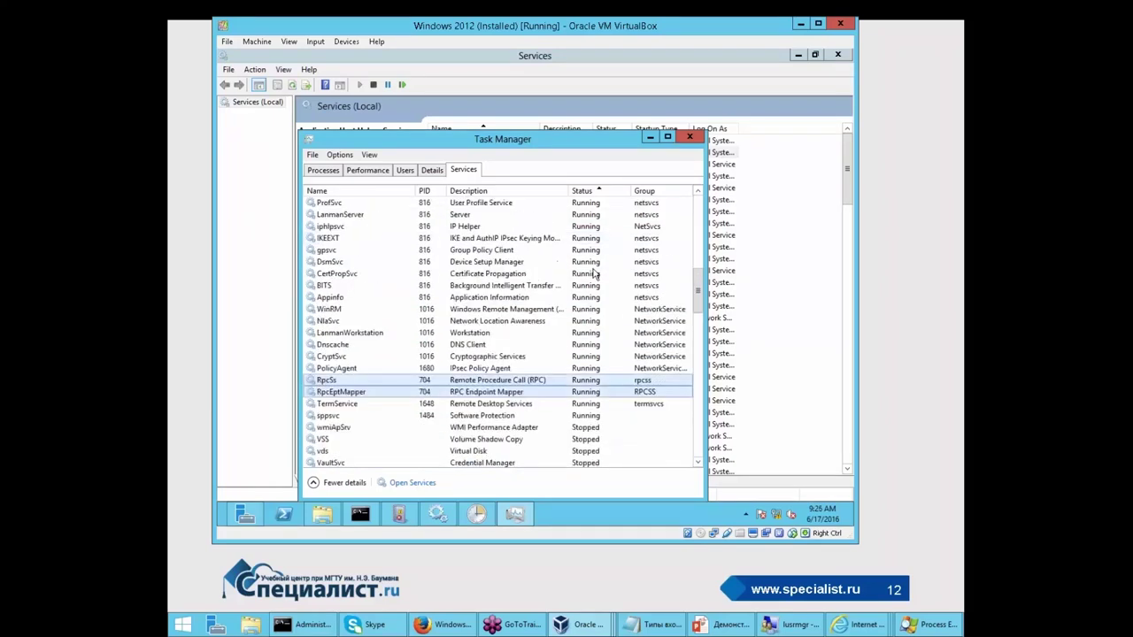
{"action": "left_click", "coordinate": [652, 138]}
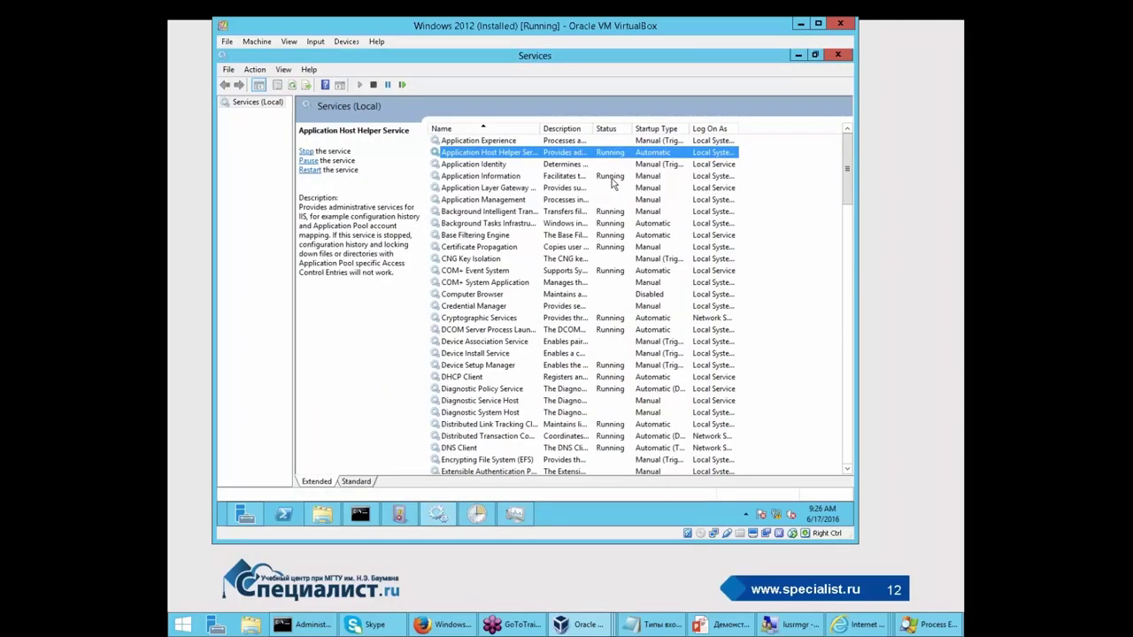
Check Print Spooler's Log On tab showing Local System account, and cancel without changes
{"action": "scroll", "coordinate": [546, 292], "scroll_direction": "down", "scroll_amount": 6}
{"action": "scroll", "coordinate": [546, 292], "scroll_direction": "down", "scroll_amount": 15}
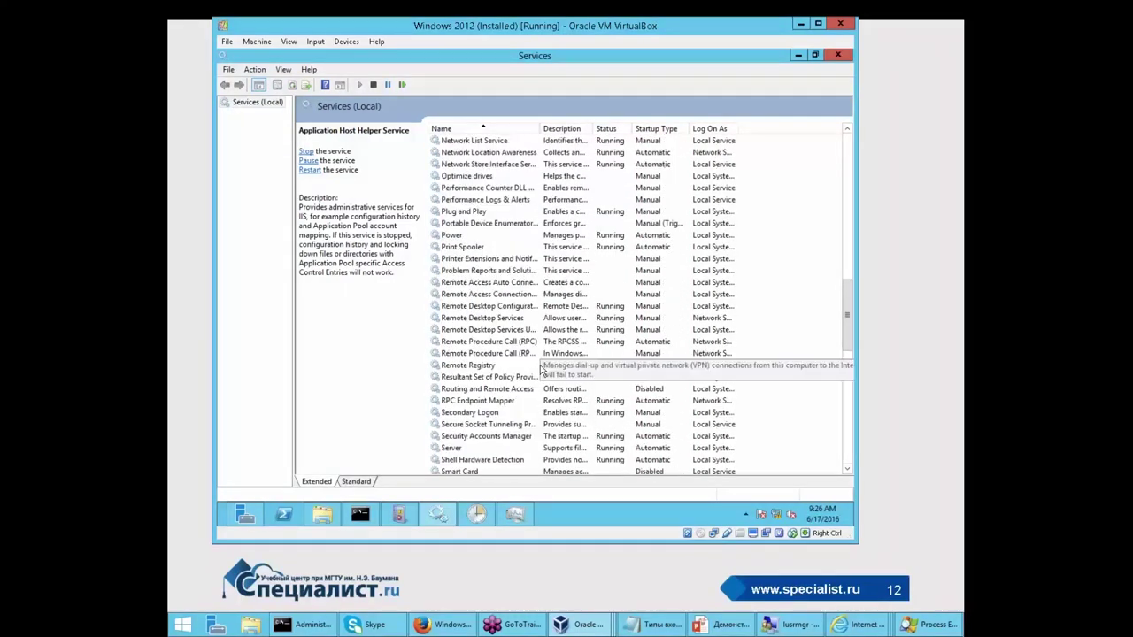
{"action": "left_click", "coordinate": [479, 249]}
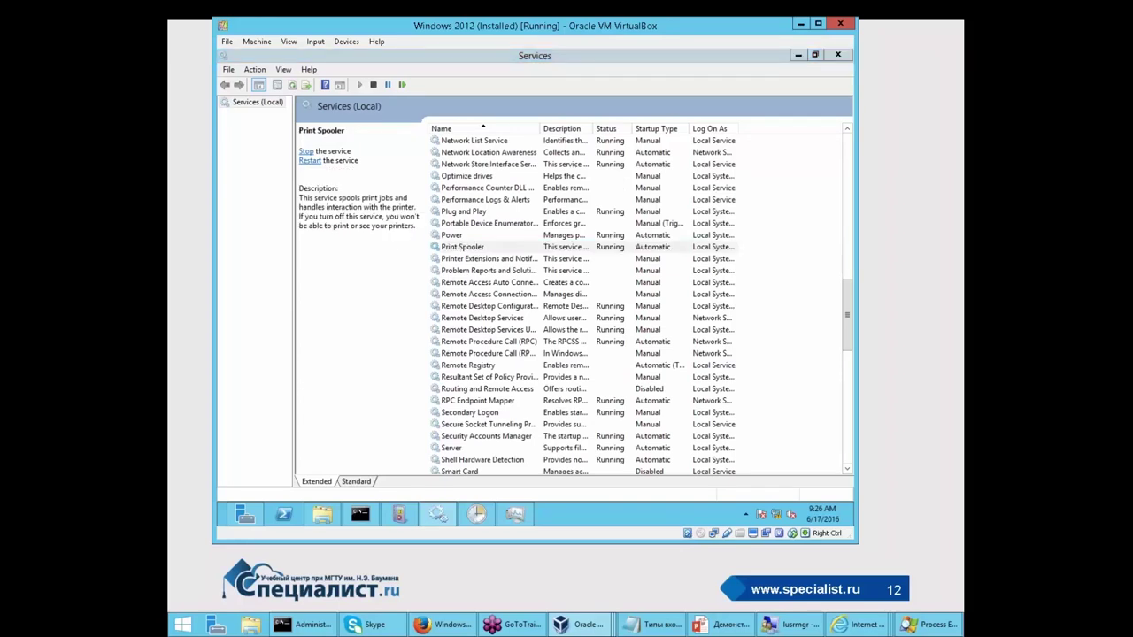
{"action": "double_click", "coordinate": [479, 249]}
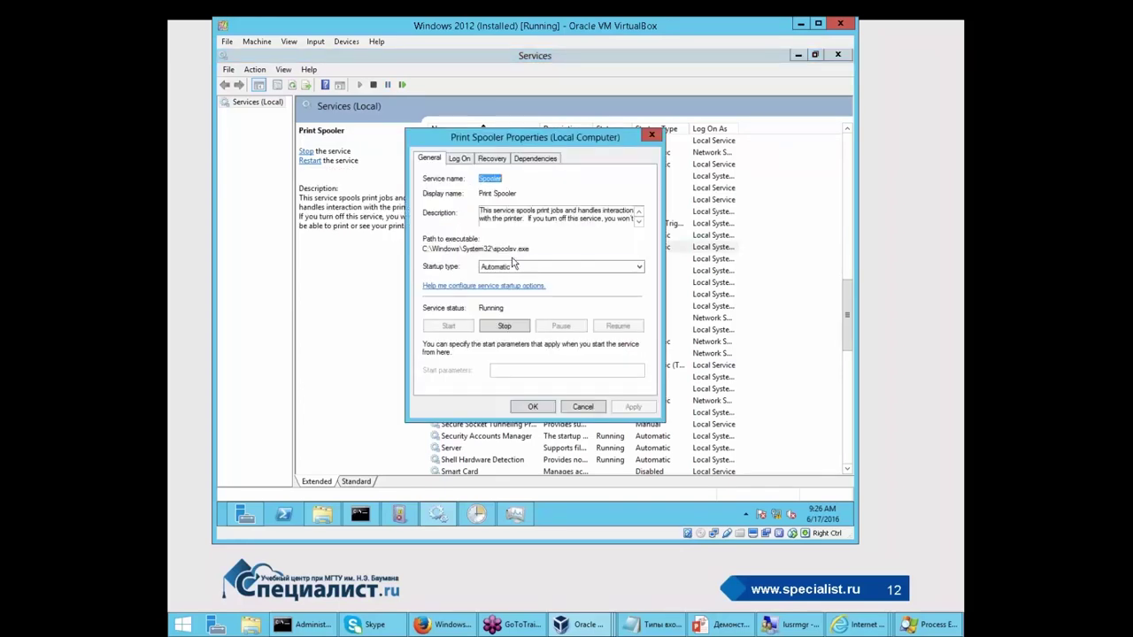
{"action": "left_click", "coordinate": [459, 159]}
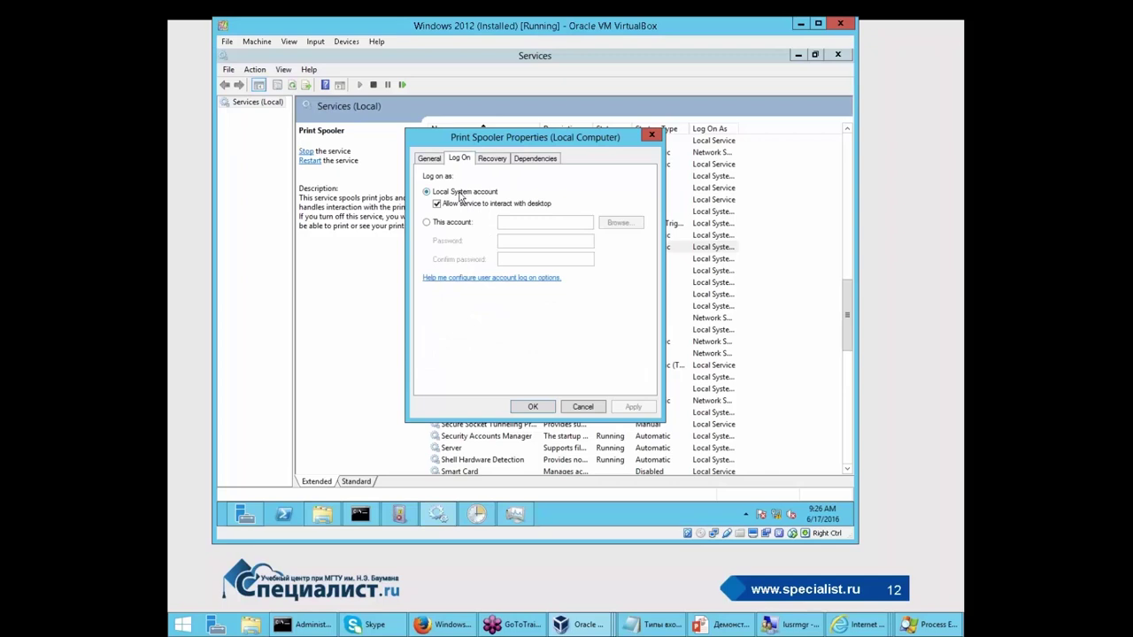
{"action": "left_click", "coordinate": [582, 406]}
{"action": "left_click", "coordinate": [557, 247]}
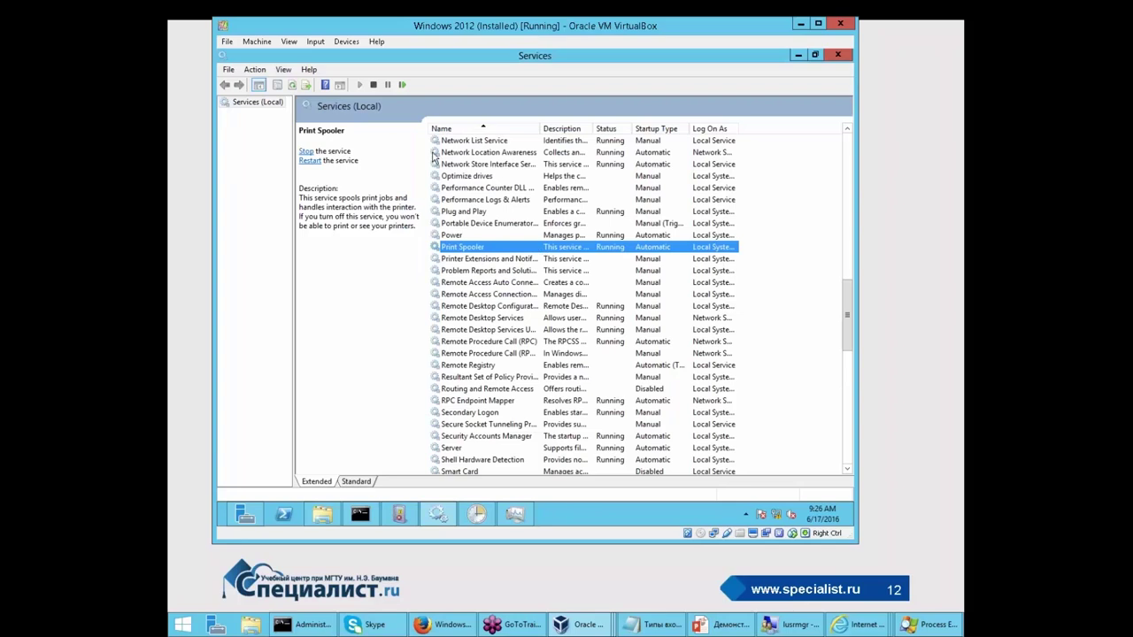
Stop Print Spooler and choose the local test user as its log-on account
{"action": "left_click", "coordinate": [373, 85]}
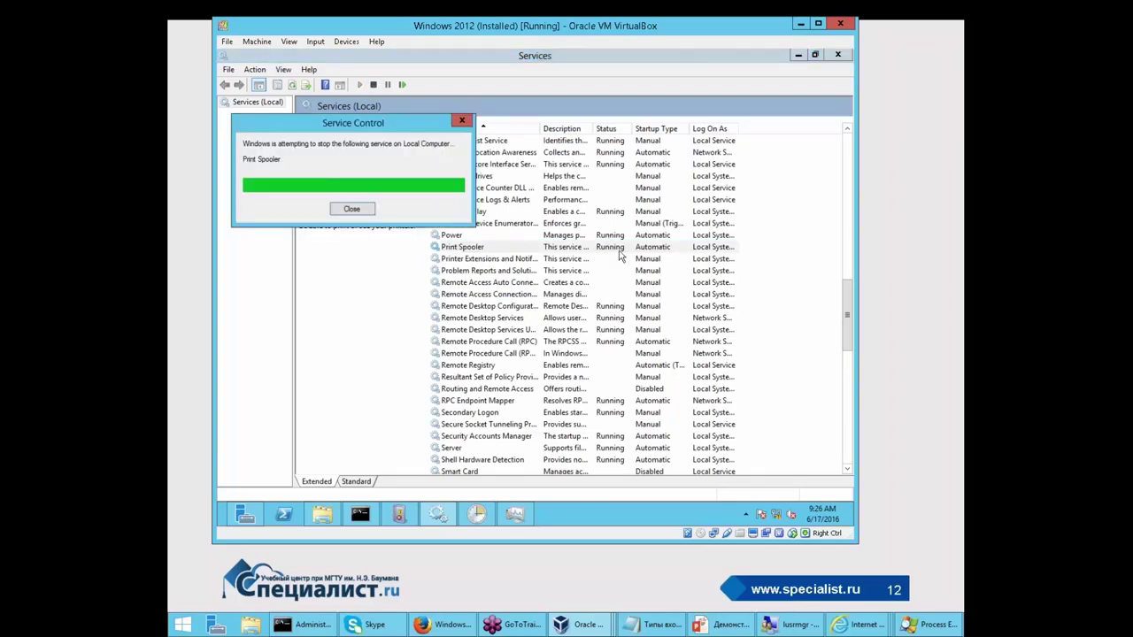
{"action": "double_click", "coordinate": [530, 248]}
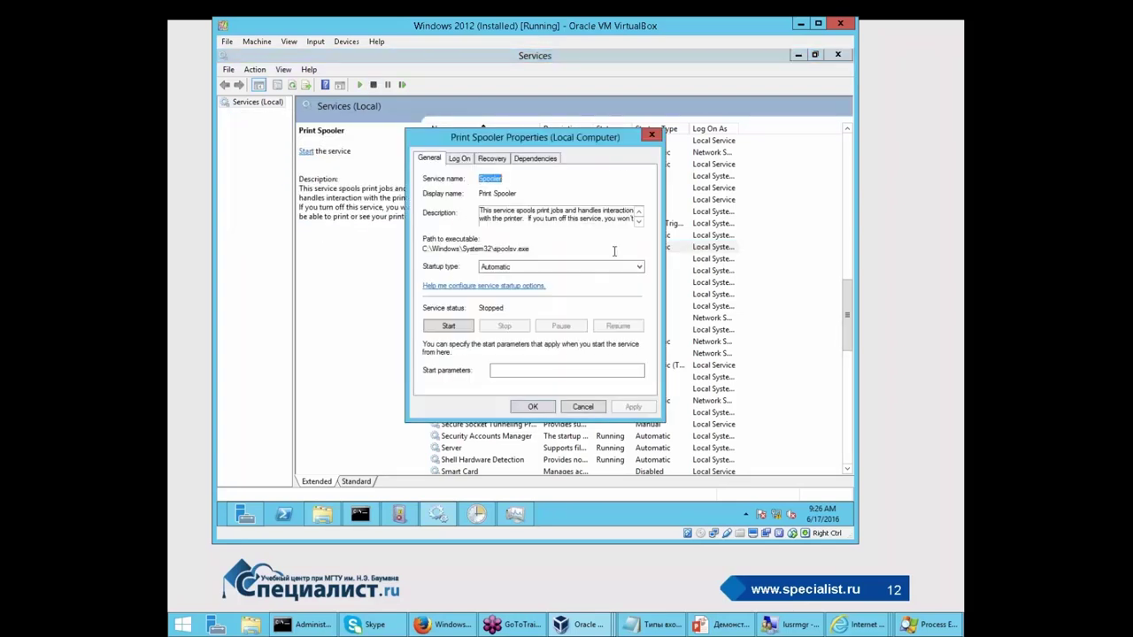
{"action": "left_click", "coordinate": [460, 160]}
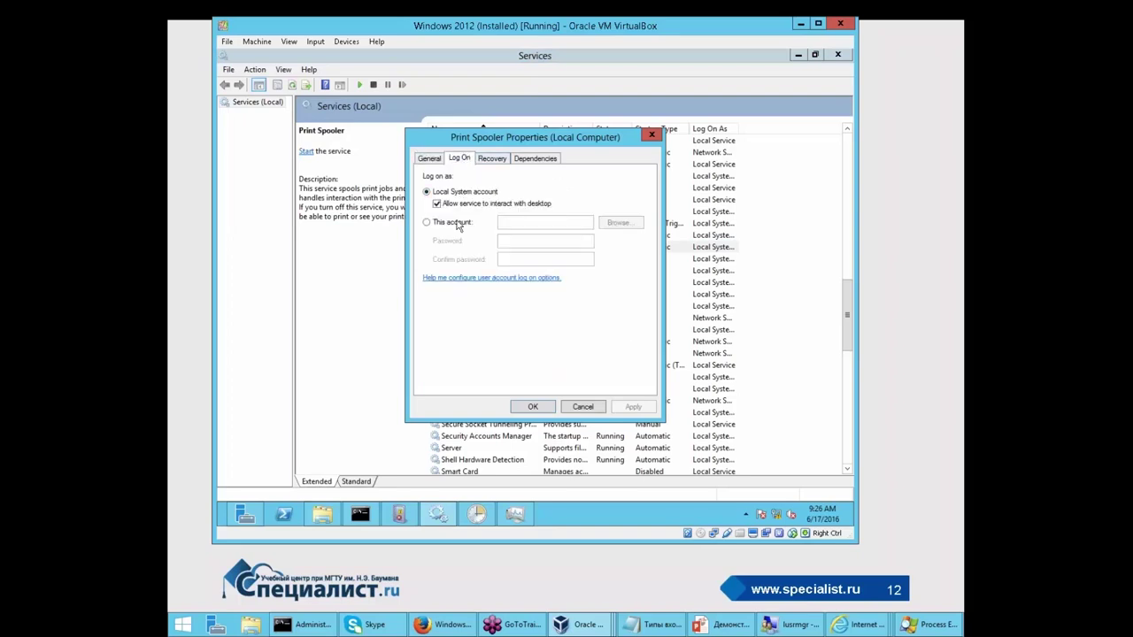
{"action": "left_click", "coordinate": [453, 222]}
{"action": "left_click", "coordinate": [619, 223]}
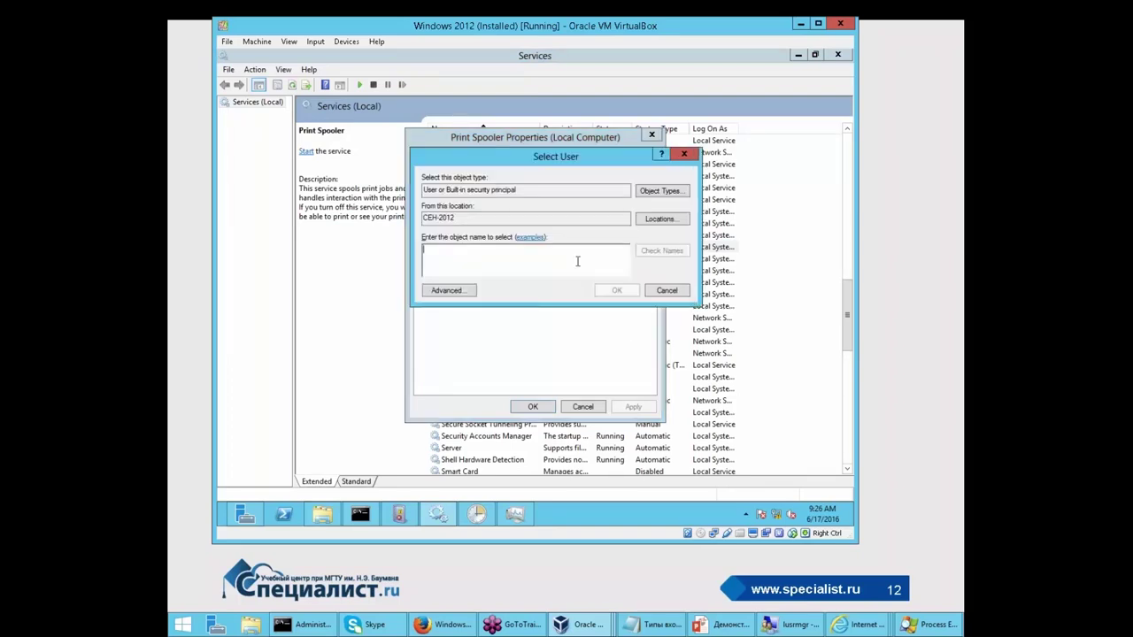
{"action": "type", "text": "Murzik"}
{"action": "key", "text": "Return"}
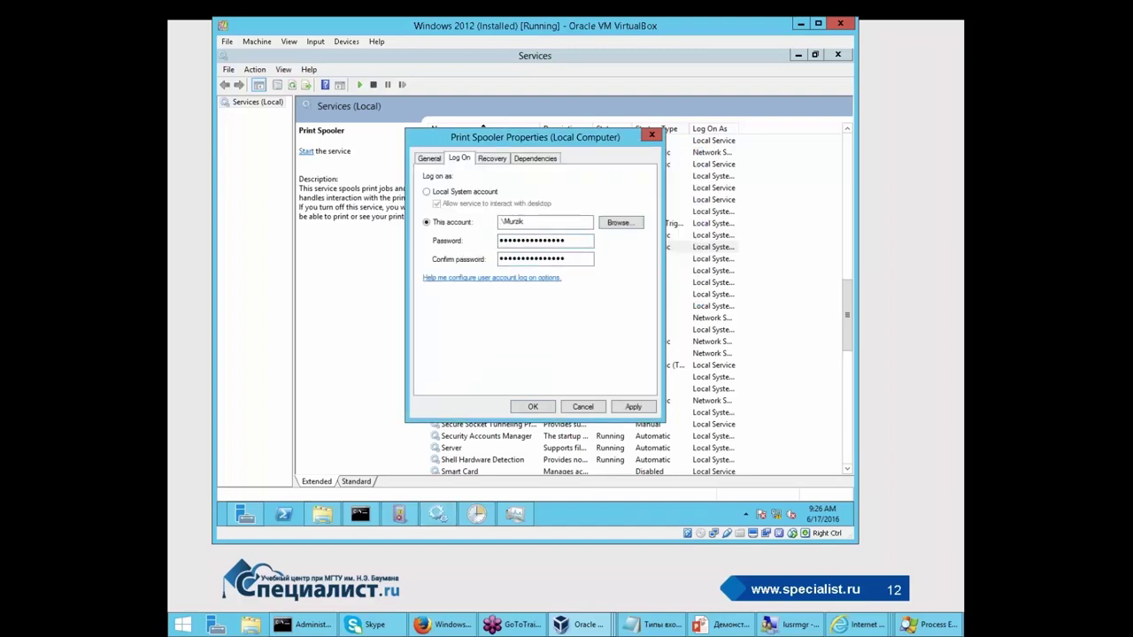
Enter and confirm the account password, apply, and acknowledge the granted Log On As A Service right
{"action": "key", "text": "Tab"}
{"action": "key", "text": "Tab"}
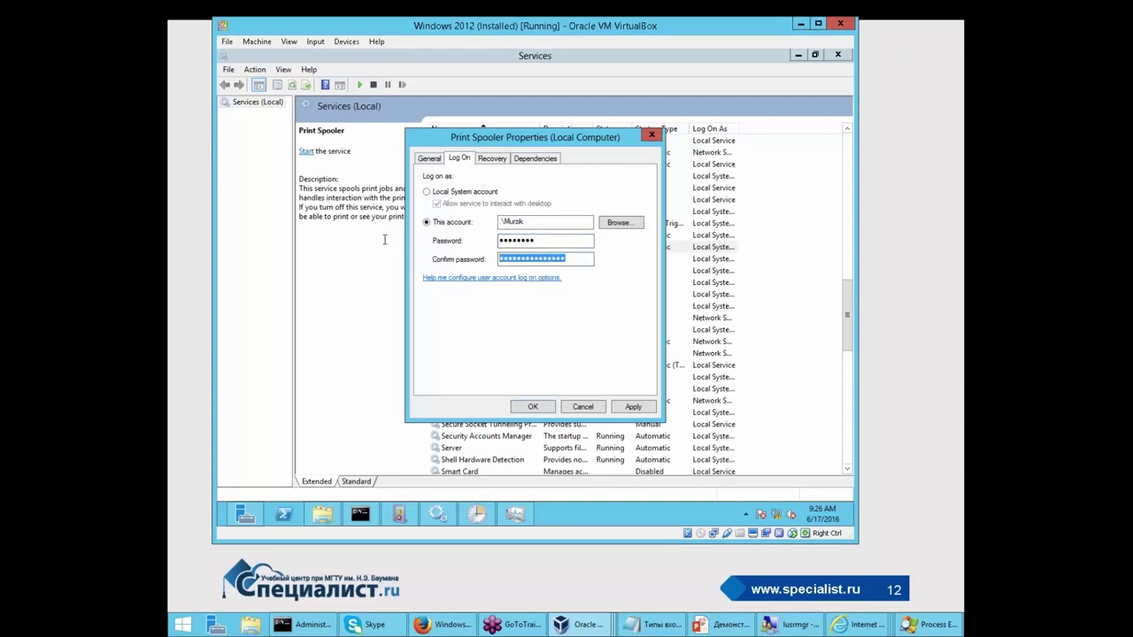
{"action": "type", "text": "••••••••"}
{"action": "left_click", "coordinate": [633, 407]}
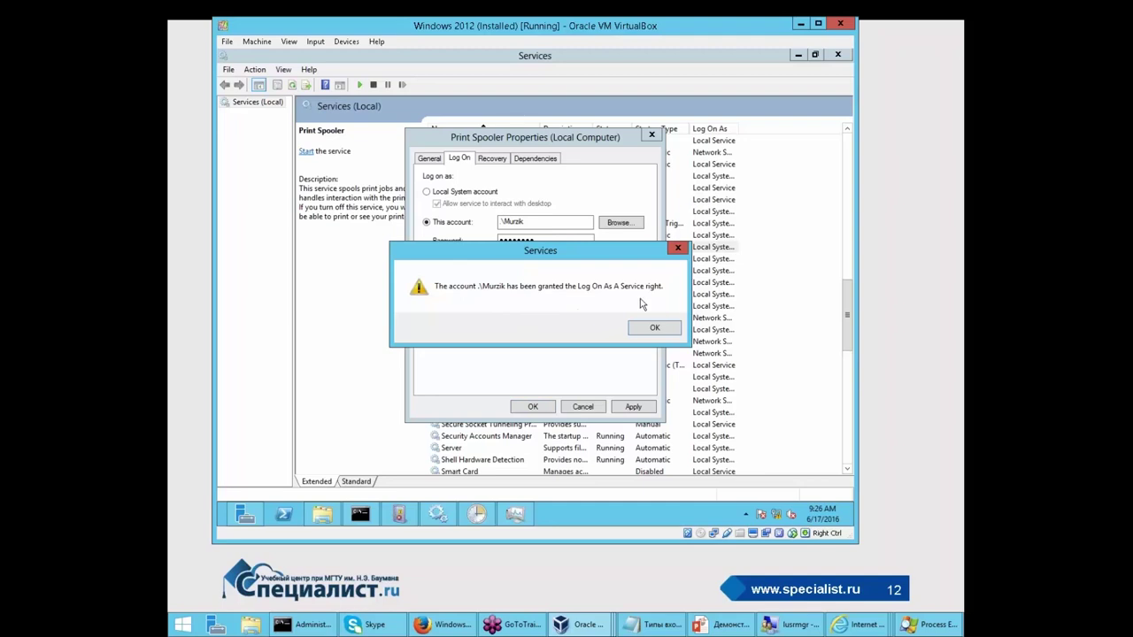
{"action": "left_click", "coordinate": [655, 328]}
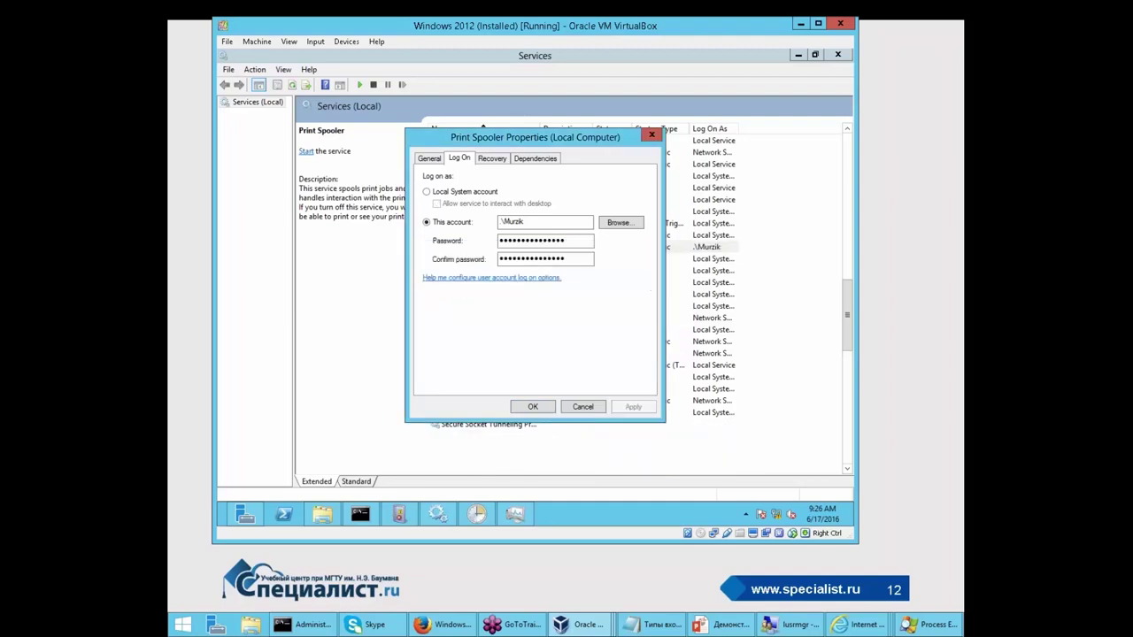
Save the properties and start Print Spooler, dismissing the error 1297 failure
{"action": "left_click", "coordinate": [533, 407]}
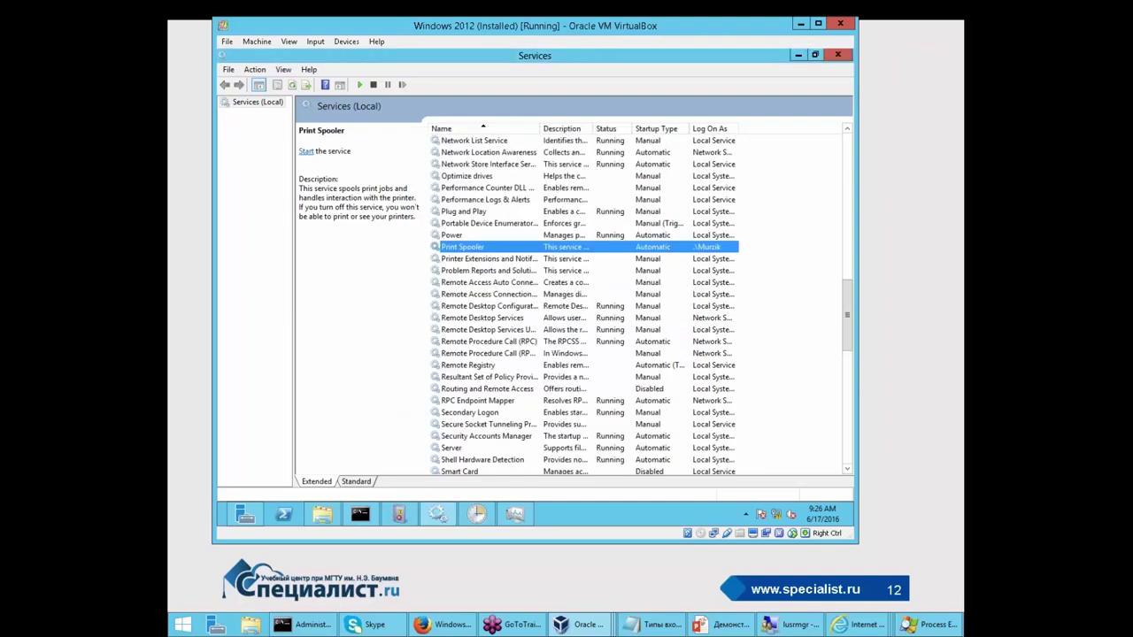
{"action": "left_click", "coordinate": [359, 84]}
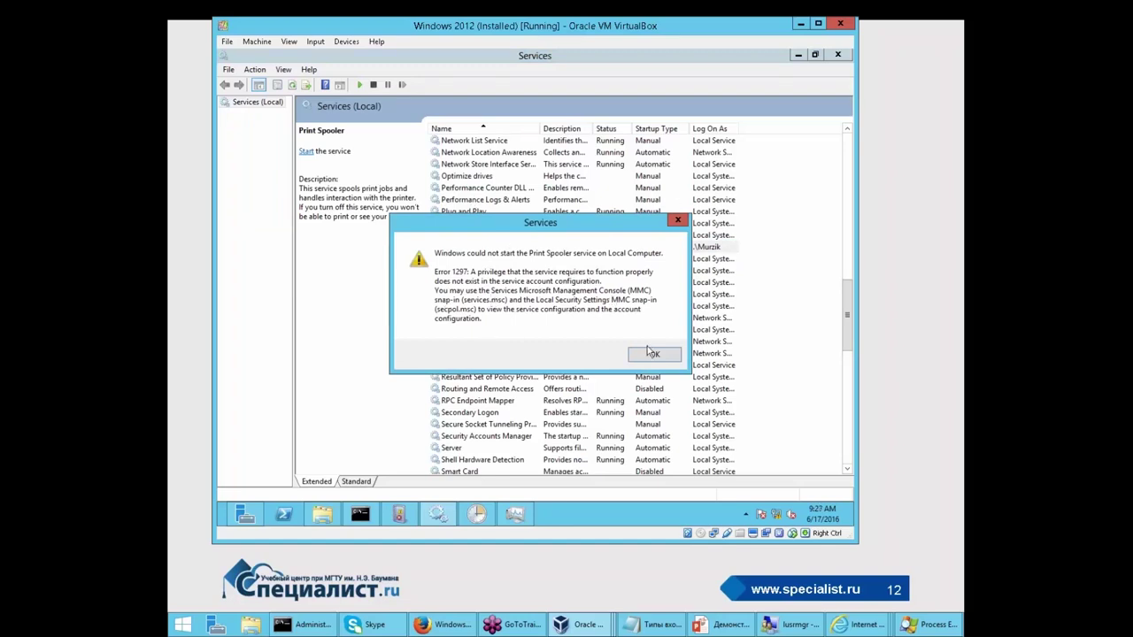
{"action": "left_click", "coordinate": [653, 354]}
Re-enter the log-on password and retry starting Print Spooler, which fails again with error 1297
{"action": "double_click", "coordinate": [580, 249]}
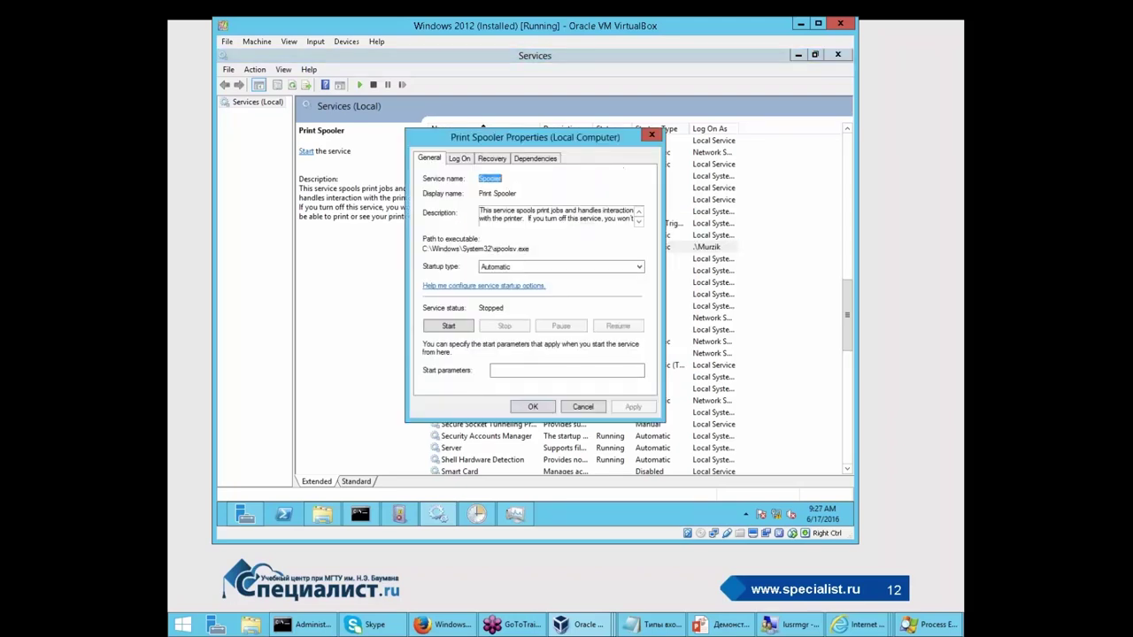
{"action": "left_click", "coordinate": [459, 160]}
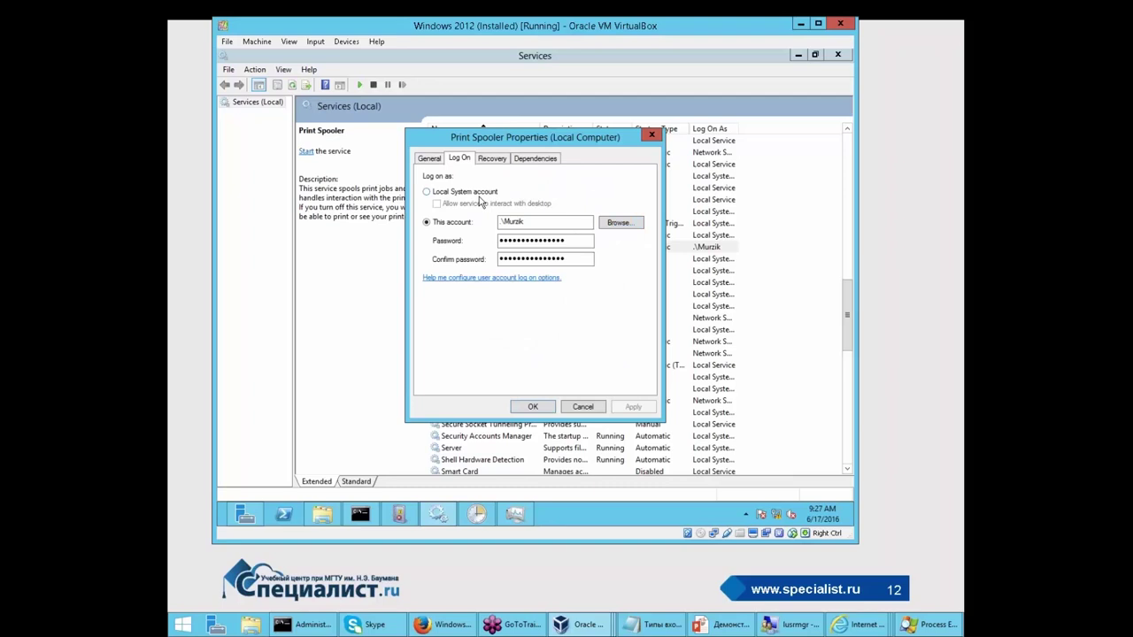
{"action": "double_click", "coordinate": [581, 238]}
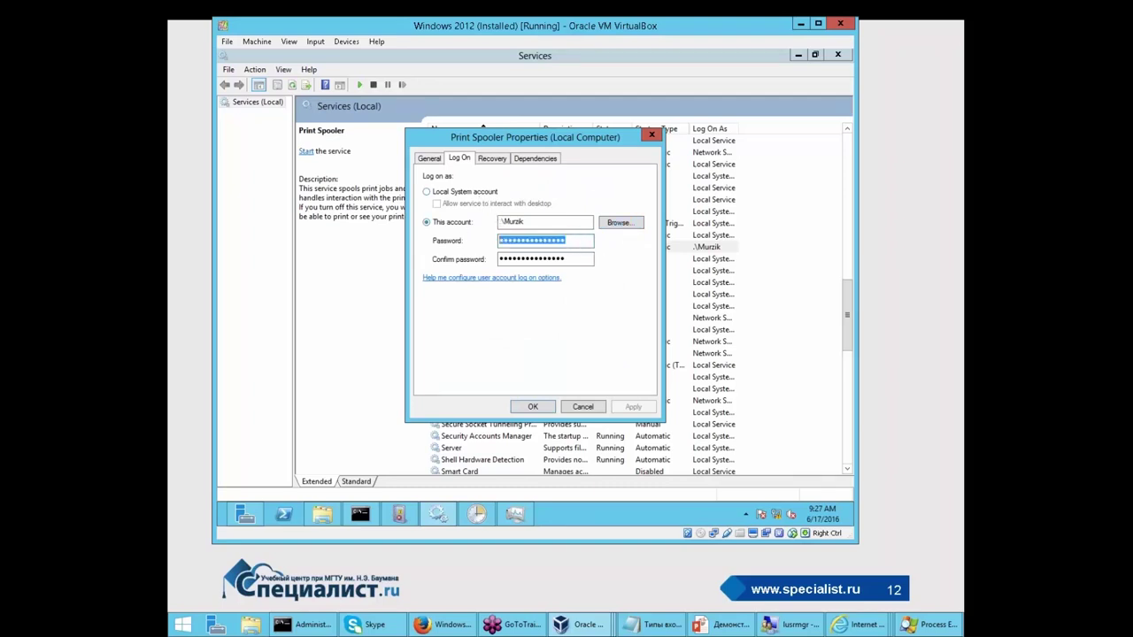
{"action": "type", "text": "Pa"}
{"action": "key", "text": "Tab"}
{"action": "type", "text": "P"}
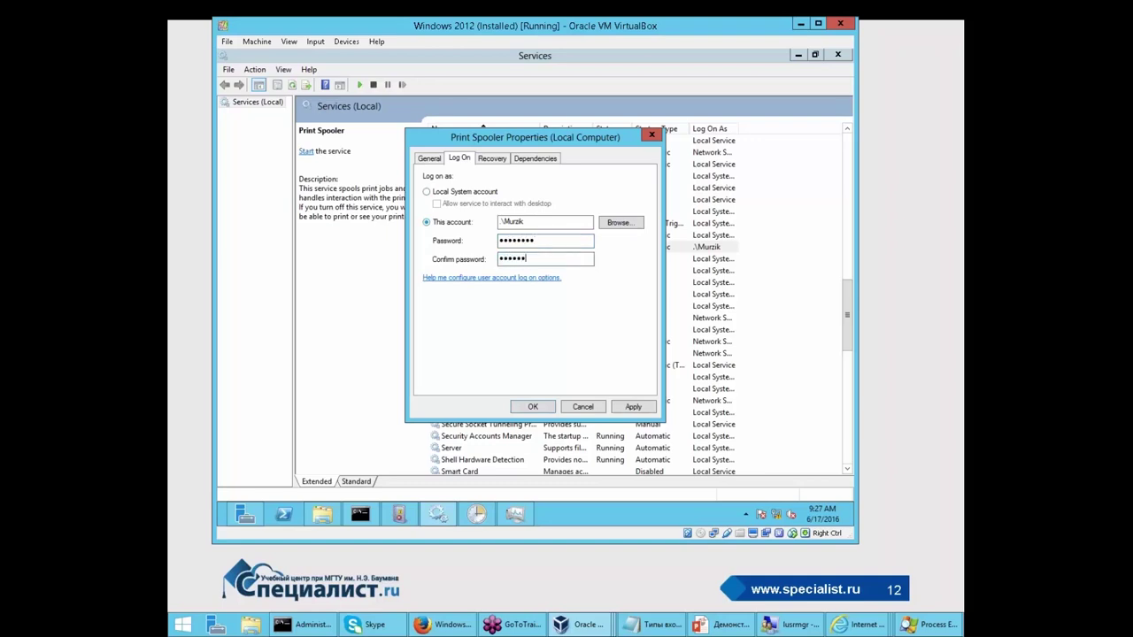
{"action": "left_click", "coordinate": [633, 406]}
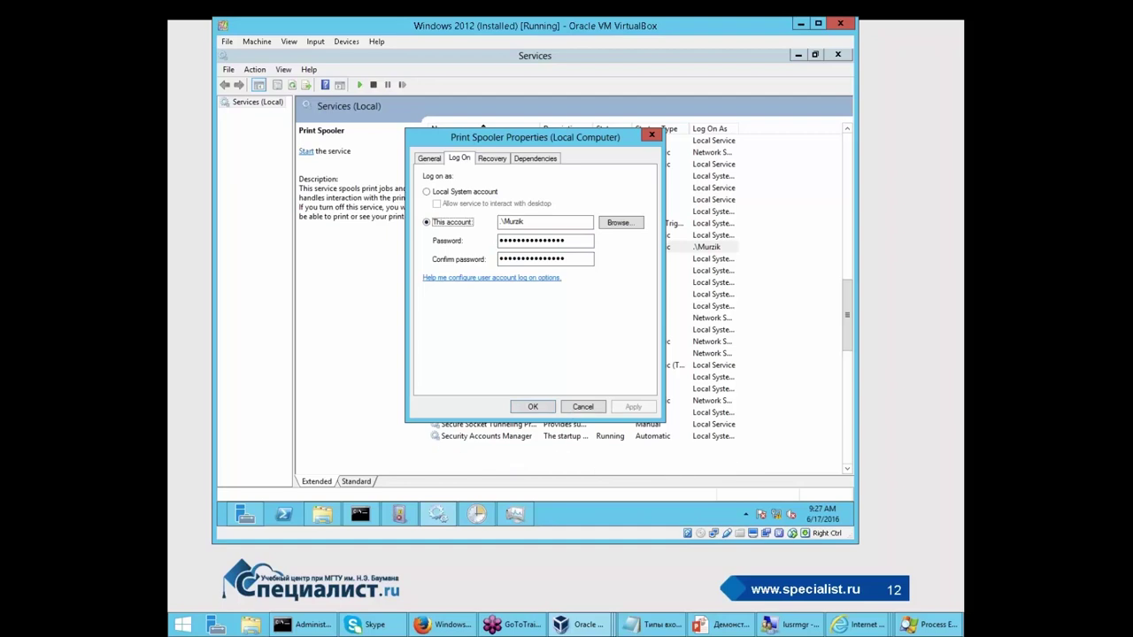
{"action": "key", "text": "Return"}
{"action": "left_click", "coordinate": [360, 84]}
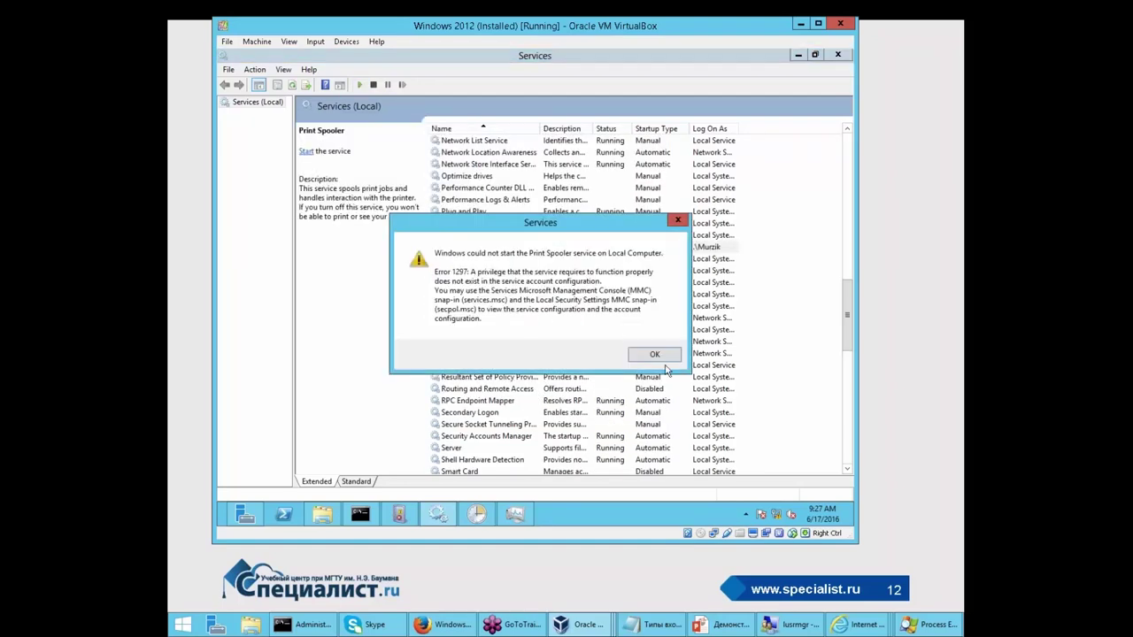
{"action": "left_click", "coordinate": [655, 354]}
{"action": "scroll", "coordinate": [597, 253], "scroll_direction": "up", "scroll_amount": 15}
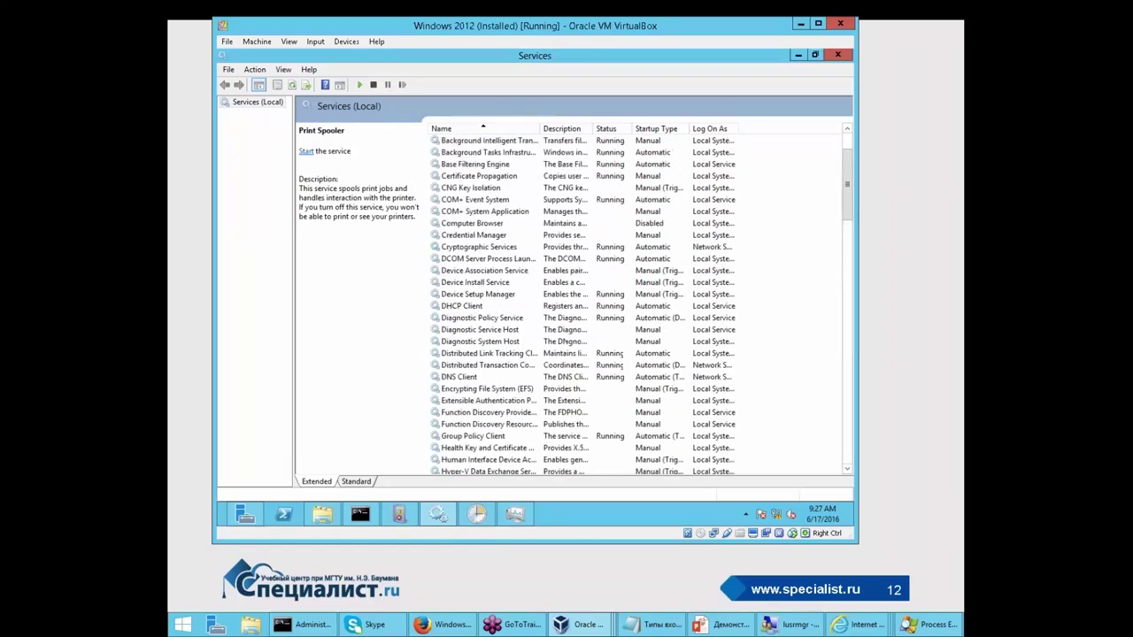
Review properties of Application Information, Identity, Host Helper Service and Experience, closing each unchanged
{"action": "scroll", "coordinate": [522, 182], "scroll_direction": "up", "scroll_amount": 2}
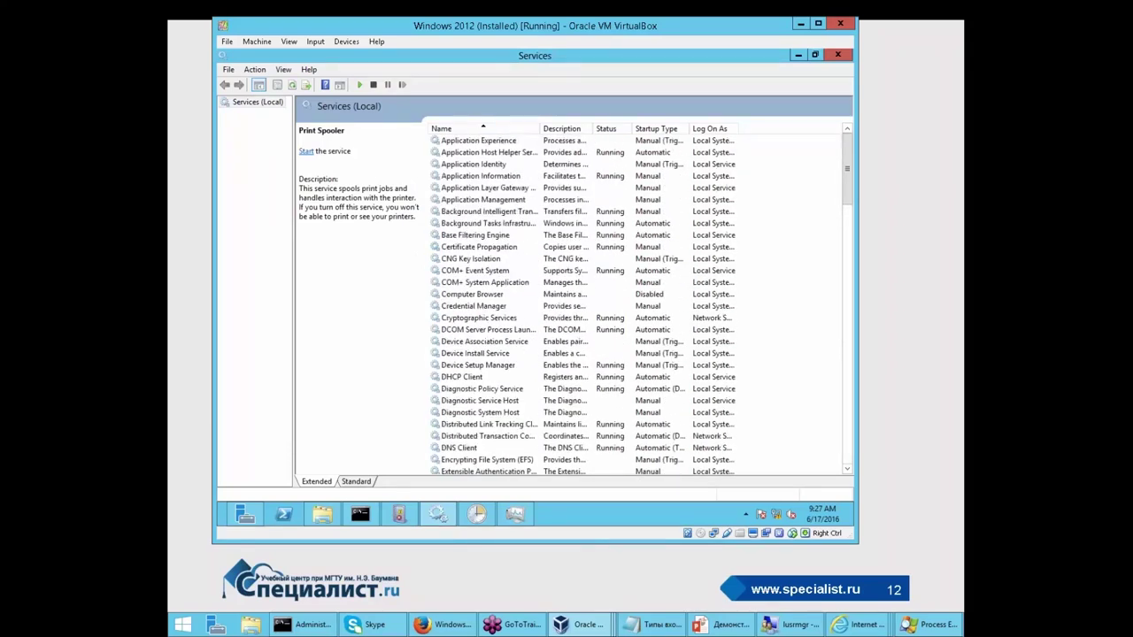
{"action": "double_click", "coordinate": [495, 176]}
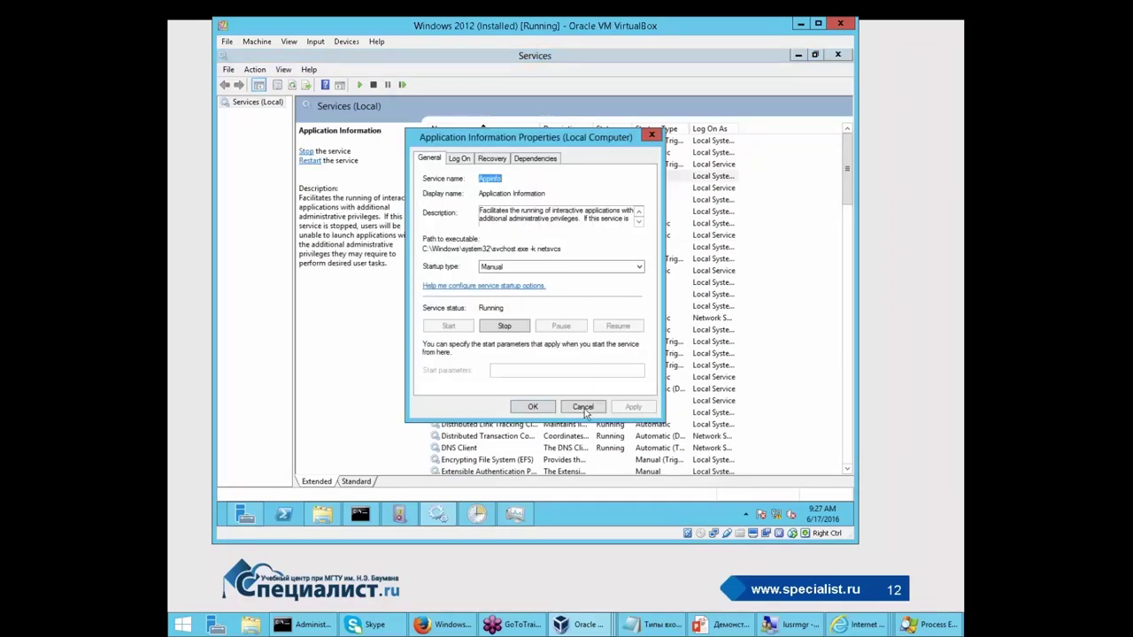
{"action": "left_click", "coordinate": [582, 409]}
{"action": "double_click", "coordinate": [509, 165]}
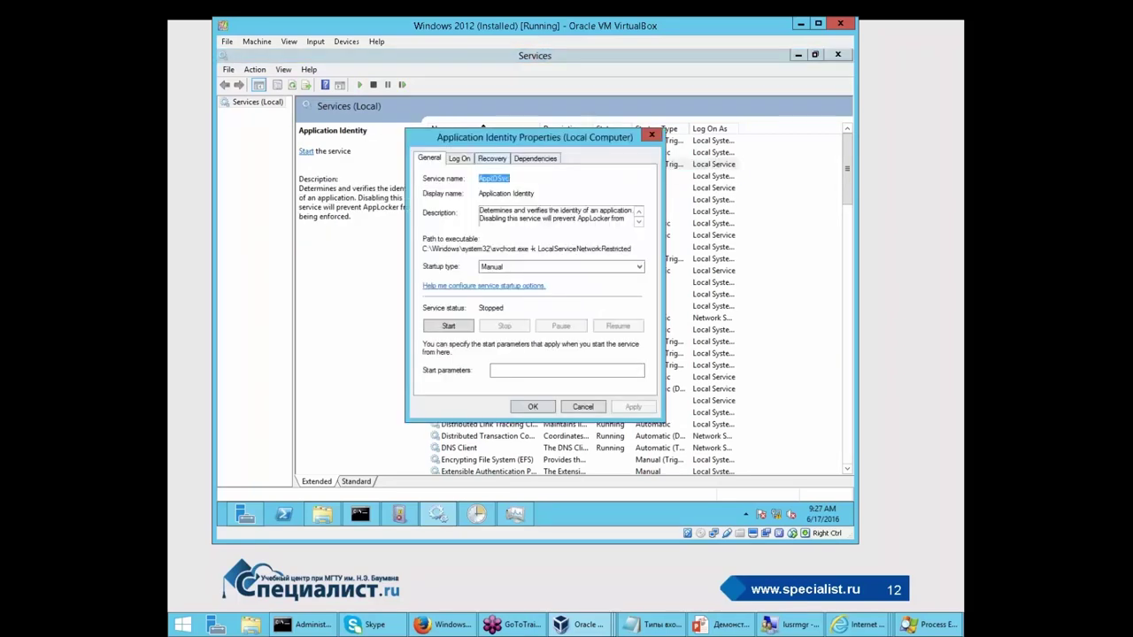
{"action": "left_click", "coordinate": [583, 408]}
{"action": "double_click", "coordinate": [496, 153]}
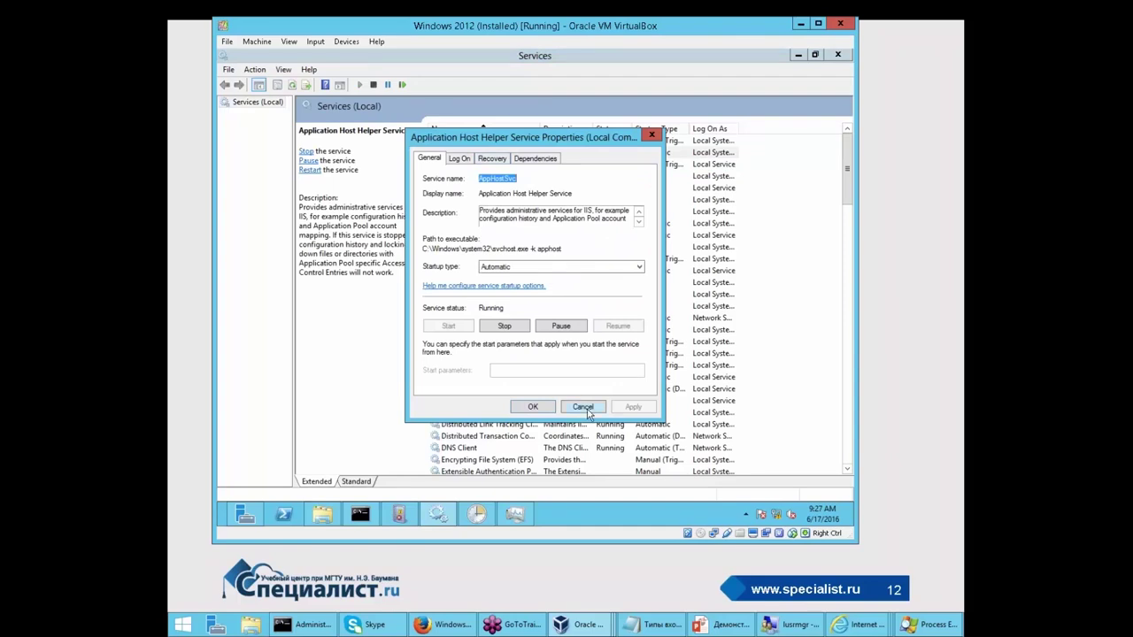
{"action": "left_click", "coordinate": [582, 407]}
{"action": "double_click", "coordinate": [495, 141]}
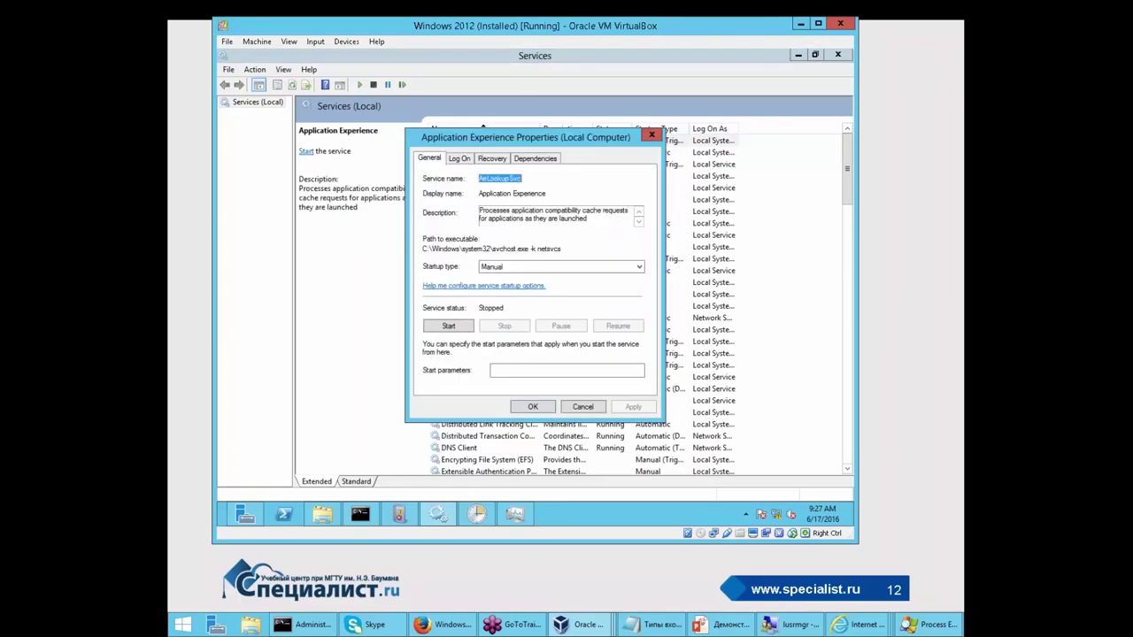
{"action": "left_click", "coordinate": [582, 407]}
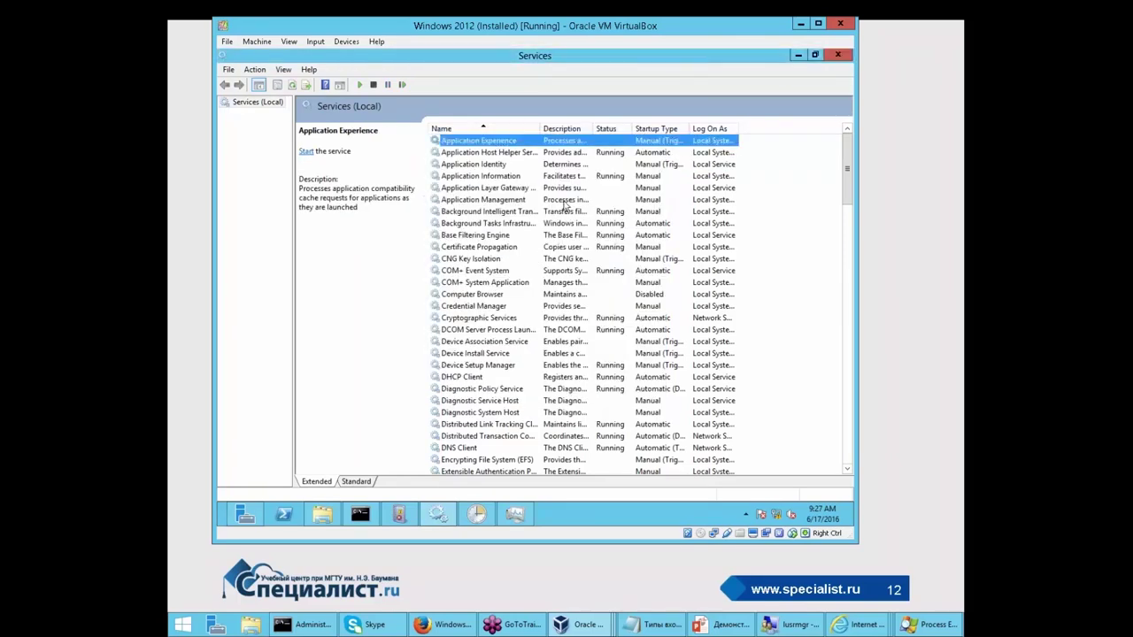
View Application Information's log-on account, then try stopping it and dismiss the could-not-stop error
{"action": "double_click", "coordinate": [596, 177]}
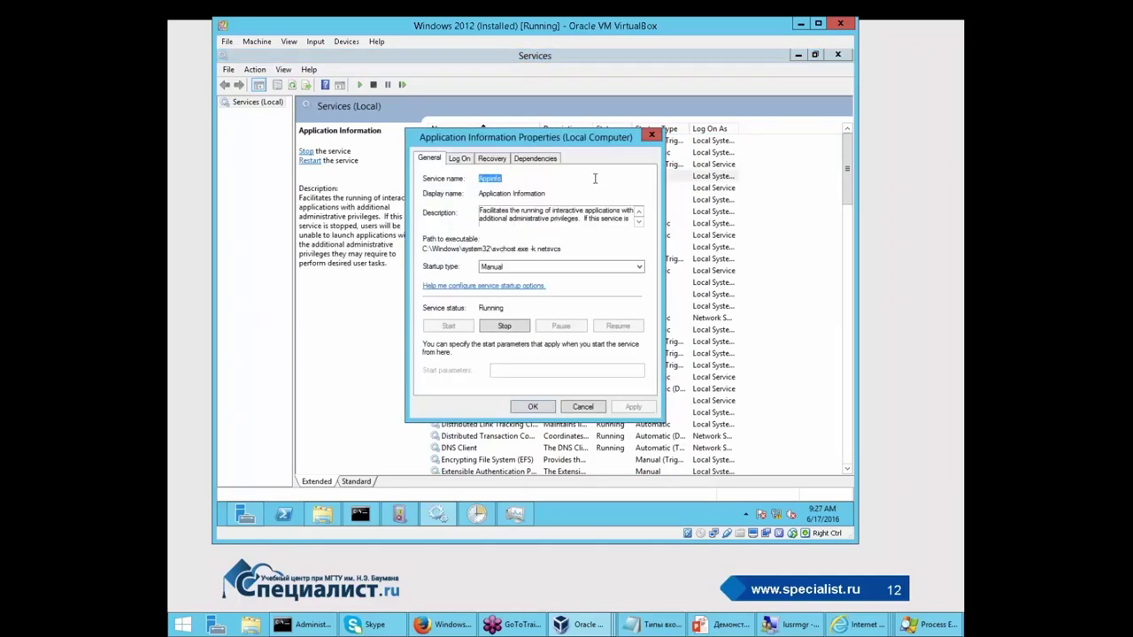
{"action": "left_click", "coordinate": [461, 160]}
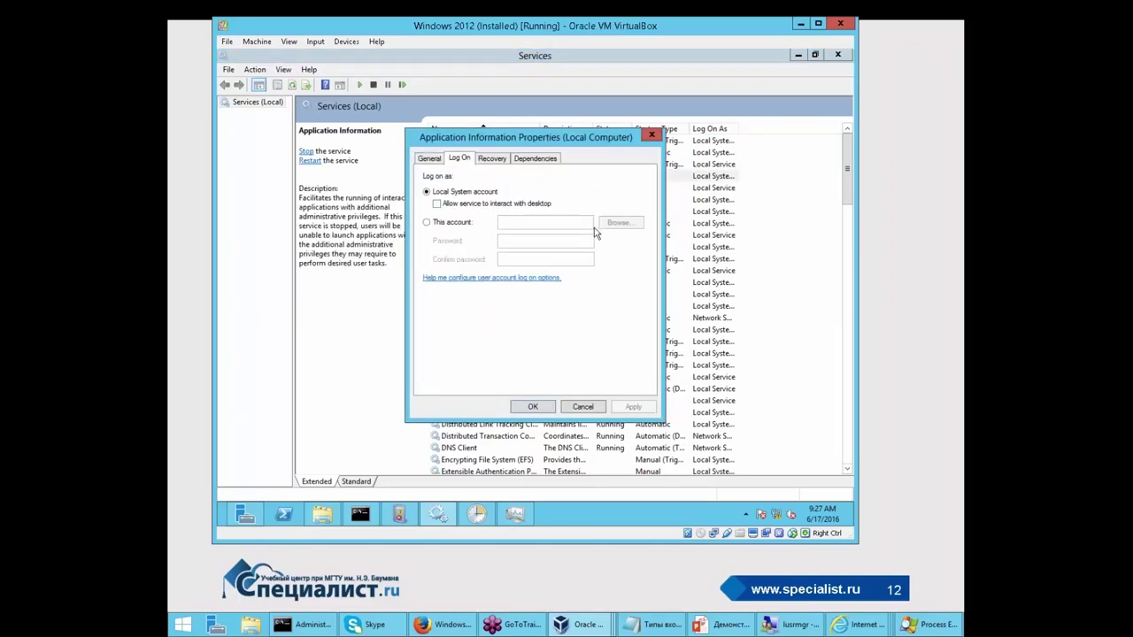
{"action": "left_click", "coordinate": [583, 406]}
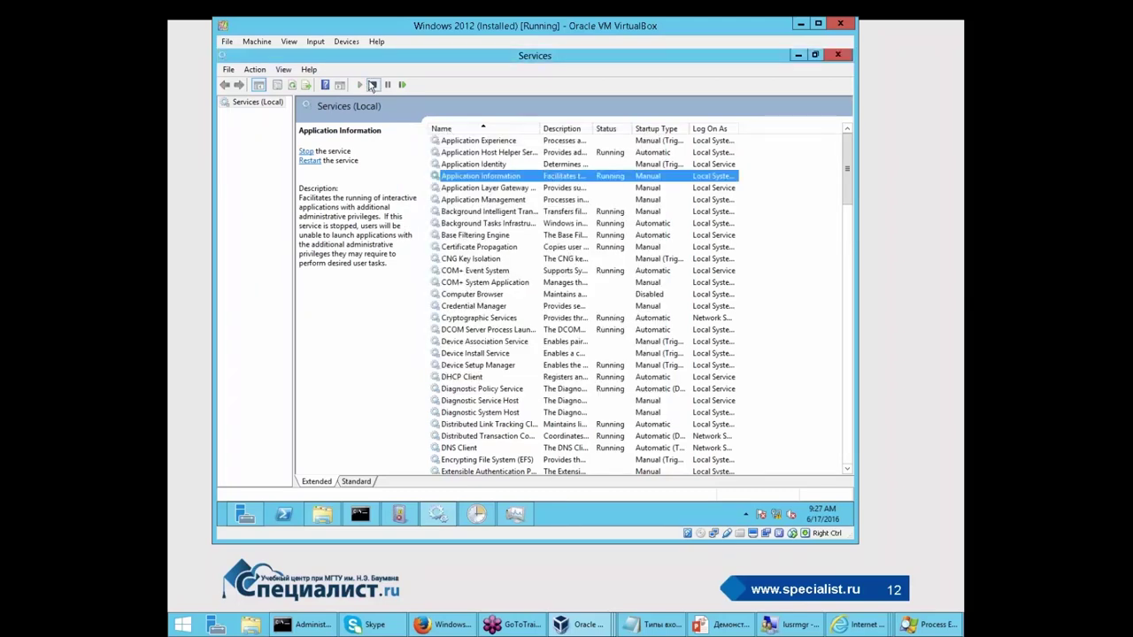
{"action": "left_click", "coordinate": [372, 84]}
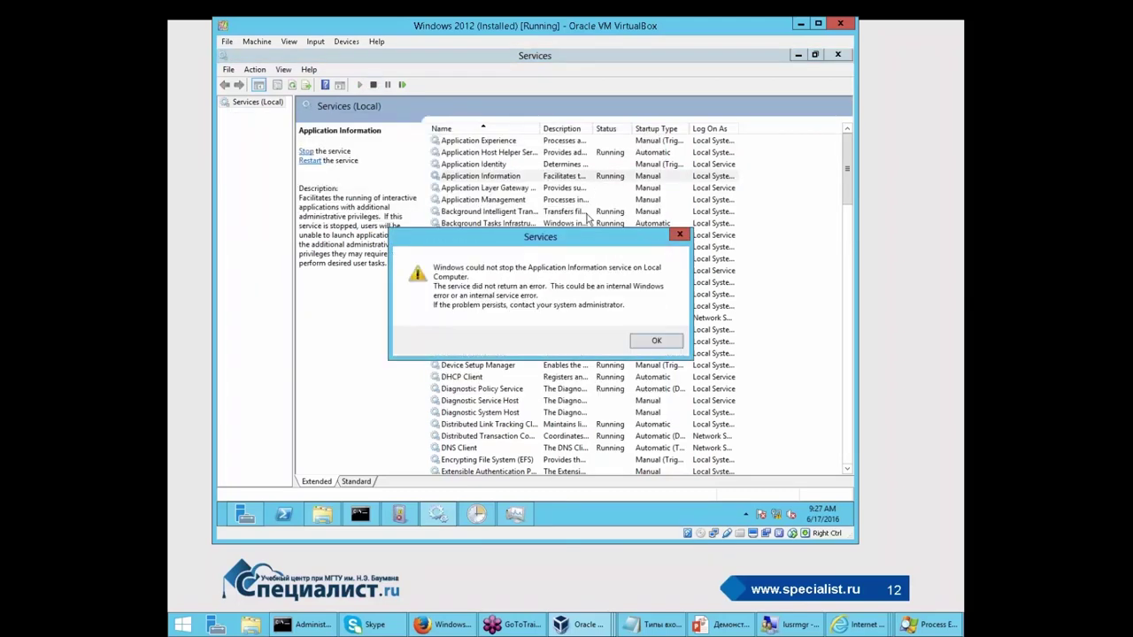
{"action": "left_click", "coordinate": [649, 336]}
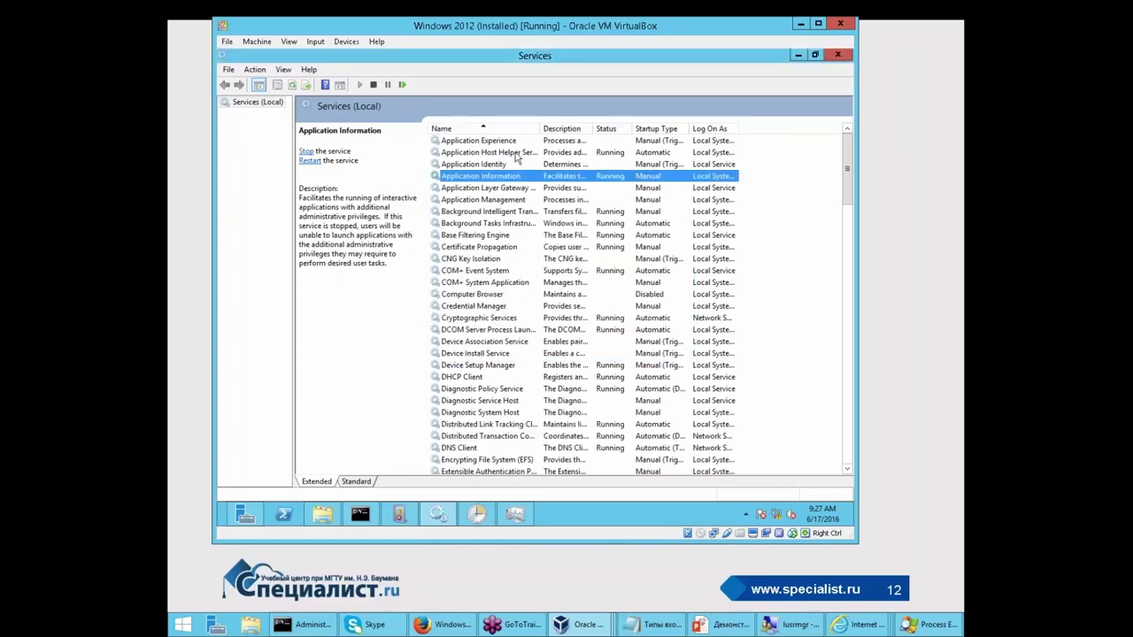
Set Application Management's Log On to This account with the local test user
{"action": "double_click", "coordinate": [495, 198]}
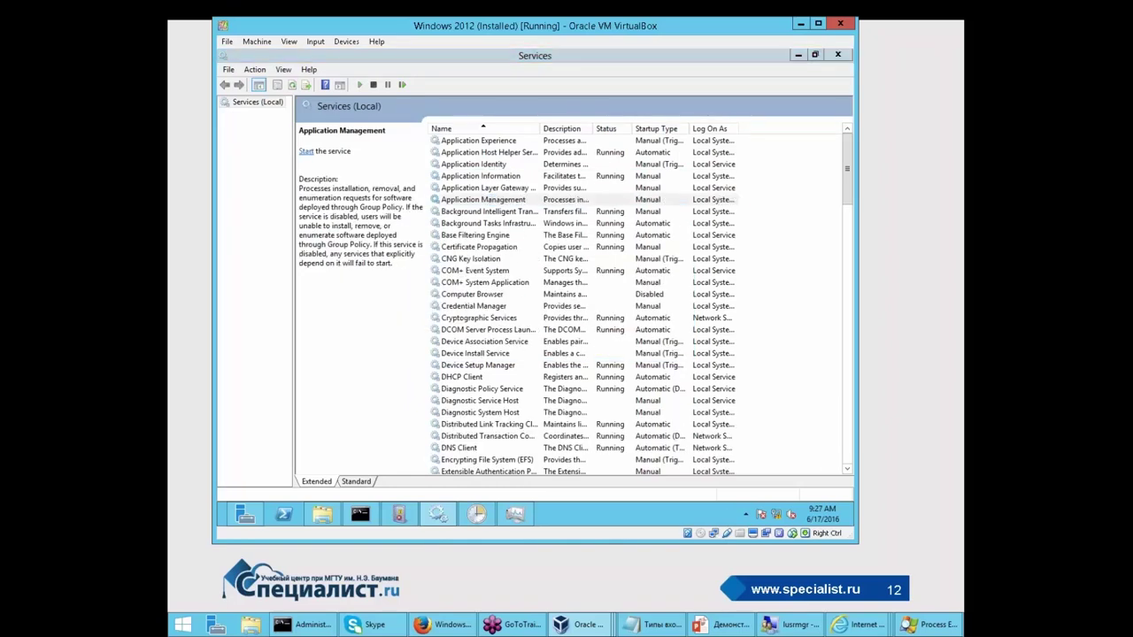
{"action": "left_click", "coordinate": [582, 409]}
{"action": "double_click", "coordinate": [489, 198]}
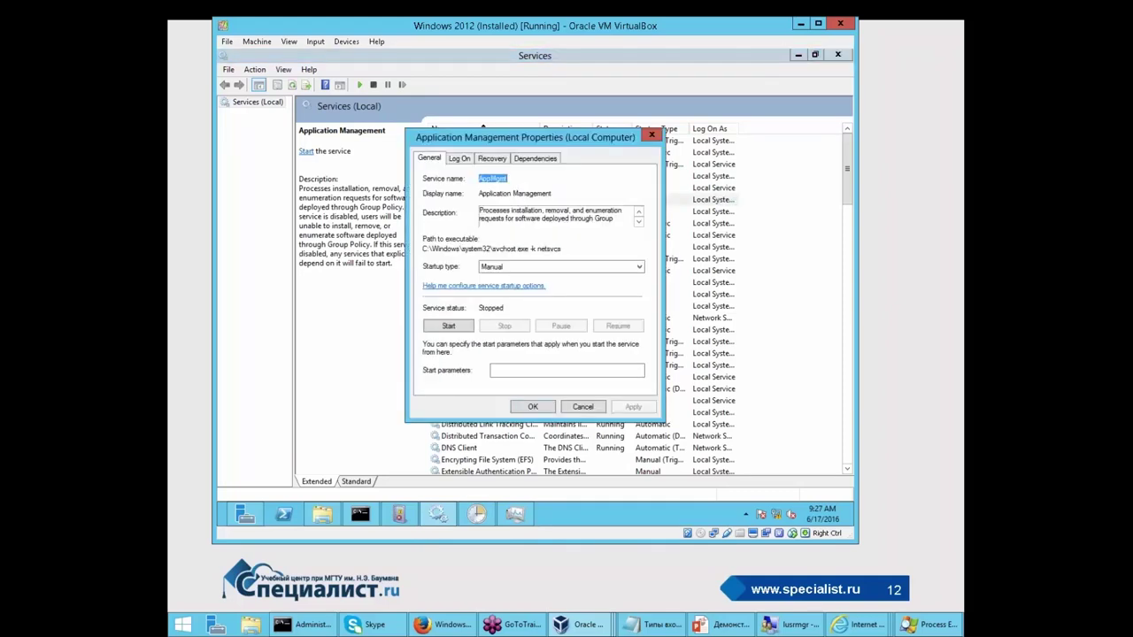
{"action": "left_click", "coordinate": [461, 158]}
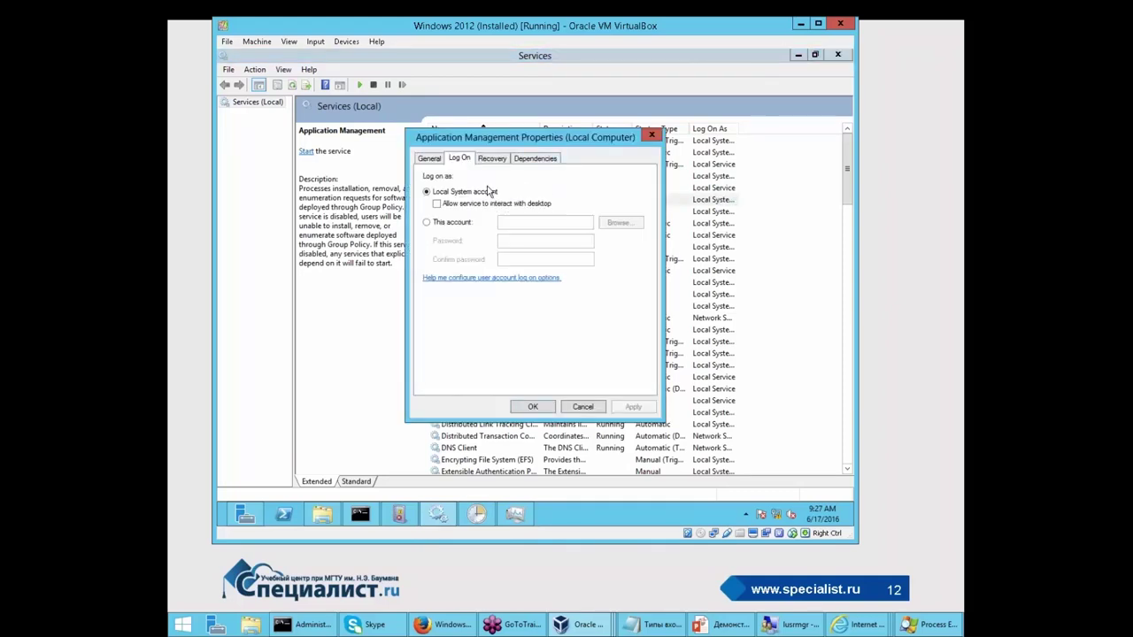
{"action": "left_click", "coordinate": [457, 223]}
{"action": "left_click", "coordinate": [619, 222]}
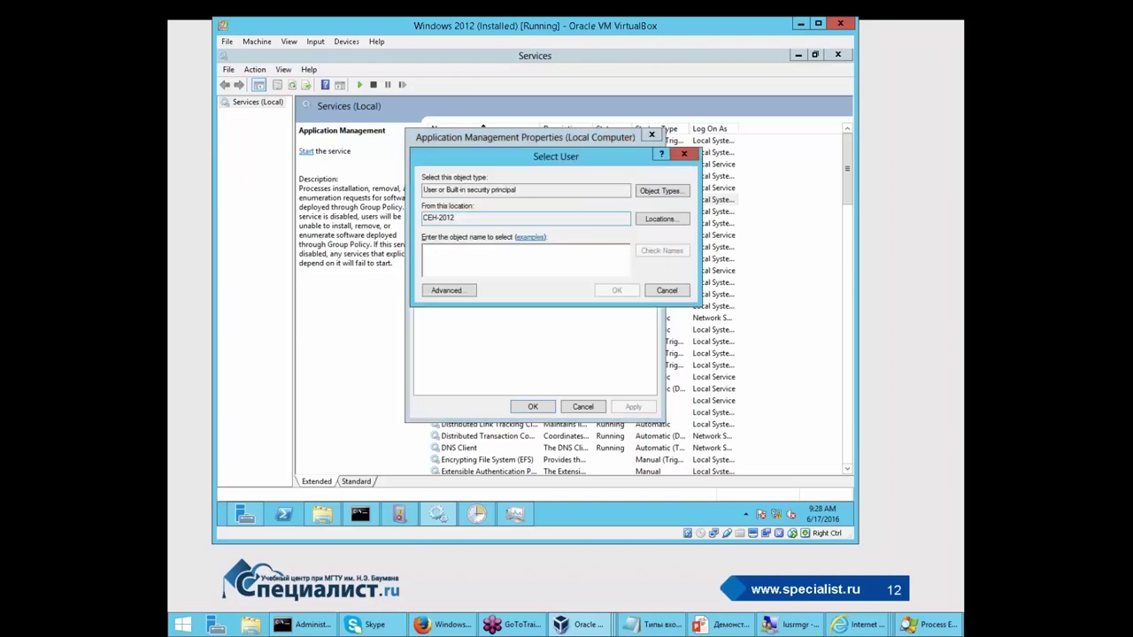
{"action": "type", "text": "Murzik"}
{"action": "key", "text": "Return"}
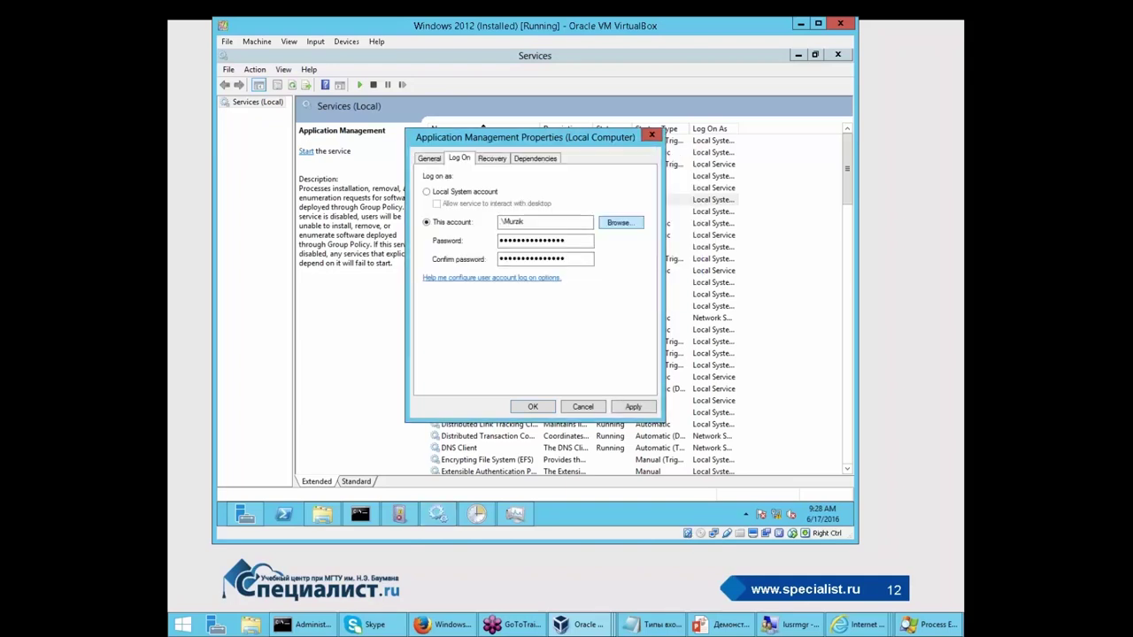
Enter and confirm the account password, apply, and close Application Management's properties
{"action": "left_click_drag", "start_coordinate": [565, 241], "coordinate": [445, 243]}
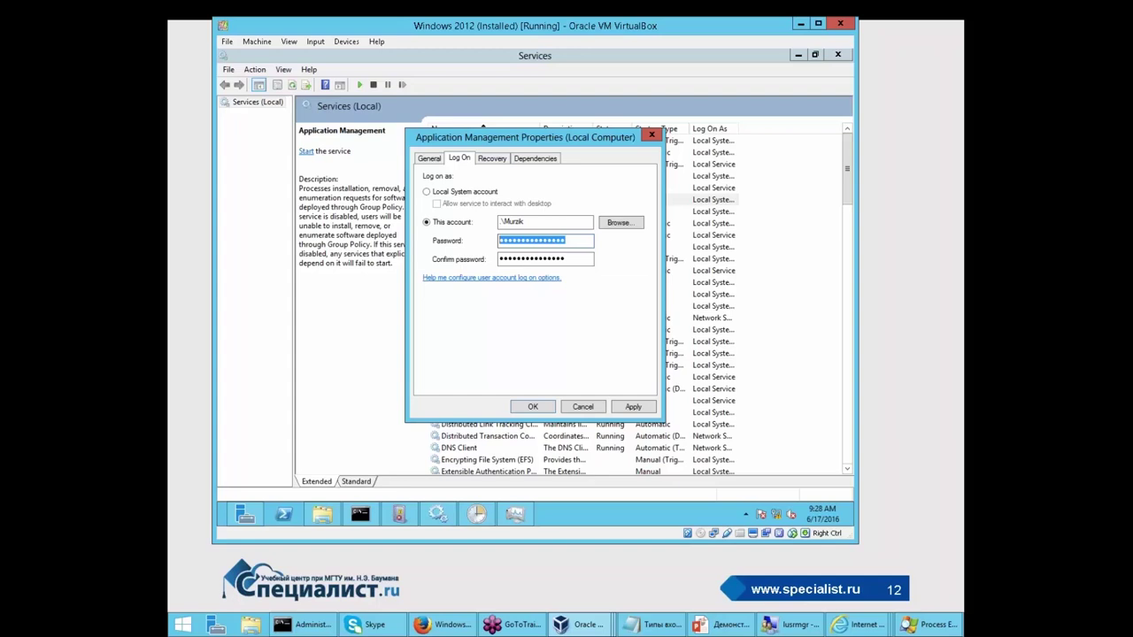
{"action": "key", "text": "Tab"}
{"action": "type", "text": "P"}
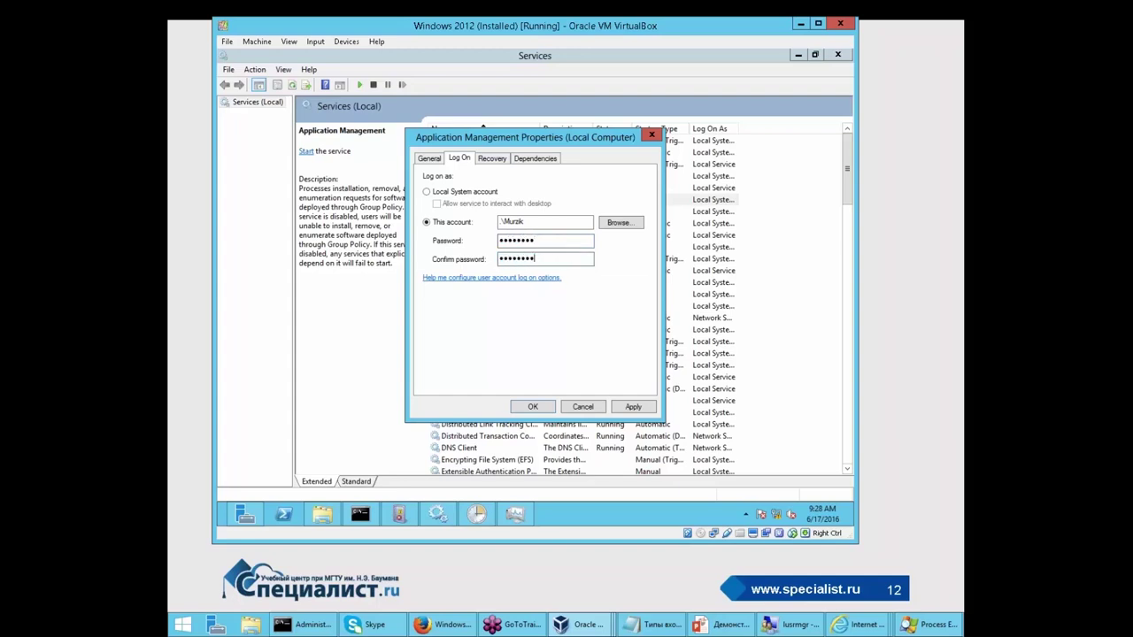
{"action": "left_click", "coordinate": [632, 406]}
{"action": "left_click", "coordinate": [532, 406]}
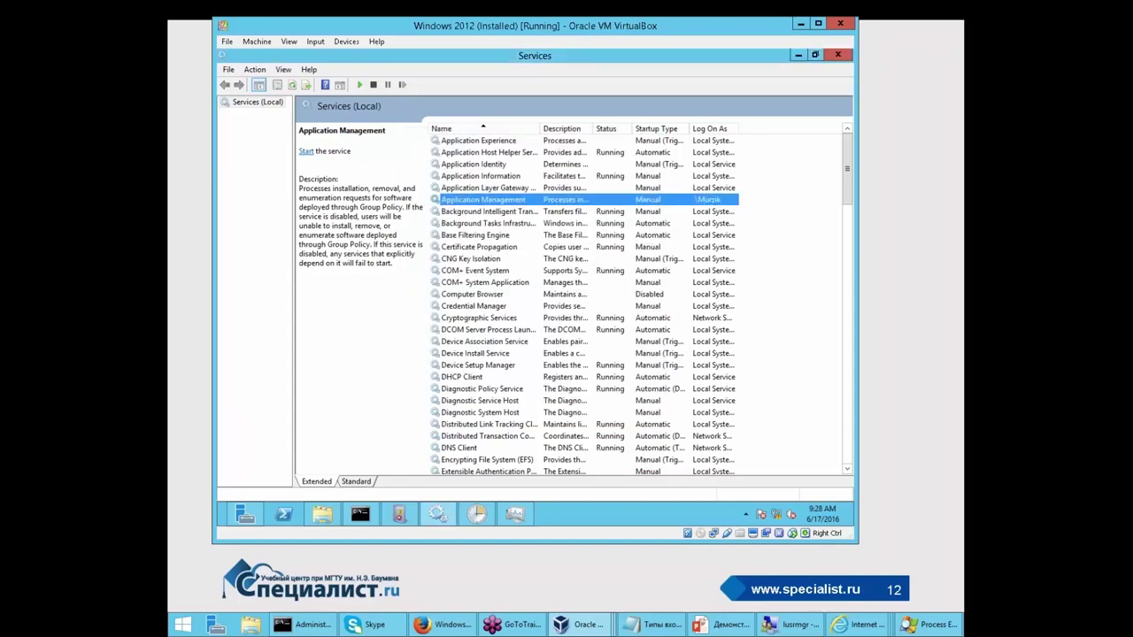
Try starting Application Management, which fails with error 1079, then glance at BITS properties
{"action": "left_click", "coordinate": [360, 85]}
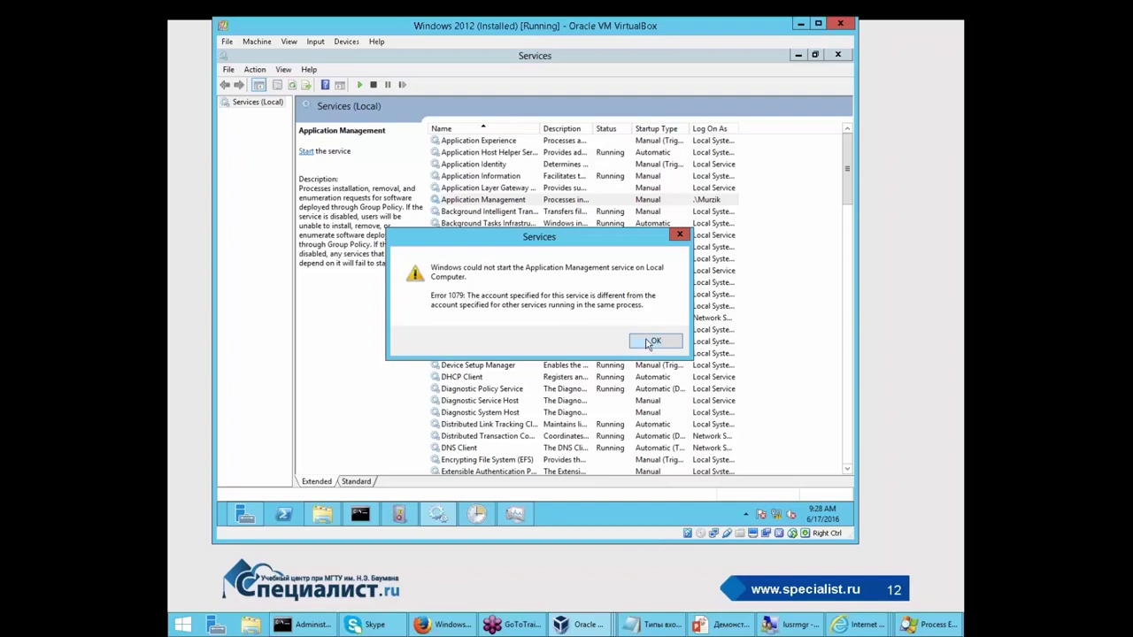
{"action": "left_click", "coordinate": [651, 343]}
{"action": "left_click", "coordinate": [508, 213]}
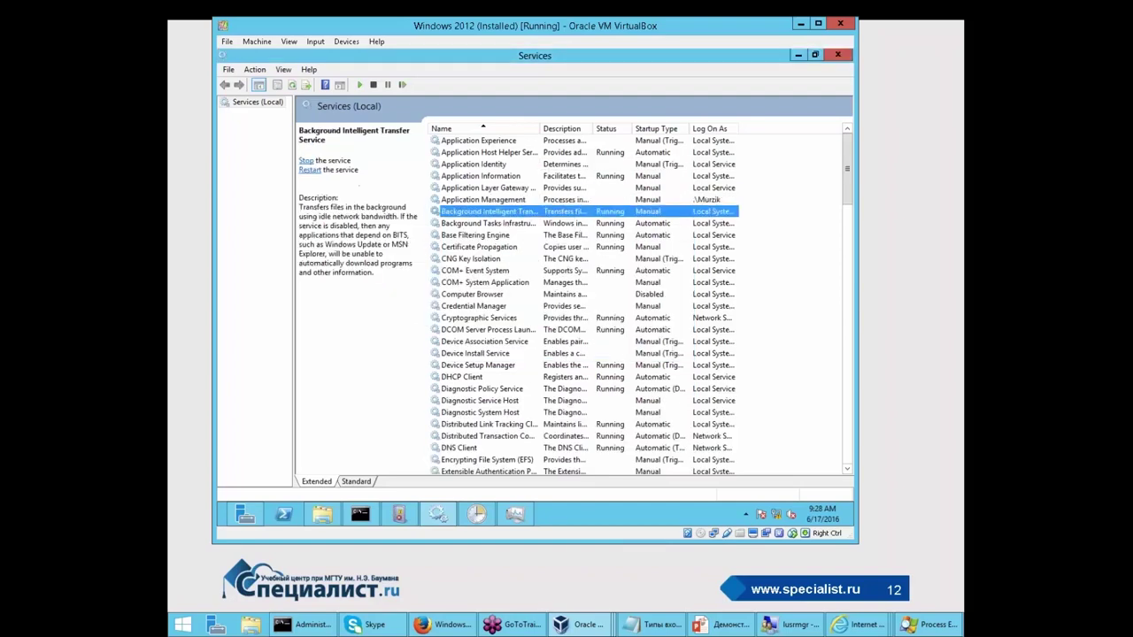
{"action": "double_click", "coordinate": [508, 213]}
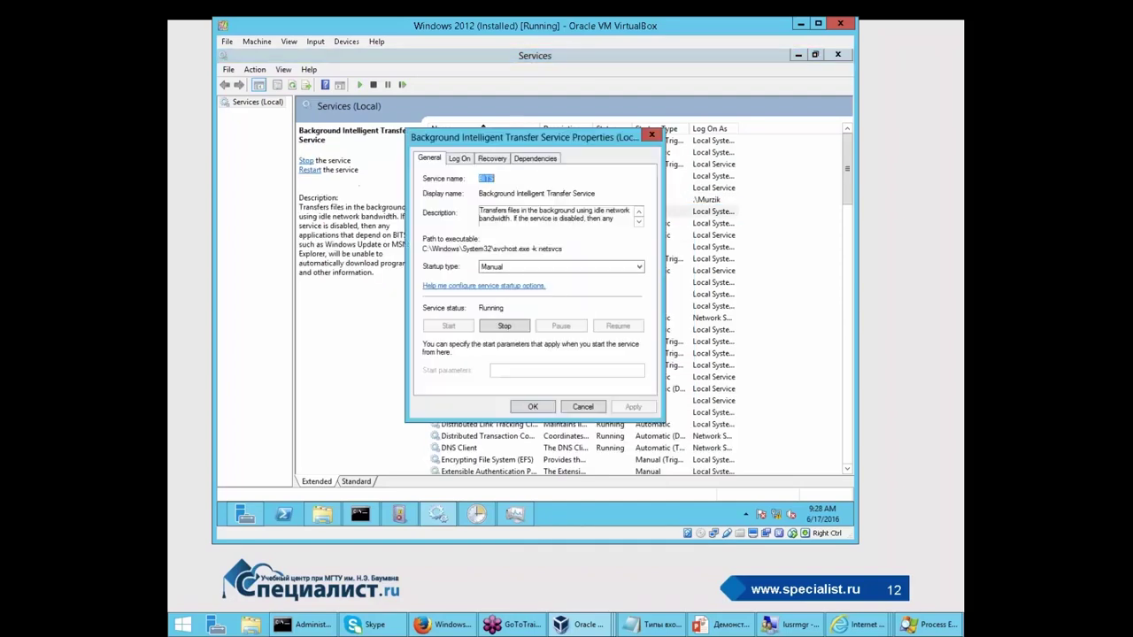
{"action": "left_click", "coordinate": [582, 407]}
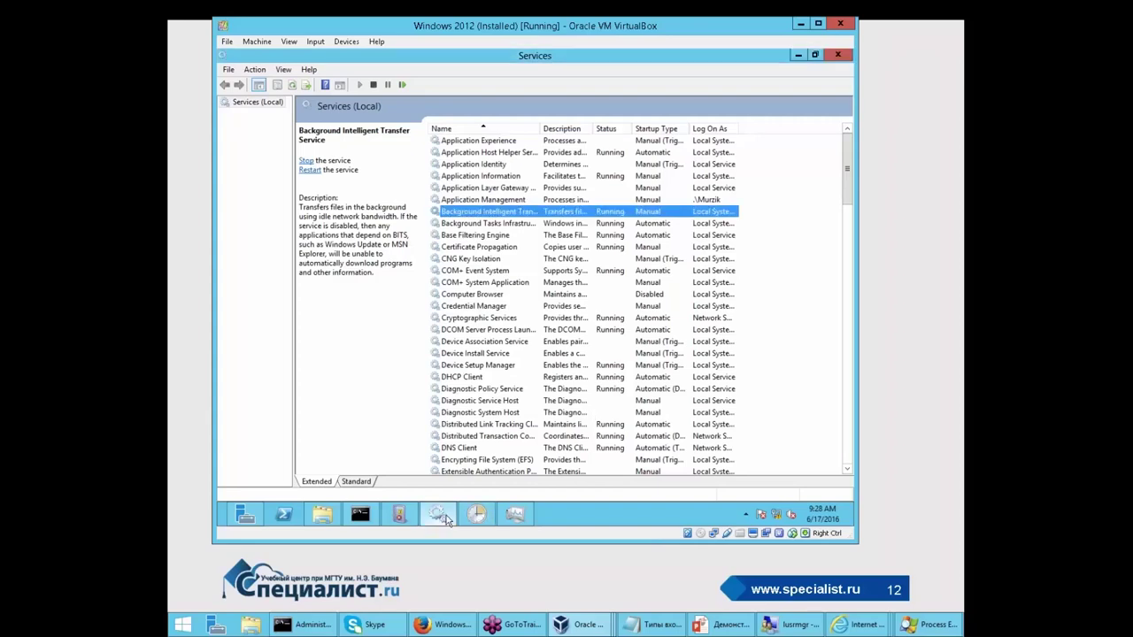
{"action": "mouse_move", "coordinate": [500, 520]}
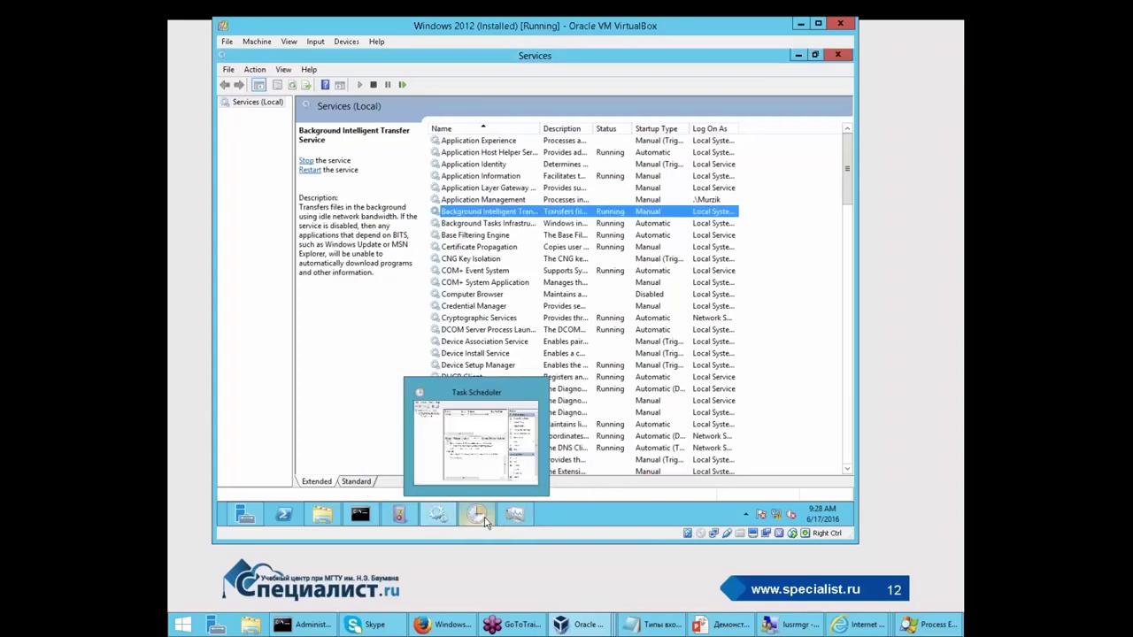
Refresh the Event Viewer Security log and open the 9:27:22 AM logon event details
{"action": "left_click", "coordinate": [398, 523]}
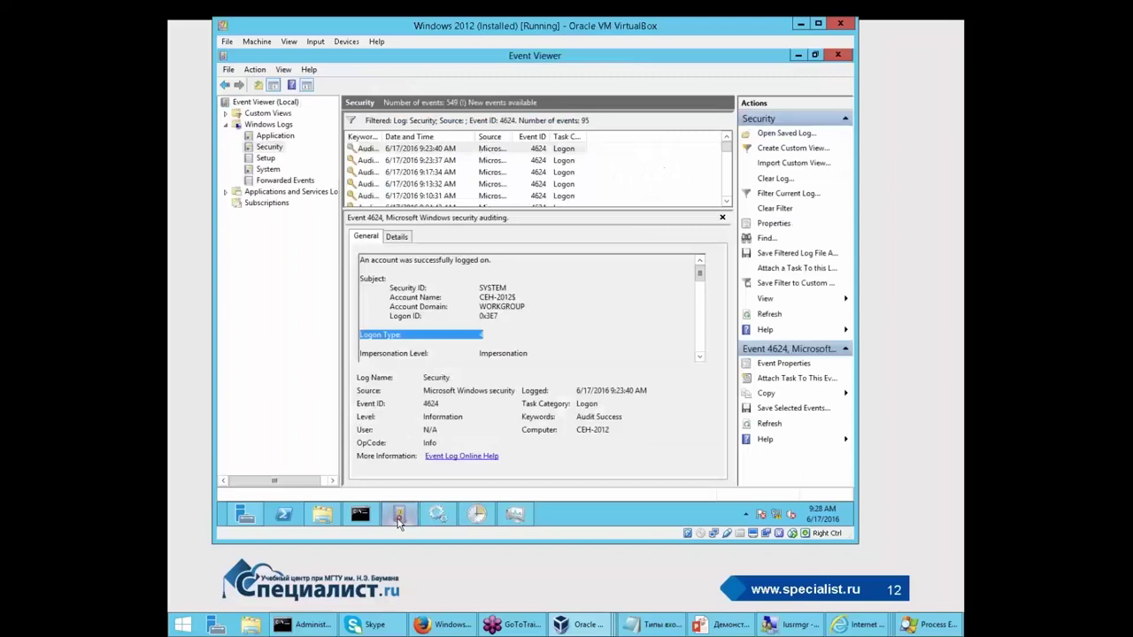
{"action": "left_click", "coordinate": [268, 149]}
{"action": "left_click", "coordinate": [770, 313]}
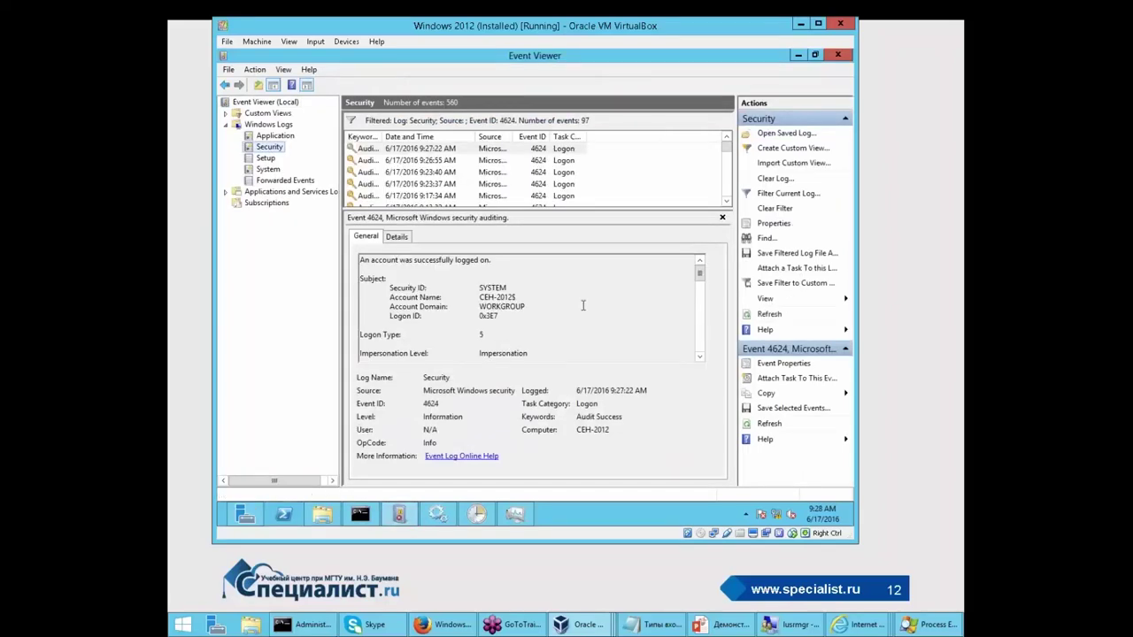
{"action": "left_click", "coordinate": [556, 161]}
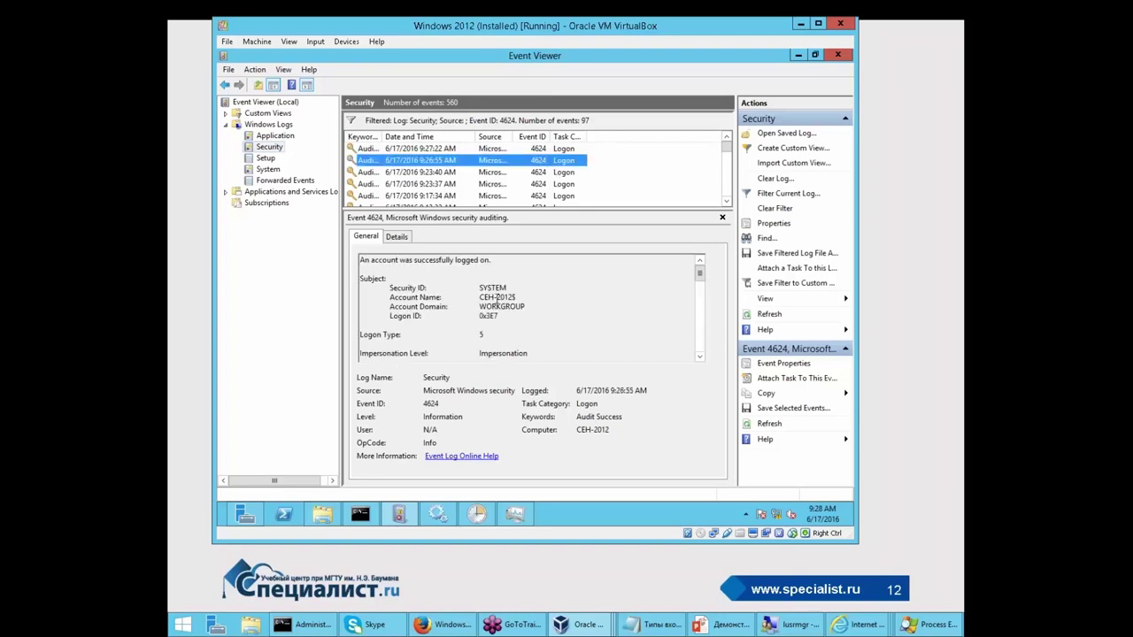
{"action": "double_click", "coordinate": [543, 148]}
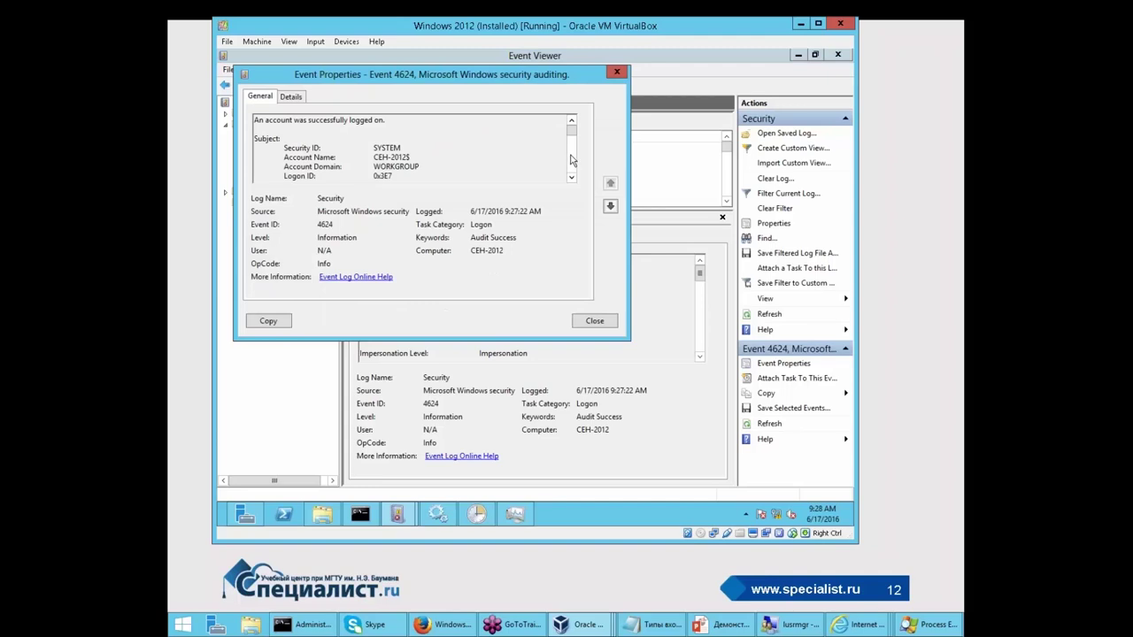
Scroll through the logon event's New Logon details, step to the next event, then close
{"action": "scroll", "coordinate": [571, 160], "scroll_direction": "down", "scroll_amount": 4}
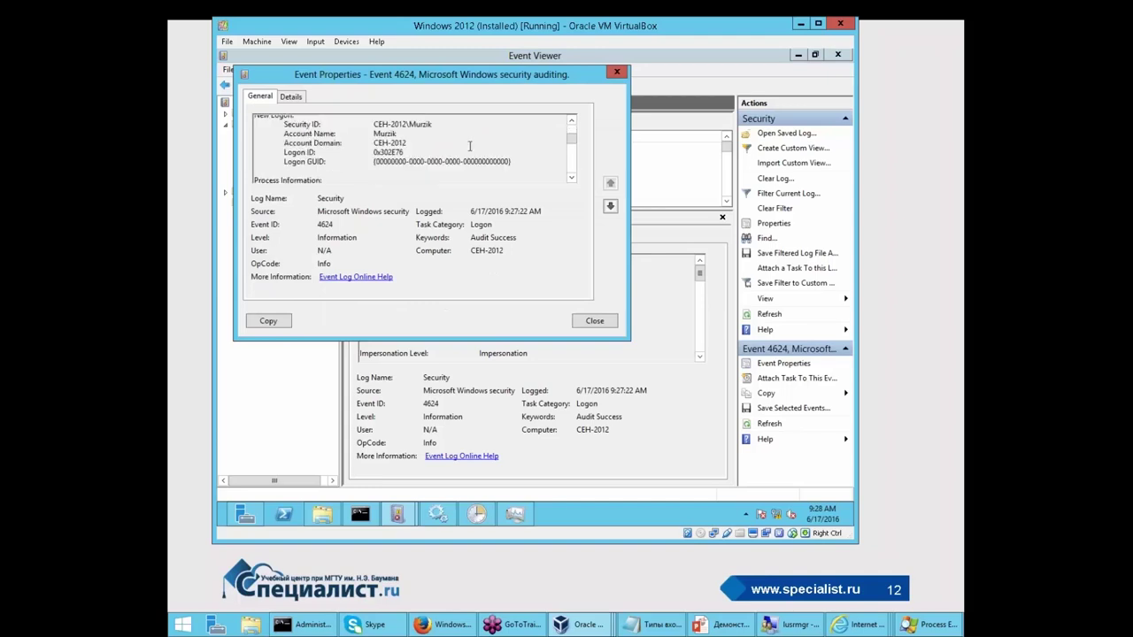
{"action": "scroll", "coordinate": [399, 131], "scroll_direction": "up", "scroll_amount": 4}
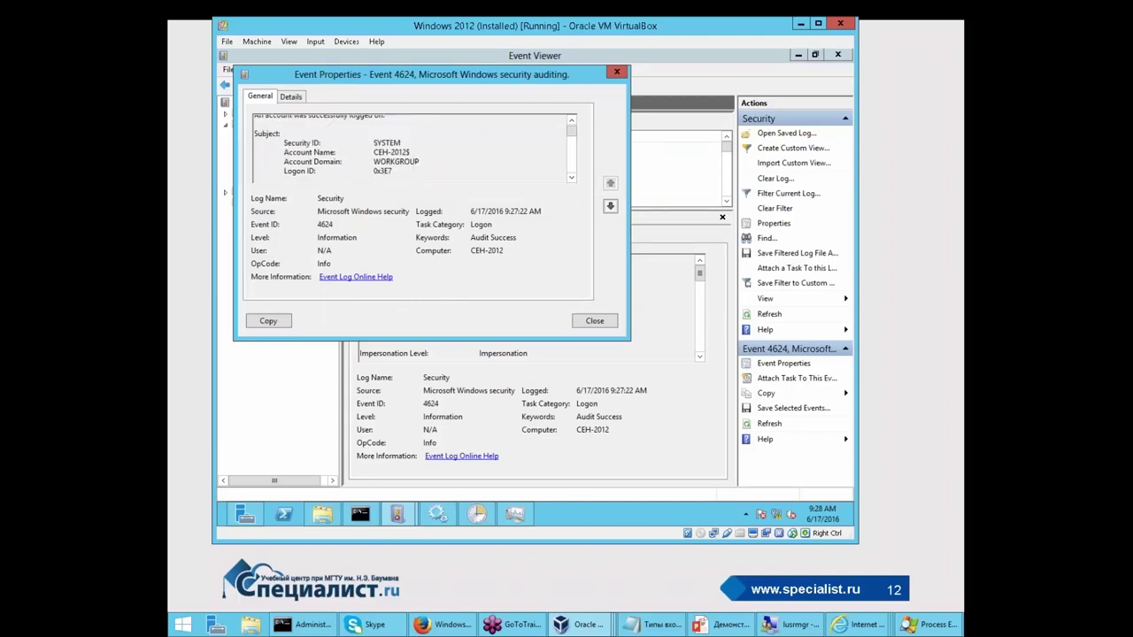
{"action": "scroll", "coordinate": [461, 152], "scroll_direction": "up", "scroll_amount": 1}
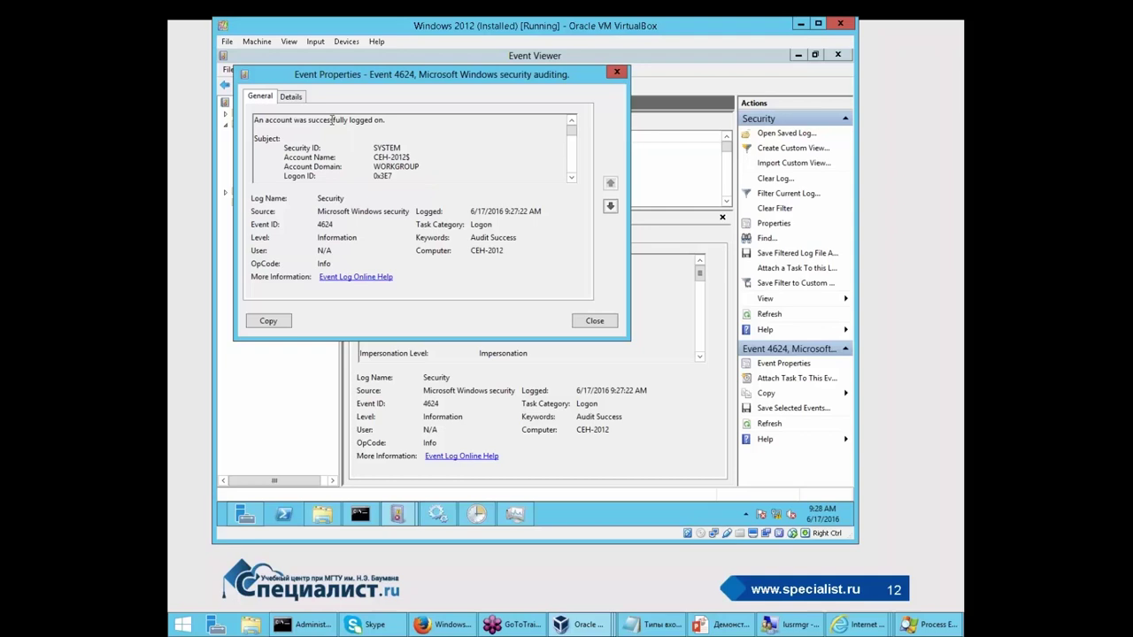
{"action": "scroll", "coordinate": [370, 123], "scroll_direction": "down", "scroll_amount": 2}
{"action": "left_click_drag", "start_coordinate": [398, 140], "coordinate": [255, 140]}
{"action": "scroll", "coordinate": [337, 150], "scroll_direction": "down", "scroll_amount": 1}
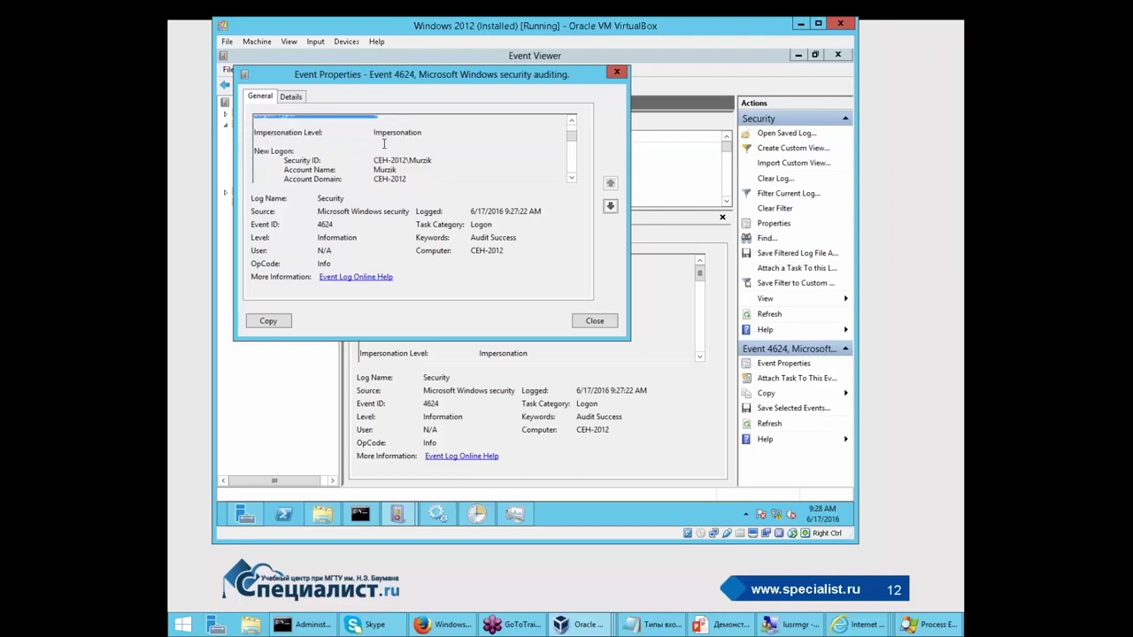
{"action": "left_click_drag", "start_coordinate": [432, 158], "coordinate": [299, 162]}
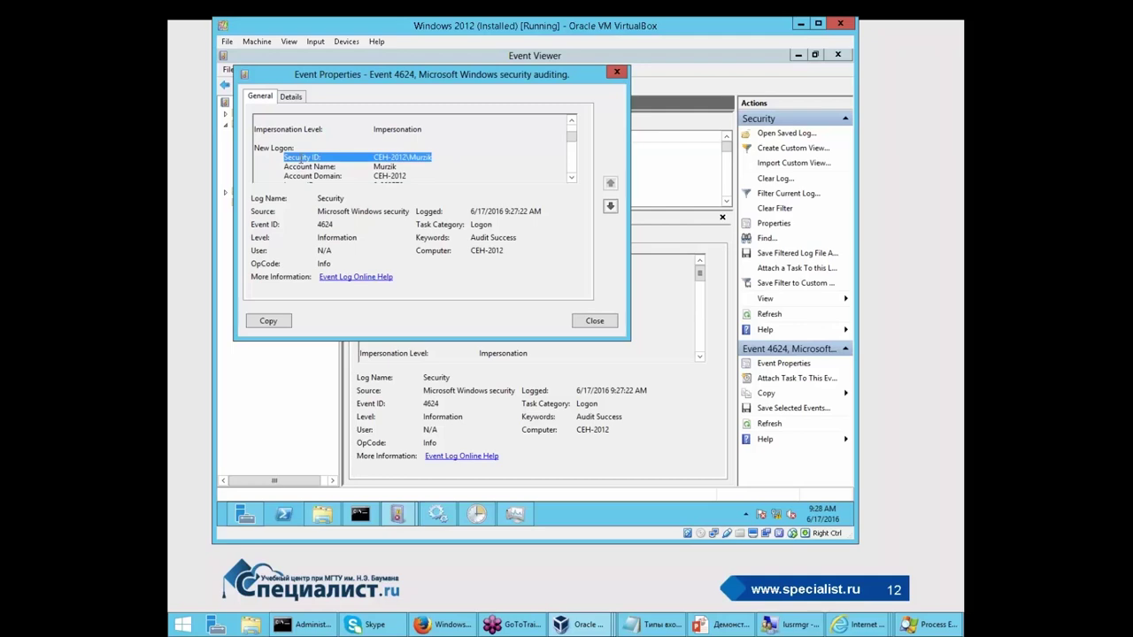
{"action": "left_click", "coordinate": [611, 206]}
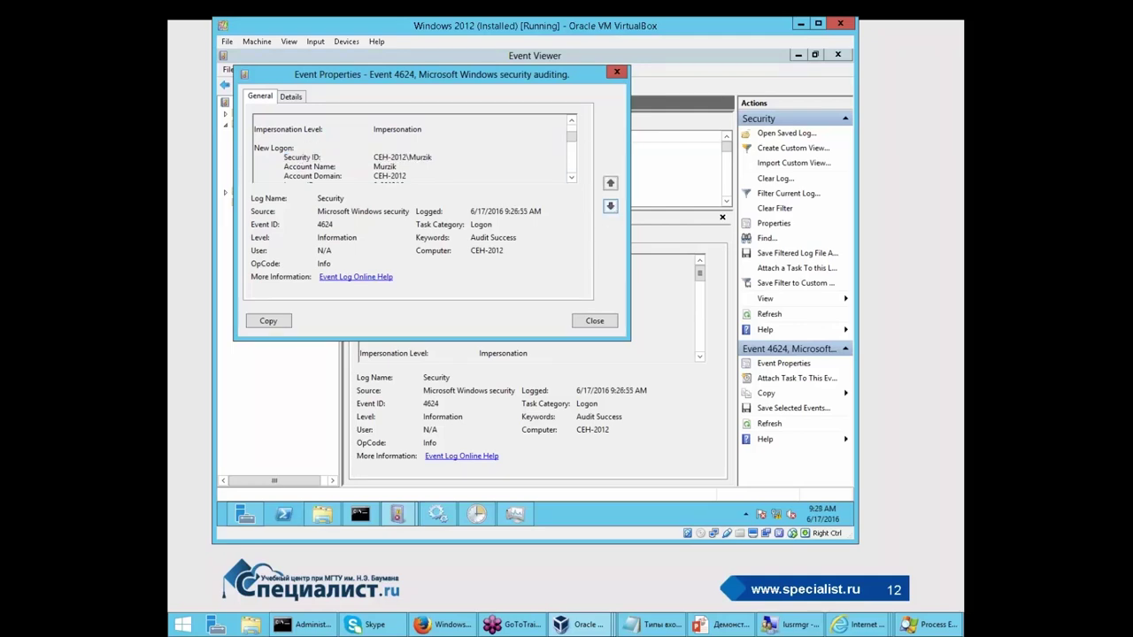
{"action": "left_click", "coordinate": [595, 321]}
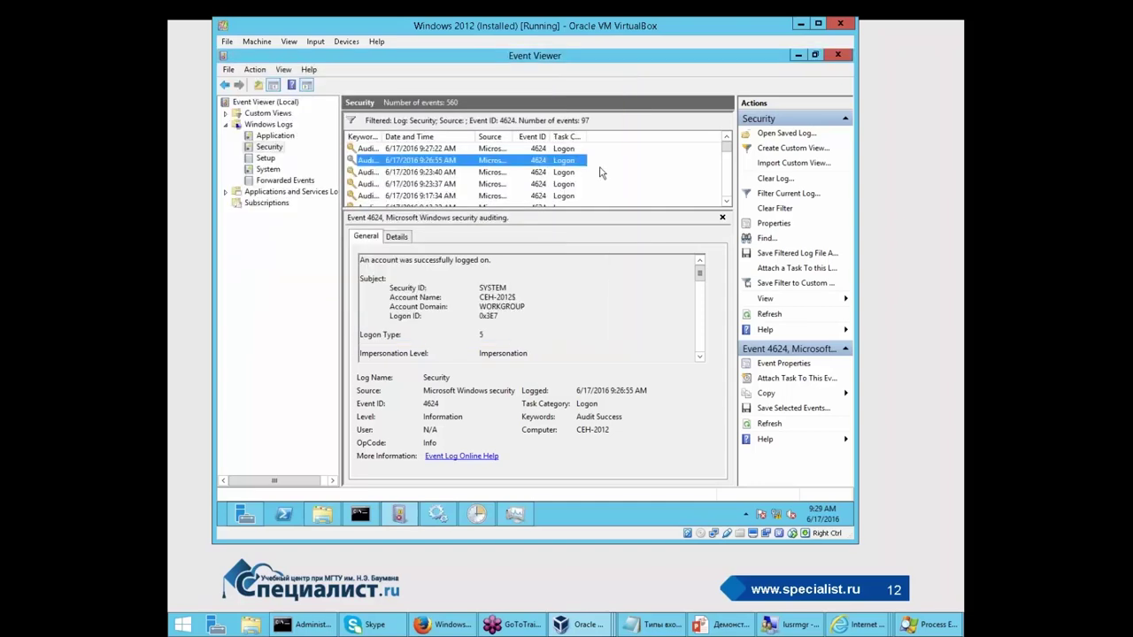
Check the Details data of the 9:23:40, 9:23:37 and 9:17:34 AM logon events
{"action": "left_click", "coordinate": [397, 236]}
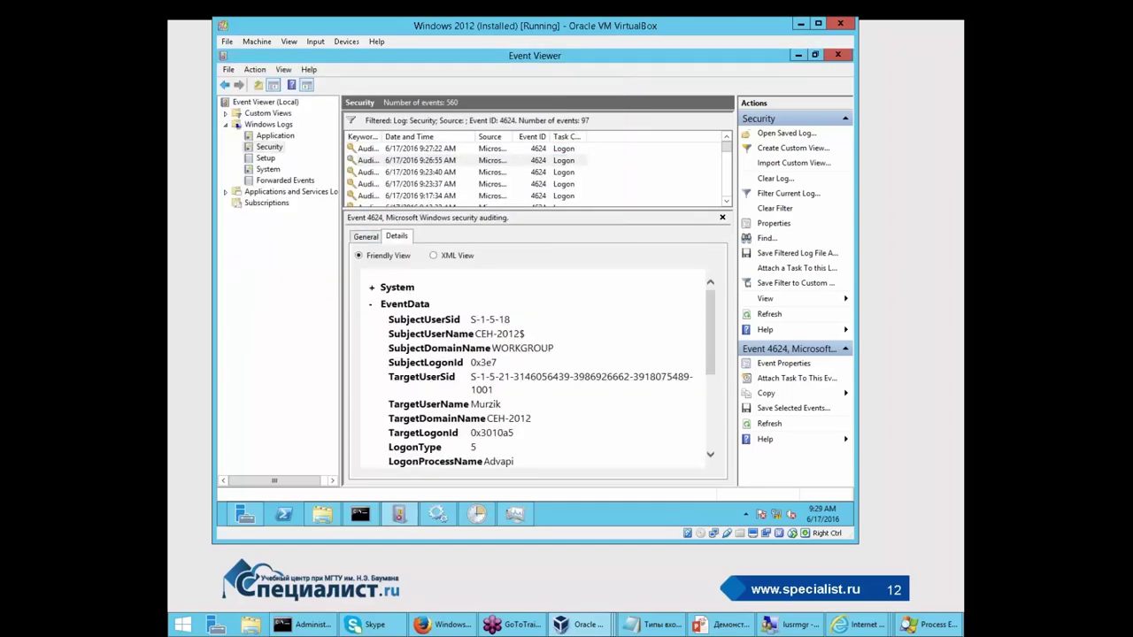
{"action": "left_click", "coordinate": [565, 174]}
{"action": "left_click", "coordinate": [561, 184]}
{"action": "left_click", "coordinate": [564, 196]}
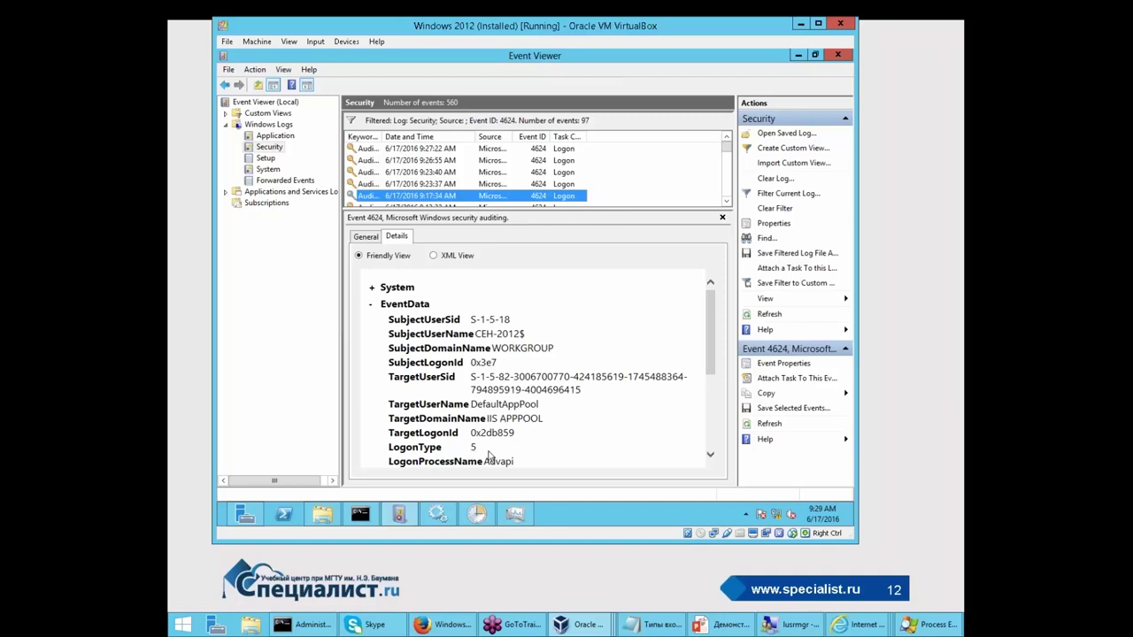
{"action": "left_click", "coordinate": [438, 514]}
Widen the Log On As column and select Application Management to see its local user account
{"action": "scroll", "coordinate": [633, 292], "scroll_direction": "down", "scroll_amount": 5}
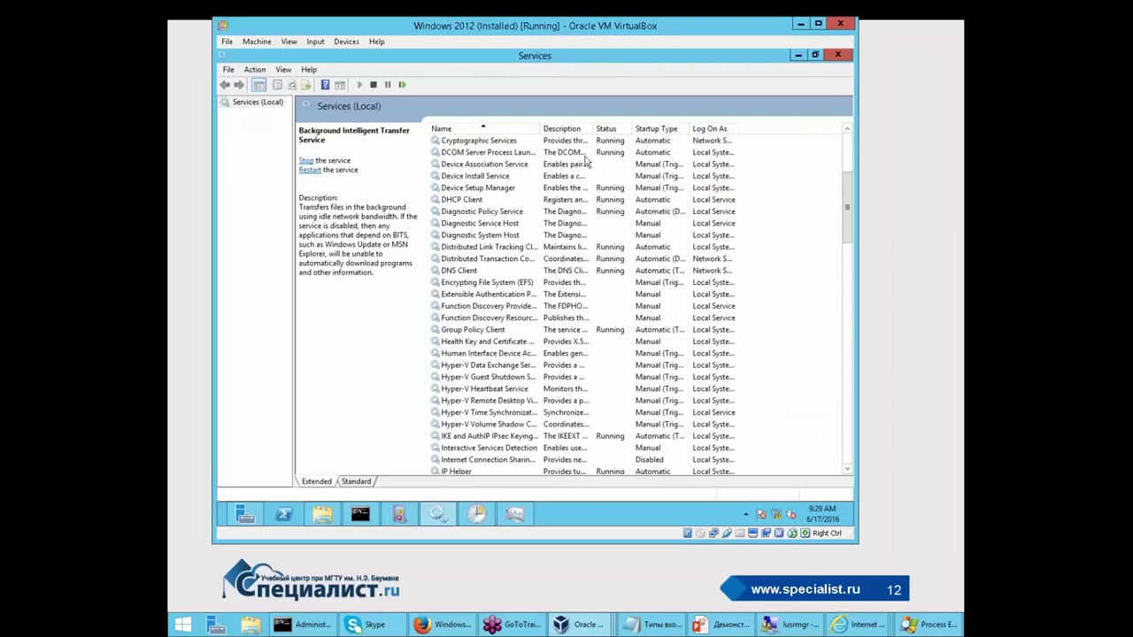
{"action": "left_click_drag", "start_coordinate": [746, 128], "coordinate": [788, 129]}
{"action": "scroll", "coordinate": [733, 455], "scroll_direction": "up", "scroll_amount": 1}
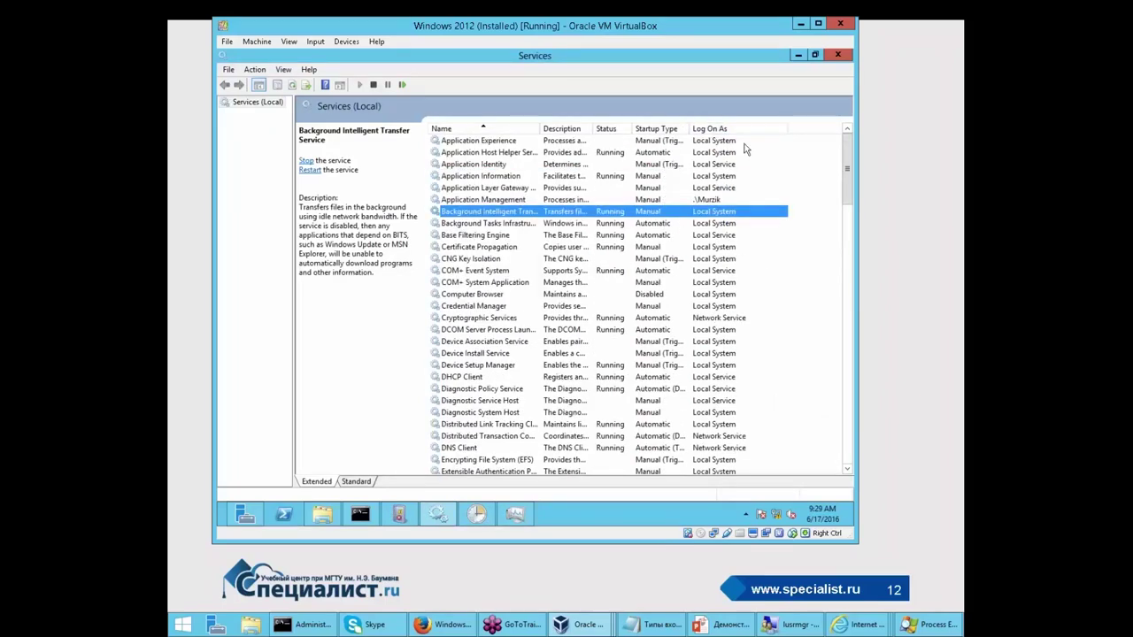
{"action": "left_click", "coordinate": [711, 202]}
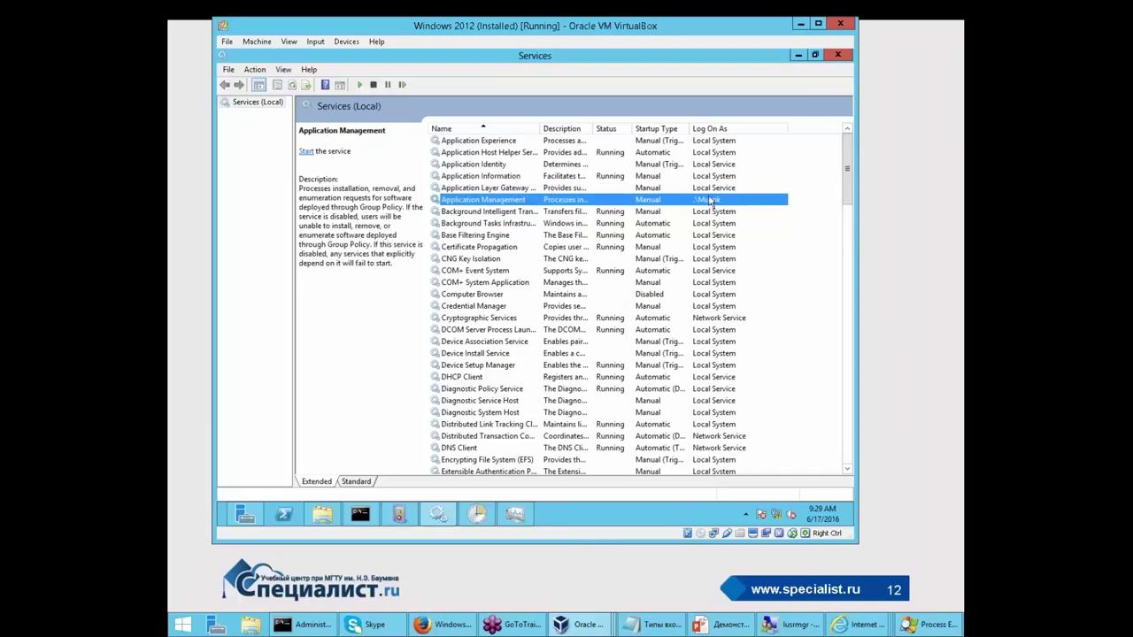
{"action": "scroll", "coordinate": [699, 221], "scroll_direction": "down", "scroll_amount": 6}
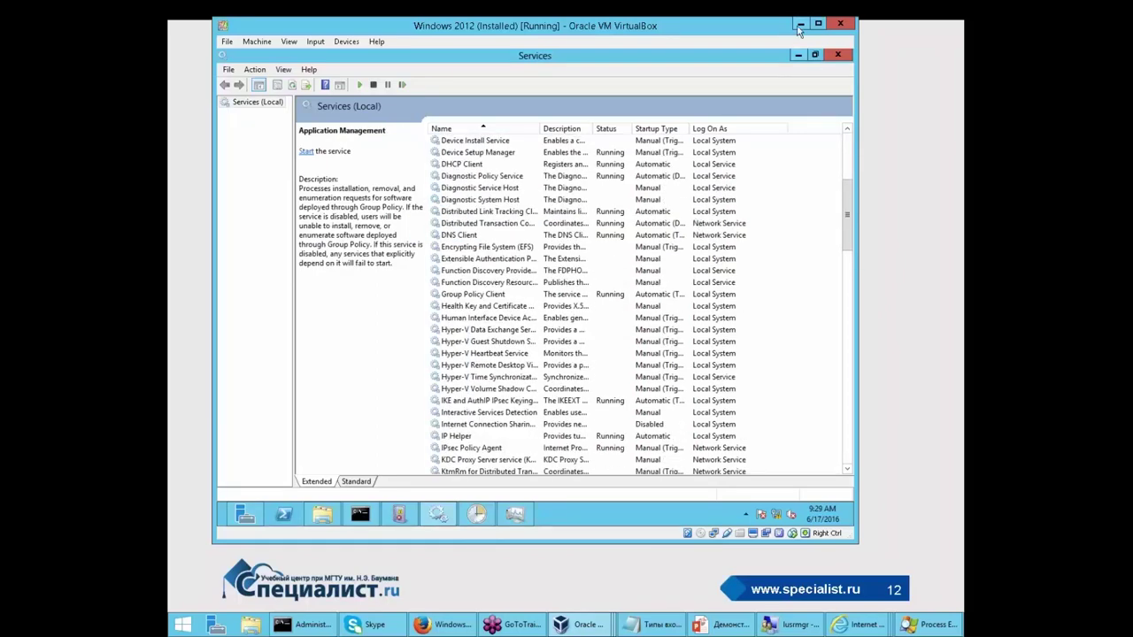
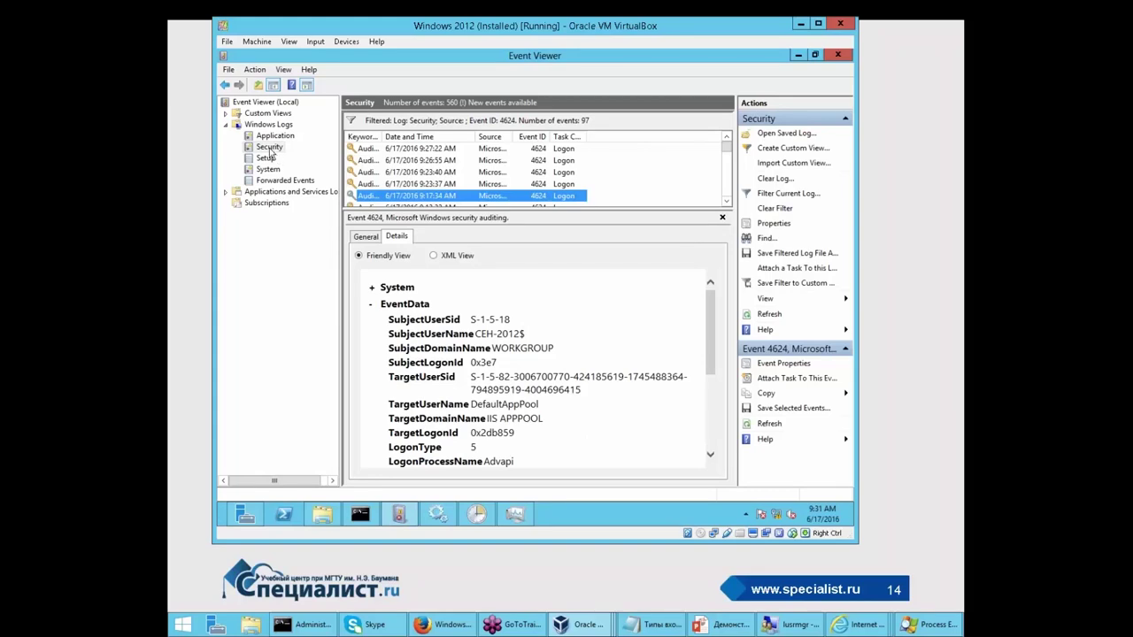
Refresh the Security log, read the newest 4624 event's Logon Type 7 details, then minimize VirtualBox
{"action": "left_click", "coordinate": [770, 315]}
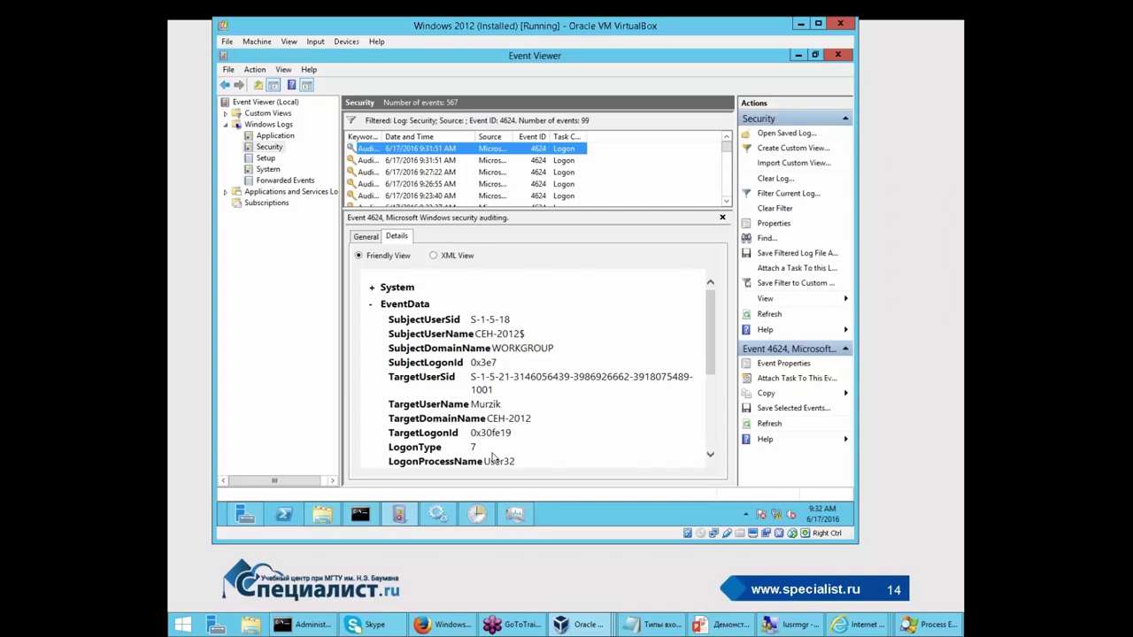
{"action": "left_click", "coordinate": [366, 238]}
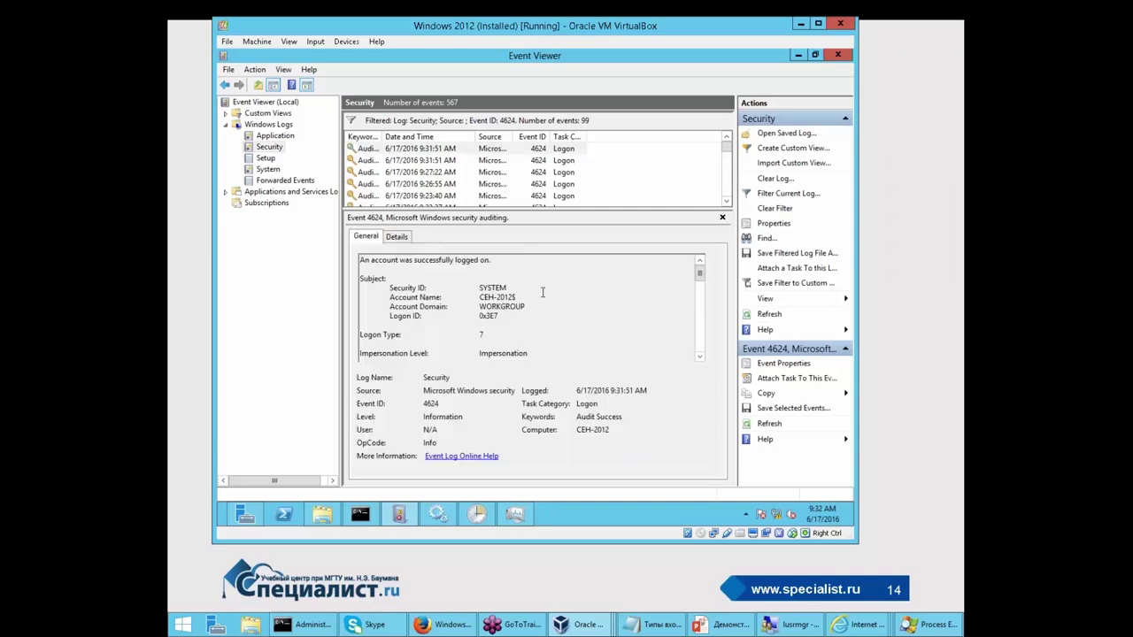
{"action": "scroll", "coordinate": [486, 339], "scroll_direction": "down", "scroll_amount": 1}
{"action": "scroll", "coordinate": [486, 339], "scroll_direction": "down", "scroll_amount": 1}
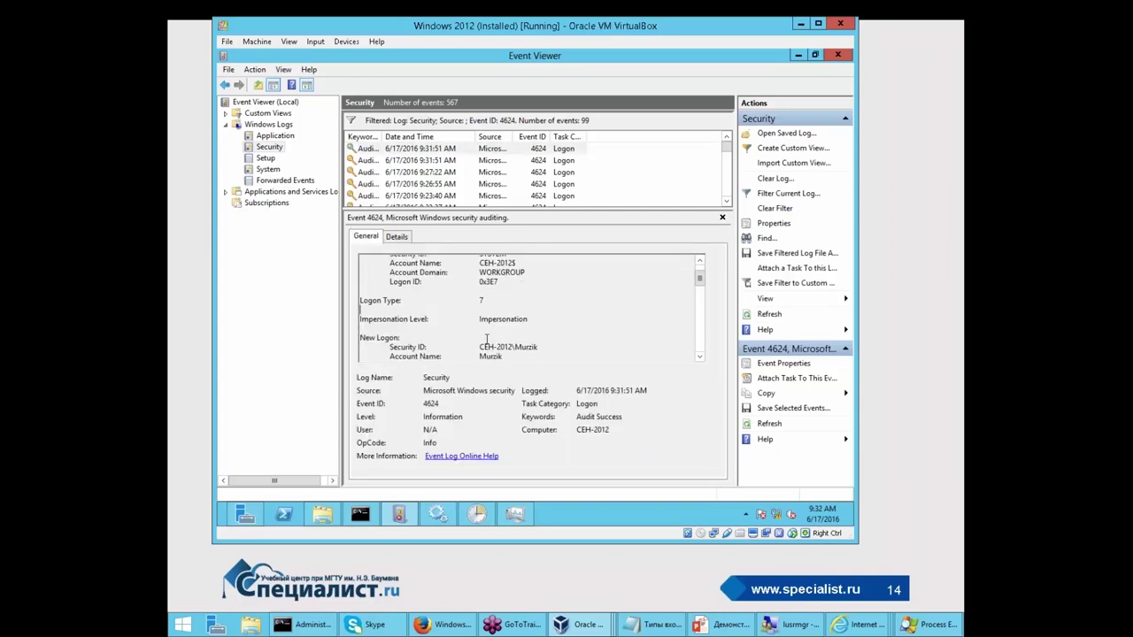
{"action": "left_click", "coordinate": [800, 24]}
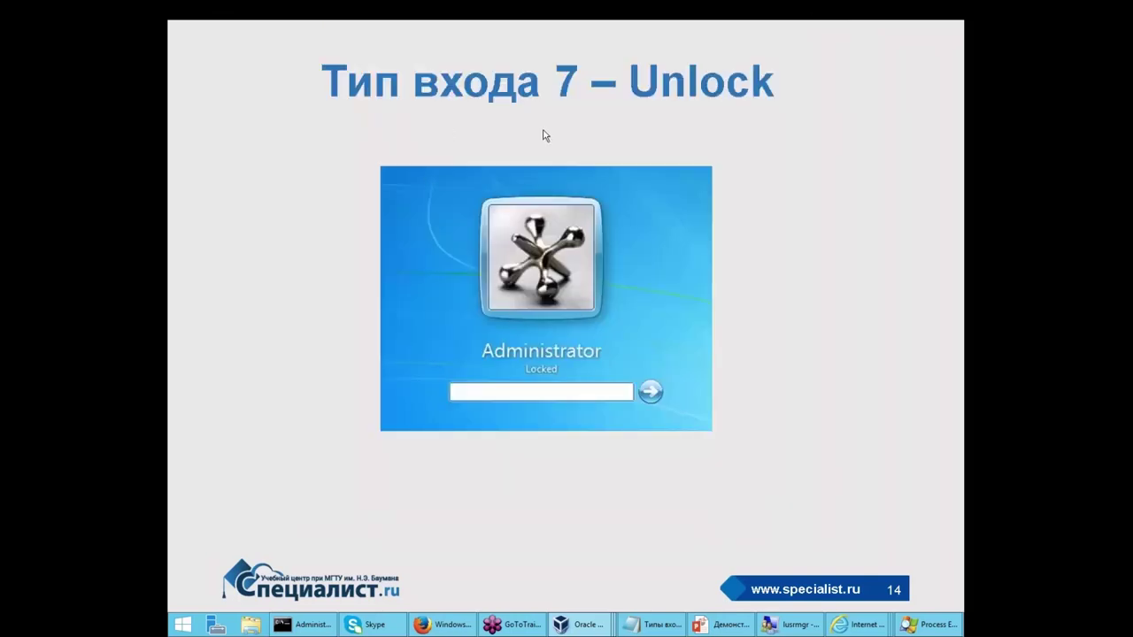
Advance to slide 15 'Тип входа 8 – Network Clear Text' and switch back to VirtualBox
{"action": "left_click", "coordinate": [666, 164]}
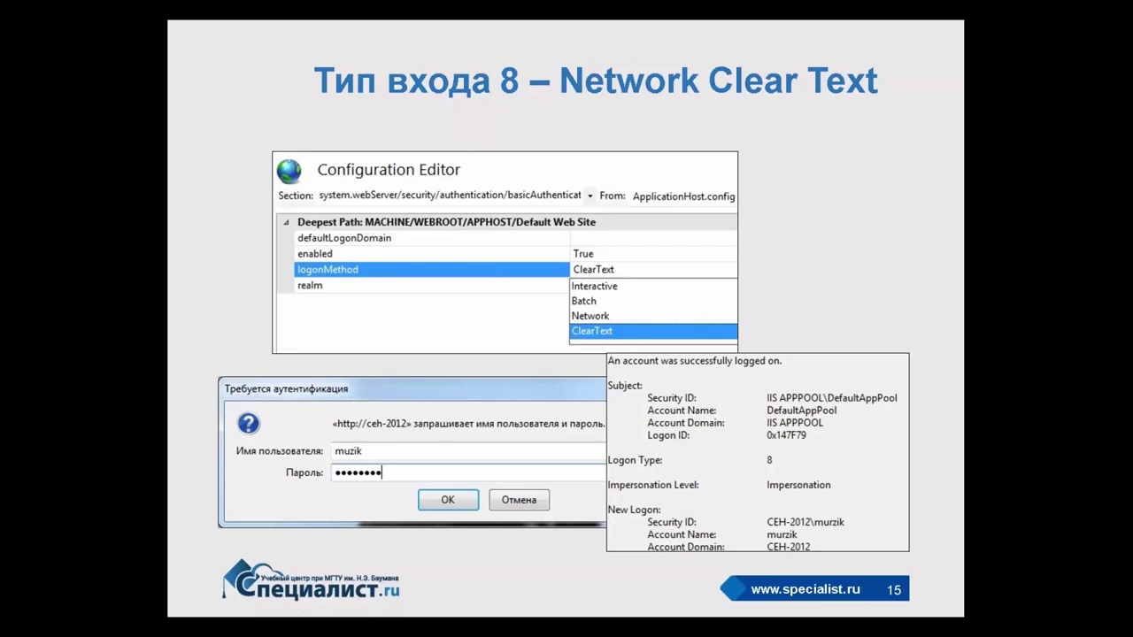
{"action": "key", "text": "alt+Tab"}
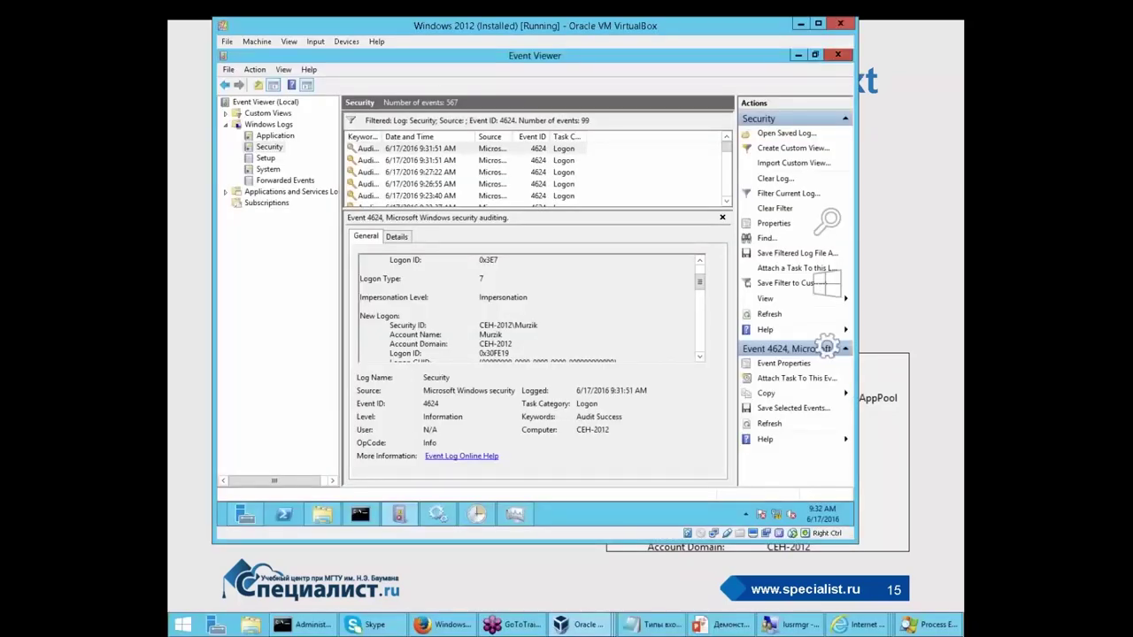
Close Event Viewer and sign out of the server with the logoff command
{"action": "key", "text": "alt+F4"}
{"action": "left_click", "coordinate": [360, 513]}
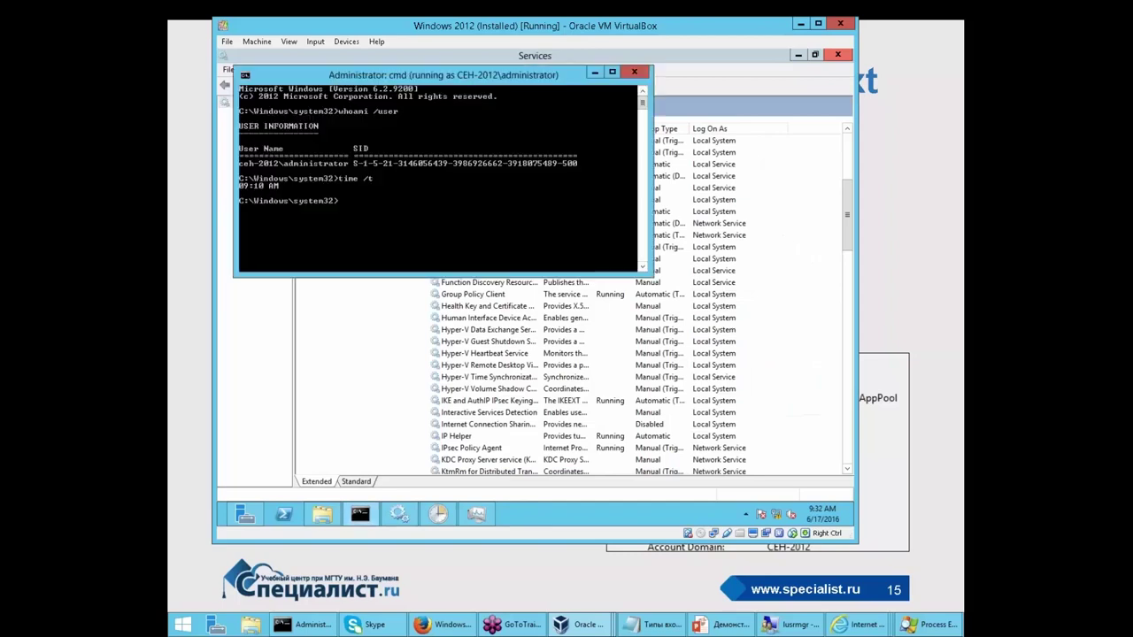
{"action": "type", "text": "logoff"}
{"action": "key", "text": "Return"}
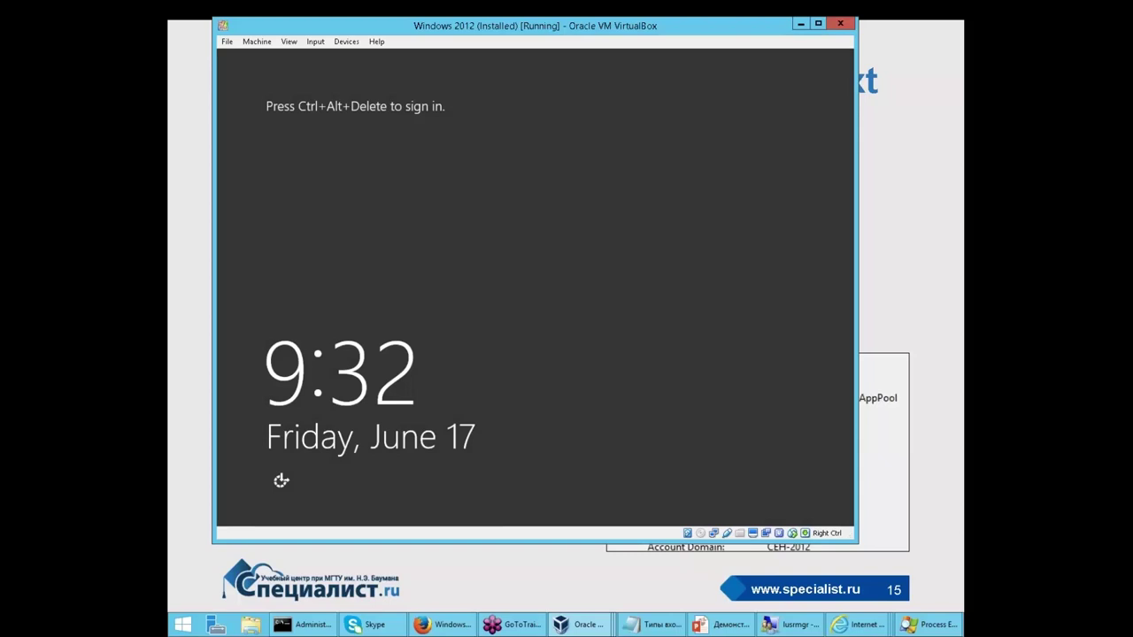
Sign back in as Administrator with the account password
{"action": "key", "text": "ctrl+alt+Delete"}
{"action": "left_click", "coordinate": [479, 261]}
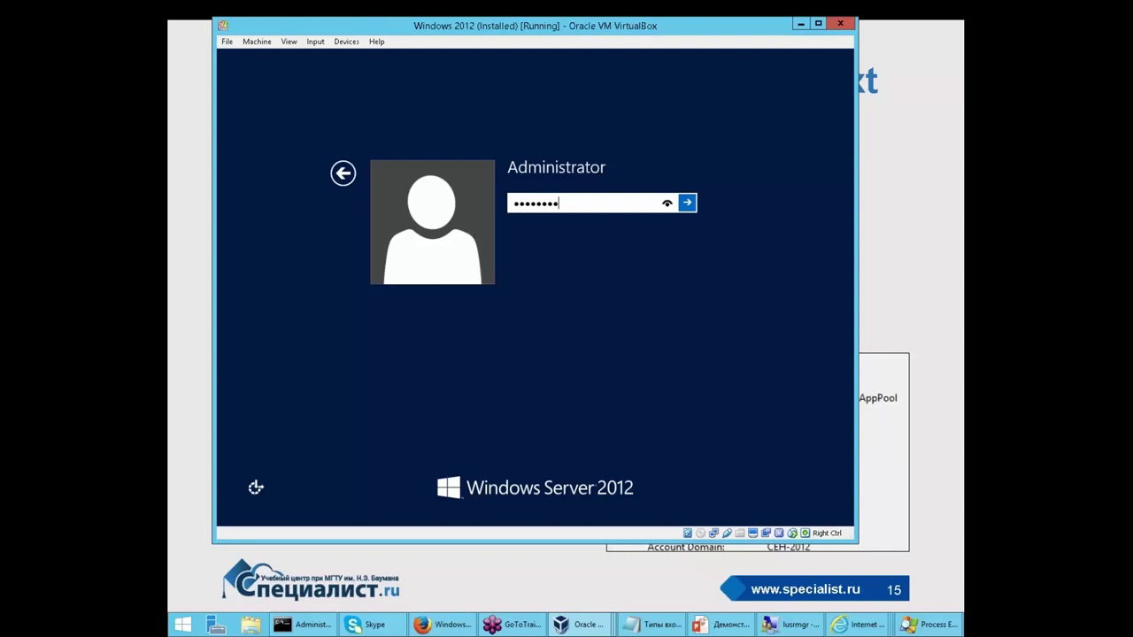
{"action": "key", "text": "Return"}
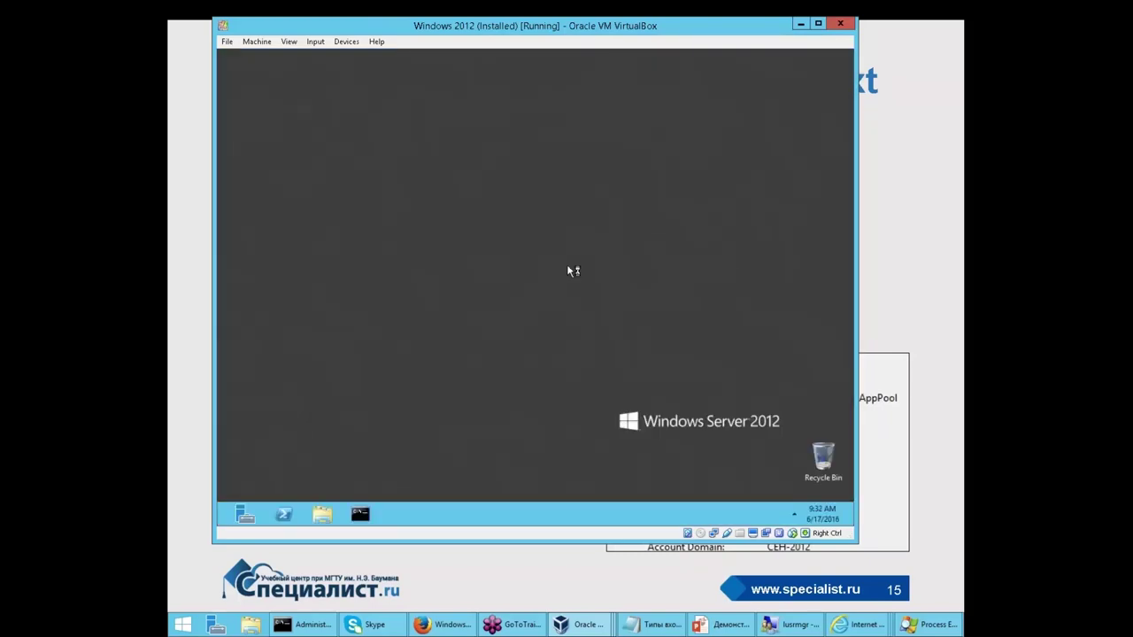
Open Server Manager maximized and launch Internet Information Services (IIS) Manager from Tools
{"action": "left_click", "coordinate": [257, 516]}
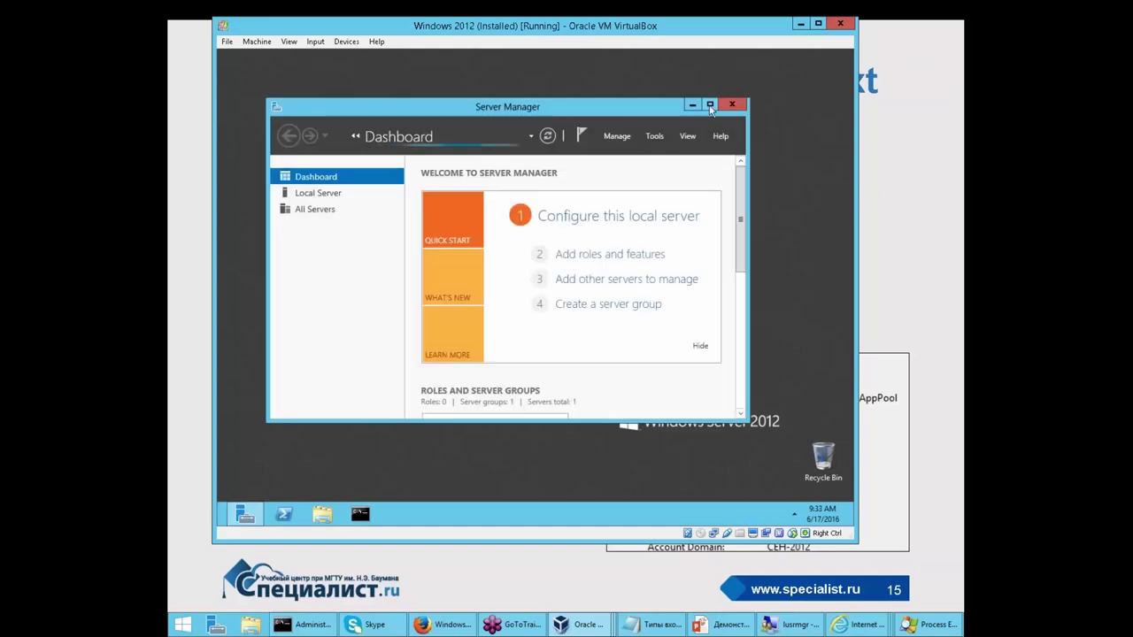
{"action": "left_click", "coordinate": [710, 106]}
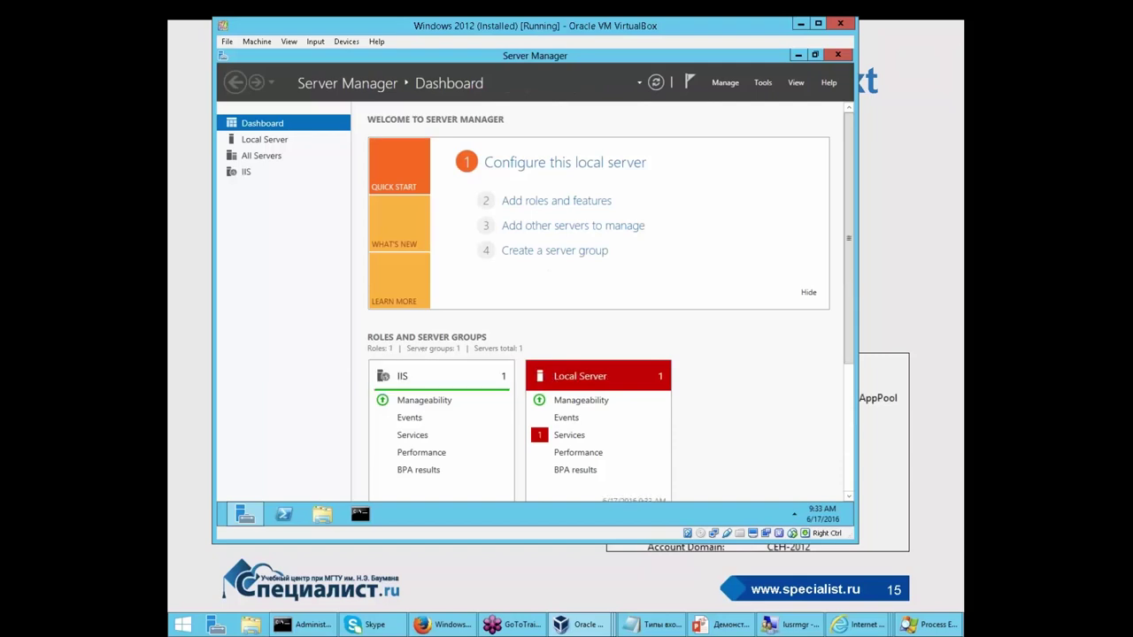
{"action": "left_click", "coordinate": [761, 87]}
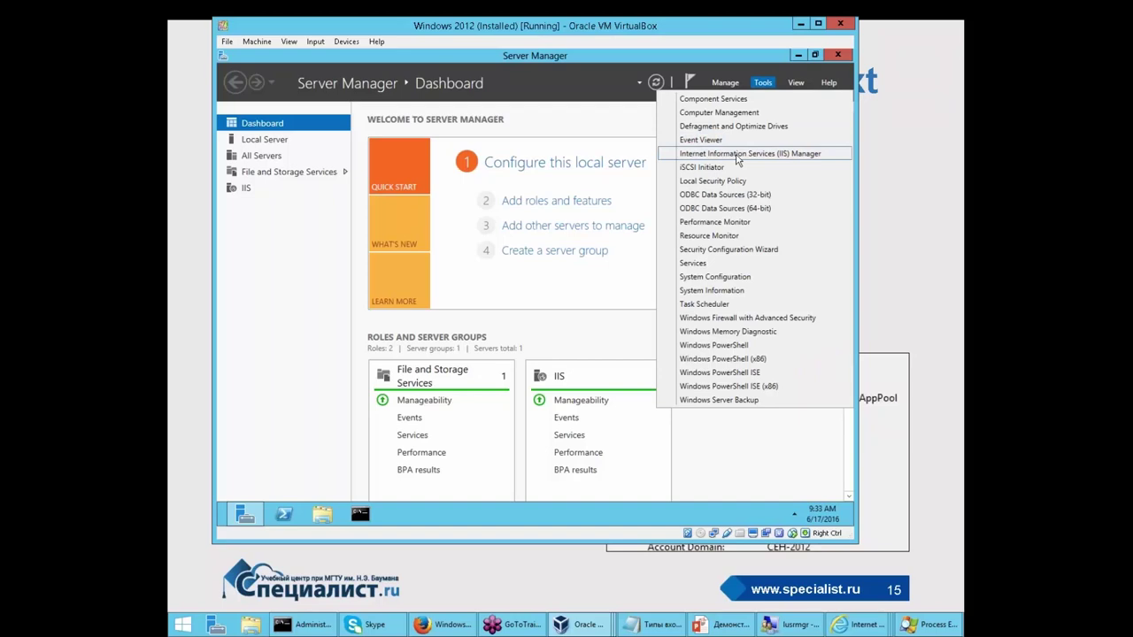
{"action": "left_click", "coordinate": [737, 155]}
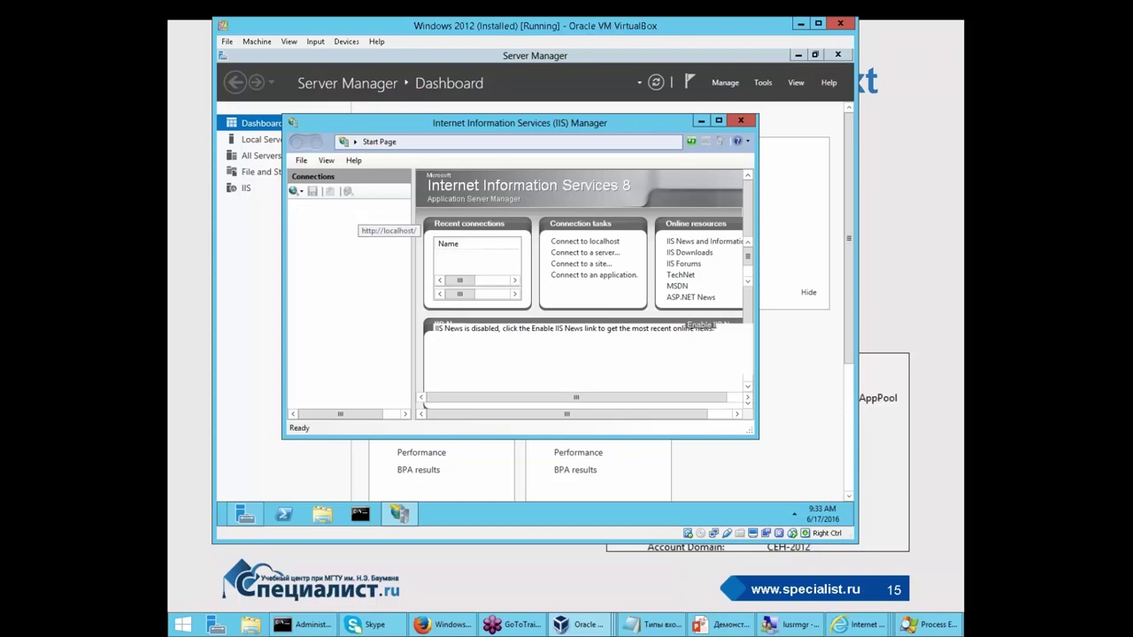
Connect to CEH-2012, decline the Web Platform prompt, and open Default Web Site's Authentication settings
{"action": "left_click", "coordinate": [358, 221]}
{"action": "left_click", "coordinate": [423, 293]}
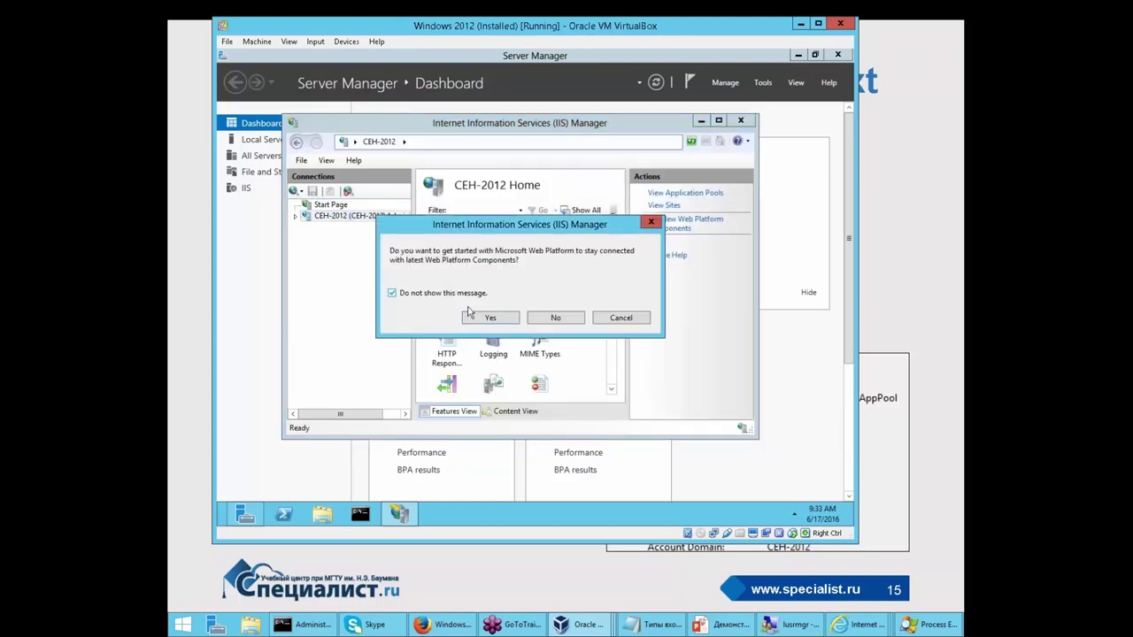
{"action": "left_click", "coordinate": [555, 321]}
{"action": "left_click", "coordinate": [295, 216]}
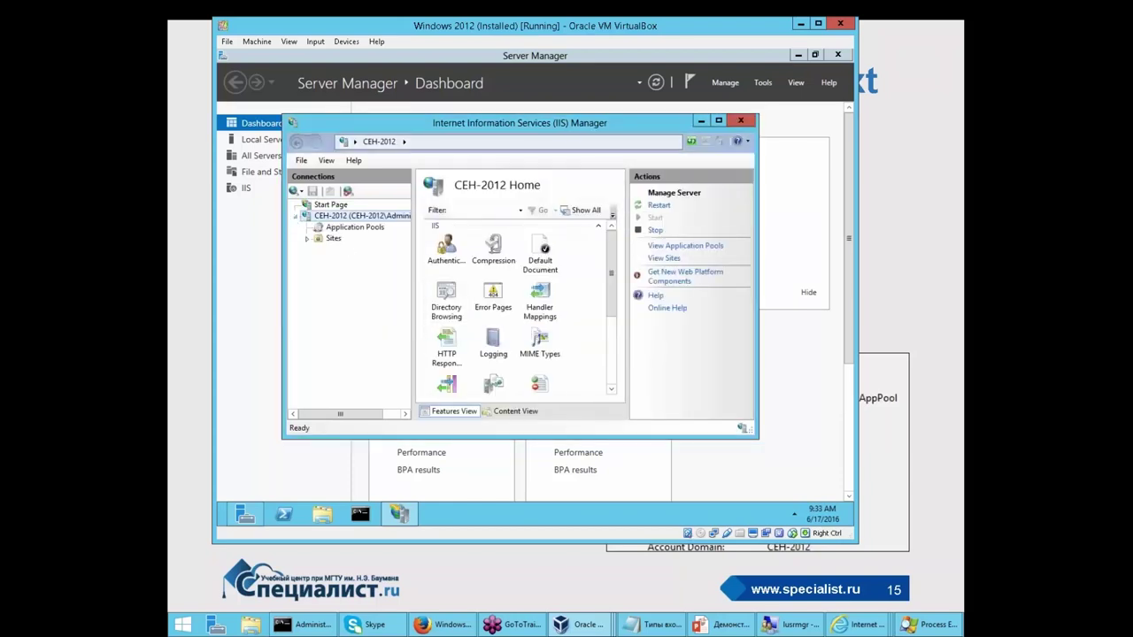
{"action": "left_click", "coordinate": [335, 239]}
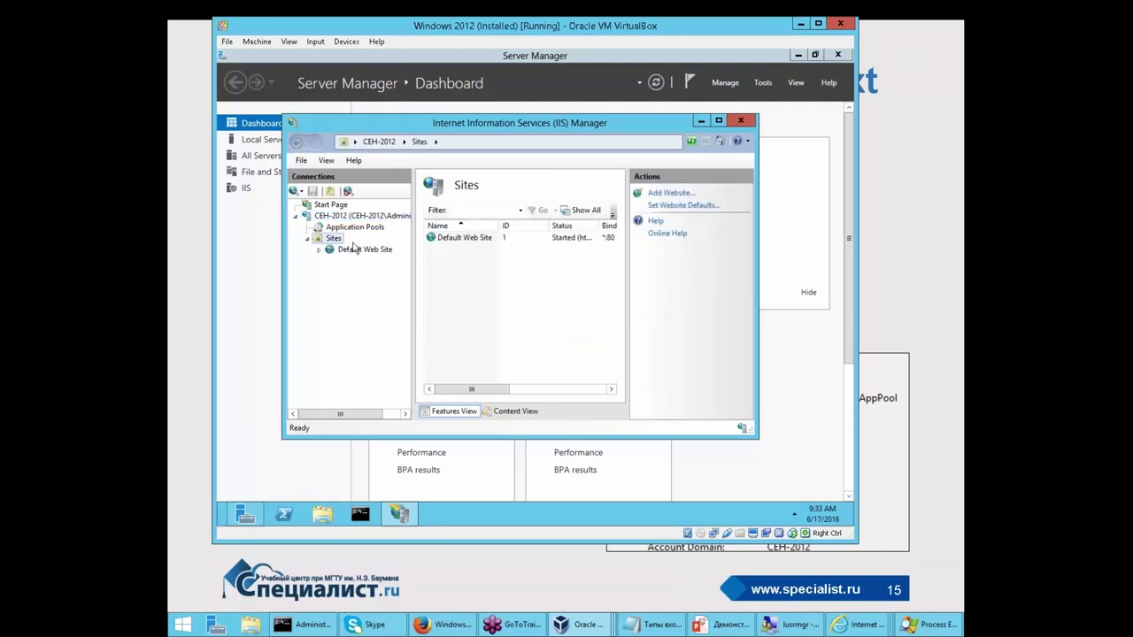
{"action": "left_click", "coordinate": [354, 251]}
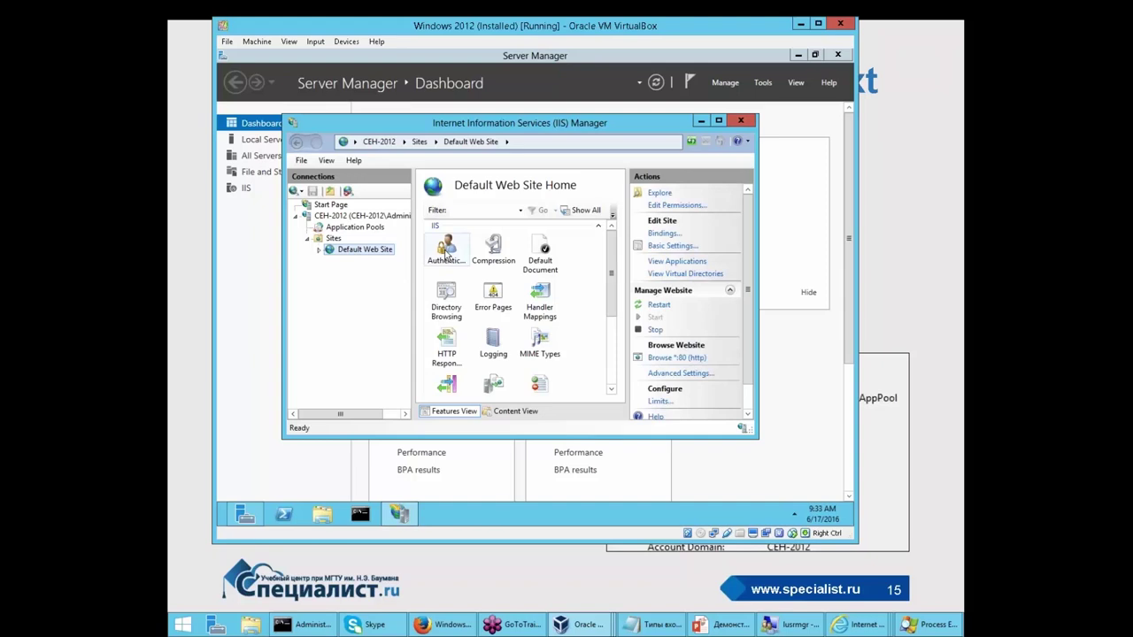
{"action": "double_click", "coordinate": [446, 252]}
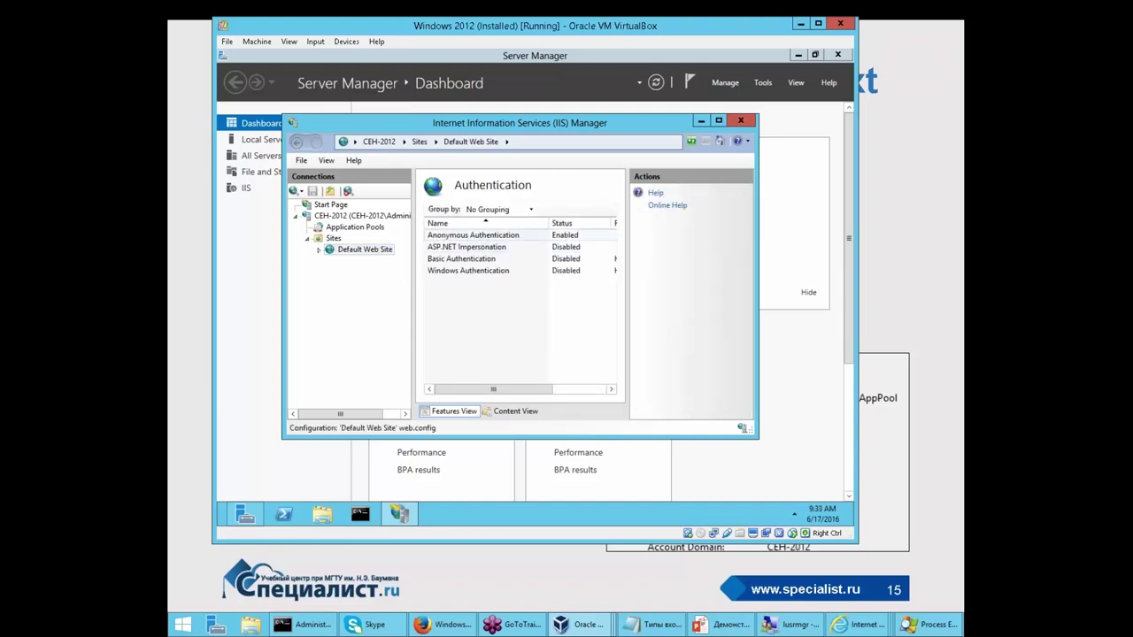
Disable Anonymous Authentication and enable Basic Authentication for Default Web Site
{"action": "left_click", "coordinate": [483, 237]}
{"action": "left_click", "coordinate": [659, 193]}
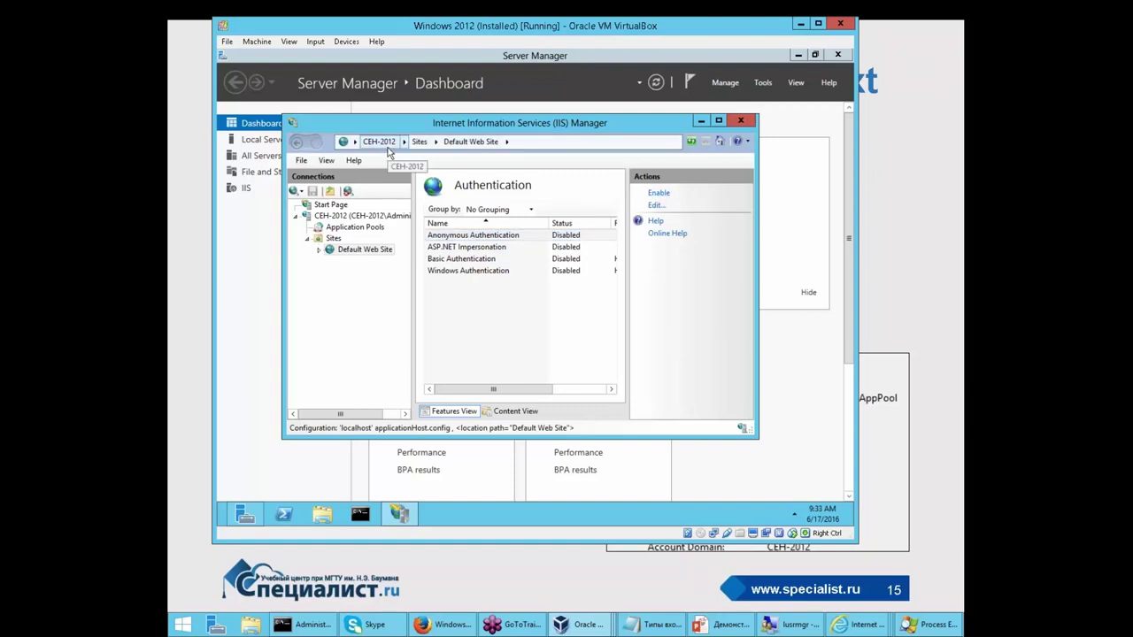
{"action": "left_click", "coordinate": [461, 258]}
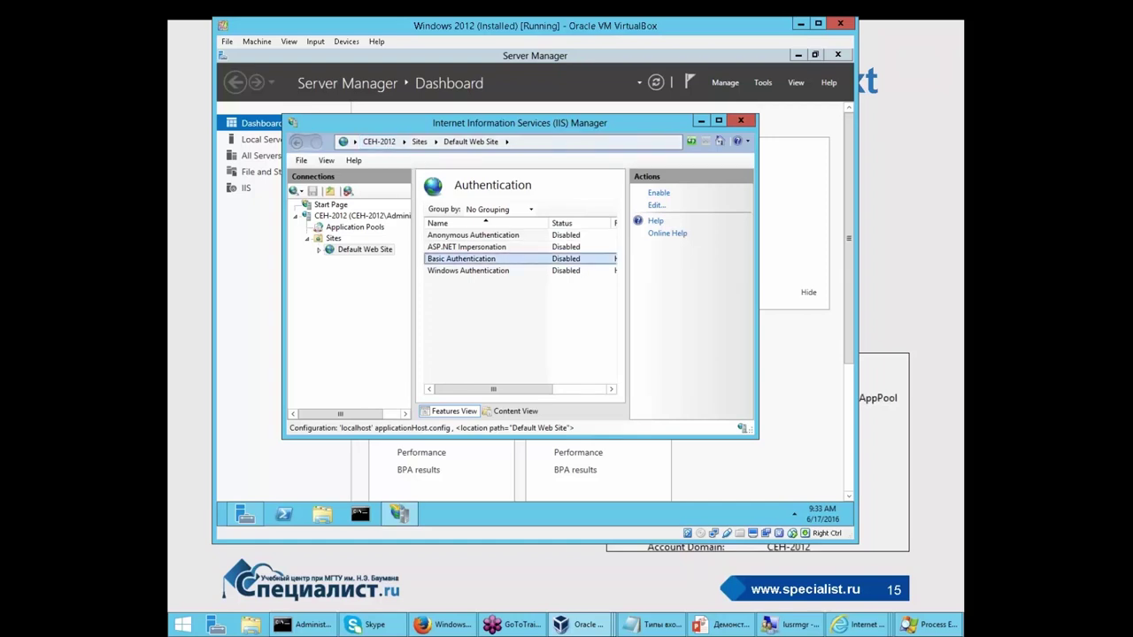
{"action": "left_click", "coordinate": [659, 193]}
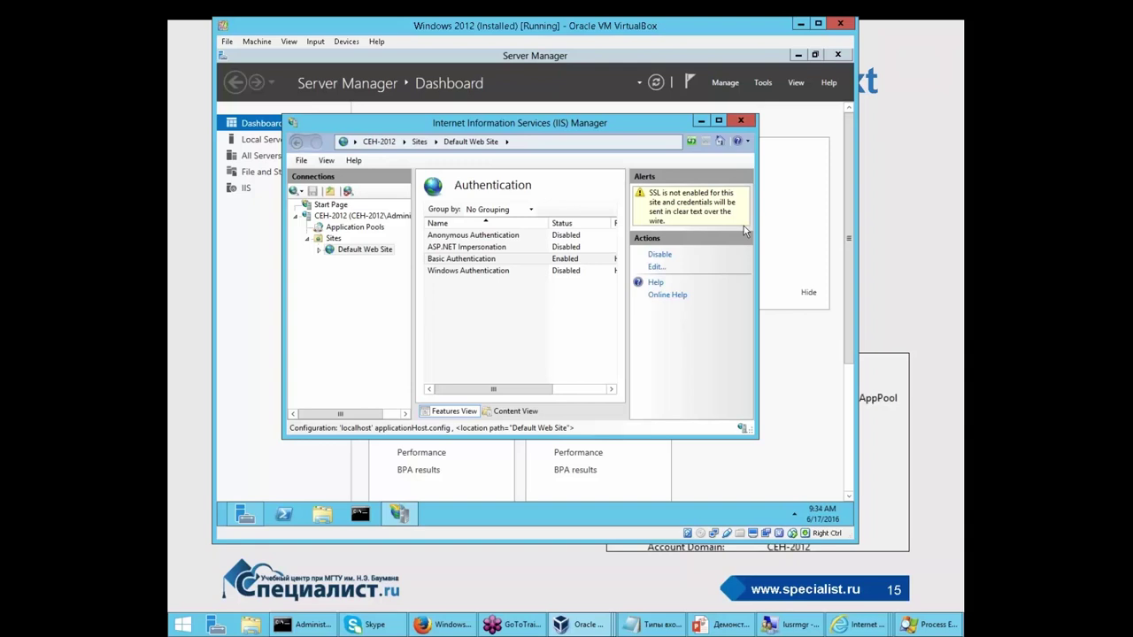
{"action": "mouse_move", "coordinate": [852, 66]}
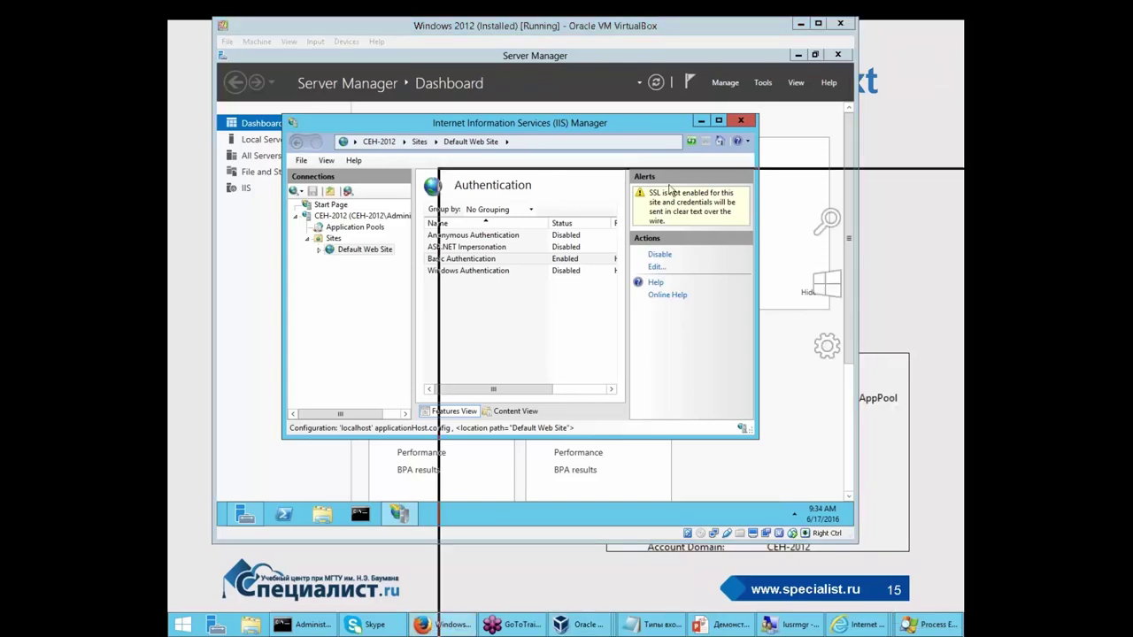
{"action": "left_click", "coordinate": [443, 624]}
{"action": "left_click", "coordinate": [514, 234]}
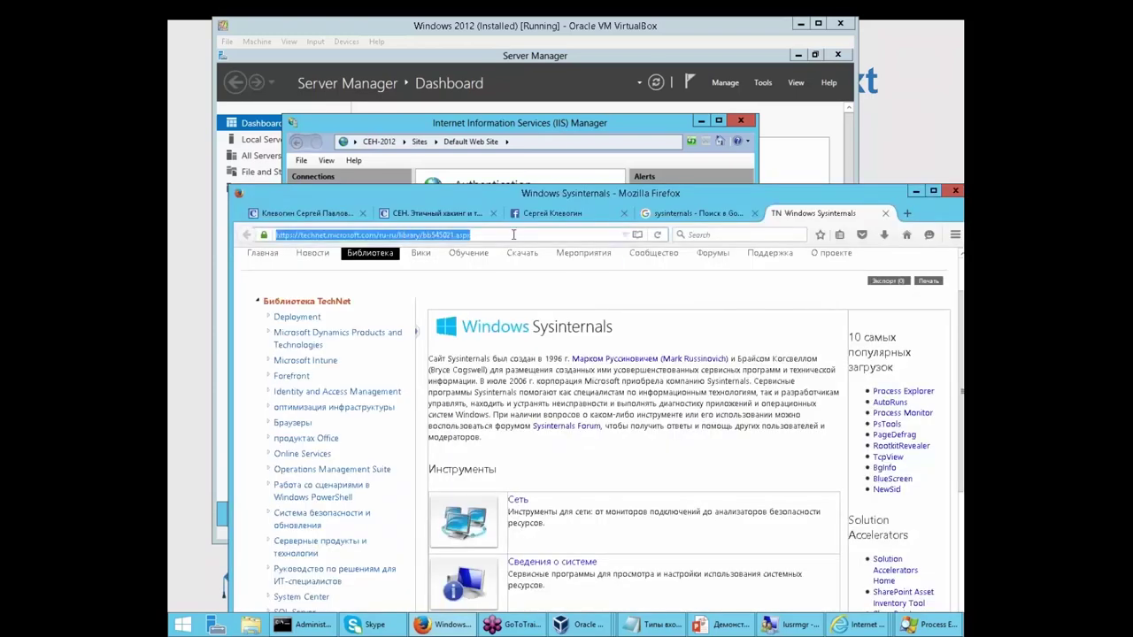
{"action": "type", "text": "http:"}
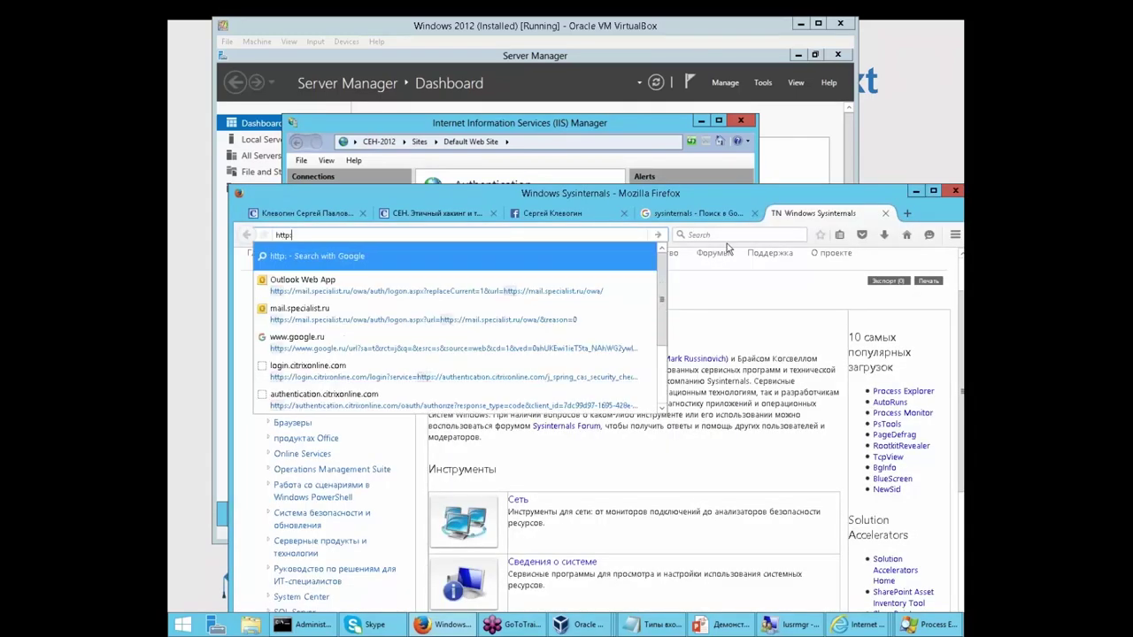
{"action": "type", "text": "//ceh-2012"}
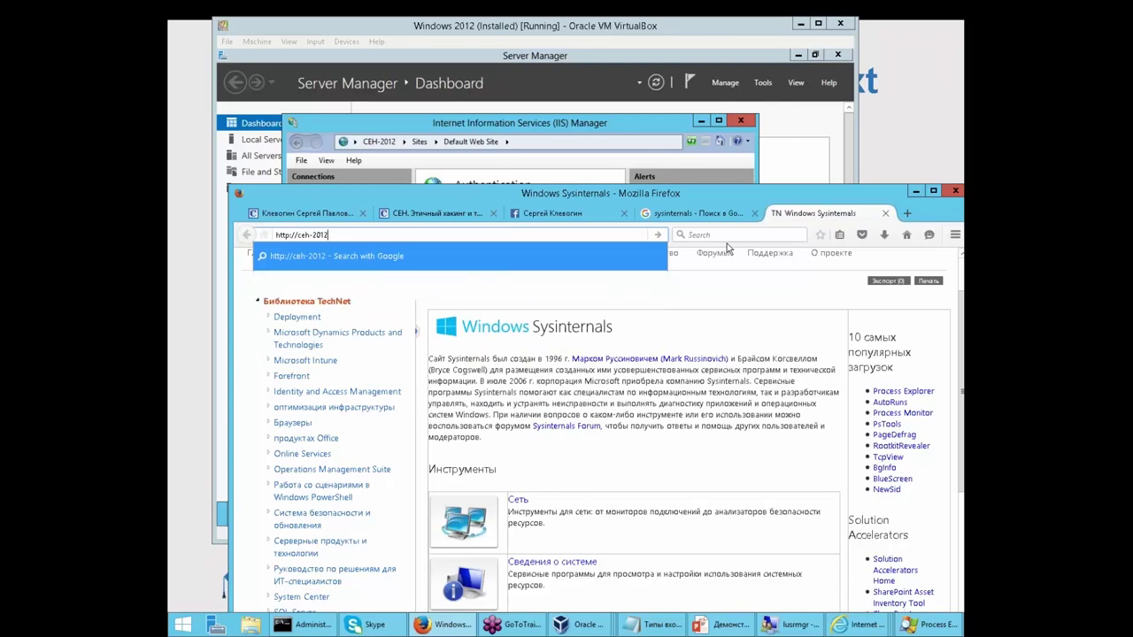
{"action": "key", "text": "Return"}
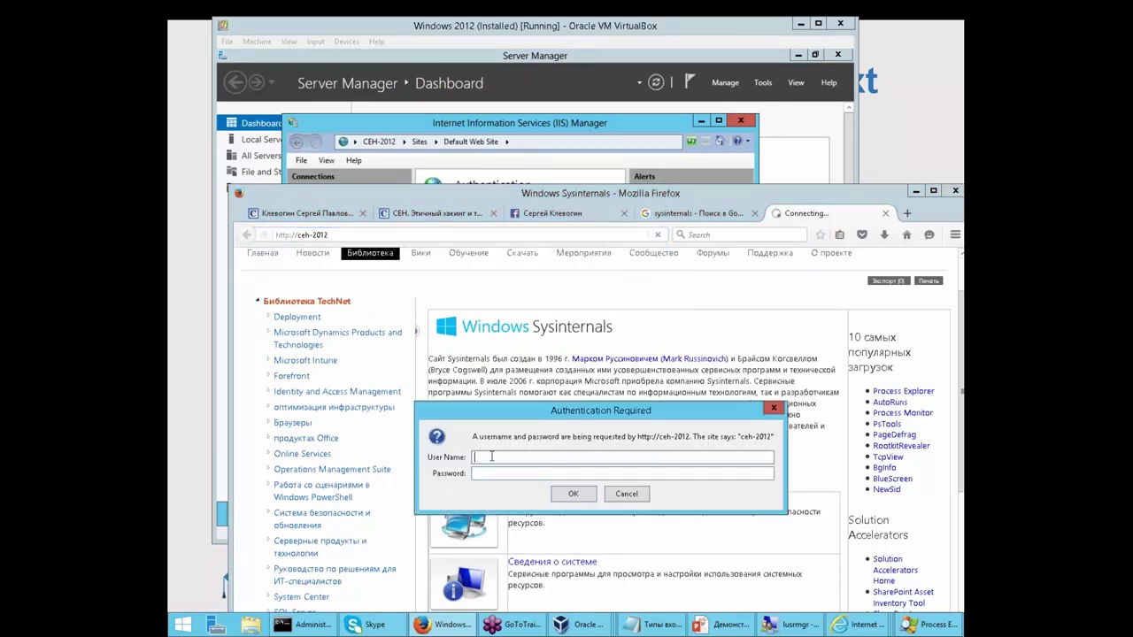
Log in with a local account's username and password, never save the password, and return to Command Prompt
{"action": "type", "text": "Murzik"}
{"action": "left_click", "coordinate": [506, 473]}
{"action": "type", "text": "********"}
{"action": "key", "text": "Return"}
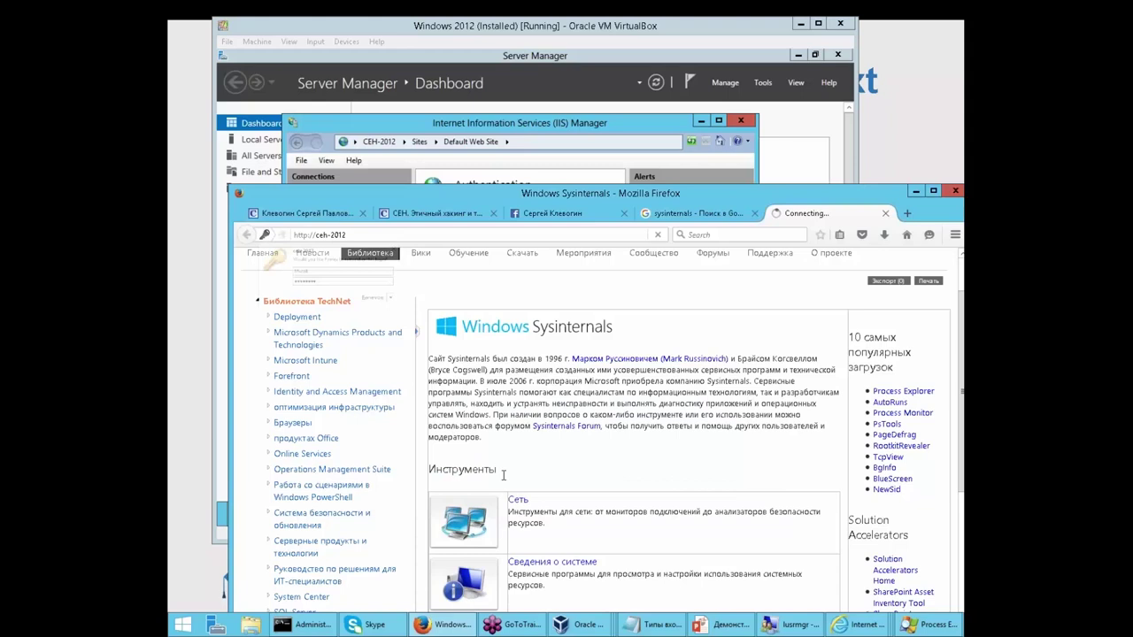
{"action": "left_click", "coordinate": [470, 334]}
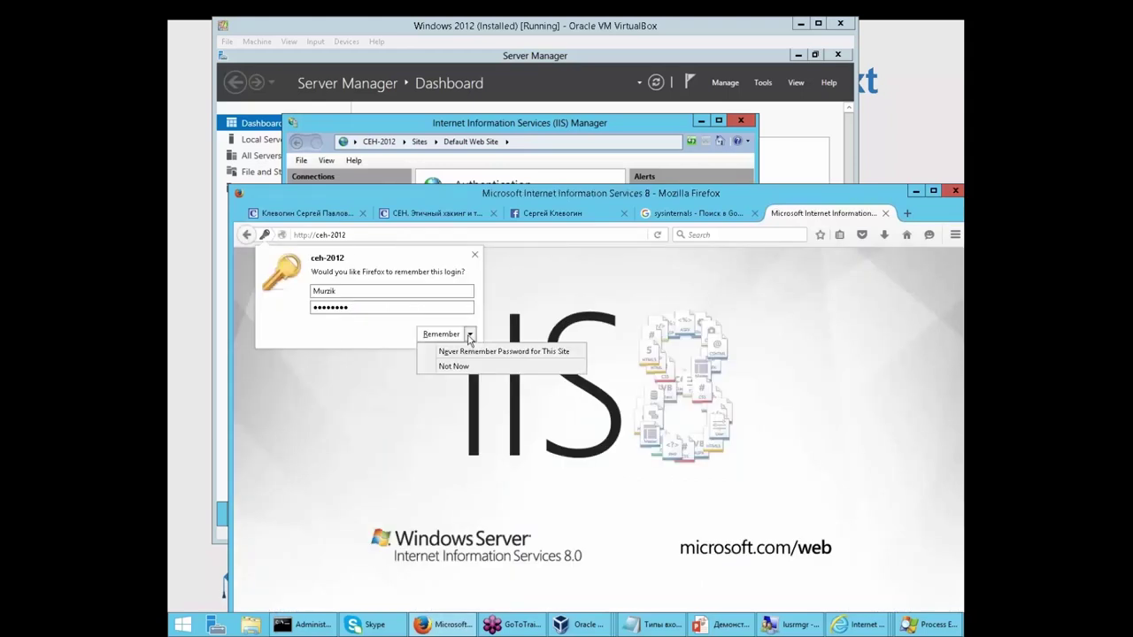
{"action": "left_click", "coordinate": [470, 352]}
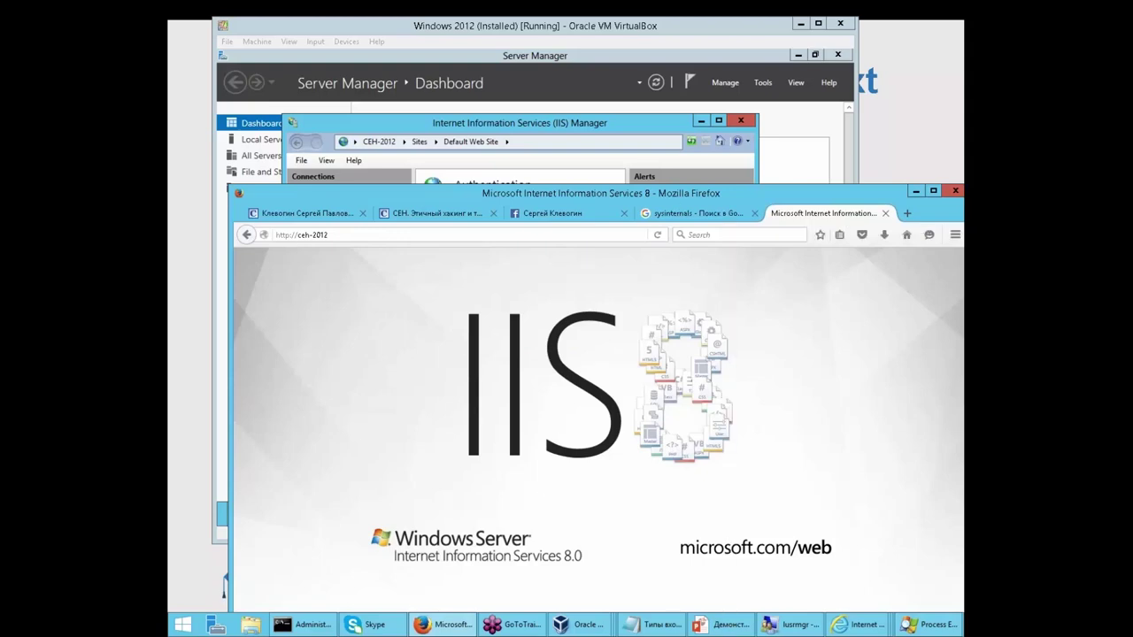
{"action": "left_click", "coordinate": [915, 190]}
{"action": "left_click", "coordinate": [359, 513]}
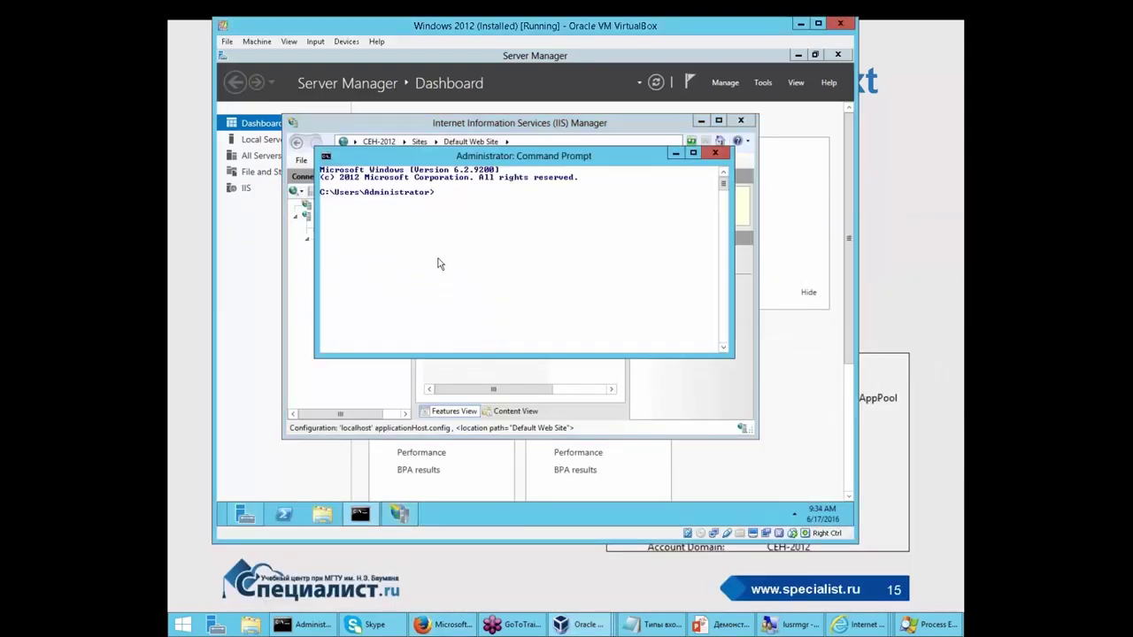
Launch Event Viewer with eventvwr and open the Windows Logs > Security log
{"action": "type", "text": "e"}
{"action": "type", "text": "ventvwr"}
{"action": "key", "text": "Return"}
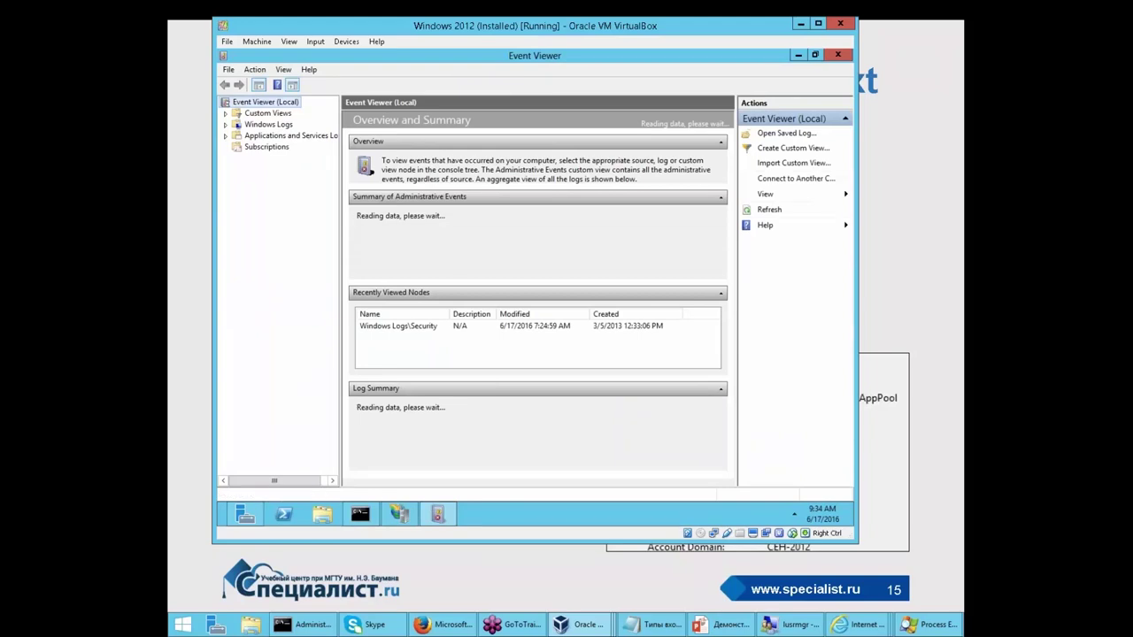
{"action": "double_click", "coordinate": [270, 125]}
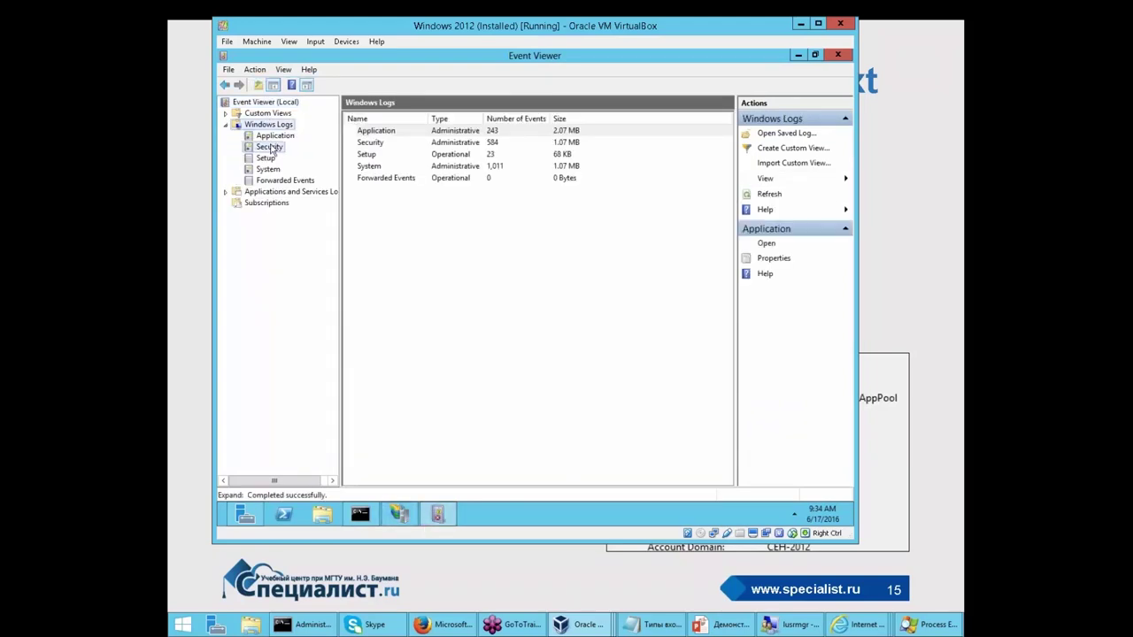
{"action": "left_click", "coordinate": [270, 148]}
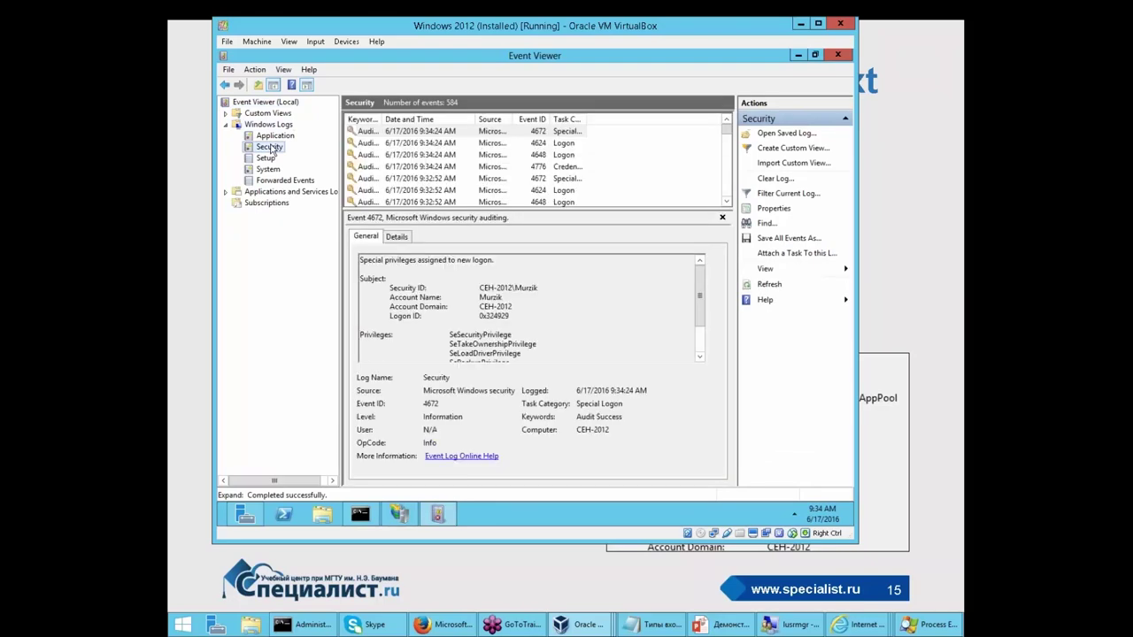
Open the newest 4624 Logon event's properties and scroll through its New Logon details
{"action": "left_click", "coordinate": [563, 145]}
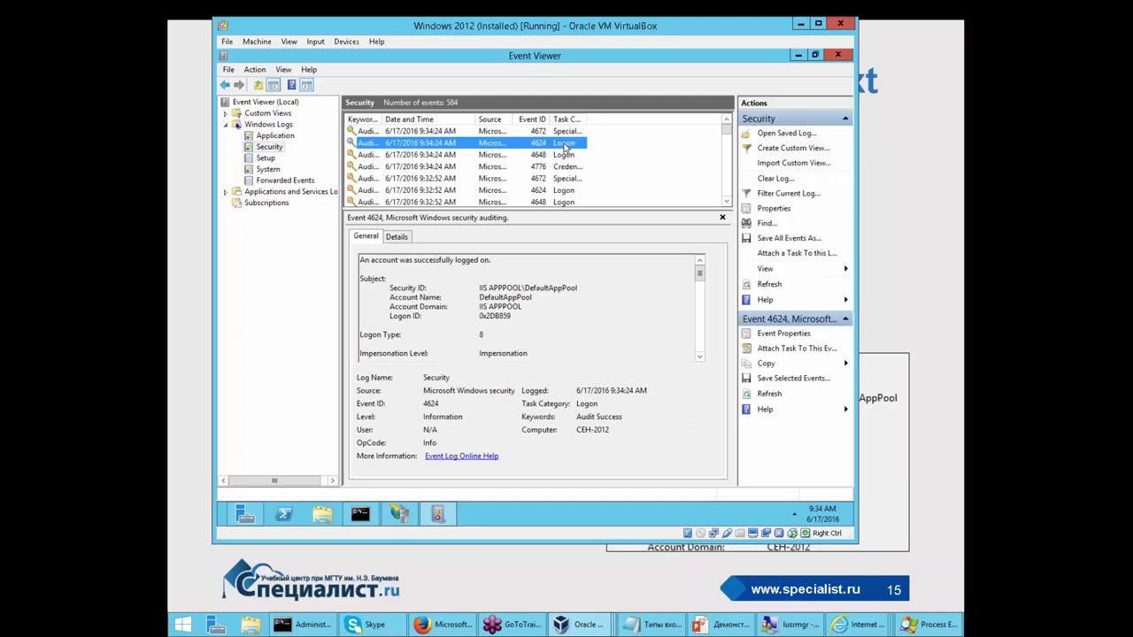
{"action": "double_click", "coordinate": [567, 144]}
{"action": "left_click", "coordinate": [587, 193]}
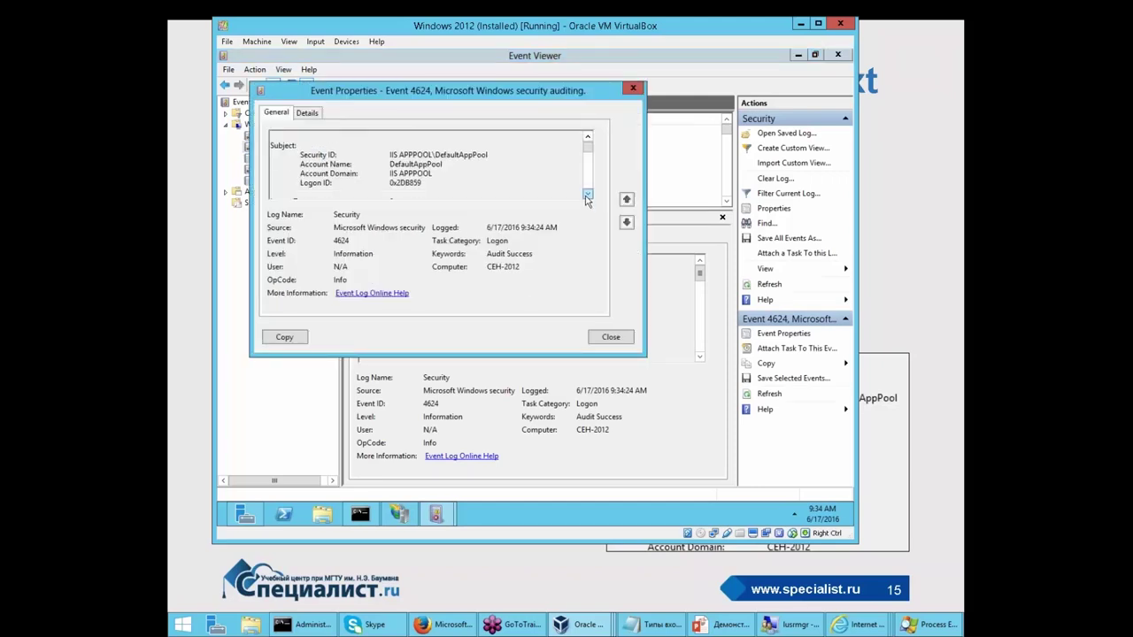
{"action": "left_click", "coordinate": [587, 194]}
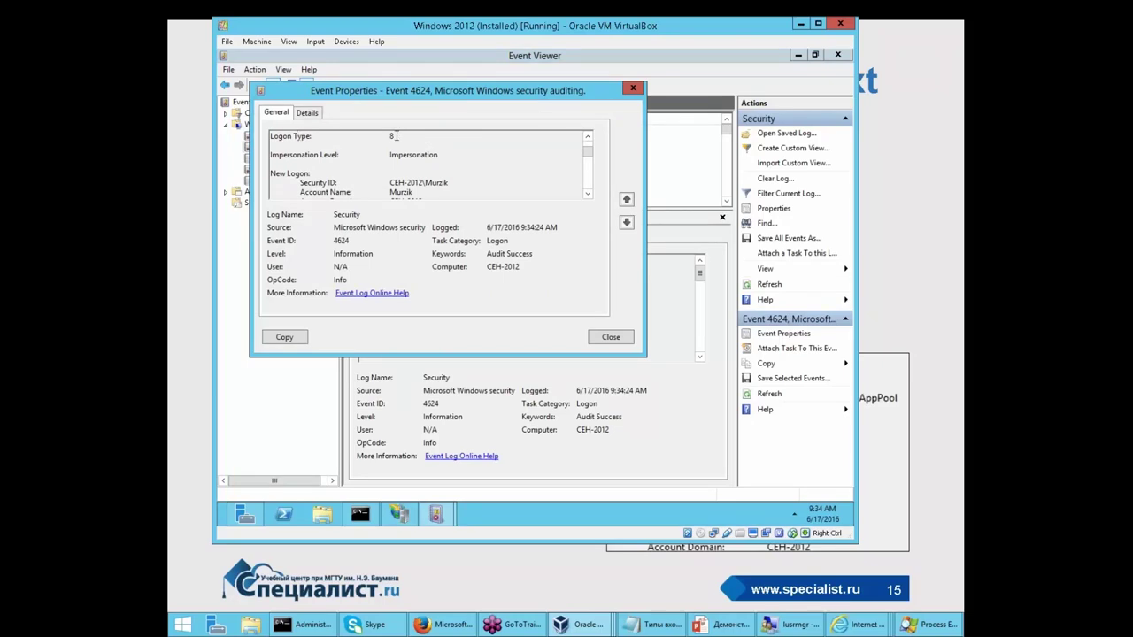
{"action": "left_click", "coordinate": [588, 137]}
{"action": "left_click", "coordinate": [587, 137]}
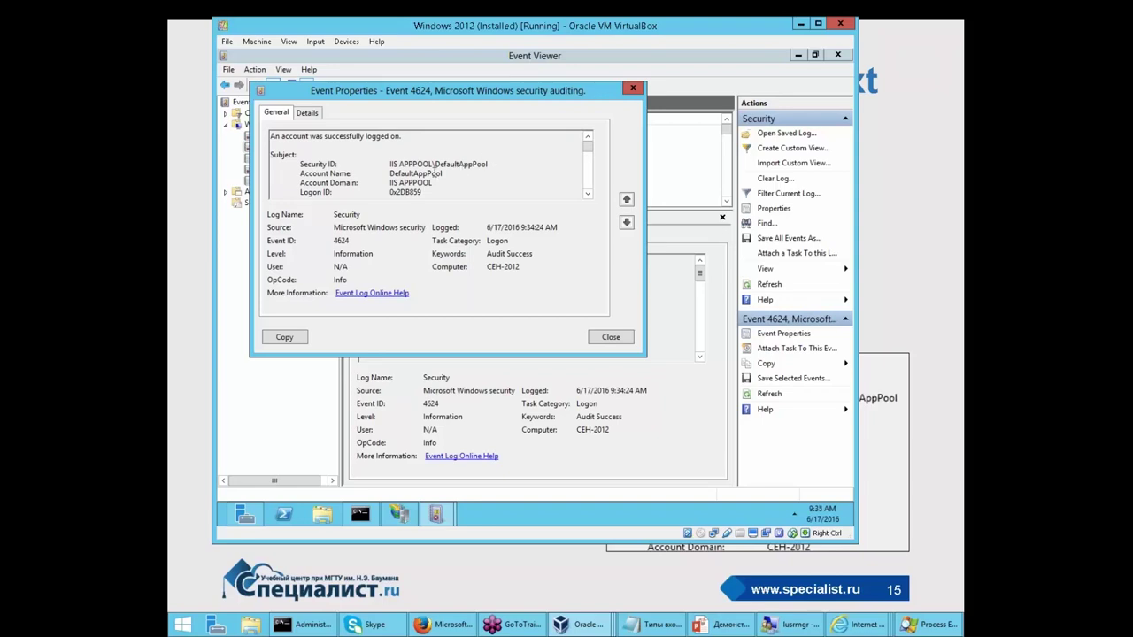
Reposition the properties dialog, confirm Logon Type 8, then minimize VirtualBox to the slide
{"action": "left_click_drag", "start_coordinate": [538, 98], "coordinate": [552, 198]}
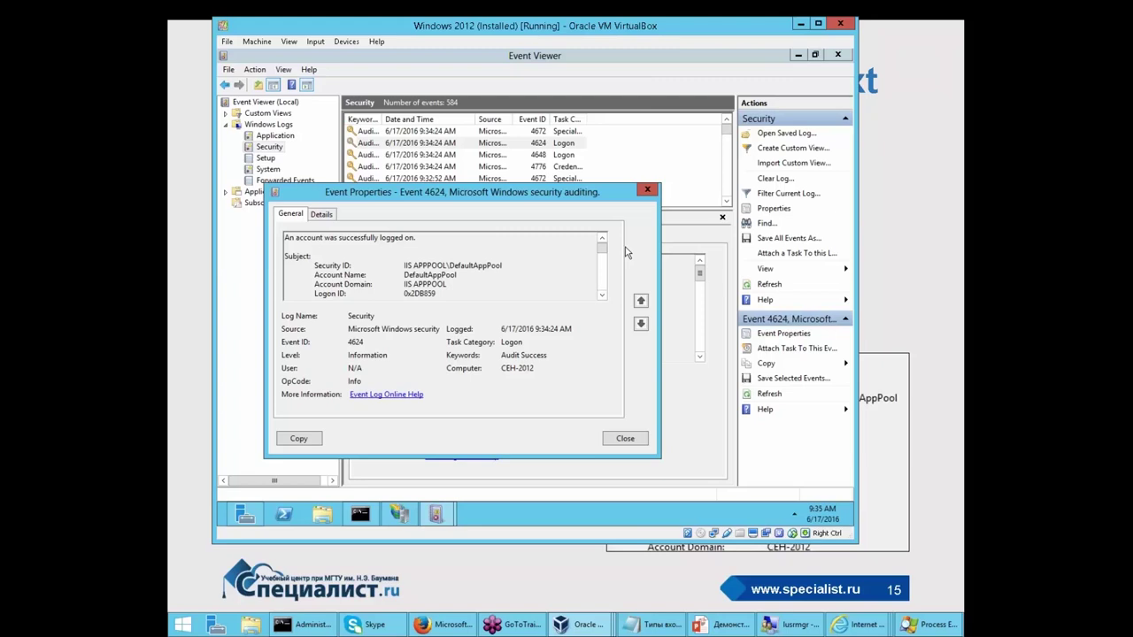
{"action": "left_click", "coordinate": [601, 297]}
{"action": "left_click", "coordinate": [601, 296]}
{"action": "left_click", "coordinate": [601, 296]}
{"action": "left_click", "coordinate": [601, 296]}
{"action": "left_click", "coordinate": [601, 296]}
{"action": "left_click", "coordinate": [601, 297]}
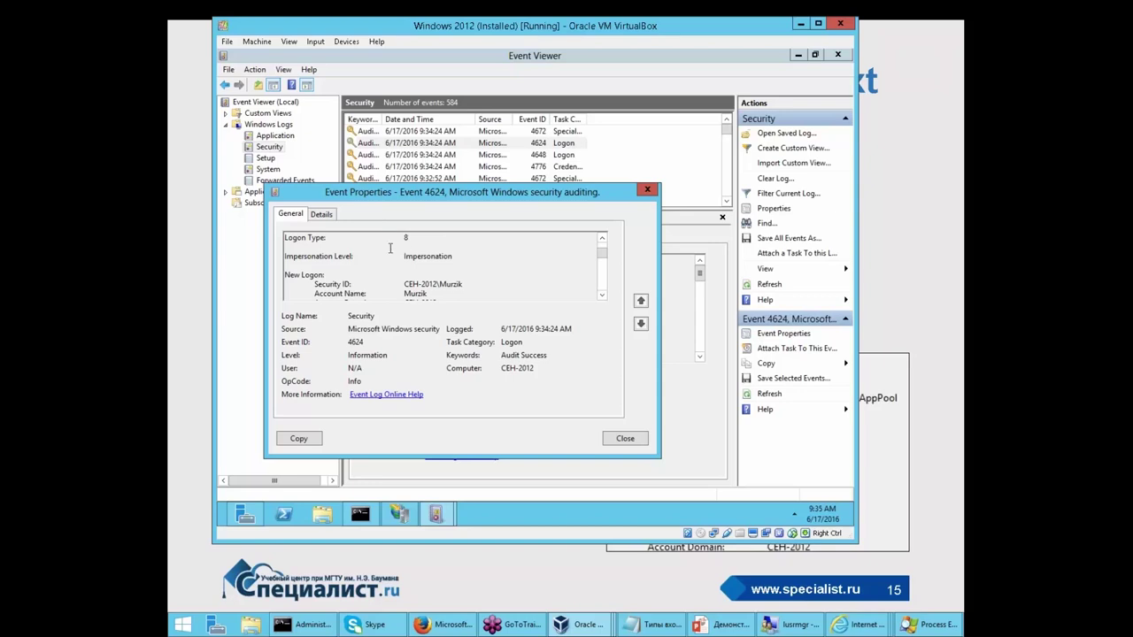
{"action": "left_click", "coordinate": [800, 24]}
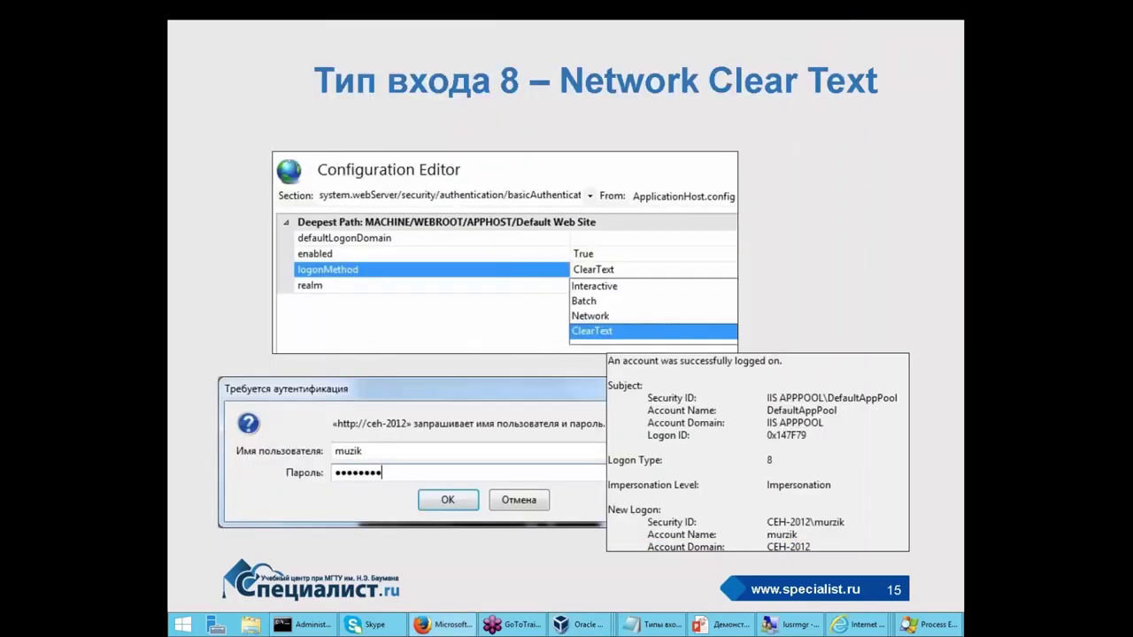
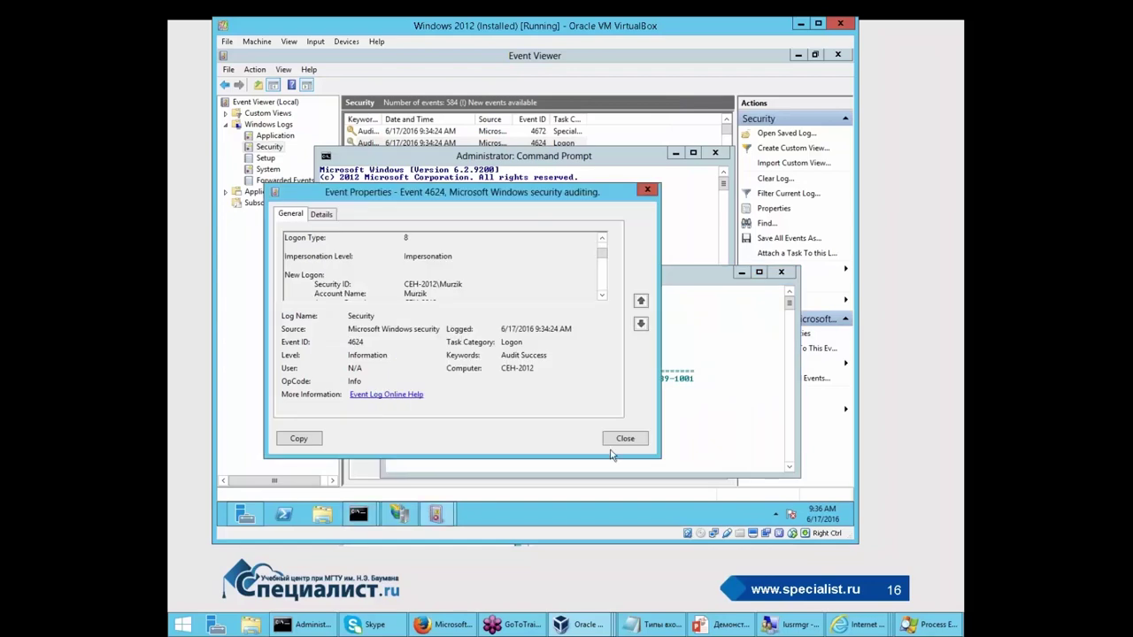
Close the event properties and refresh the Security log so it shows 589 events
{"action": "left_click", "coordinate": [629, 442]}
{"action": "left_click", "coordinate": [274, 151]}
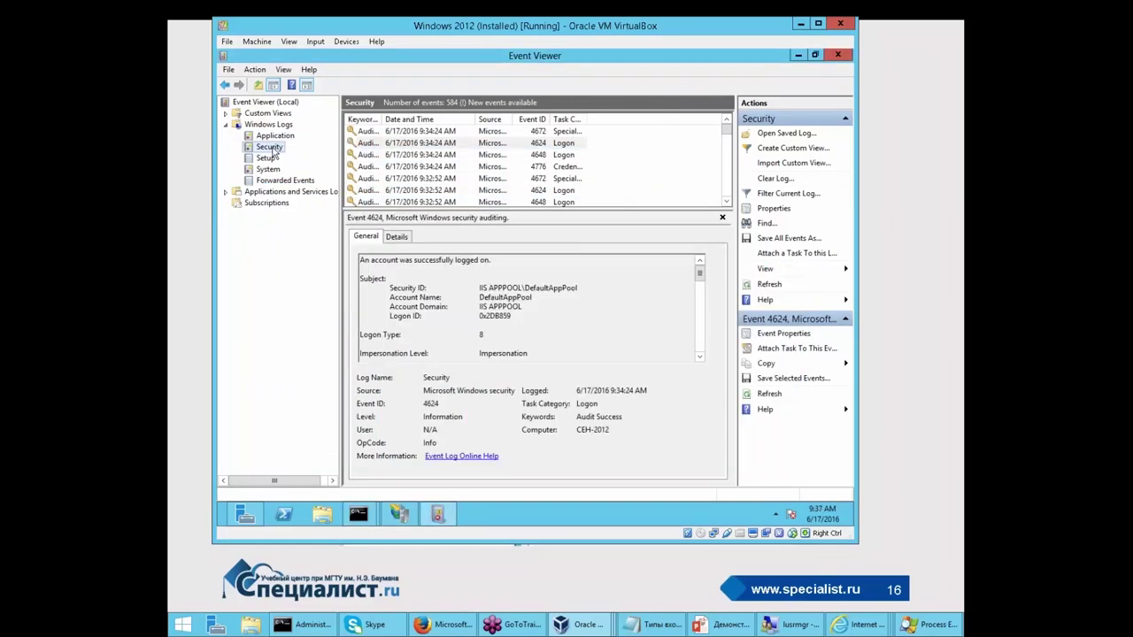
{"action": "left_click", "coordinate": [767, 284]}
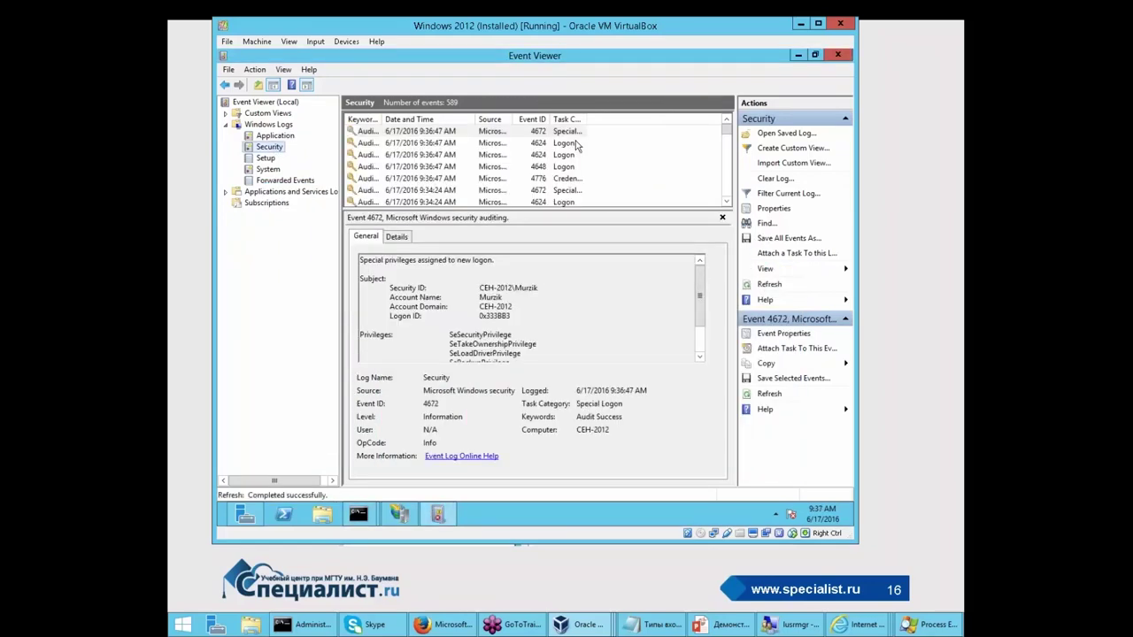
Inspect the new 9:36:47 AM 4624 logon event's details, showing logon type 2
{"action": "left_click", "coordinate": [568, 143]}
{"action": "left_click", "coordinate": [482, 329]}
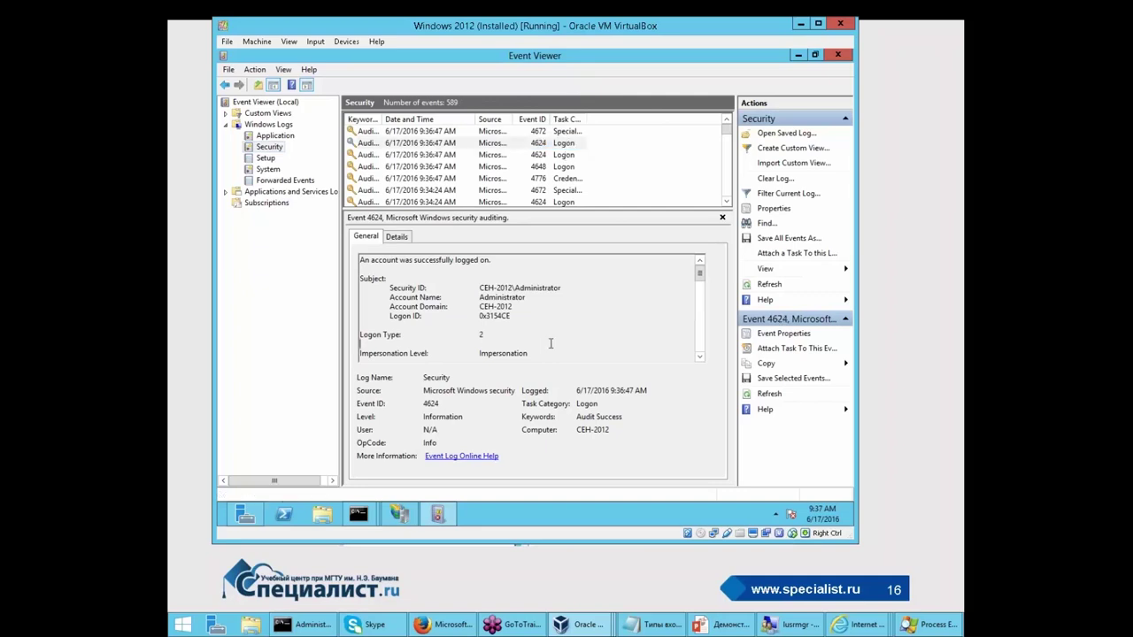
{"action": "scroll", "coordinate": [483, 329], "scroll_direction": "down", "scroll_amount": 2}
{"action": "scroll", "coordinate": [537, 330], "scroll_direction": "up", "scroll_amount": 3}
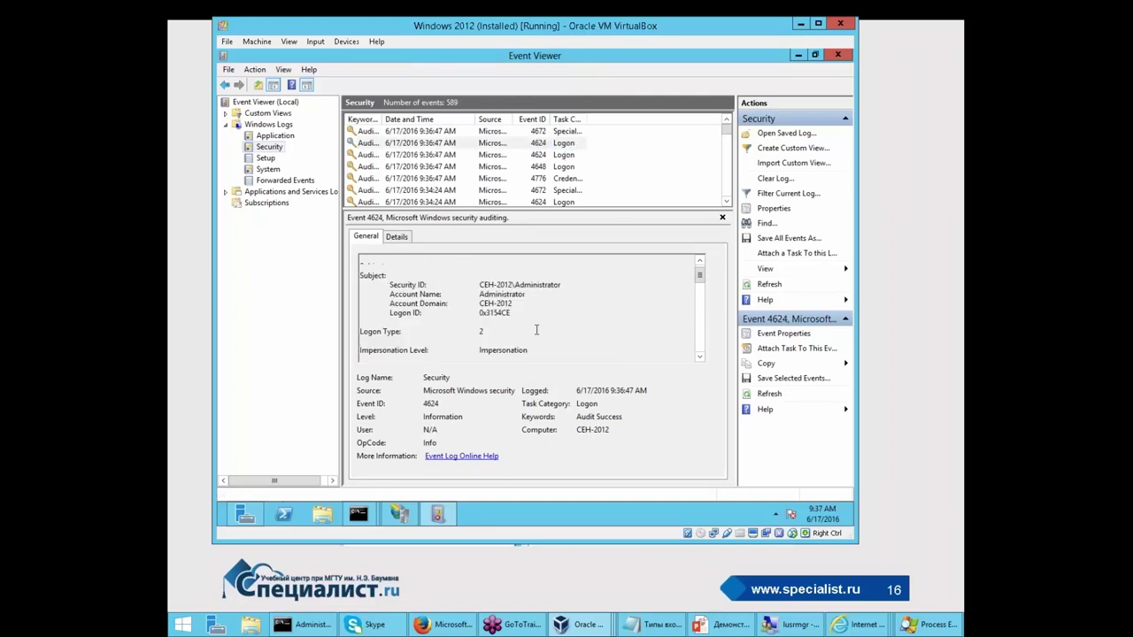
Bring forward the Command Prompt running as the second local user and enter net use \\teacher
{"action": "mouse_move", "coordinate": [370, 516]}
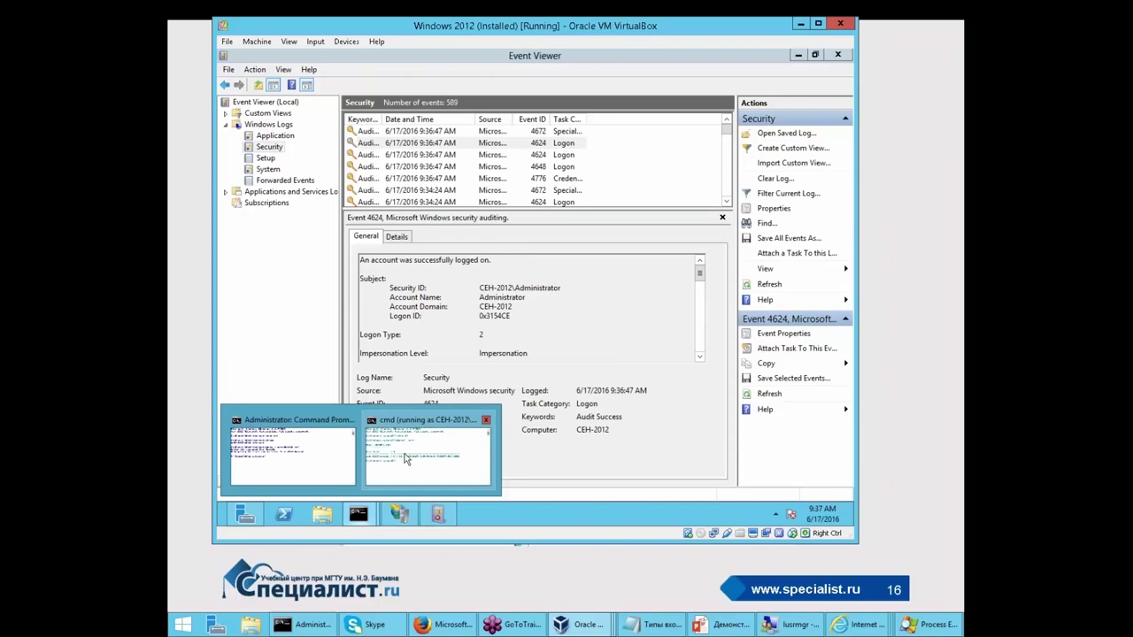
{"action": "left_click", "coordinate": [407, 455]}
{"action": "left_click_drag", "start_coordinate": [559, 274], "coordinate": [542, 245]}
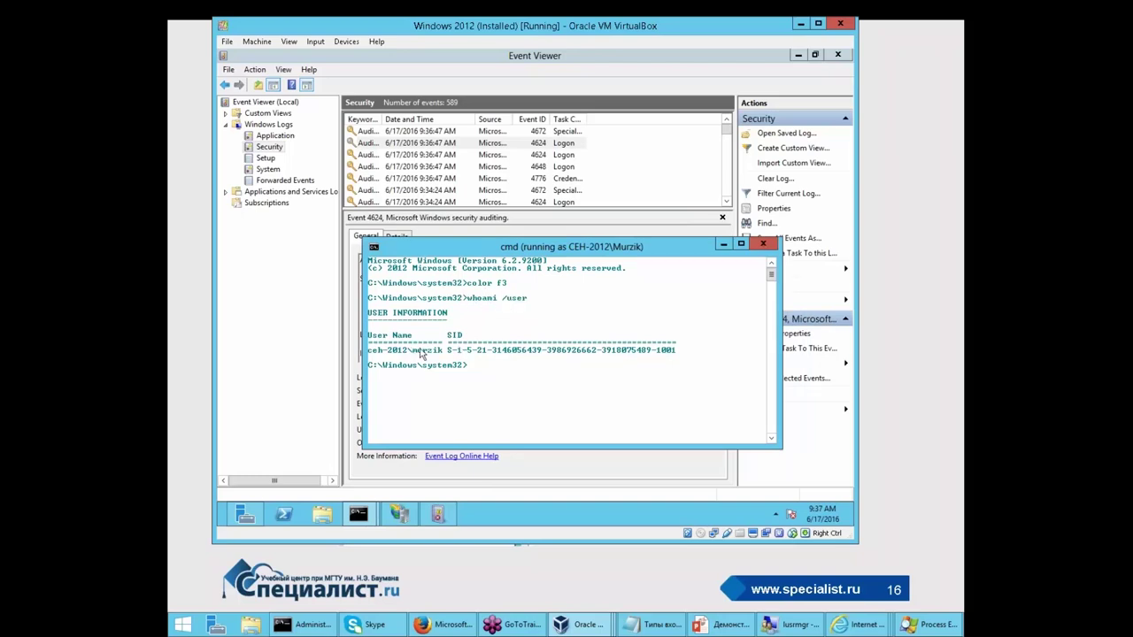
{"action": "type", "text": "net use \\\\teacher\\IPC$"}
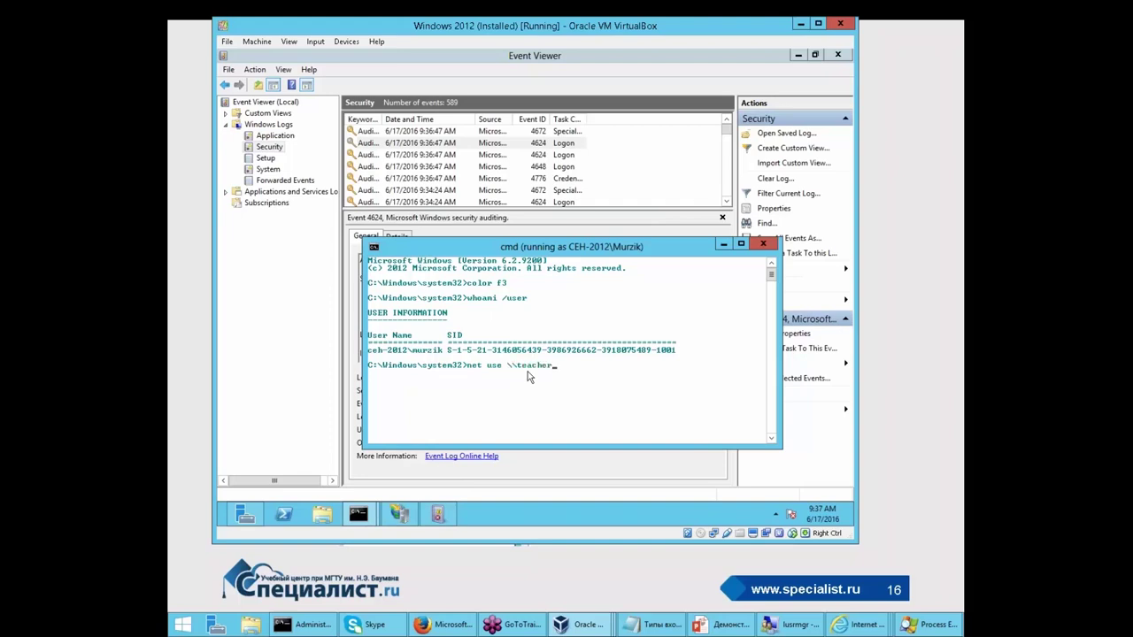
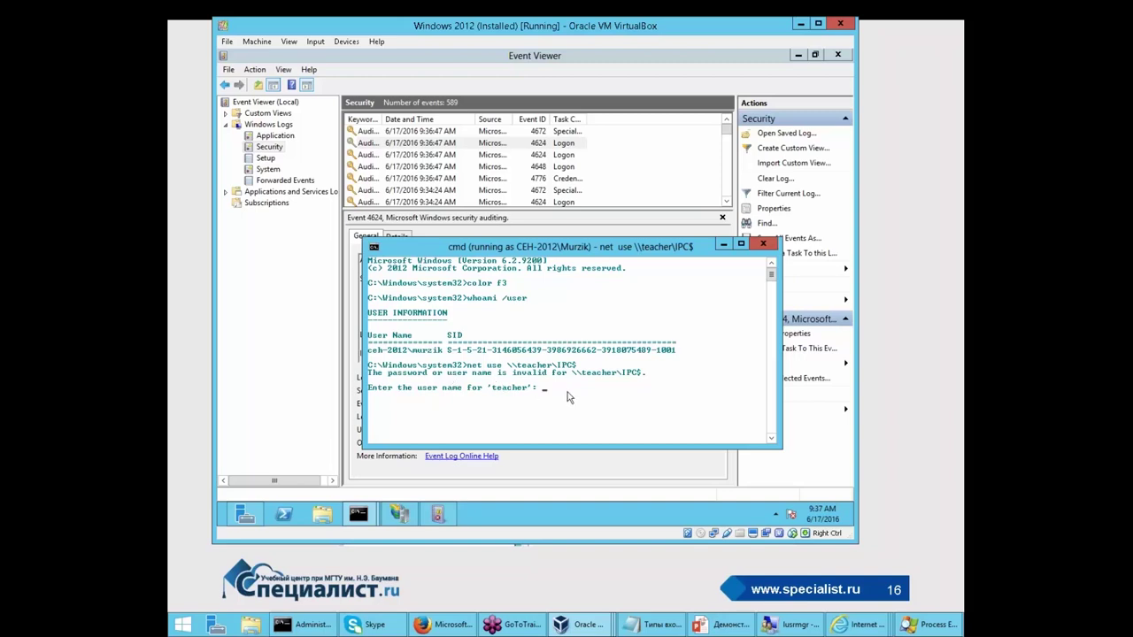
Cancel the failed net use \\teacher\IPC$ user-name prompt and clear the recalled command
{"action": "key", "text": "ctrl+c"}
{"action": "key", "text": "Return"}
{"action": "key", "text": "Return"}
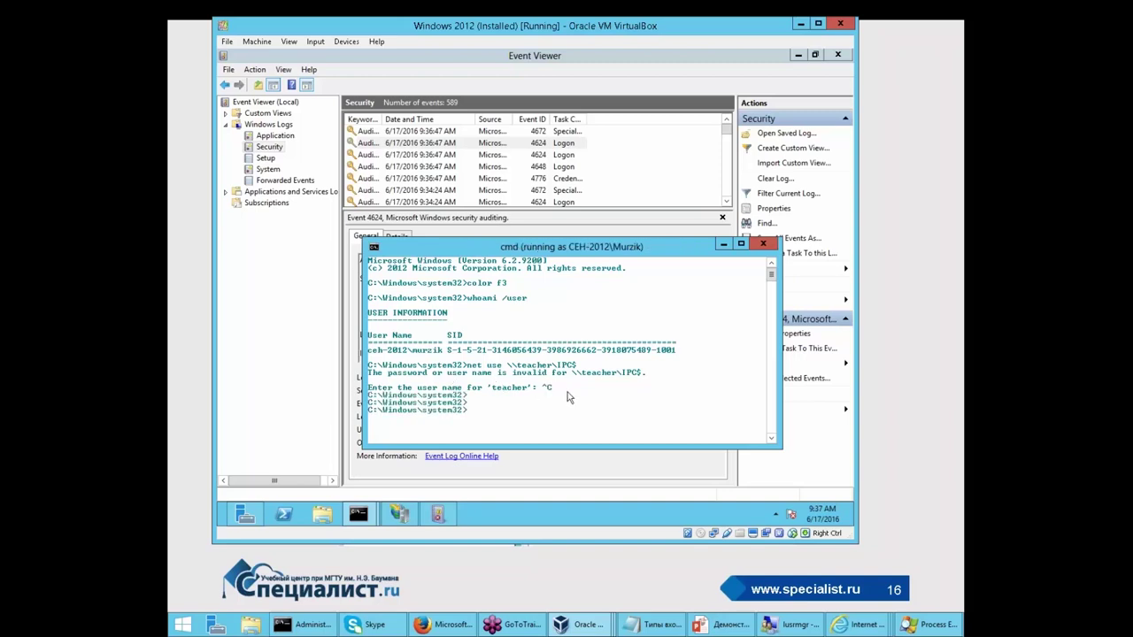
{"action": "key", "text": "Up"}
{"action": "key", "text": "Up"}
{"action": "key", "text": "BackSpace"}
{"action": "key", "text": "BackSpace"}
{"action": "key", "text": "BackSpace"}
{"action": "key", "text": "BackSpace"}
{"action": "key", "text": "BackSpace"}
{"action": "key", "text": "BackSpace"}
{"action": "key", "text": "BackSpace"}
{"action": "key", "text": "BackSpace"}
{"action": "key", "text": "BackSpace"}
{"action": "key", "text": "BackSpace"}
Enter runas /user:Administrator at the command prompt
{"action": "type", "text": "runas"}
{"action": "key", "text": "BackSpace"}
{"action": "type", "text": "as /user:Administrator cmd"}
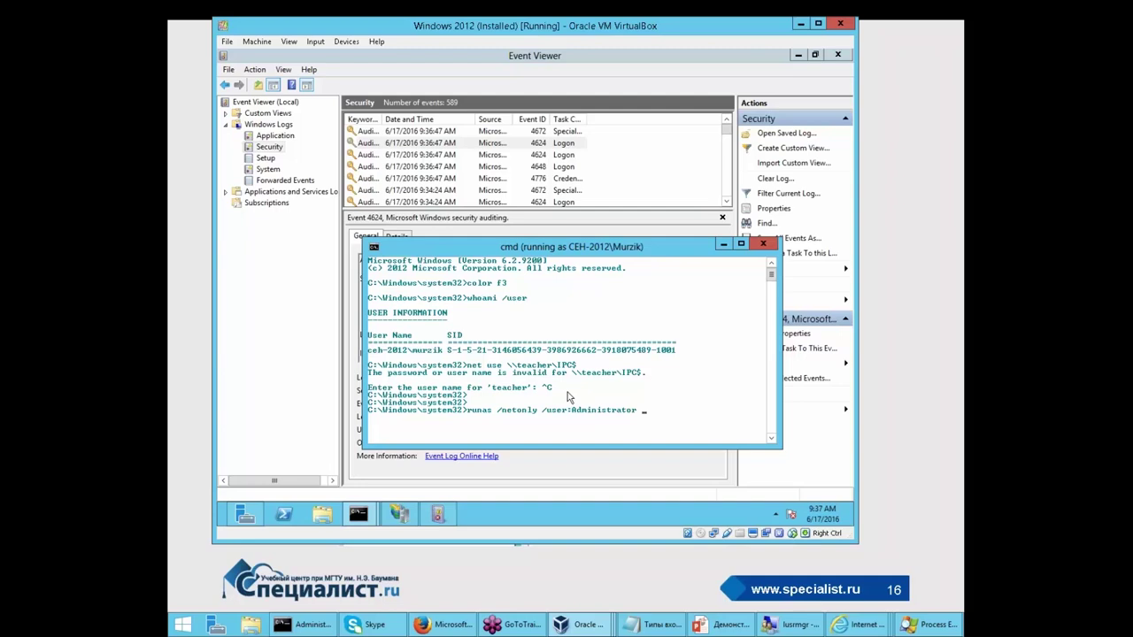
Run 'runas /netonly /user:Administrator cmd' and enter the Administrator password to open a second command window
{"action": "type", "text": "md"}
{"action": "key", "text": "Return"}
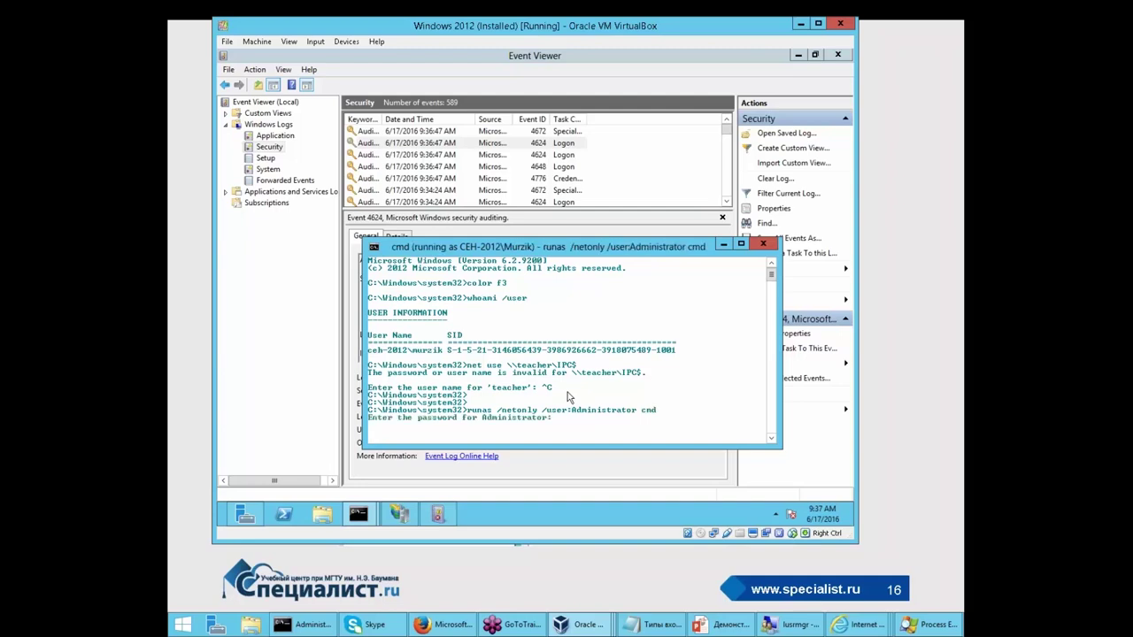
{"action": "key", "text": "Return"}
Run 'whoami /user' in the new window, then begin typing 'net use \\teacher'
{"action": "type", "text": "whoami /user"}
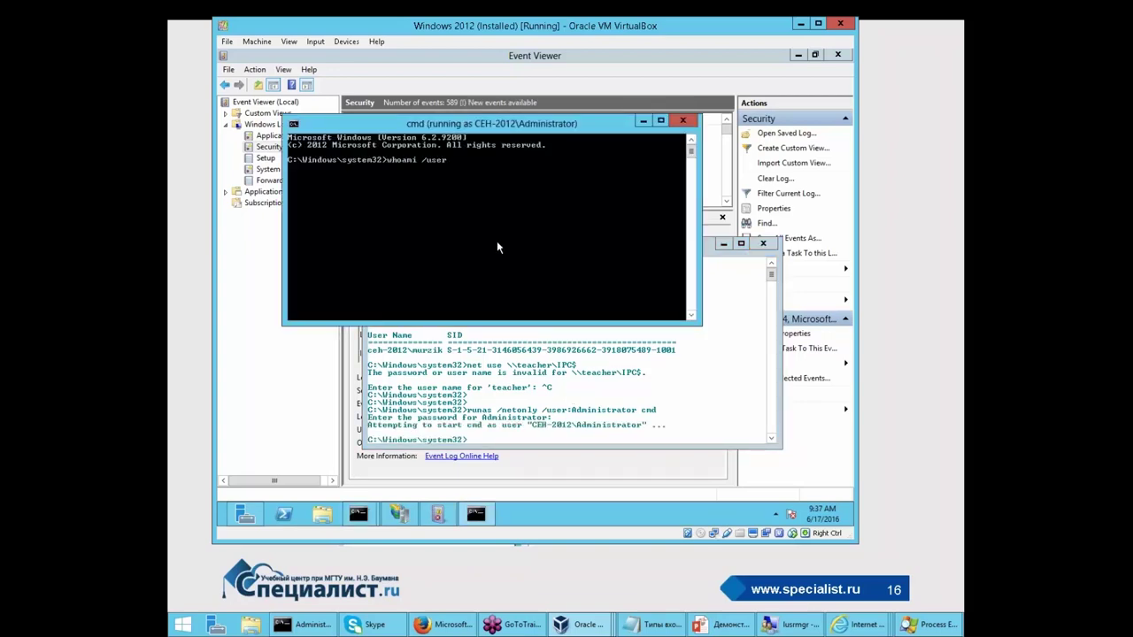
{"action": "key", "text": "Return"}
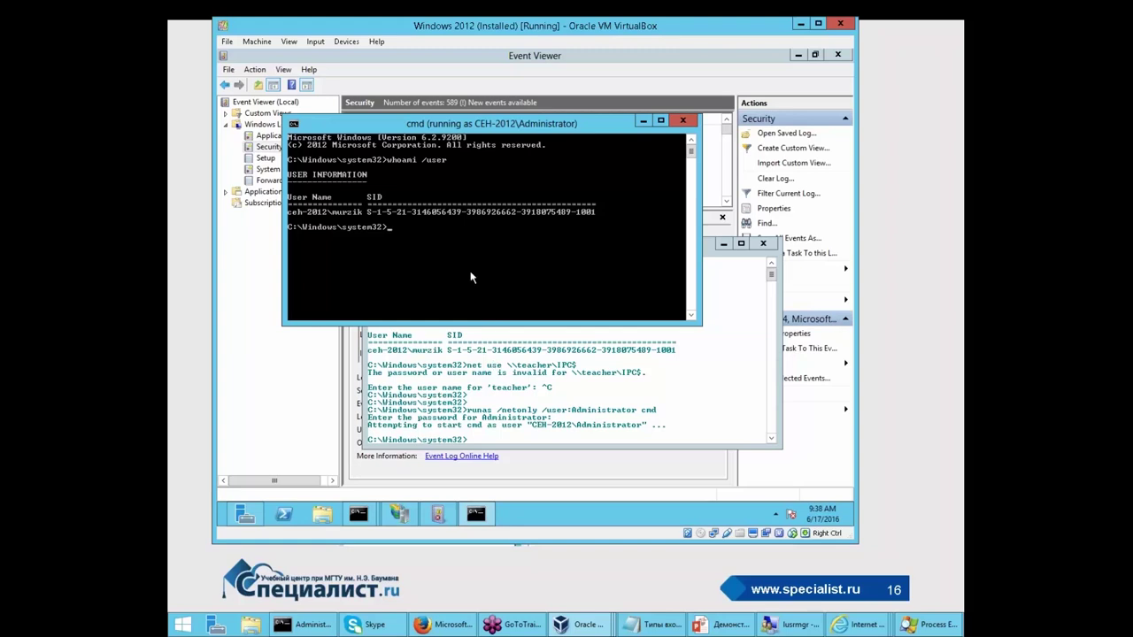
{"action": "type", "text": "net use \\\\teacher\\IPC$"}
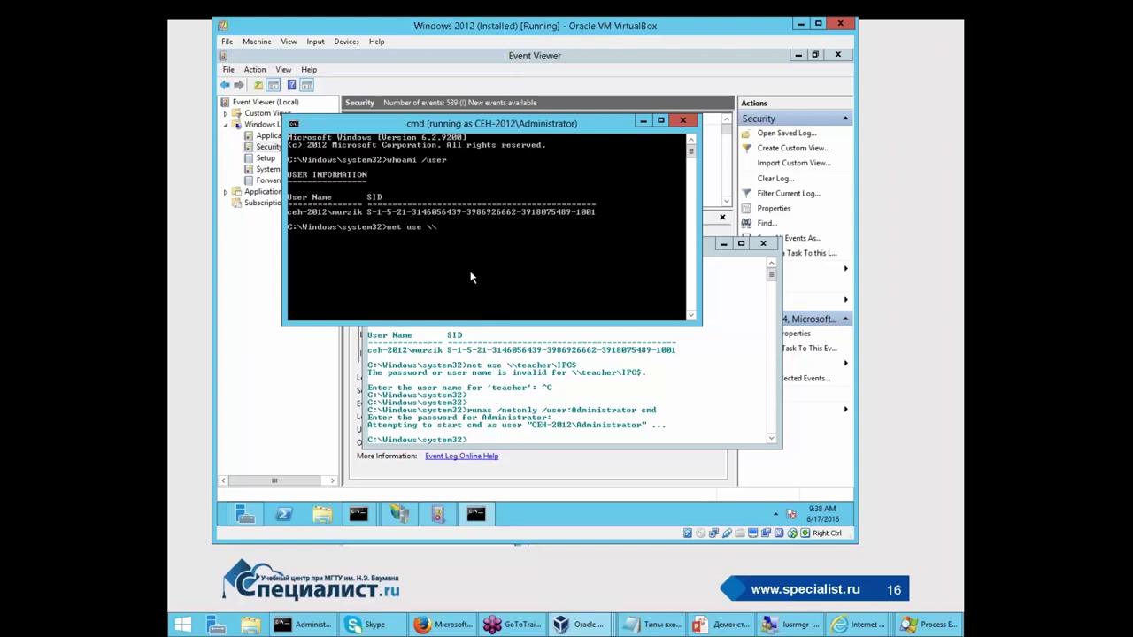
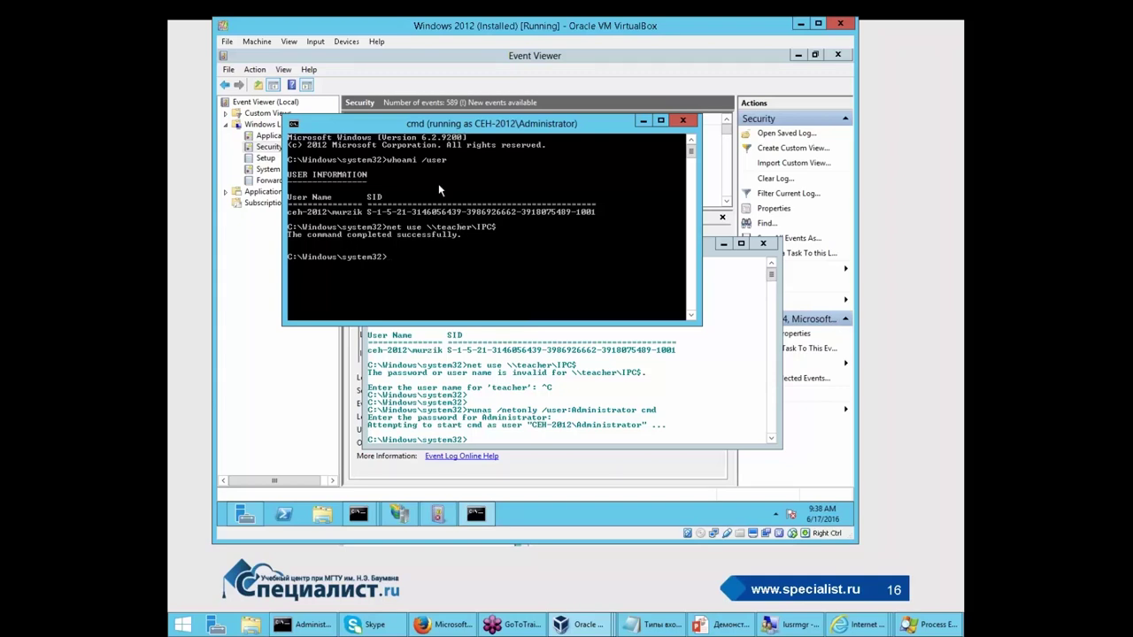
Launch Calculator with the calc command from the Administrator prompt, then close its window
{"action": "type", "text": "calc"}
{"action": "key", "text": "Return"}
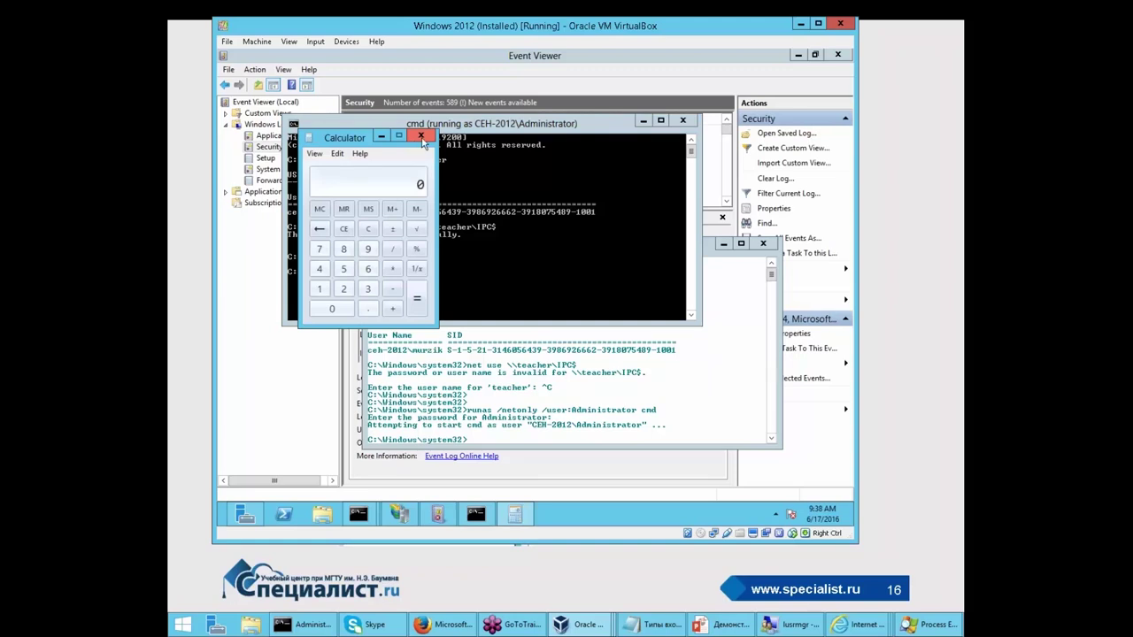
{"action": "left_click", "coordinate": [421, 135]}
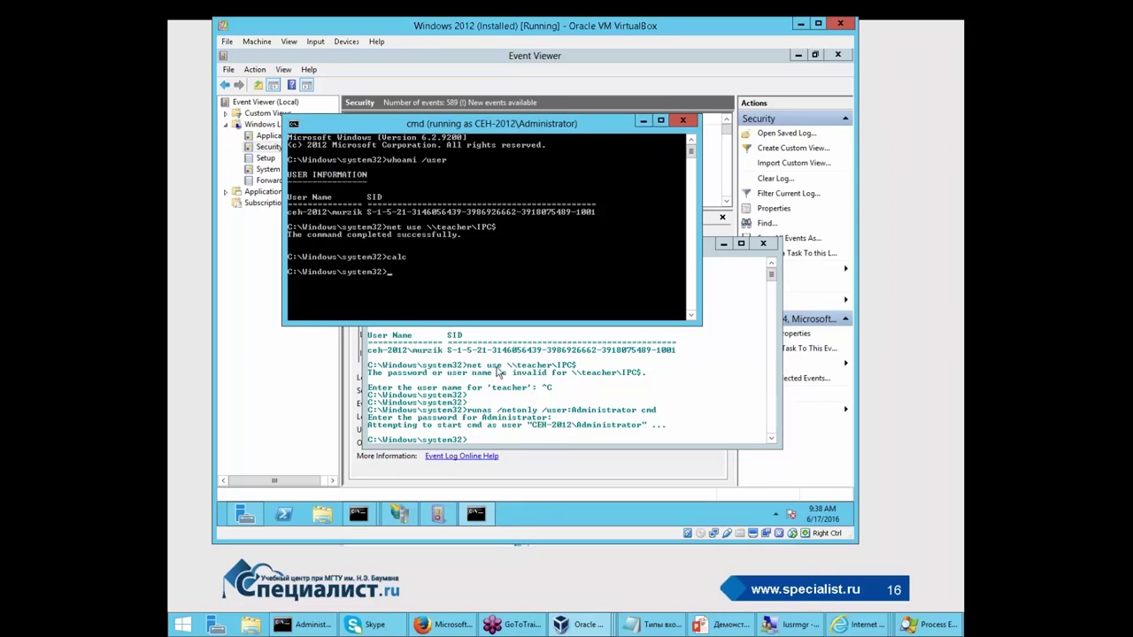
Bring Event Viewer to the front and refresh the Security log
{"action": "left_click", "coordinate": [643, 121]}
{"action": "left_click", "coordinate": [801, 24]}
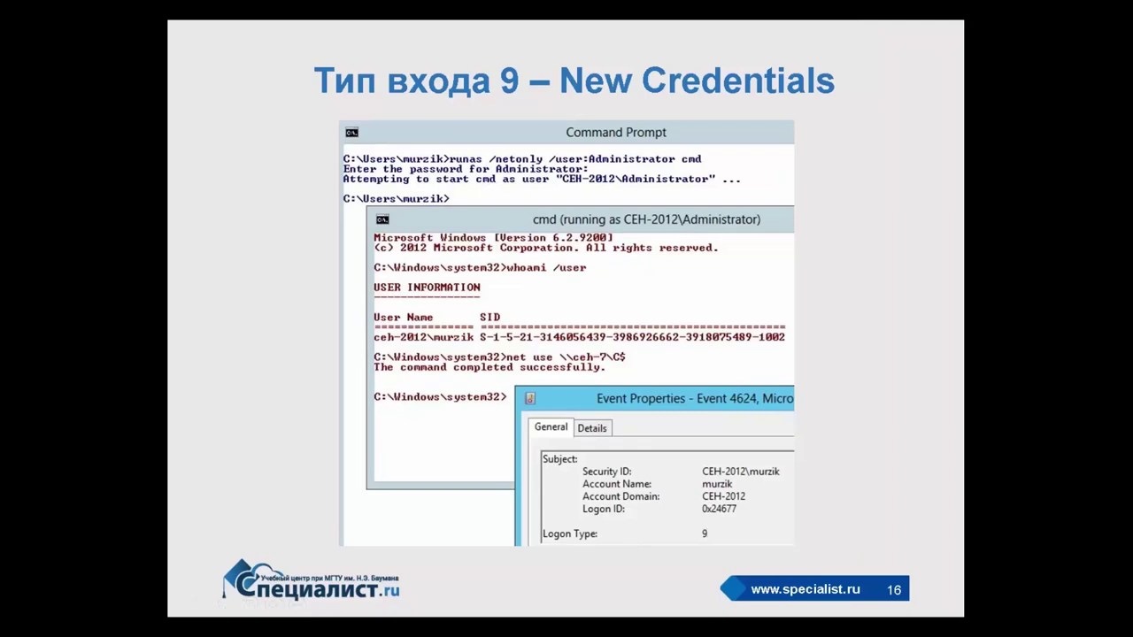
{"action": "key", "text": "alt+Tab"}
{"action": "left_click", "coordinate": [287, 165]}
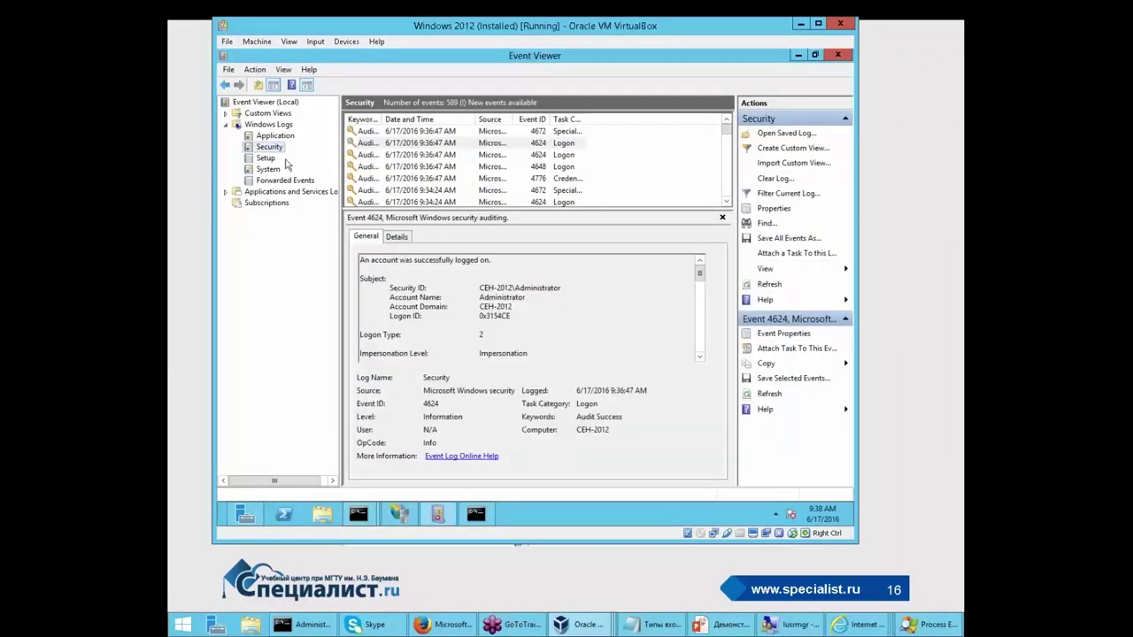
{"action": "left_click", "coordinate": [767, 285]}
Open the 9:37:54 AM 4624 logon event and read through its description
{"action": "scroll", "coordinate": [544, 311], "scroll_direction": "down", "scroll_amount": 3}
{"action": "scroll", "coordinate": [544, 311], "scroll_direction": "down", "scroll_amount": 1}
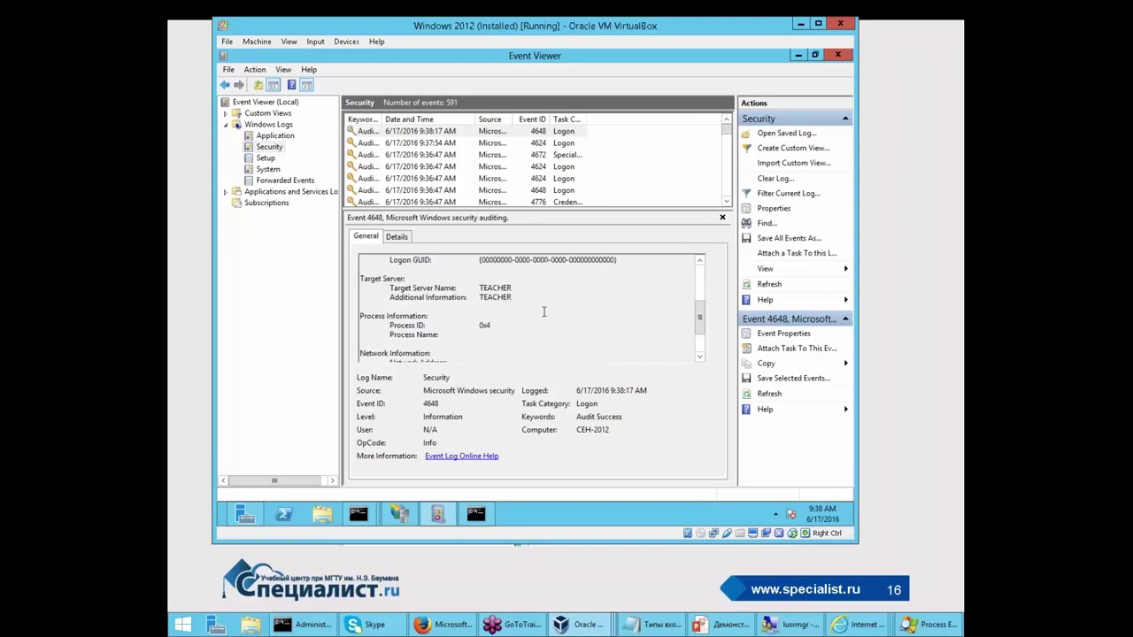
{"action": "scroll", "coordinate": [544, 311], "scroll_direction": "up", "scroll_amount": 5}
{"action": "left_click", "coordinate": [529, 143]}
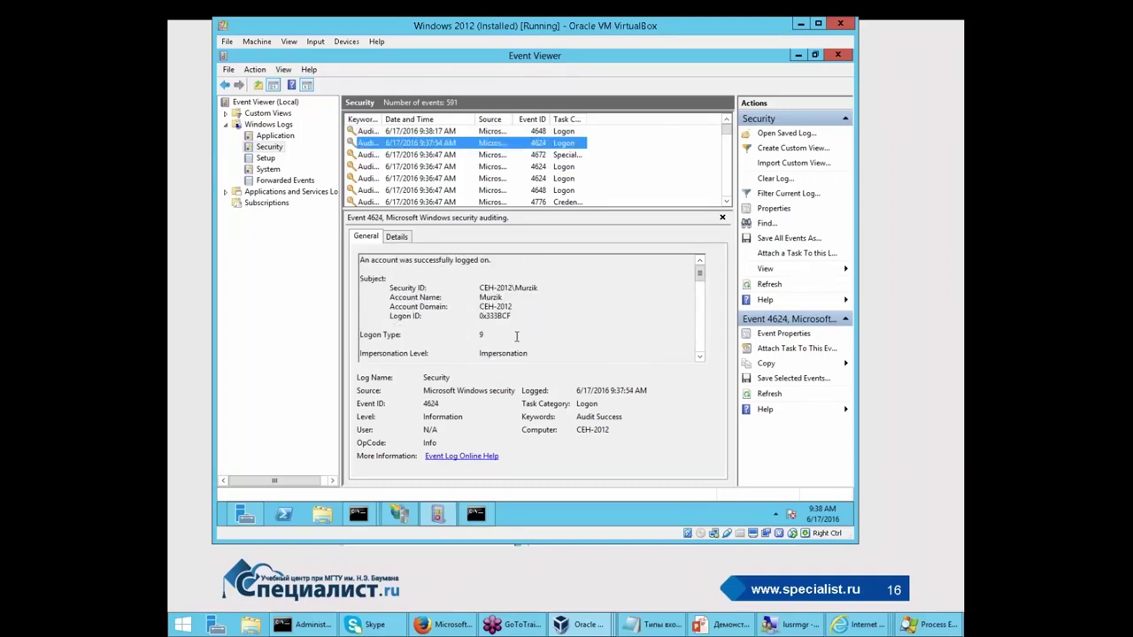
{"action": "left_click", "coordinate": [520, 297]}
{"action": "scroll", "coordinate": [524, 298], "scroll_direction": "down", "scroll_amount": 1}
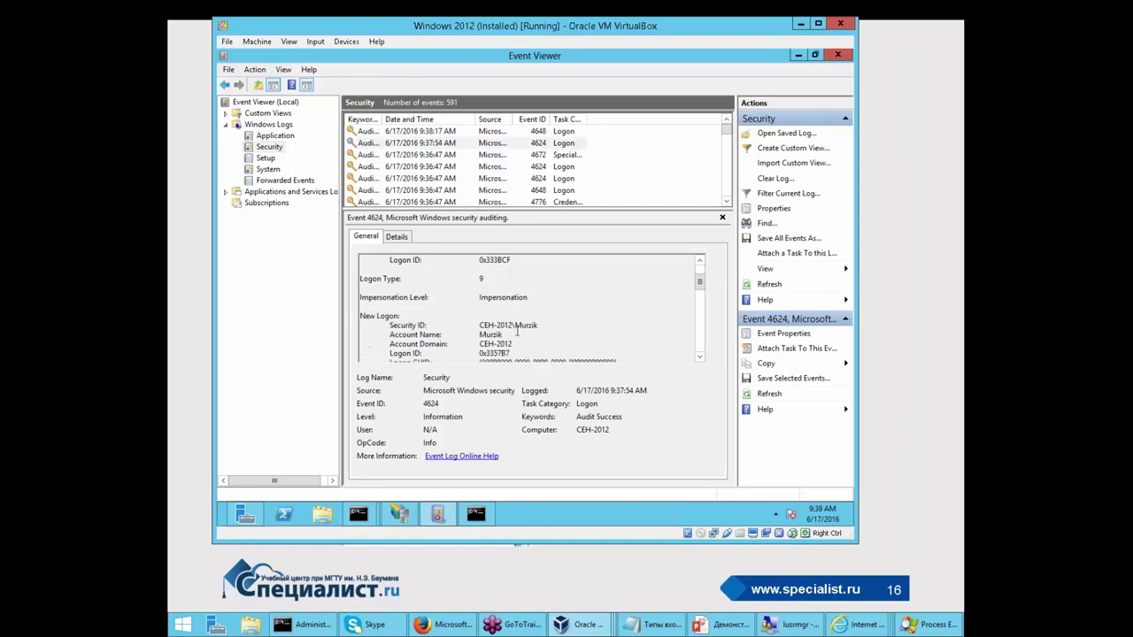
{"action": "scroll", "coordinate": [517, 330], "scroll_direction": "down", "scroll_amount": 2}
{"action": "scroll", "coordinate": [516, 333], "scroll_direction": "down", "scroll_amount": 2}
{"action": "scroll", "coordinate": [516, 333], "scroll_direction": "up", "scroll_amount": 6}
Point out Logon Type 9 in the event, then hide the virtual machine to show the slide
{"action": "left_click", "coordinate": [511, 332]}
{"action": "scroll", "coordinate": [511, 333], "scroll_direction": "down", "scroll_amount": 5}
{"action": "scroll", "coordinate": [511, 333], "scroll_direction": "up", "scroll_amount": 5}
{"action": "scroll", "coordinate": [510, 333], "scroll_direction": "down", "scroll_amount": 10}
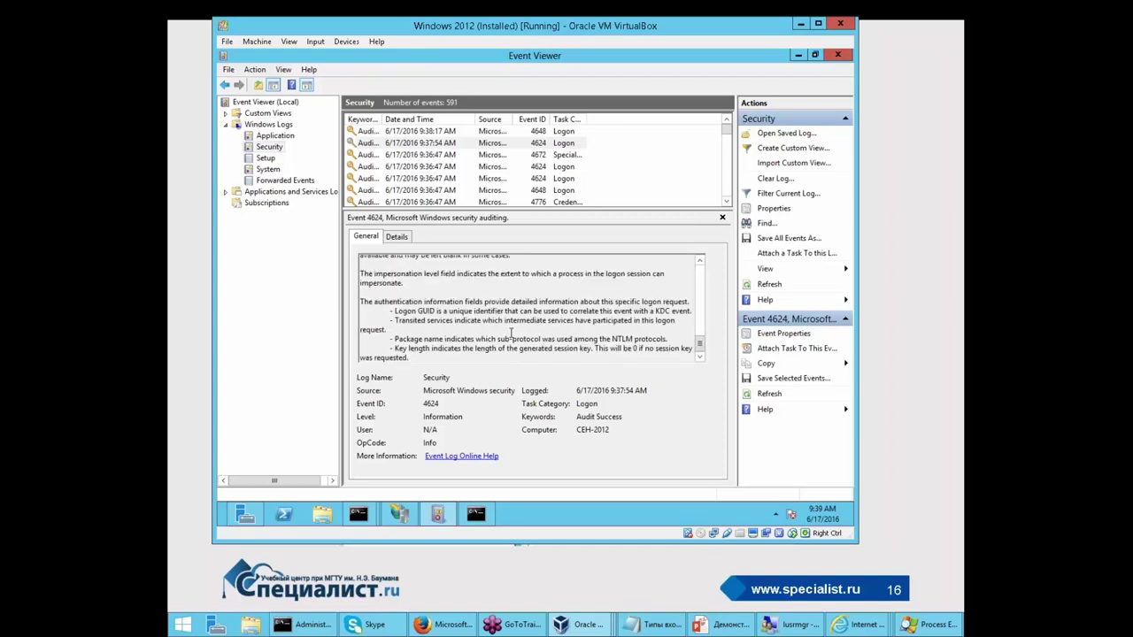
{"action": "scroll", "coordinate": [564, 291], "scroll_direction": "up", "scroll_amount": 10}
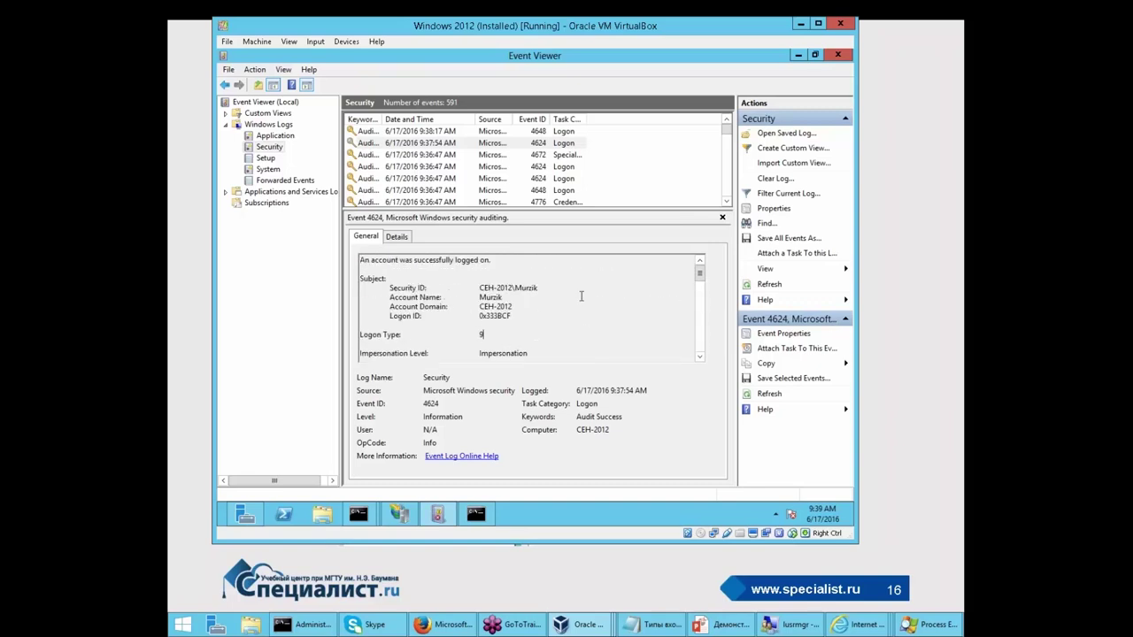
{"action": "left_click", "coordinate": [800, 25]}
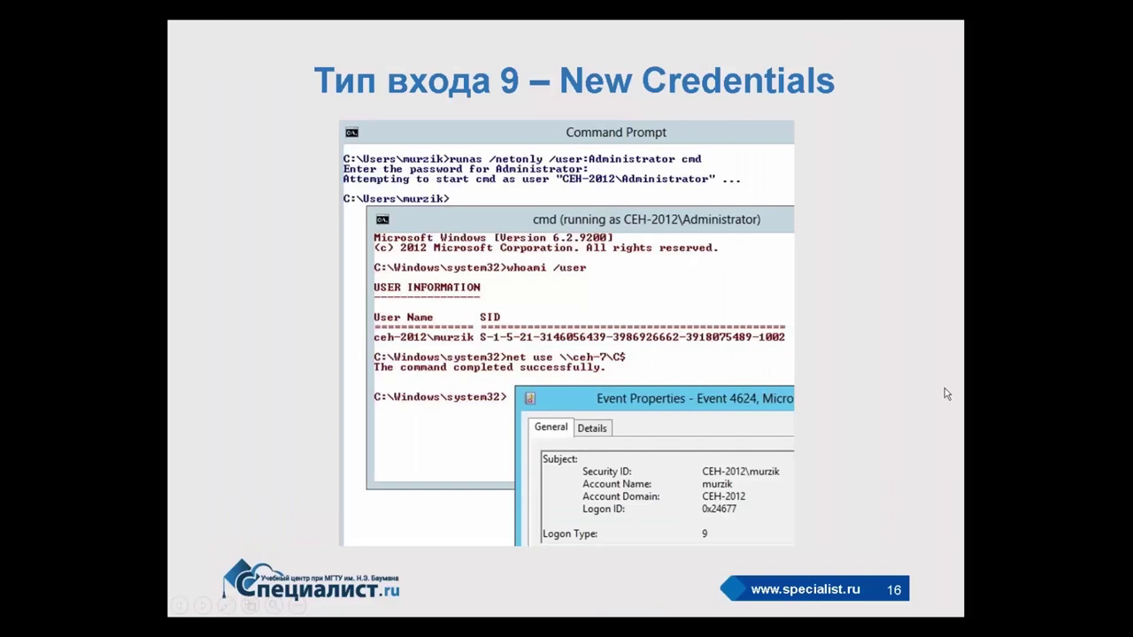
Advance the presentation to slide 17 on logon type 10, Remote Interactive
{"action": "left_click", "coordinate": [404, 254]}
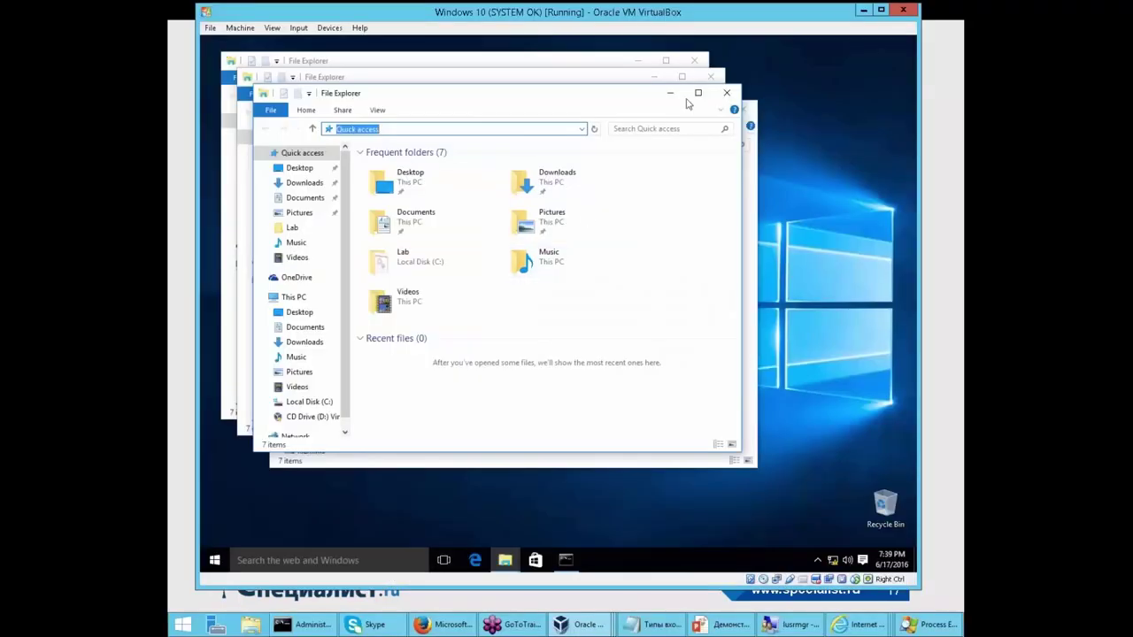
Close two File Explorer windows and run mstsc from the administrator Command Prompt
{"action": "left_click", "coordinate": [727, 94]}
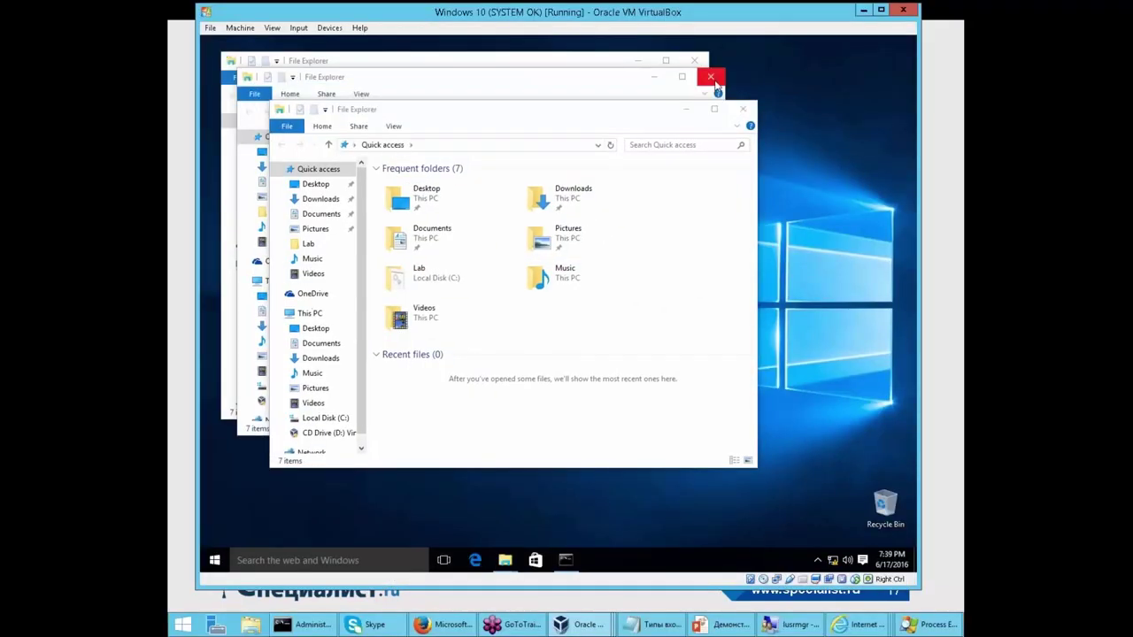
{"action": "left_click", "coordinate": [711, 78]}
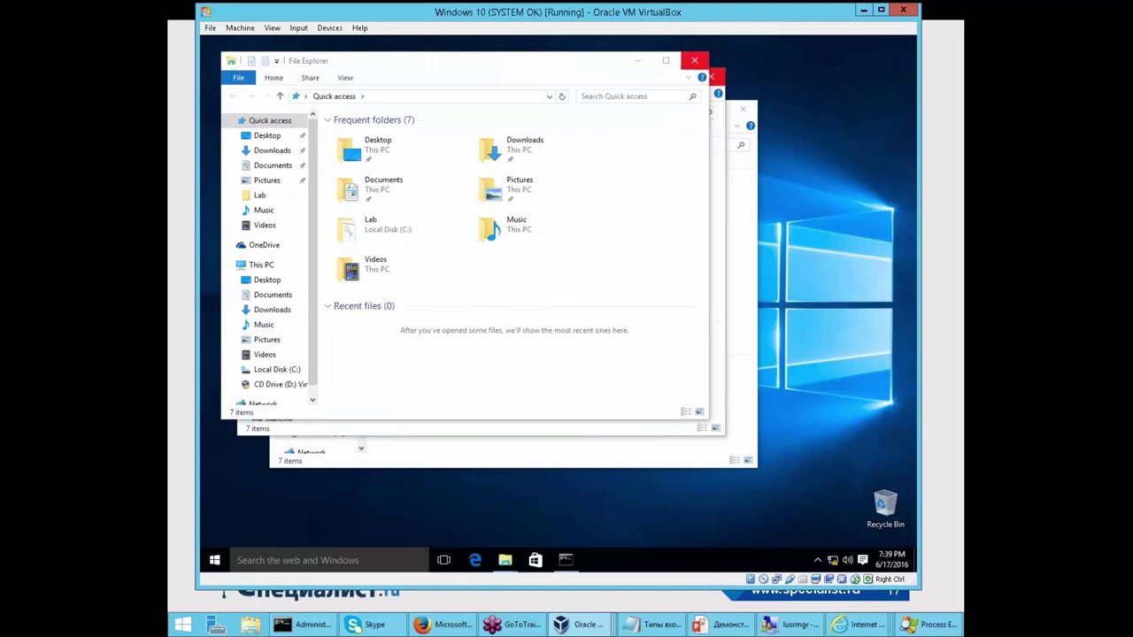
{"action": "left_click", "coordinate": [567, 563]}
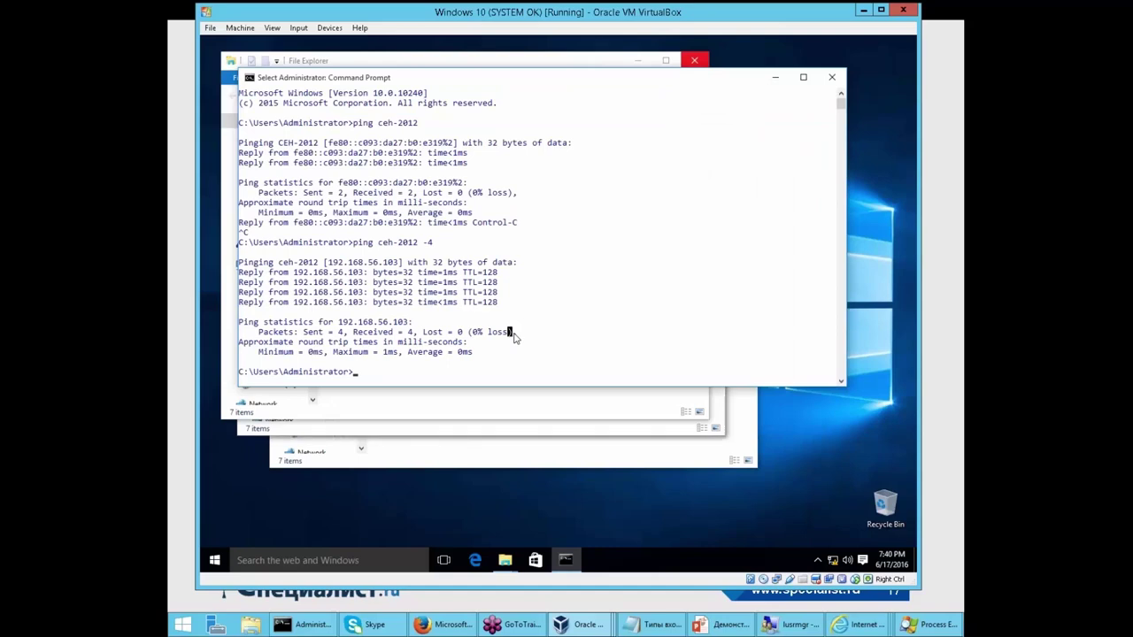
{"action": "type", "text": "mstsc"}
{"action": "key", "text": "Return"}
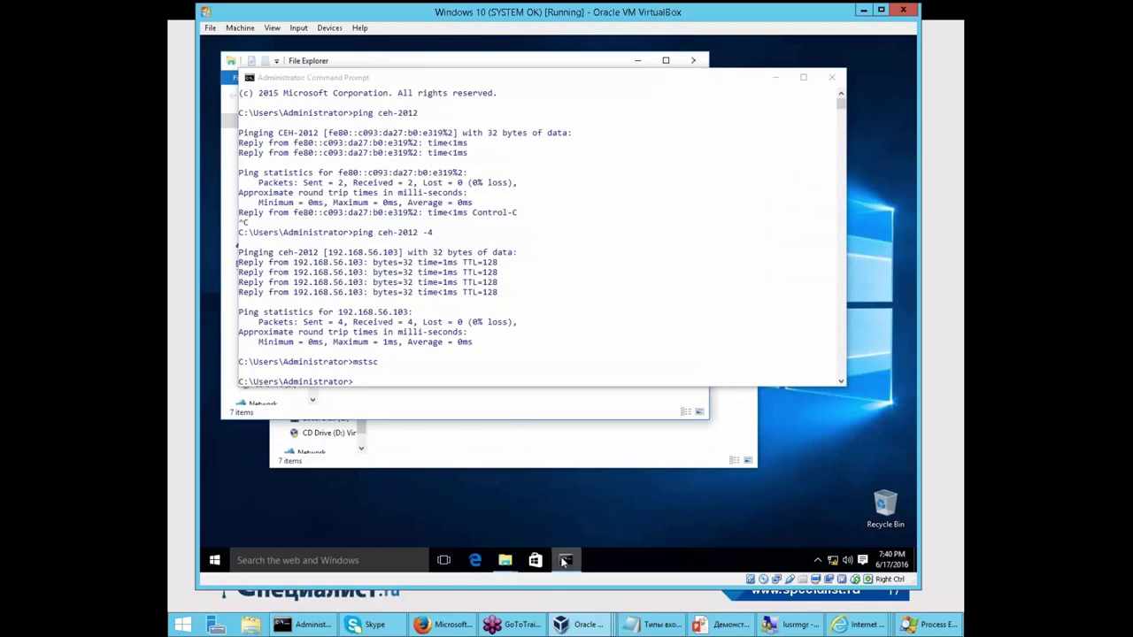
{"action": "mouse_move", "coordinate": [569, 627]}
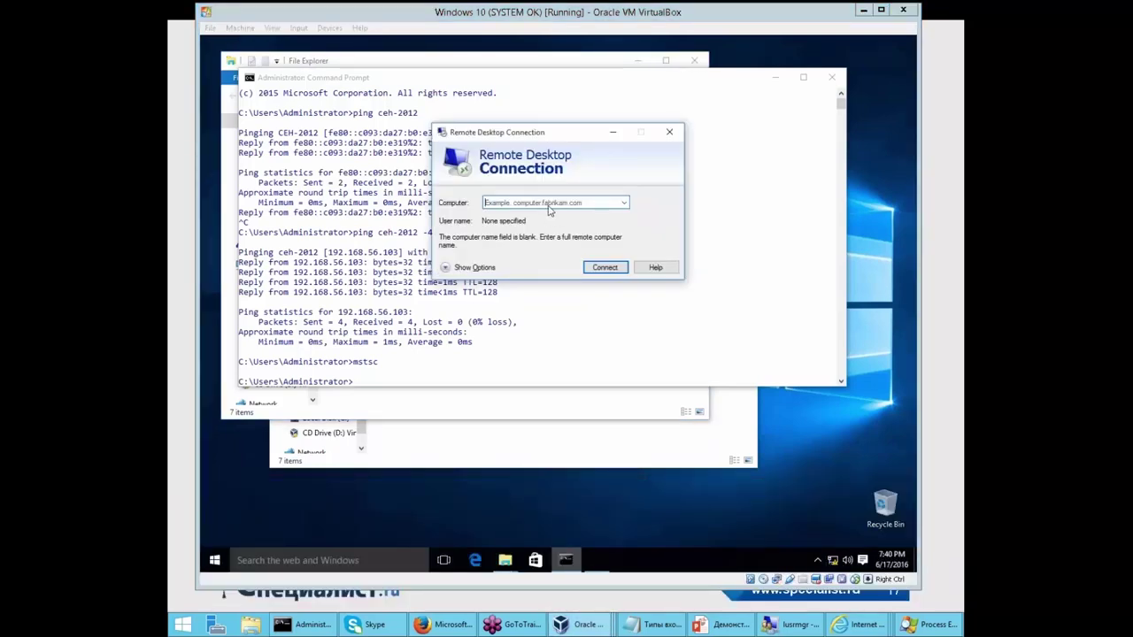
Connect to ceh-2012 as Administrator, accept the certificate warning, then disconnect the session
{"action": "left_click", "coordinate": [546, 202]}
{"action": "type", "text": "ceh-2012"}
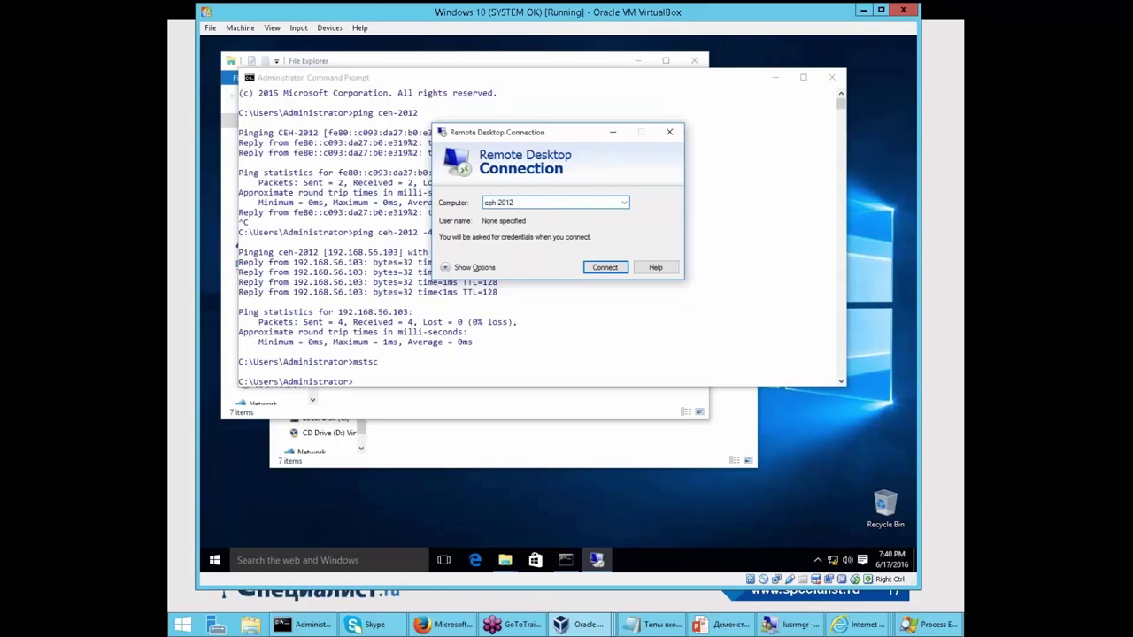
{"action": "key", "text": "Return"}
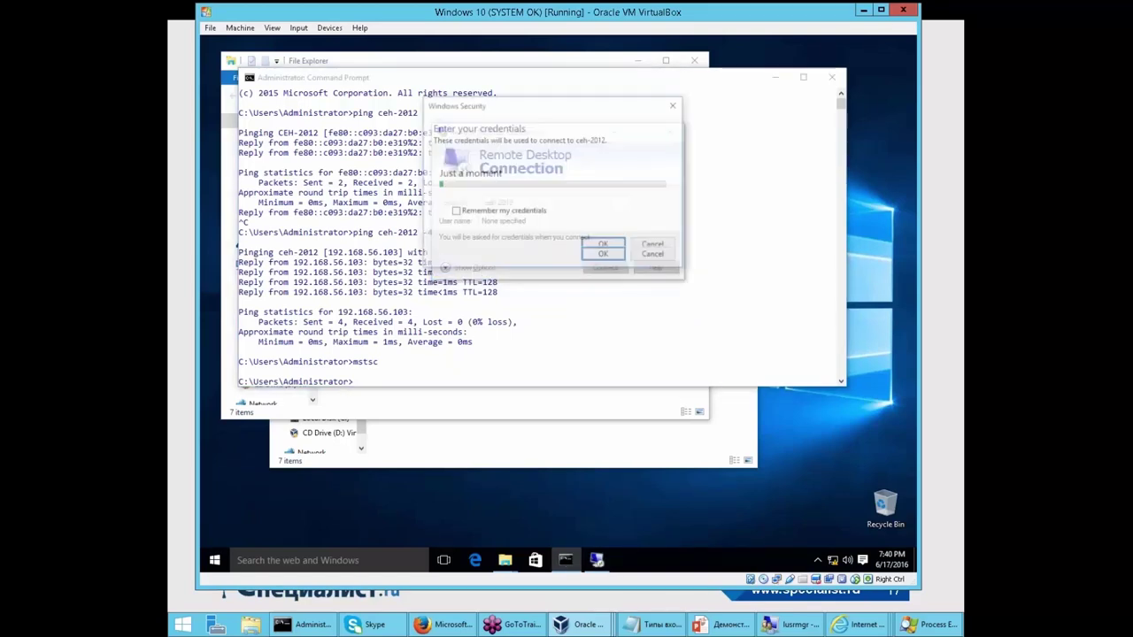
{"action": "type", "text": "Administrator"}
{"action": "key", "text": "Tab"}
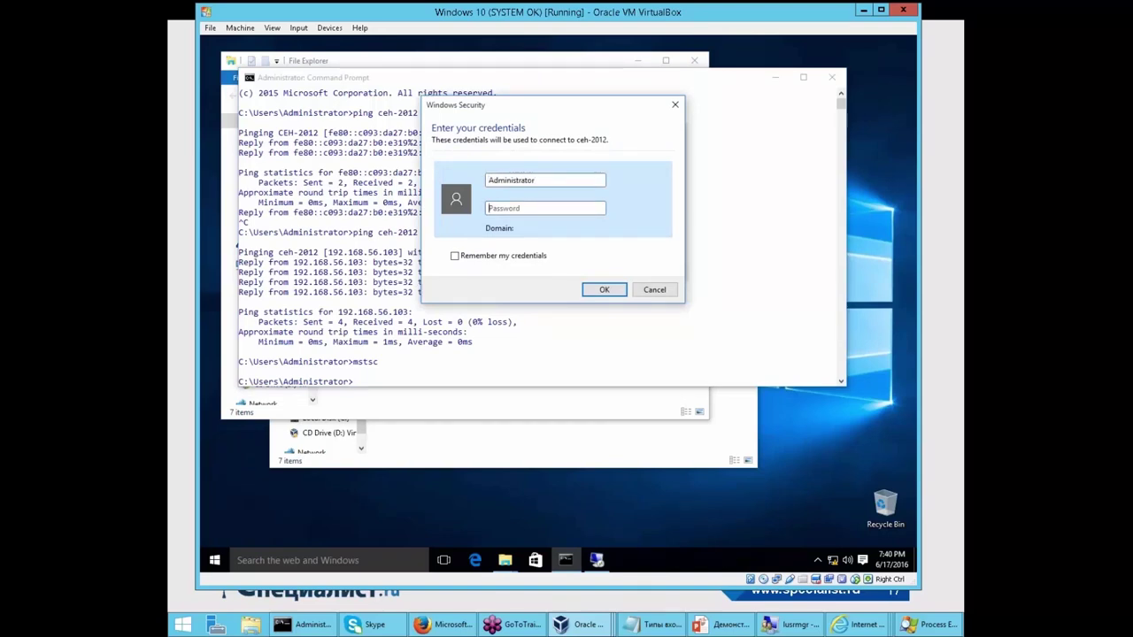
{"action": "key", "text": "Return"}
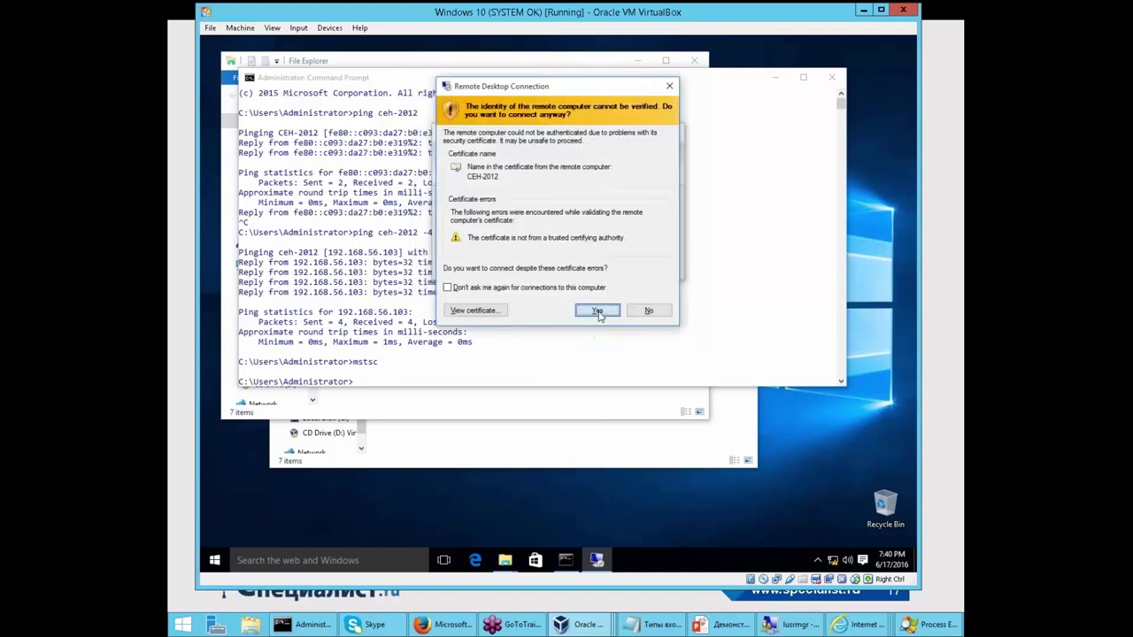
{"action": "left_click", "coordinate": [597, 311]}
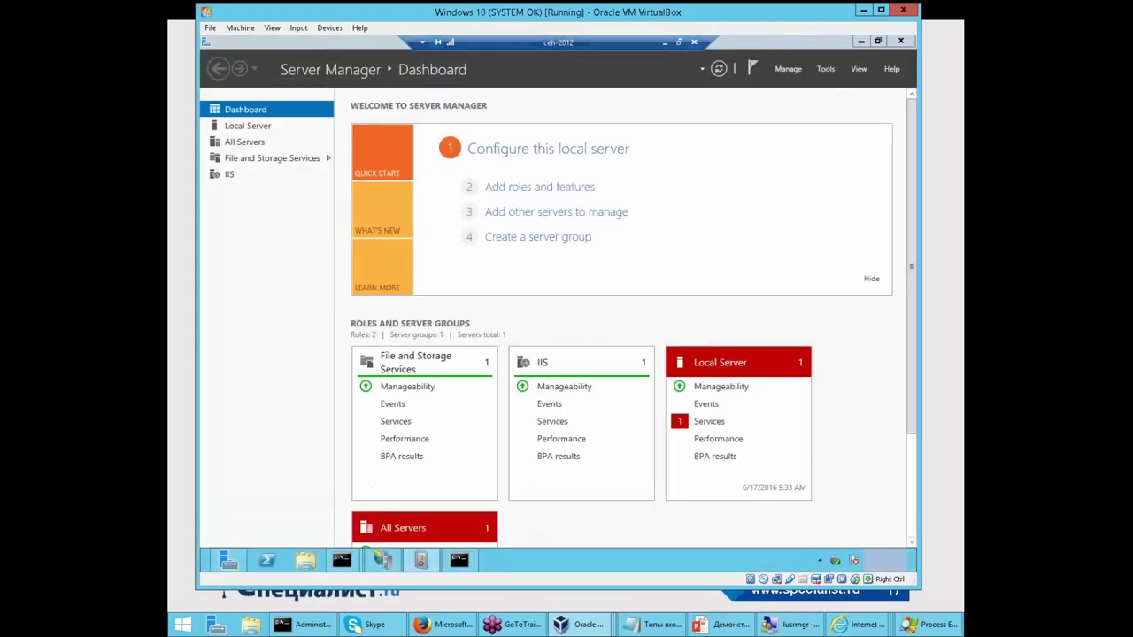
{"action": "left_click", "coordinate": [693, 42]}
{"action": "left_click", "coordinate": [599, 325]}
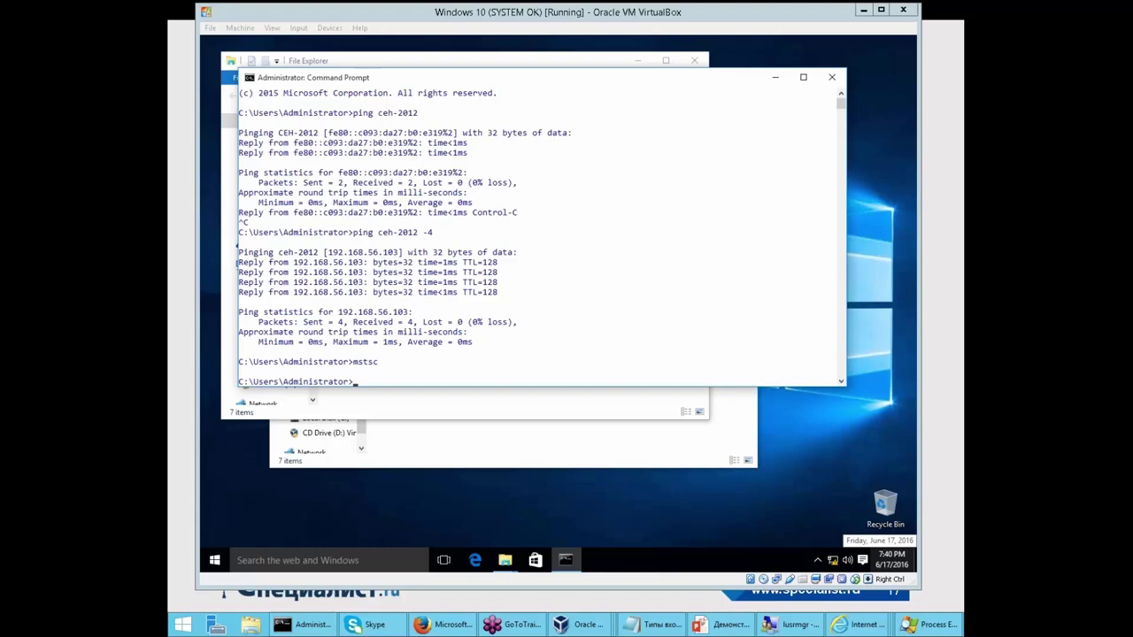
Sign in to the Windows 2012 virtual machine as Administrator
{"action": "key", "text": "alt+Tab"}
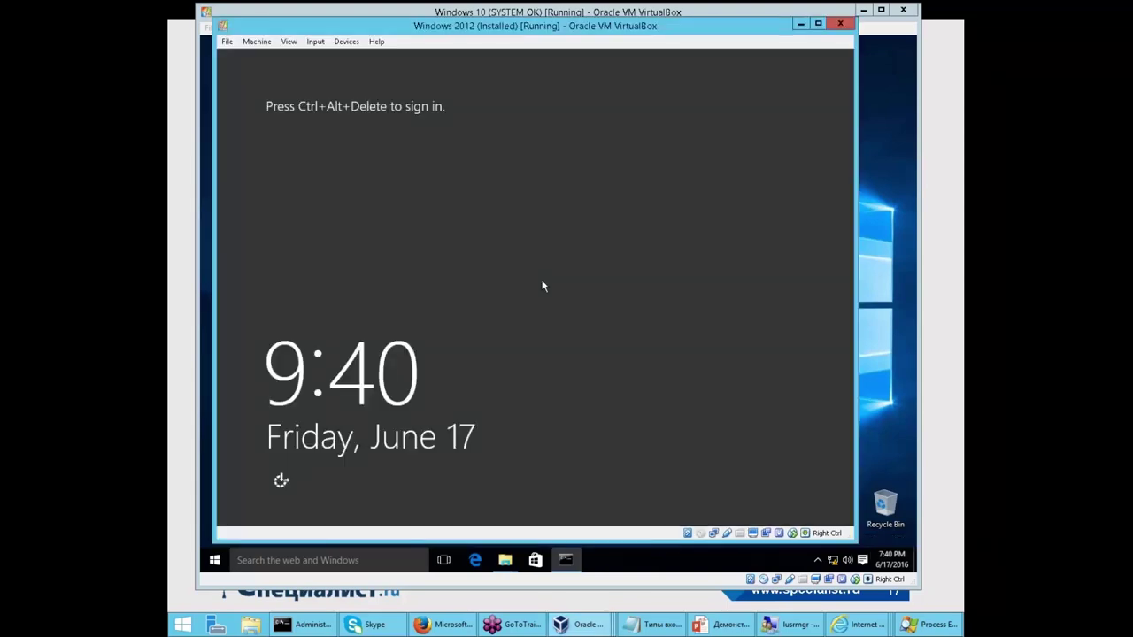
{"action": "key", "text": "ctrl+alt+Delete"}
{"action": "left_click", "coordinate": [484, 246]}
{"action": "type", "text": "••••••"}
{"action": "key", "text": "Return"}
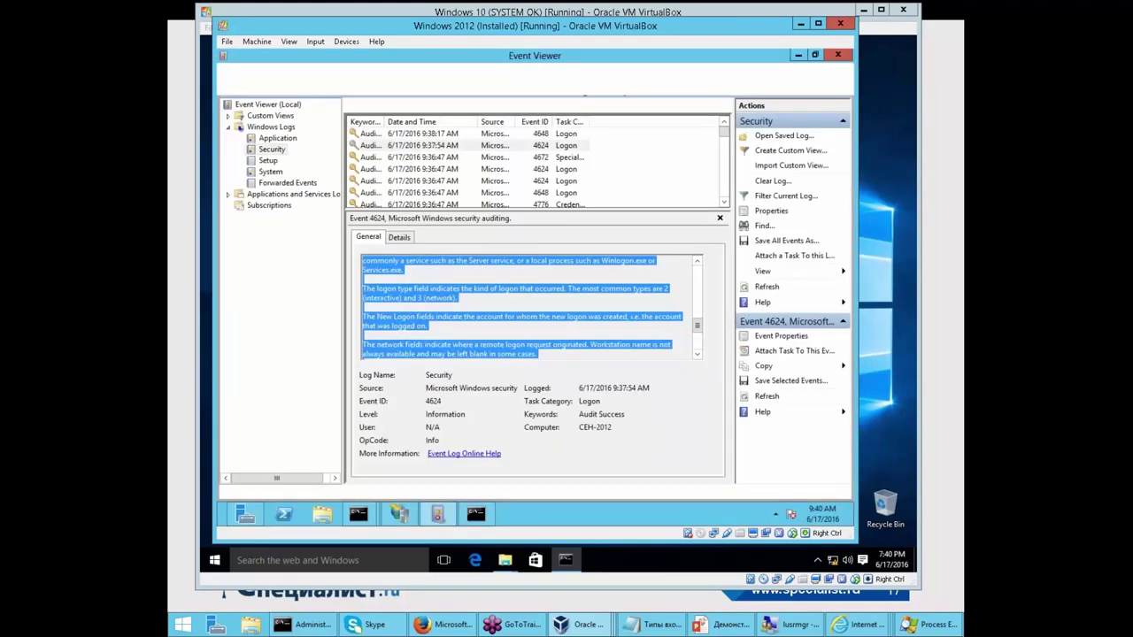
Refresh the Security log and inspect the new 4634, 4624 and 4648 events in Details view
{"action": "left_click", "coordinate": [271, 150]}
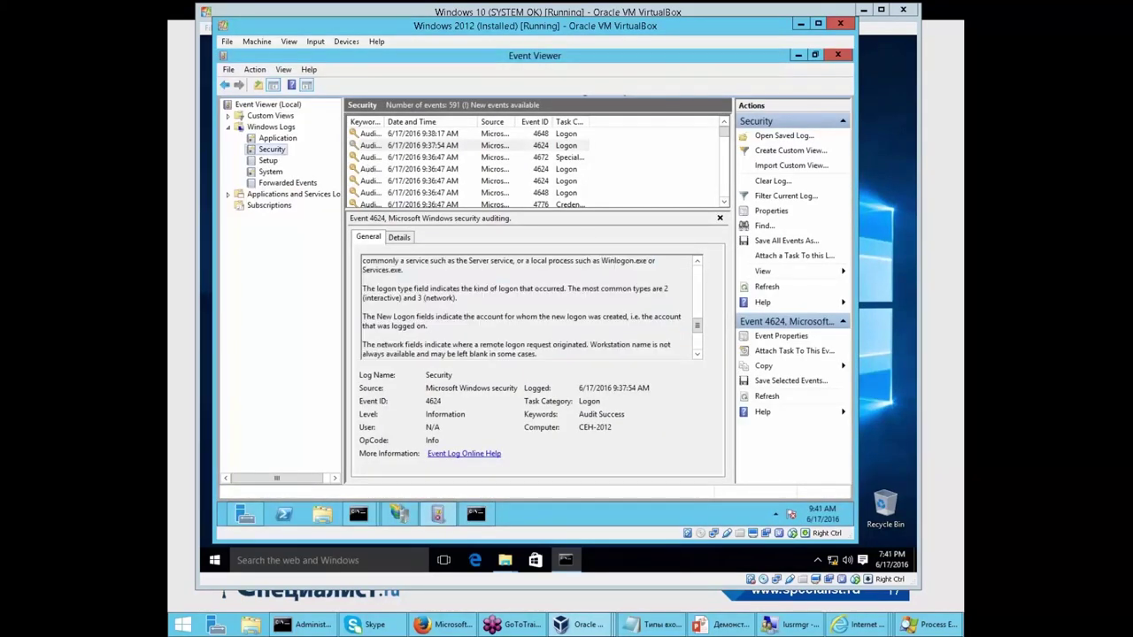
{"action": "left_click", "coordinate": [768, 287]}
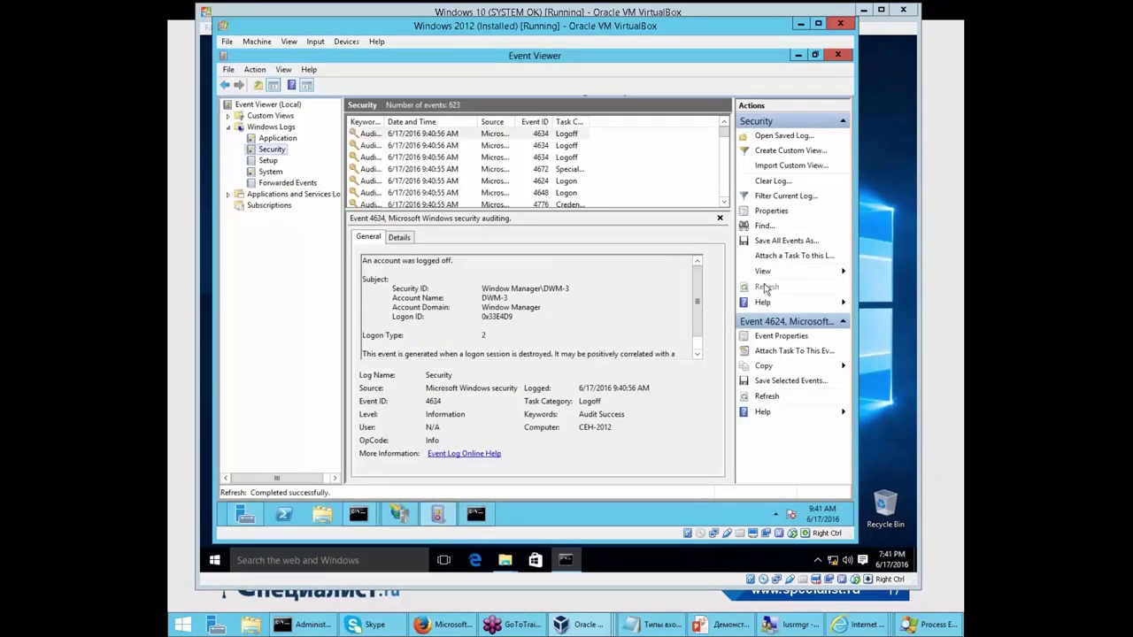
{"action": "left_click", "coordinate": [561, 157]}
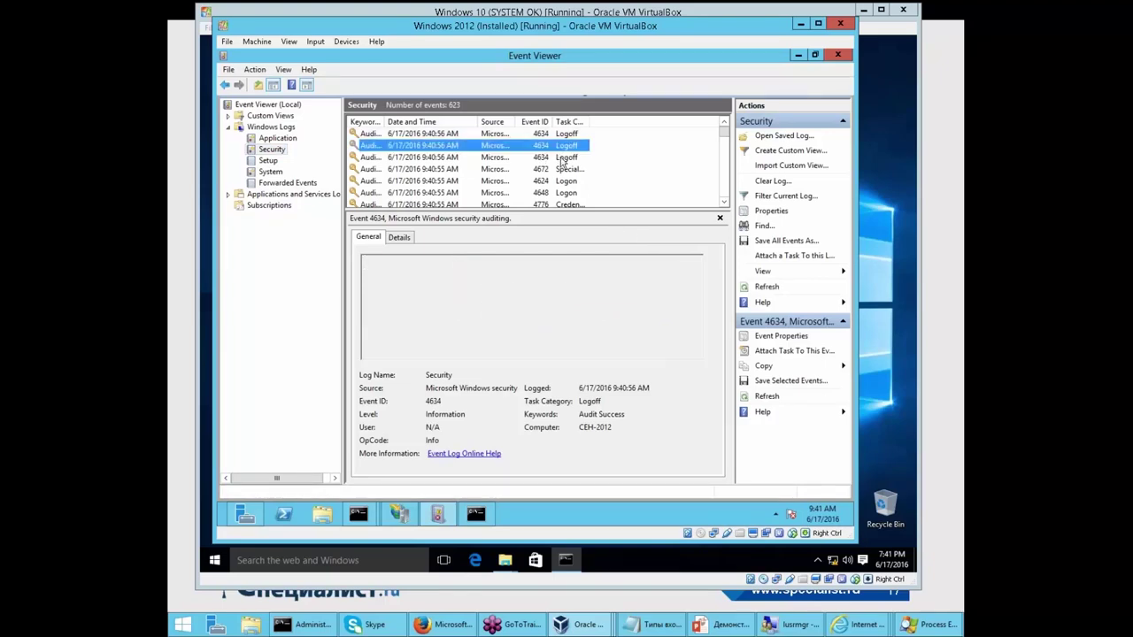
{"action": "left_click", "coordinate": [572, 182]}
{"action": "left_click", "coordinate": [571, 192]}
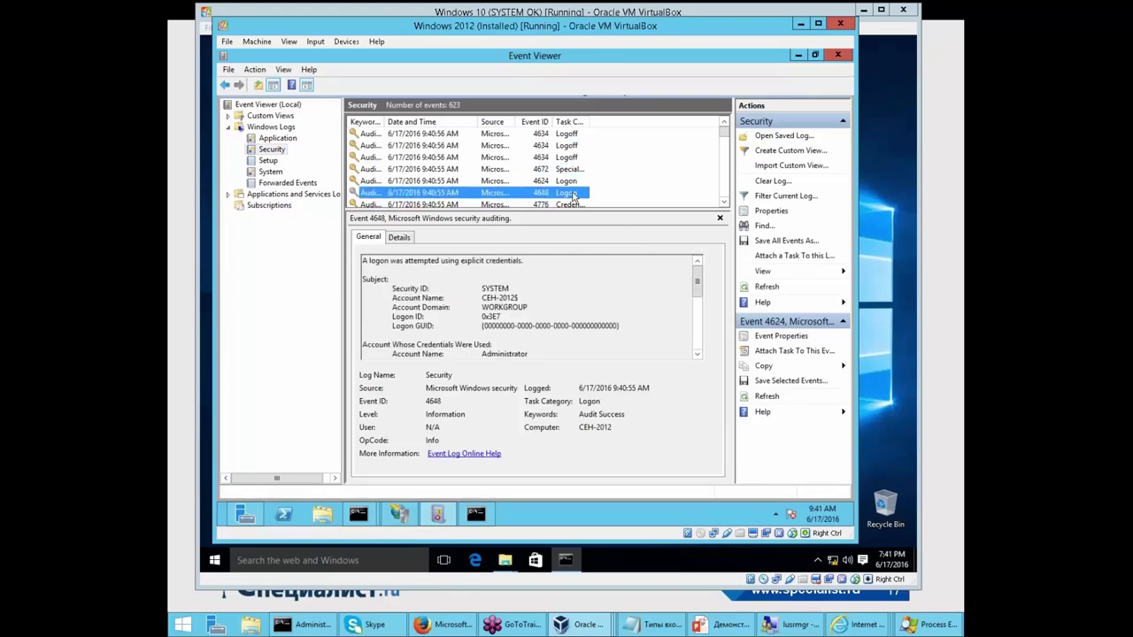
{"action": "left_click", "coordinate": [559, 301]}
{"action": "scroll", "coordinate": [559, 301], "scroll_direction": "down", "scroll_amount": 1}
{"action": "left_click", "coordinate": [571, 192]}
{"action": "scroll", "coordinate": [571, 199], "scroll_direction": "down", "scroll_amount": 1}
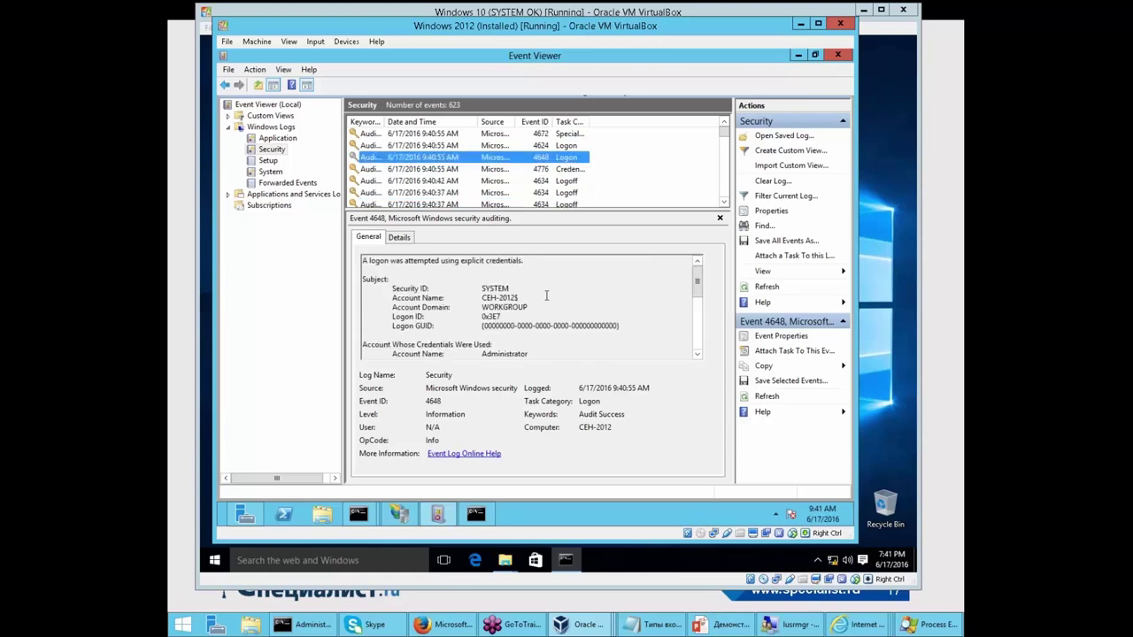
{"action": "left_click", "coordinate": [547, 295]}
{"action": "scroll", "coordinate": [546, 296], "scroll_direction": "down", "scroll_amount": 2}
{"action": "scroll", "coordinate": [546, 295], "scroll_direction": "down", "scroll_amount": 4}
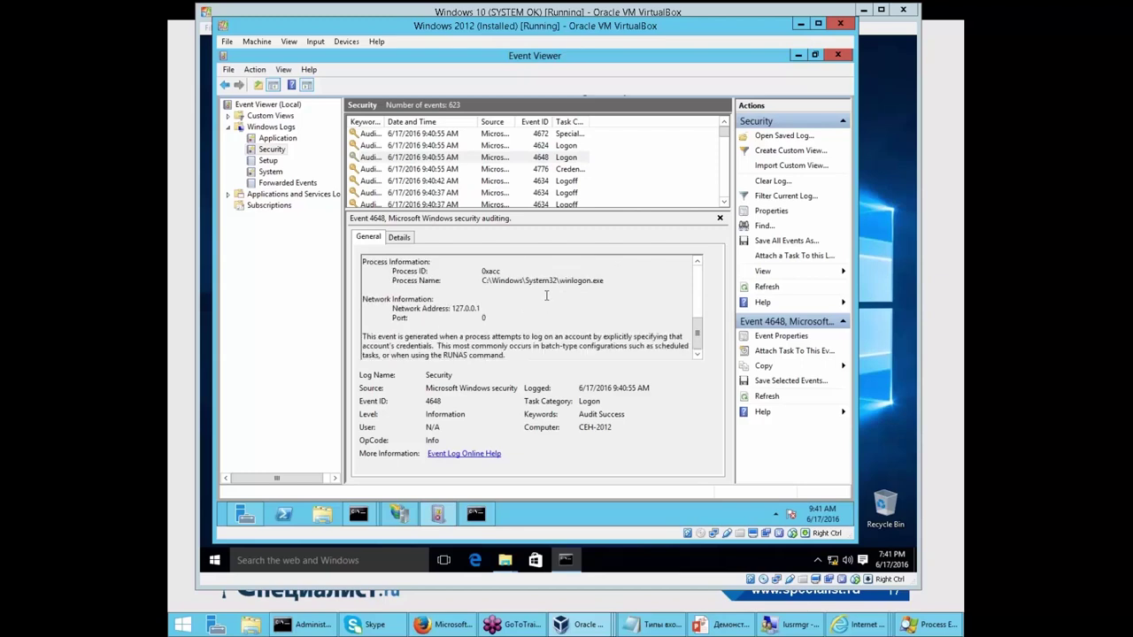
{"action": "scroll", "coordinate": [546, 295], "scroll_direction": "up", "scroll_amount": 5}
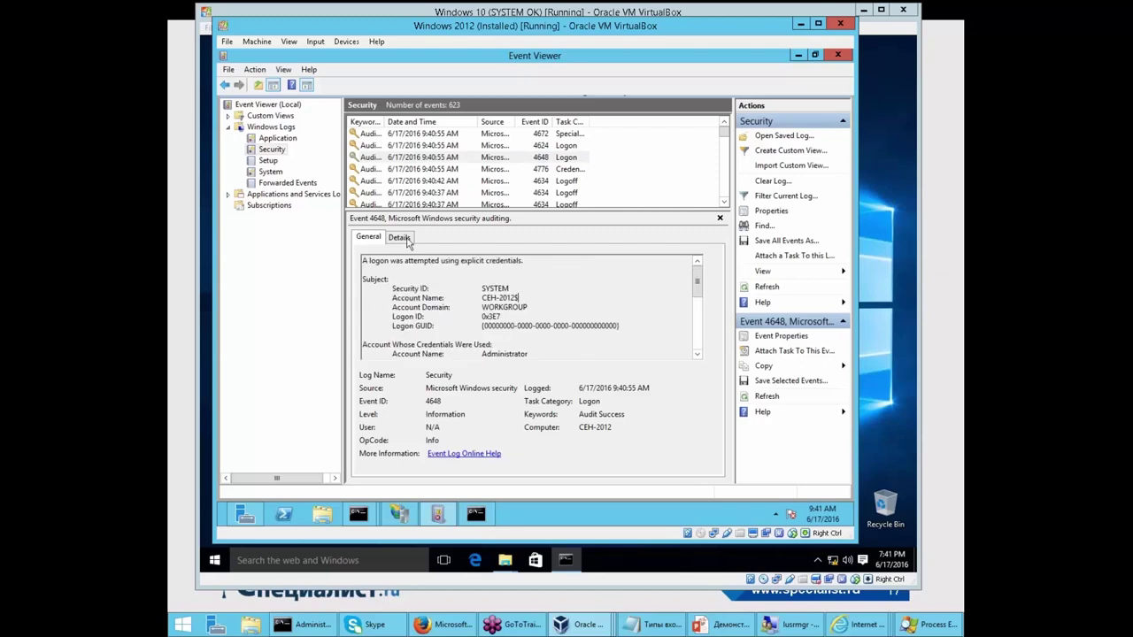
{"action": "left_click", "coordinate": [403, 237]}
Step through the 4624, 4672, 4634, 4776 and 4648 events down to the 9:40:36 AM 4624 logon
{"action": "left_click", "coordinate": [566, 145]}
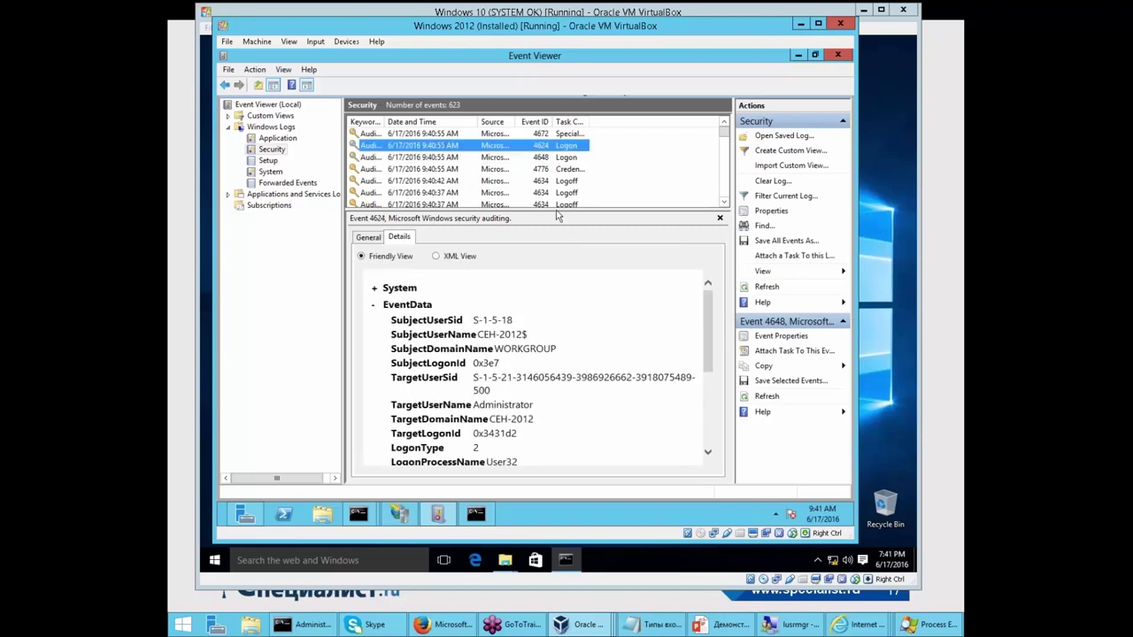
{"action": "left_click_drag", "start_coordinate": [536, 212], "coordinate": [536, 194]}
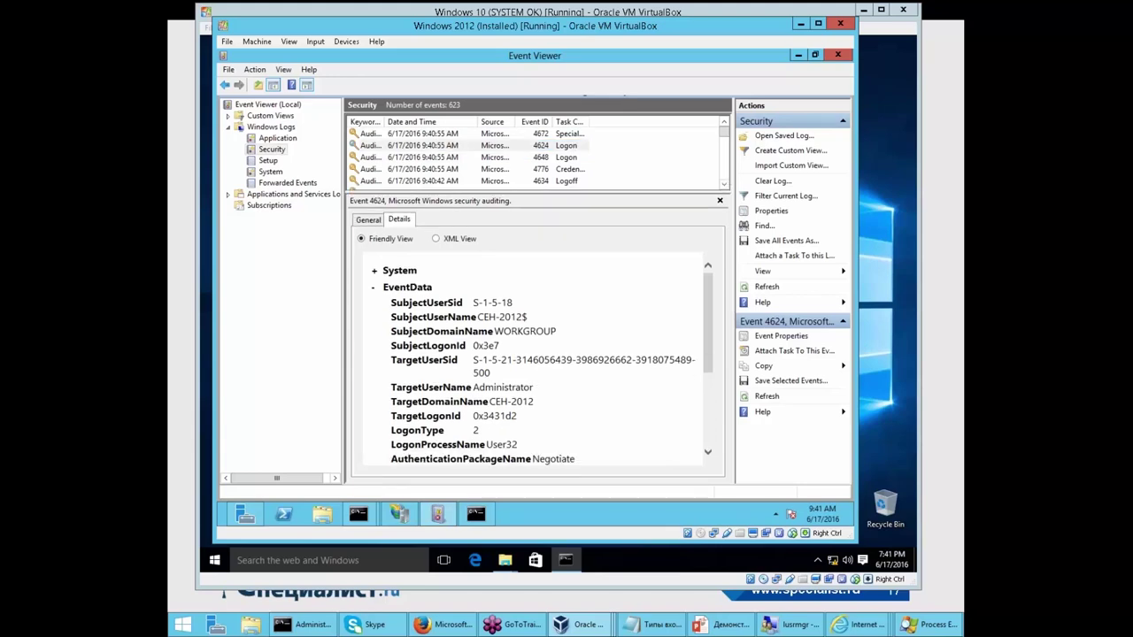
{"action": "left_click", "coordinate": [556, 135]}
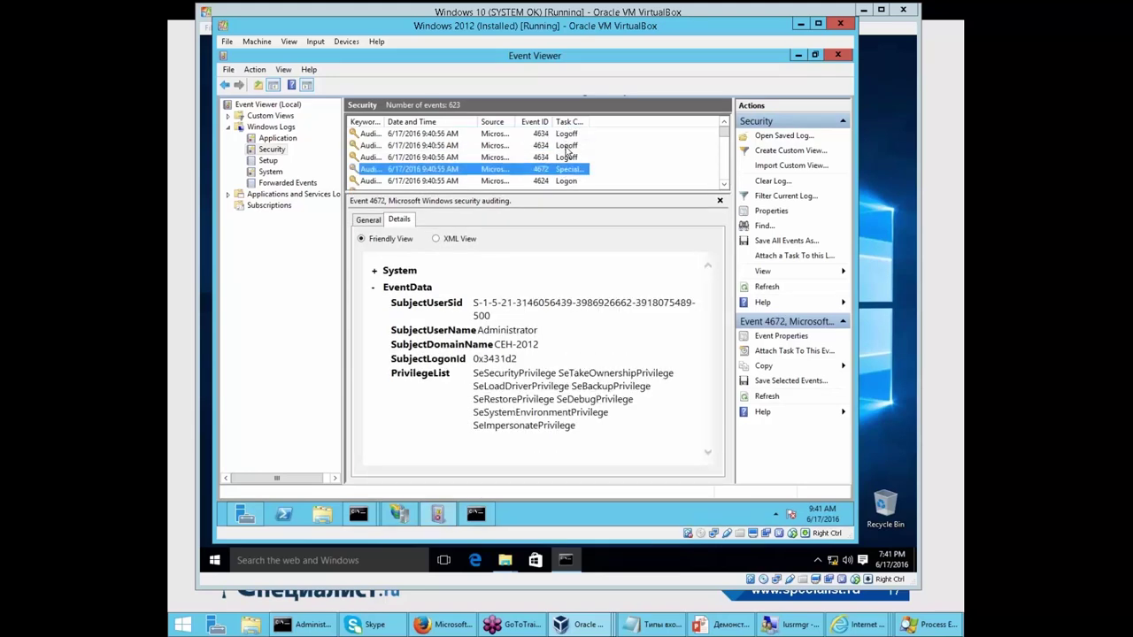
{"action": "left_click", "coordinate": [563, 133]}
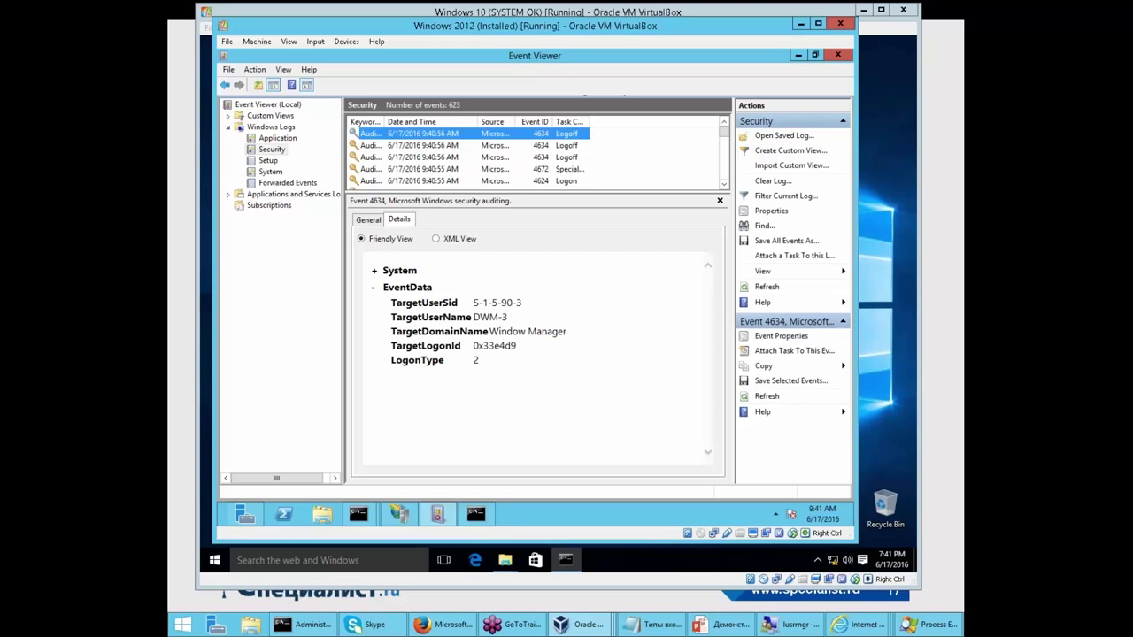
{"action": "key", "text": "Down"}
{"action": "key", "text": "Down"}
{"action": "key", "text": "Down"}
{"action": "key", "text": "Down"}
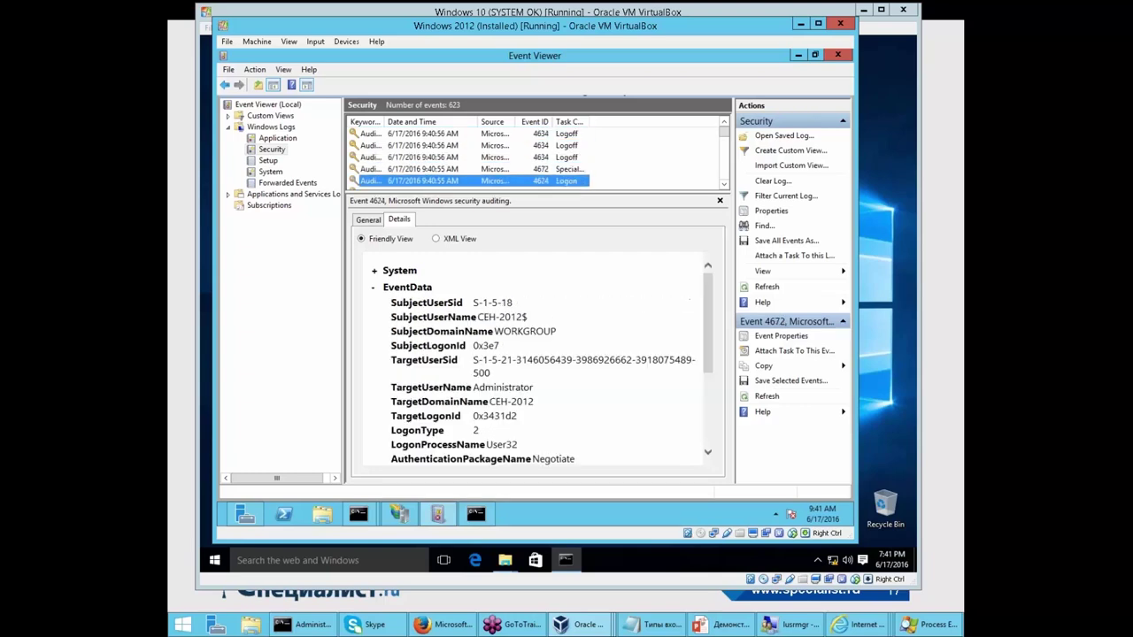
{"action": "key", "text": "Down"}
{"action": "key", "text": "Down"}
{"action": "key", "text": "Down"}
{"action": "key", "text": "Down"}
{"action": "key", "text": "Down"}
{"action": "key", "text": "Down"}
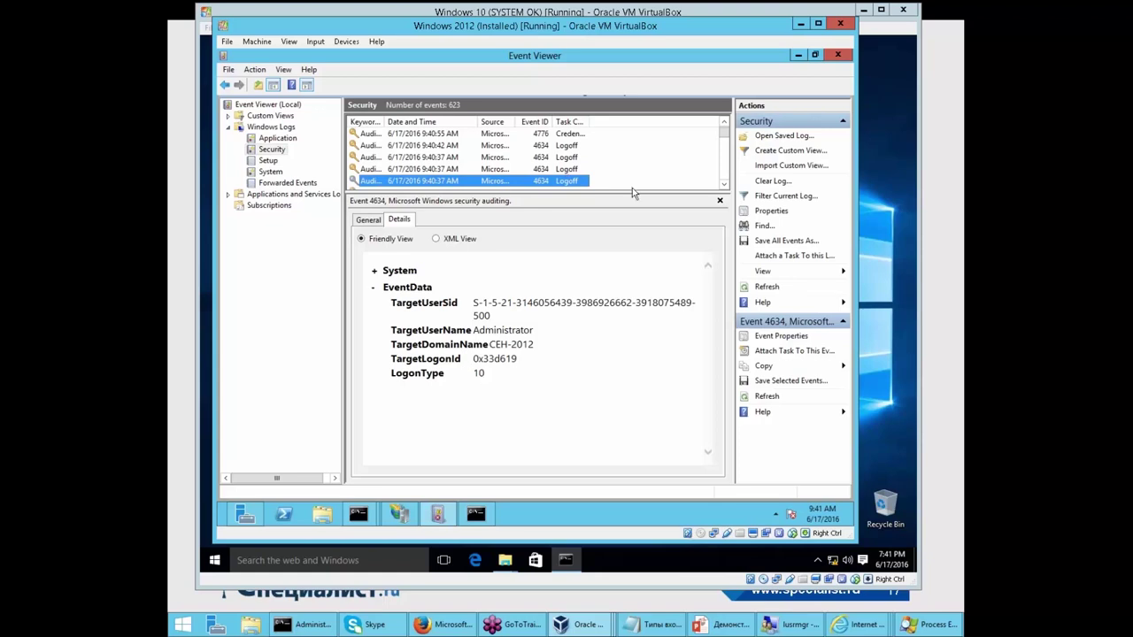
{"action": "key", "text": "Down"}
{"action": "key", "text": "Down"}
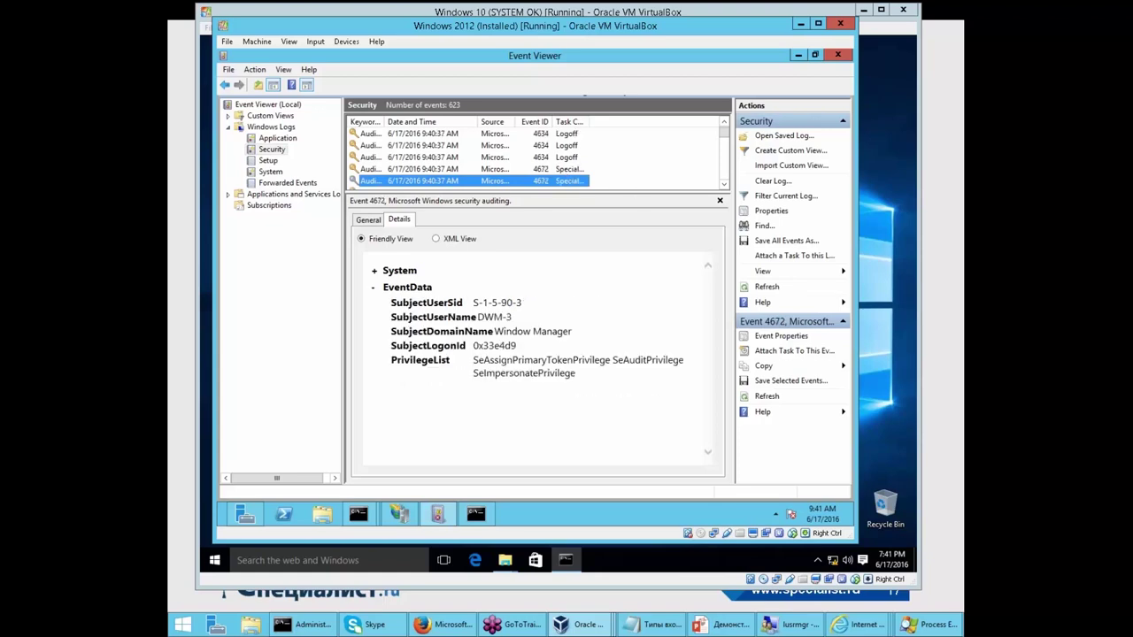
{"action": "key", "text": "Down"}
{"action": "key", "text": "Down"}
{"action": "key", "text": "Down"}
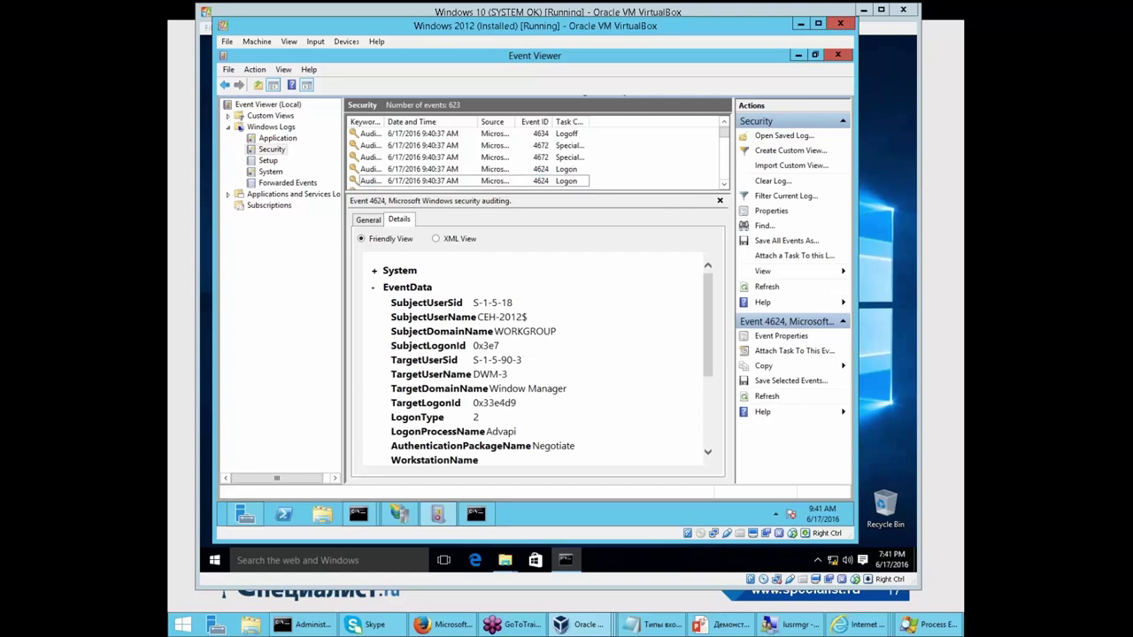
{"action": "key", "text": "Down"}
{"action": "key", "text": "Down"}
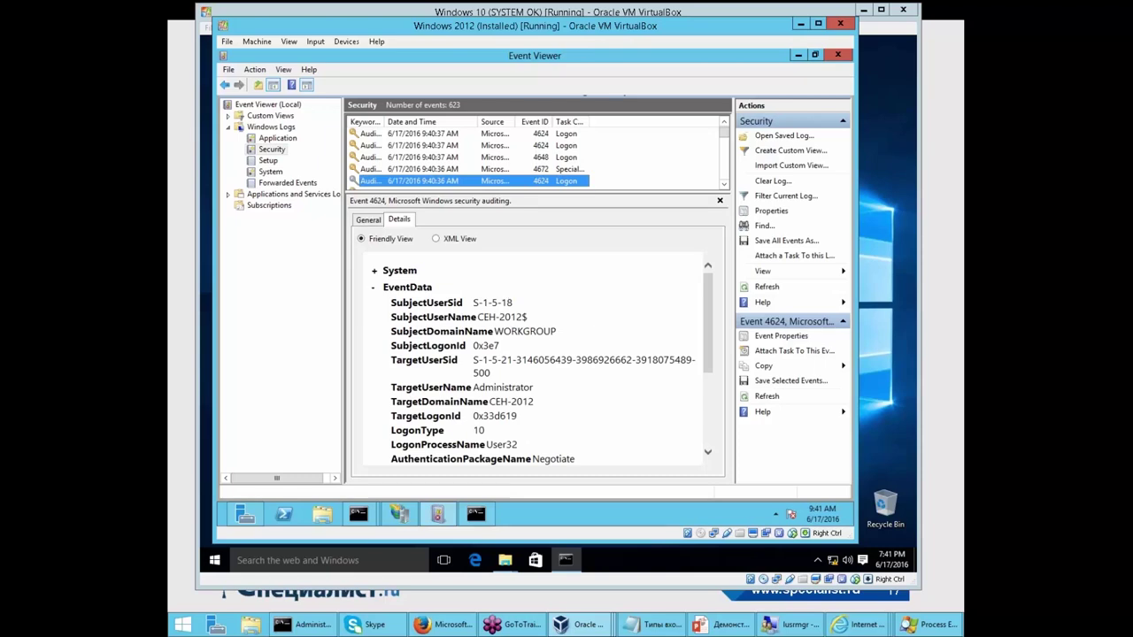
Read the 4624 event's General description, point out Logon Type 10, and return to the slideshow
{"action": "left_click", "coordinate": [368, 219]}
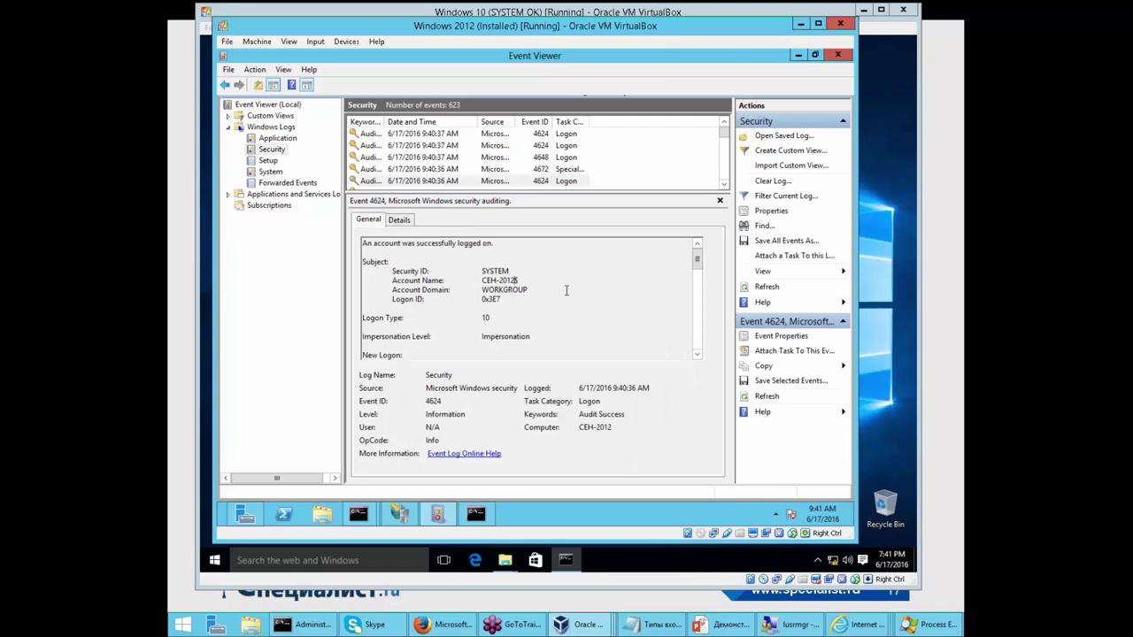
{"action": "scroll", "coordinate": [495, 282], "scroll_direction": "down", "scroll_amount": 2}
{"action": "scroll", "coordinate": [557, 308], "scroll_direction": "up", "scroll_amount": 3}
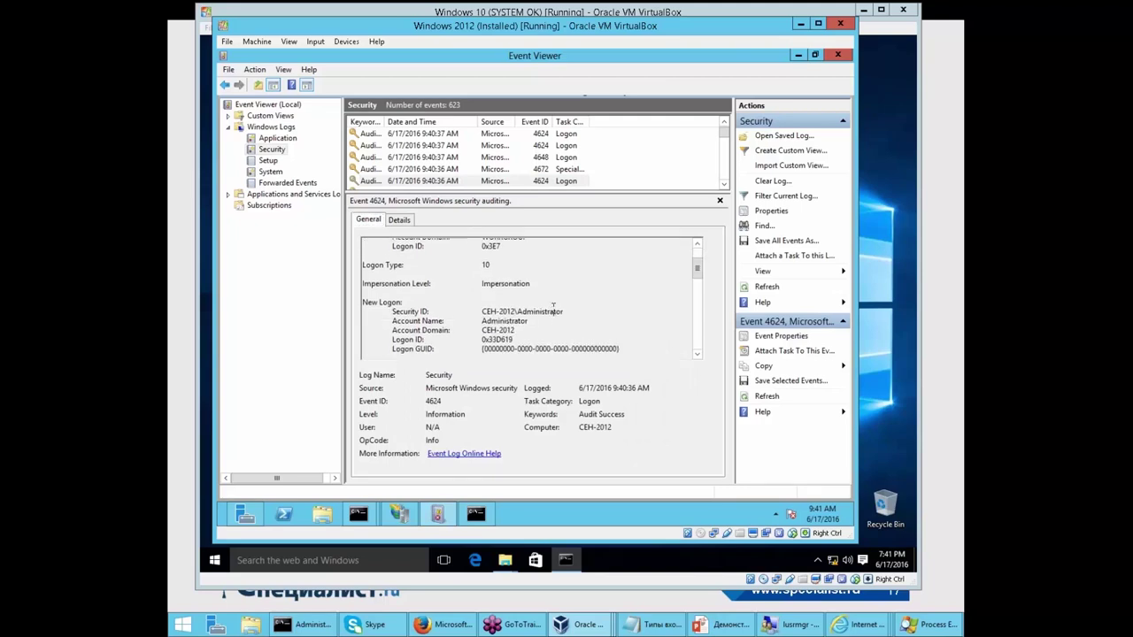
{"action": "scroll", "coordinate": [568, 310], "scroll_direction": "down", "scroll_amount": 1}
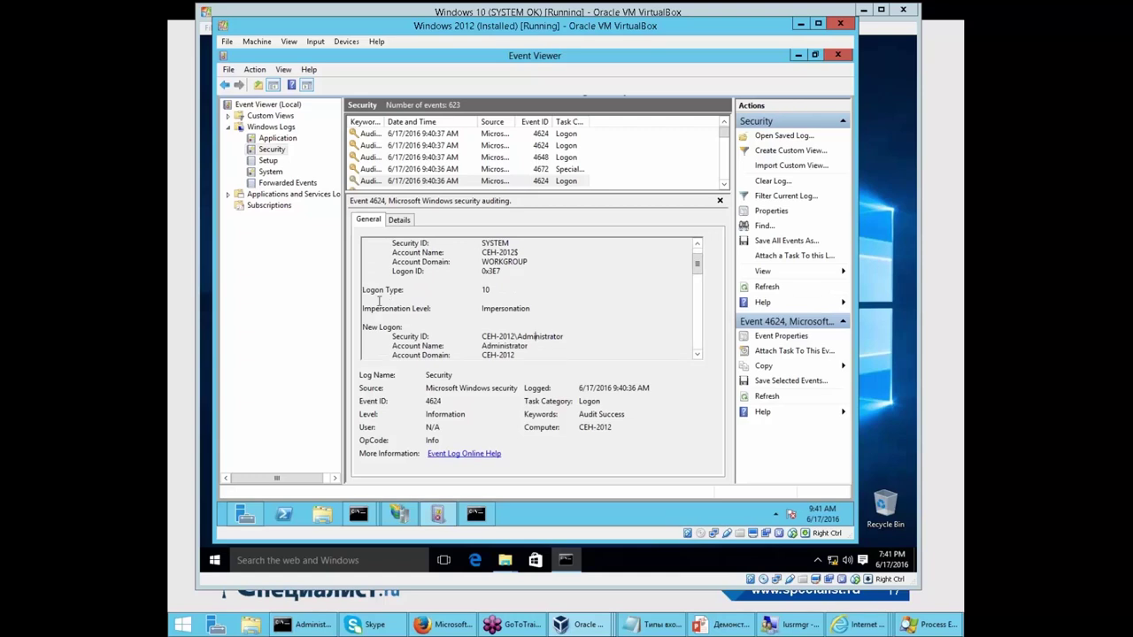
{"action": "left_click", "coordinate": [509, 290]}
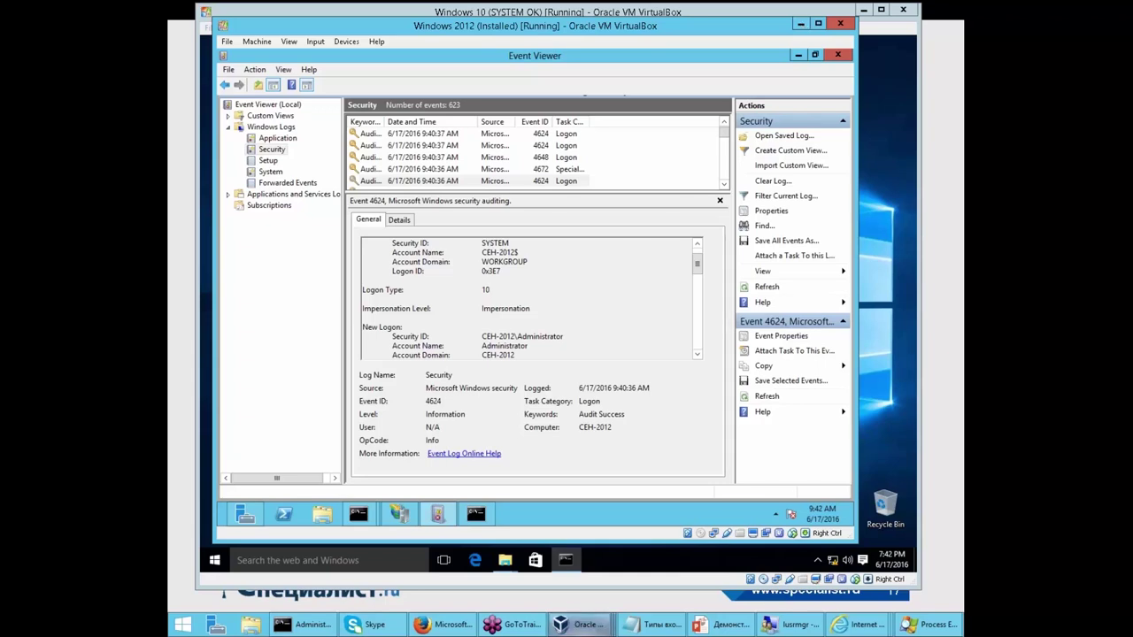
{"action": "left_click", "coordinate": [660, 620]}
Advance to slide 18 on Cached Interactive logon and return to the domain controller VM
{"action": "key", "text": "Right"}
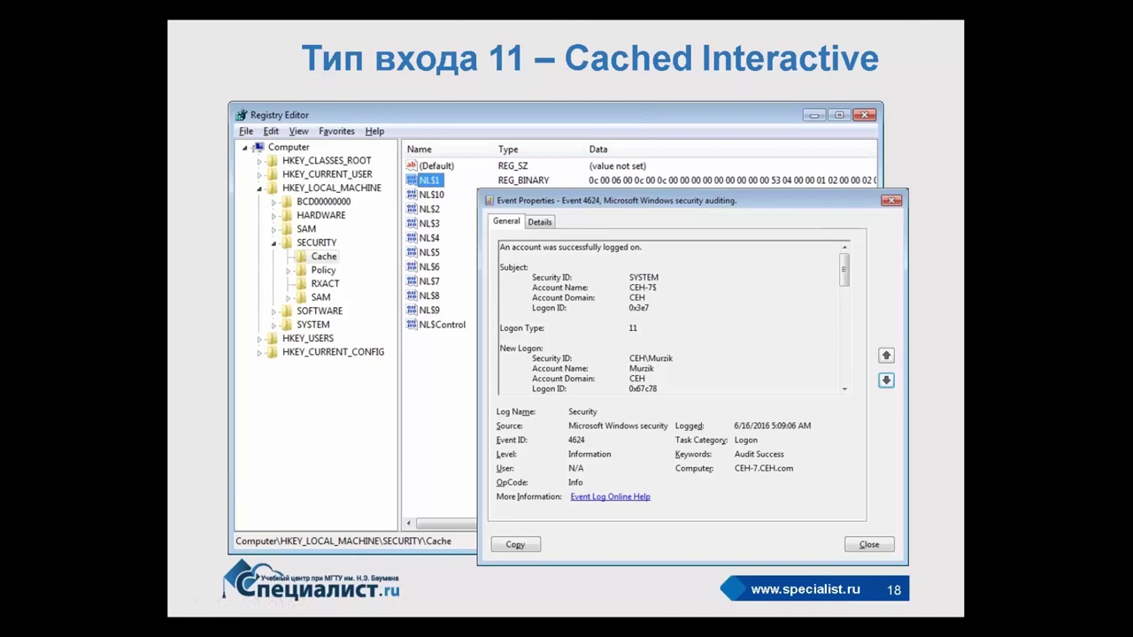
{"action": "key", "text": "alt+Tab"}
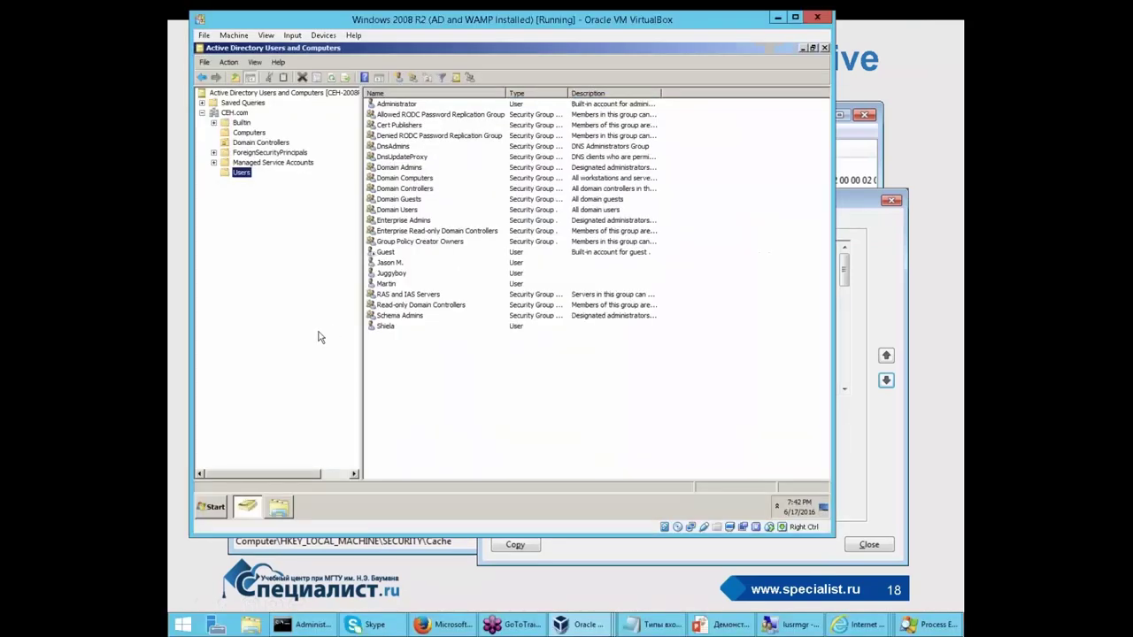
Start a new user in the Users container with name and logon name Murzik
{"action": "right_click", "coordinate": [250, 177]}
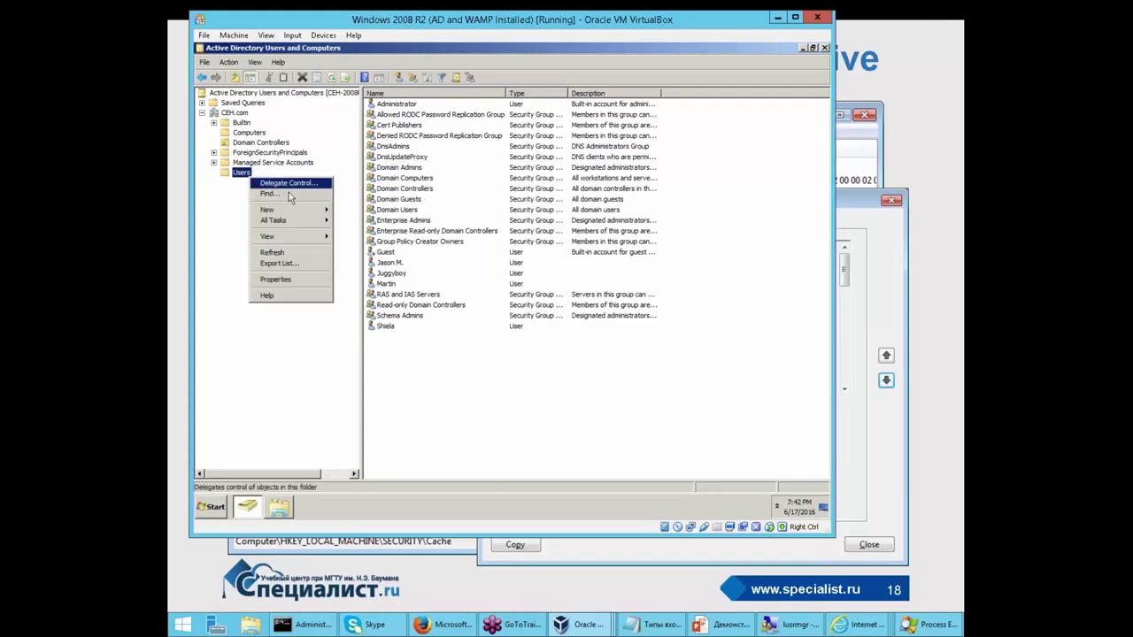
{"action": "mouse_move", "coordinate": [294, 210]}
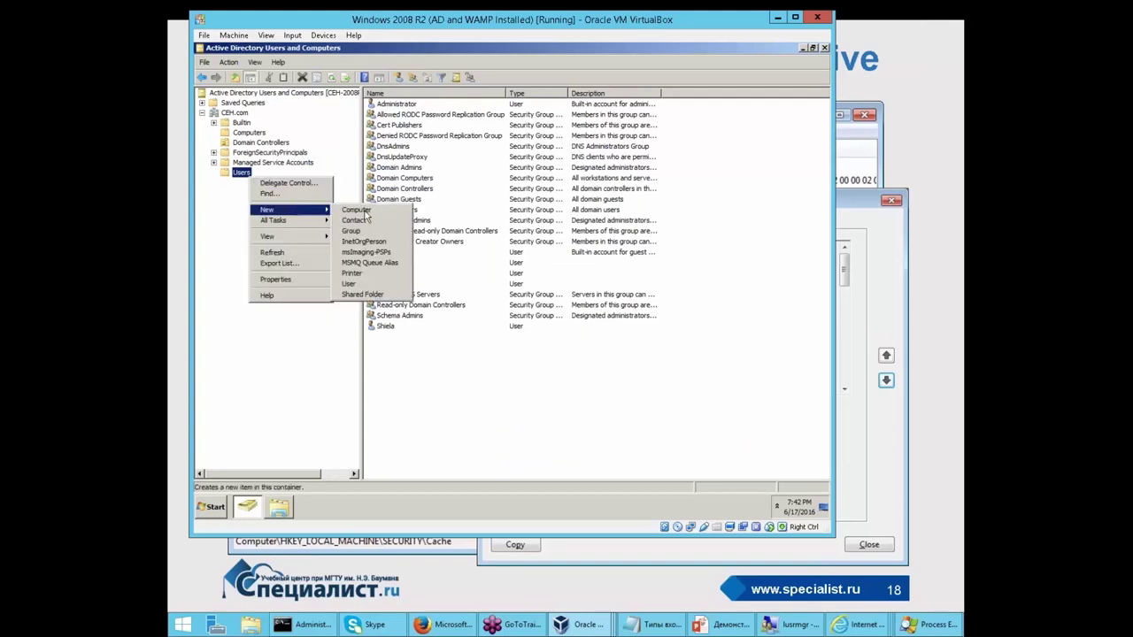
{"action": "left_click", "coordinate": [372, 275]}
{"action": "type", "text": "Murzi"}
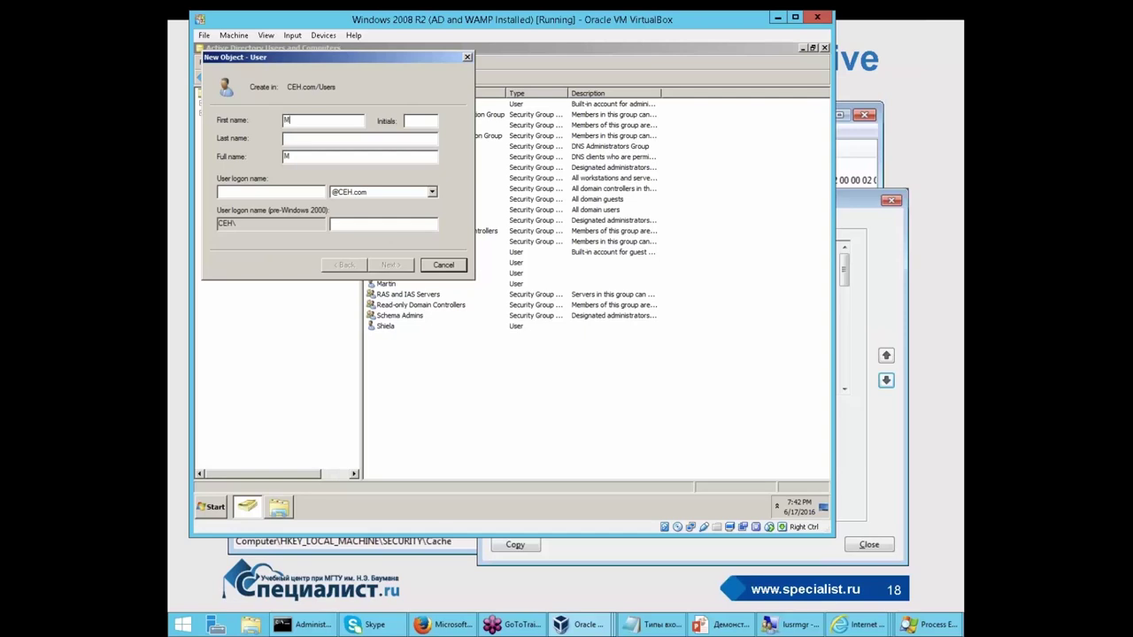
{"action": "key", "text": "Tab"}
{"action": "key", "text": "Tab"}
{"action": "key", "text": "Tab"}
{"action": "key", "text": "Tab"}
{"action": "type", "text": "Murzik"}
Set Murzik's password, clear change-at-next-logon, tick Password never expires, and finish
{"action": "left_click", "coordinate": [407, 268]}
{"action": "key", "text": "Tab"}
{"action": "left_click", "coordinate": [278, 163]}
{"action": "left_click", "coordinate": [278, 193]}
{"action": "left_click", "coordinate": [390, 264]}
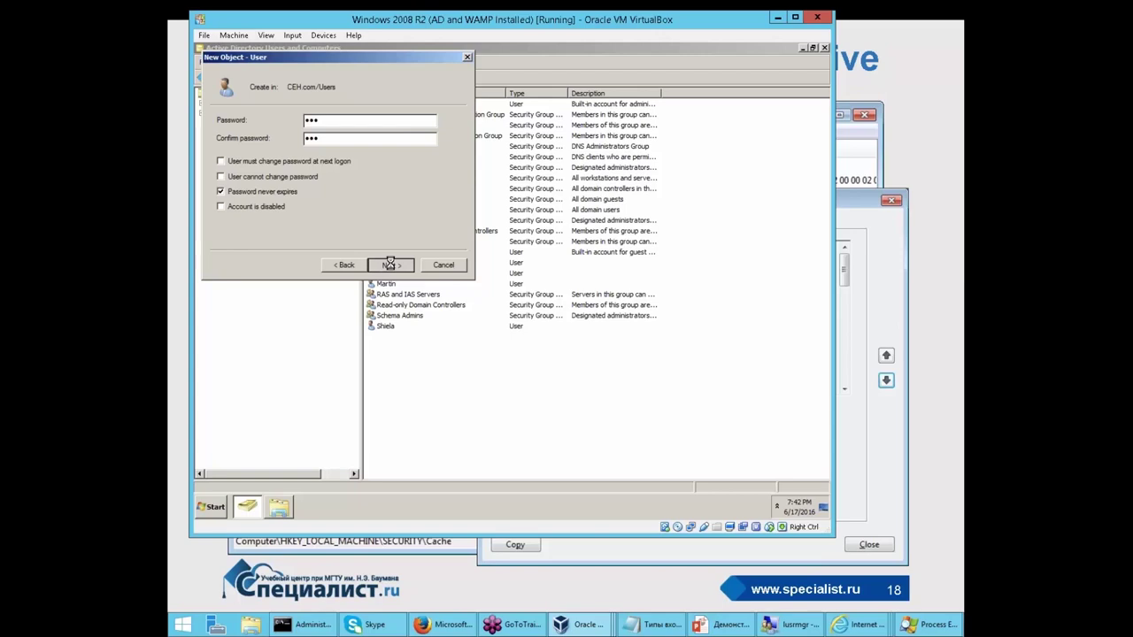
{"action": "left_click", "coordinate": [391, 264]}
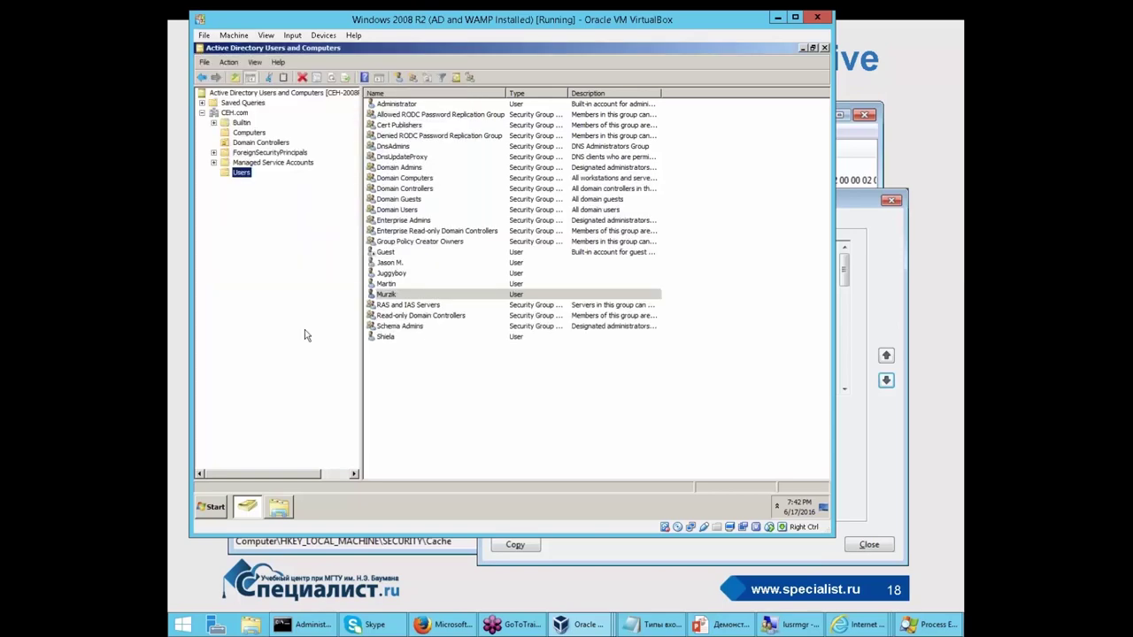
Add Murzik as a member of the Domain Admins group and apply
{"action": "left_click", "coordinate": [586, 625]}
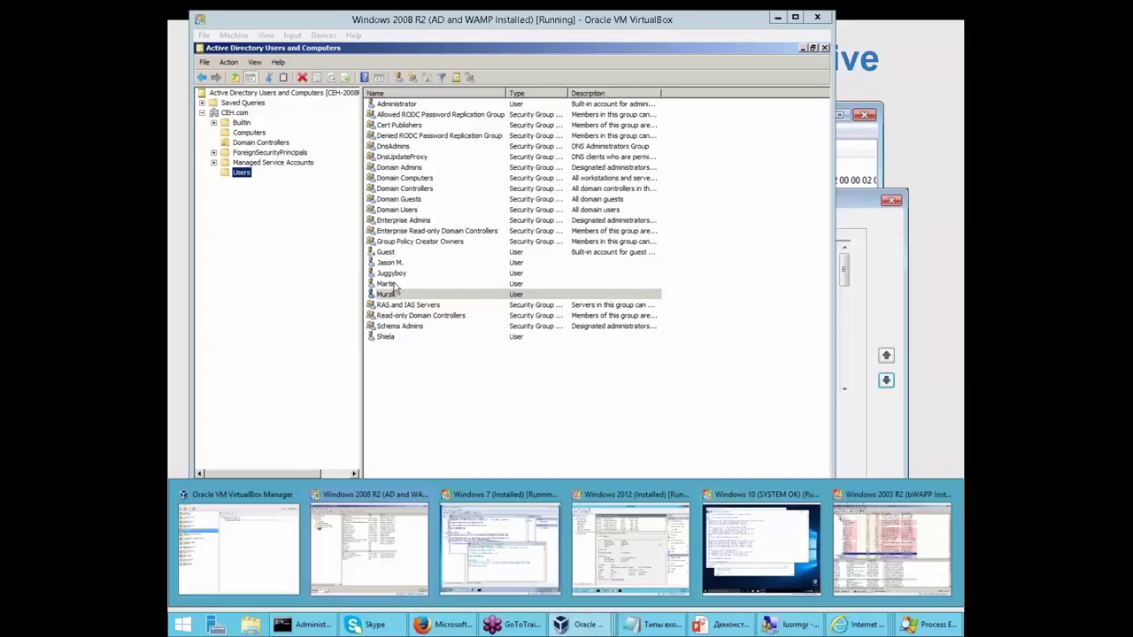
{"action": "double_click", "coordinate": [404, 168]}
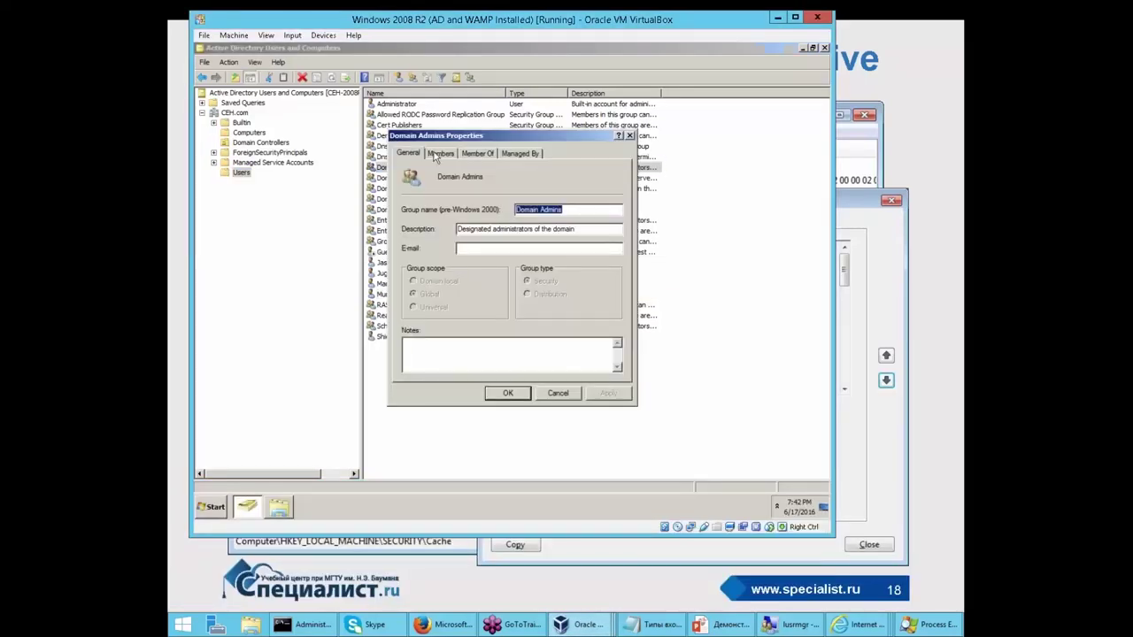
{"action": "left_click", "coordinate": [440, 154]}
{"action": "left_click", "coordinate": [423, 357]}
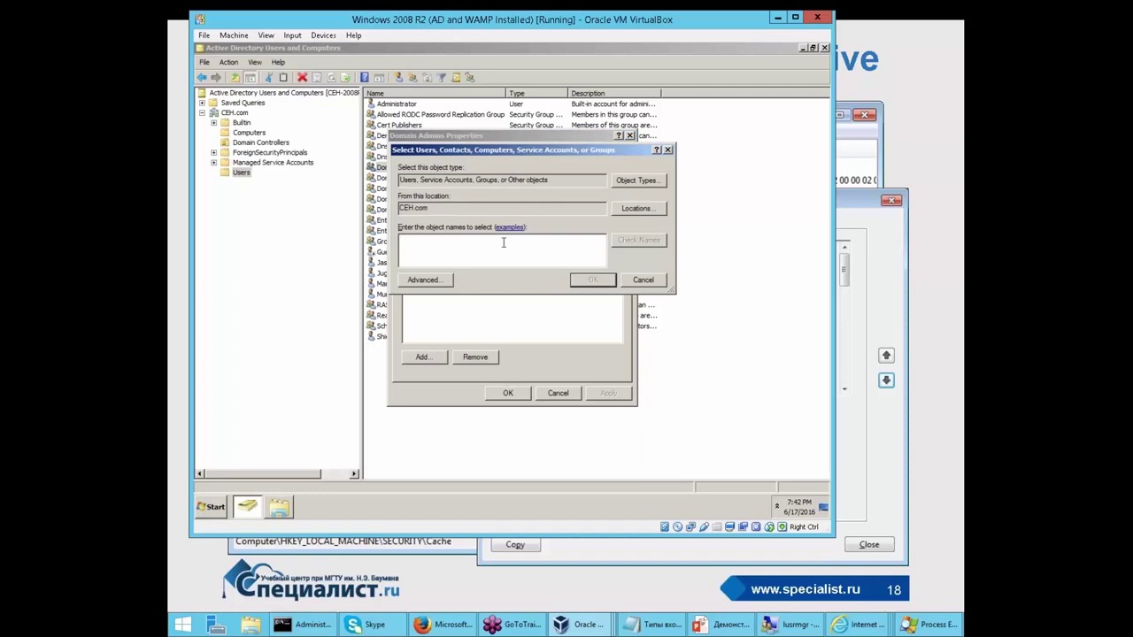
{"action": "type", "text": "Murzik"}
{"action": "key", "text": "Return"}
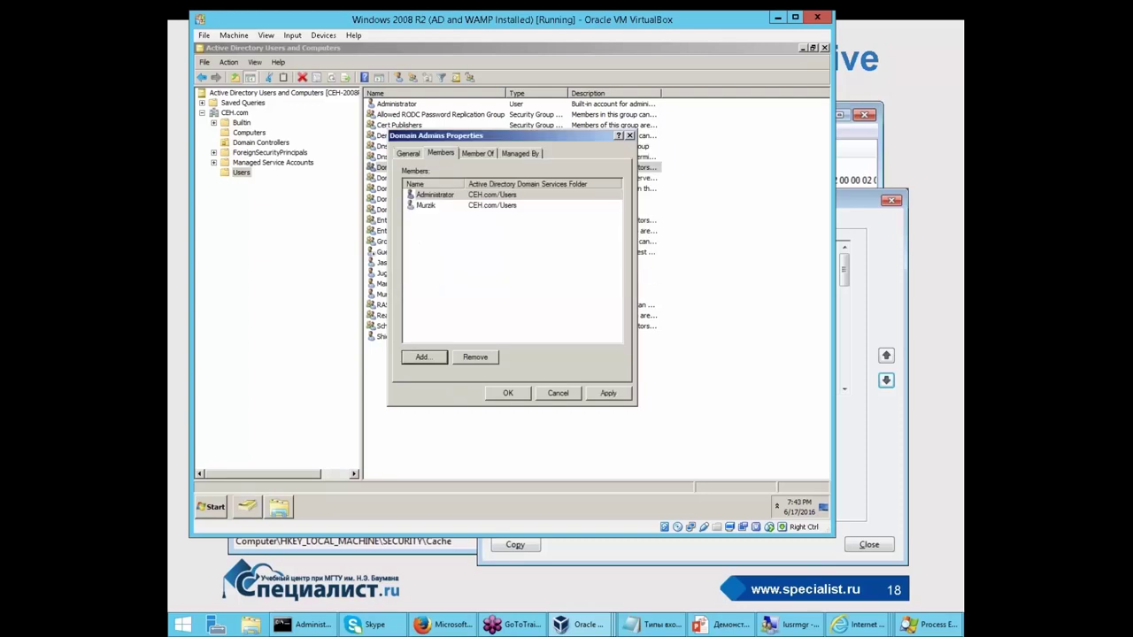
{"action": "left_click", "coordinate": [608, 393]}
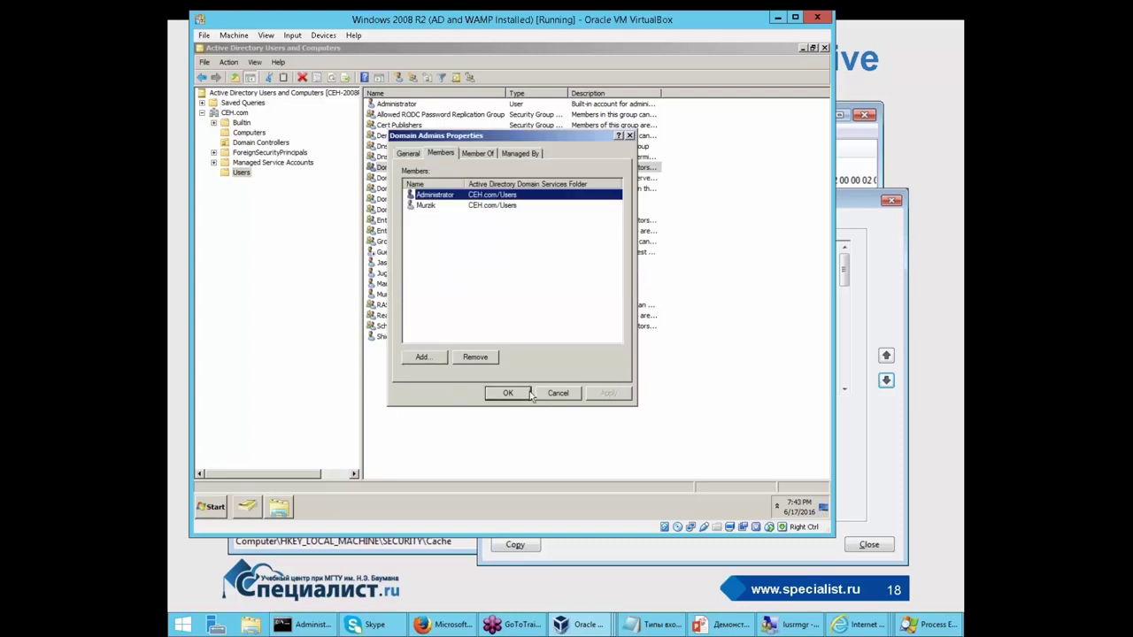
{"action": "left_click", "coordinate": [518, 396]}
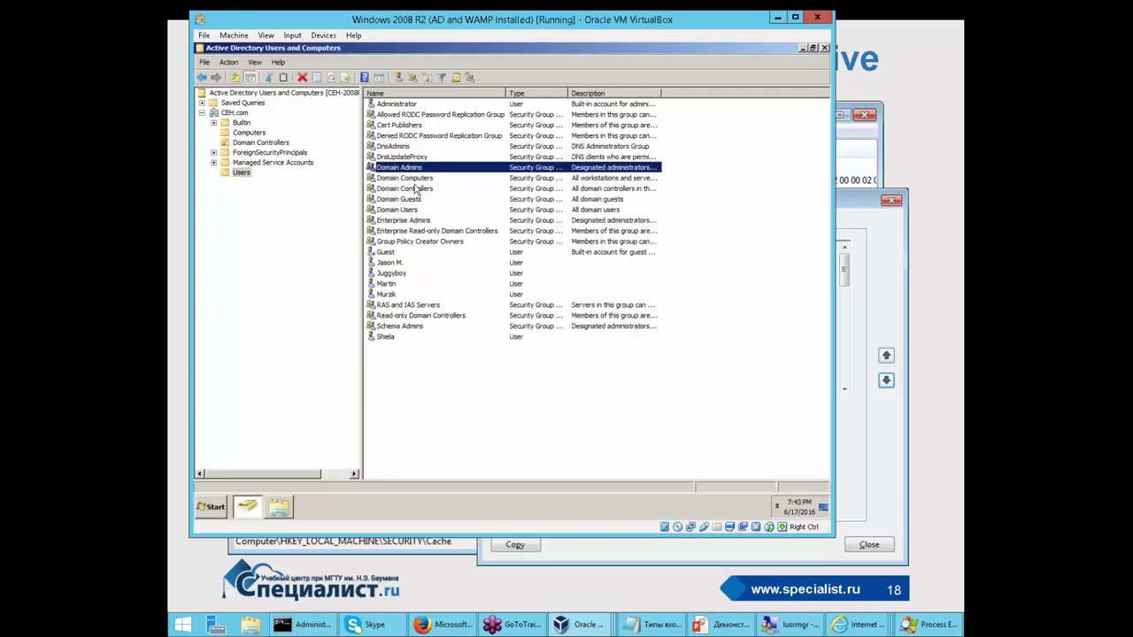
{"action": "mouse_move", "coordinate": [568, 631]}
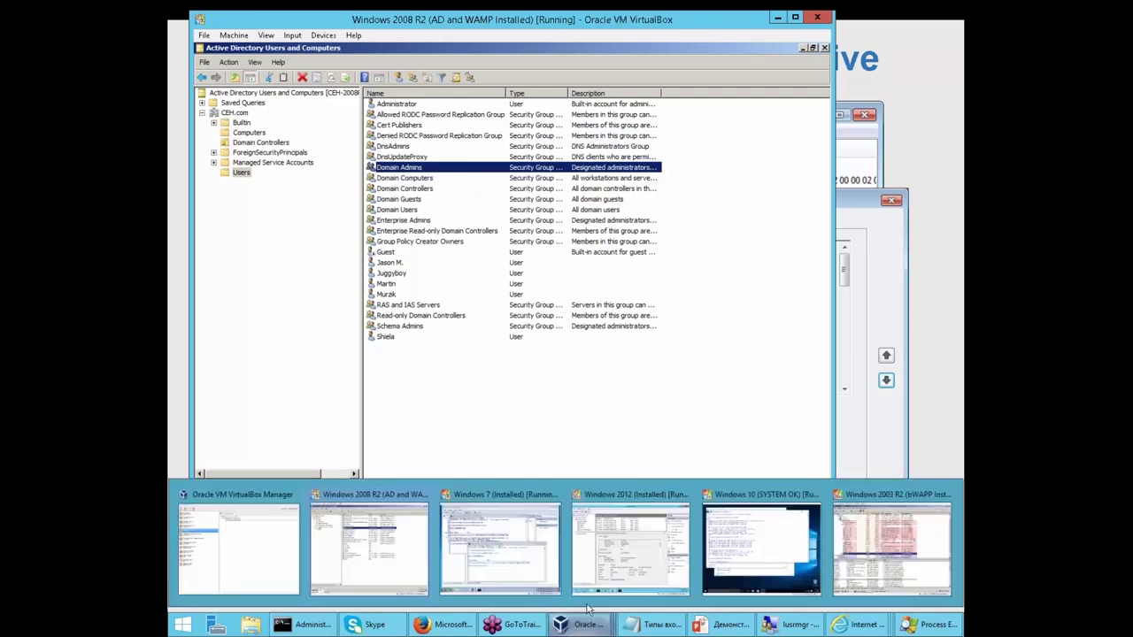
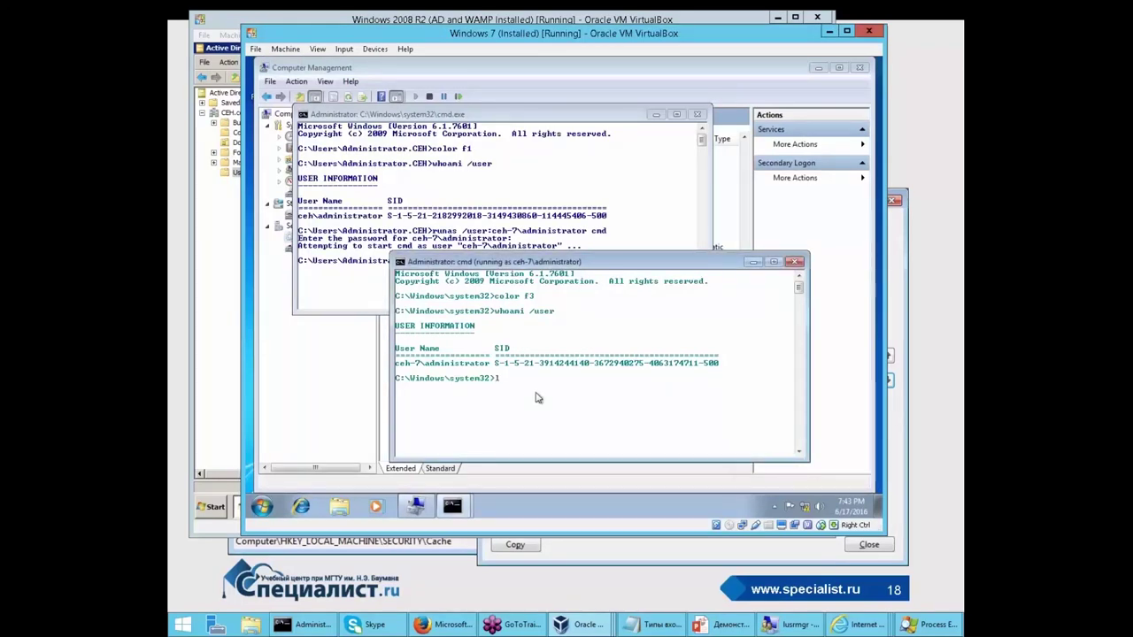
Log off the administrator session, then sign in as the domain user with the account password
{"action": "key", "text": "Return"}
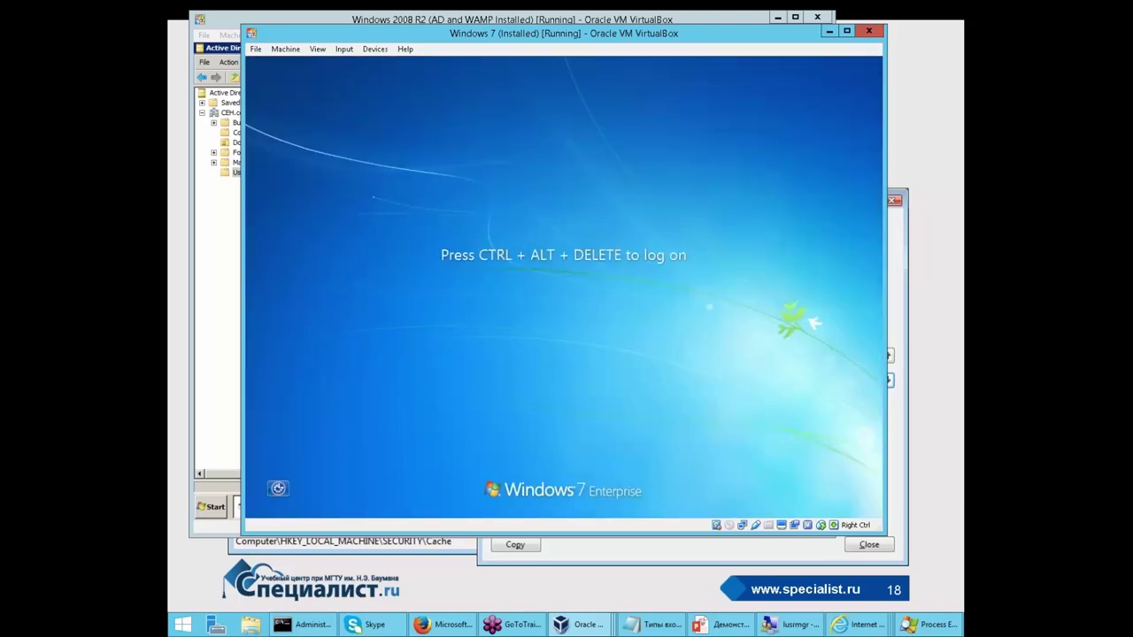
{"action": "key", "text": "ctrl+alt+Delete"}
{"action": "left_click", "coordinate": [564, 408]}
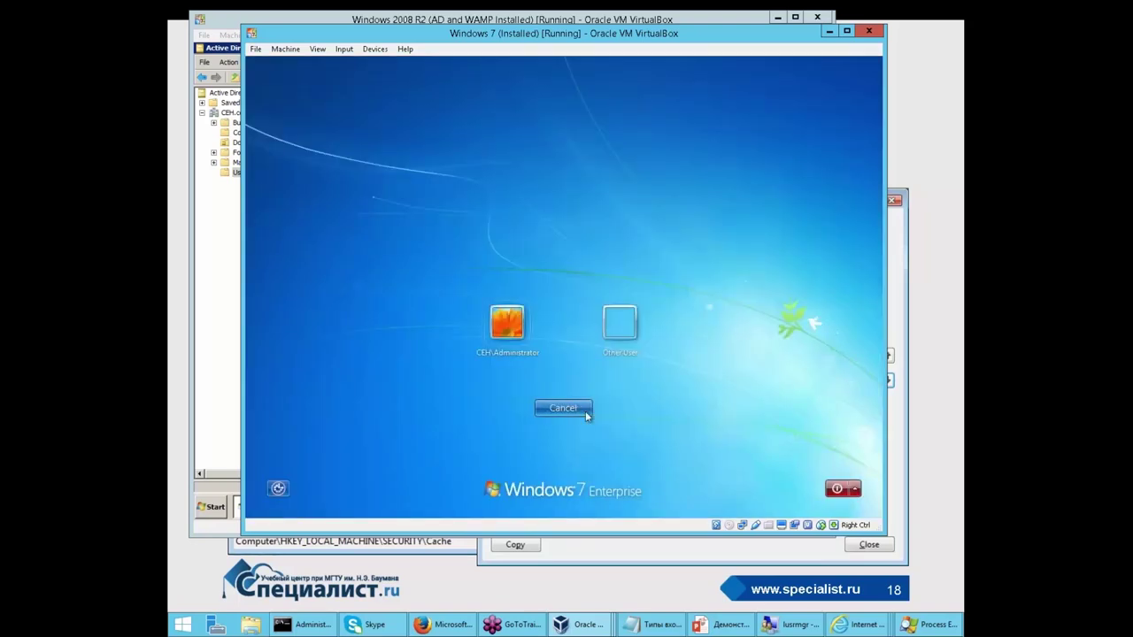
{"action": "left_click", "coordinate": [617, 329]}
{"action": "type", "text": "Murzik"}
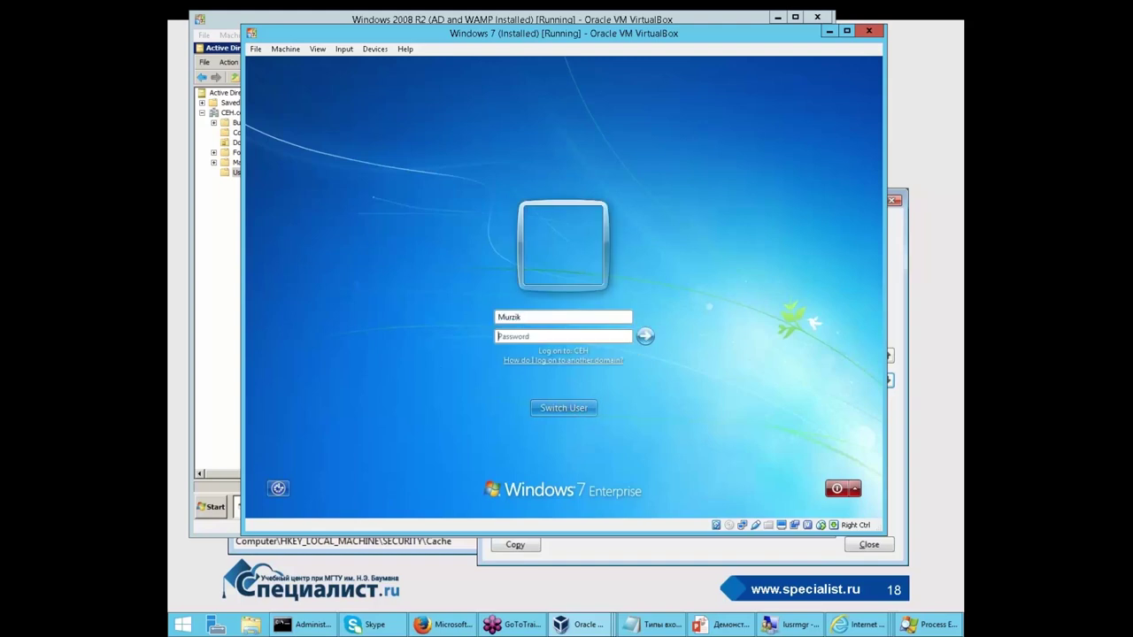
{"action": "key", "text": "Tab"}
{"action": "key", "text": "Return"}
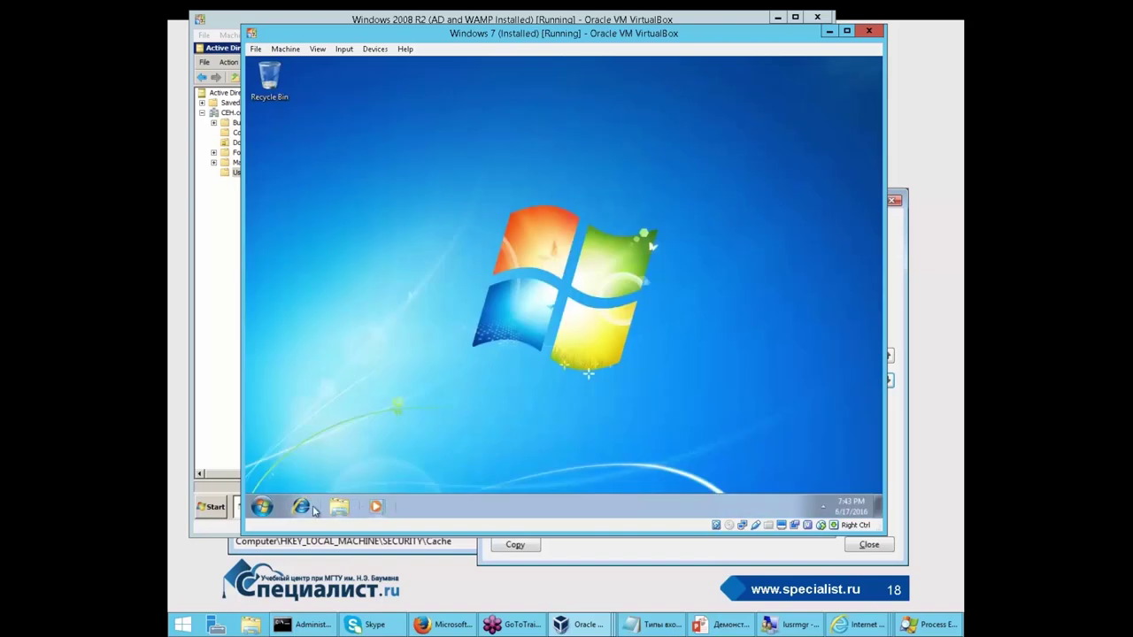
Start a command prompt from the Start search and run eventvwr.msc
{"action": "left_click", "coordinate": [262, 506]}
{"action": "left_click", "coordinate": [335, 472]}
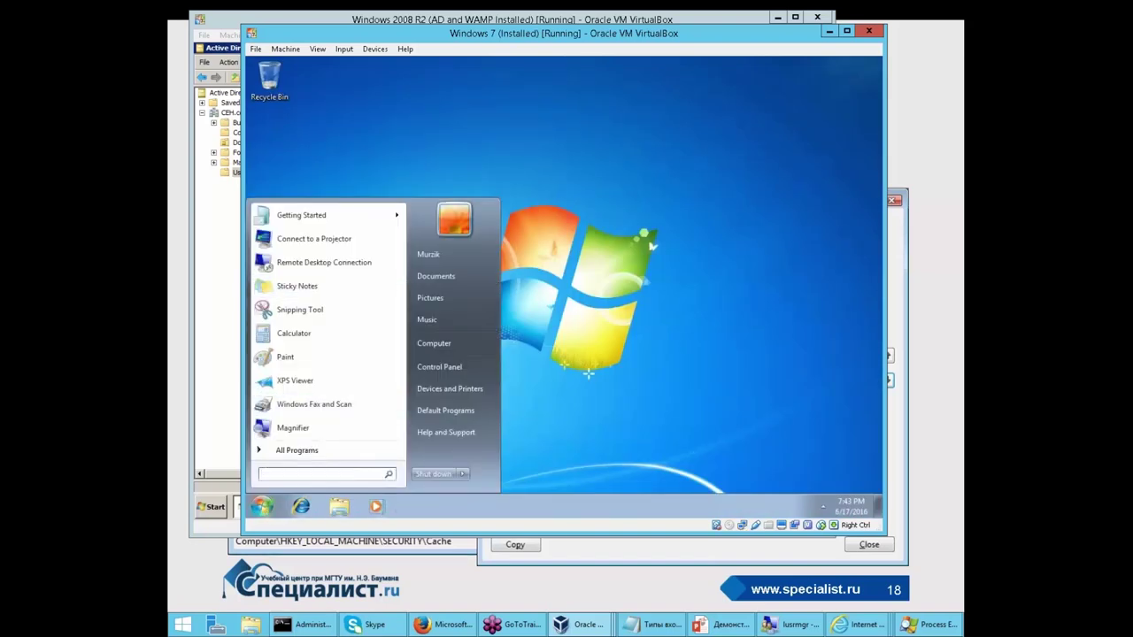
{"action": "type", "text": "cmd"}
{"action": "key", "text": "Return"}
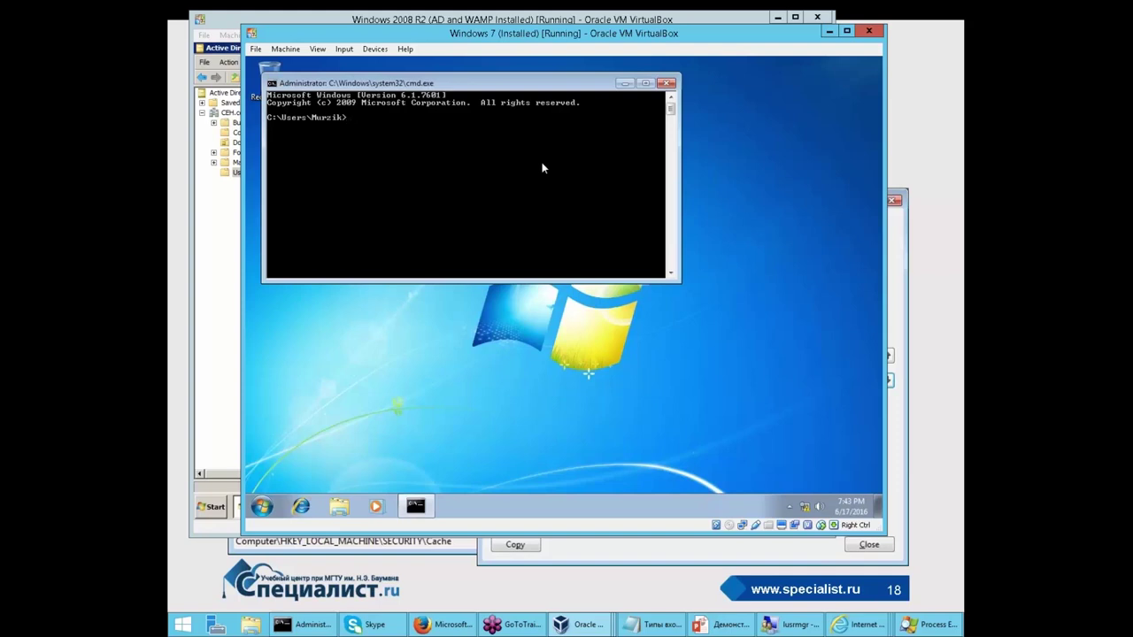
{"action": "type", "text": "eventvwr.msc"}
{"action": "key", "text": "Return"}
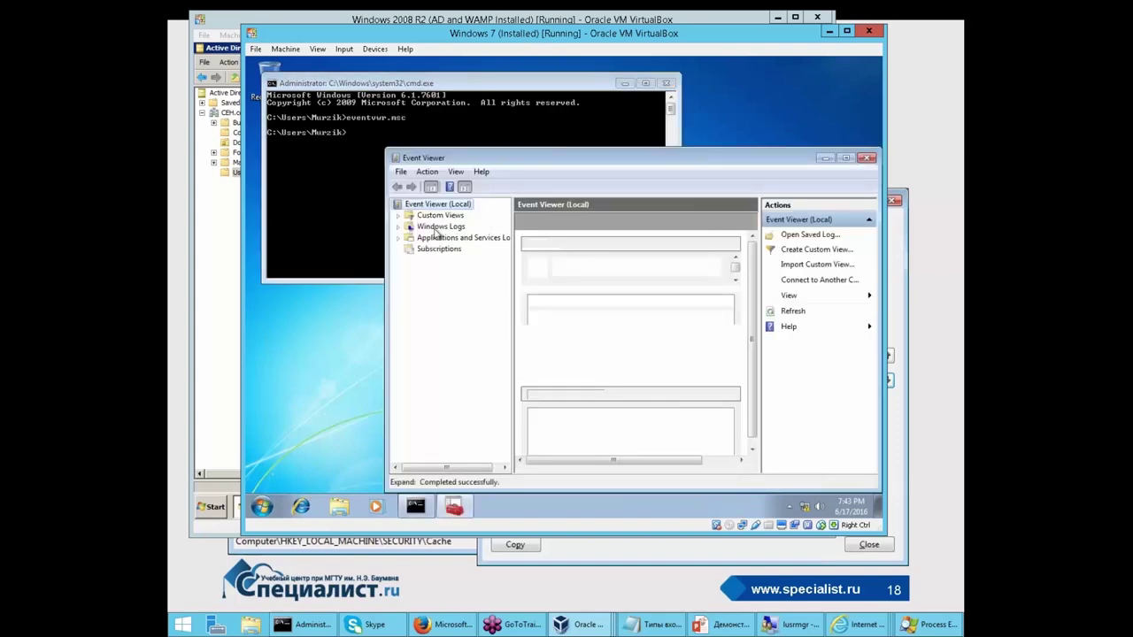
Open the 7:43:32 PM 4624 logon event in the Windows Logs > Security log
{"action": "double_click", "coordinate": [440, 228]}
{"action": "left_click", "coordinate": [441, 250]}
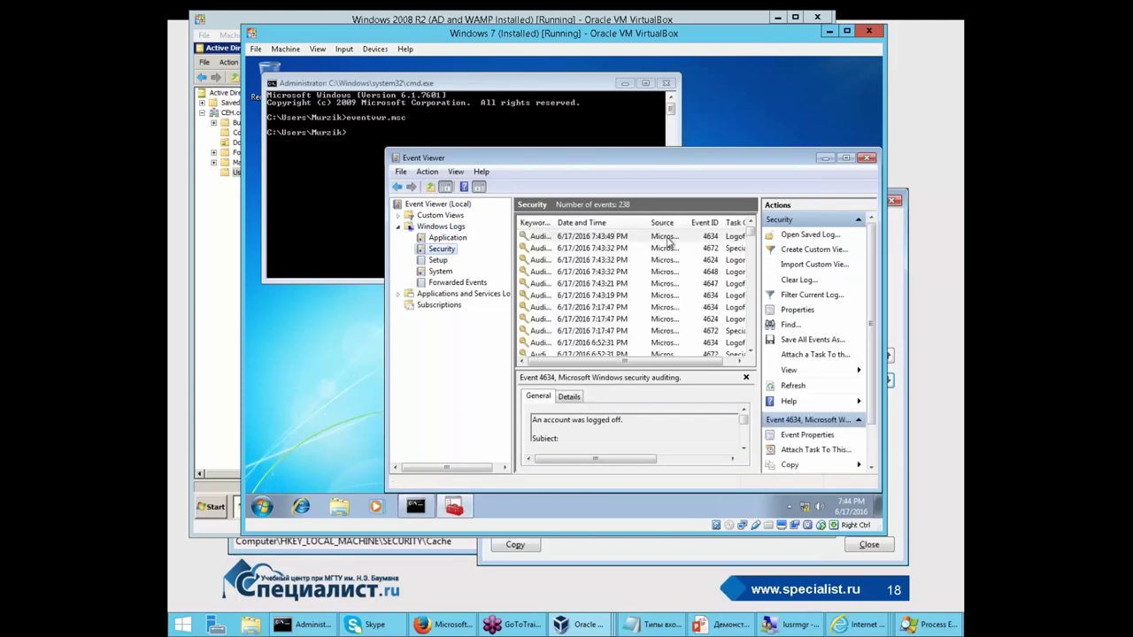
{"action": "left_click", "coordinate": [672, 260]}
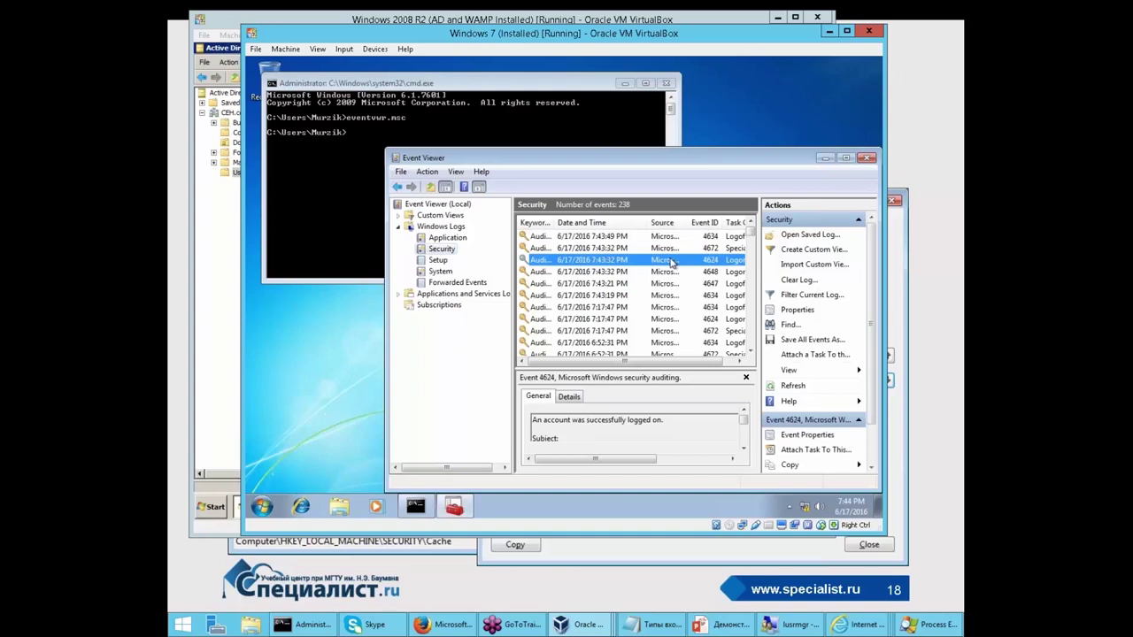
{"action": "double_click", "coordinate": [673, 260]}
{"action": "scroll", "coordinate": [457, 219], "scroll_direction": "down", "scroll_amount": 3}
{"action": "scroll", "coordinate": [470, 209], "scroll_direction": "up", "scroll_amount": 1}
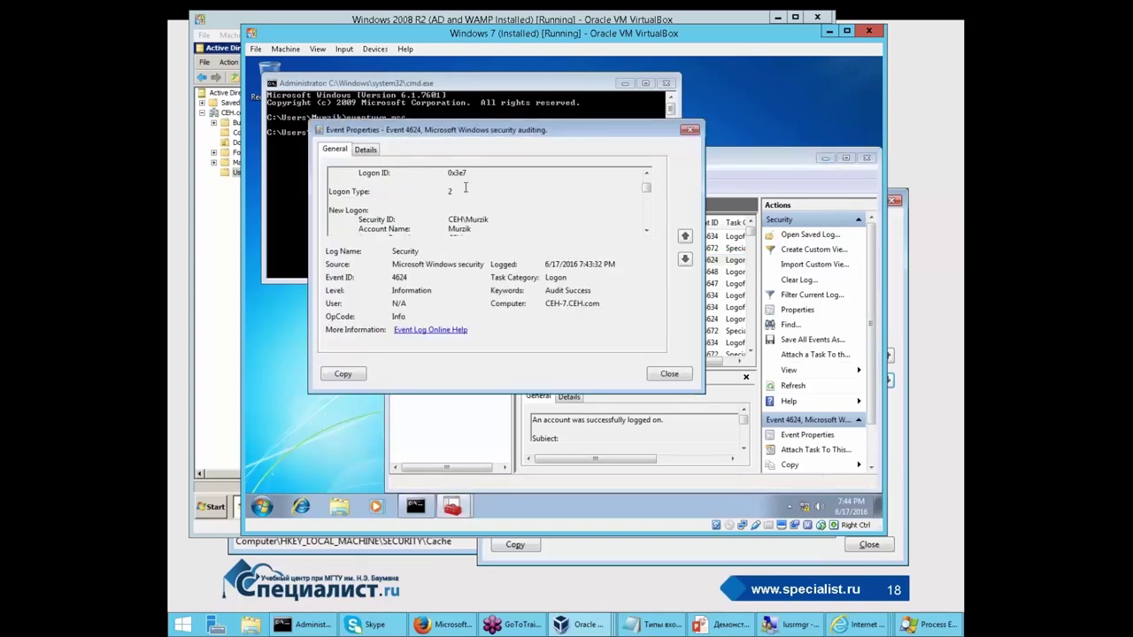
On the 2008 server, open Event Viewer from Administrative Tools and show the Security log
{"action": "left_click", "coordinate": [223, 490]}
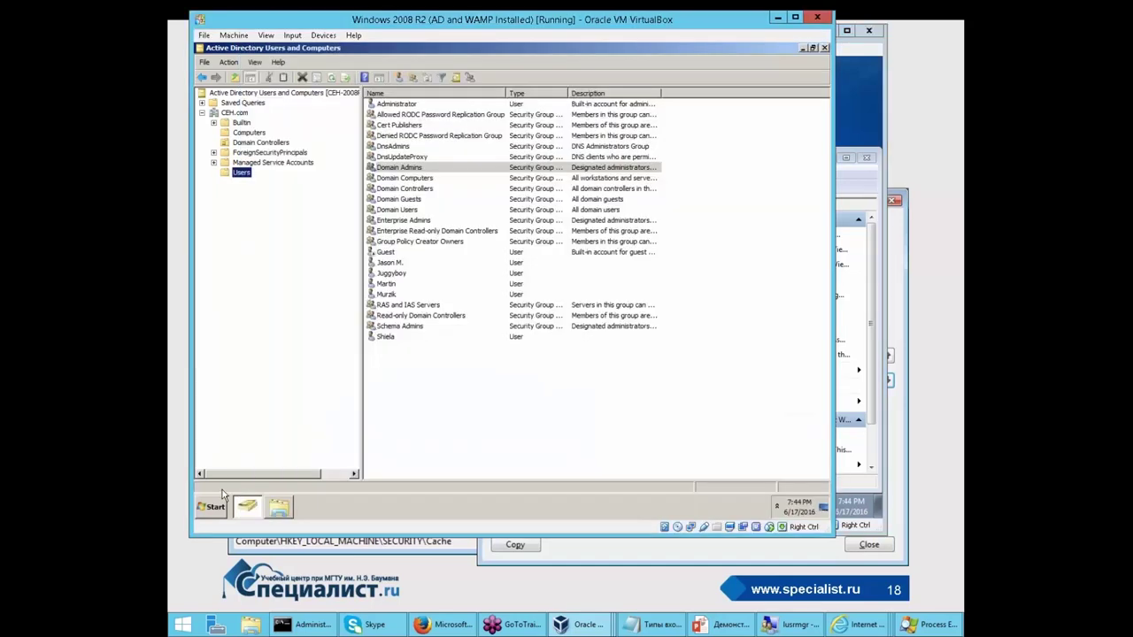
{"action": "left_click", "coordinate": [214, 506]}
{"action": "mouse_move", "coordinate": [379, 357]}
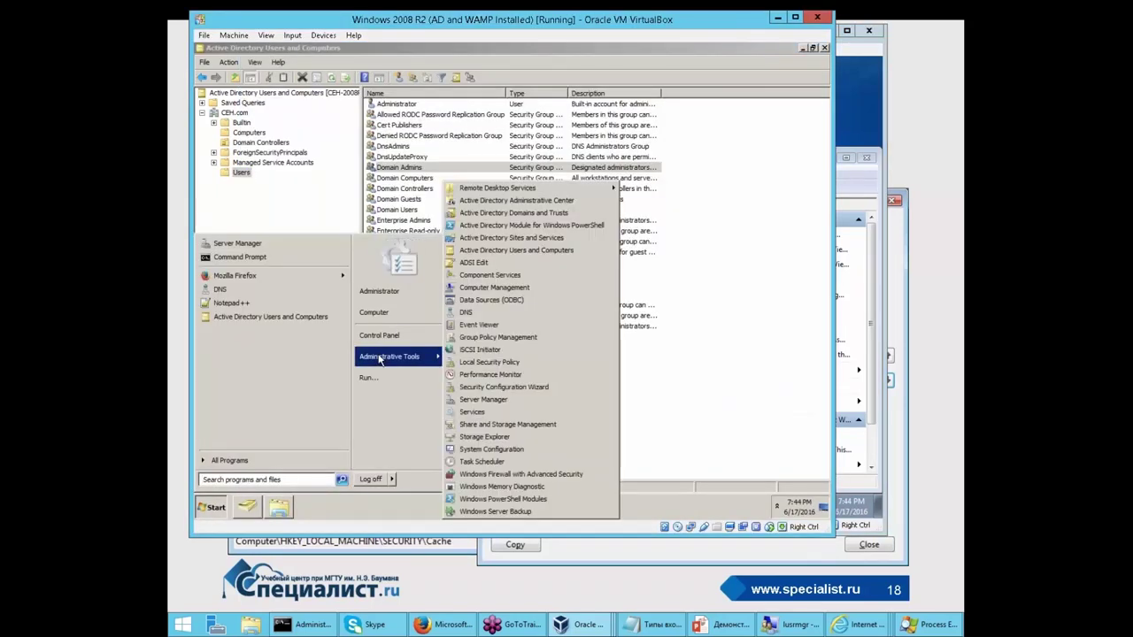
{"action": "left_click", "coordinate": [473, 363]}
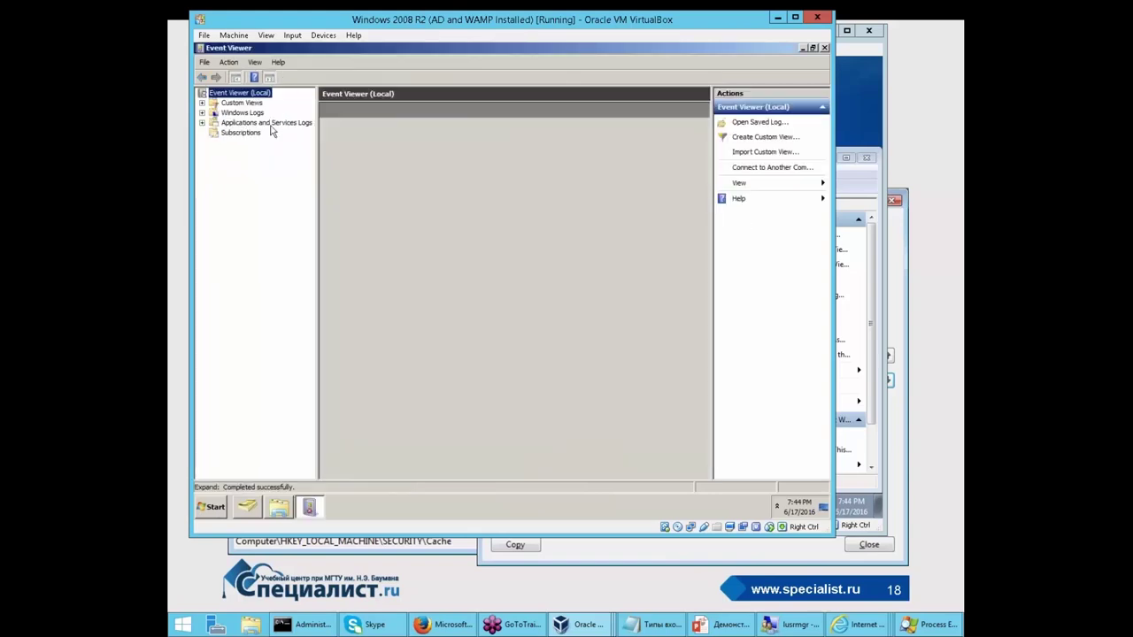
{"action": "double_click", "coordinate": [243, 113]}
{"action": "left_click", "coordinate": [246, 133]}
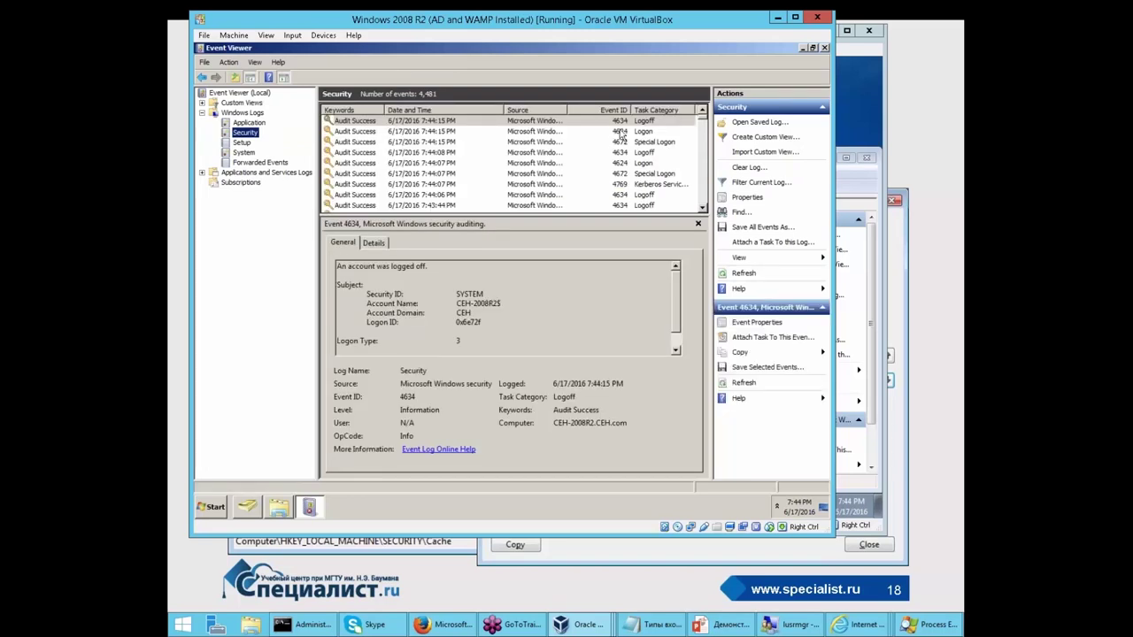
Read the description of the 7:44:15 PM 4624 logon event
{"action": "left_click", "coordinate": [619, 133]}
{"action": "left_click", "coordinate": [517, 285]}
{"action": "scroll", "coordinate": [516, 289], "scroll_direction": "down", "scroll_amount": 2}
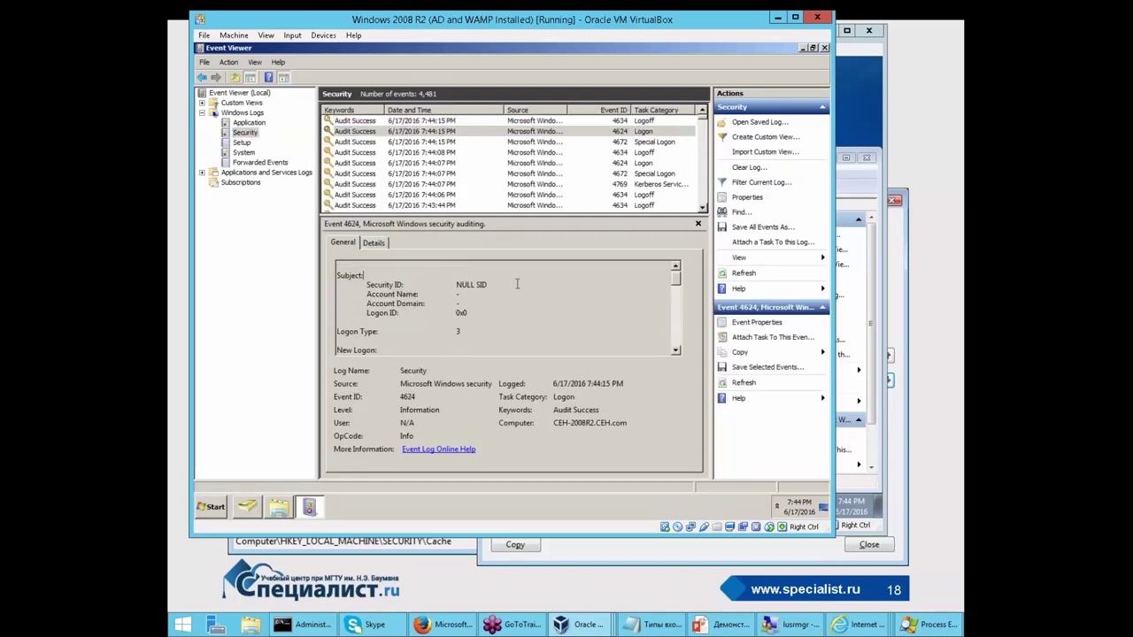
{"action": "scroll", "coordinate": [517, 303], "scroll_direction": "down", "scroll_amount": 7}
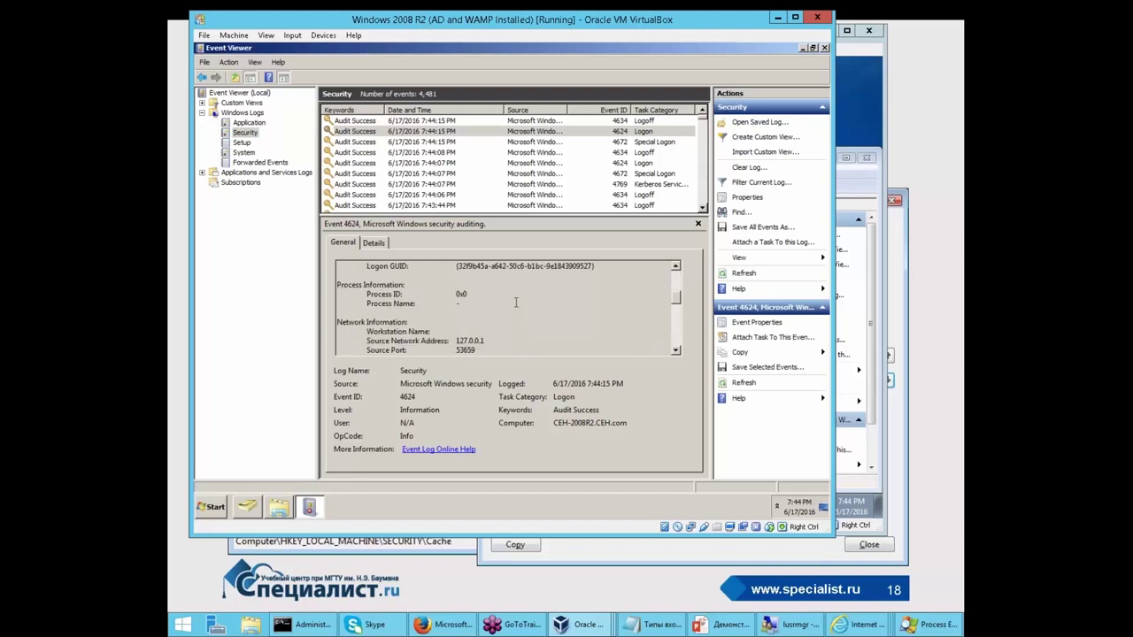
{"action": "scroll", "coordinate": [516, 303], "scroll_direction": "down", "scroll_amount": 3}
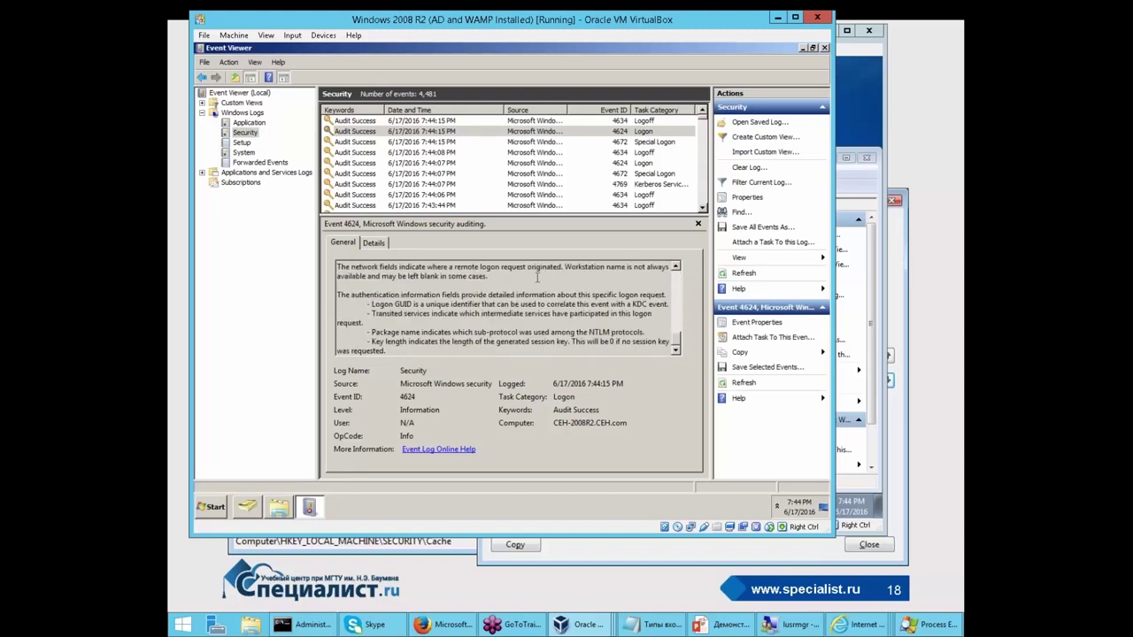
Examine the 7:44:07 PM logon event's description showing Logon Type 3
{"action": "left_click", "coordinate": [645, 166]}
{"action": "left_click", "coordinate": [466, 282]}
{"action": "scroll", "coordinate": [466, 281], "scroll_direction": "down", "scroll_amount": 3}
{"action": "scroll", "coordinate": [466, 282], "scroll_direction": "up", "scroll_amount": 1}
{"action": "left_click_drag", "start_coordinate": [466, 283], "coordinate": [347, 273]}
{"action": "left_click", "coordinate": [427, 286]}
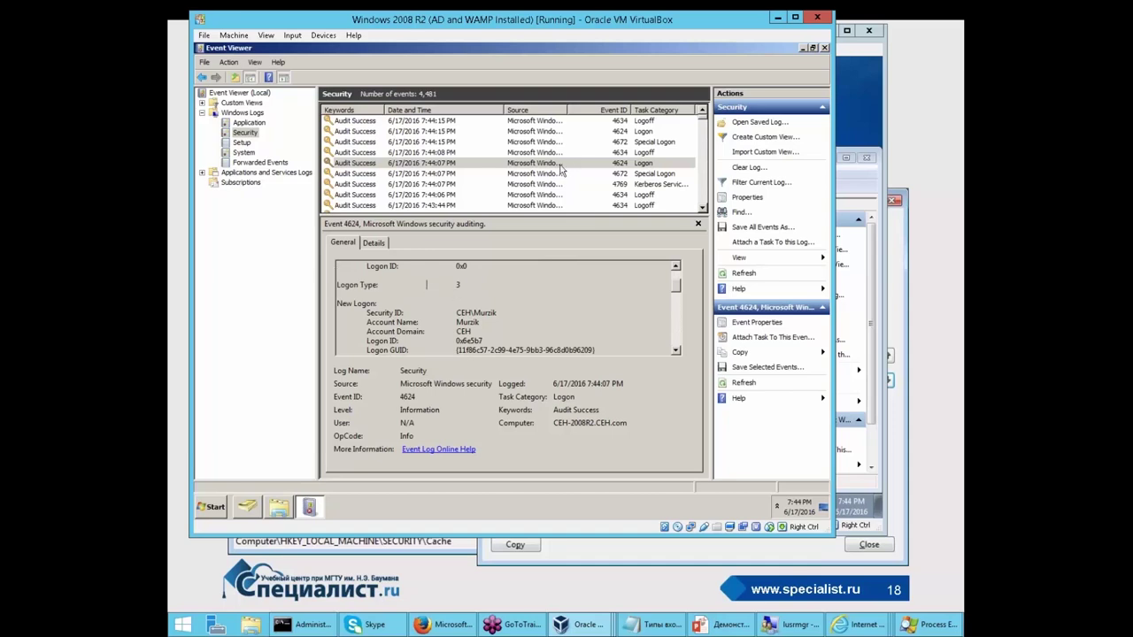
{"action": "left_click", "coordinate": [883, 73]}
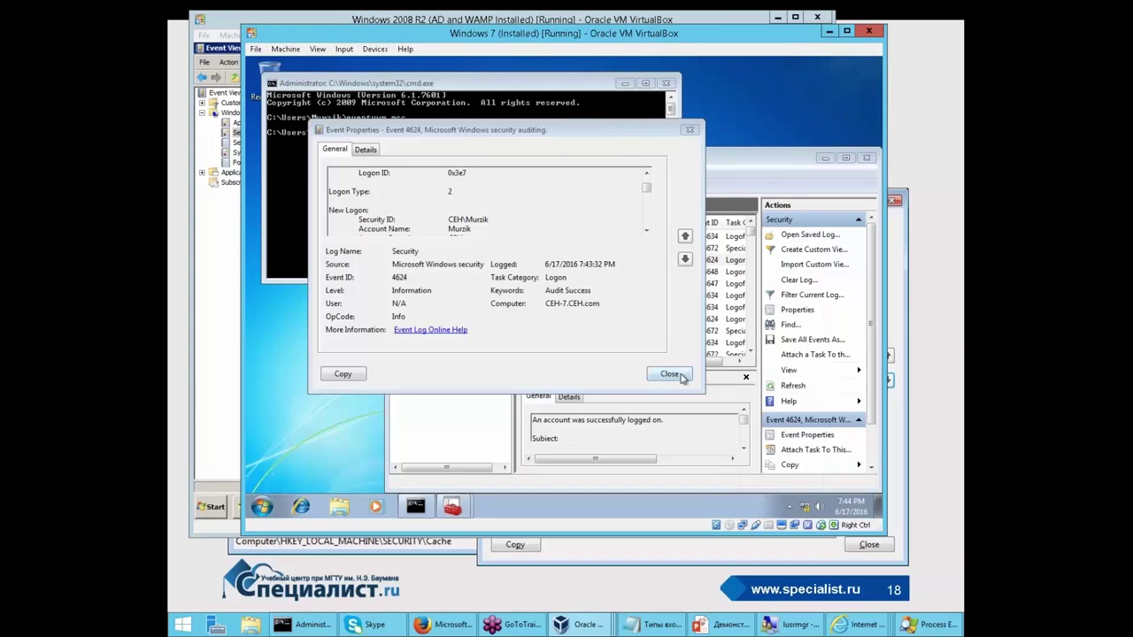
Close the event details, run logoff, and sign back in with the account password
{"action": "left_click", "coordinate": [682, 377]}
{"action": "left_click", "coordinate": [278, 212]}
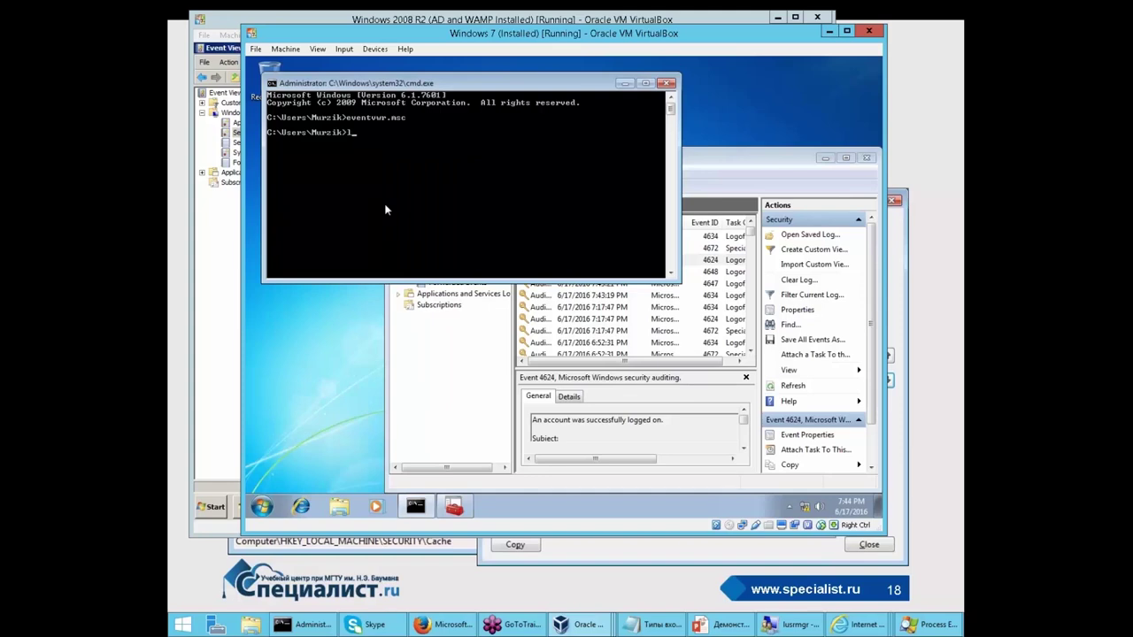
{"action": "type", "text": "logoff"}
{"action": "key", "text": "Return"}
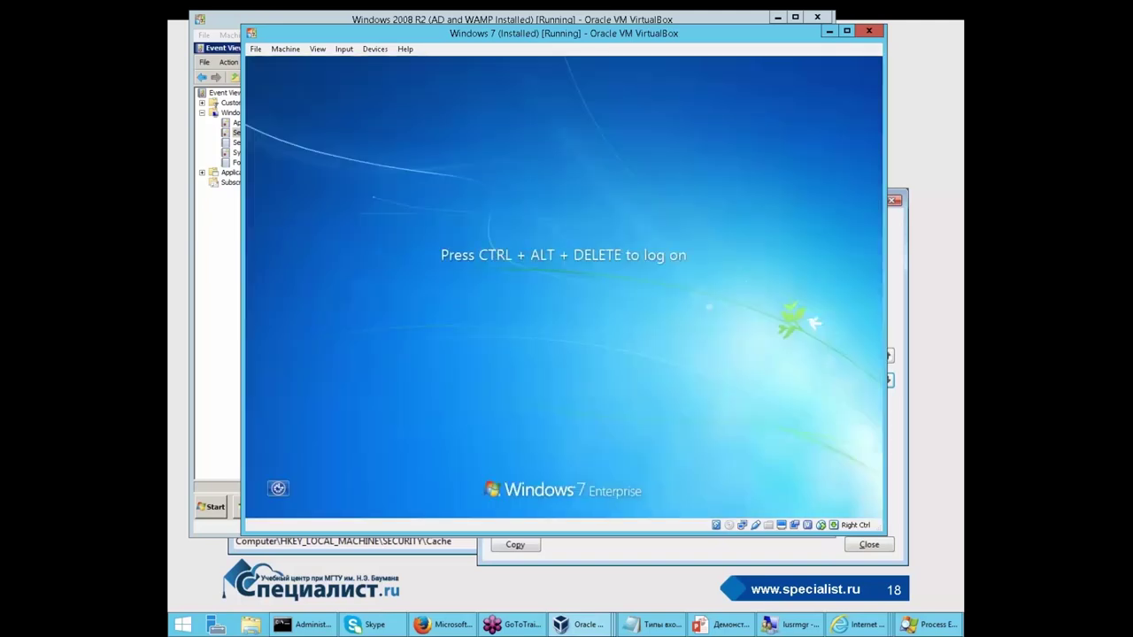
{"action": "key", "text": "ctrl+alt+Delete"}
{"action": "key", "text": "Return"}
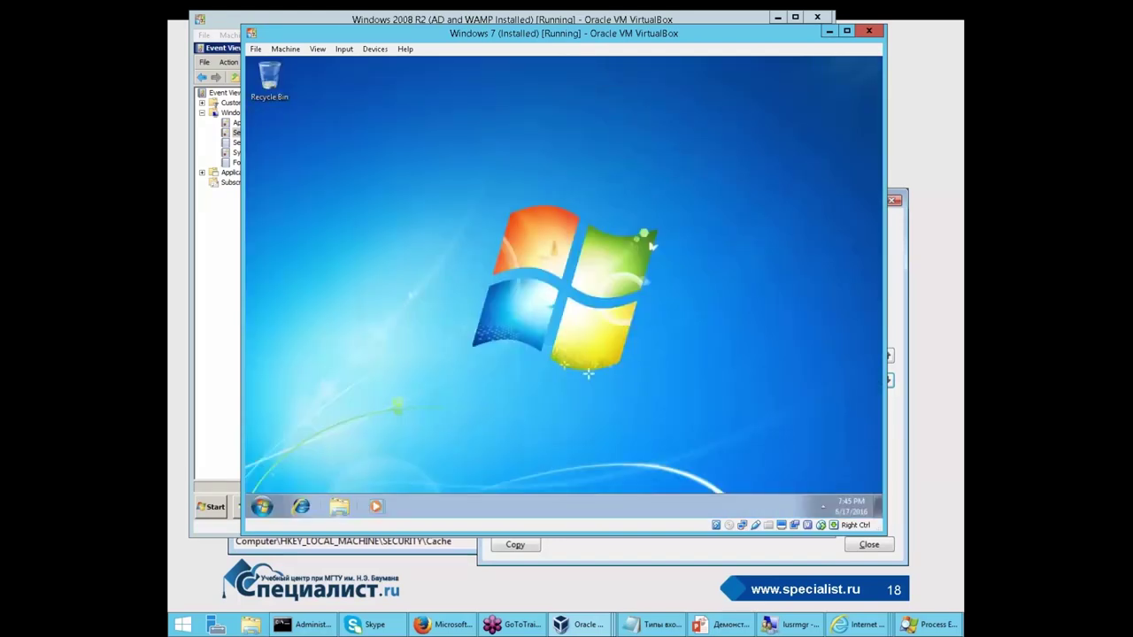
Open the Libraries window and launch eventvwr from the Start search
{"action": "left_click", "coordinate": [339, 505]}
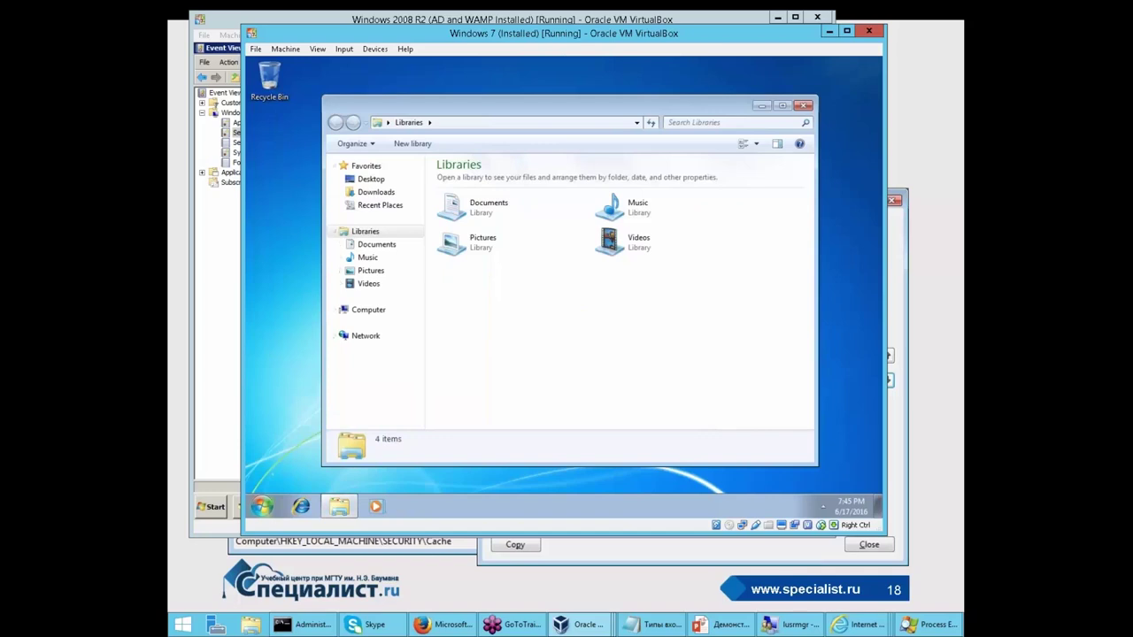
{"action": "left_click", "coordinate": [262, 505]}
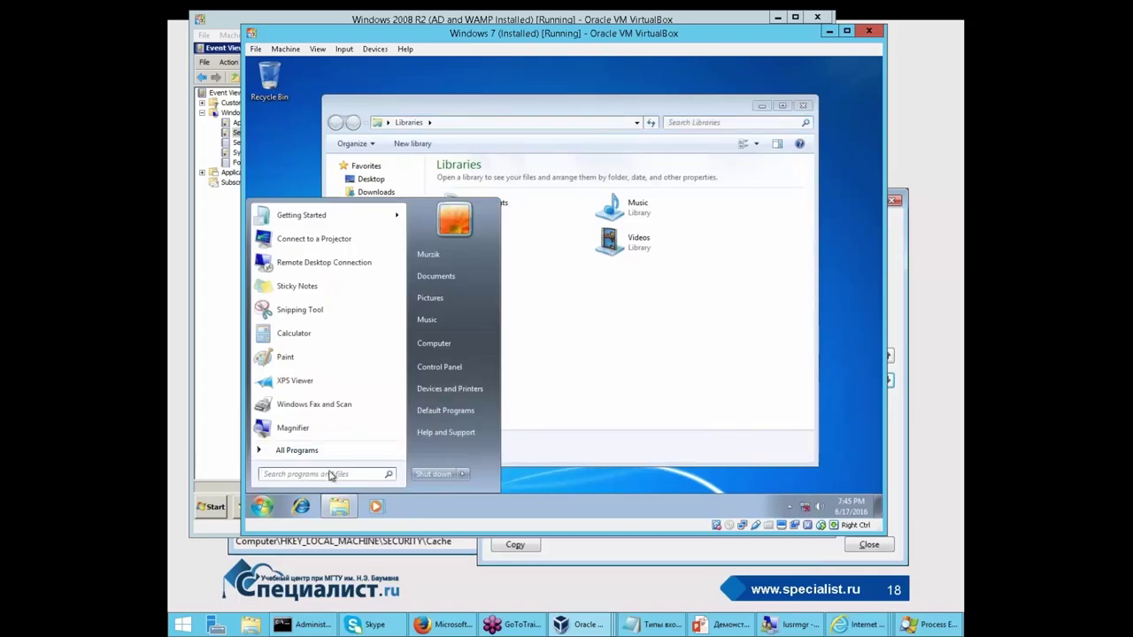
{"action": "type", "text": "c"}
{"action": "key", "text": "BackSpace"}
{"action": "type", "text": "eventvwr"}
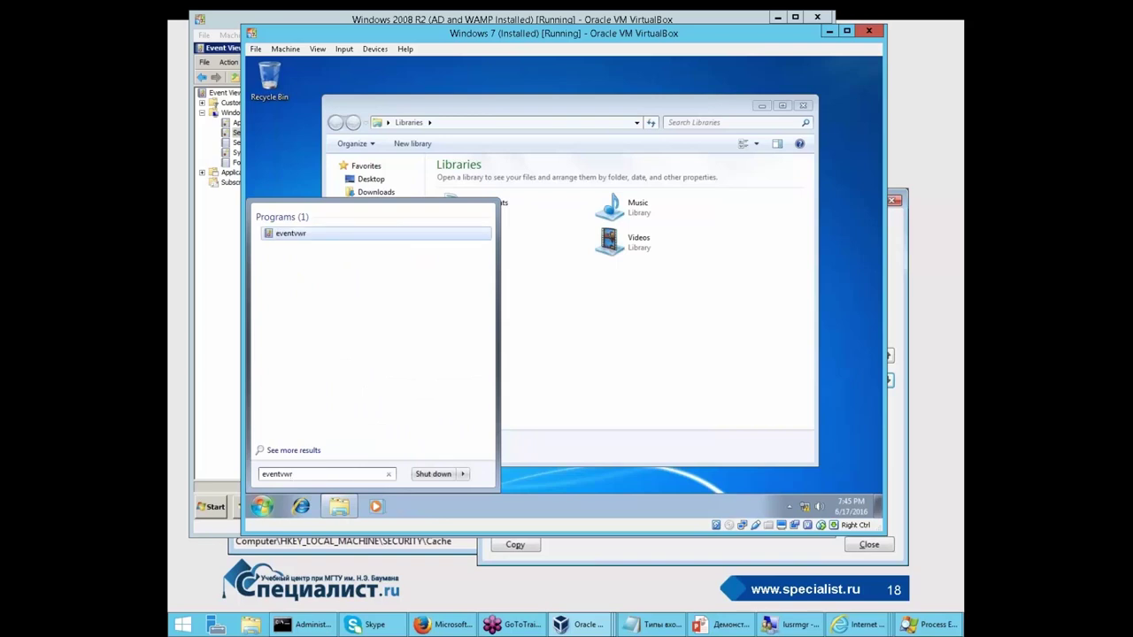
{"action": "left_click", "coordinate": [313, 237]}
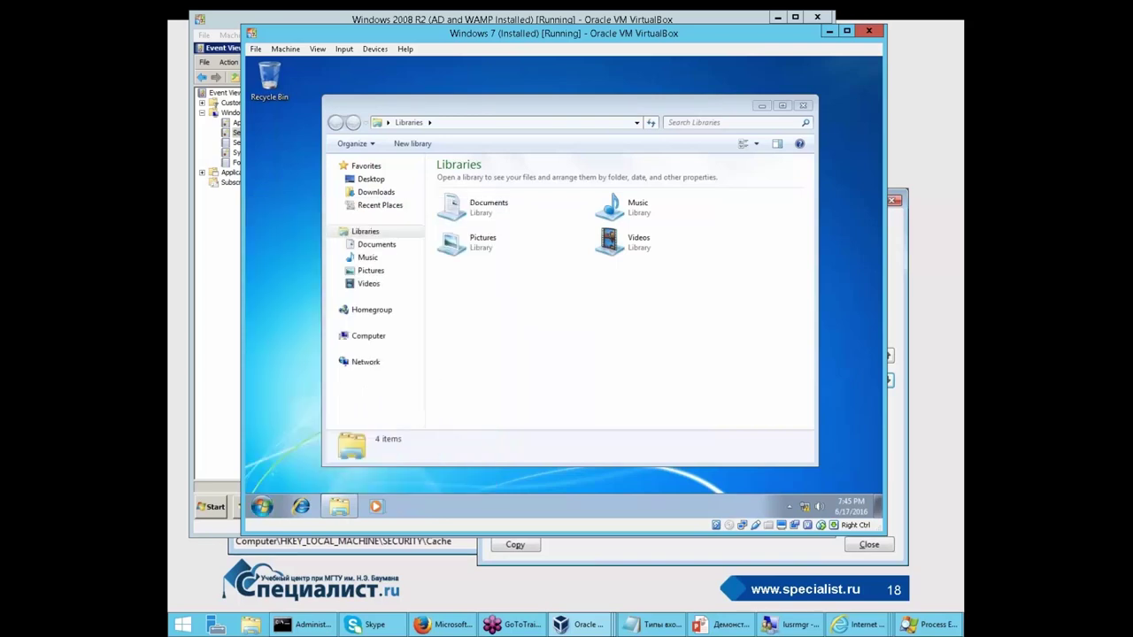
Open Security event 4672, move to the 4624 logon, and show its enlarged Details view
{"action": "double_click", "coordinate": [440, 227]}
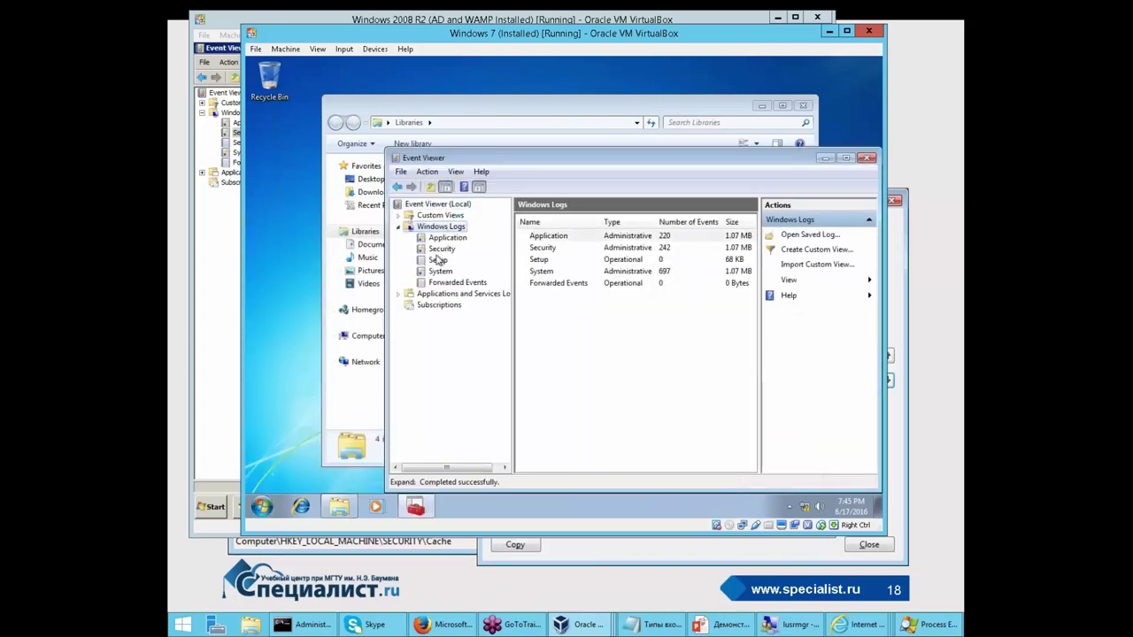
{"action": "left_click", "coordinate": [441, 249]}
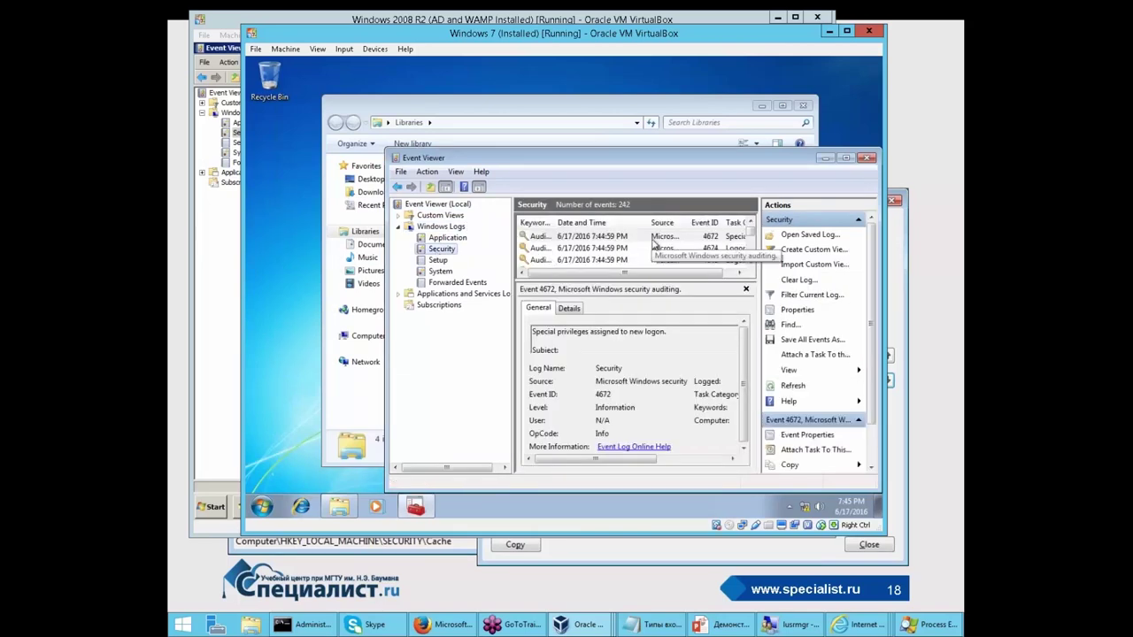
{"action": "double_click", "coordinate": [653, 241]}
{"action": "left_click", "coordinate": [716, 290]}
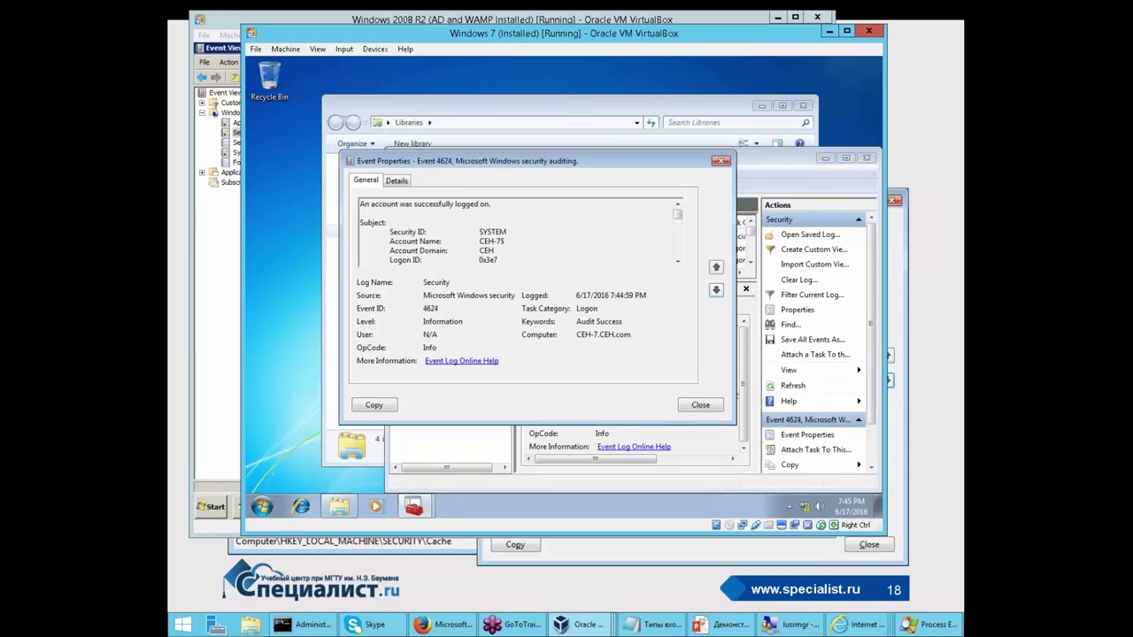
{"action": "left_click", "coordinate": [397, 180]}
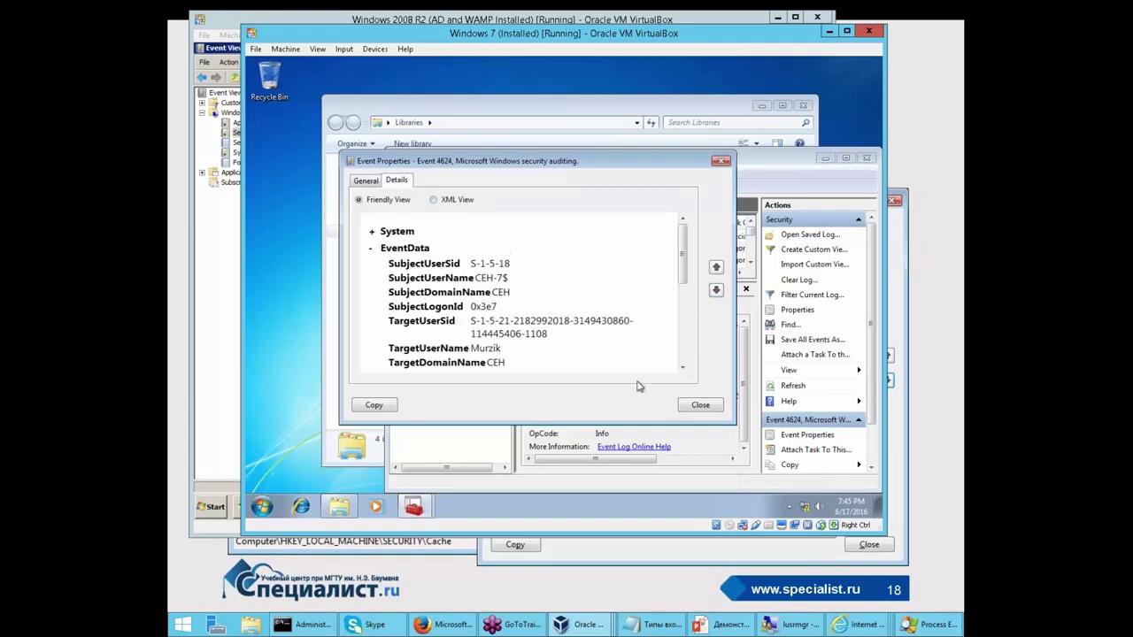
{"action": "left_click_drag", "start_coordinate": [523, 153], "coordinate": [518, 74]}
Step through events 4647, 4634 and 4648 back to the 4672 privilege event
{"action": "left_click", "coordinate": [717, 251]}
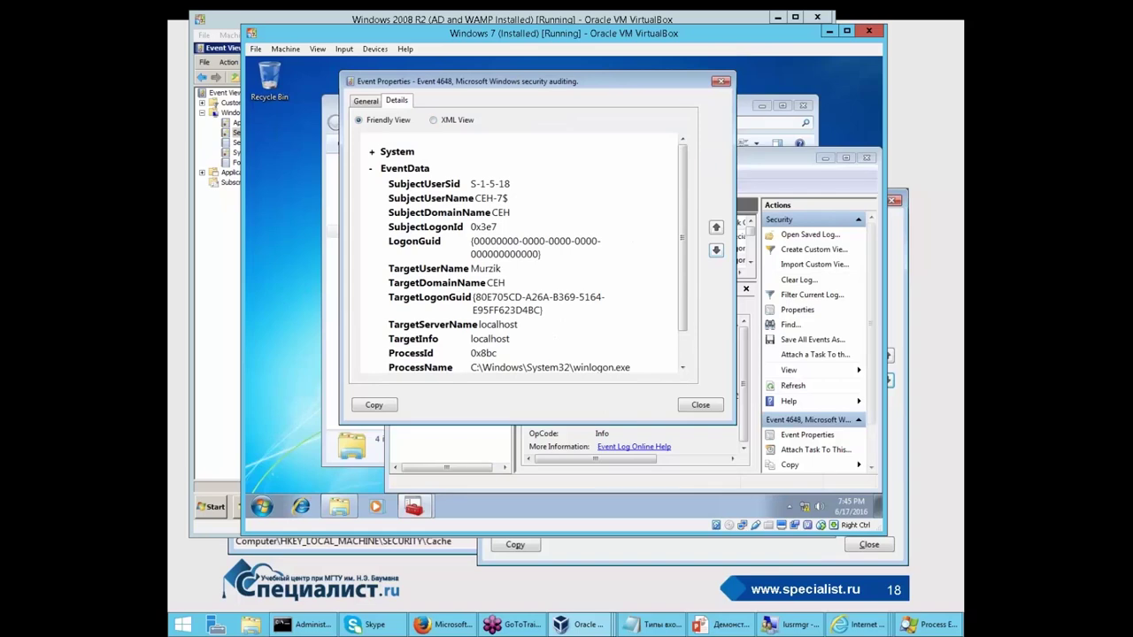
{"action": "left_click", "coordinate": [717, 252]}
{"action": "left_click", "coordinate": [716, 227]}
{"action": "left_click", "coordinate": [716, 250]}
{"action": "left_click", "coordinate": [716, 251]}
{"action": "left_click", "coordinate": [716, 228]}
{"action": "left_click", "coordinate": [716, 251]}
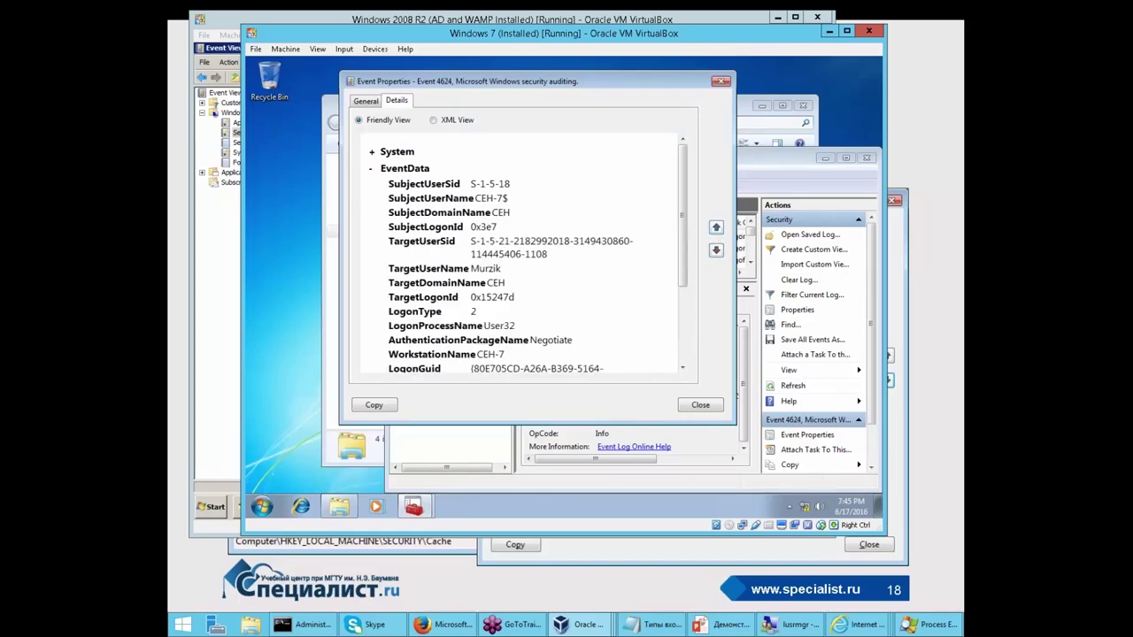
{"action": "left_click", "coordinate": [716, 251]}
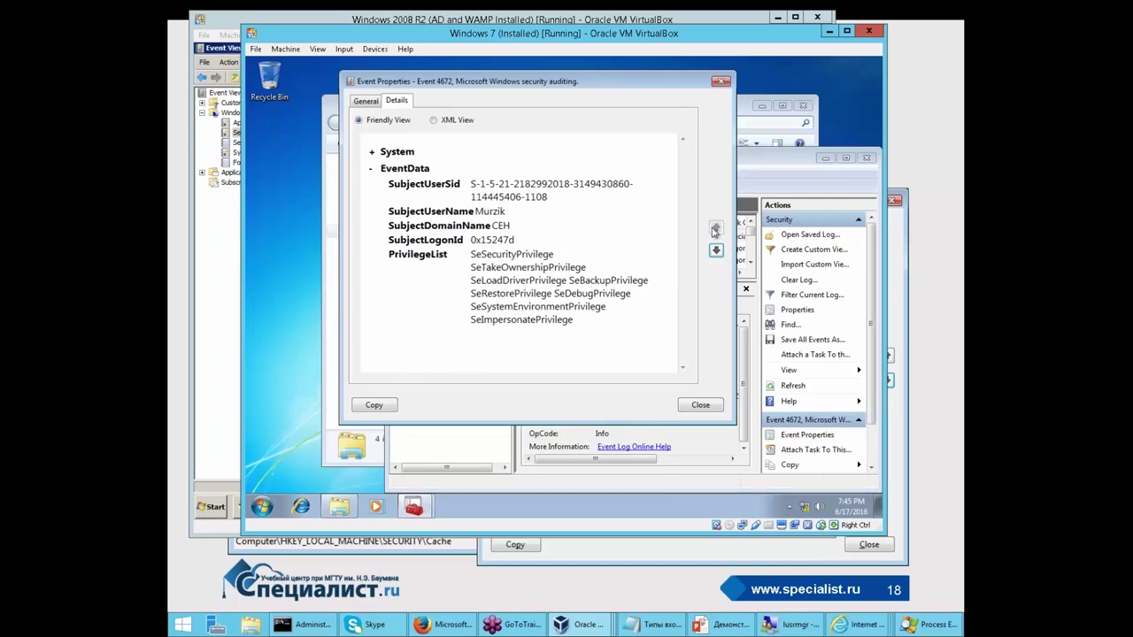
Step forward through logon/logoff events to the Administrator 4634 logoff, then close the properties
{"action": "left_click", "coordinate": [716, 250]}
{"action": "left_click", "coordinate": [716, 251]}
{"action": "left_click", "coordinate": [716, 250]}
{"action": "left_click", "coordinate": [716, 251]}
{"action": "left_click", "coordinate": [716, 250]}
{"action": "left_click", "coordinate": [716, 251]}
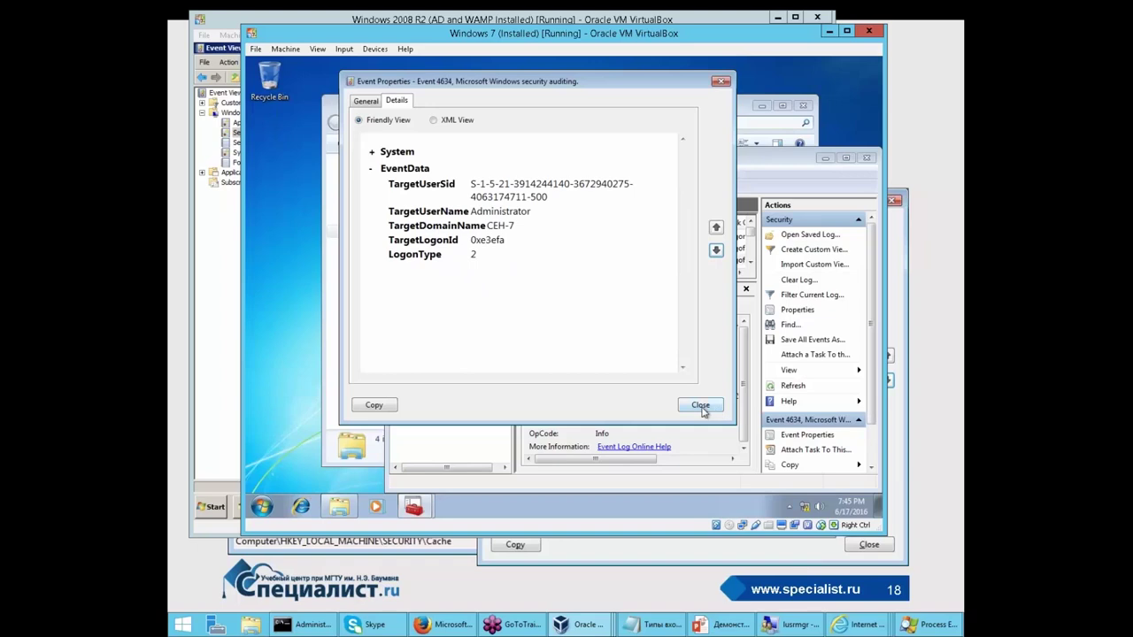
{"action": "left_click", "coordinate": [700, 404]}
Close Event Viewer and log off the Windows 7 session
{"action": "key", "text": "alt+F4"}
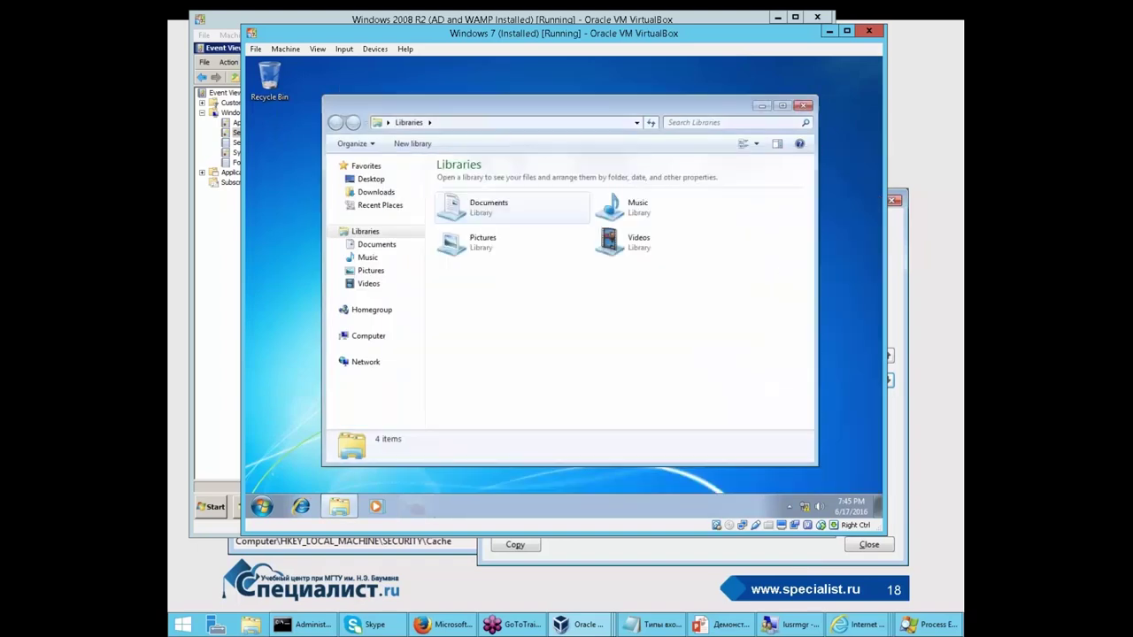
{"action": "left_click", "coordinate": [263, 508]}
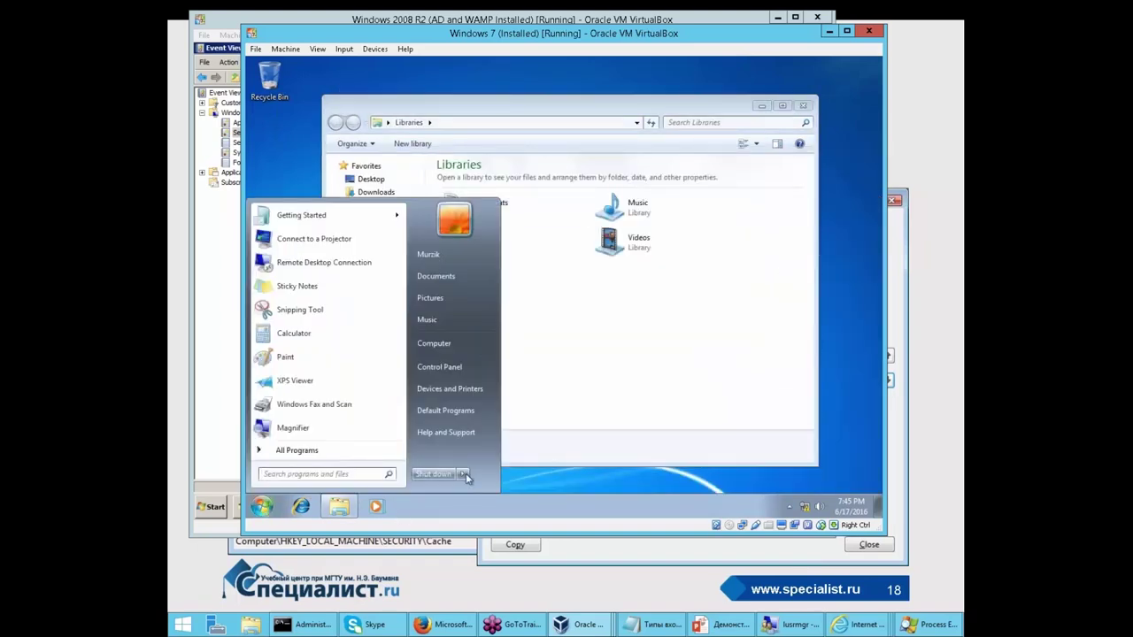
{"action": "mouse_move", "coordinate": [466, 473]}
{"action": "left_click", "coordinate": [496, 430]}
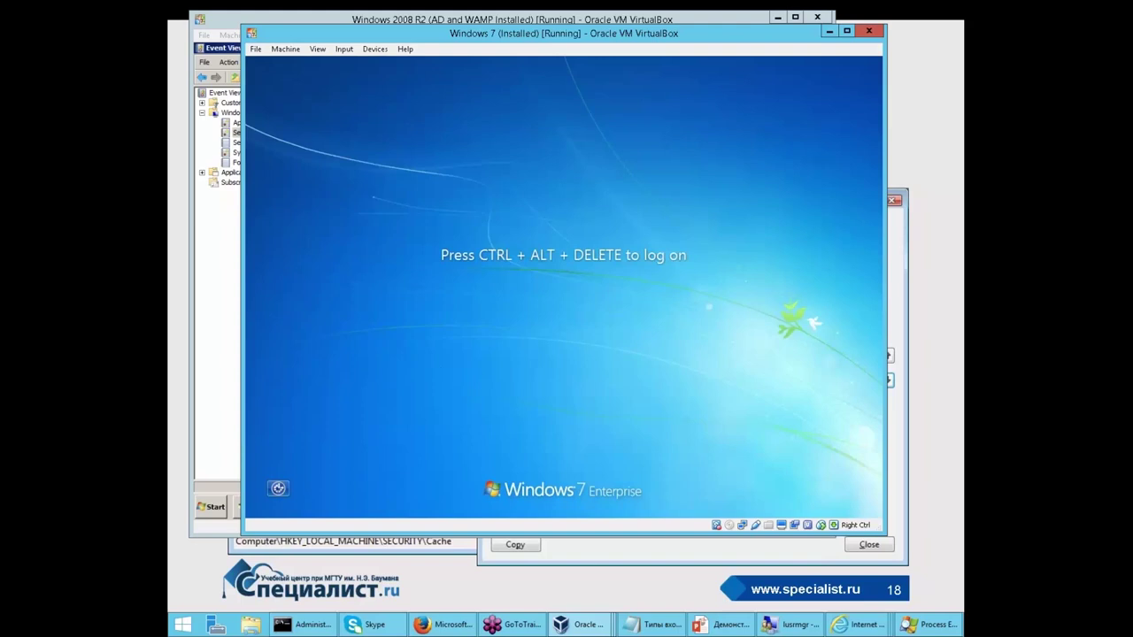
Sign back in as the domain user and open the Start menu
{"action": "key", "text": "ctrl+Delete"}
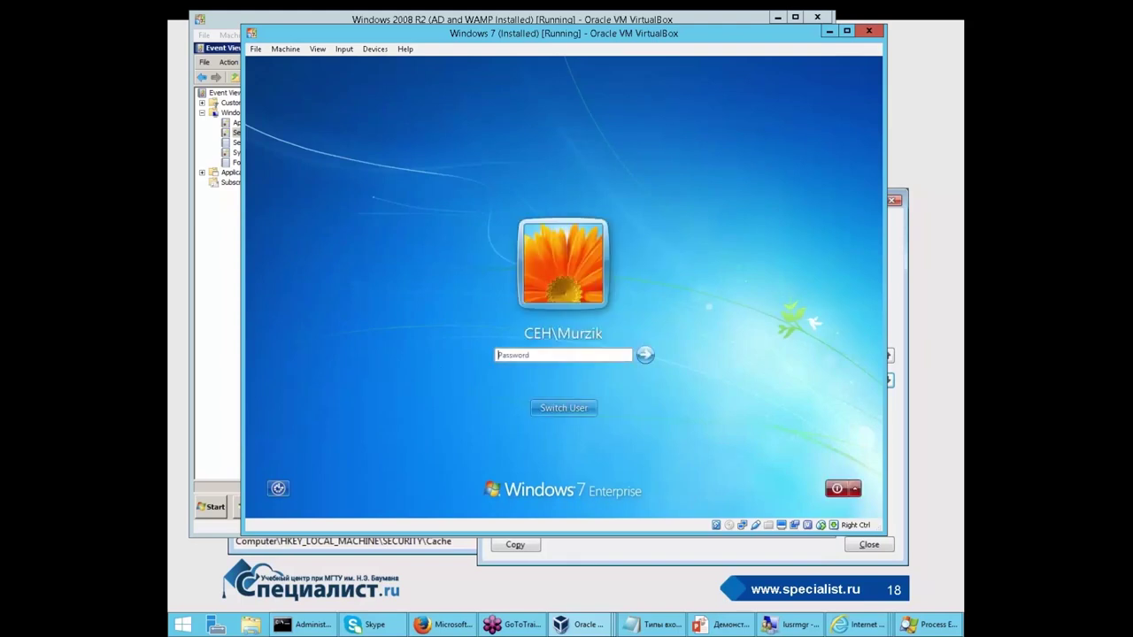
{"action": "key", "text": "Return"}
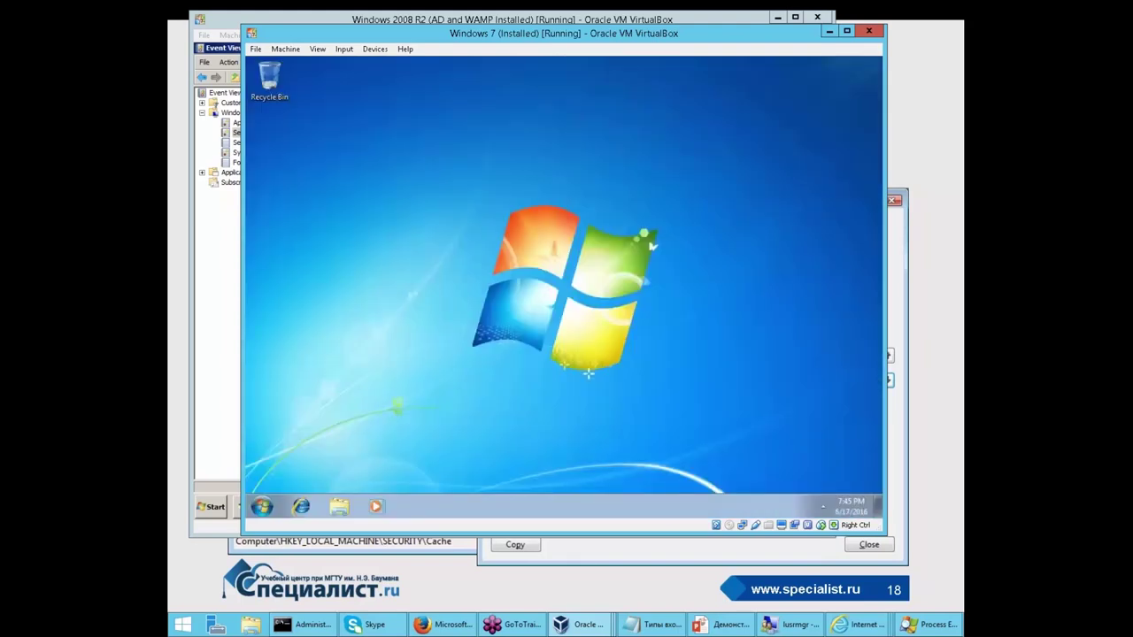
{"action": "left_click", "coordinate": [262, 507]}
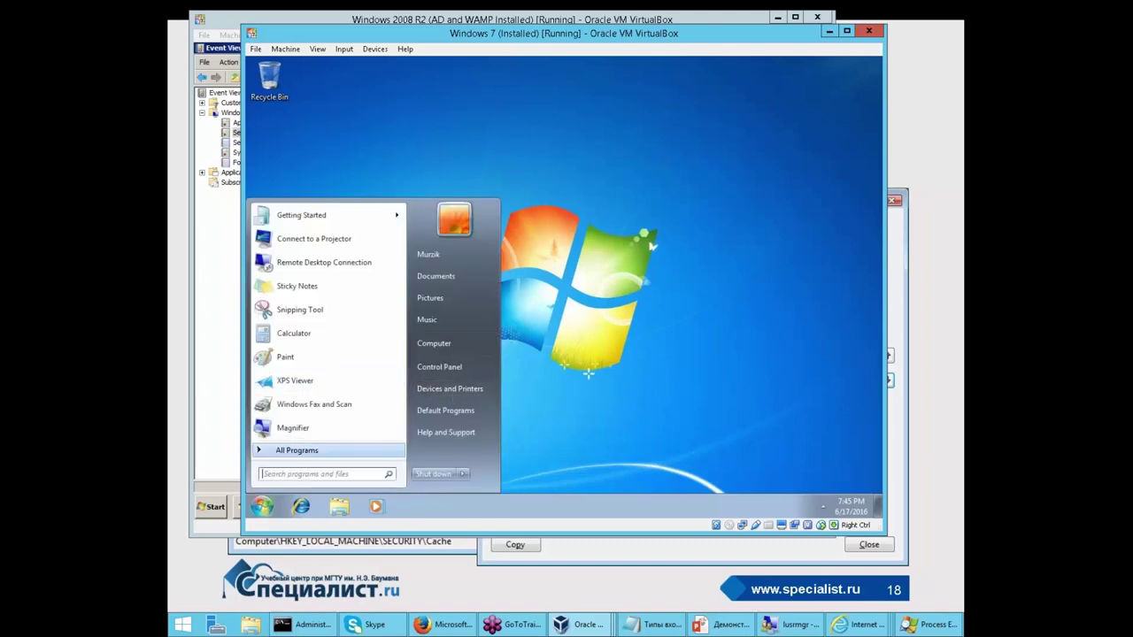
Open Computer Management from Computer and show Event Viewer's Security log
{"action": "right_click", "coordinate": [464, 347]}
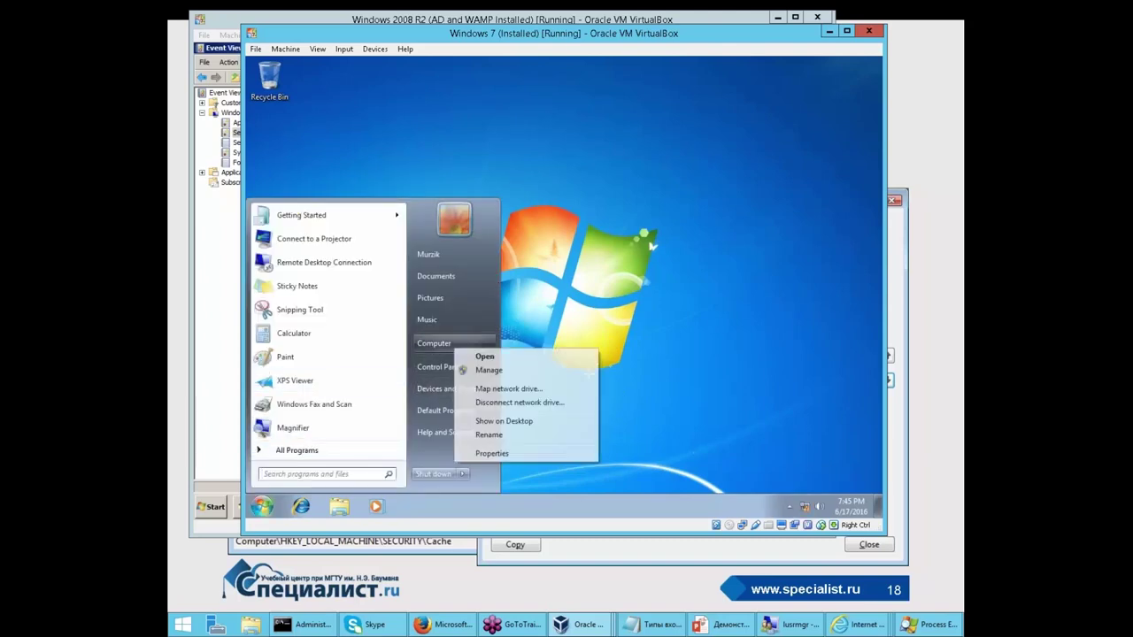
{"action": "left_click", "coordinate": [492, 372]}
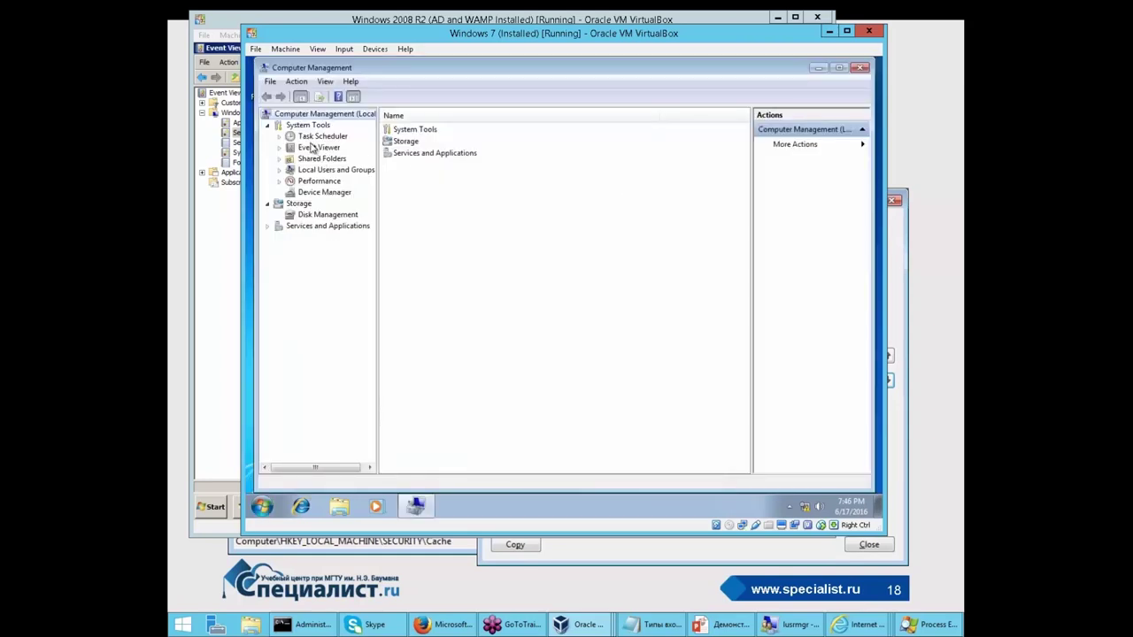
{"action": "double_click", "coordinate": [317, 148]}
{"action": "double_click", "coordinate": [333, 170]}
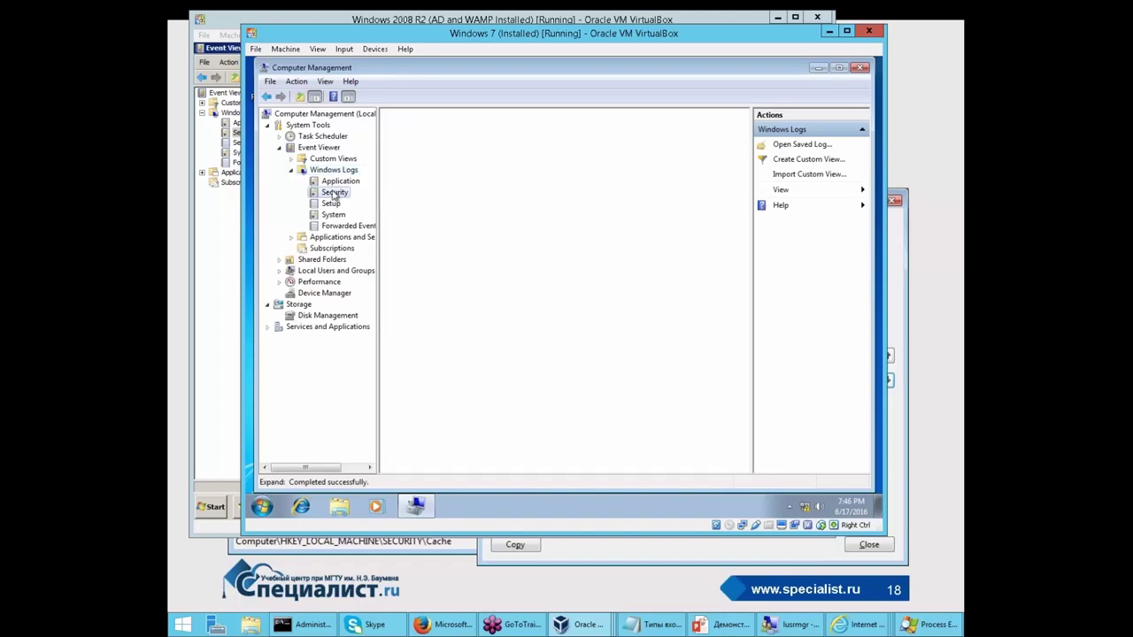
{"action": "left_click", "coordinate": [335, 192]}
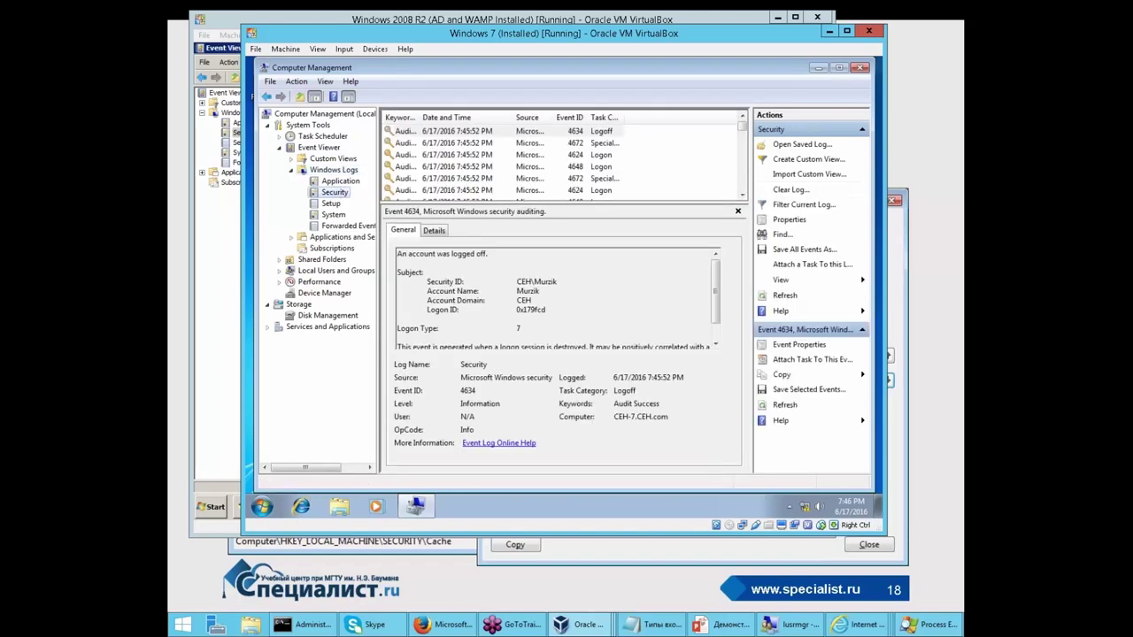
Review events 4634, 4672, 4624 and 4648 in the event properties, then close it
{"action": "double_click", "coordinate": [589, 131]}
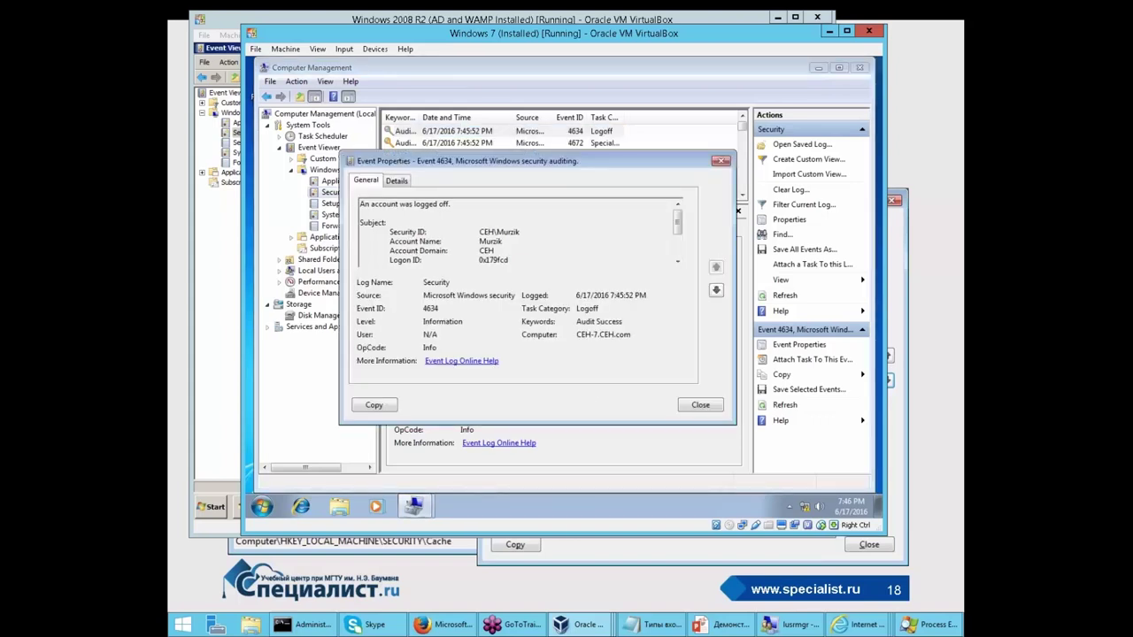
{"action": "scroll", "coordinate": [664, 238], "scroll_direction": "down", "scroll_amount": 4}
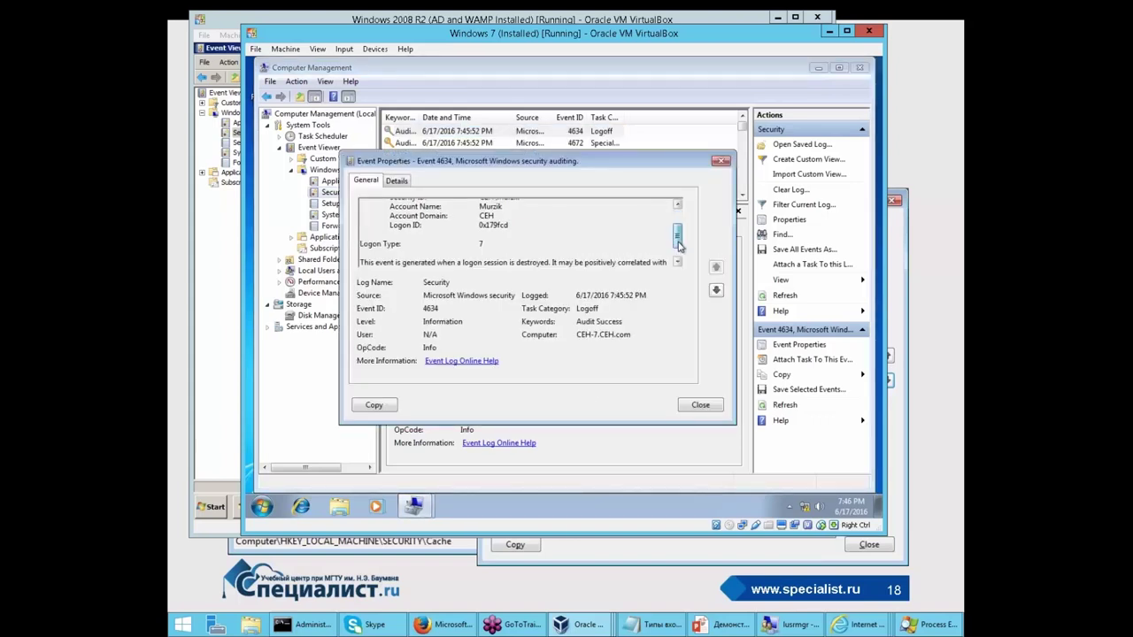
{"action": "left_click", "coordinate": [716, 291]}
{"action": "scroll", "coordinate": [677, 253], "scroll_direction": "down", "scroll_amount": 2}
{"action": "scroll", "coordinate": [678, 252], "scroll_direction": "up", "scroll_amount": 5}
{"action": "left_click", "coordinate": [716, 291]}
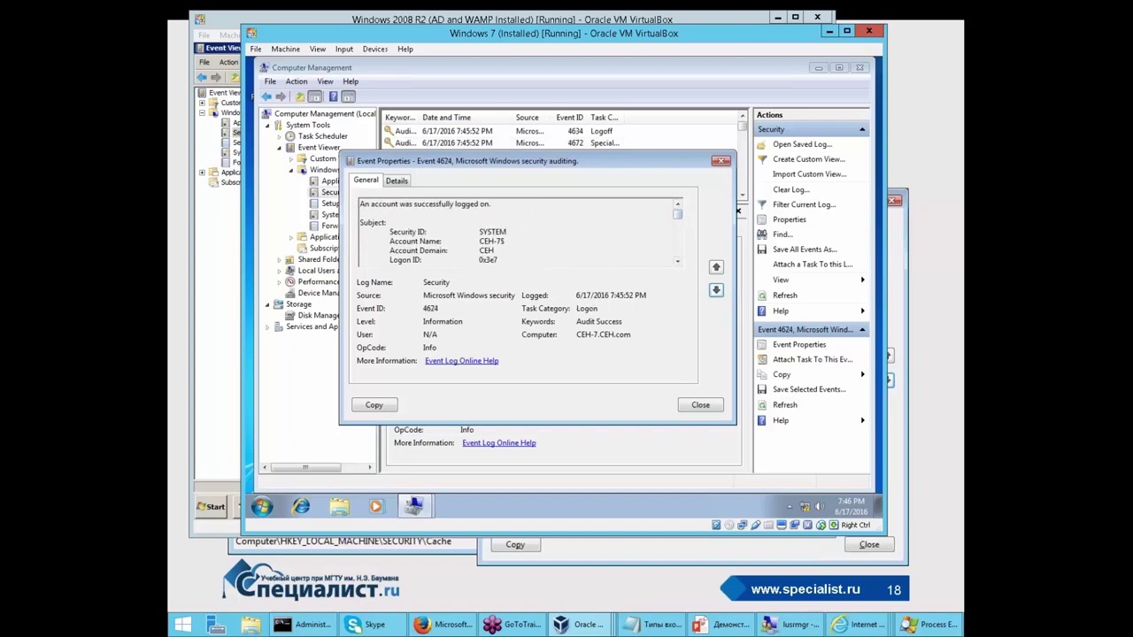
{"action": "scroll", "coordinate": [680, 225], "scroll_direction": "down", "scroll_amount": 3}
{"action": "scroll", "coordinate": [680, 225], "scroll_direction": "down", "scroll_amount": 4}
{"action": "scroll", "coordinate": [680, 221], "scroll_direction": "up", "scroll_amount": 7}
{"action": "scroll", "coordinate": [680, 226], "scroll_direction": "down", "scroll_amount": 4}
{"action": "scroll", "coordinate": [679, 225], "scroll_direction": "up", "scroll_amount": 1}
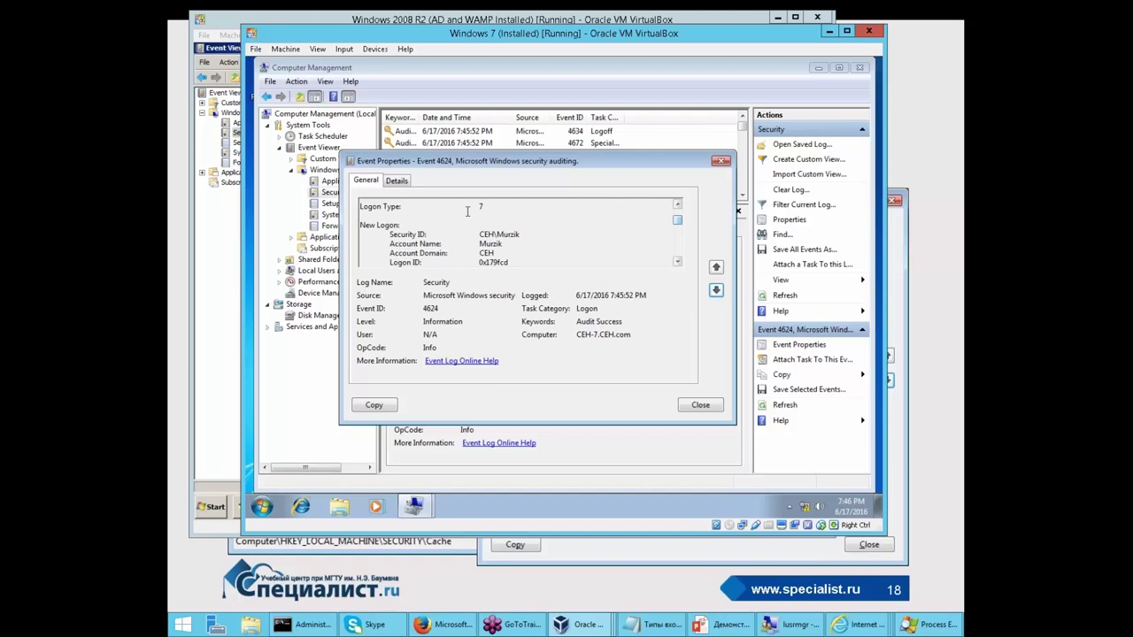
{"action": "left_click", "coordinate": [716, 290]}
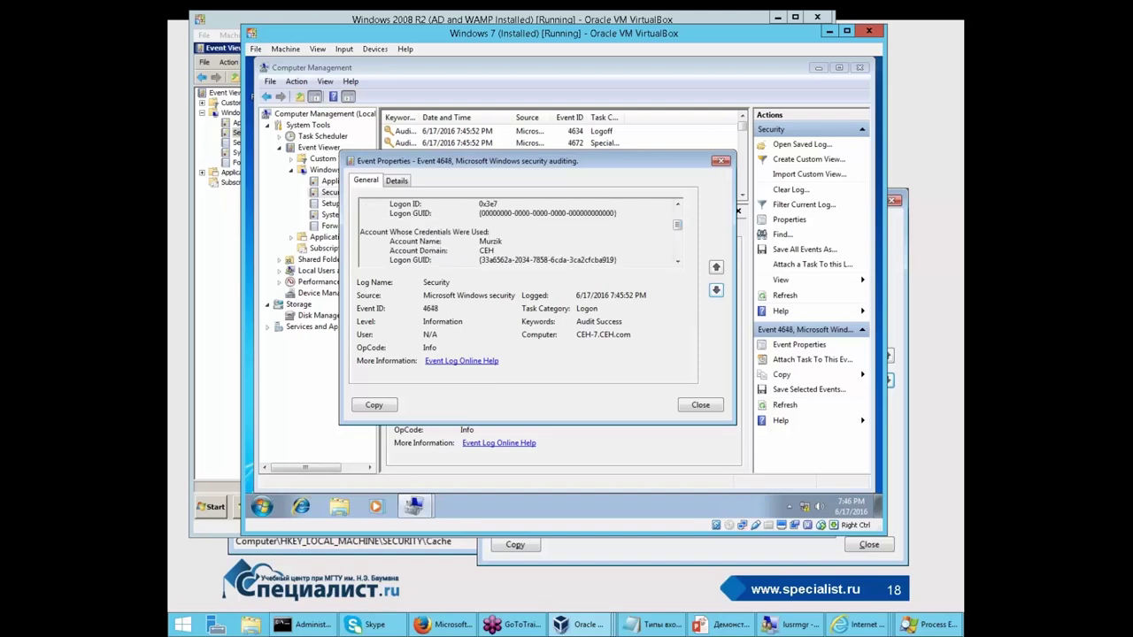
{"action": "left_click", "coordinate": [700, 406]}
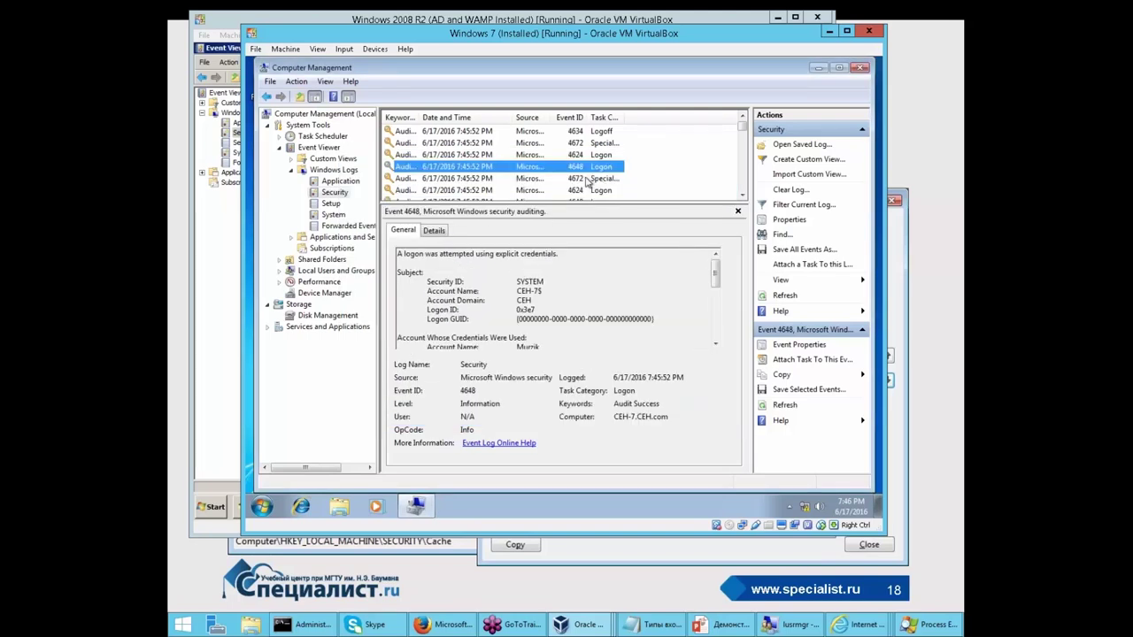
Inspect the 7:45:52 PM 4624 logon (Logon Type 11) details, then close Computer Management
{"action": "left_click", "coordinate": [610, 180]}
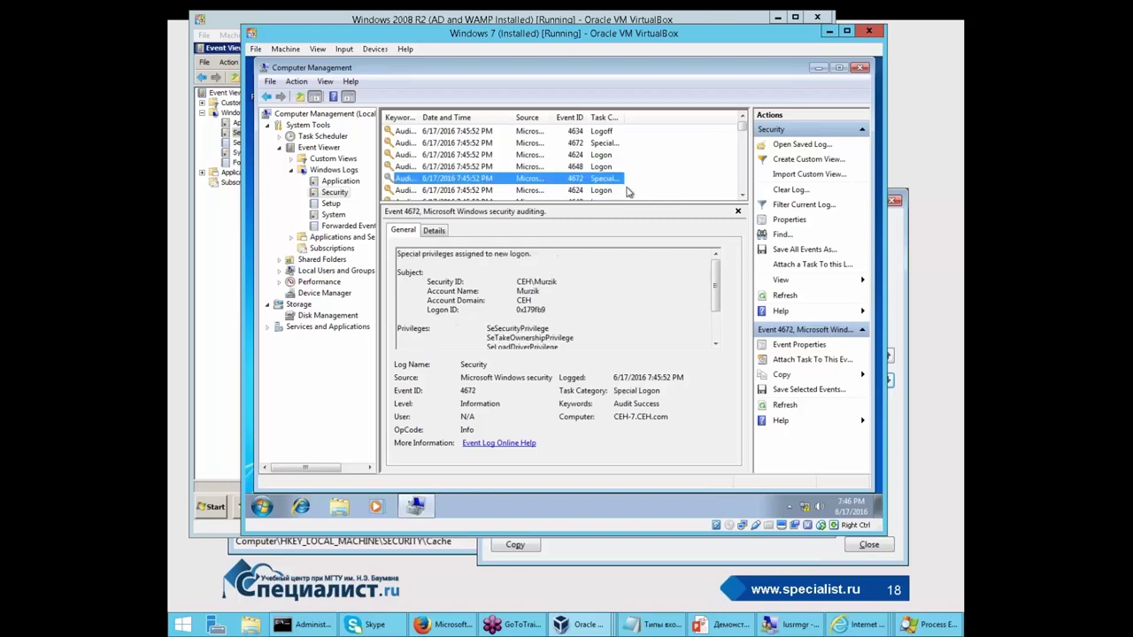
{"action": "left_click", "coordinate": [603, 190]}
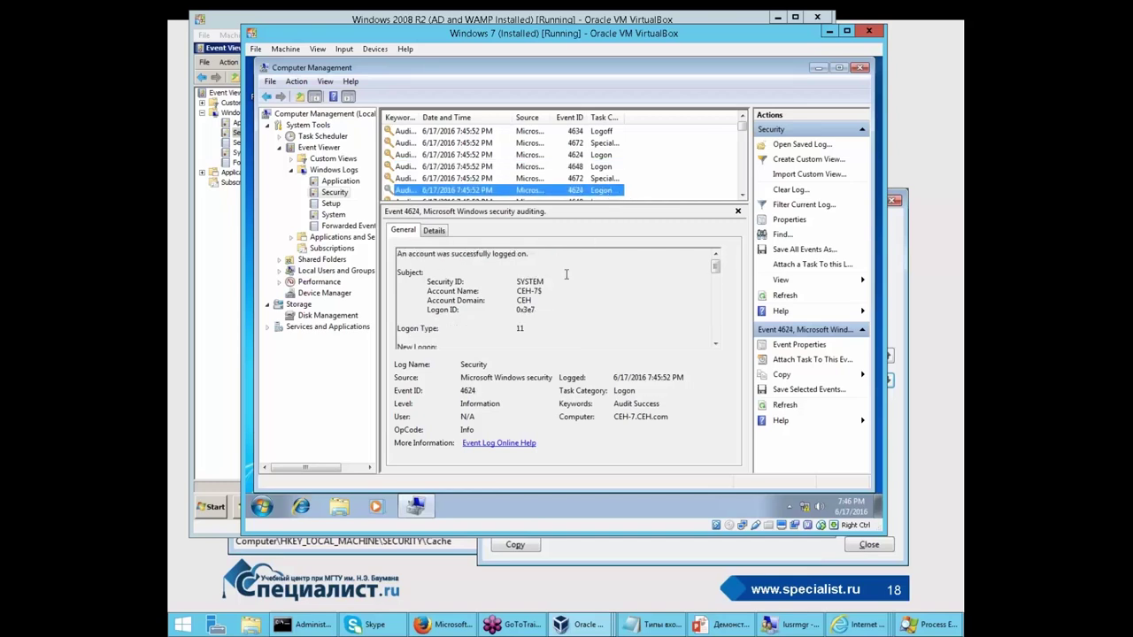
{"action": "double_click", "coordinate": [607, 191]}
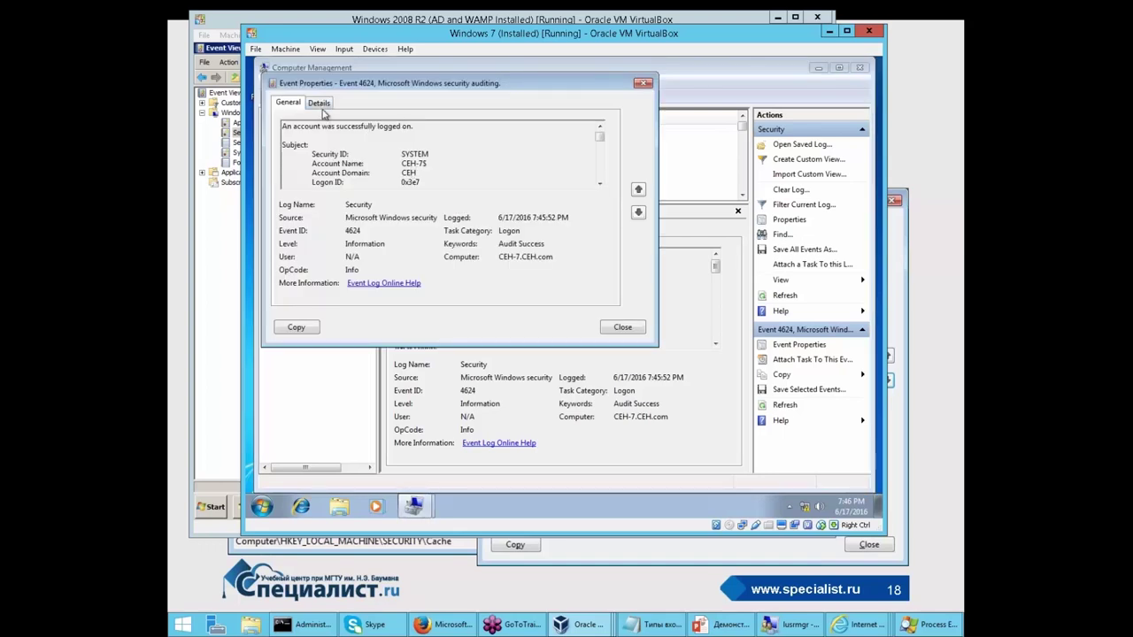
{"action": "left_click", "coordinate": [319, 104]}
{"action": "scroll", "coordinate": [432, 232], "scroll_direction": "down", "scroll_amount": 1}
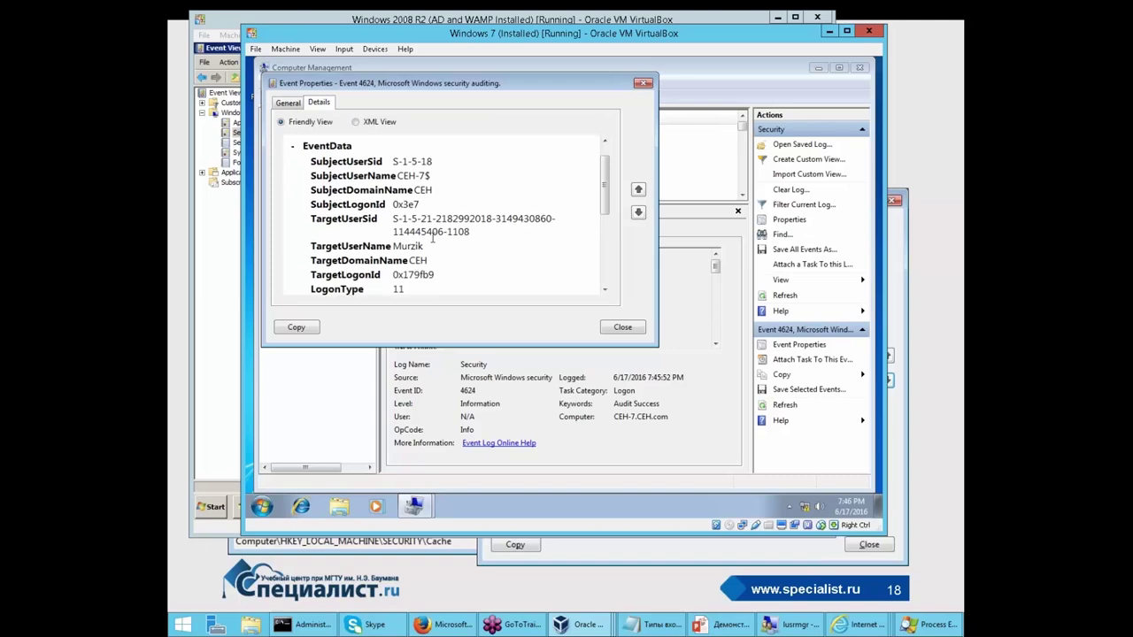
{"action": "scroll", "coordinate": [433, 235], "scroll_direction": "down", "scroll_amount": 1}
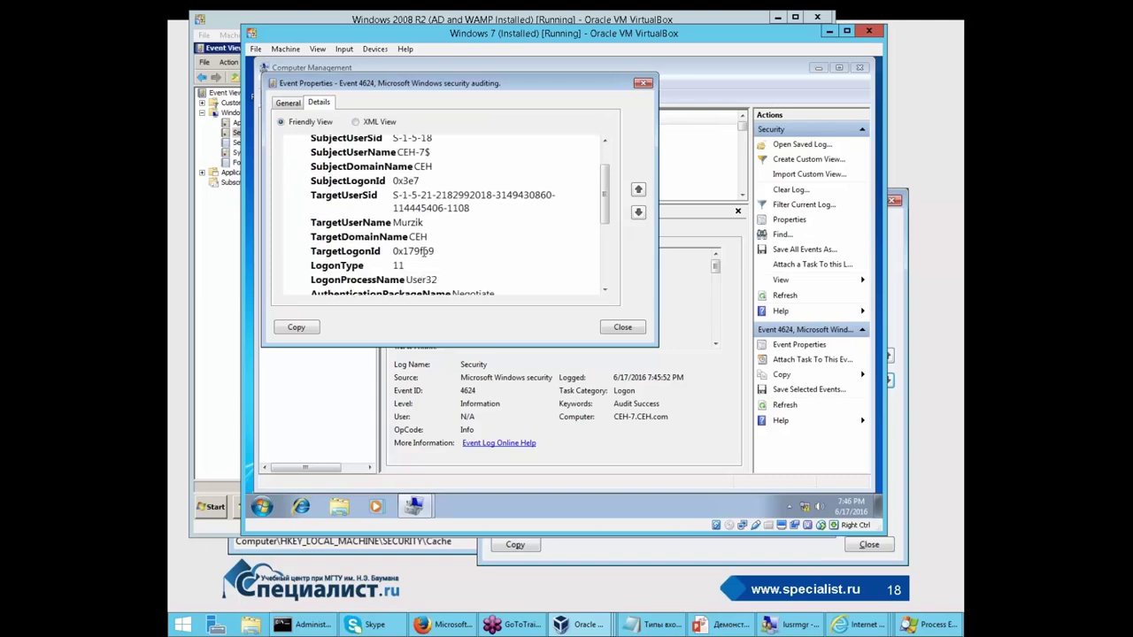
{"action": "left_click", "coordinate": [623, 327]}
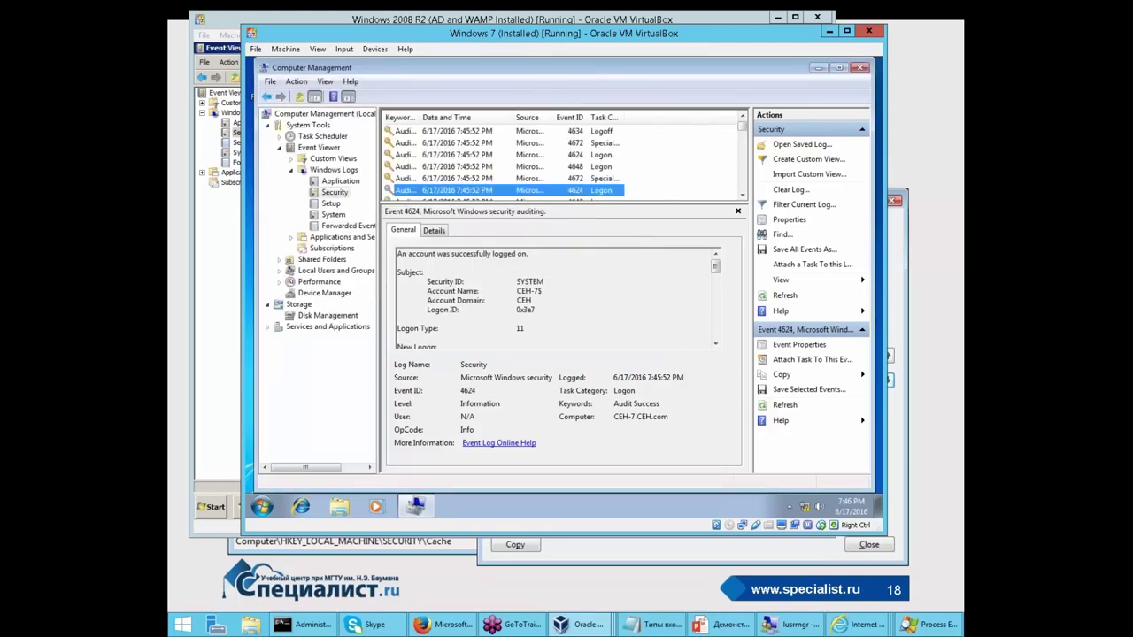
{"action": "left_click", "coordinate": [858, 67]}
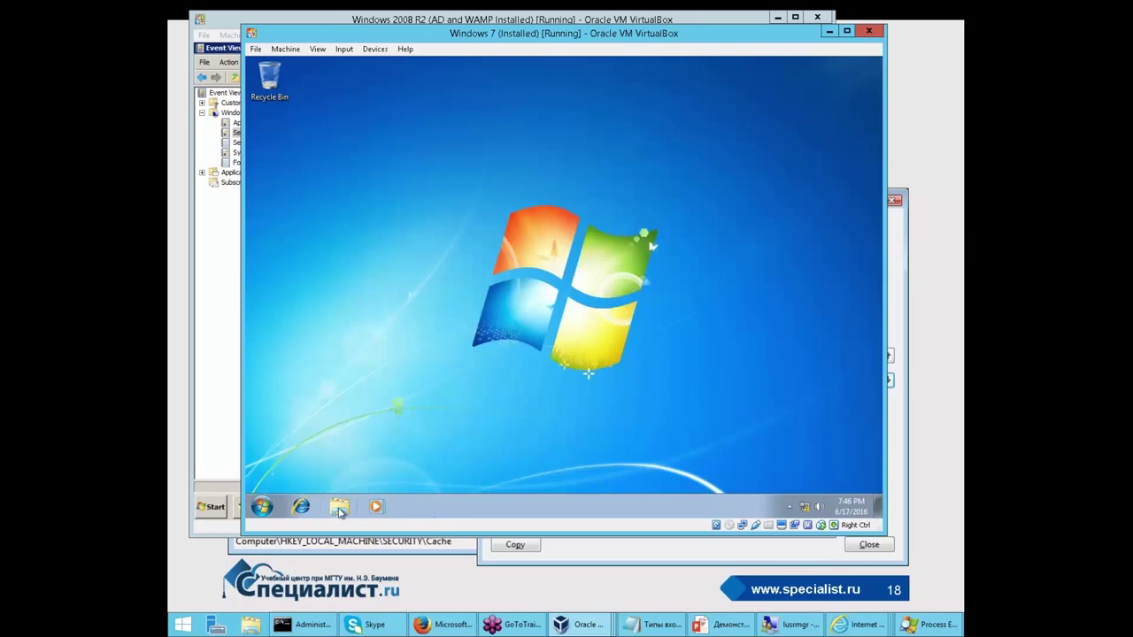
Launch regedit and expand HKEY_LOCAL_MACHINE
{"action": "left_click", "coordinate": [262, 506]}
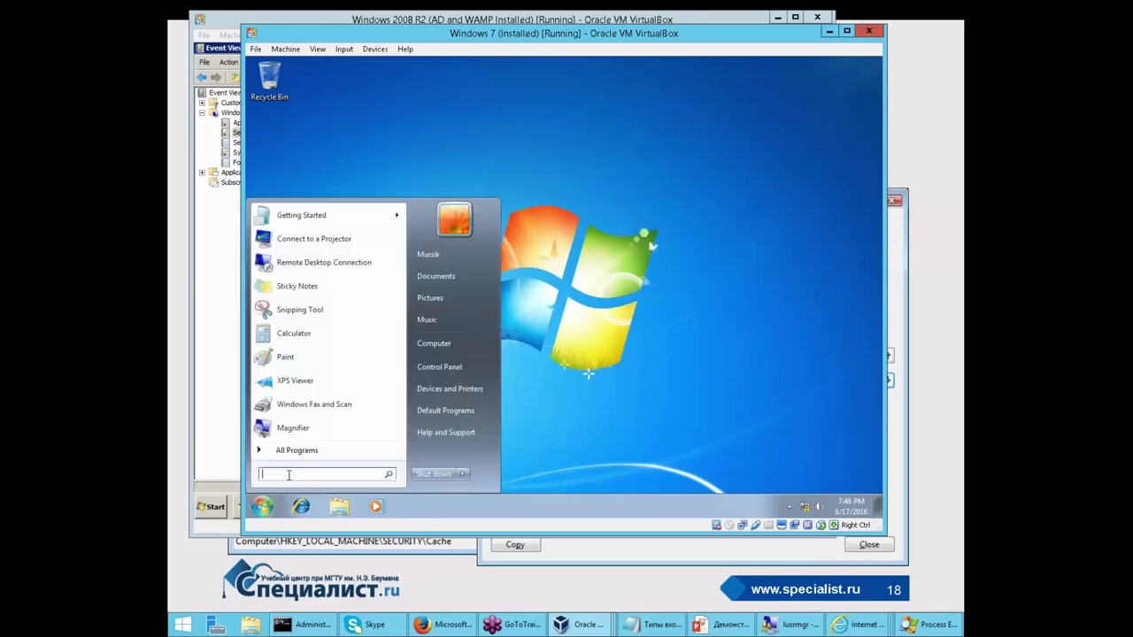
{"action": "type", "text": "regedit"}
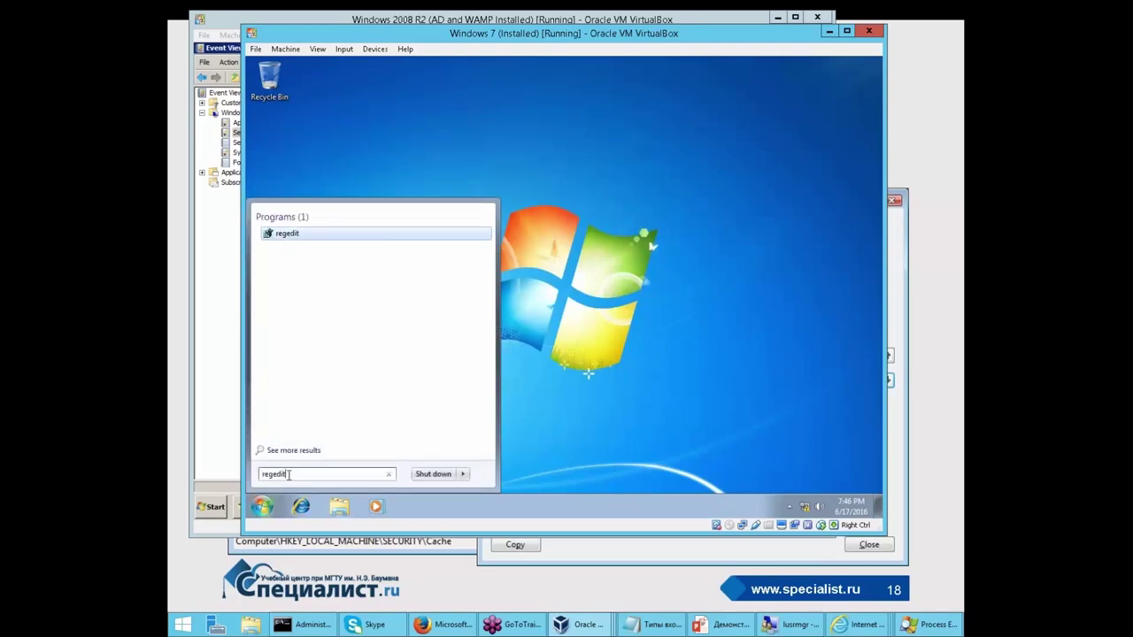
{"action": "key", "text": "Return"}
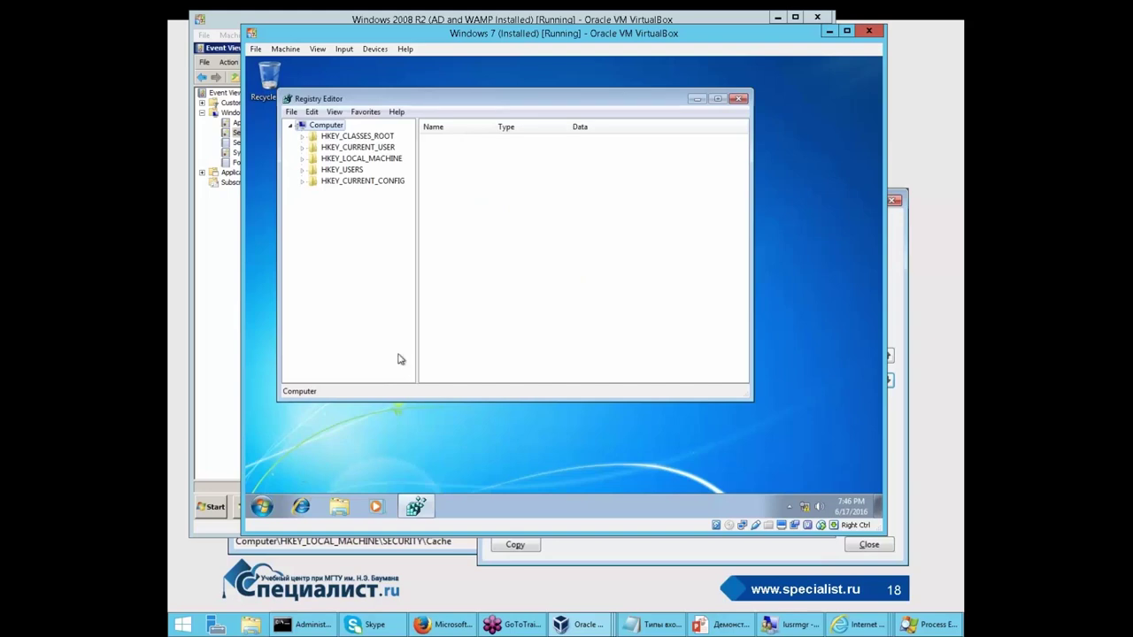
{"action": "key", "text": "Down"}
{"action": "key", "text": "Down"}
{"action": "key", "text": "Down"}
{"action": "key", "text": "Right"}
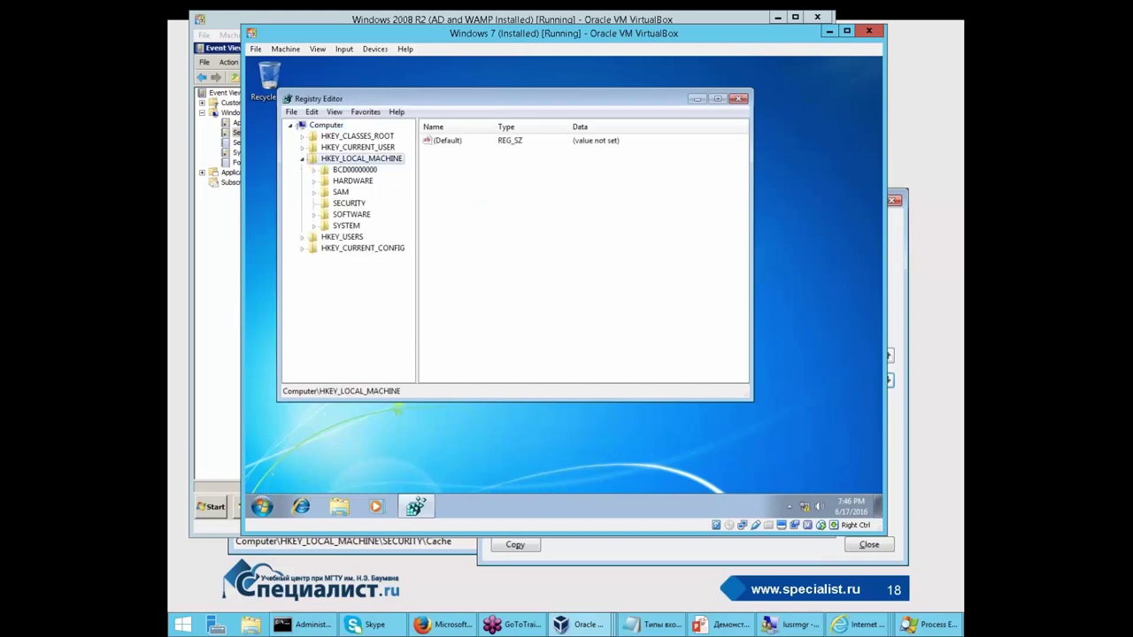
Grant Administrators Full Control on the SECURITY key's permissions
{"action": "left_click", "coordinate": [349, 202]}
{"action": "right_click", "coordinate": [359, 204]}
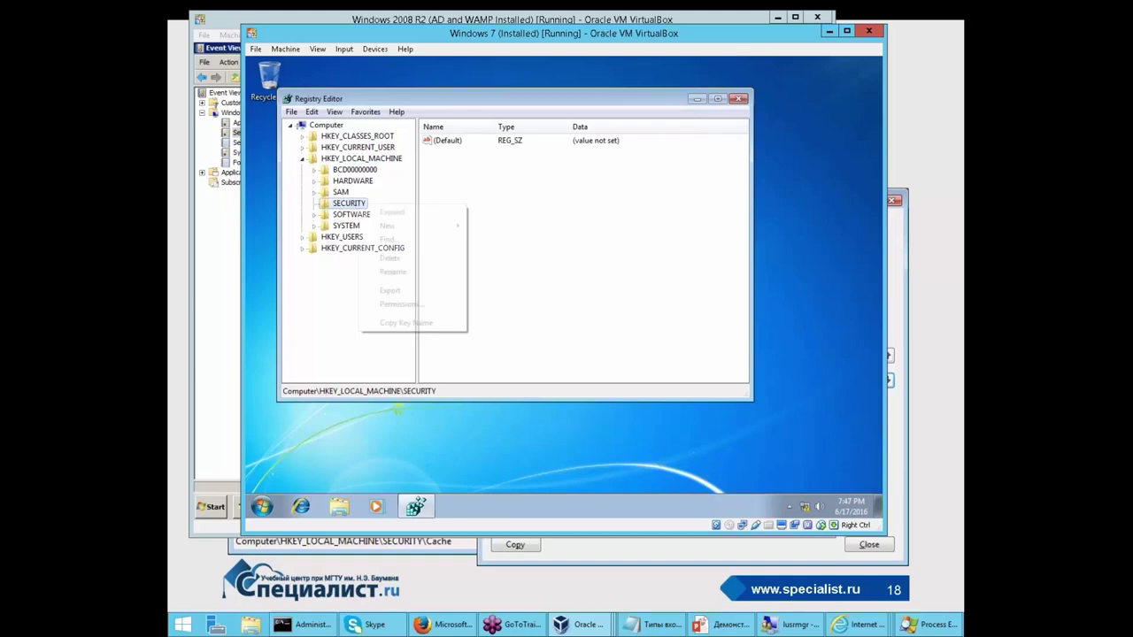
{"action": "left_click", "coordinate": [400, 304]}
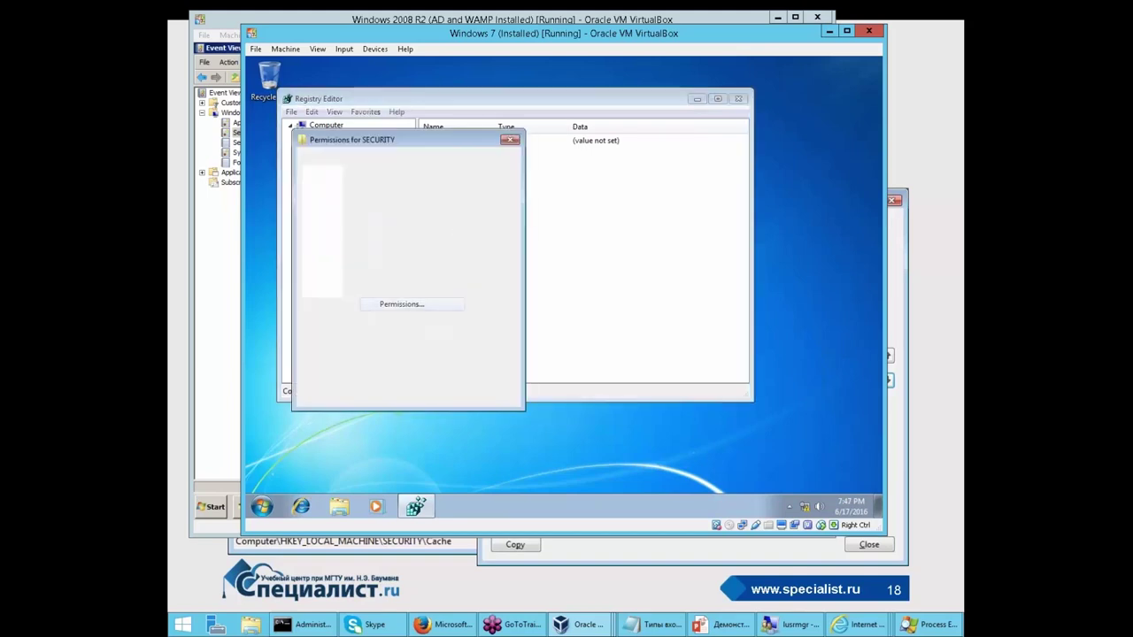
{"action": "left_click", "coordinate": [335, 198]}
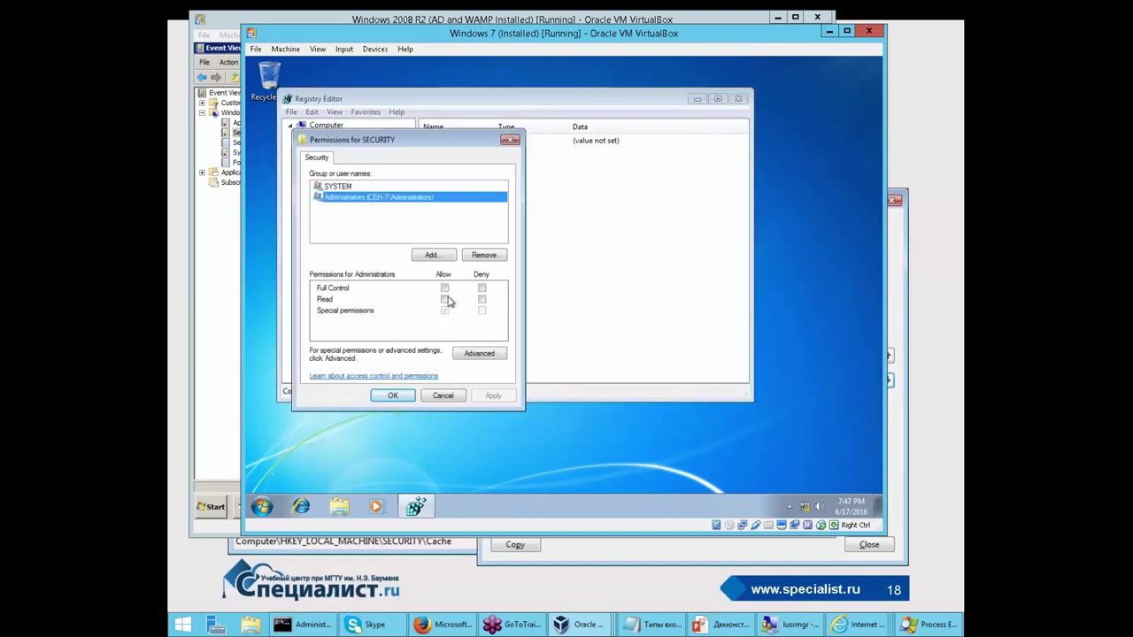
{"action": "left_click", "coordinate": [444, 288]}
{"action": "left_click", "coordinate": [392, 396]}
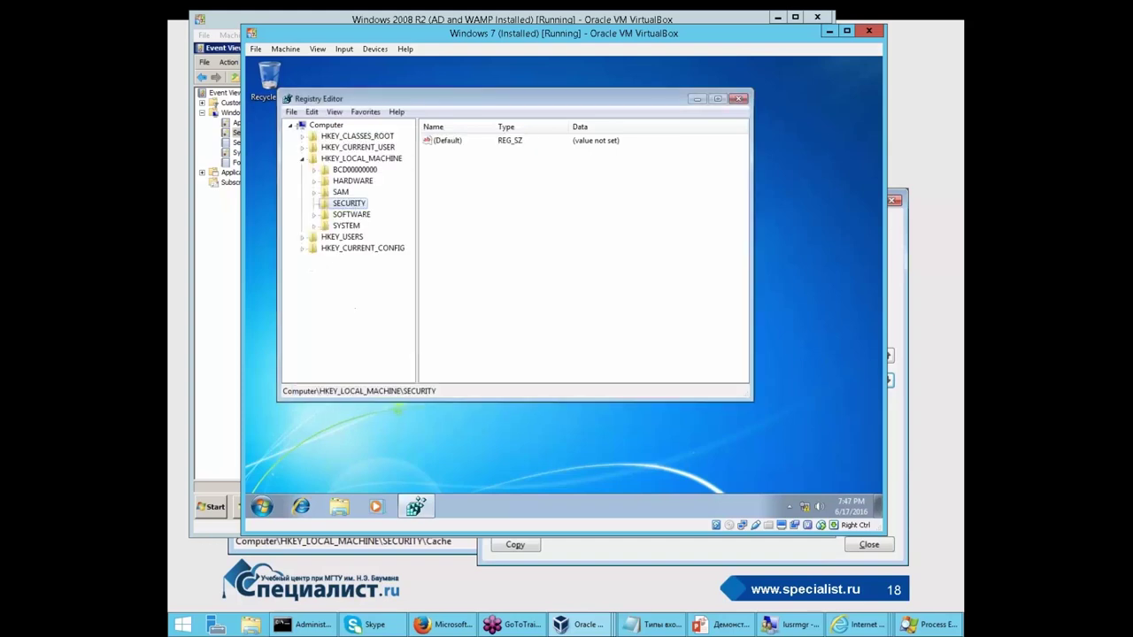
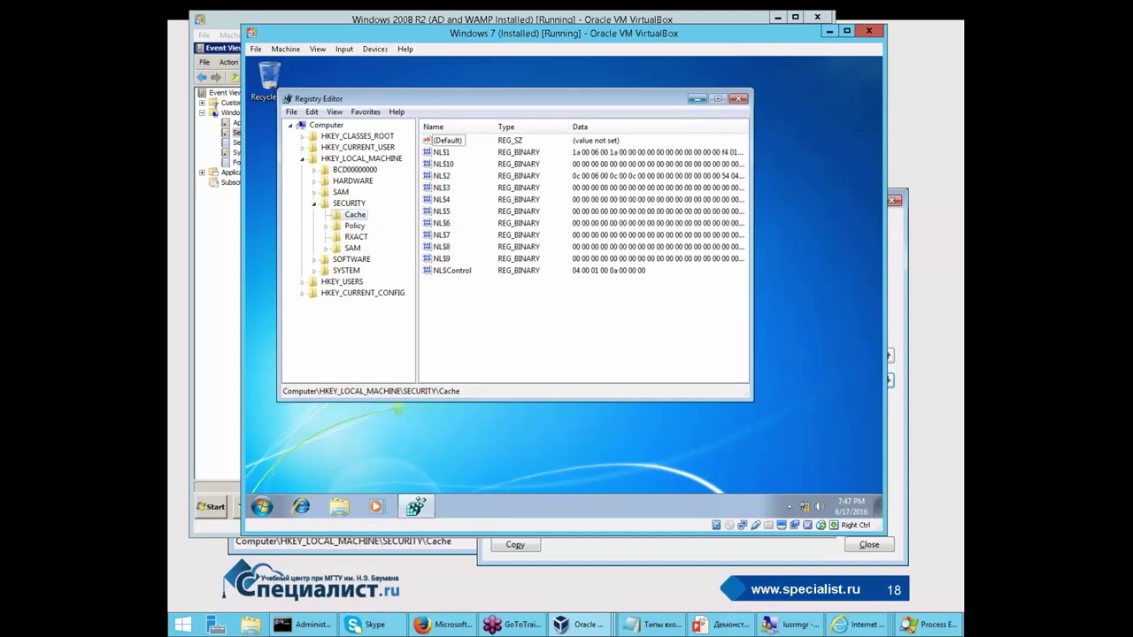
Minimize Registry Editor, then the Windows 7 and Windows 2008 VM windows, revealing slide 18
{"action": "left_click", "coordinate": [697, 98]}
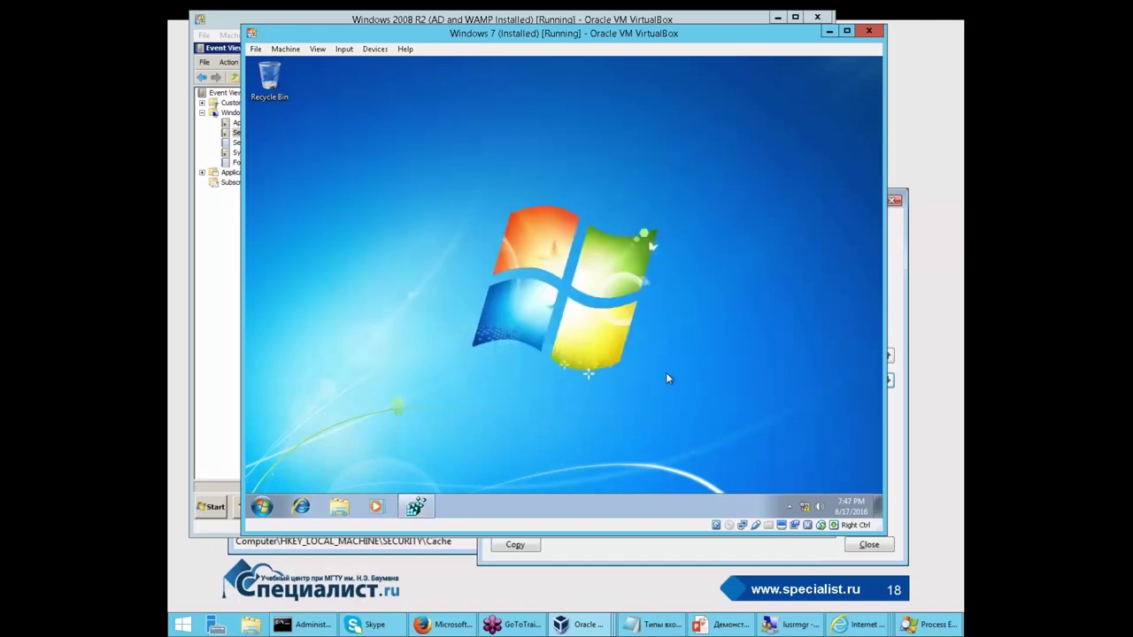
{"action": "left_click", "coordinate": [829, 32]}
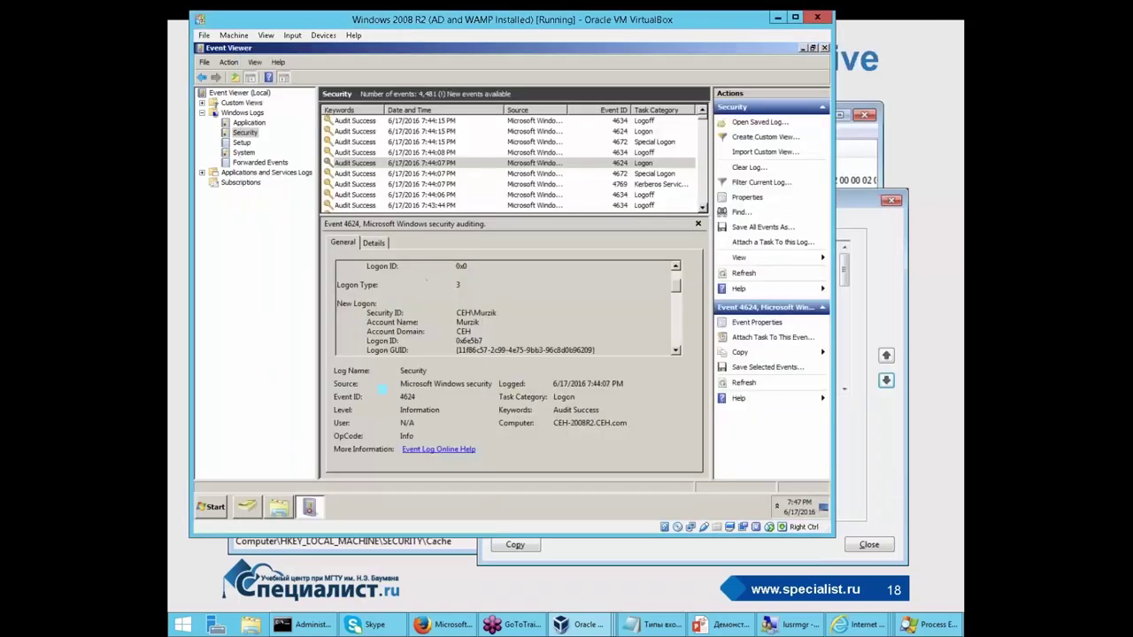
{"action": "left_click", "coordinate": [777, 17]}
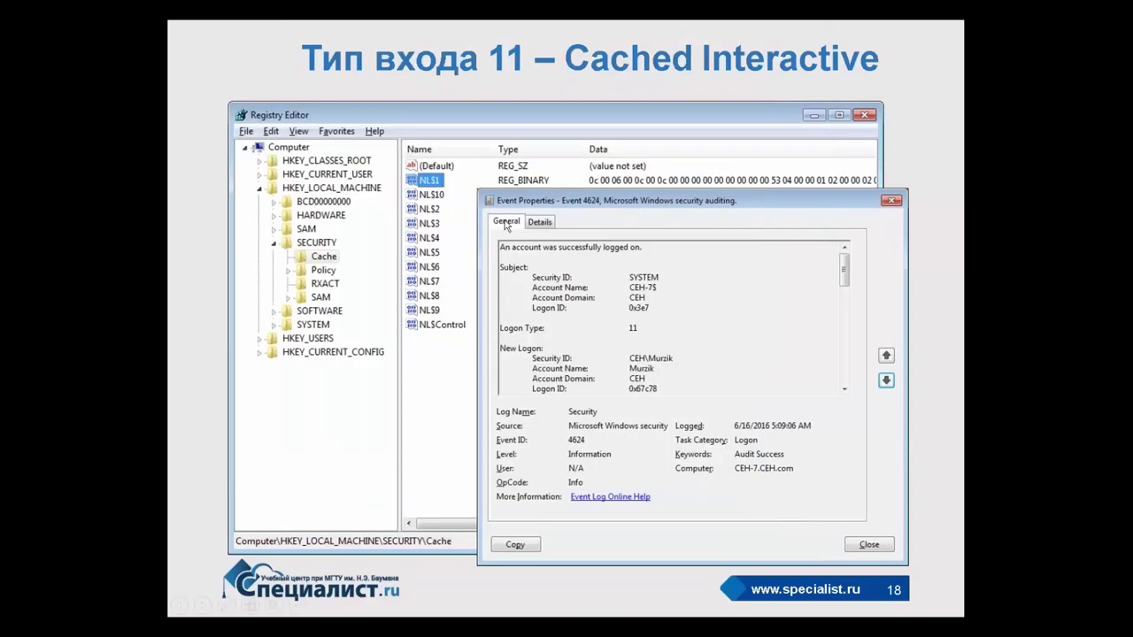
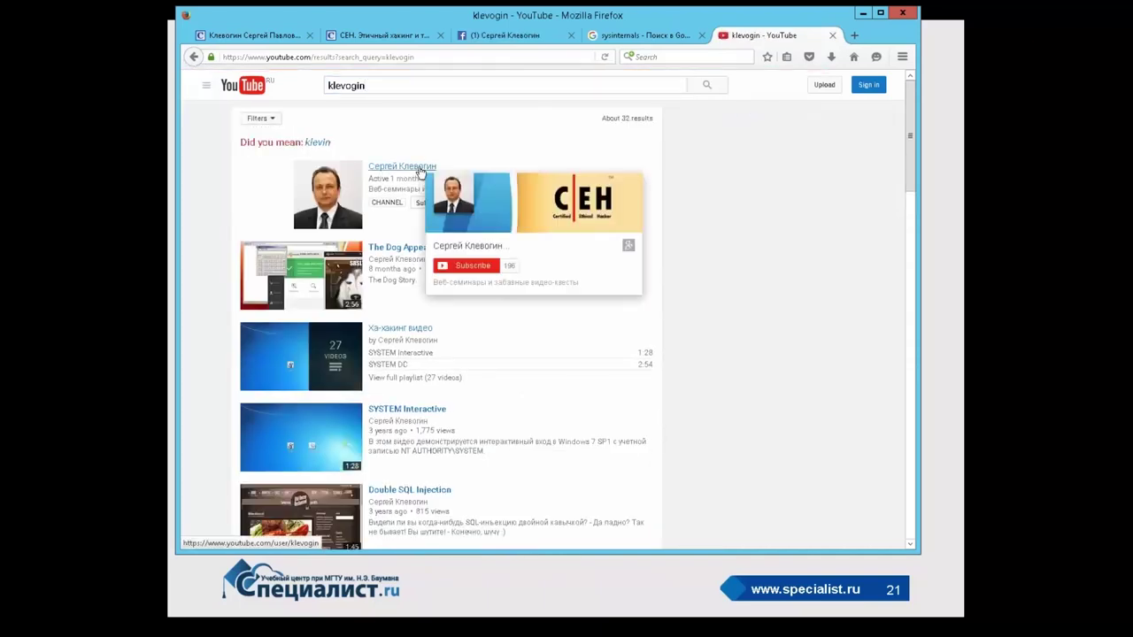
Go to the instructor's channel uploads and open the SYSTEM Interactive video
{"action": "left_click", "coordinate": [420, 168]}
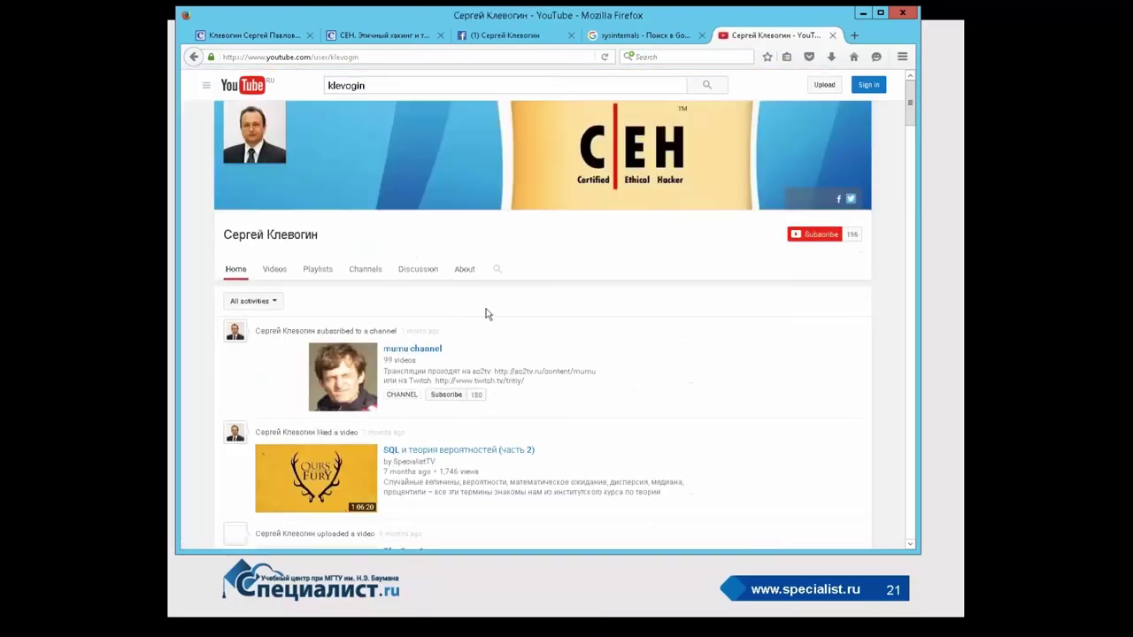
{"action": "left_click", "coordinate": [275, 270]}
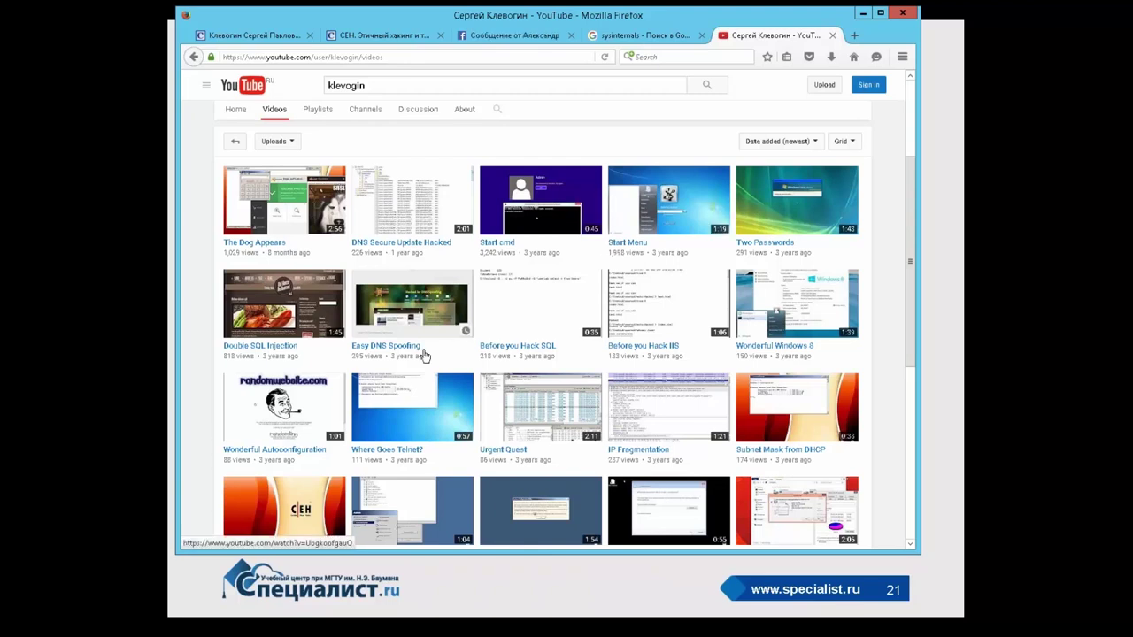
{"action": "scroll", "coordinate": [448, 355], "scroll_direction": "down", "scroll_amount": 5}
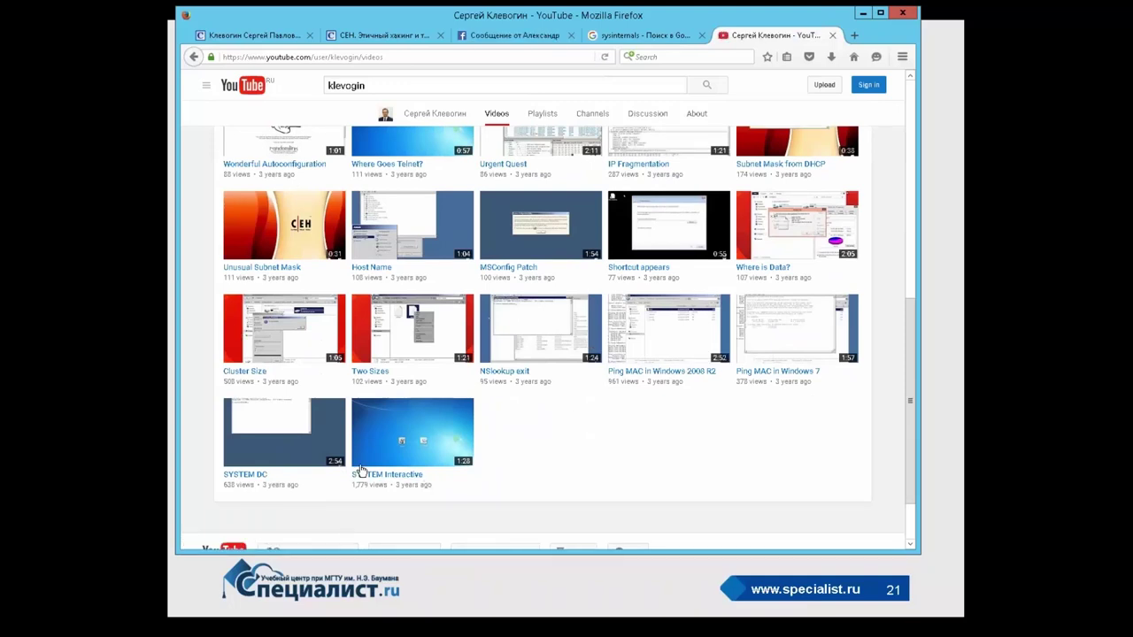
{"action": "left_click", "coordinate": [414, 442]}
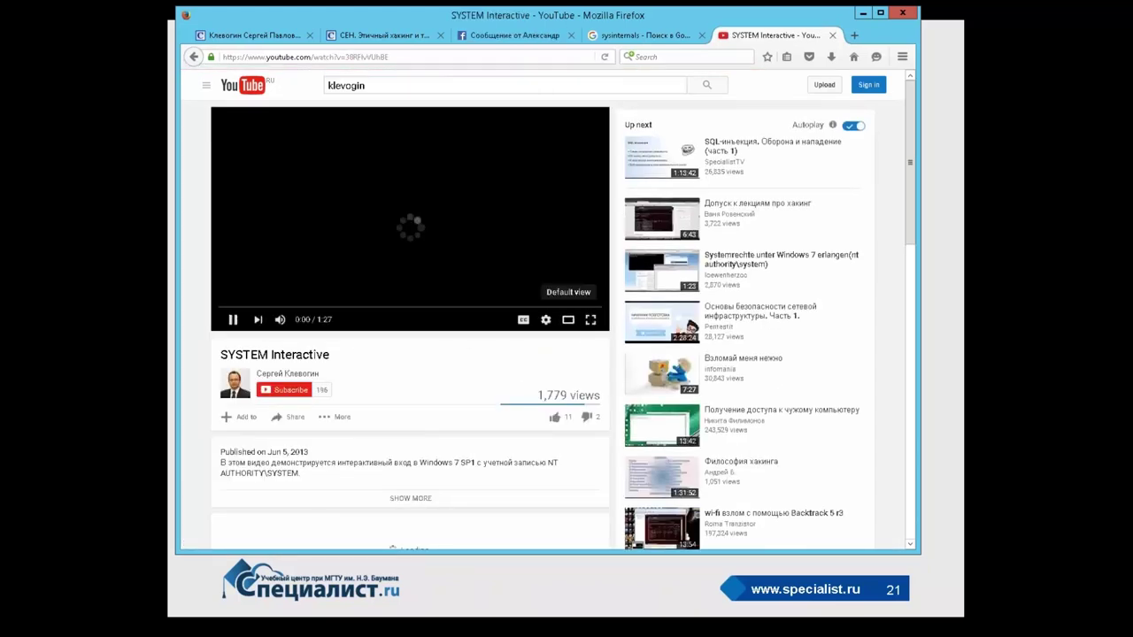
Switch the player to Theater mode, maximize Firefox, and set quality to 720p
{"action": "left_click", "coordinate": [569, 319]}
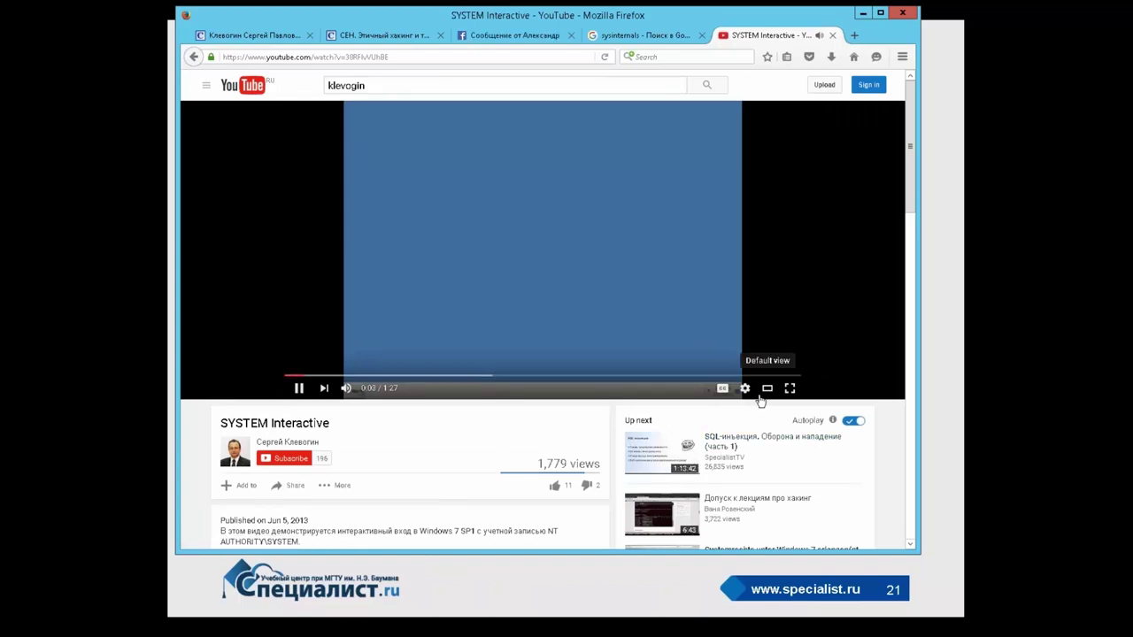
{"action": "left_click", "coordinate": [881, 13]}
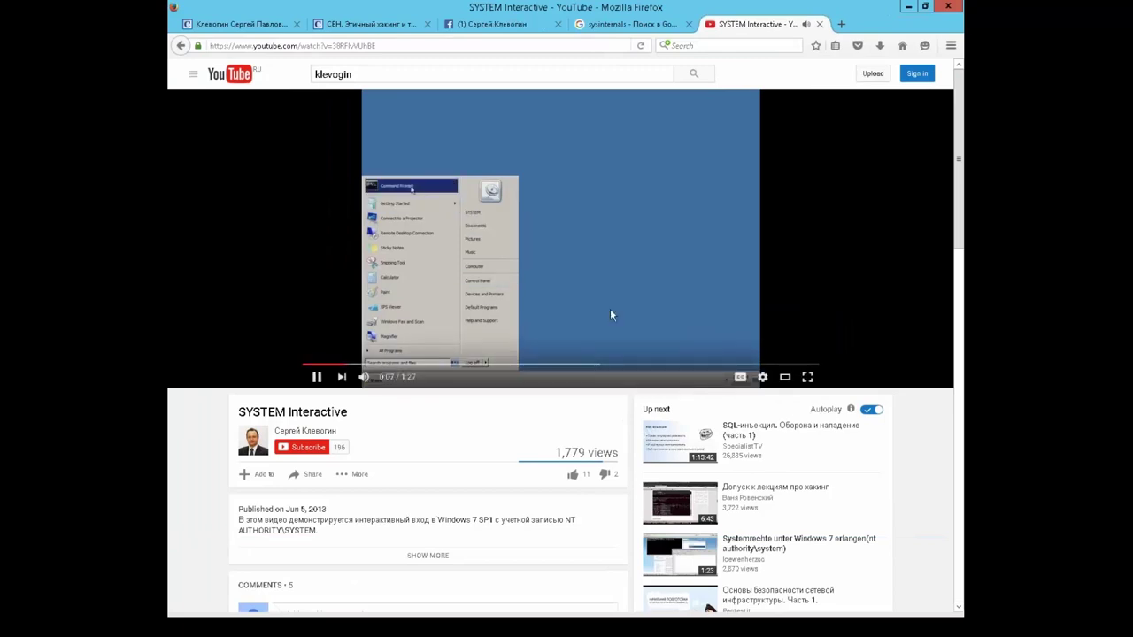
{"action": "left_click", "coordinate": [763, 377]}
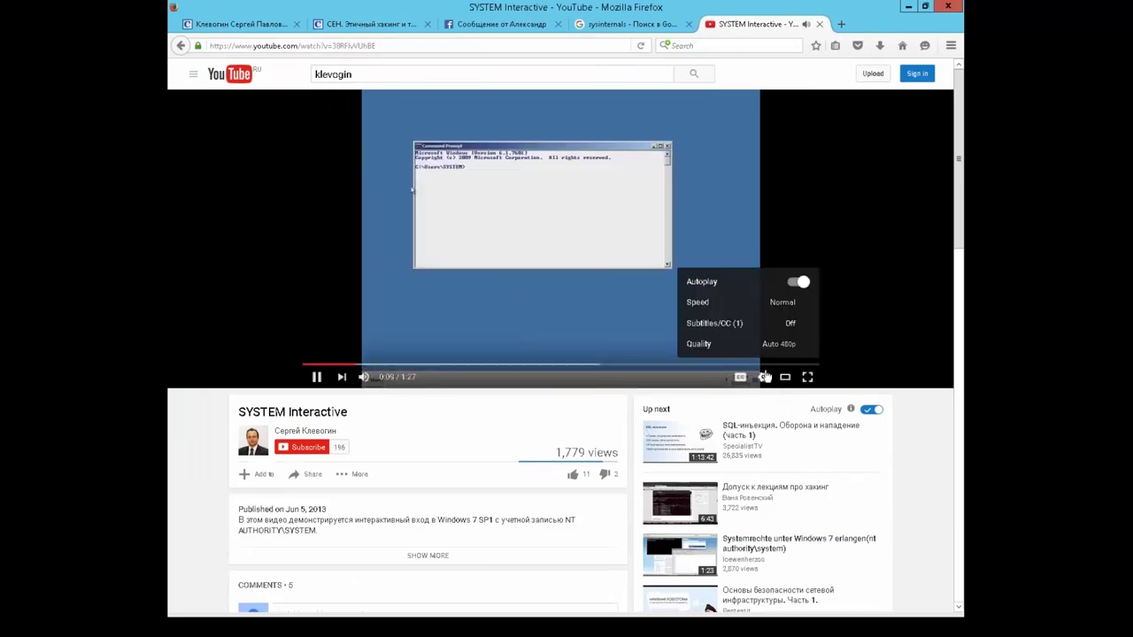
{"action": "left_click", "coordinate": [776, 344]}
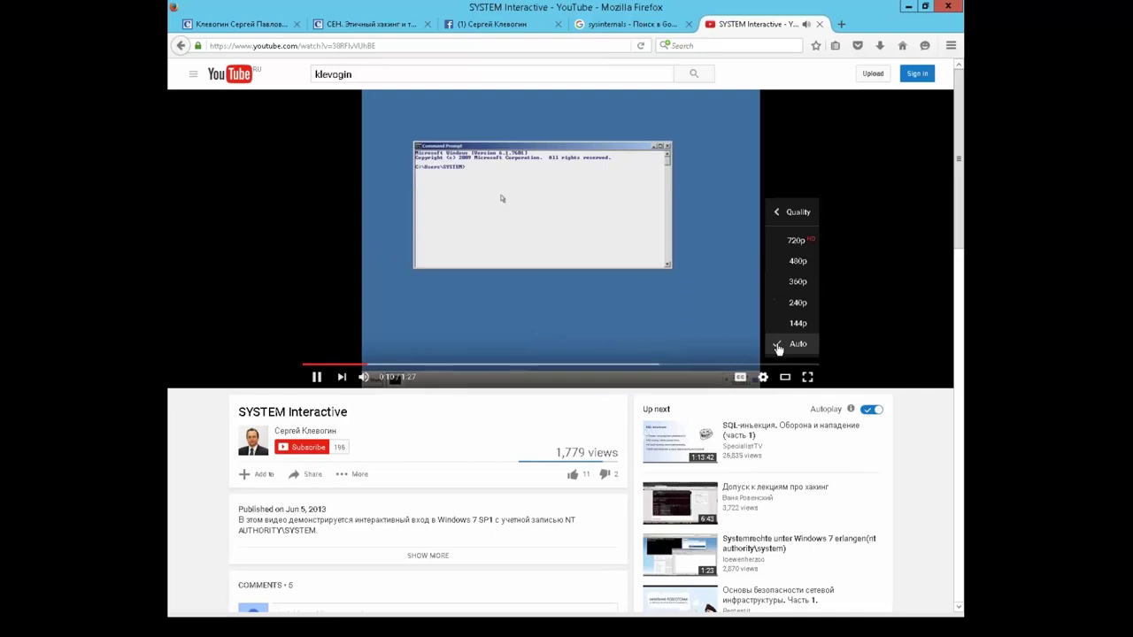
{"action": "left_click", "coordinate": [796, 242]}
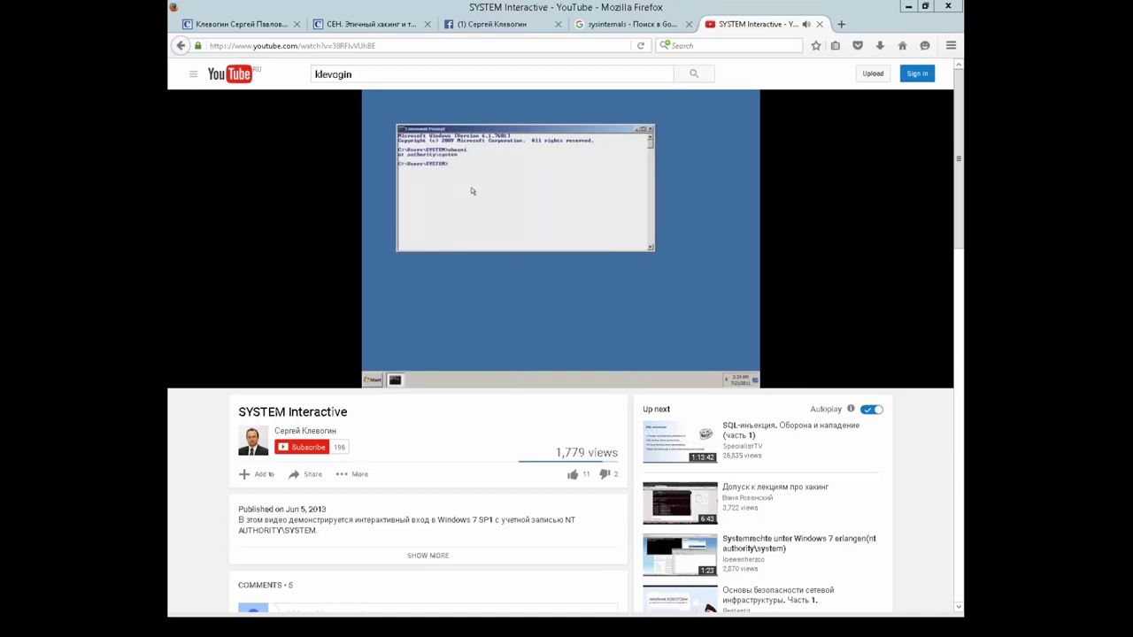
Replay the SYSTEM Interactive video, pause it at 0:02, then start a new Firefox tab
{"action": "mouse_move", "coordinate": [472, 191]}
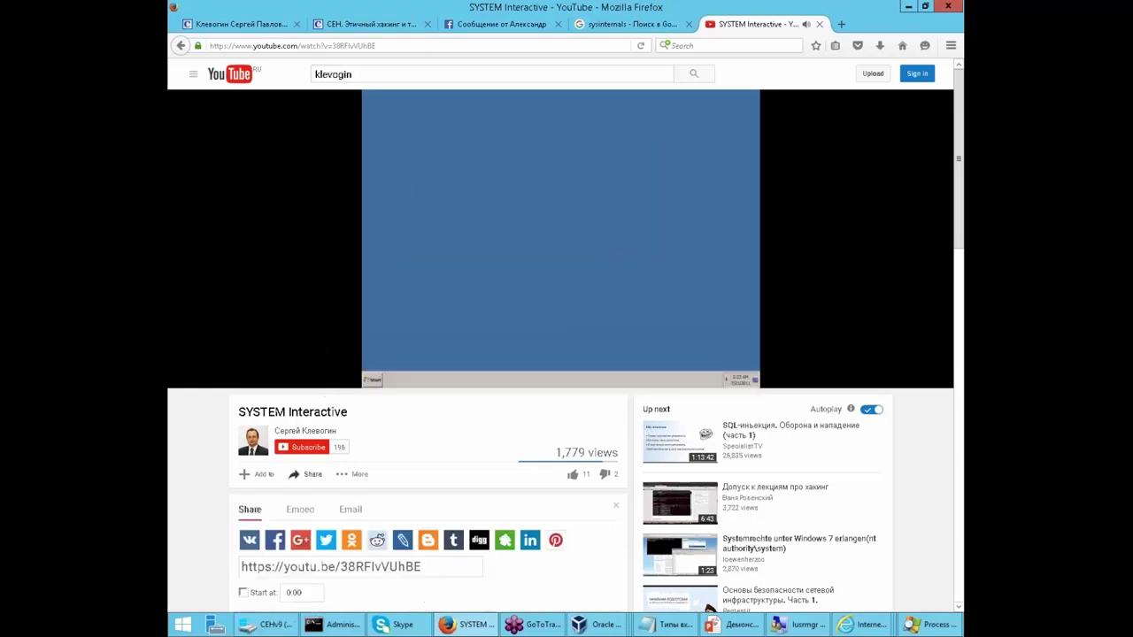
{"action": "left_click", "coordinate": [319, 377]}
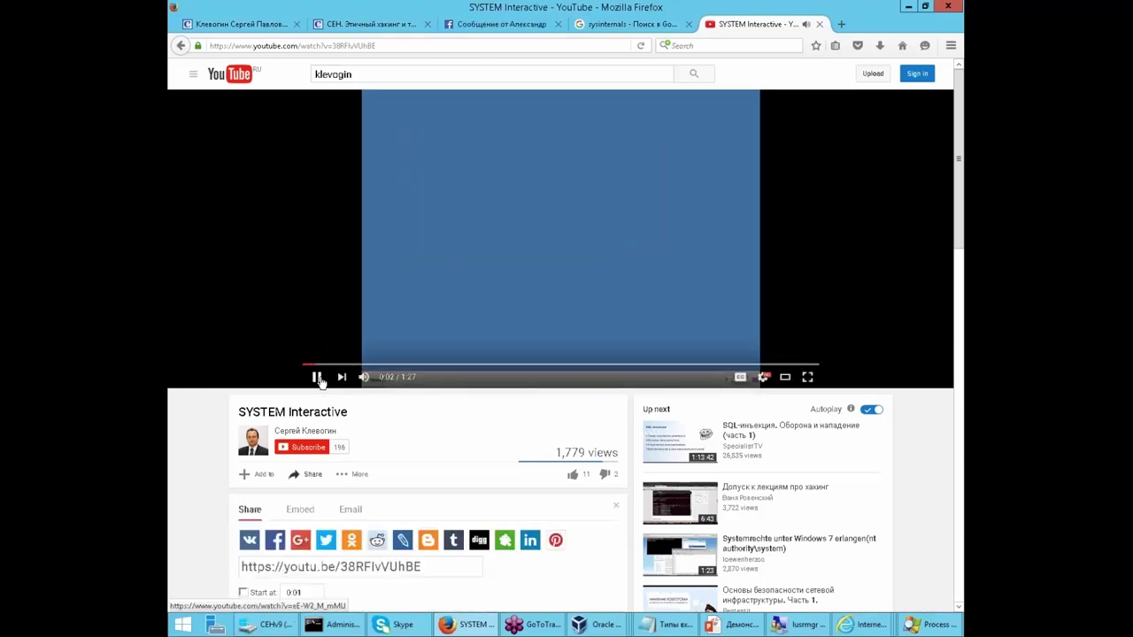
{"action": "left_click", "coordinate": [317, 377]}
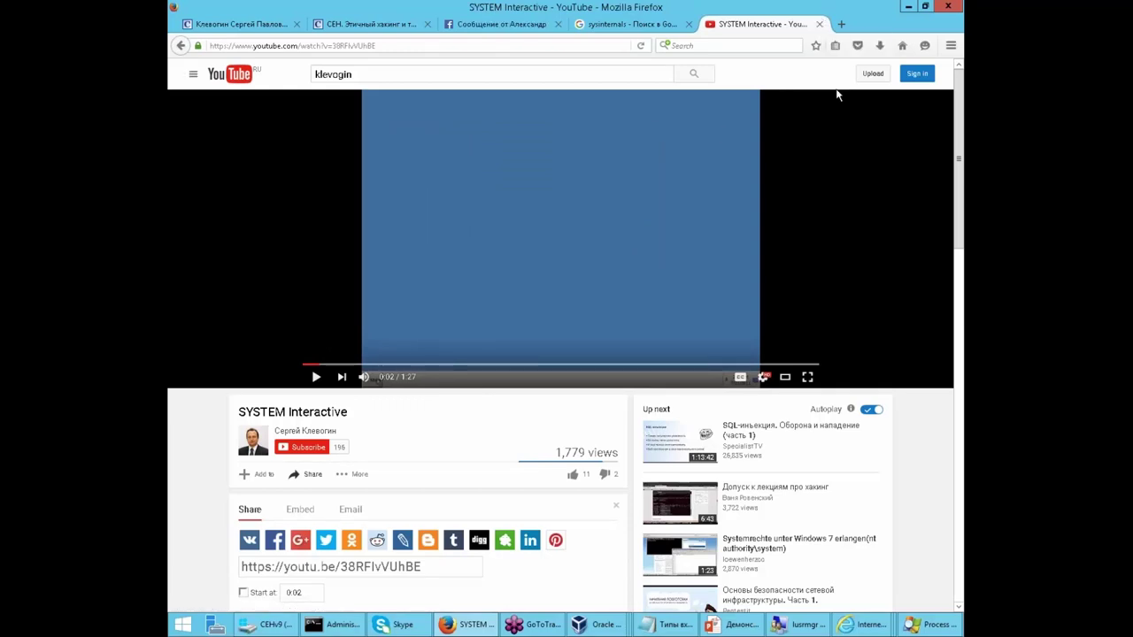
{"action": "left_click", "coordinate": [843, 24]}
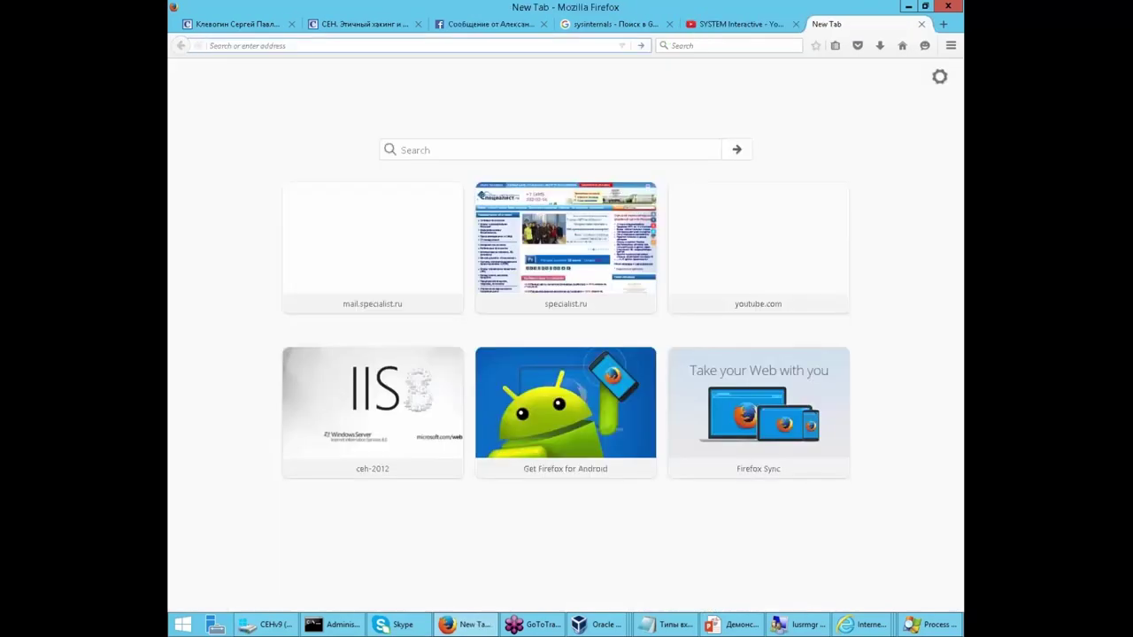
Load video.lisa-alisa.ru in the new tab to show the hacking video listing
{"action": "type", "text": "video"}
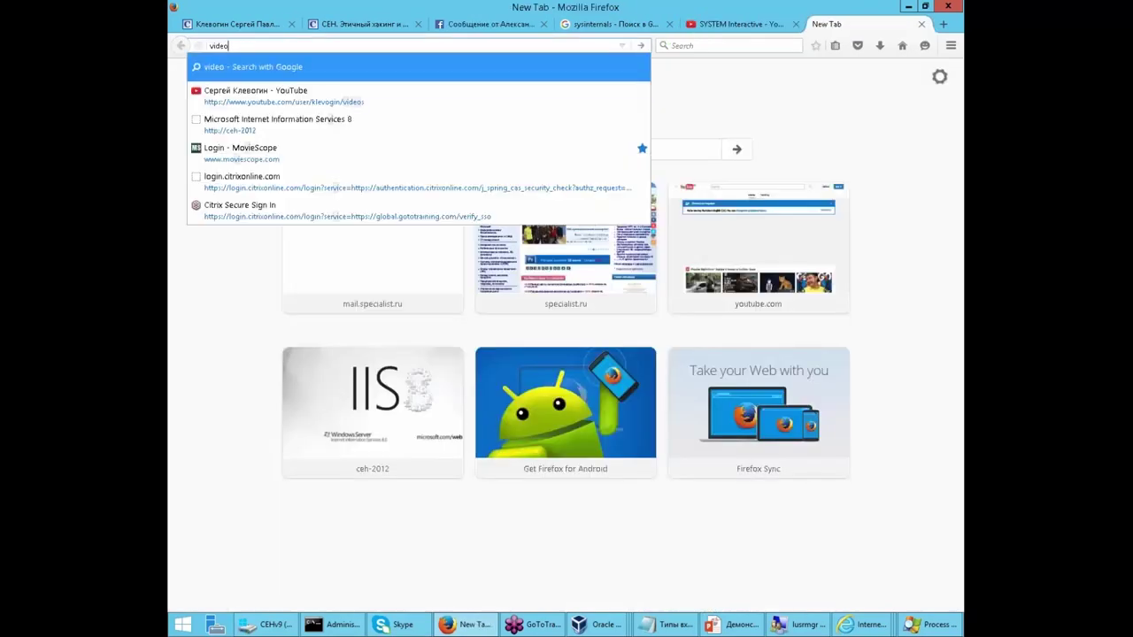
{"action": "type", "text": ".lisa-alisa.ru"}
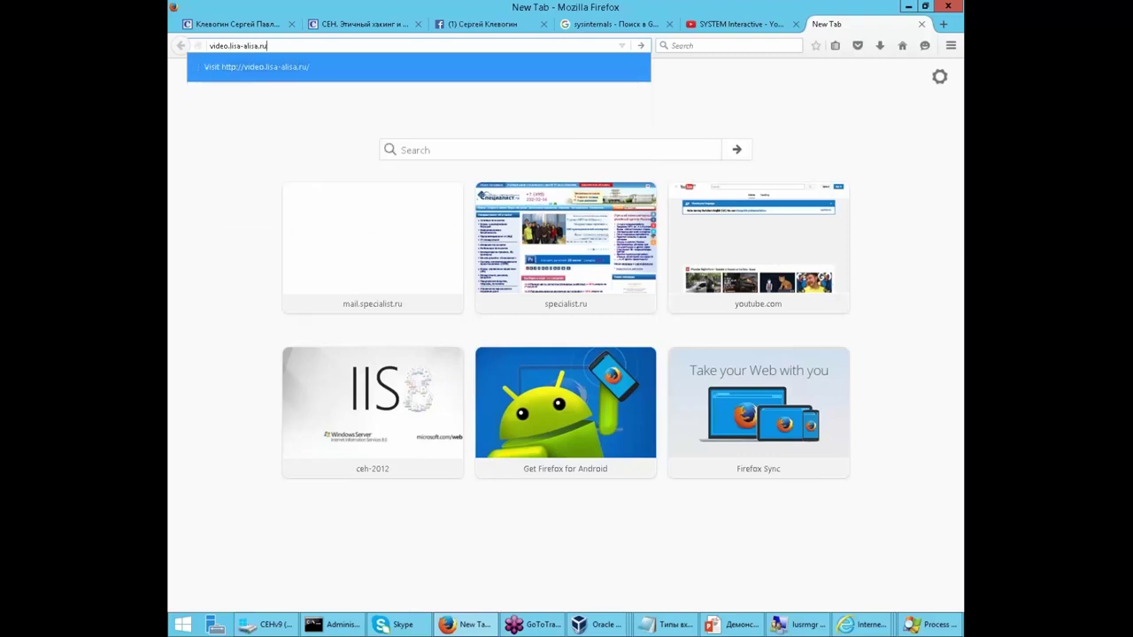
{"action": "key", "text": "Return"}
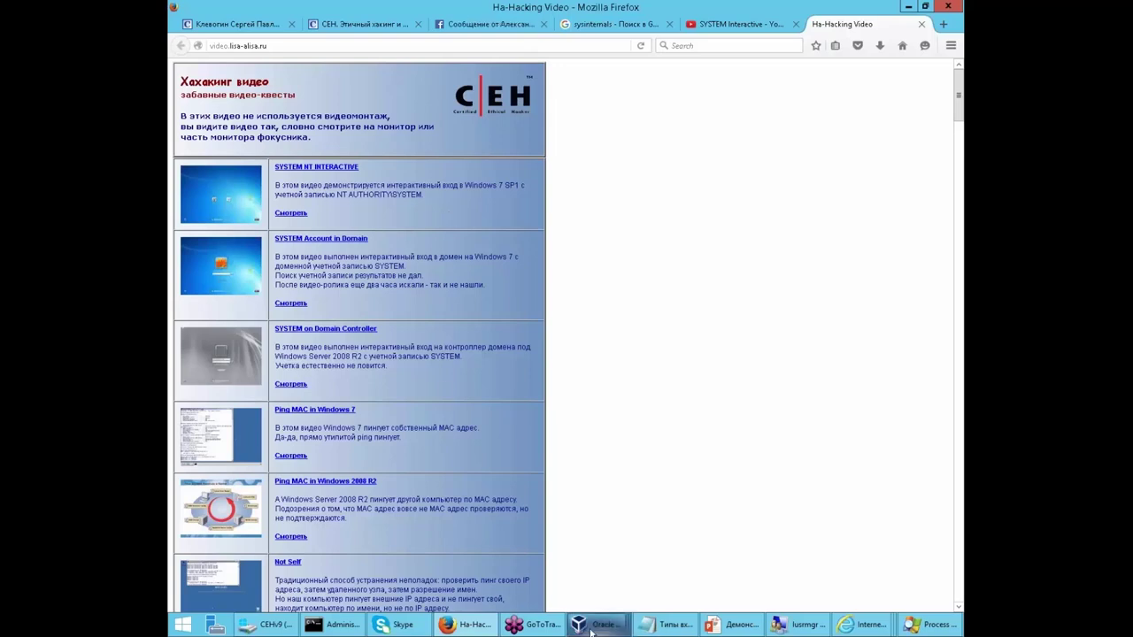
{"action": "mouse_move", "coordinate": [591, 631]}
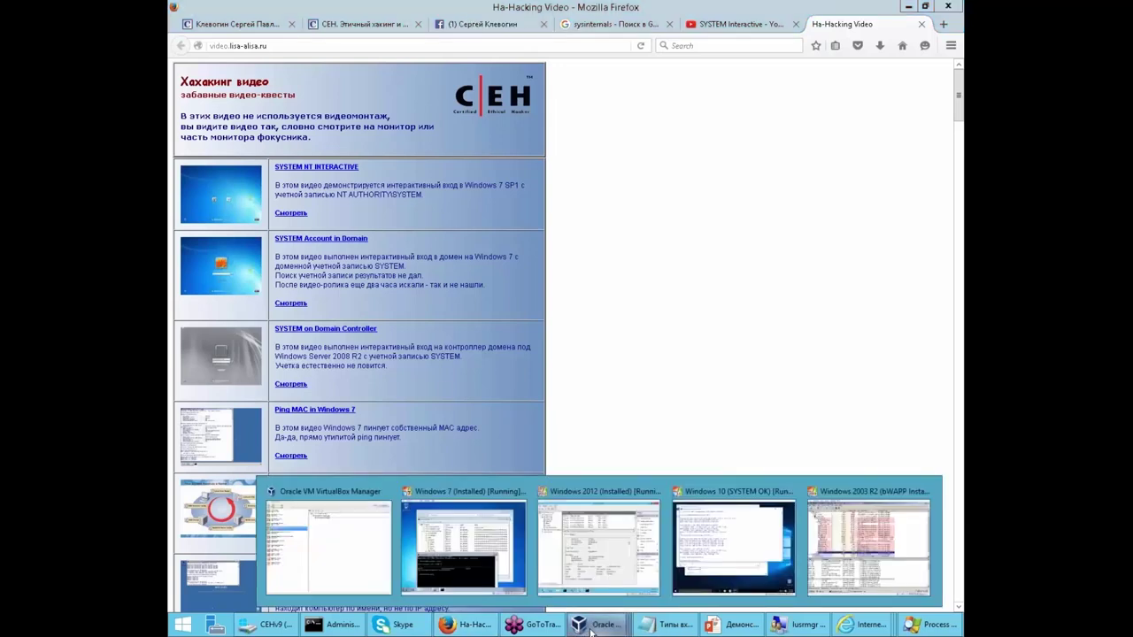
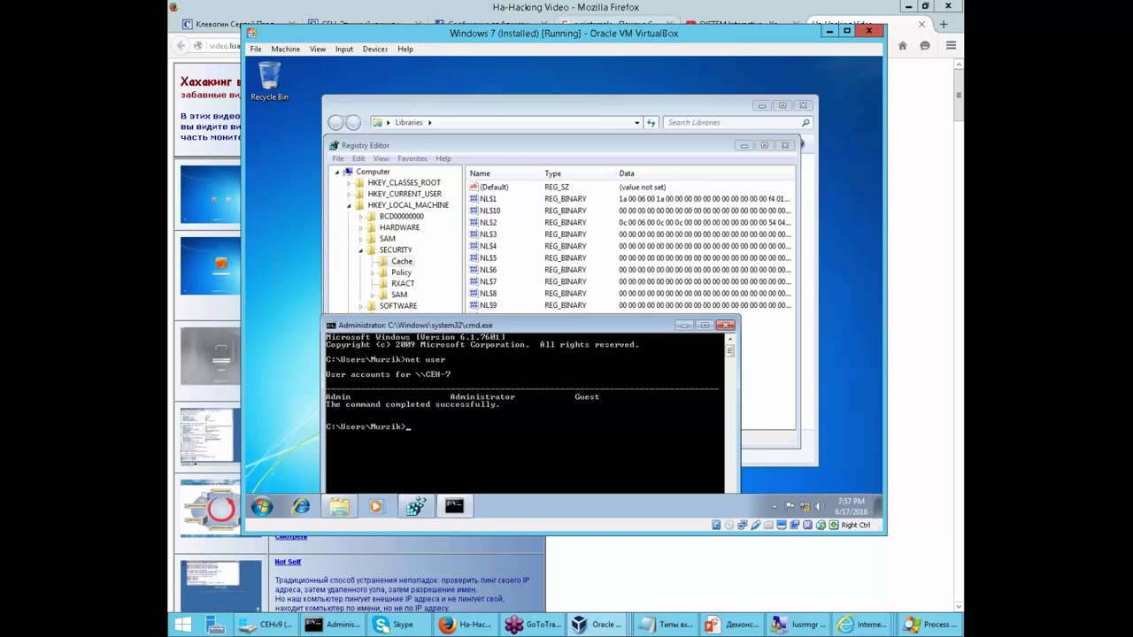
Play the SYSTEM Interactive video and pause it at 0:23 on the nt authority\system prompt
{"action": "left_click", "coordinate": [724, 21]}
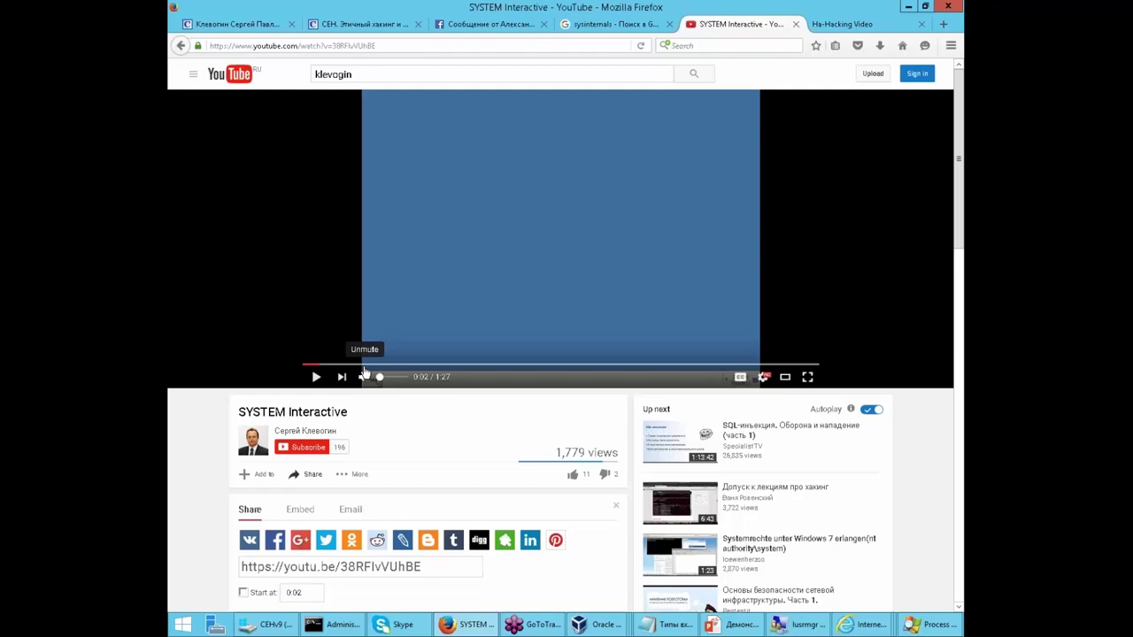
{"action": "left_click", "coordinate": [316, 377]}
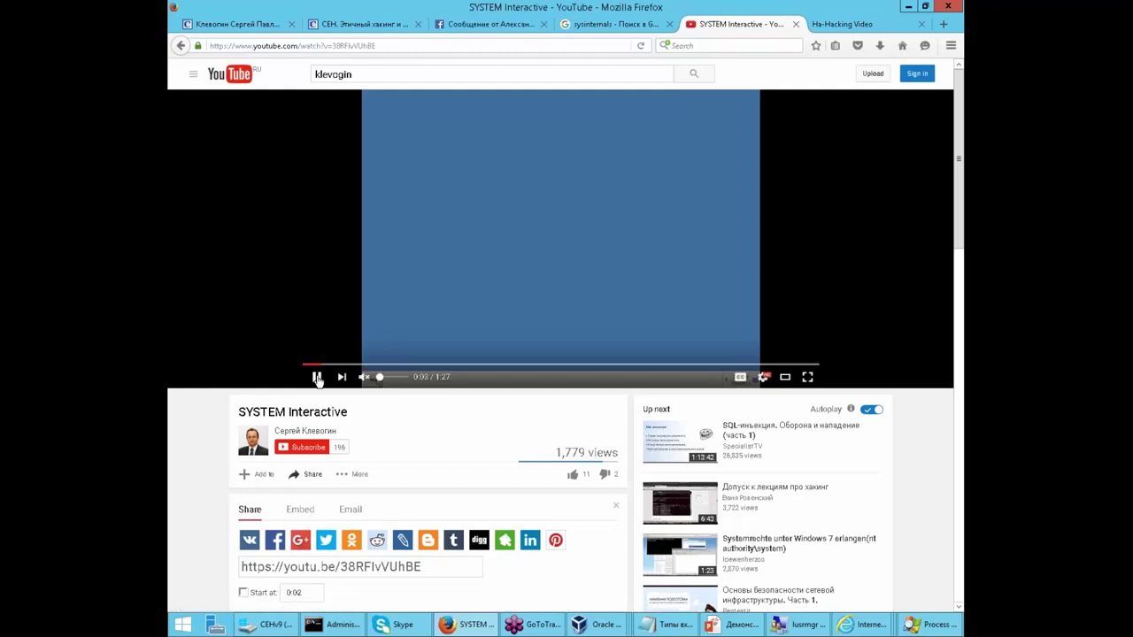
{"action": "left_click", "coordinate": [434, 364]}
{"action": "left_click", "coordinate": [316, 377]}
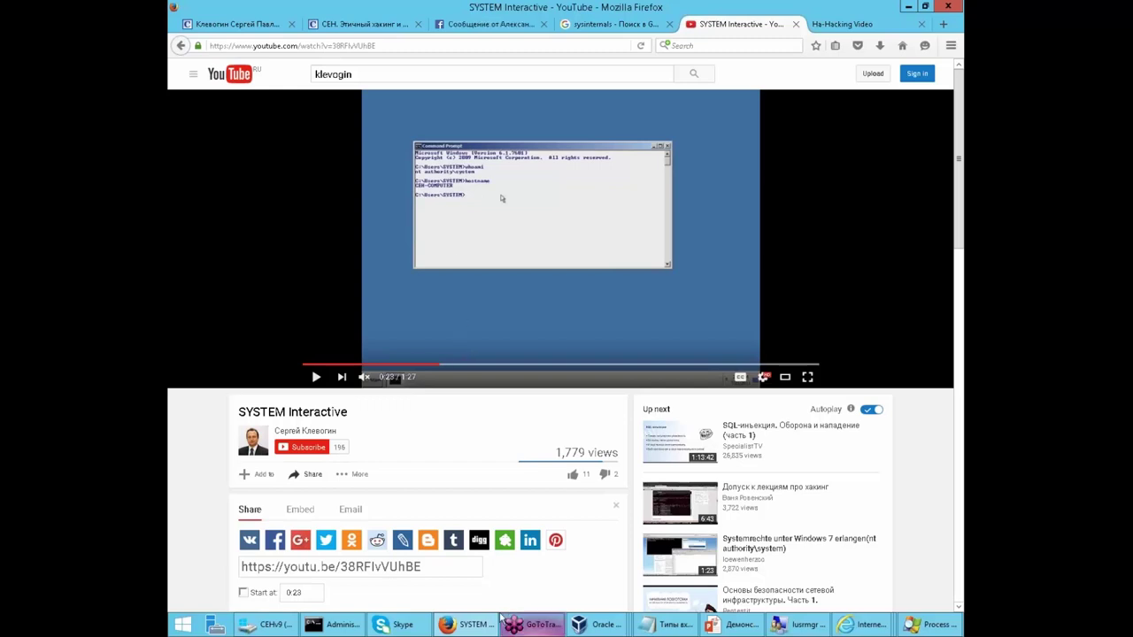
{"action": "mouse_move", "coordinate": [500, 617]}
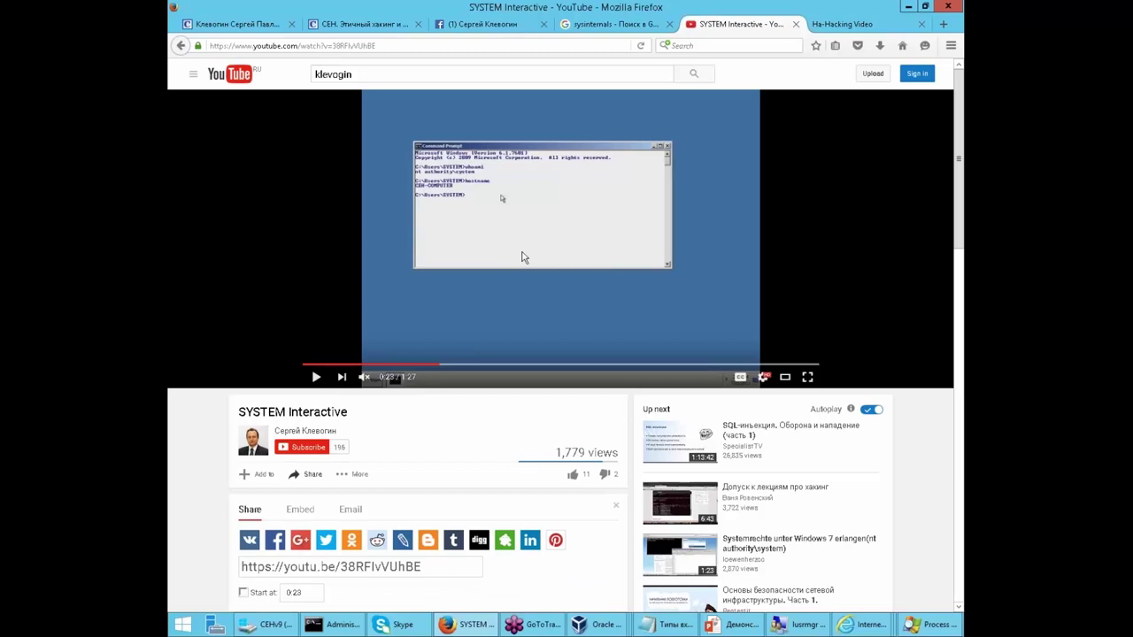
{"action": "mouse_move", "coordinate": [634, 630]}
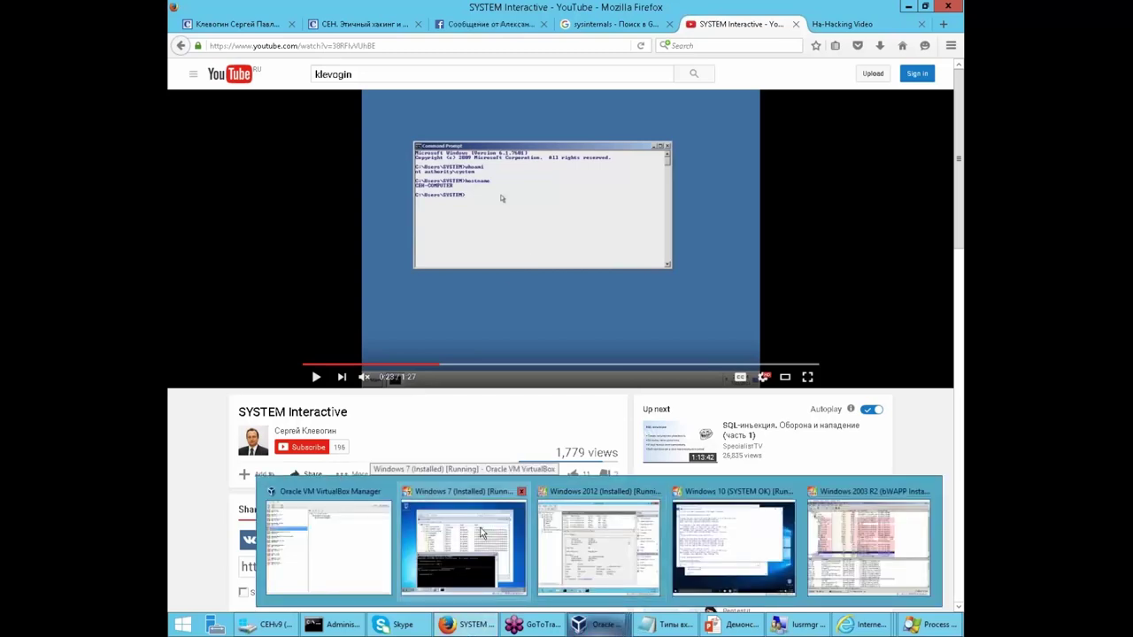
Run color f1, whoami and hostname in the Windows 2012 console, confirming host CEH-2012
{"action": "left_click", "coordinate": [576, 558]}
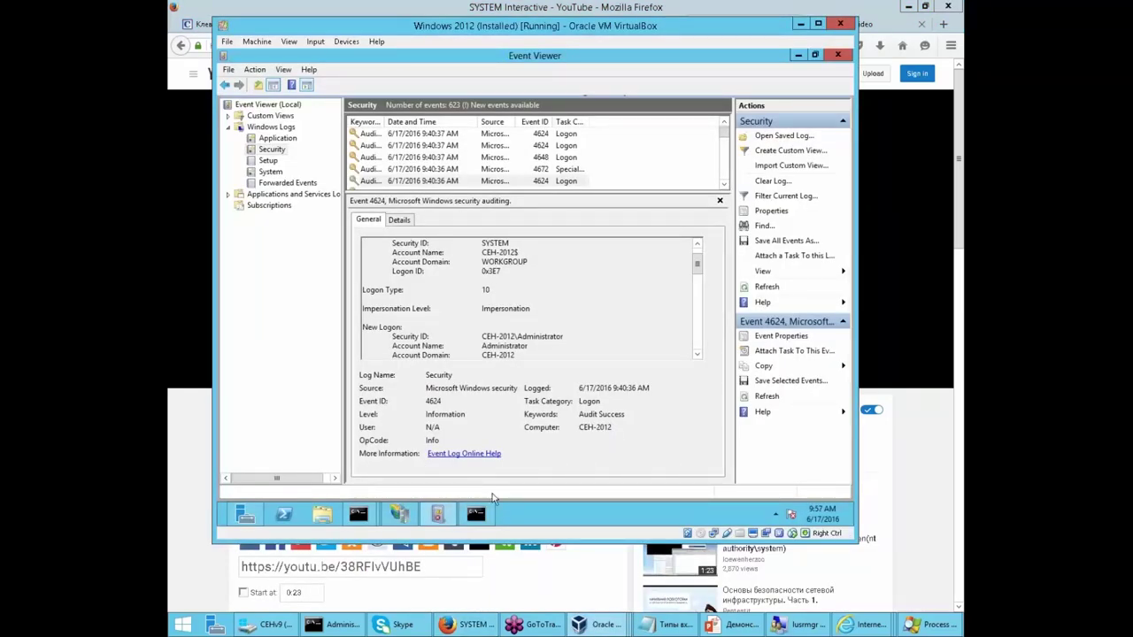
{"action": "left_click", "coordinate": [478, 511]}
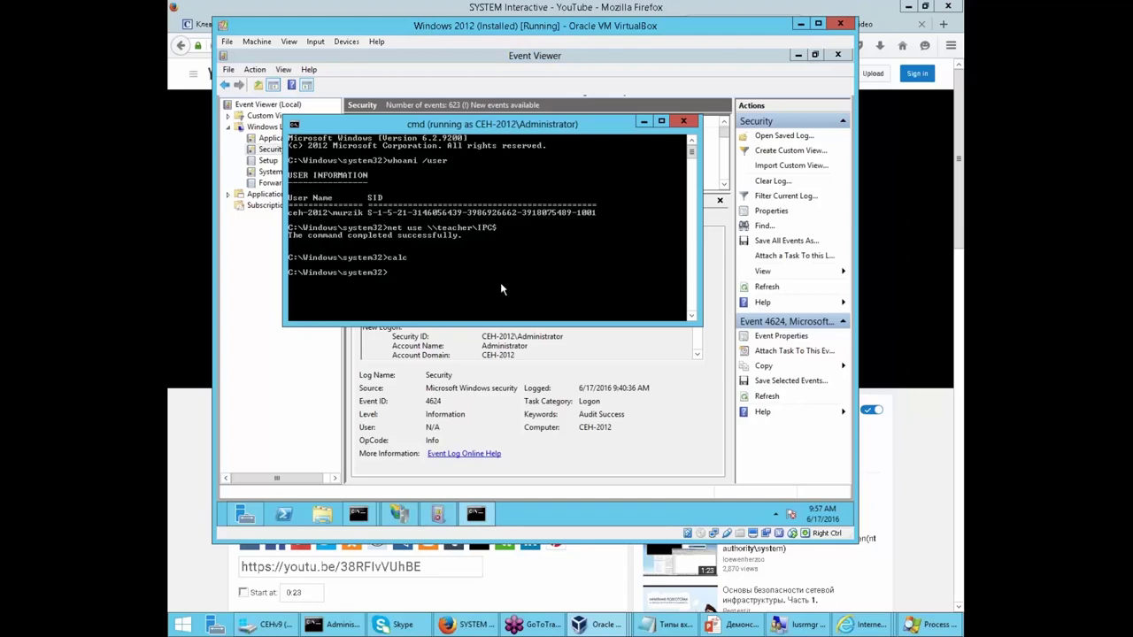
{"action": "type", "text": "color f1"}
{"action": "key", "text": "Return"}
{"action": "key", "text": "Return"}
{"action": "key", "text": "Return"}
{"action": "type", "text": "whoami"}
{"action": "key", "text": "Return"}
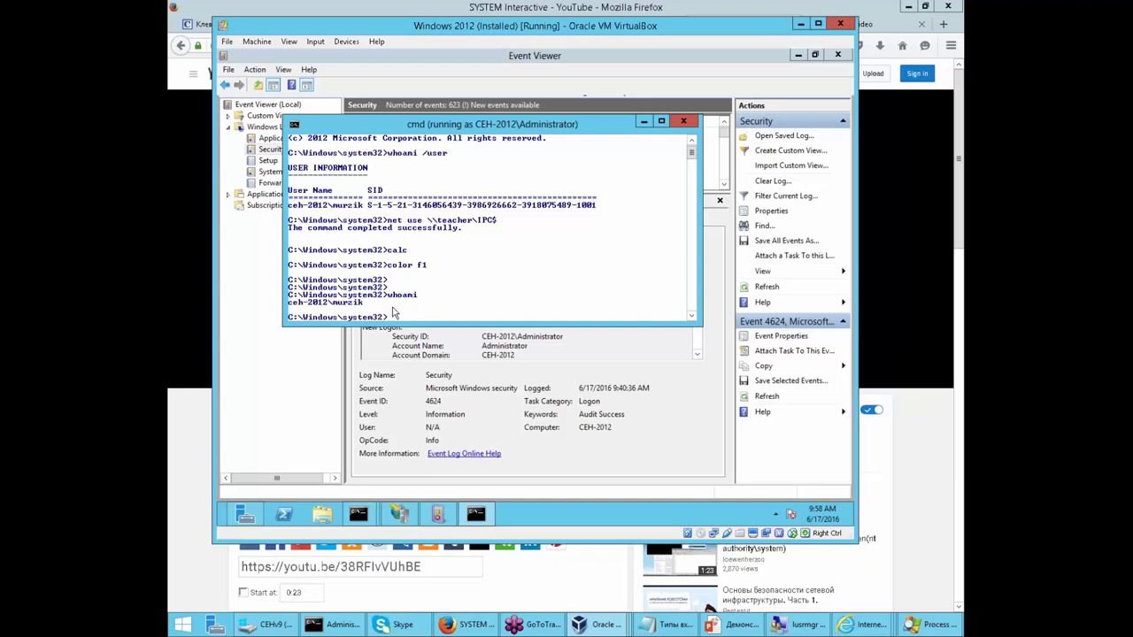
{"action": "type", "text": "hostname"}
{"action": "key", "text": "Return"}
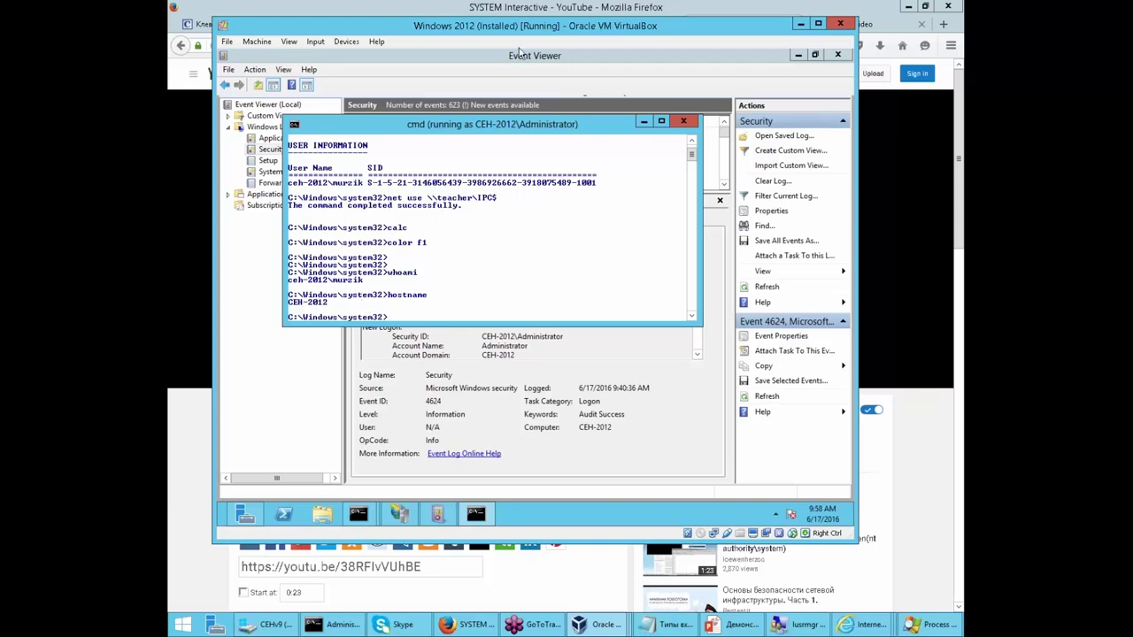
{"action": "left_click_drag", "start_coordinate": [507, 30], "coordinate": [638, 351]}
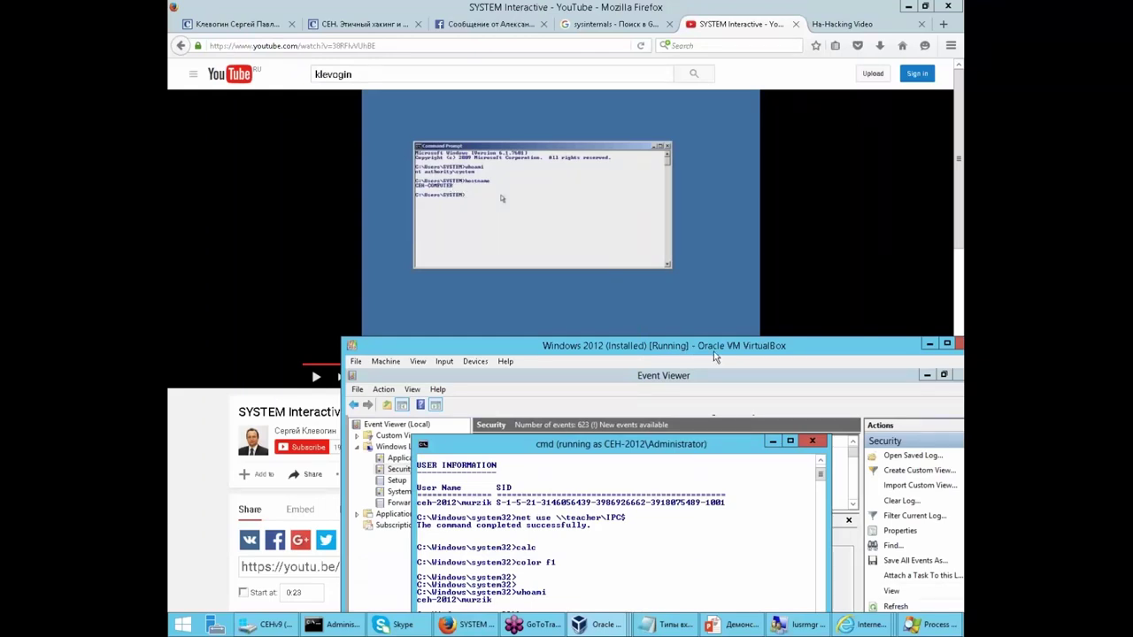
Open Computer Properties from File Explorer in the Windows 2012 VM, showing CEH-2012 in WORKGROUP
{"action": "left_click_drag", "start_coordinate": [659, 353], "coordinate": [540, 63]}
{"action": "left_click", "coordinate": [340, 554]}
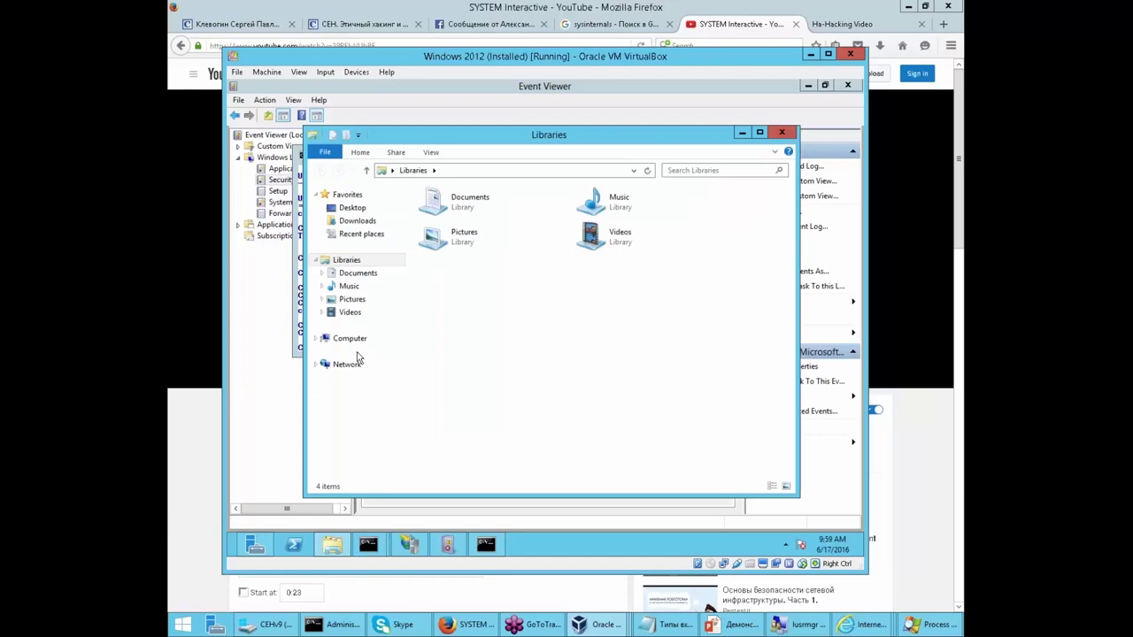
{"action": "right_click", "coordinate": [348, 339]}
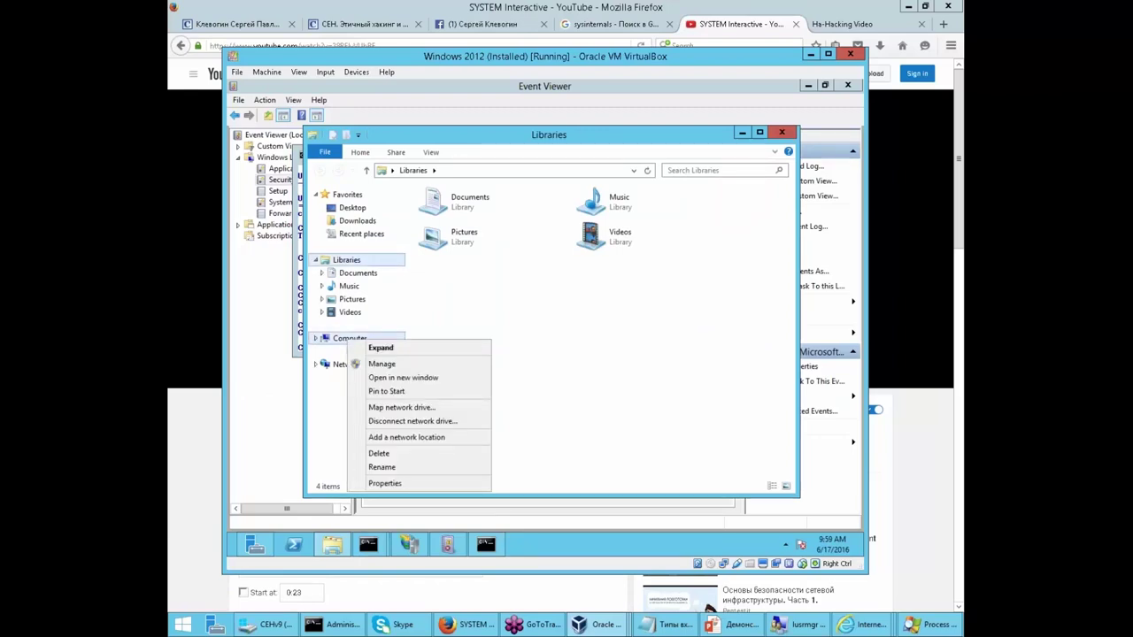
{"action": "left_click", "coordinate": [386, 483]}
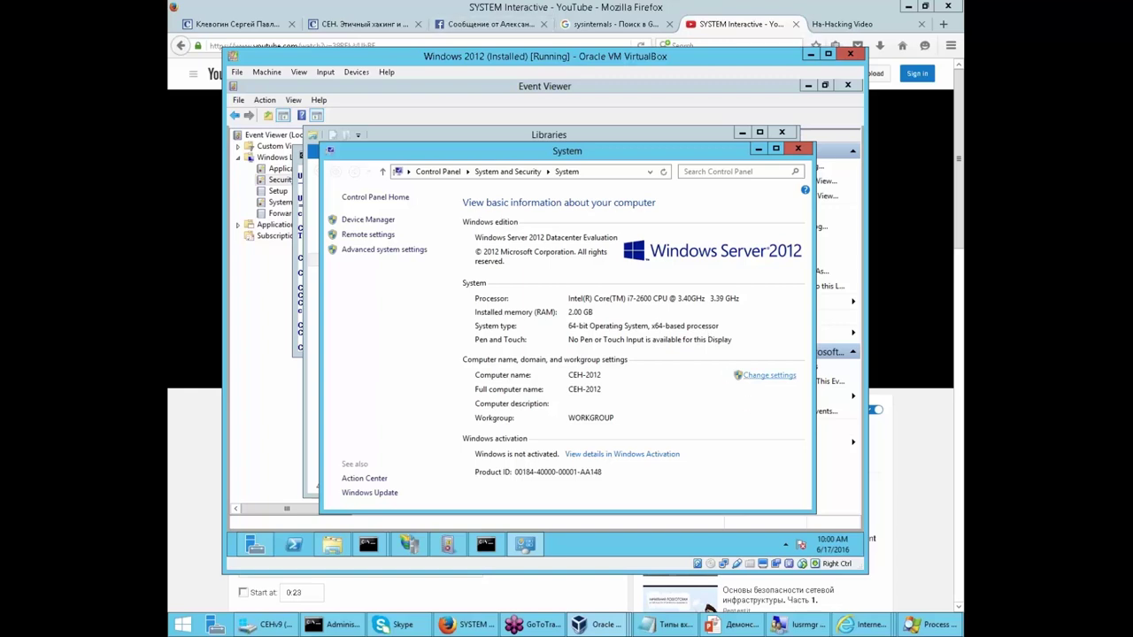
Enter NT AUTHORITY as the Windows Server 2012 computer name and apply it, getting the disallowed-characters error
{"action": "left_click", "coordinate": [769, 376]}
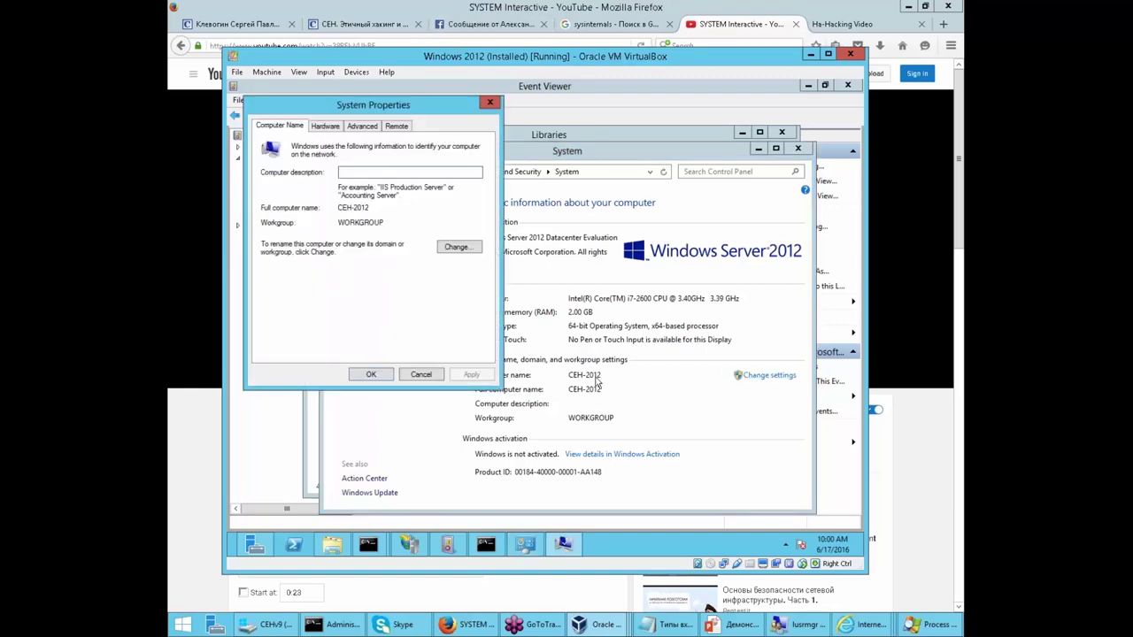
{"action": "left_click", "coordinate": [478, 249]}
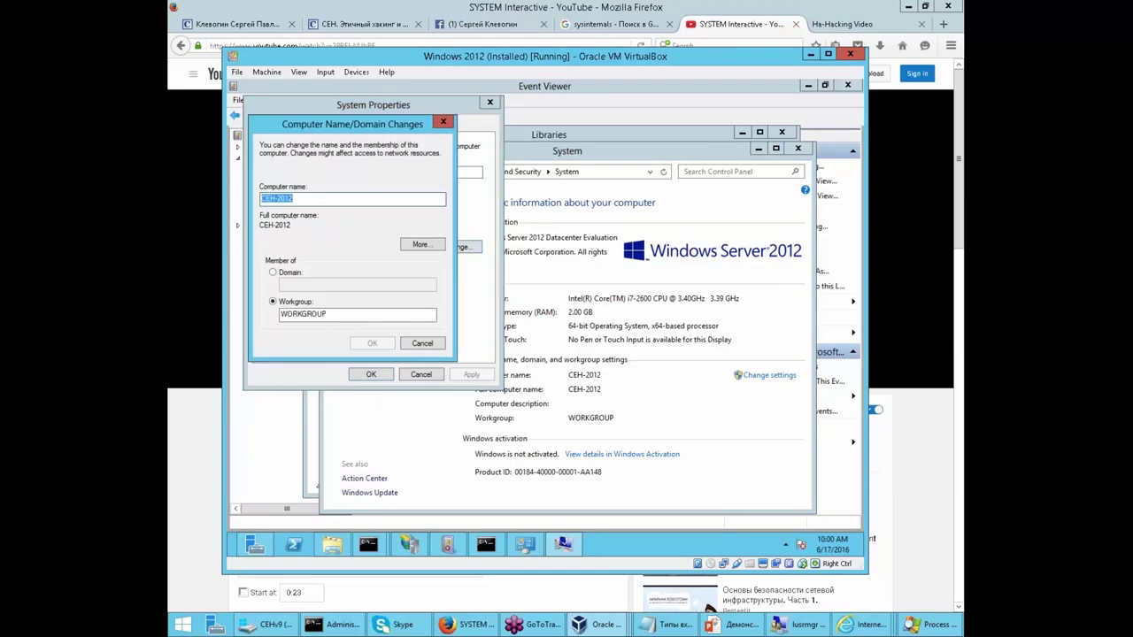
{"action": "type", "text": "NT AUTH"}
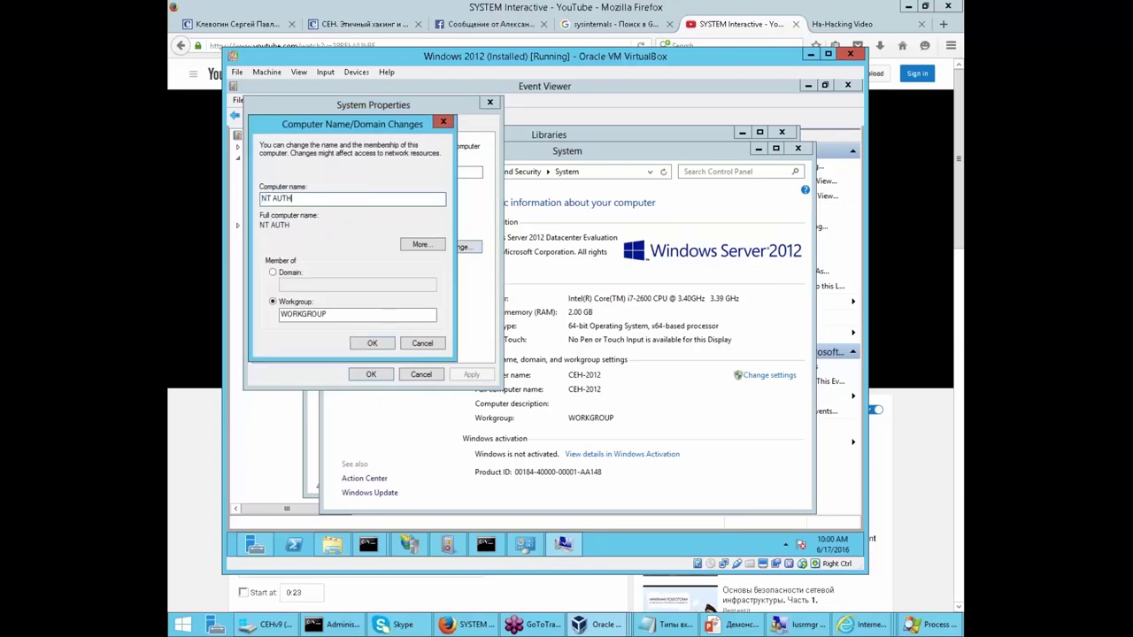
{"action": "type", "text": "ORITY"}
{"action": "left_click", "coordinate": [486, 545]}
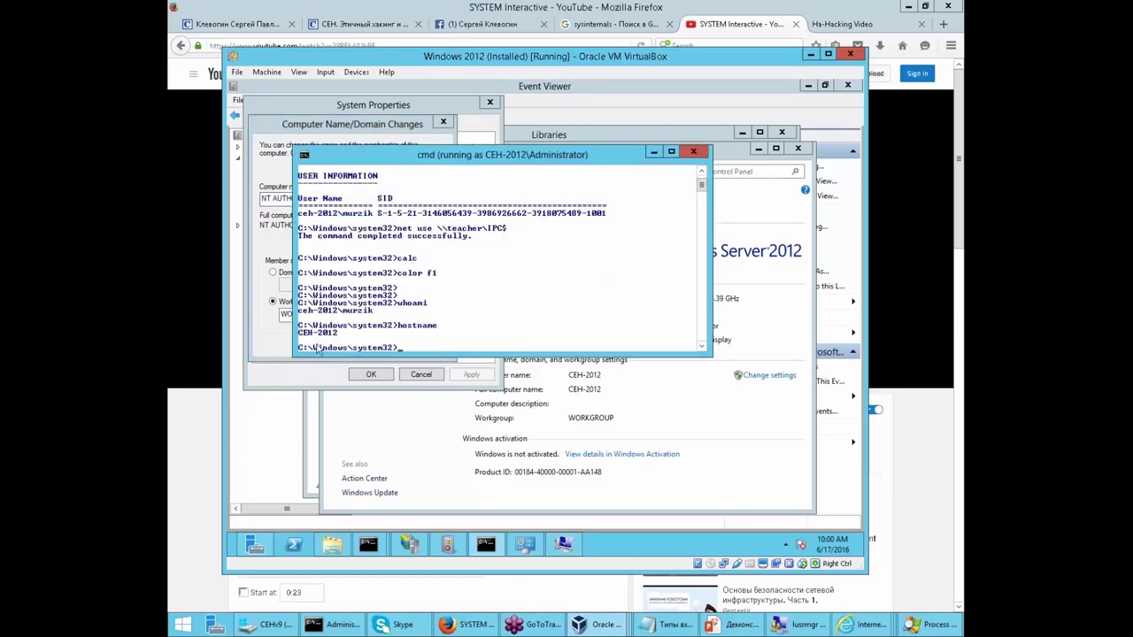
{"action": "left_click_drag", "start_coordinate": [469, 155], "coordinate": [602, 250]}
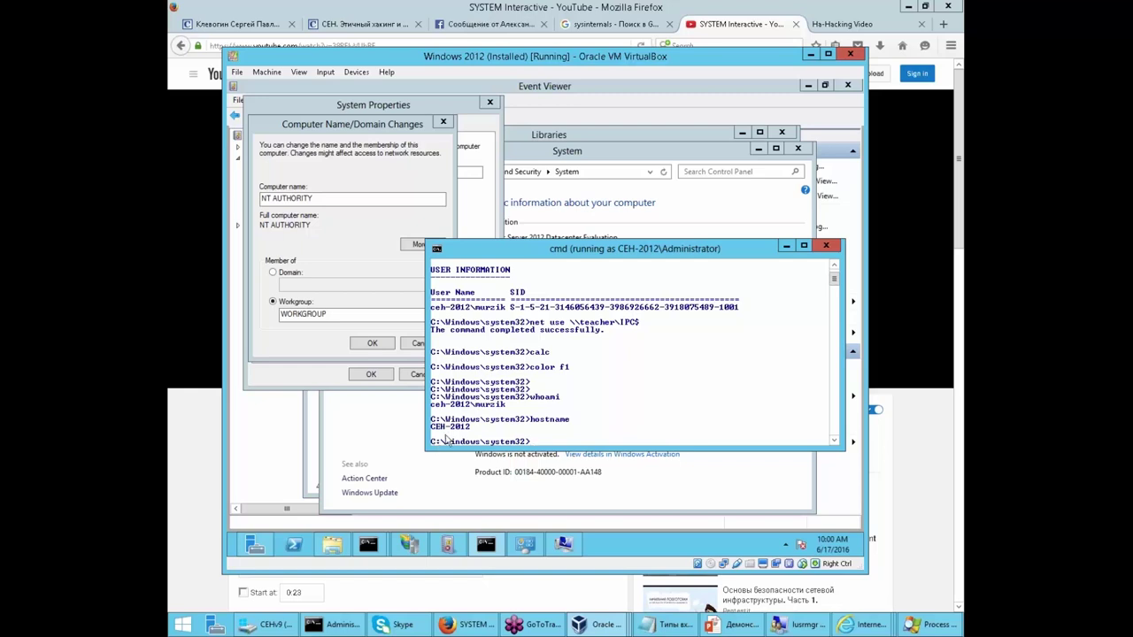
{"action": "left_click", "coordinate": [316, 200]}
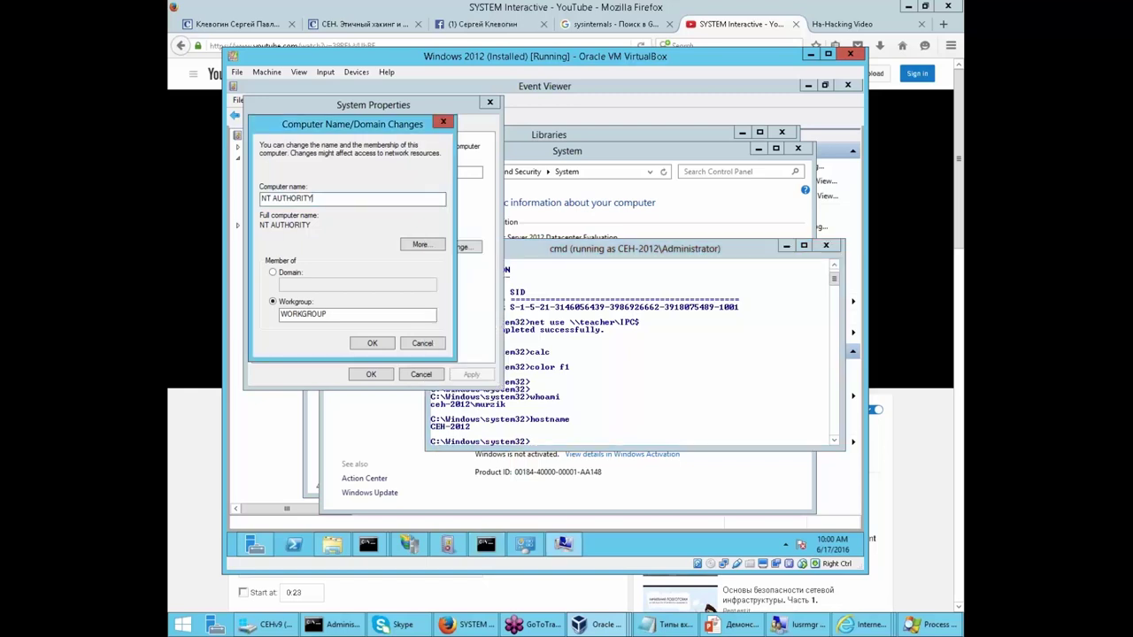
{"action": "left_click", "coordinate": [376, 346]}
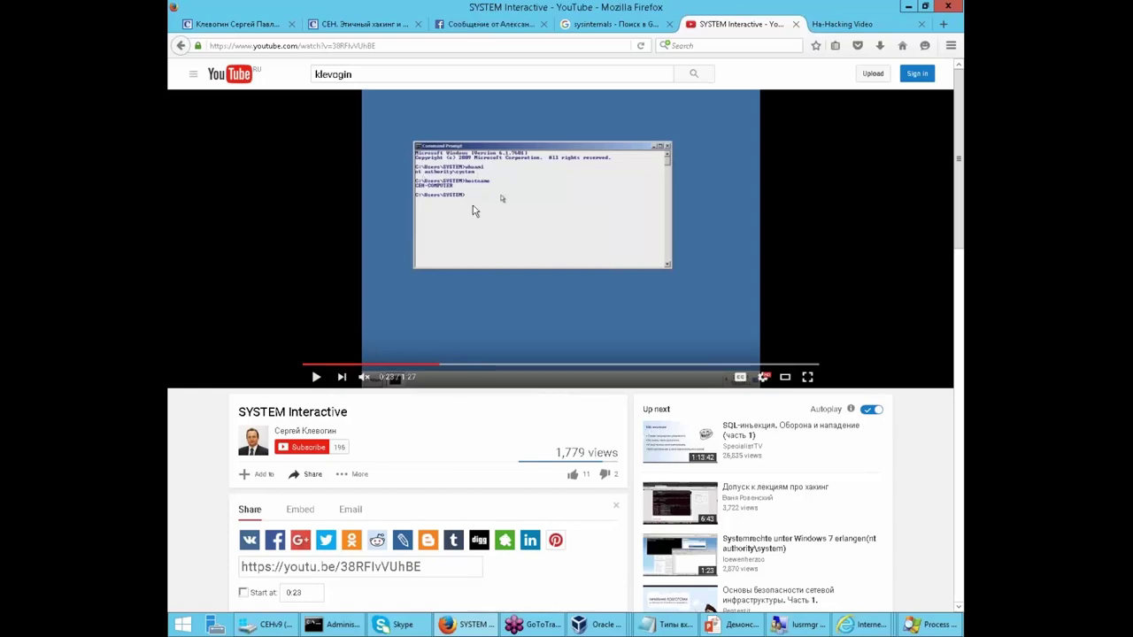
Watch the SYSTEM Interactive video full screen briefly, then minimize Firefox
{"action": "left_click", "coordinate": [808, 377]}
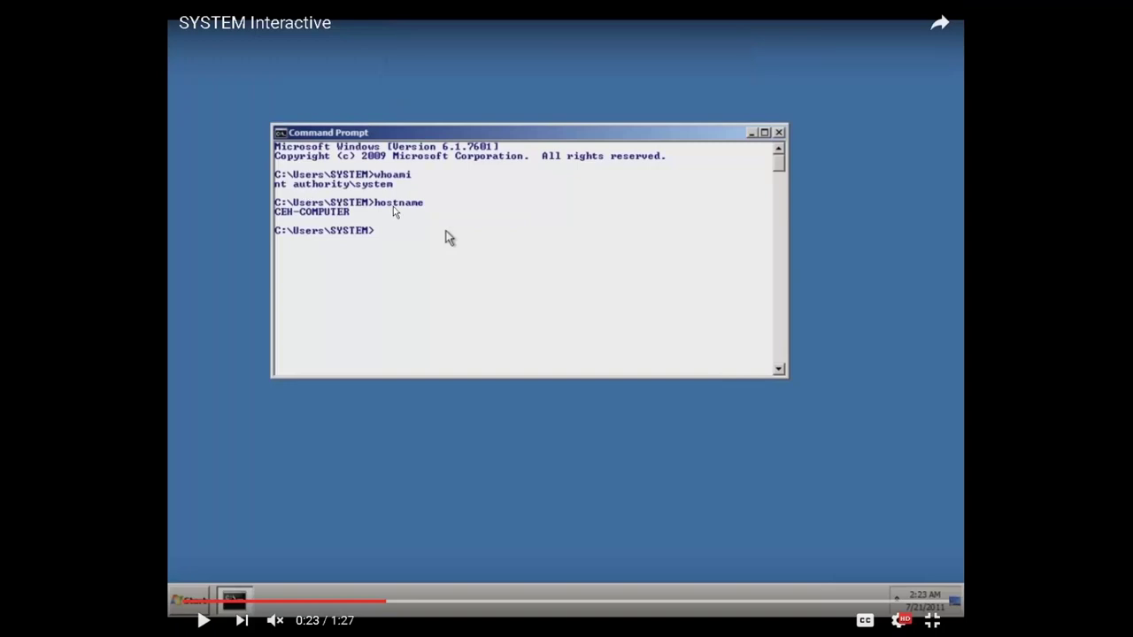
{"action": "key", "text": "Escape"}
{"action": "left_click", "coordinate": [580, 282]}
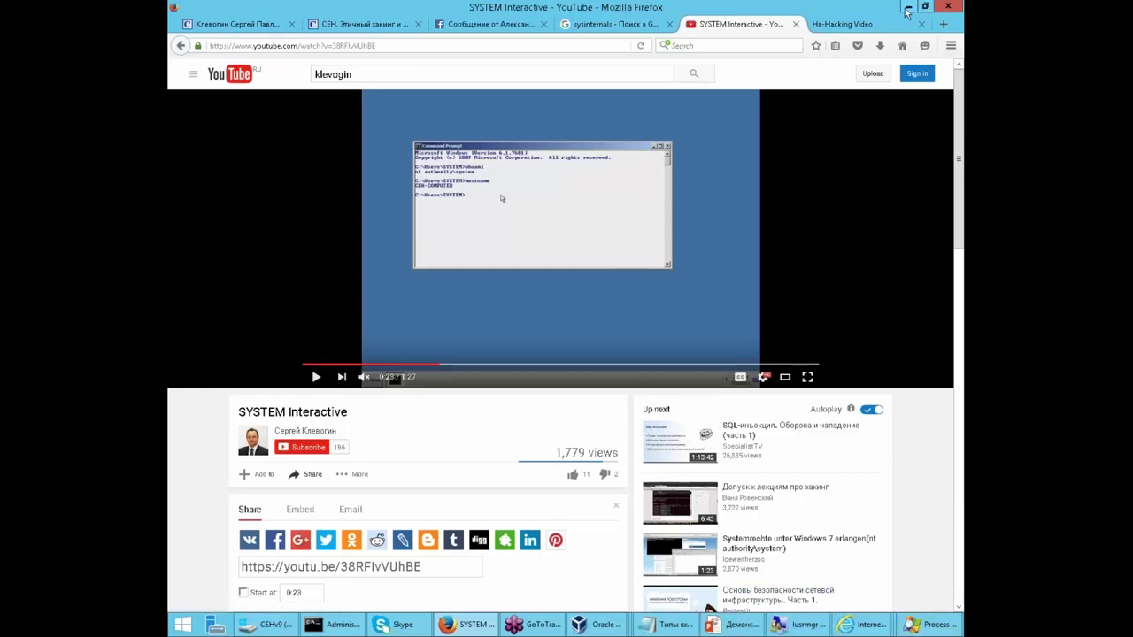
{"action": "left_click", "coordinate": [906, 11]}
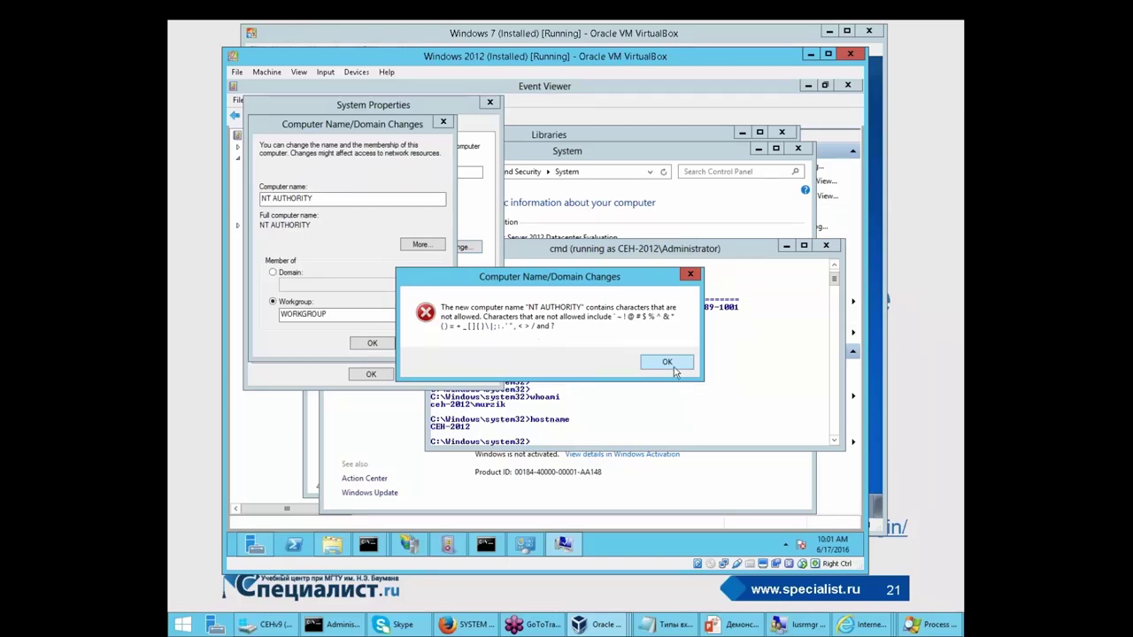
Retry the NT AUTHORITY name on Windows Server 2012 and dismiss the nonvalid-characters warning
{"action": "left_click", "coordinate": [667, 363]}
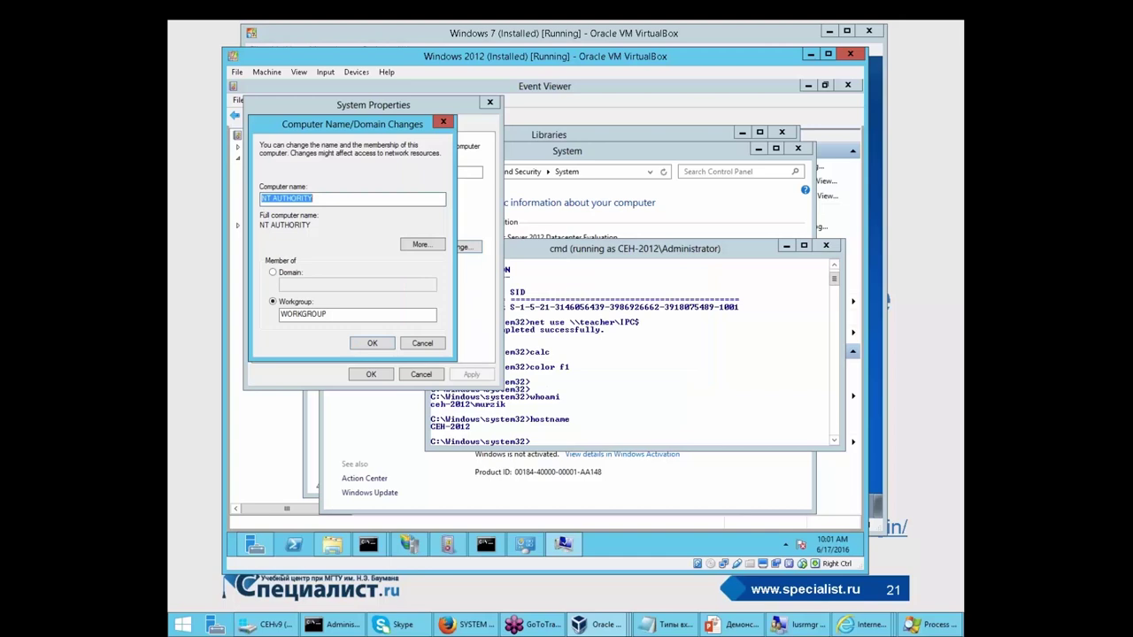
{"action": "left_click", "coordinate": [274, 198]}
{"action": "key", "text": "BackSpace"}
{"action": "left_click", "coordinate": [380, 345]}
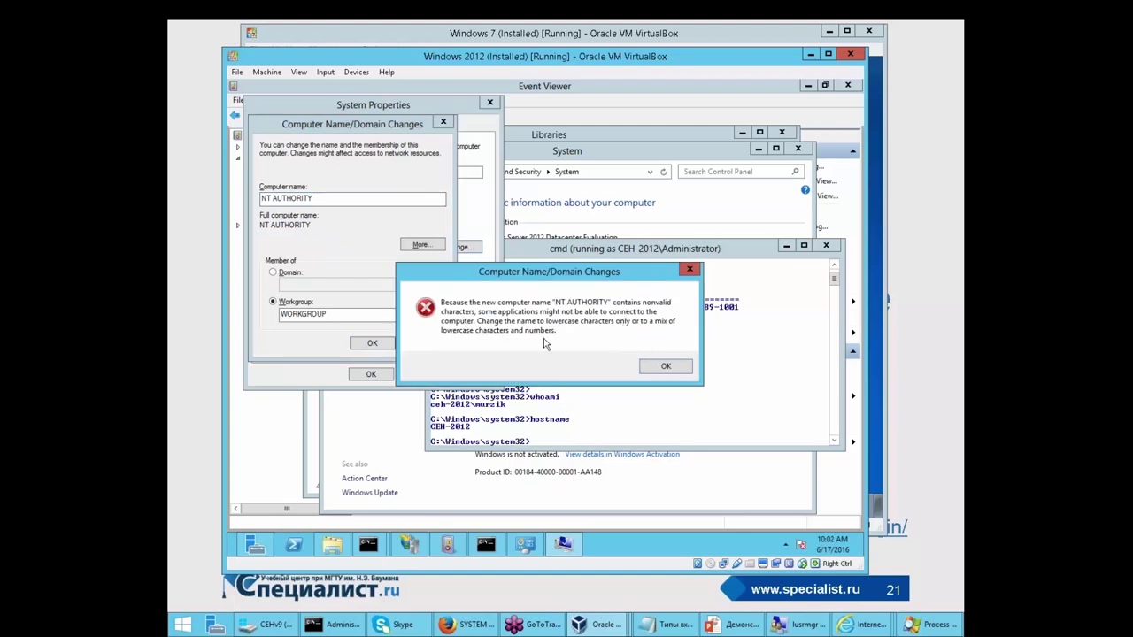
{"action": "left_click", "coordinate": [665, 366]}
{"action": "left_click", "coordinate": [367, 345]}
{"action": "key", "text": "Return"}
{"action": "left_click", "coordinate": [606, 622]}
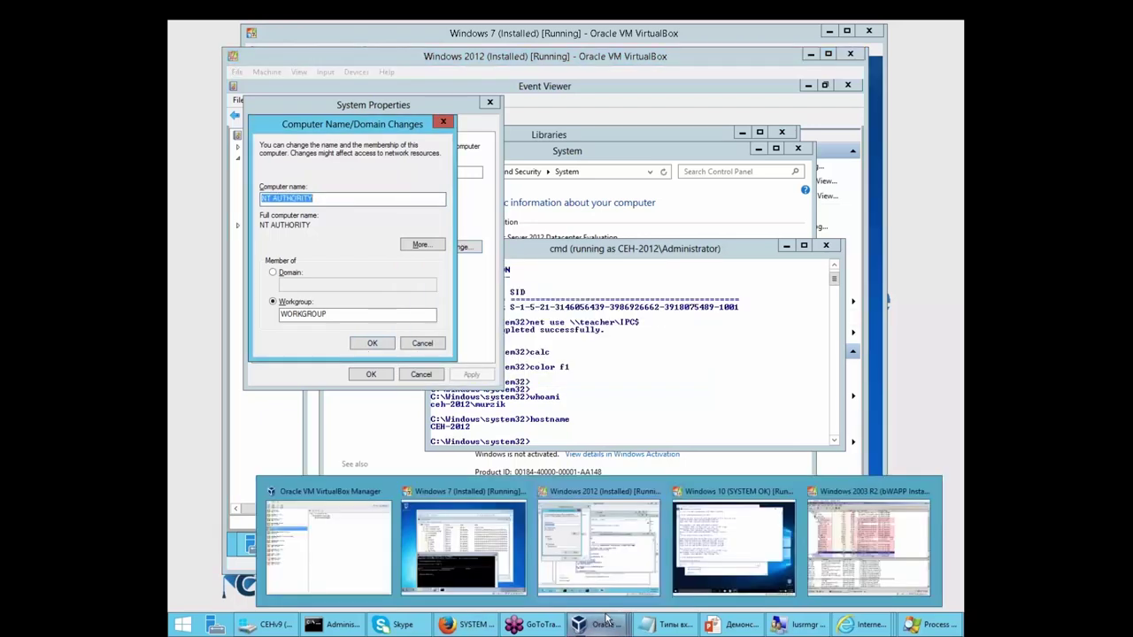
Open the Windows 7 VM's computer name change dialog via Start > Computer > Properties
{"action": "left_click", "coordinate": [460, 549]}
{"action": "left_click", "coordinate": [302, 505]}
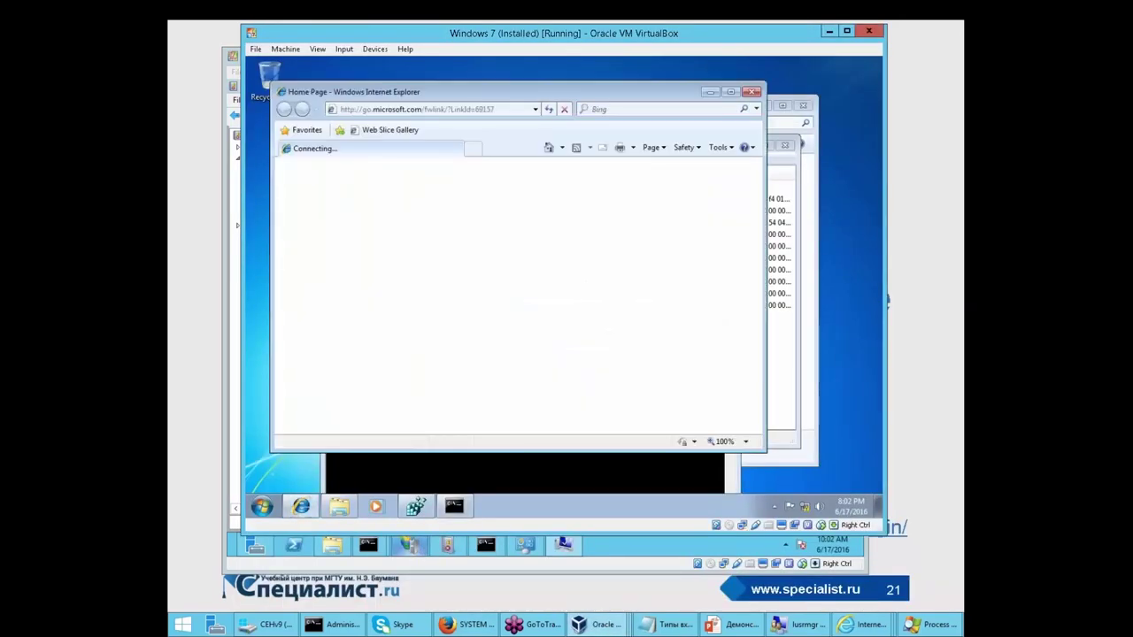
{"action": "left_click", "coordinate": [262, 505]}
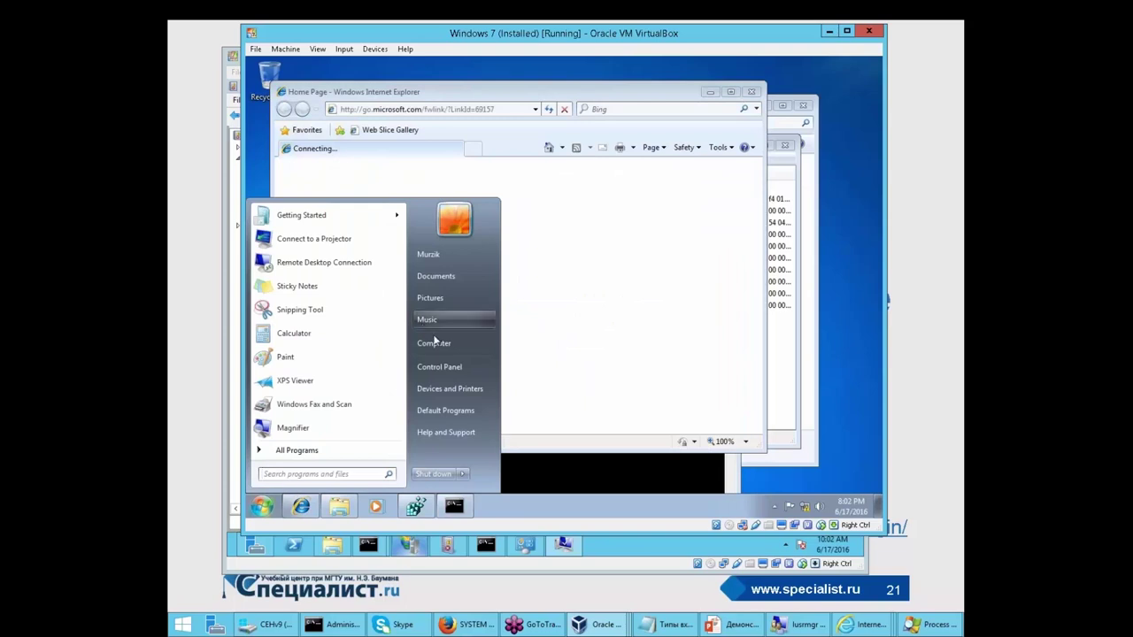
{"action": "right_click", "coordinate": [434, 342]}
{"action": "left_click", "coordinate": [467, 441]}
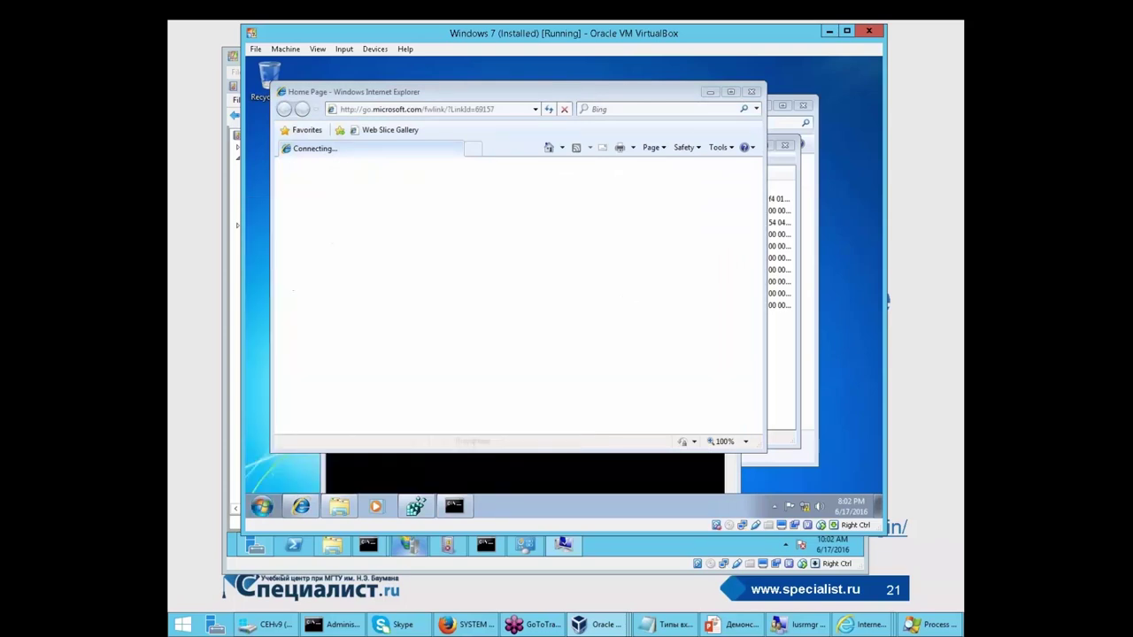
{"action": "left_click", "coordinate": [776, 415]}
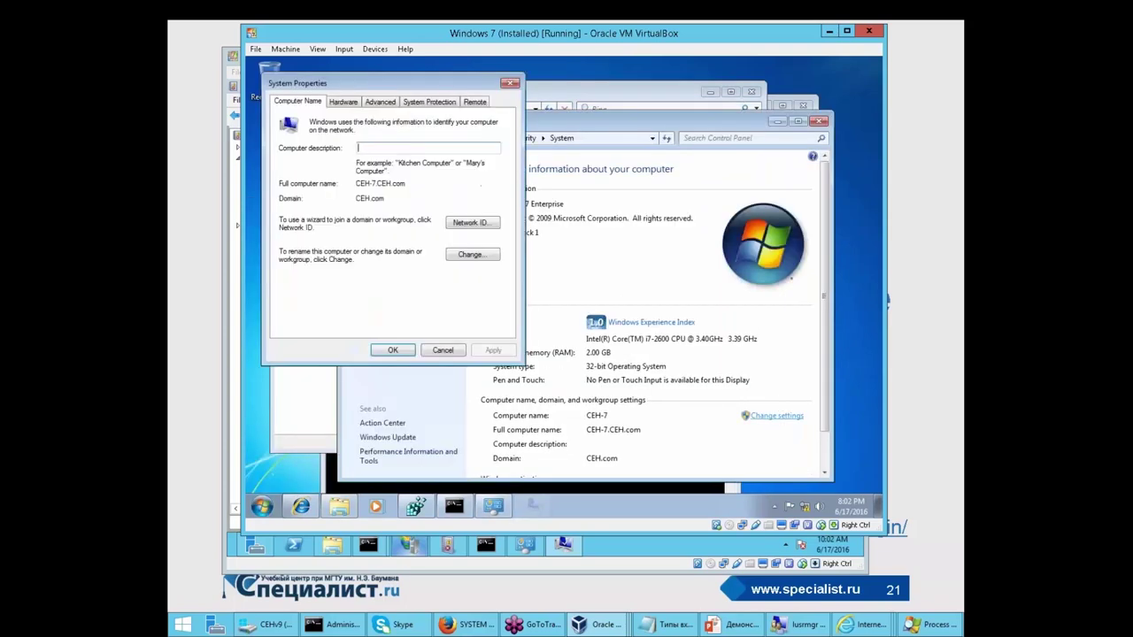
{"action": "left_click", "coordinate": [472, 255]}
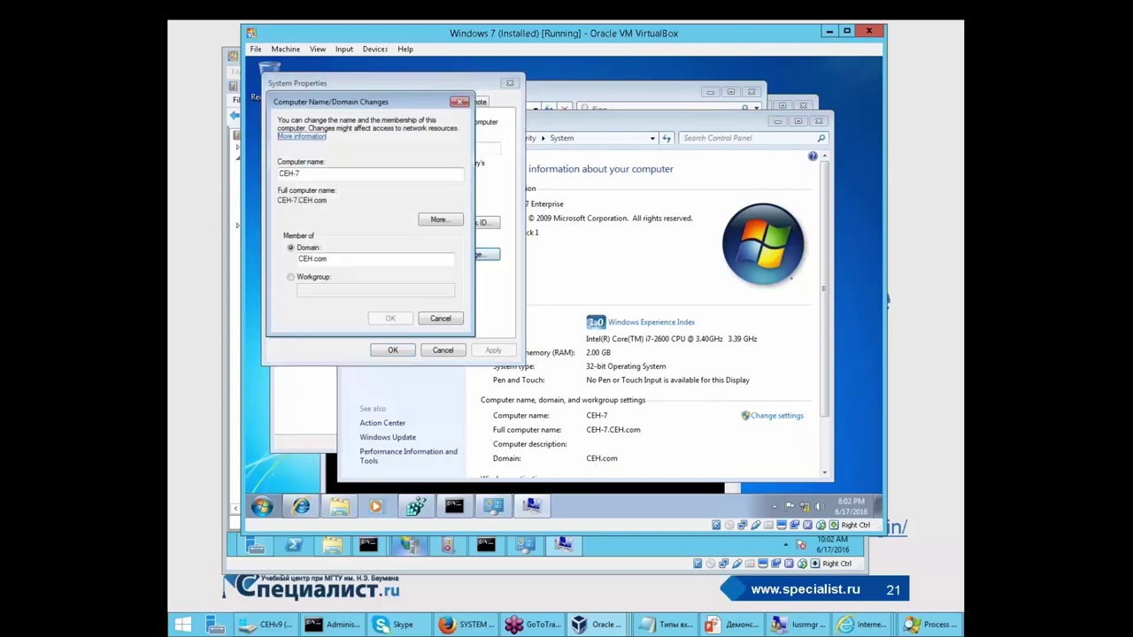
Rename the Windows 7 machine from CEH-7 to NT AUTHORITY, accept the warning, and minimize both VMs
{"action": "left_click_drag", "start_coordinate": [318, 173], "coordinate": [266, 174]}
{"action": "type", "text": "NT"}
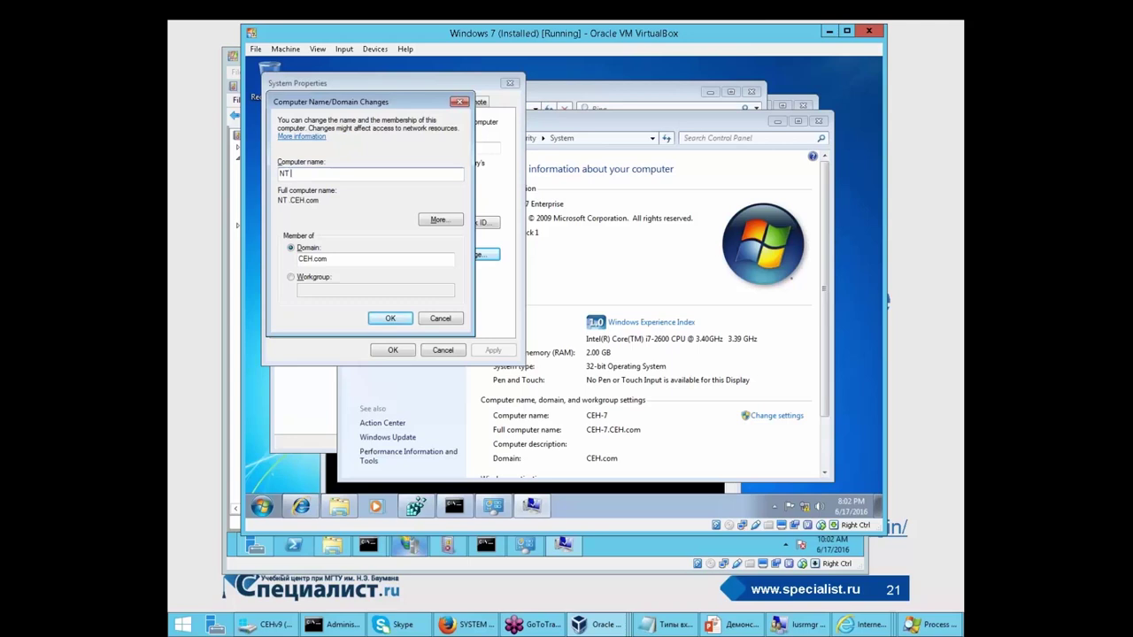
{"action": "type", "text": " AUTHORITY"}
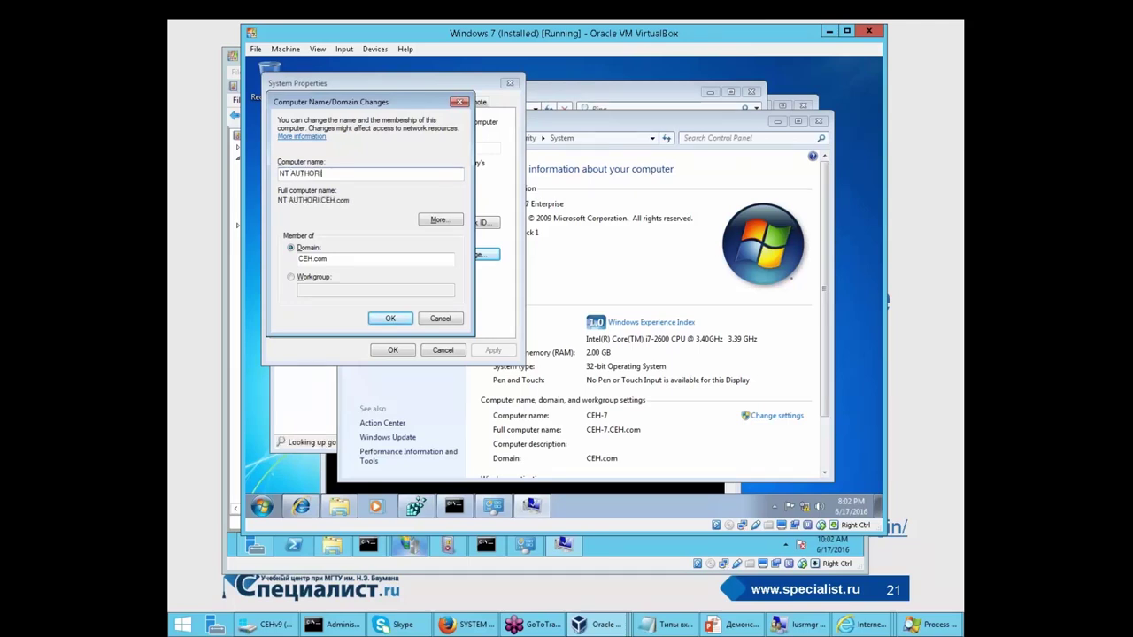
{"action": "key", "text": "Return"}
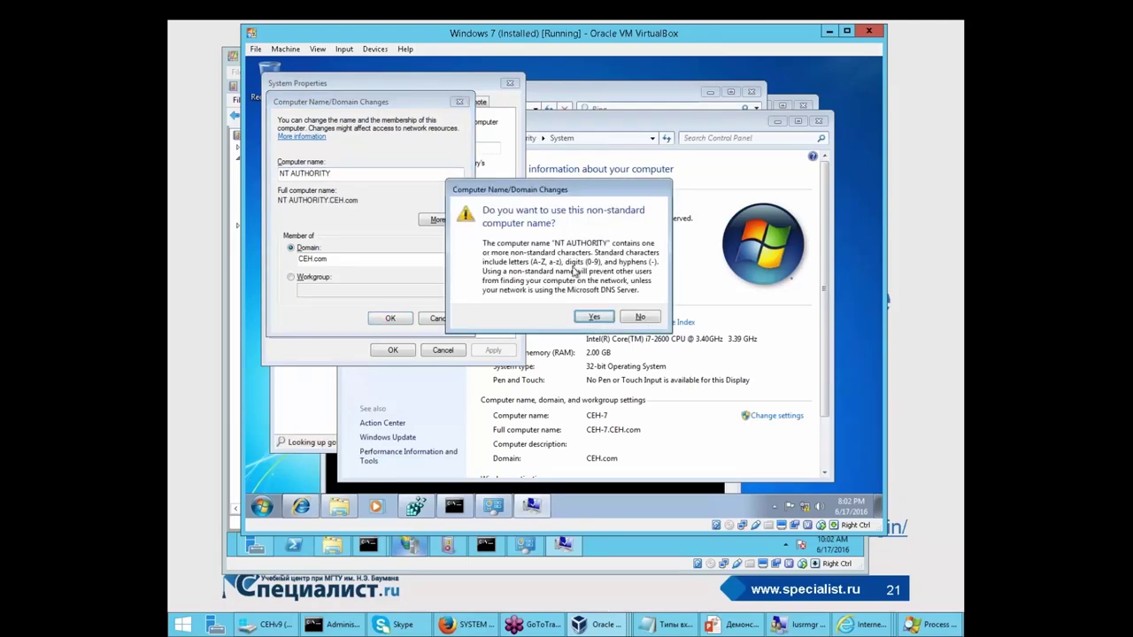
{"action": "left_click", "coordinate": [609, 317]}
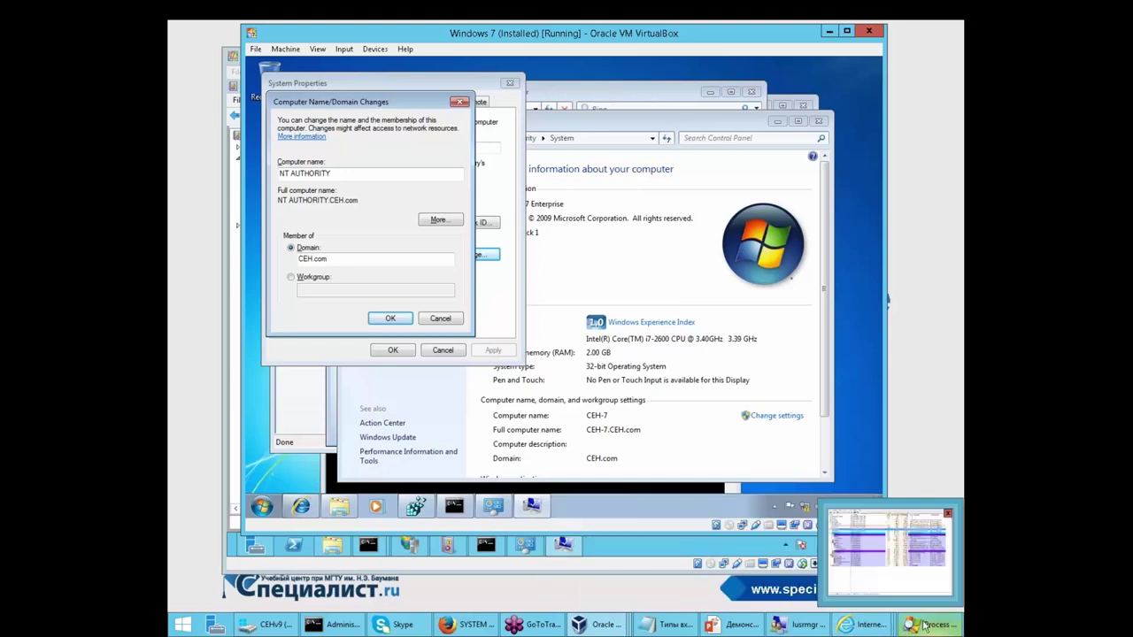
{"action": "left_click", "coordinate": [830, 32]}
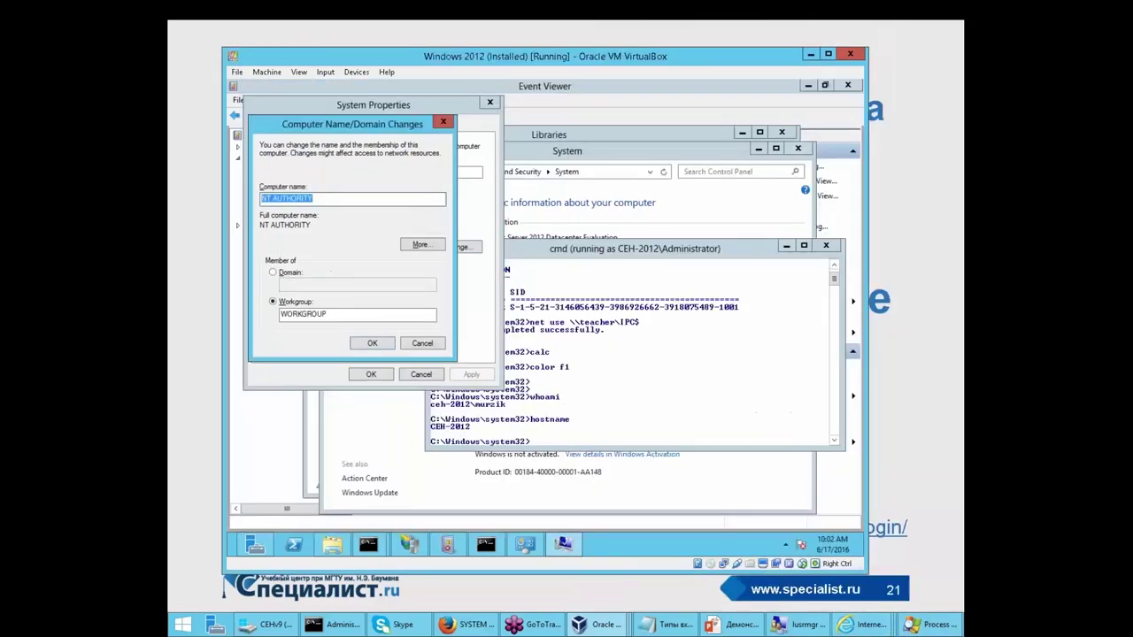
{"action": "left_click", "coordinate": [809, 55]}
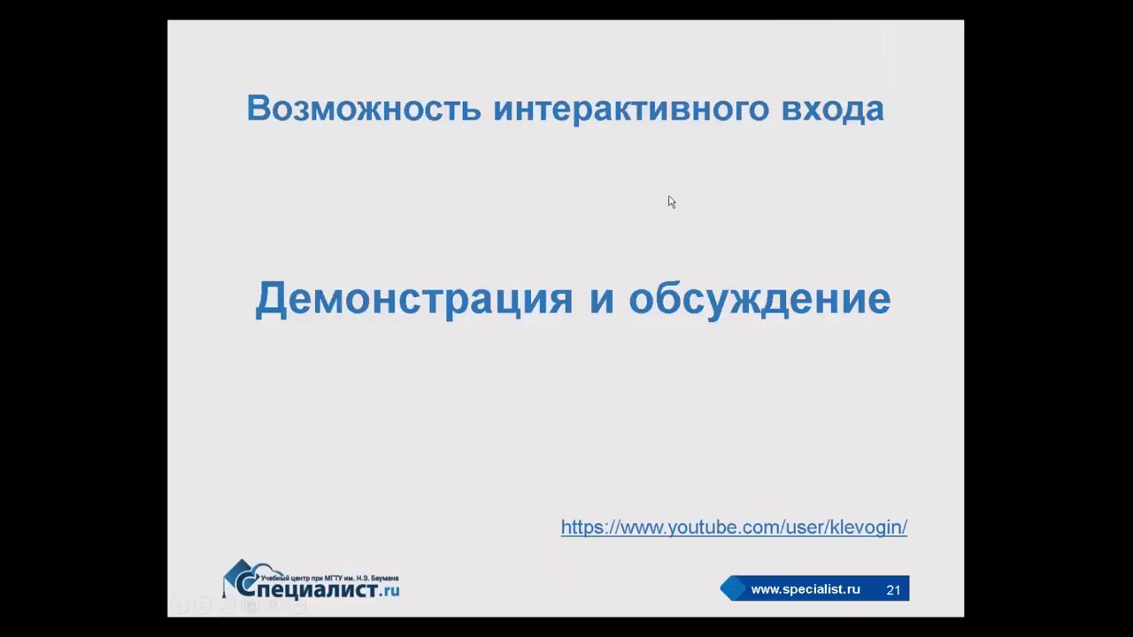
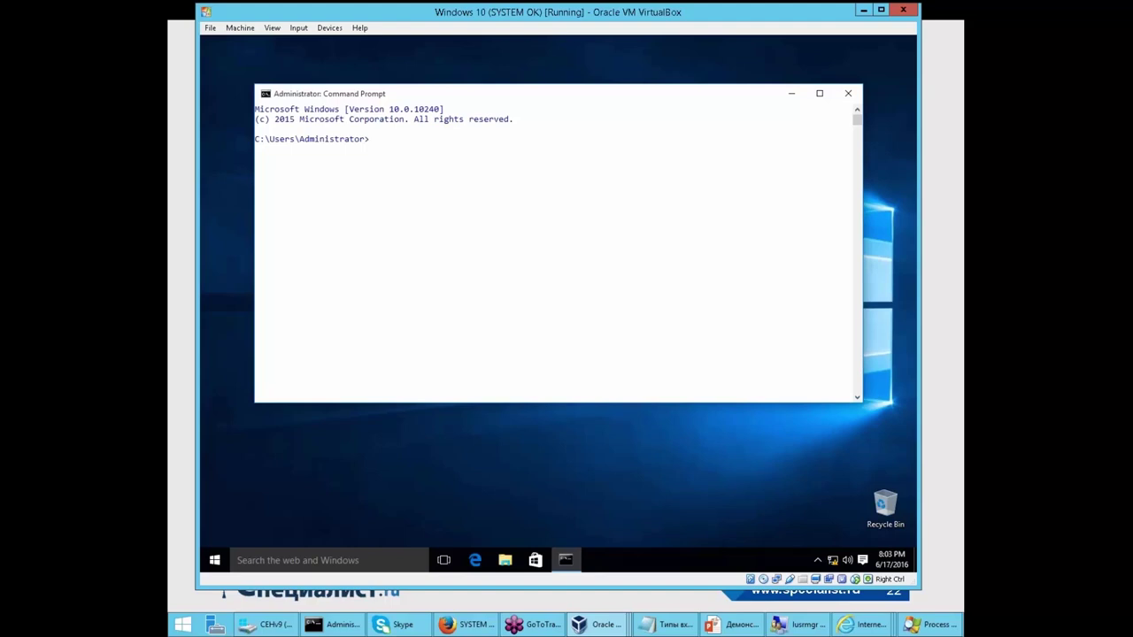
Run whoami /user in the Command Prompt to show the administrator's SID ending in -500
{"action": "left_click", "coordinate": [521, 208]}
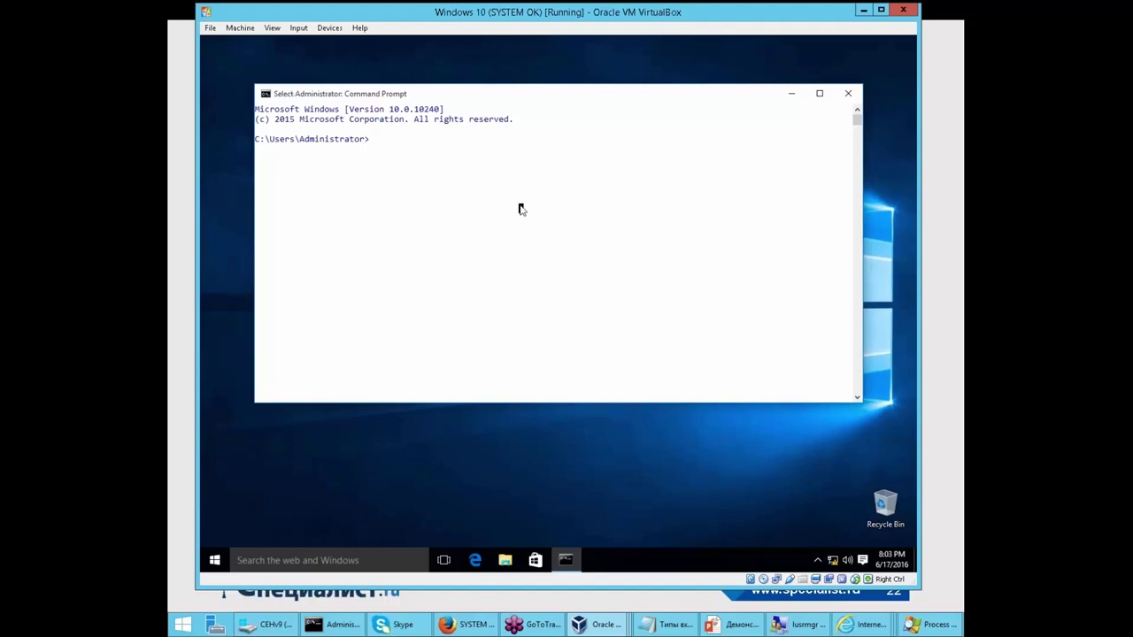
{"action": "type", "text": "whoami"}
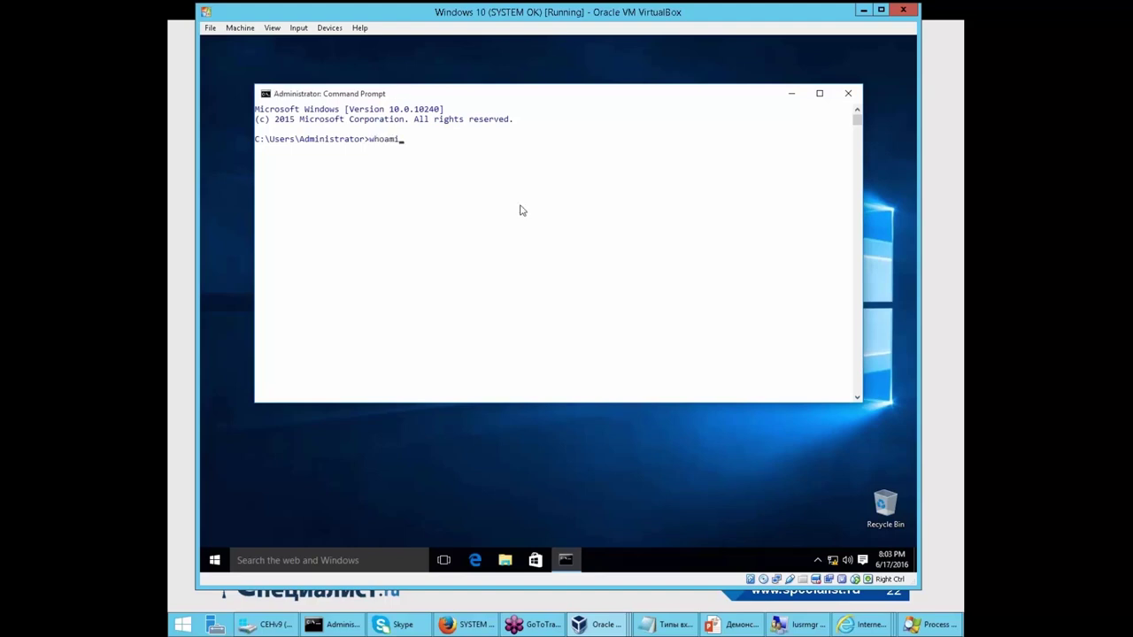
{"action": "type", "text": " /user"}
{"action": "key", "text": "Return"}
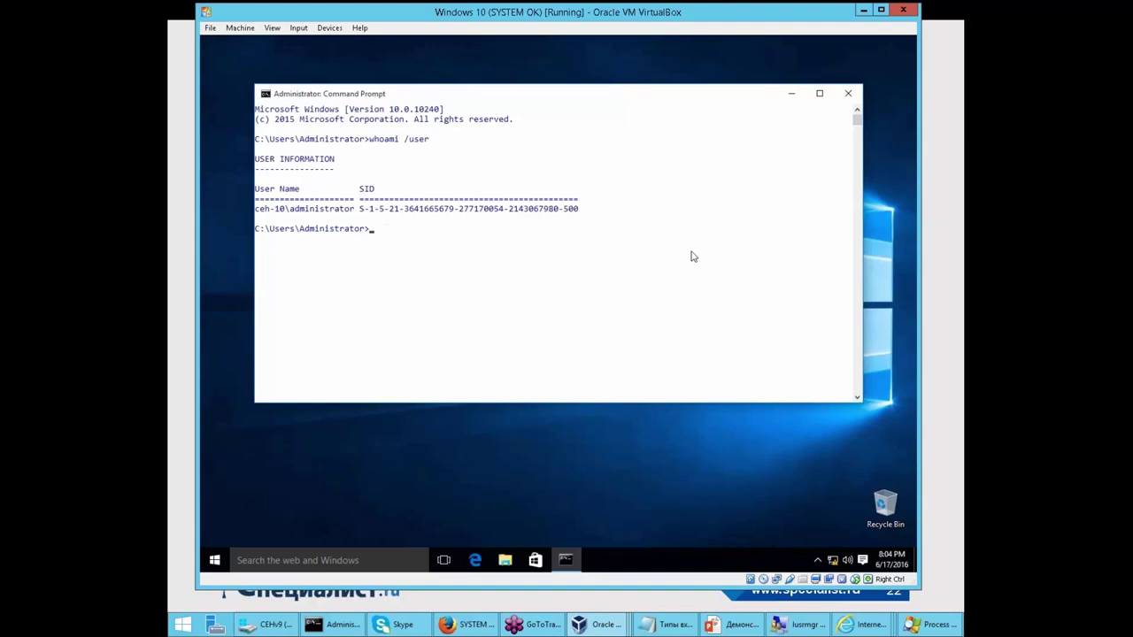
Log off the Windows session with the logoff command
{"action": "left_click", "coordinate": [521, 278]}
{"action": "type", "text": "logoff"}
{"action": "key", "text": "Return"}
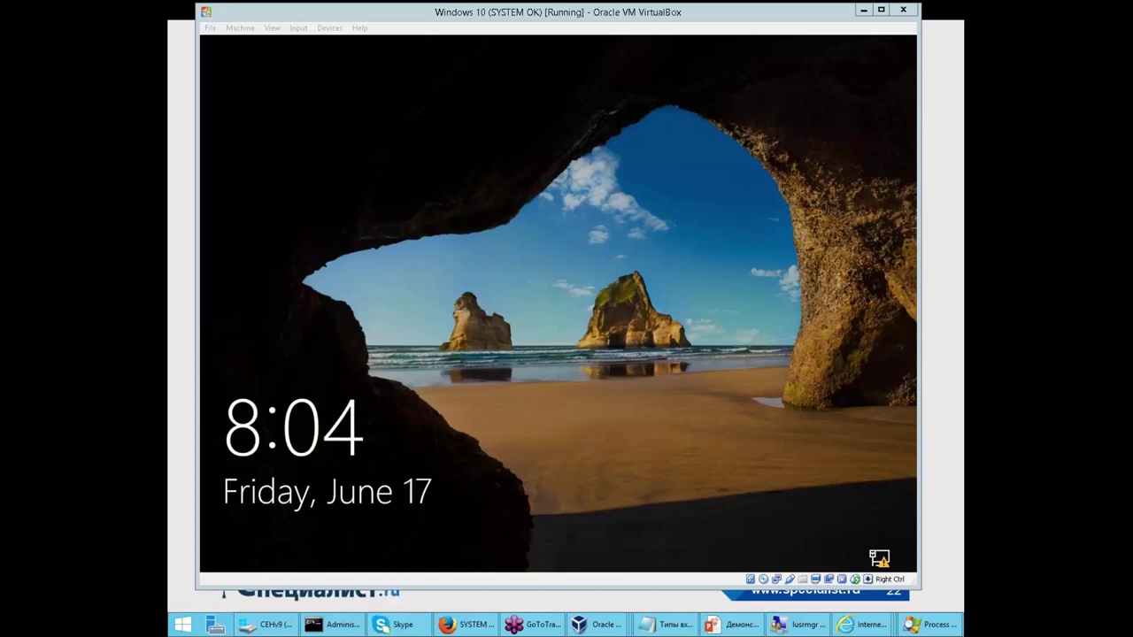
Dismiss the lock screen and select the SYSTEM account on the sign-in screen
{"action": "left_click", "coordinate": [474, 316]}
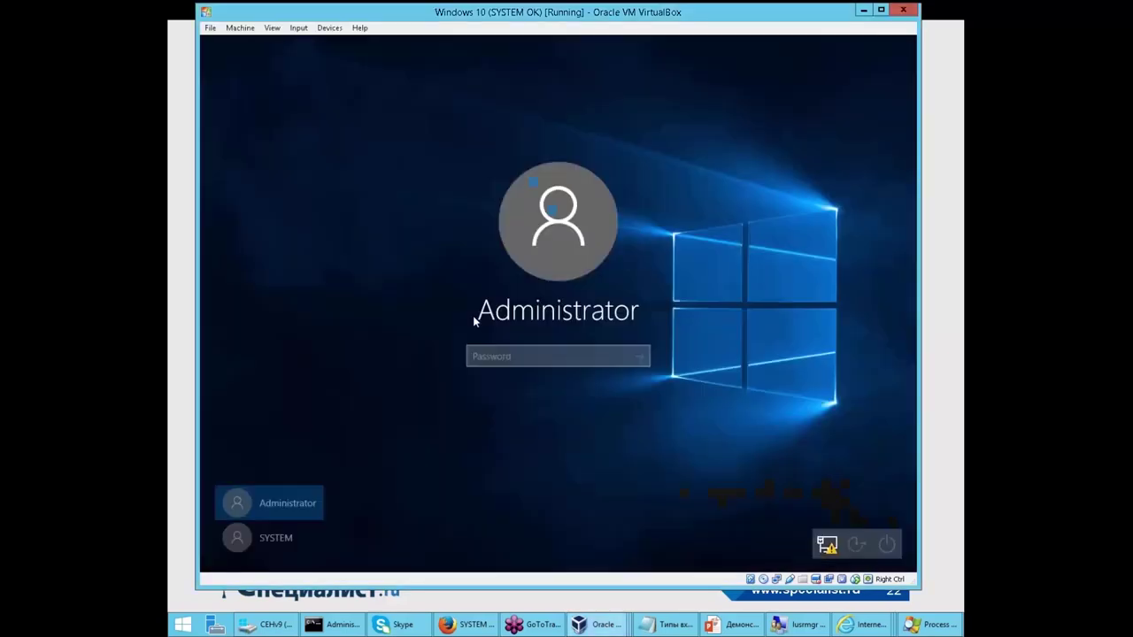
{"action": "left_click", "coordinate": [265, 540]}
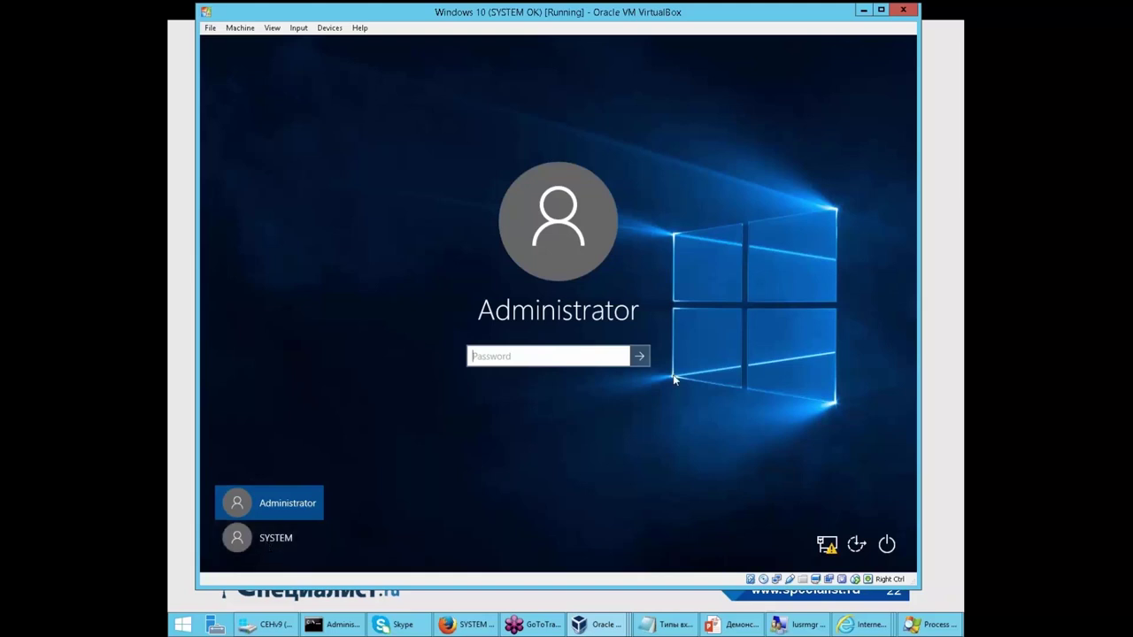
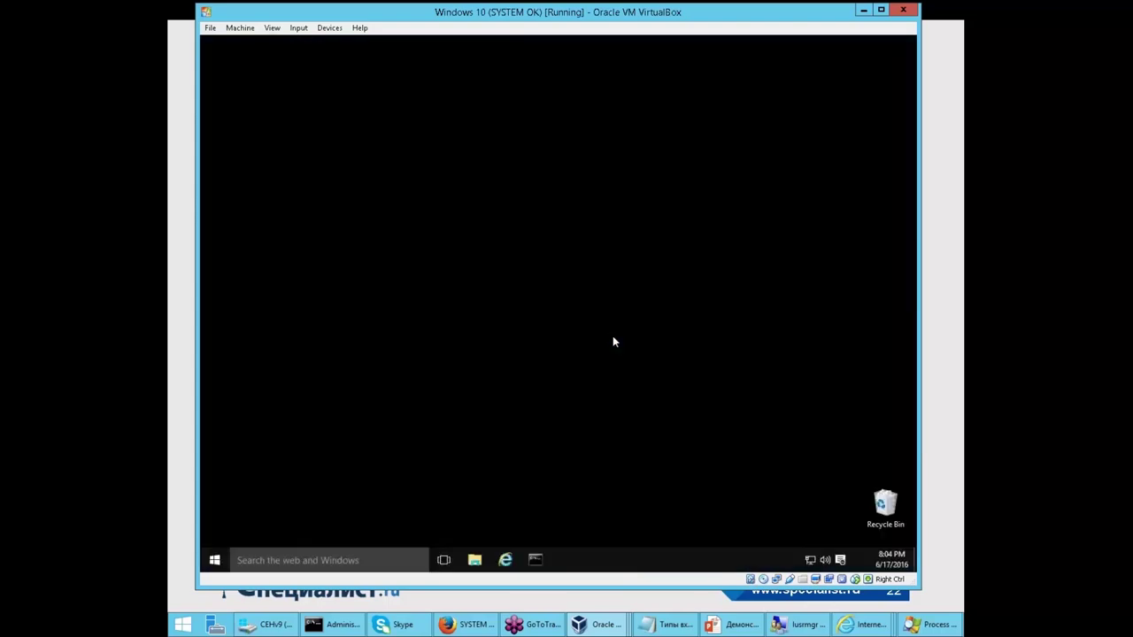
Run whoami /user in the VM's command prompt to confirm nt authority\system (S-1-5-18)
{"action": "left_click", "coordinate": [534, 561]}
{"action": "type", "text": "whoami"}
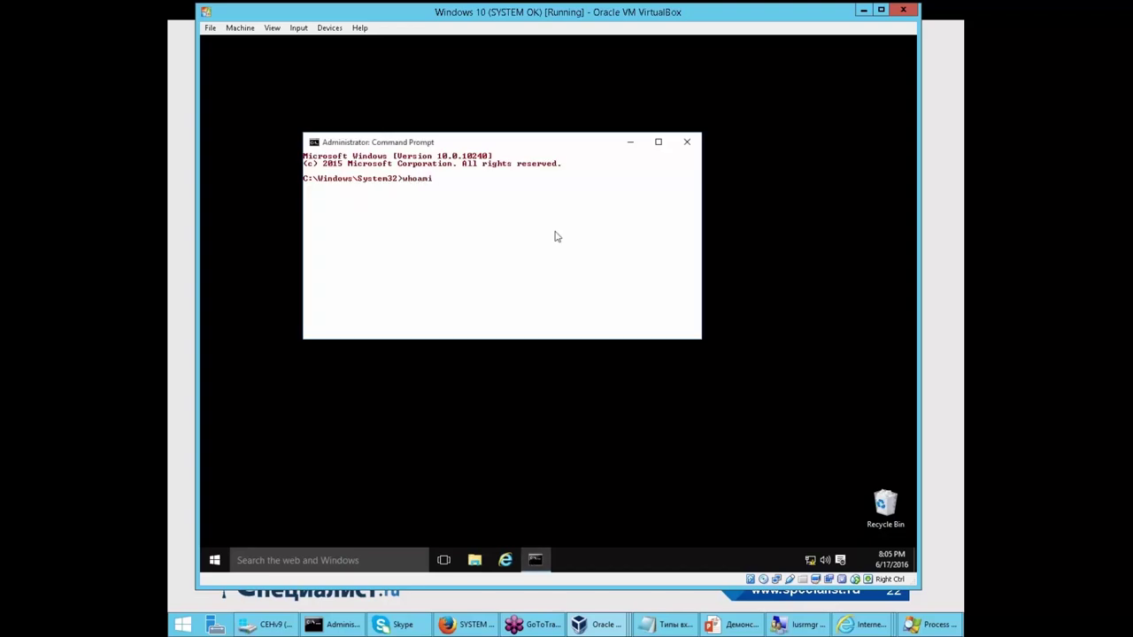
{"action": "type", "text": " /user"}
{"action": "key", "text": "Return"}
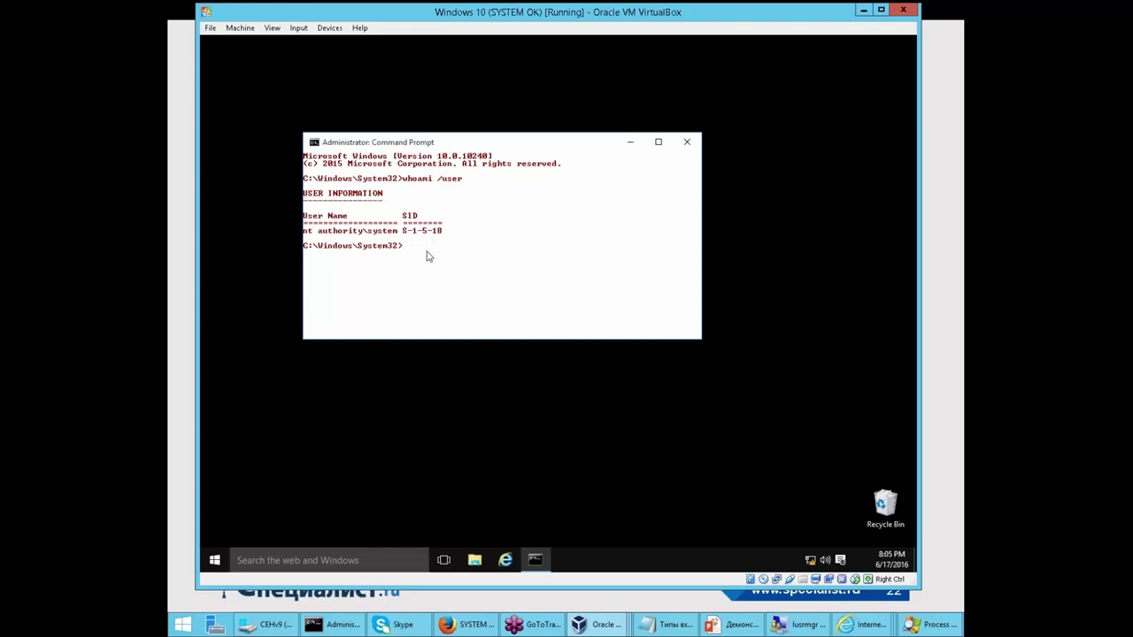
Launch regedit from the SYSTEM console and expand HKEY_LOCAL_MACHINE and its SAM key
{"action": "type", "text": "egedit"}
{"action": "key", "text": "Return"}
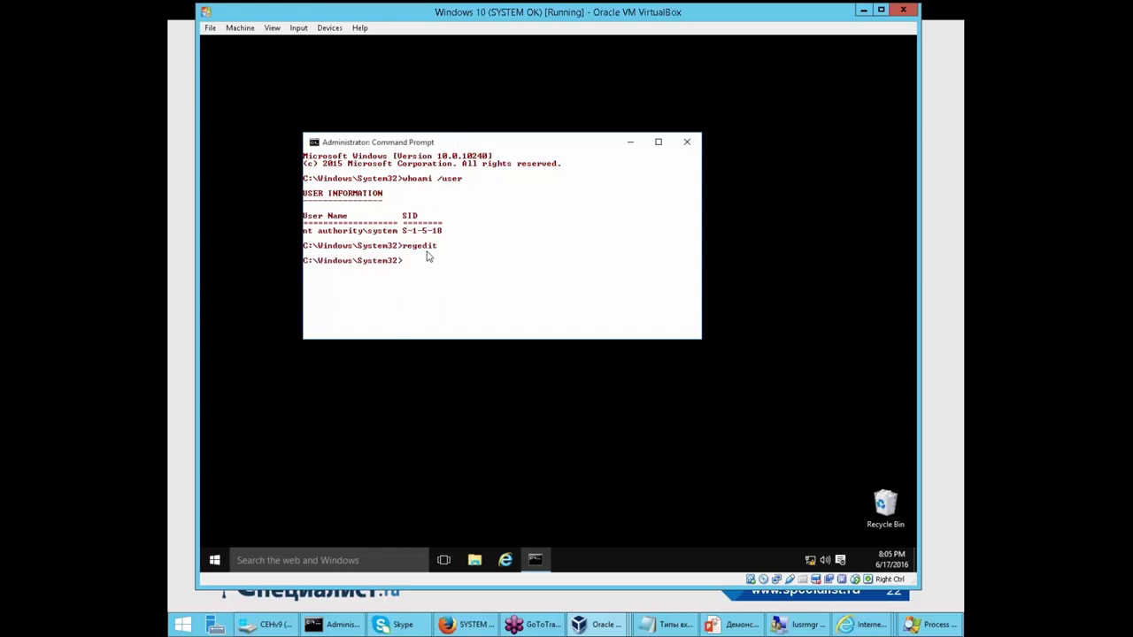
{"action": "double_click", "coordinate": [407, 220]}
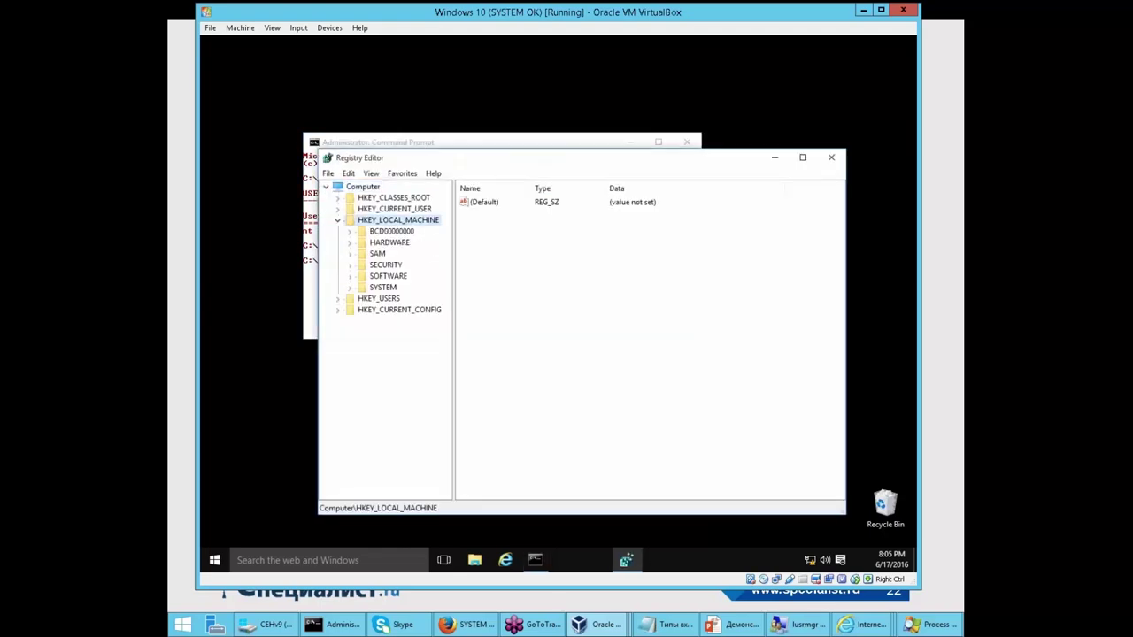
{"action": "double_click", "coordinate": [376, 255]}
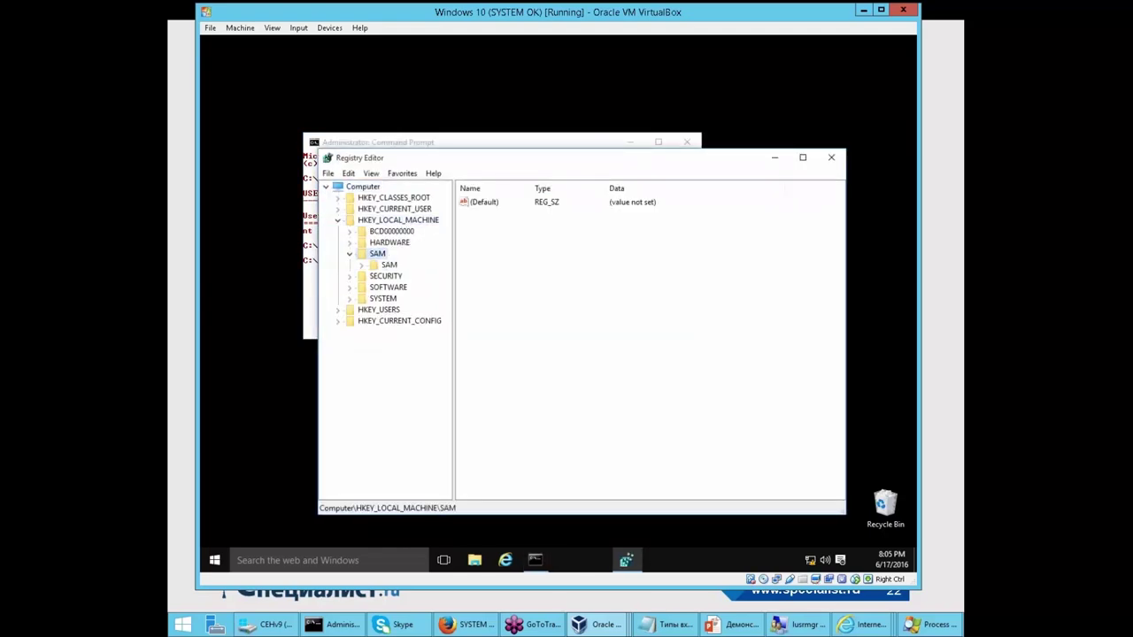
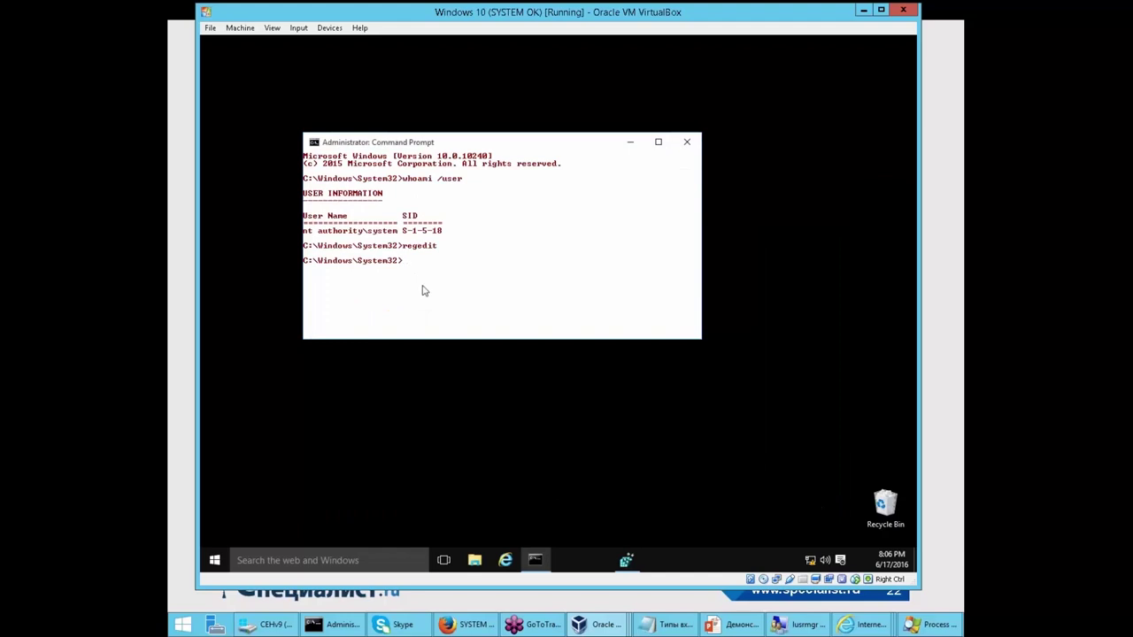
Run whoami /all to list the account's privileges, then maximize and restore the console window
{"action": "type", "text": "ami /all"}
{"action": "key", "text": "Return"}
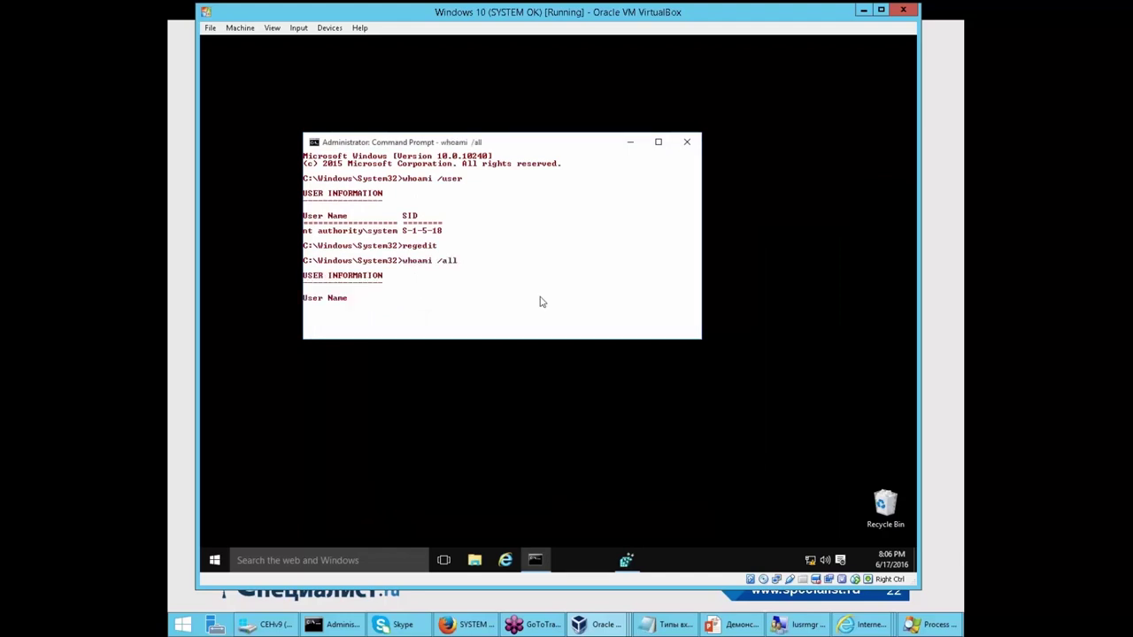
{"action": "left_click", "coordinate": [658, 142]}
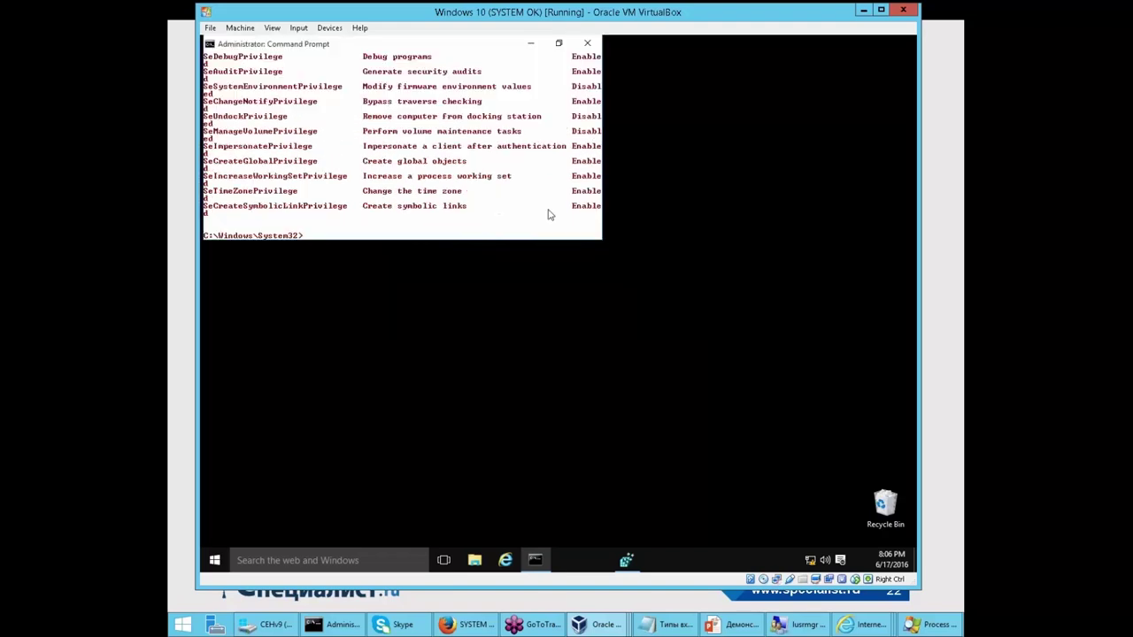
{"action": "left_click", "coordinate": [559, 43]}
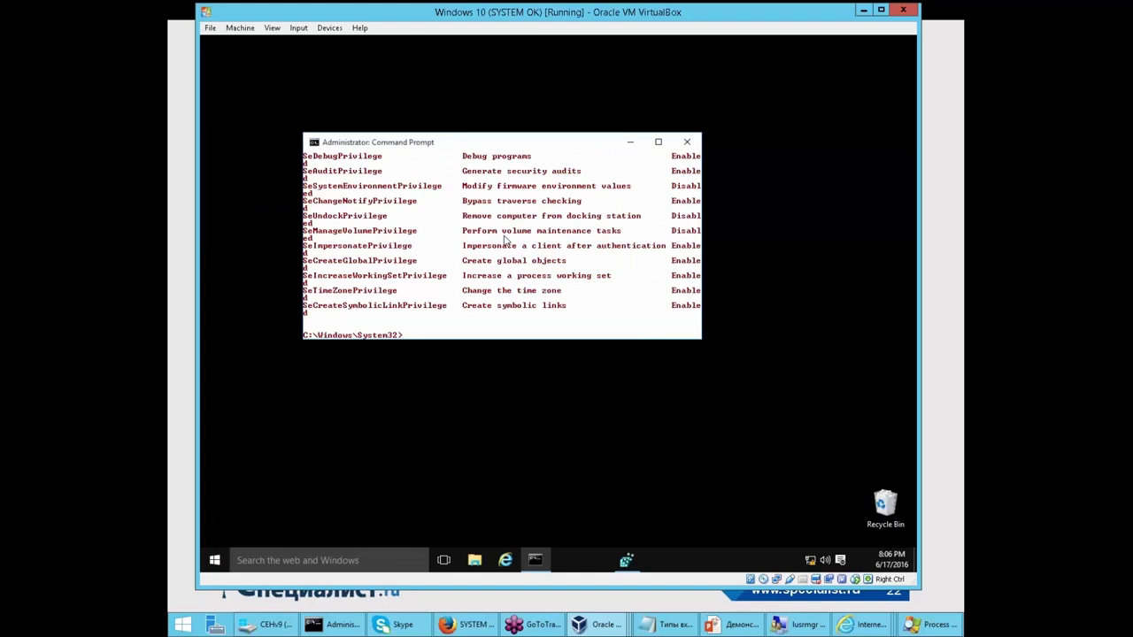
Log off with the logoff command, then dismiss the lock screen and sign back in as SYSTEM
{"action": "type", "text": "logoff"}
{"action": "key", "text": "Return"}
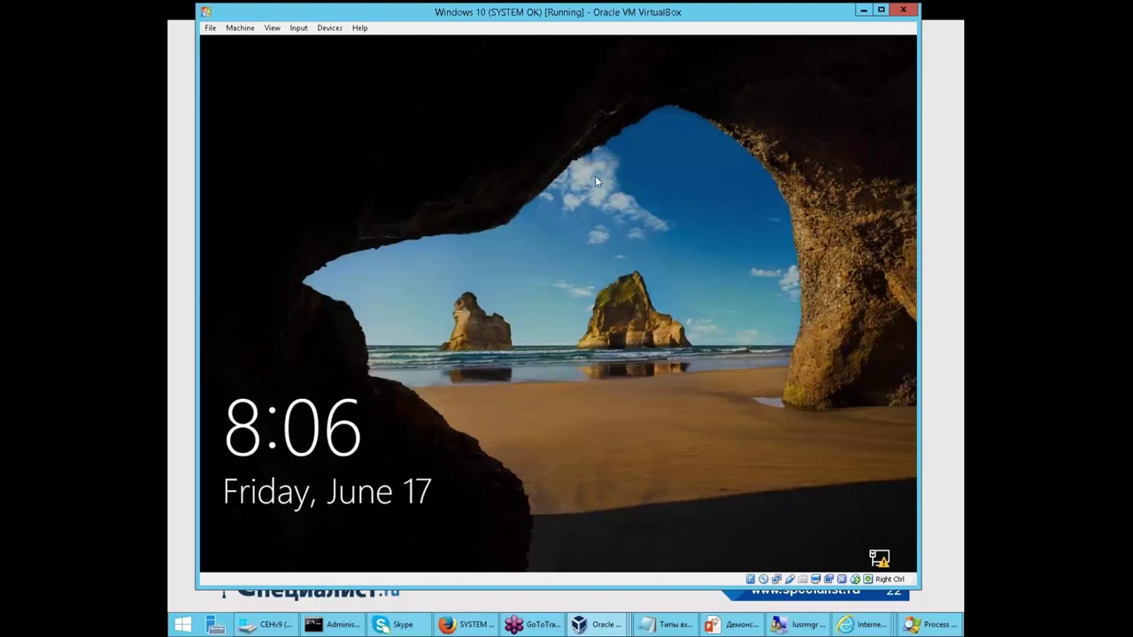
{"action": "left_click", "coordinate": [595, 175]}
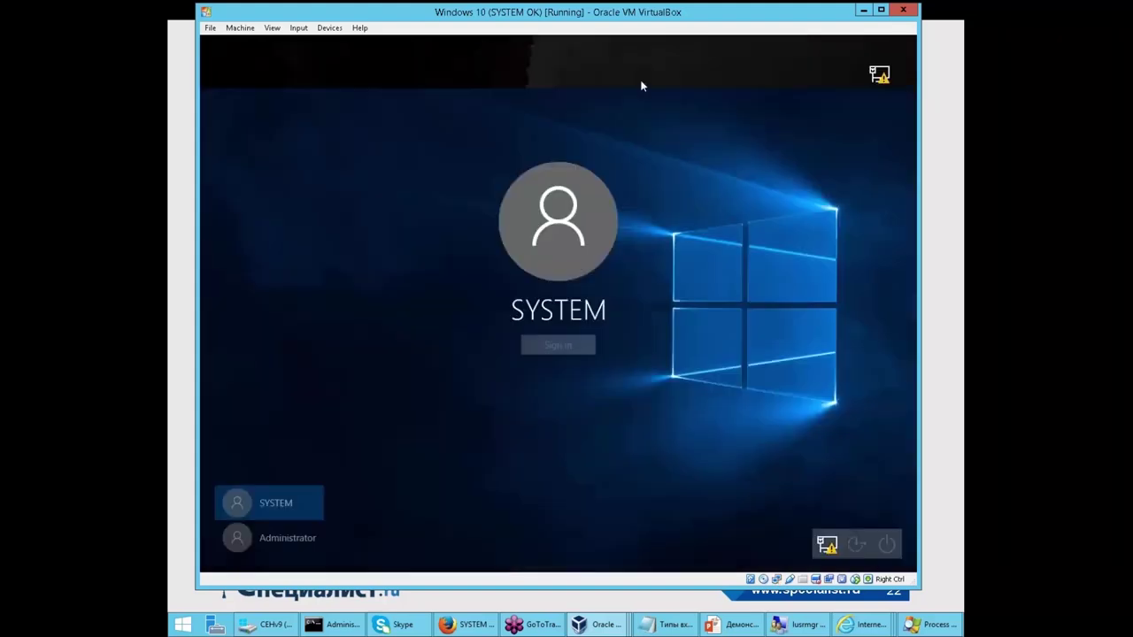
{"action": "left_click", "coordinate": [288, 545]}
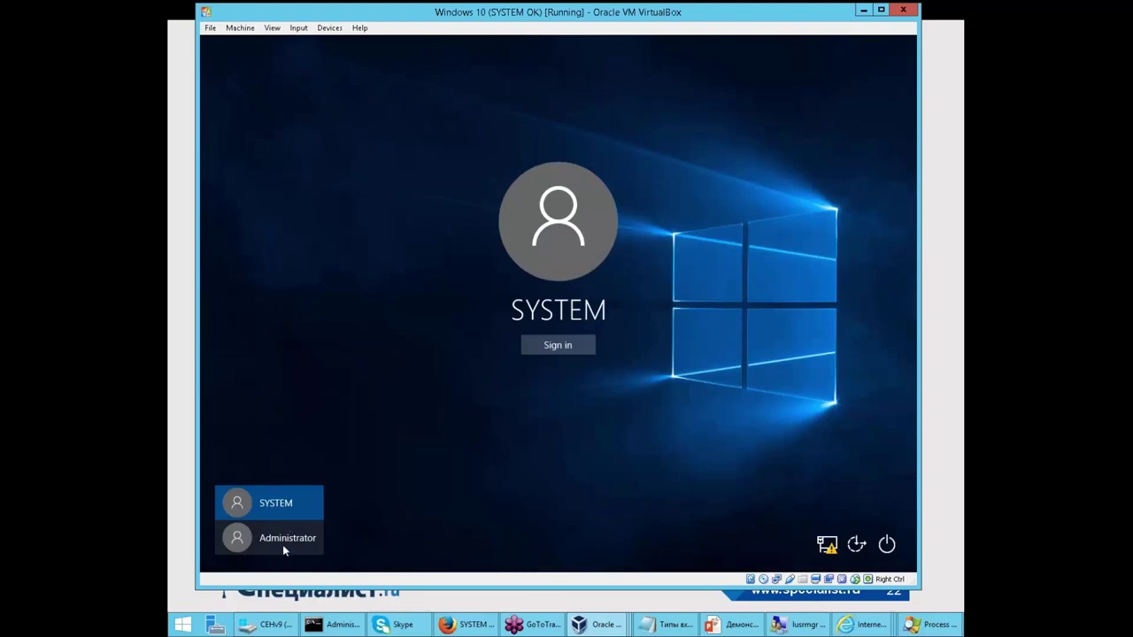
{"action": "left_click", "coordinate": [543, 346]}
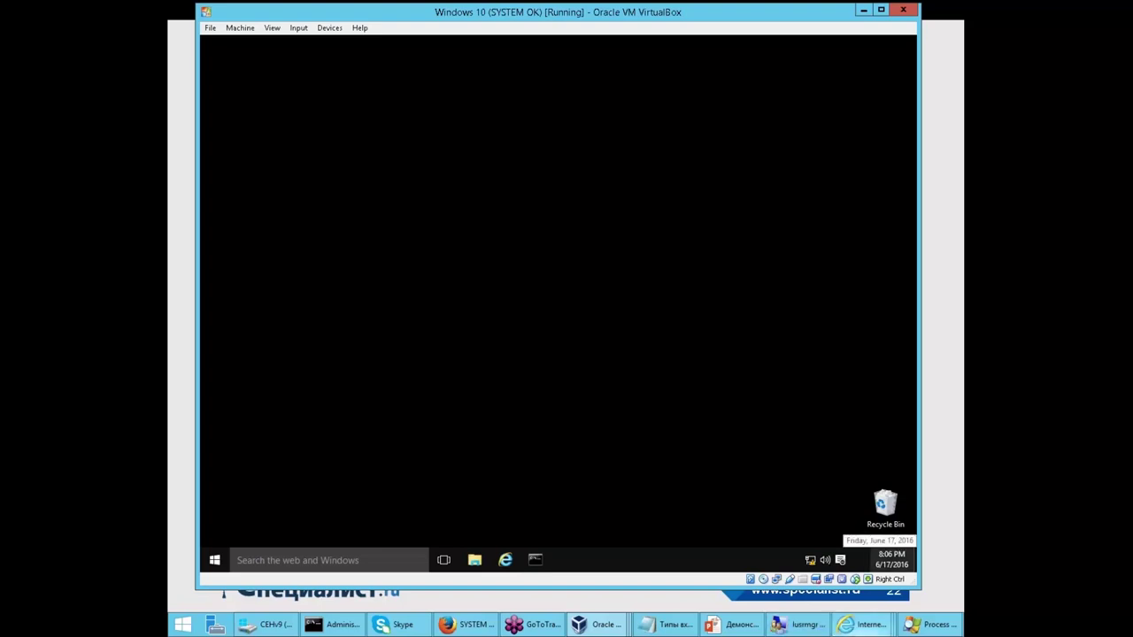
Open an administrator Command Prompt and run whoami /user, showing nt authority\system with SID S-1-5-18
{"action": "mouse_move", "coordinate": [863, 625]}
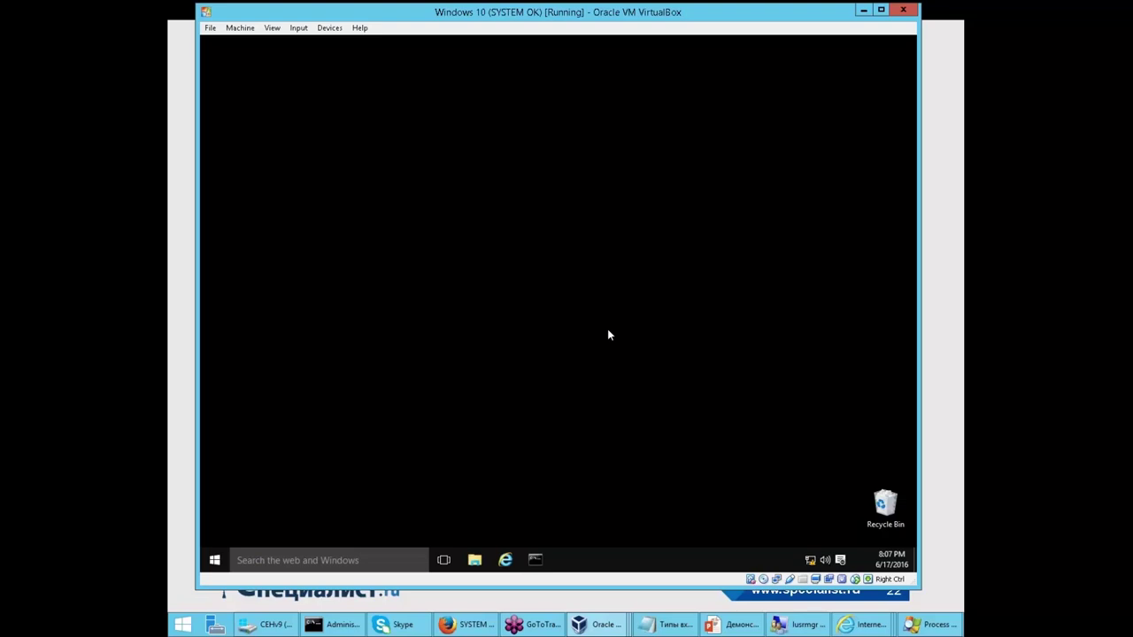
{"action": "left_click", "coordinate": [534, 563]}
{"action": "type", "text": "whoami /user"}
{"action": "key", "text": "Return"}
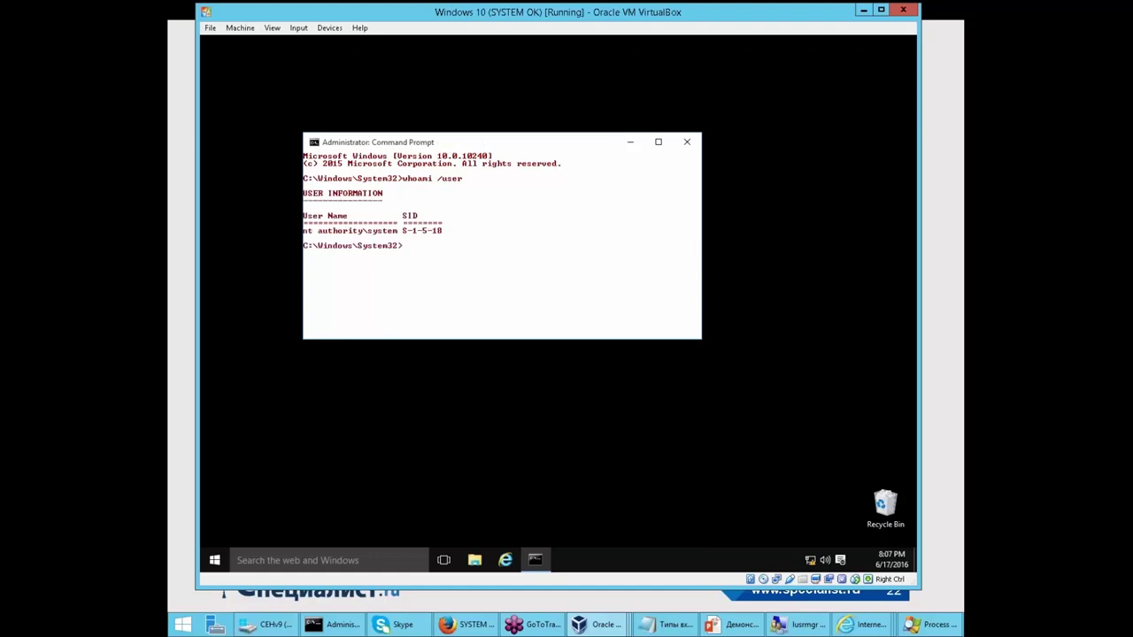
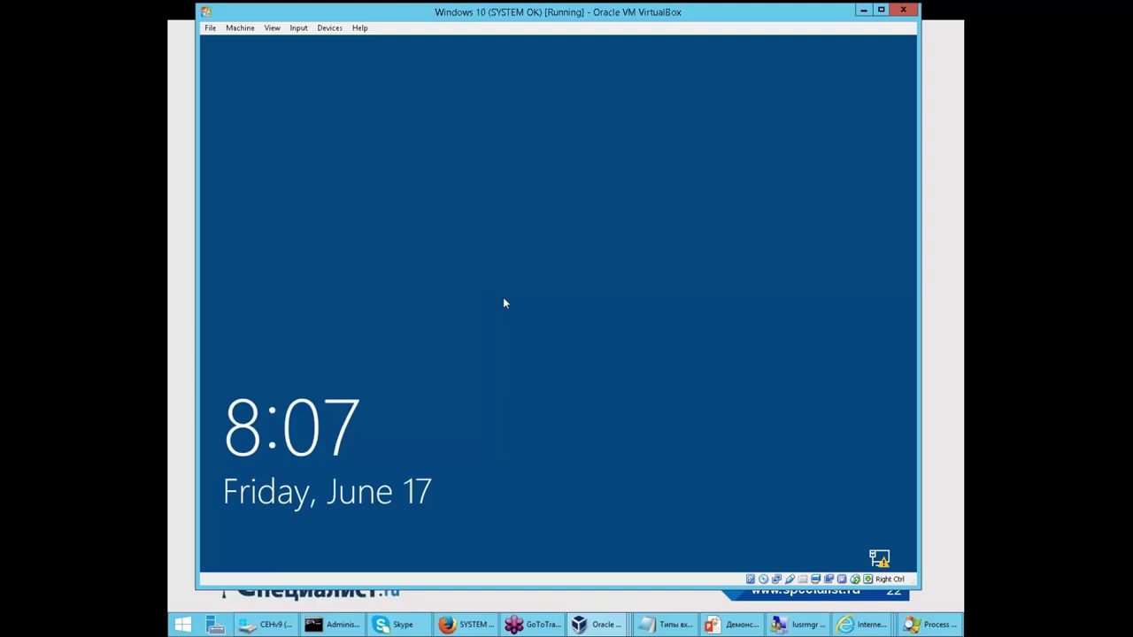
Bring the Windows 10 VM to its SYSTEM sign-in screen, minimize VirtualBox, and return to Firefox
{"action": "left_click", "coordinate": [504, 303]}
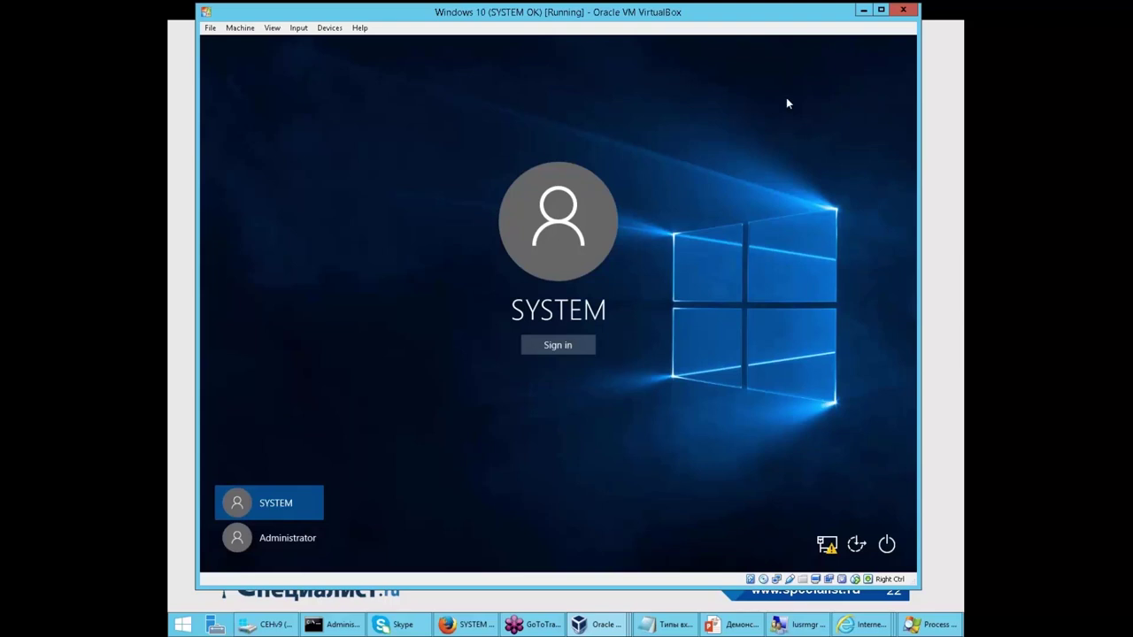
{"action": "left_click", "coordinate": [863, 10]}
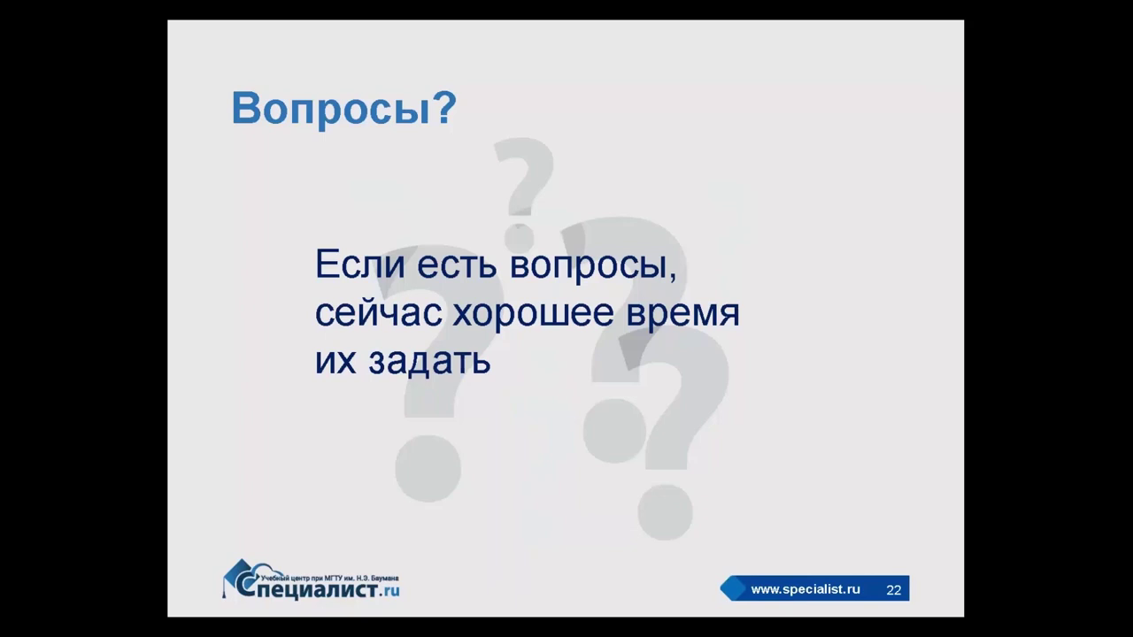
{"action": "key", "text": "alt+Tab"}
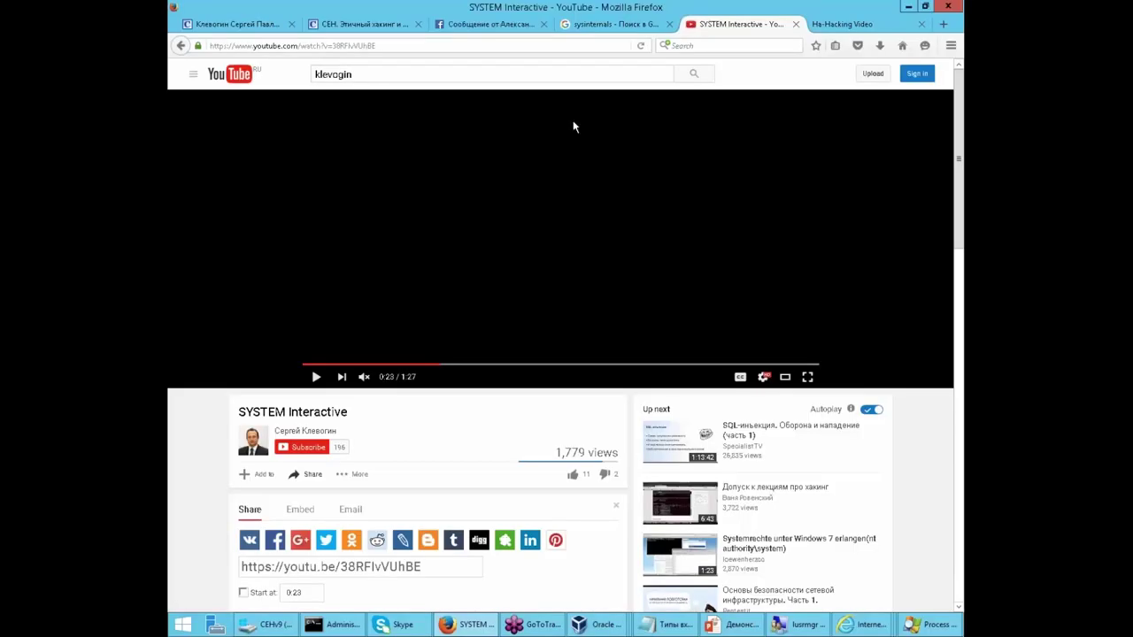
Show the Facebook profile's SYSTEM webinar post with its Local Security Authority diagram
{"action": "left_click", "coordinate": [487, 25]}
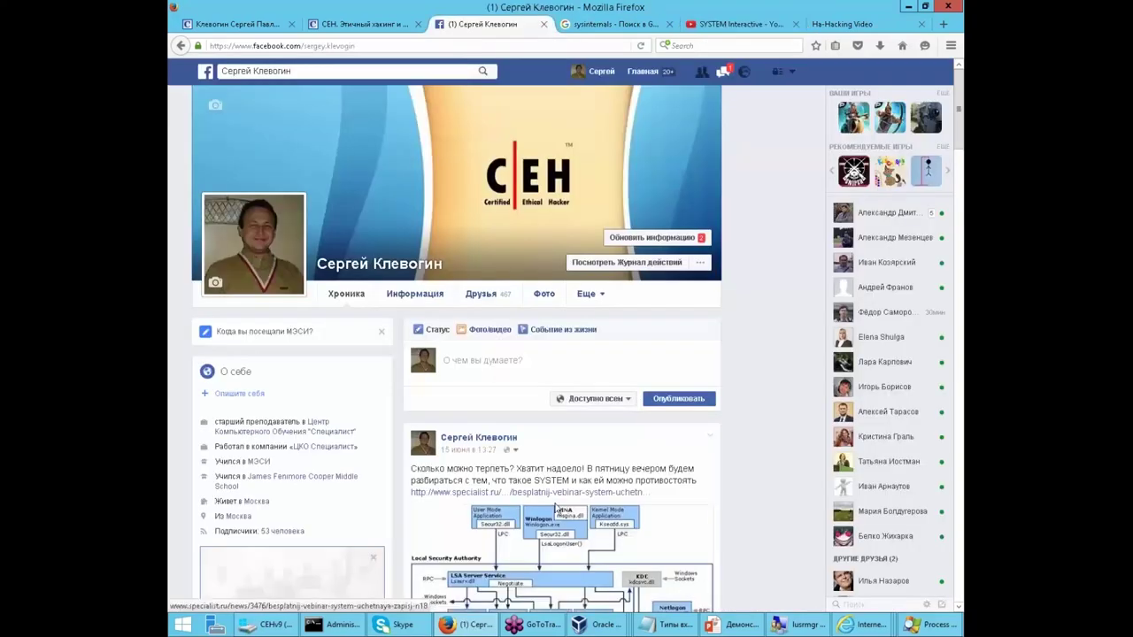
{"action": "scroll", "coordinate": [456, 354], "scroll_direction": "down", "scroll_amount": 3}
{"action": "scroll", "coordinate": [561, 425], "scroll_direction": "down", "scroll_amount": 1}
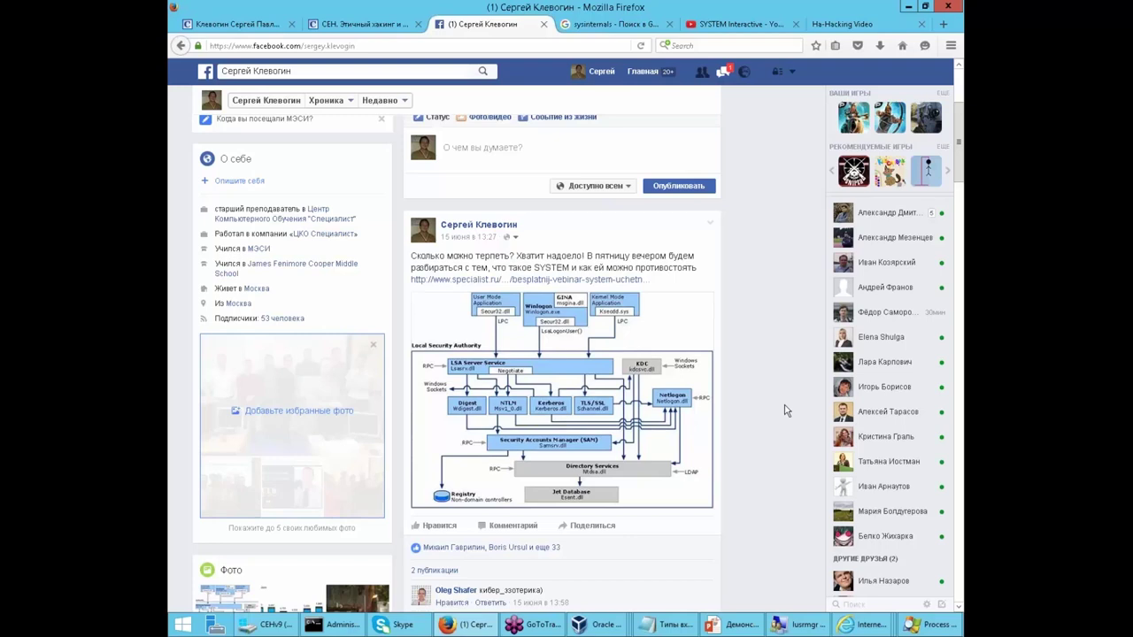
Review the 'СЕН. Этичный хакинг' course syllabus to the top, then minimize Firefox to reveal slide 22
{"action": "left_click", "coordinate": [371, 29]}
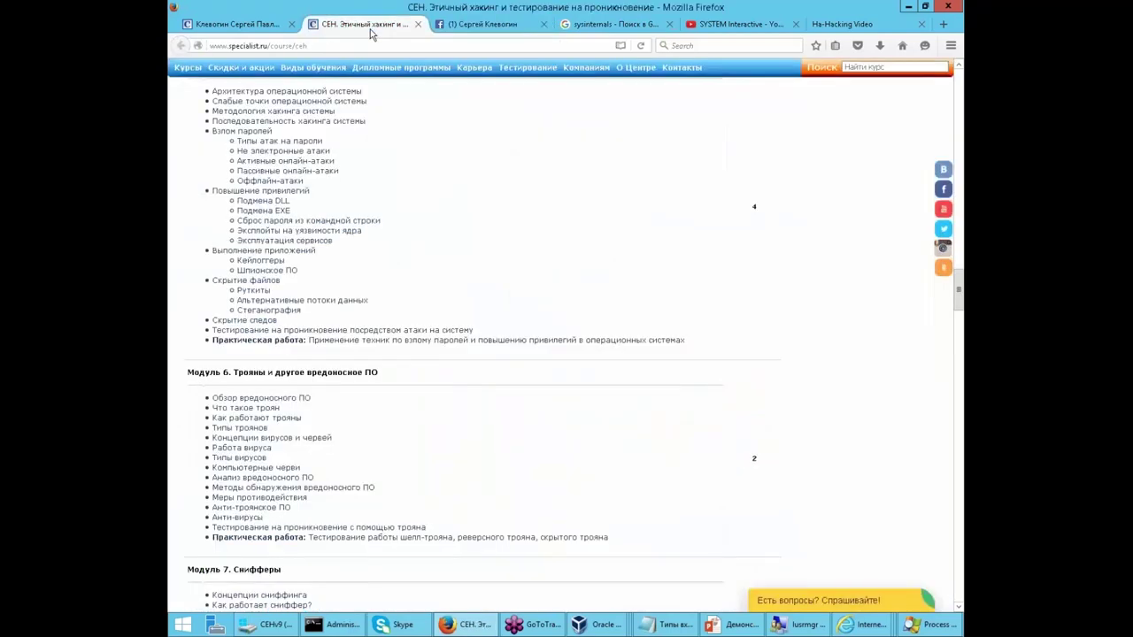
{"action": "scroll", "coordinate": [519, 284], "scroll_direction": "up", "scroll_amount": 2}
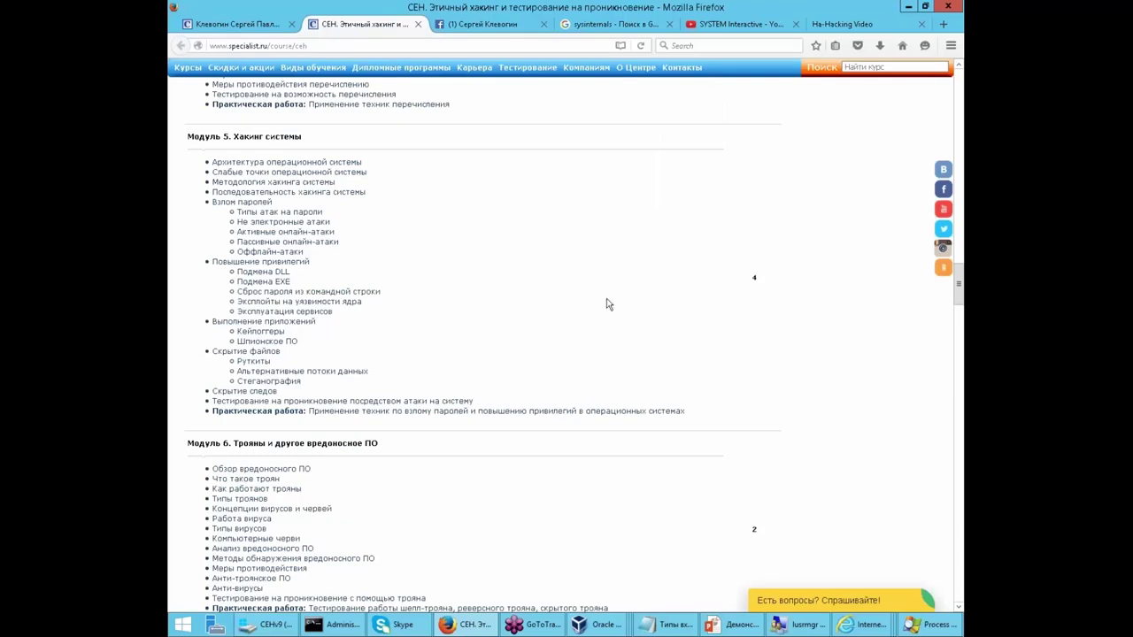
{"action": "scroll", "coordinate": [607, 304], "scroll_direction": "up", "scroll_amount": 6}
{"action": "scroll", "coordinate": [607, 304], "scroll_direction": "up", "scroll_amount": 3}
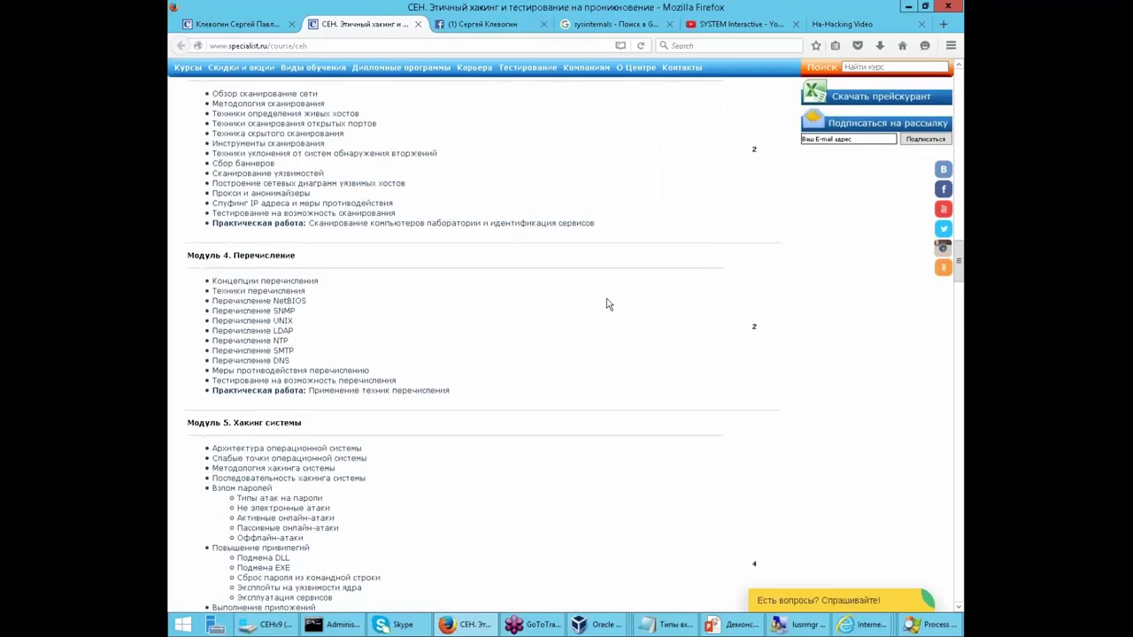
{"action": "scroll", "coordinate": [634, 333], "scroll_direction": "up", "scroll_amount": 7}
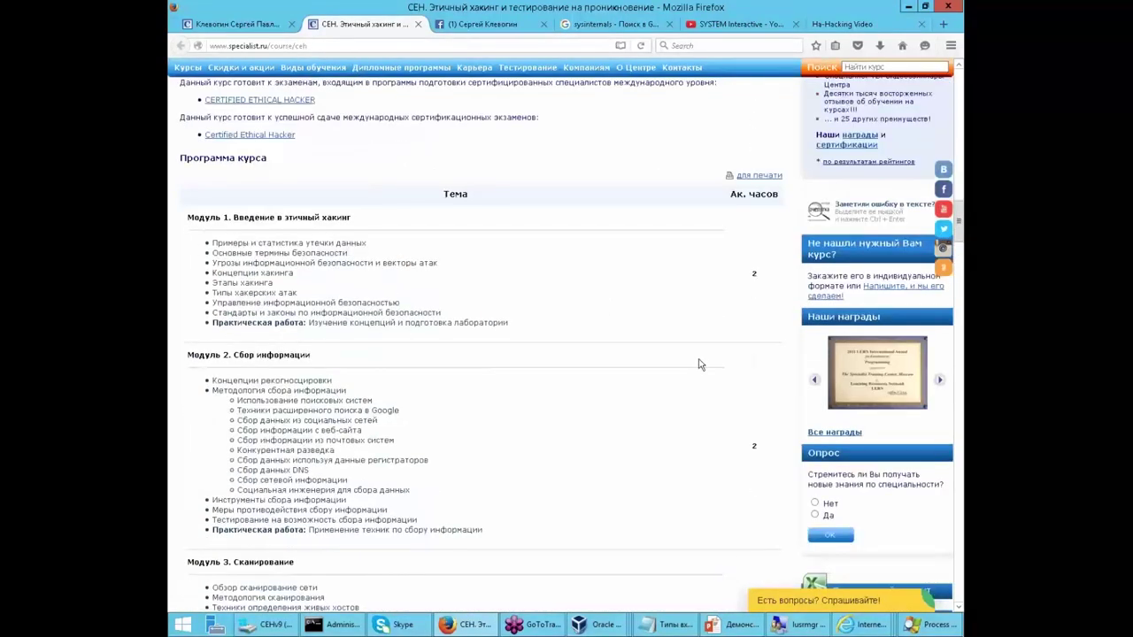
{"action": "scroll", "coordinate": [698, 364], "scroll_direction": "up", "scroll_amount": 20}
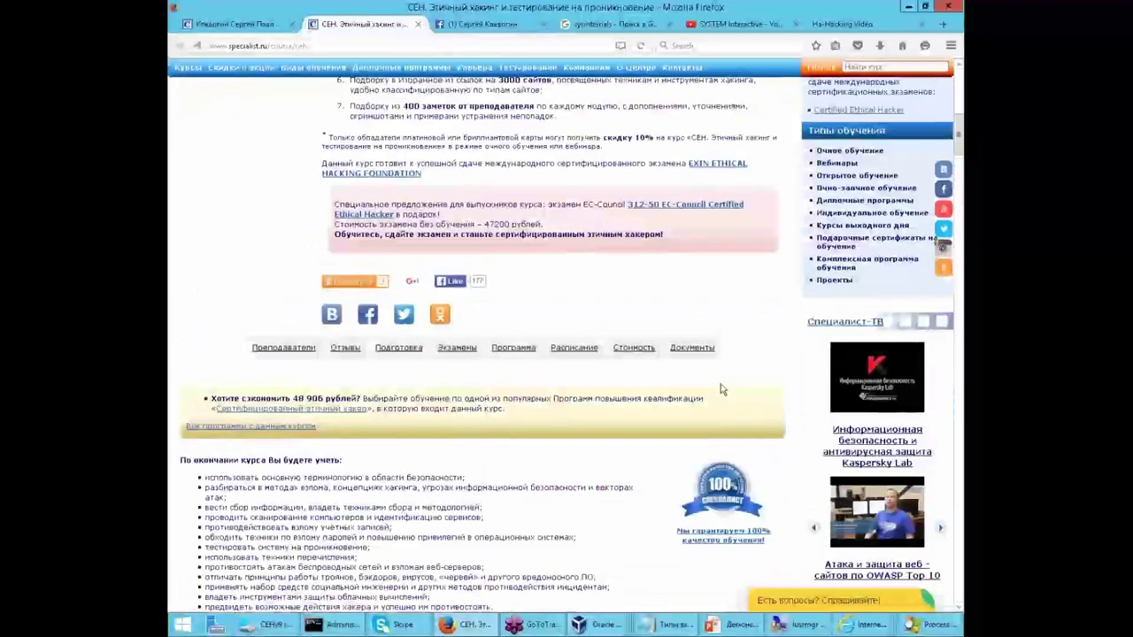
{"action": "scroll", "coordinate": [721, 390], "scroll_direction": "up", "scroll_amount": 10}
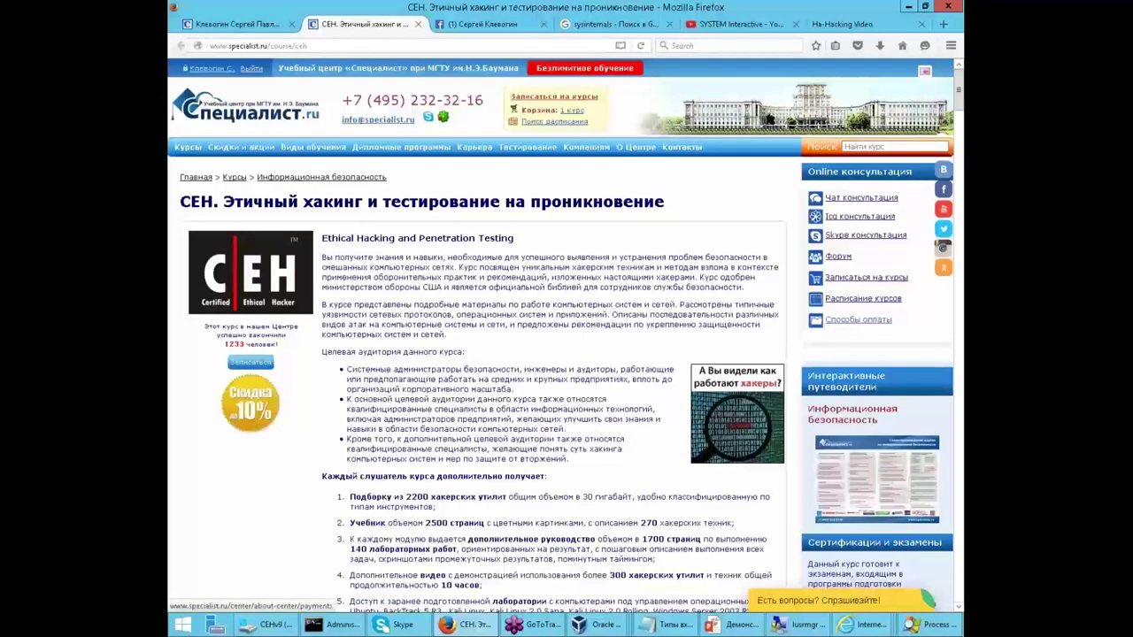
{"action": "left_click", "coordinate": [909, 8]}
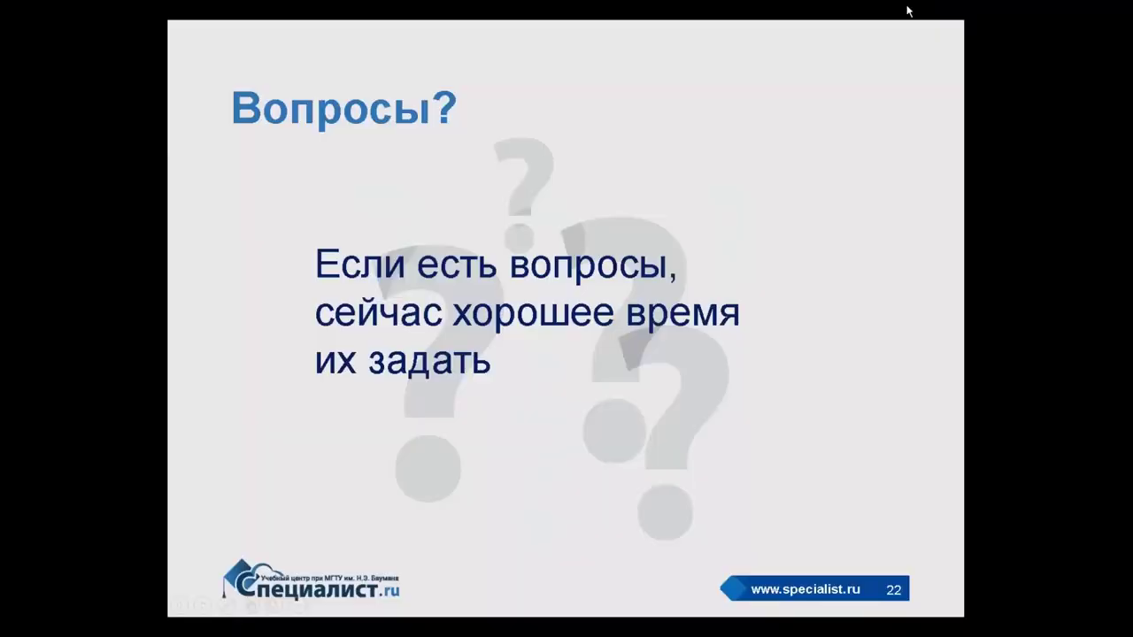